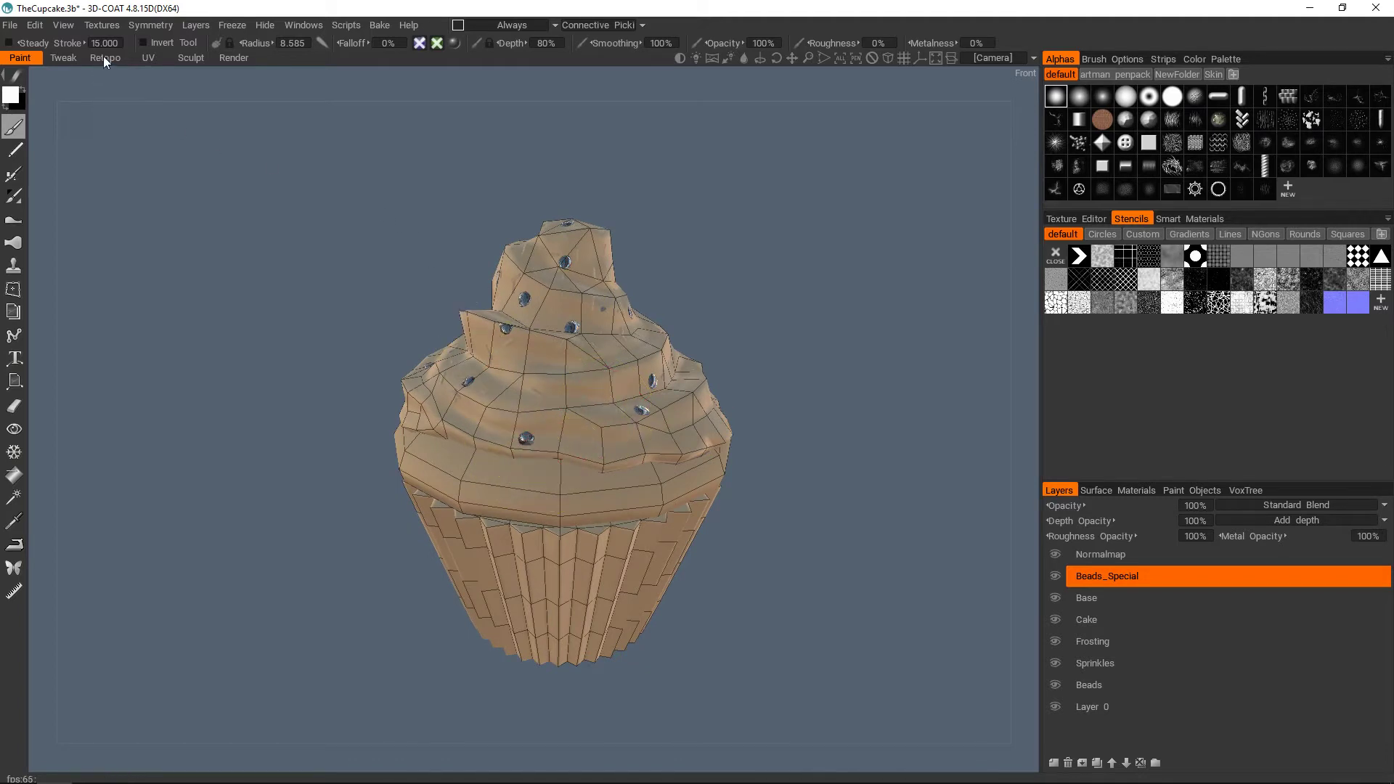
- Turn off the wireframe overlay on the cupcake model
middle_click_drag(685, 468, 676, 454, "alt")
left_click_drag(686, 431, 664, 445, "alt")
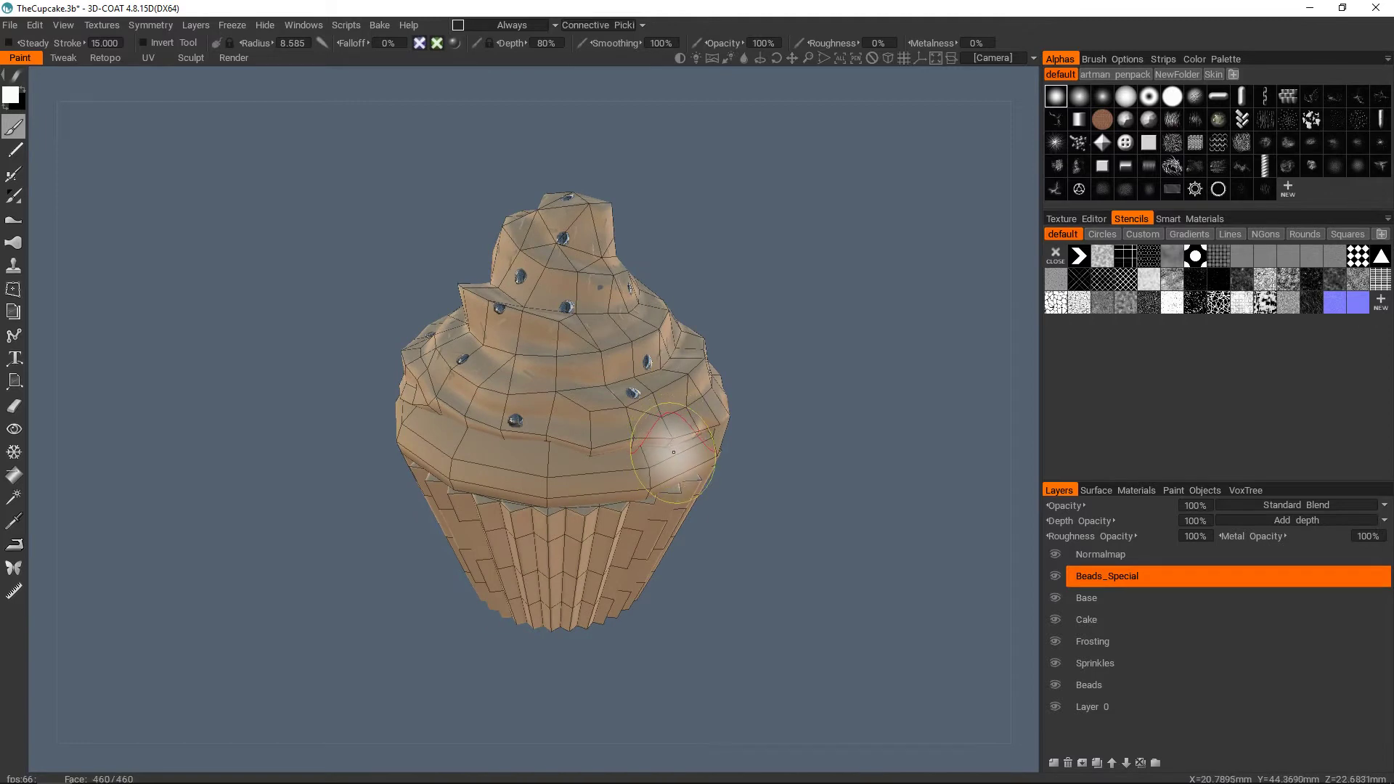
key("w")
mouse_move(671, 452)
left_mouse_down("alt")
mouse_move(634, 451)
mouse_move(725, 435)
mouse_move(629, 464)
mouse_move(687, 347)
mouse_move(664, 391)
mouse_move(678, 383)
mouse_move(681, 435)
left_mouse_up("alt")
scroll(682, 436, "up", 3)
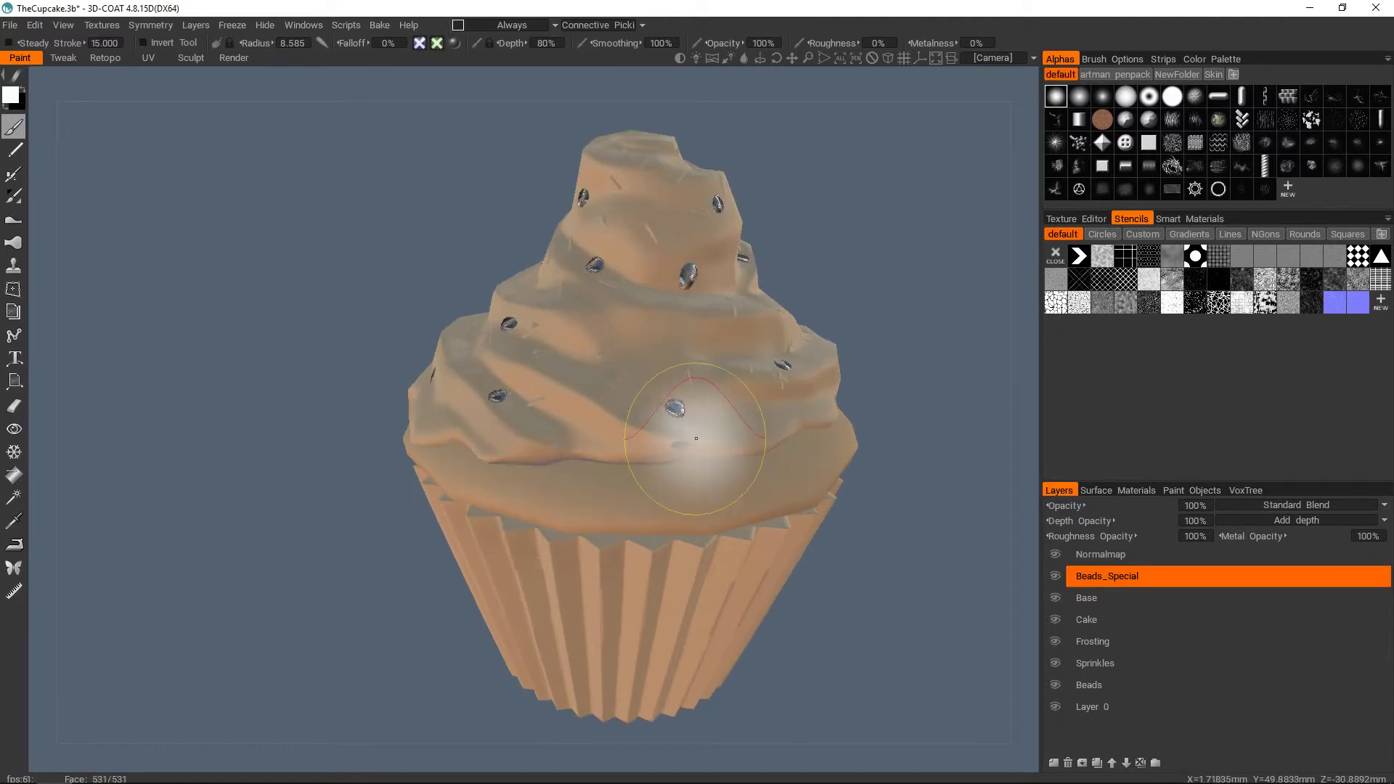
- Examine the frosting's lower edge, swirls and embedded beads from several angles for texture and baking errors
mouse_move(641, 428)
left_mouse_down("alt")
mouse_move(573, 423)
mouse_move(611, 411)
mouse_move(607, 364)
left_mouse_up("alt")
scroll(574, 422, "down", 3)
scroll(573, 423, "up", 3)
scroll(606, 369, "up", 4)
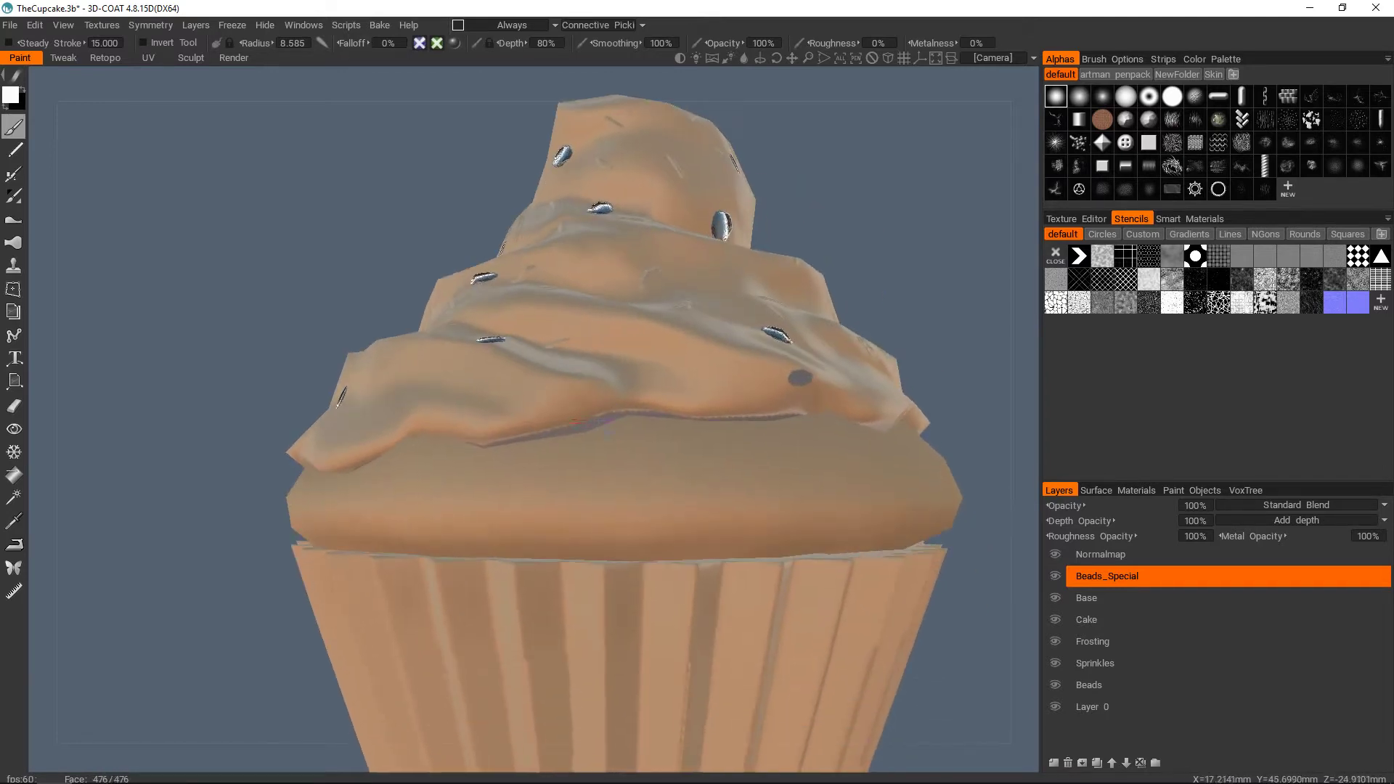
scroll(594, 415, "up", 2)
mouse_move(594, 416)
left_mouse_down("alt")
mouse_move(653, 395)
mouse_move(610, 462)
mouse_move(607, 501)
left_mouse_up("alt")
scroll(639, 378, "down", 3)
left_click_drag(639, 378, 610, 369, "alt")
scroll(609, 369, "up", 3)
scroll(608, 367, "up", 6)
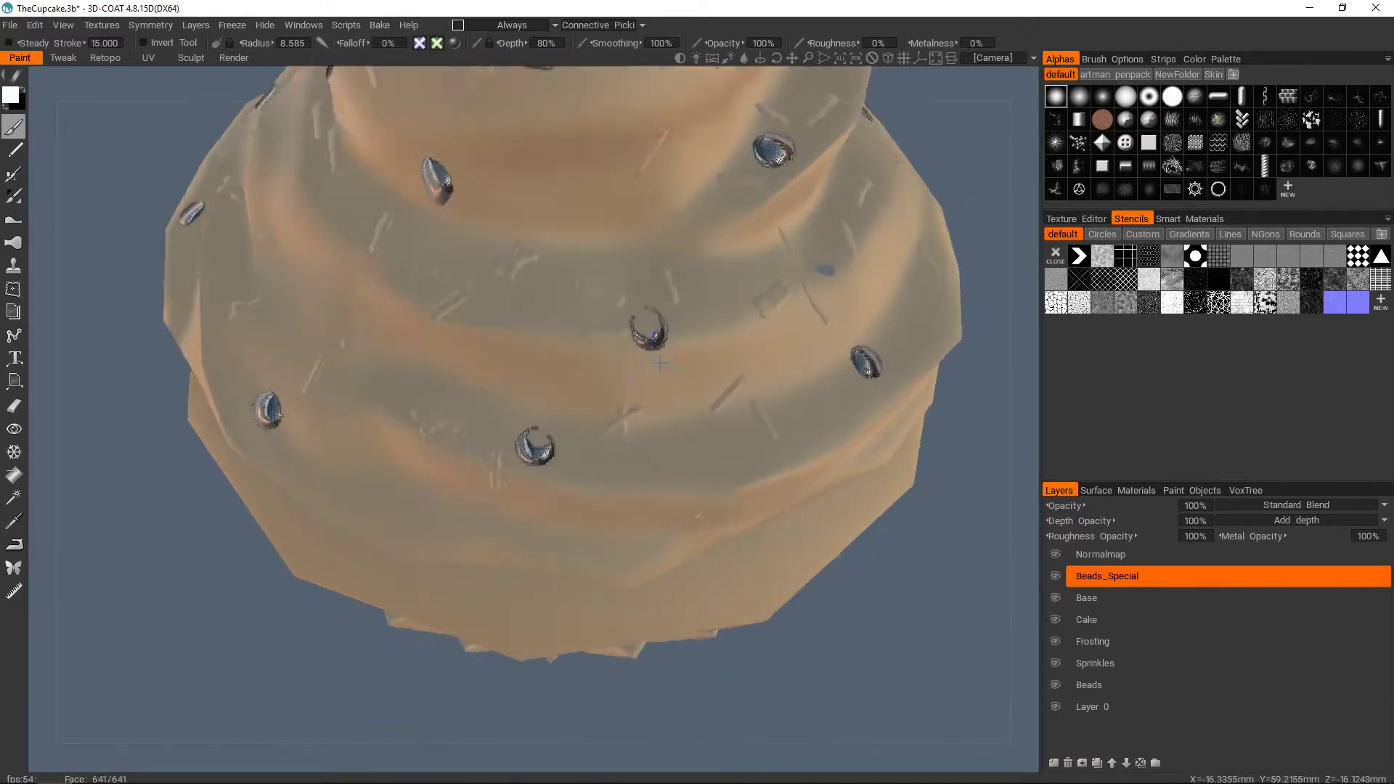
left_click_drag(675, 345, 657, 367, "alt")
middle_click_drag(689, 164, 634, 399, "alt")
scroll(633, 399, "down", 3)
mouse_move(634, 400)
left_mouse_down("alt")
mouse_move(595, 348)
mouse_move(528, 326)
mouse_move(552, 316)
mouse_move(545, 381)
mouse_move(668, 402)
mouse_move(734, 389)
left_mouse_up("alt")
scroll(581, 334, "up", 3)
scroll(639, 406, "down", 5)
scroll(668, 401, "up", 3)
middle_click_drag(489, 436, 663, 386, "alt")
scroll(663, 386, "down", 2)
left_click_drag(675, 349, 706, 401, "alt")
scroll(676, 373, "up", 3)
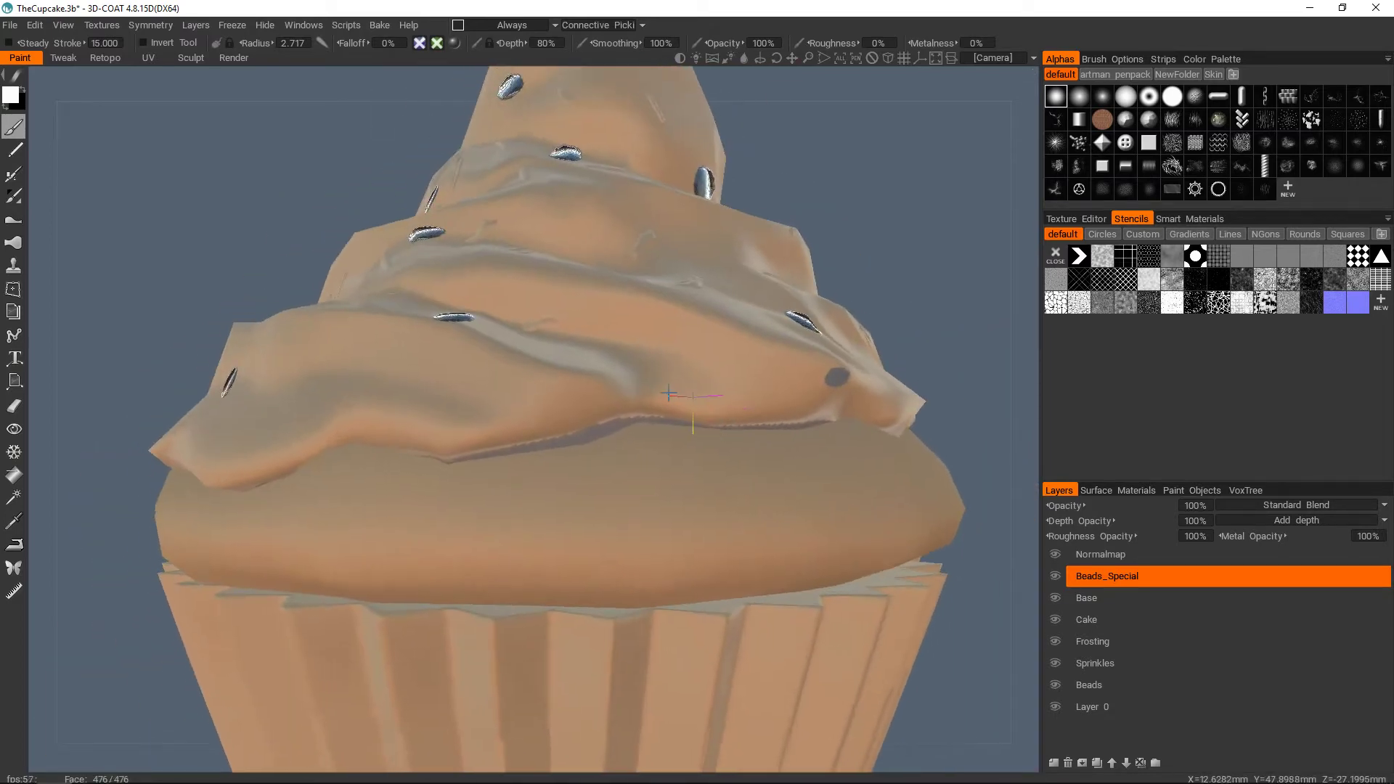
scroll(683, 393, "down", 2)
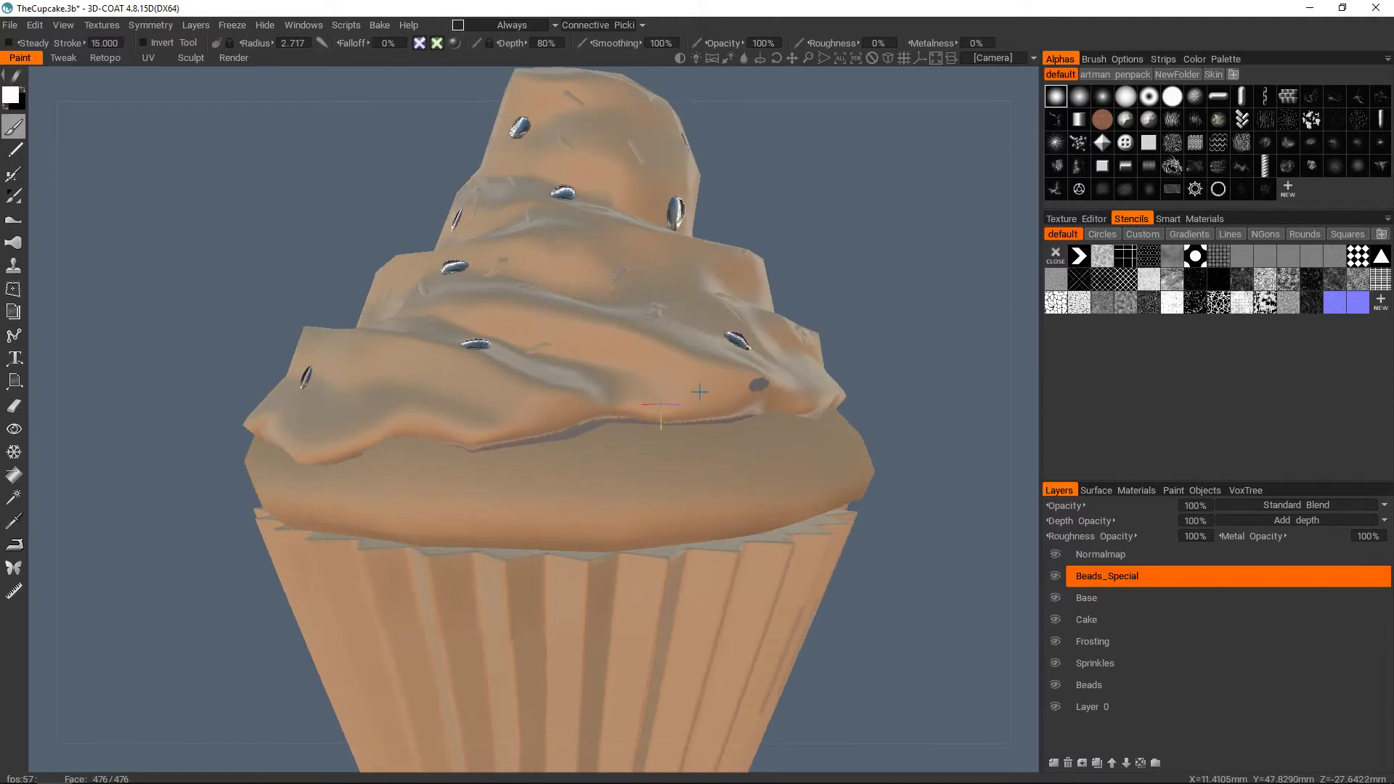
- Isolate the Frosting paint object so that the Base and Cake objects are hidden
left_click(1183, 489)
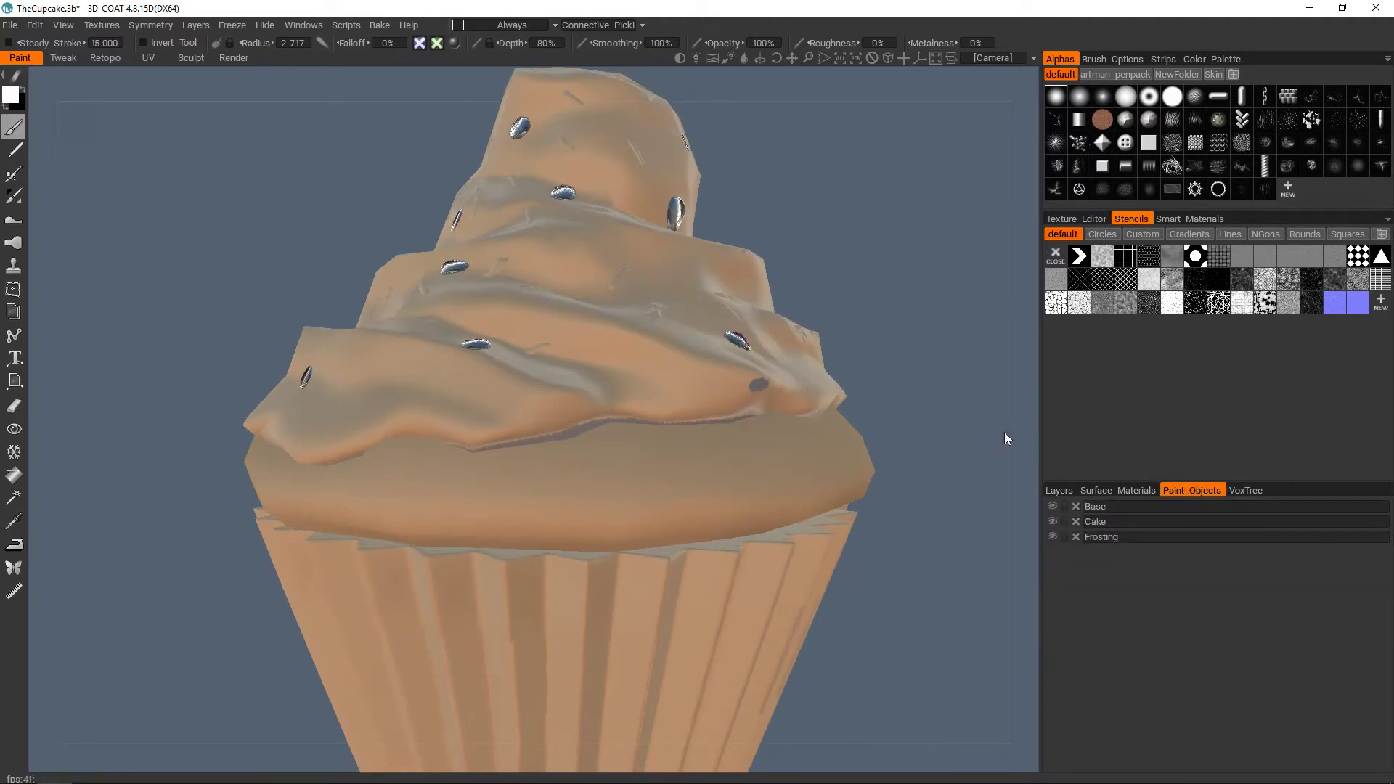
left_click(299, 28)
mouse_move(315, 50)
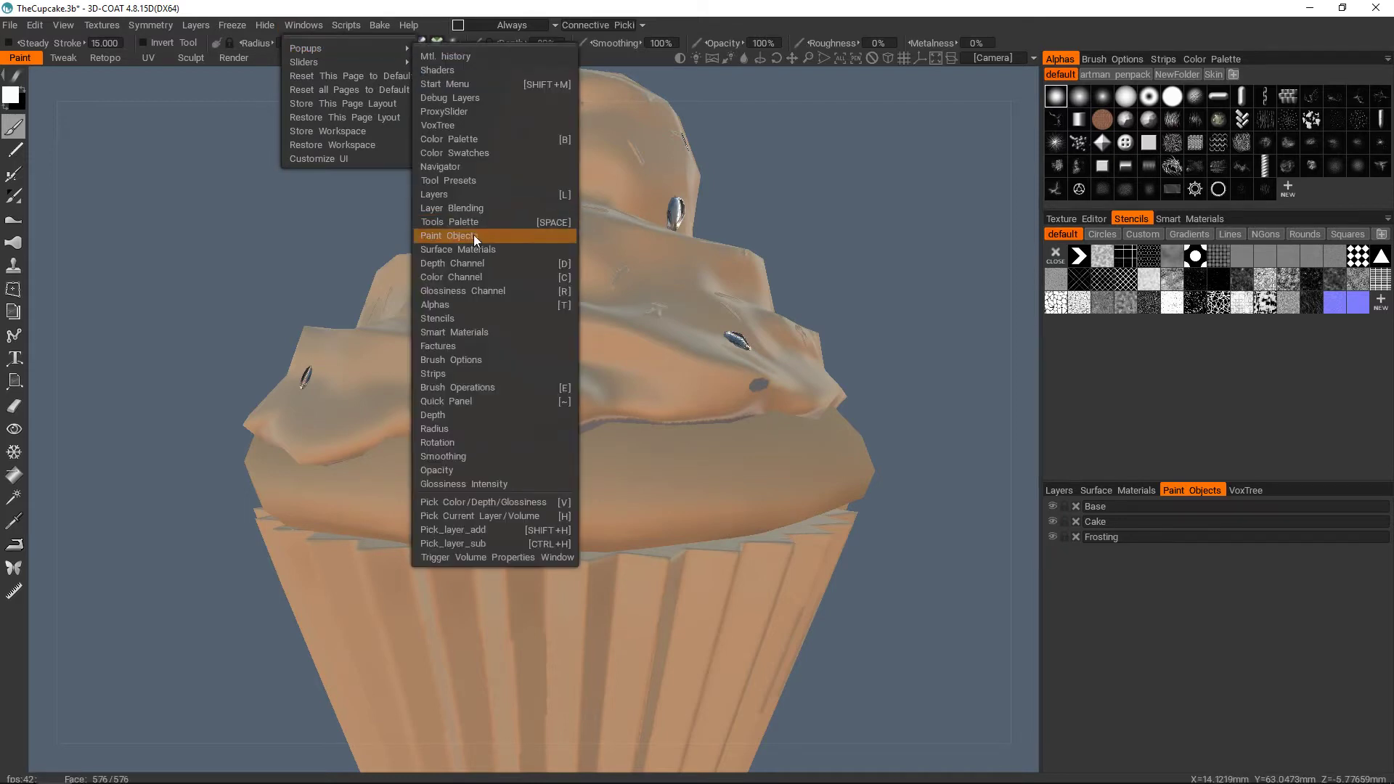
middle_click_drag(759, 462, 765, 439)
left_click_drag(952, 471, 1003, 477)
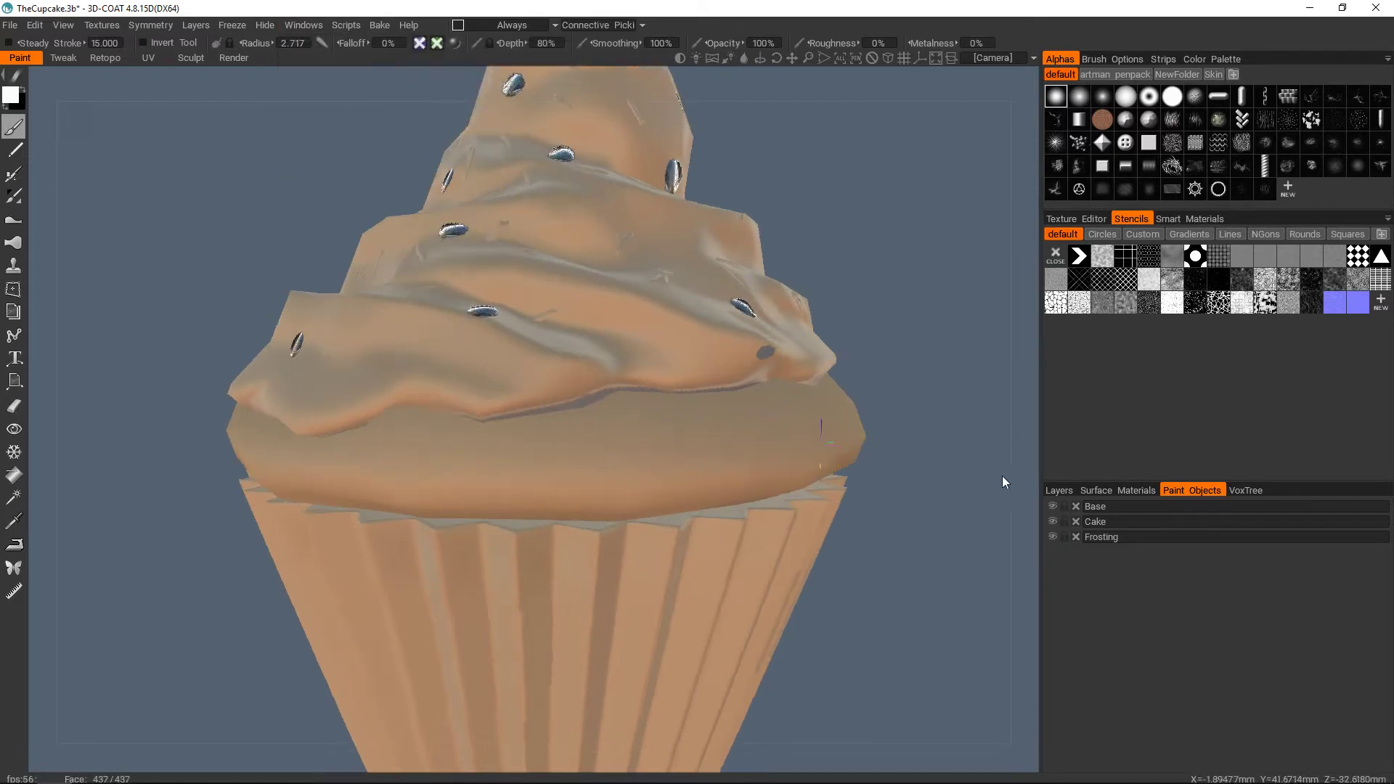
left_click(1052, 536, "alt")
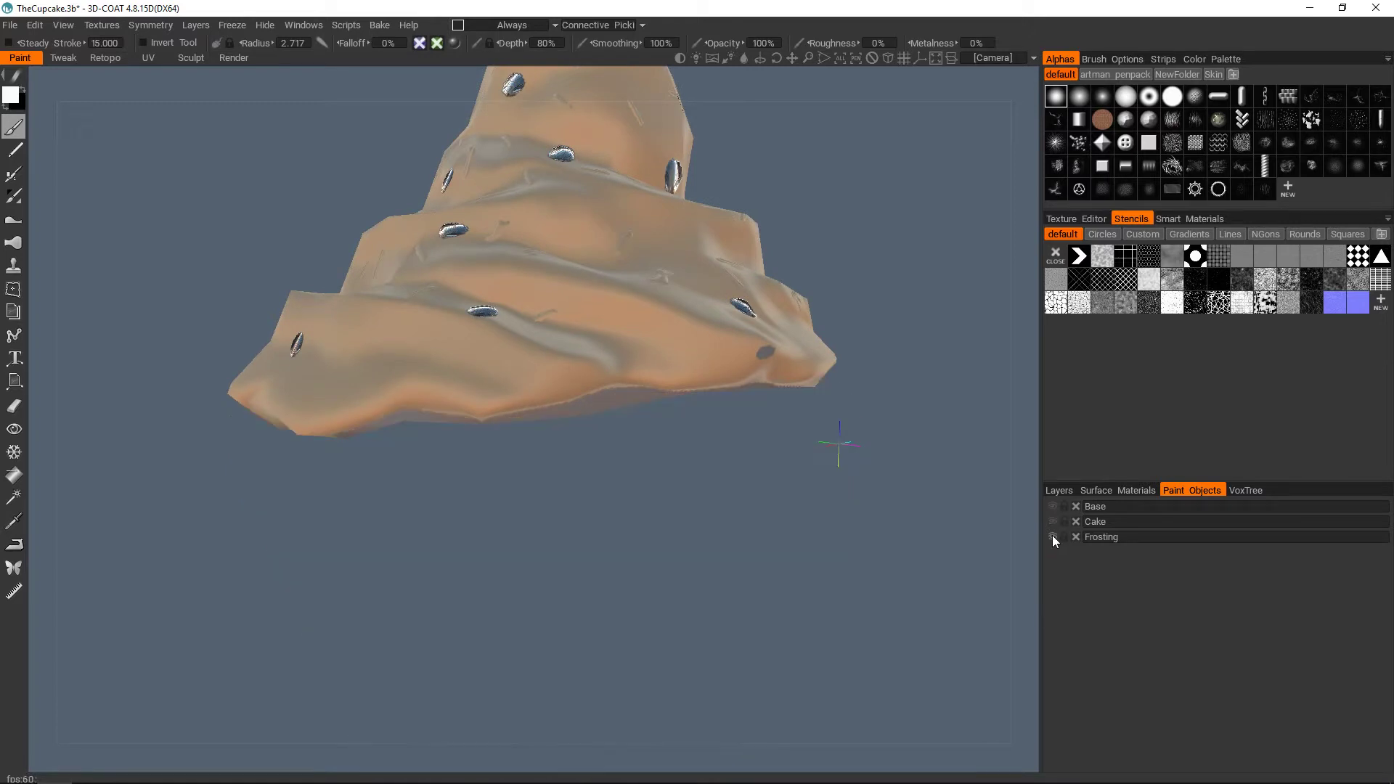
- Hide the Normalmap layer after comparing the frosting's surface with and without it
left_click(1064, 489)
middle_click_drag(581, 421, 626, 411)
mouse_move(626, 411)
left_mouse_down()
mouse_move(619, 364)
mouse_move(690, 395)
left_mouse_up()
middle_click_drag(691, 395, 625, 395, "alt")
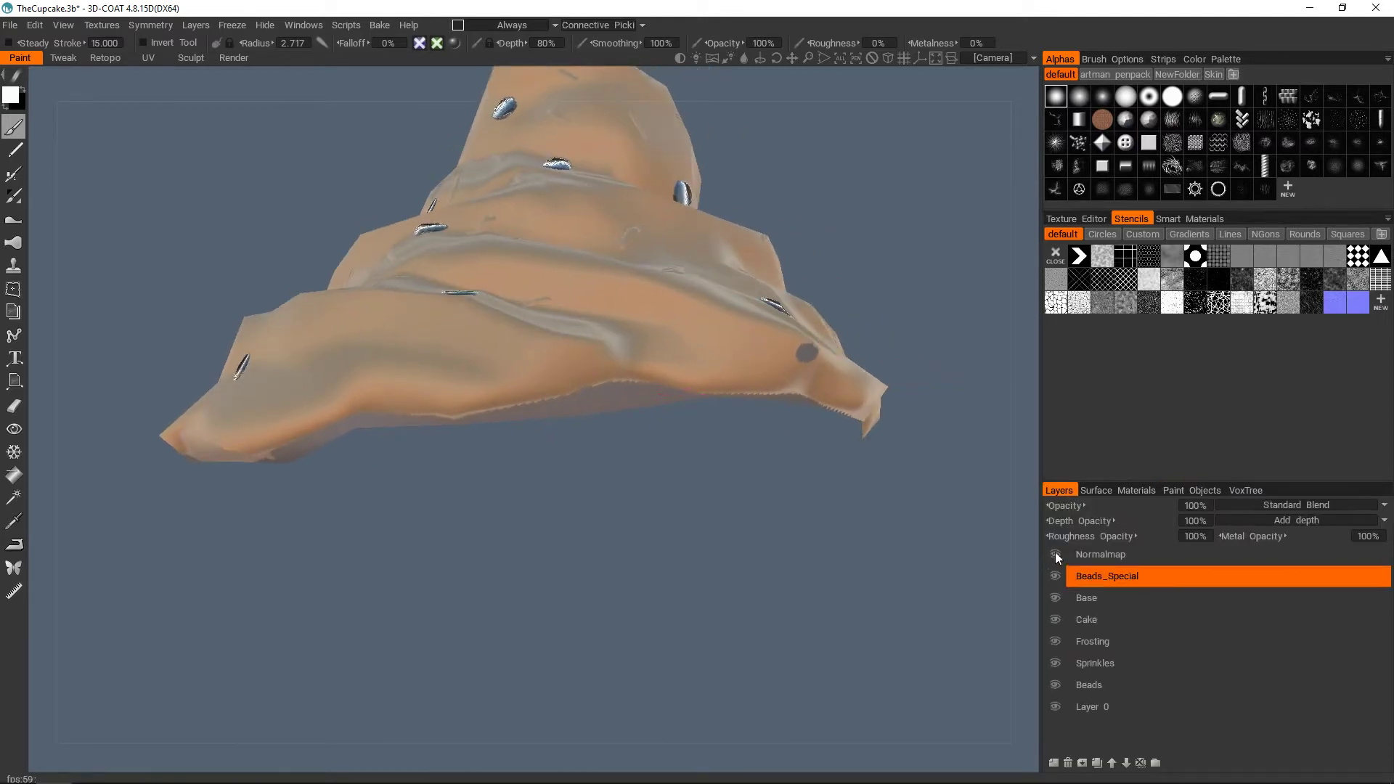
left_click(1056, 555)
left_click(1056, 555)
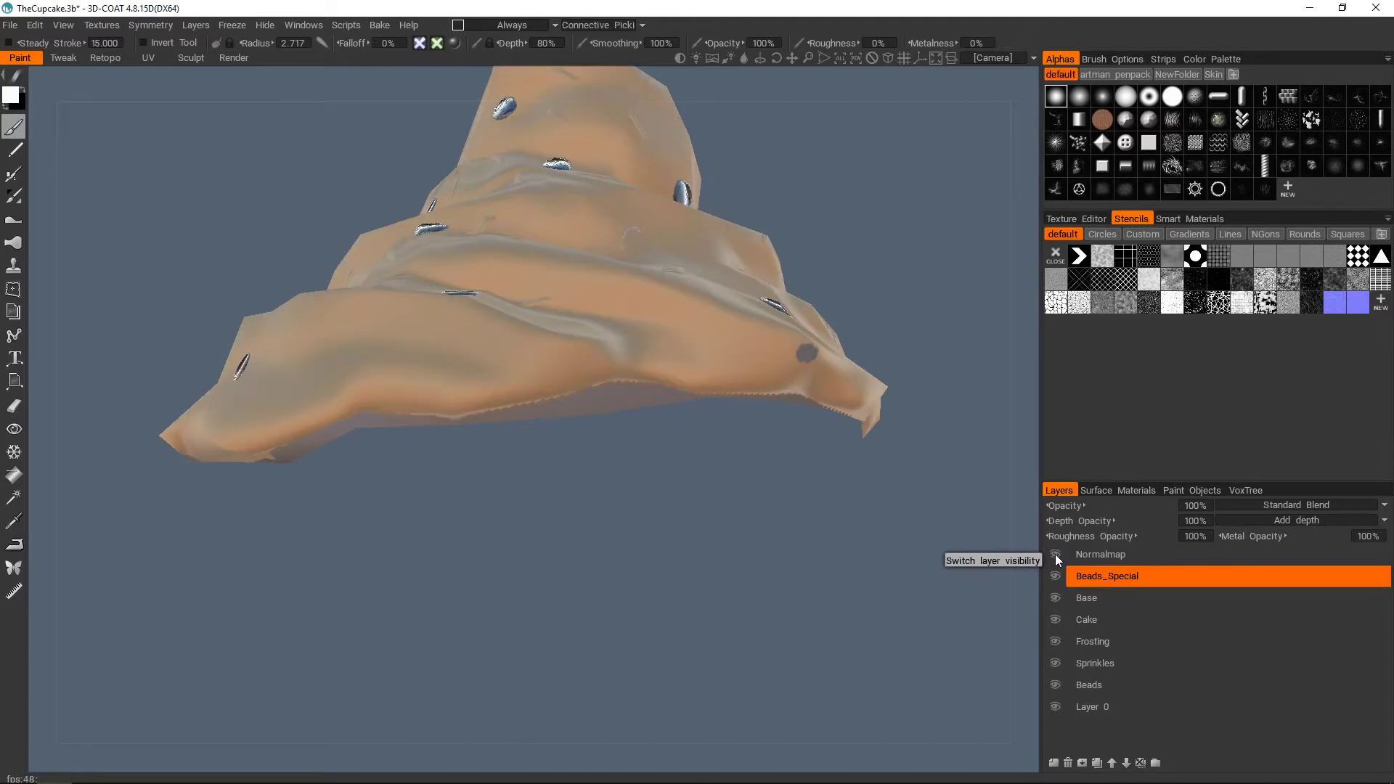
left_click(1056, 555)
- Check the Frosting layer's contribution by toggling its visibility, and make it the active layer
left_click(1056, 641)
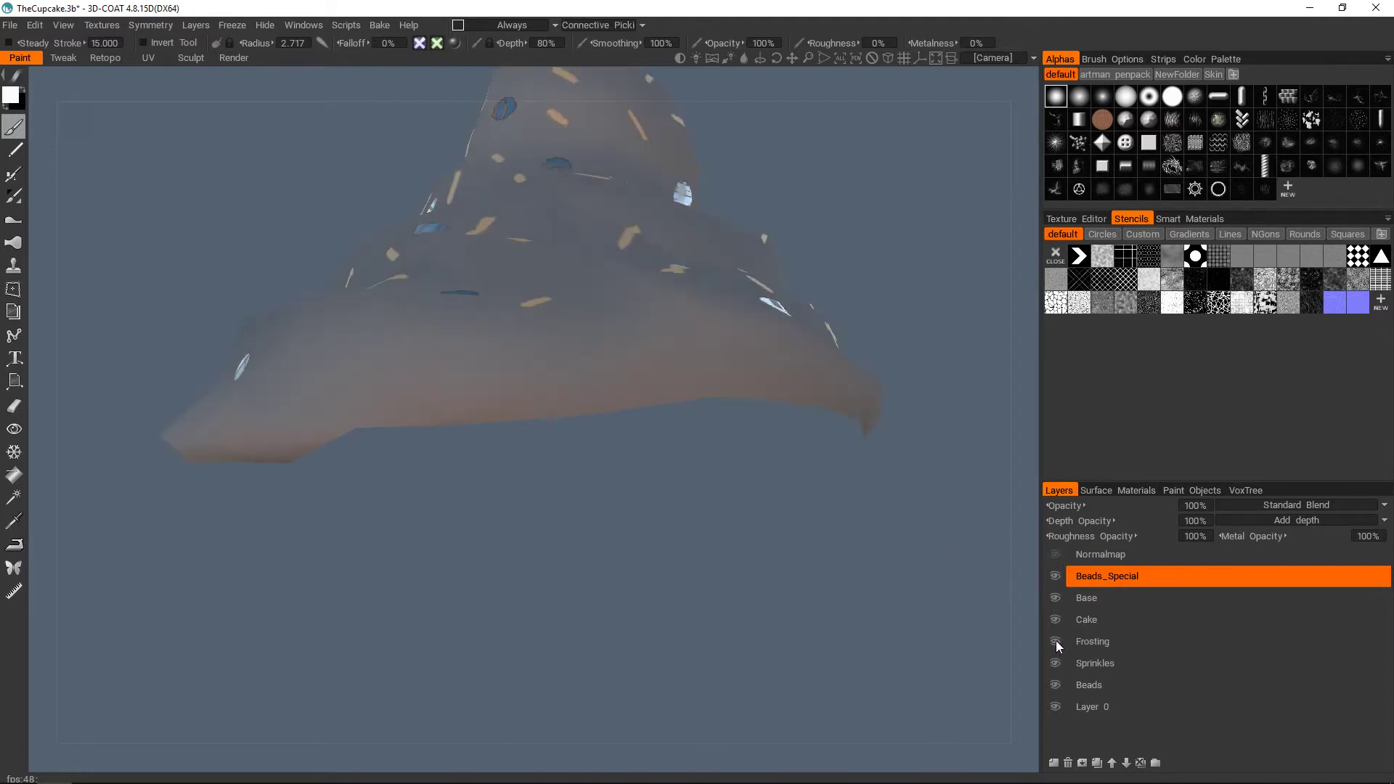
left_click(1056, 639)
left_click(1105, 643)
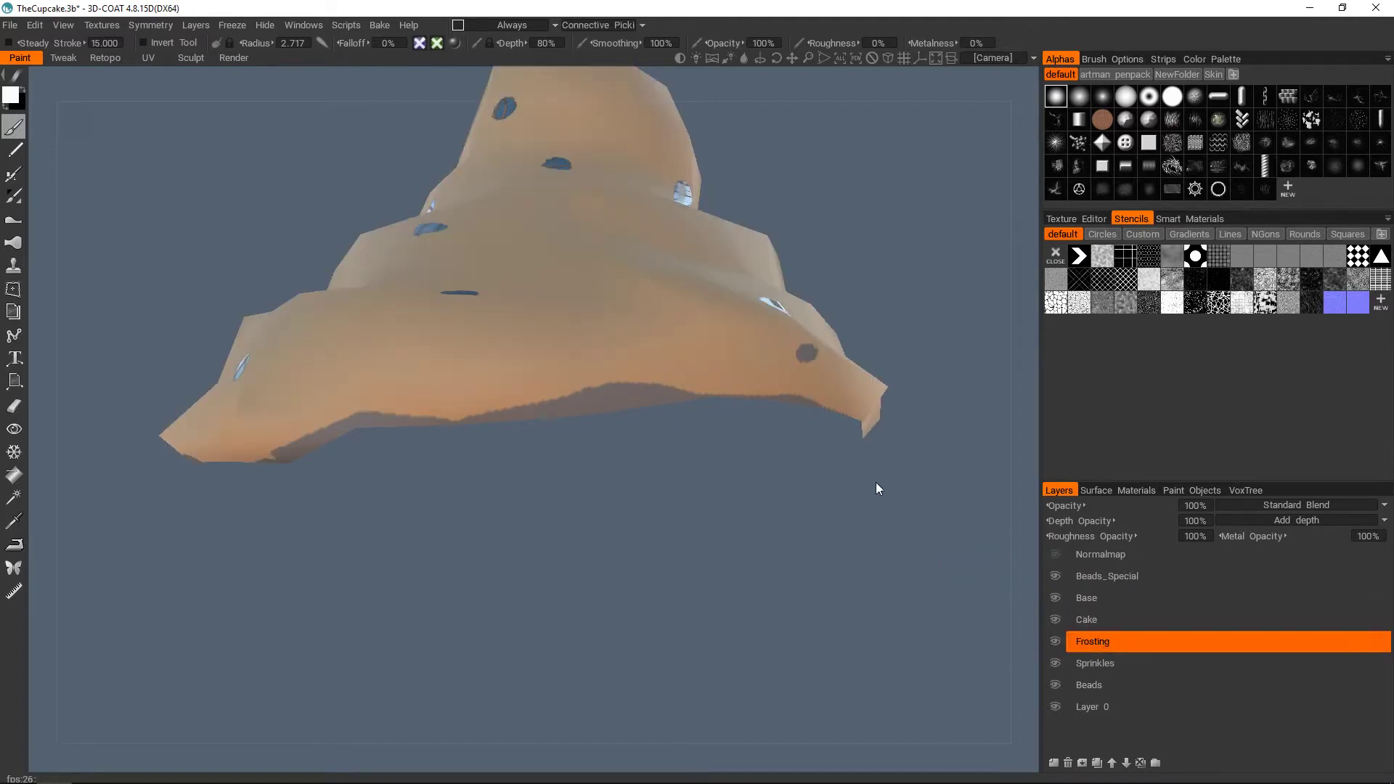
- Switch to flat shading and inspect the isolated frosting from all sides for areas without colour
middle_click_drag(731, 426, 767, 502, "alt")
right_click_drag(768, 503, 694, 413, "alt")
left_click_drag(694, 414, 663, 416, "alt")
middle_click_drag(663, 417, 708, 462, "alt")
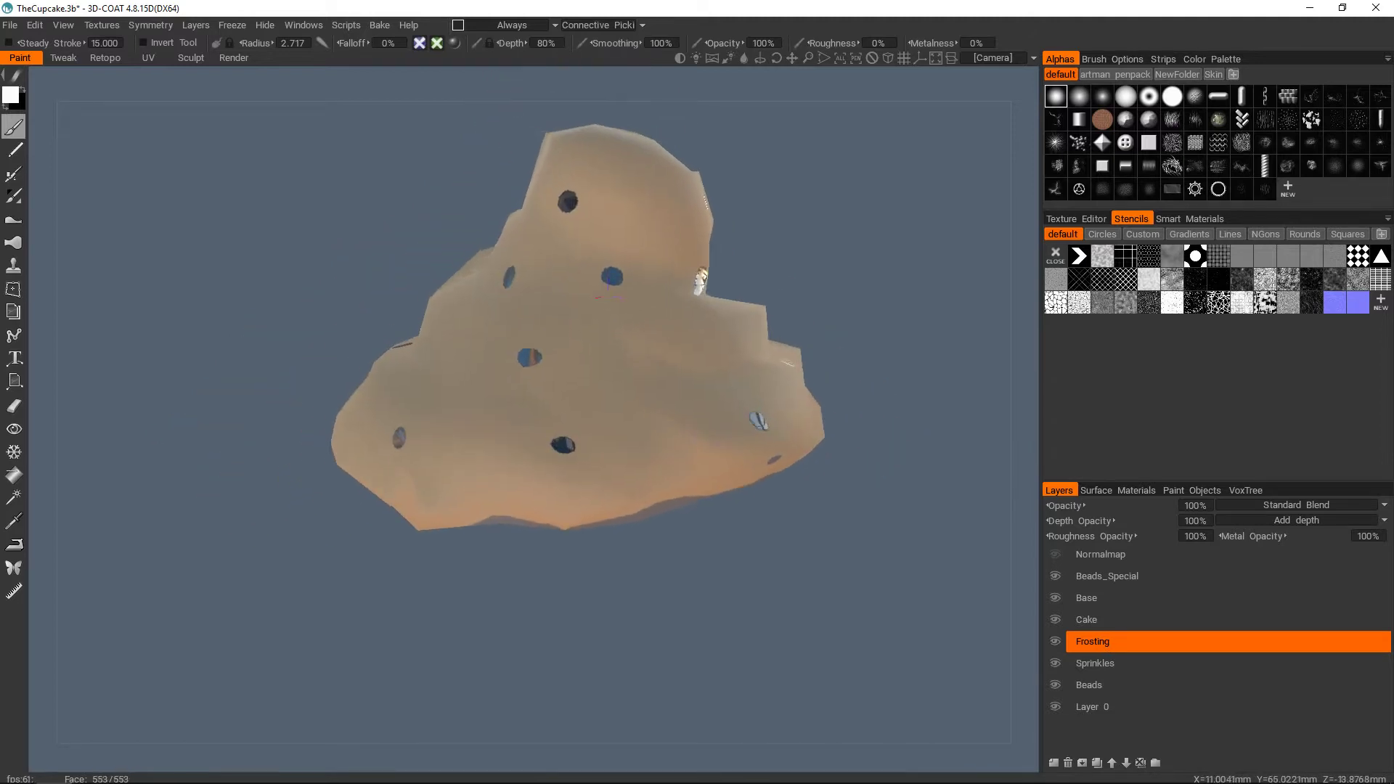
left_click(64, 26)
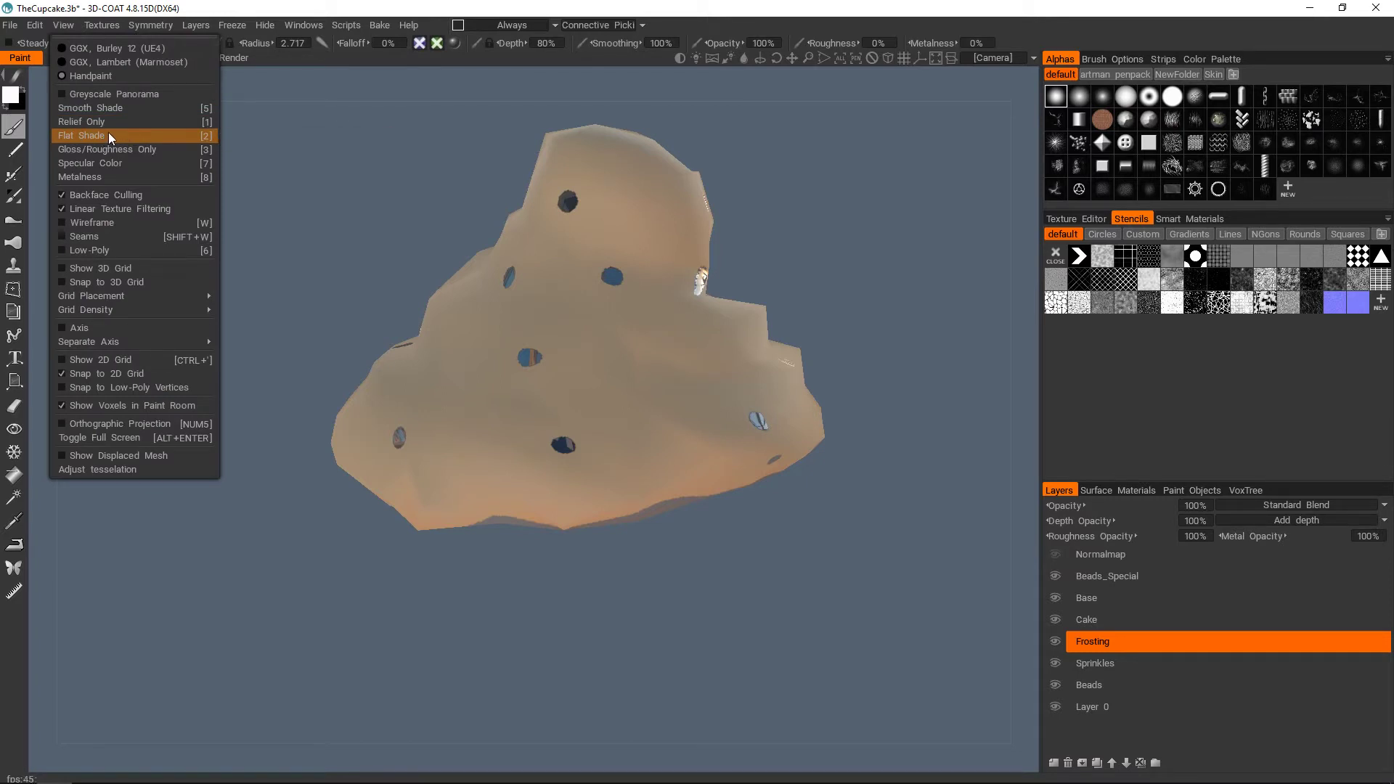
middle_click_drag(547, 396, 531, 396, "alt")
left_click_drag(703, 402, 552, 448, "alt")
middle_click_drag(755, 418, 666, 418, "alt")
right_click_drag(666, 418, 697, 377, "alt")
middle_click_drag(685, 373, 685, 500, "alt")
right_click_drag(669, 436, 695, 399, "alt")
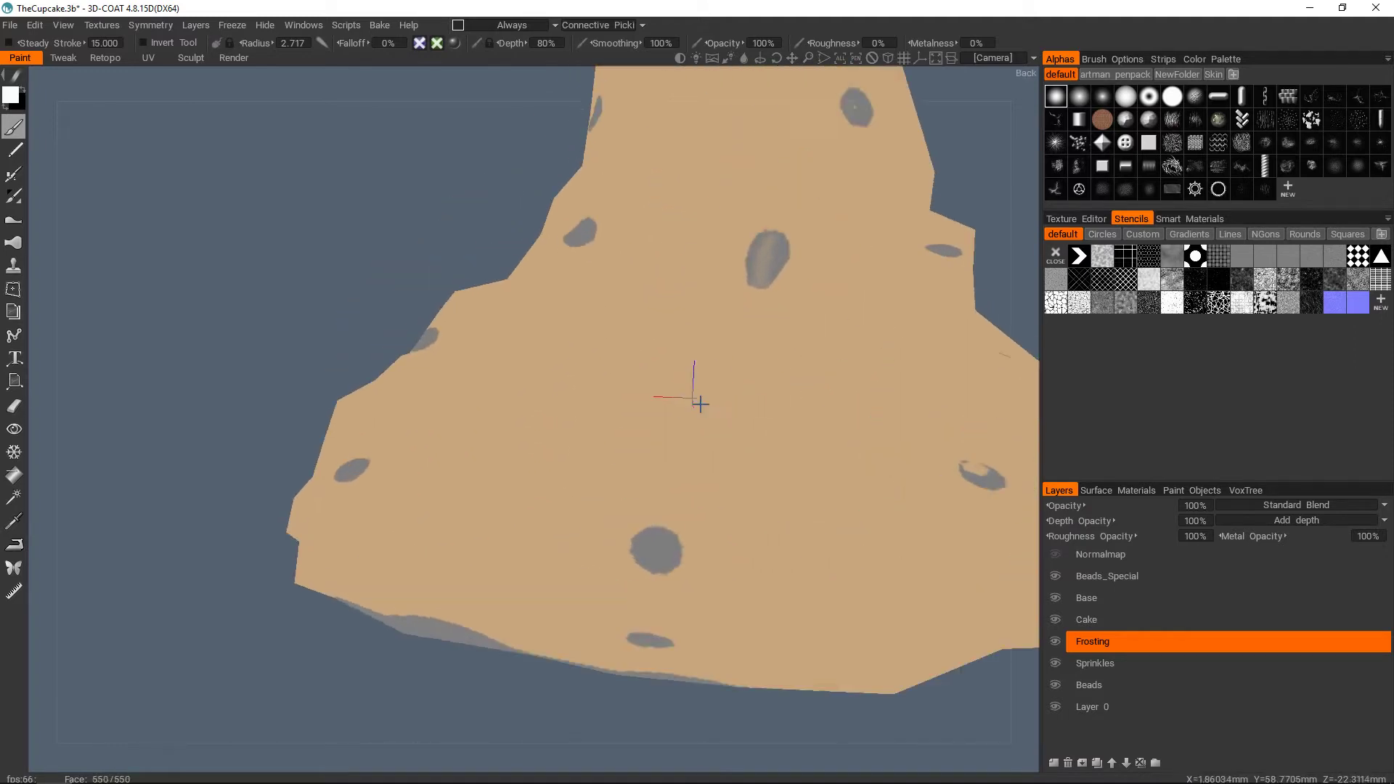
left_click_drag(695, 399, 734, 408, "alt")
mouse_move(681, 382)
right_mouse_down("alt")
mouse_move(595, 332)
mouse_move(613, 348)
mouse_move(725, 342)
mouse_move(691, 356)
right_mouse_up("alt")
left_click_drag(691, 356, 622, 358, "alt")
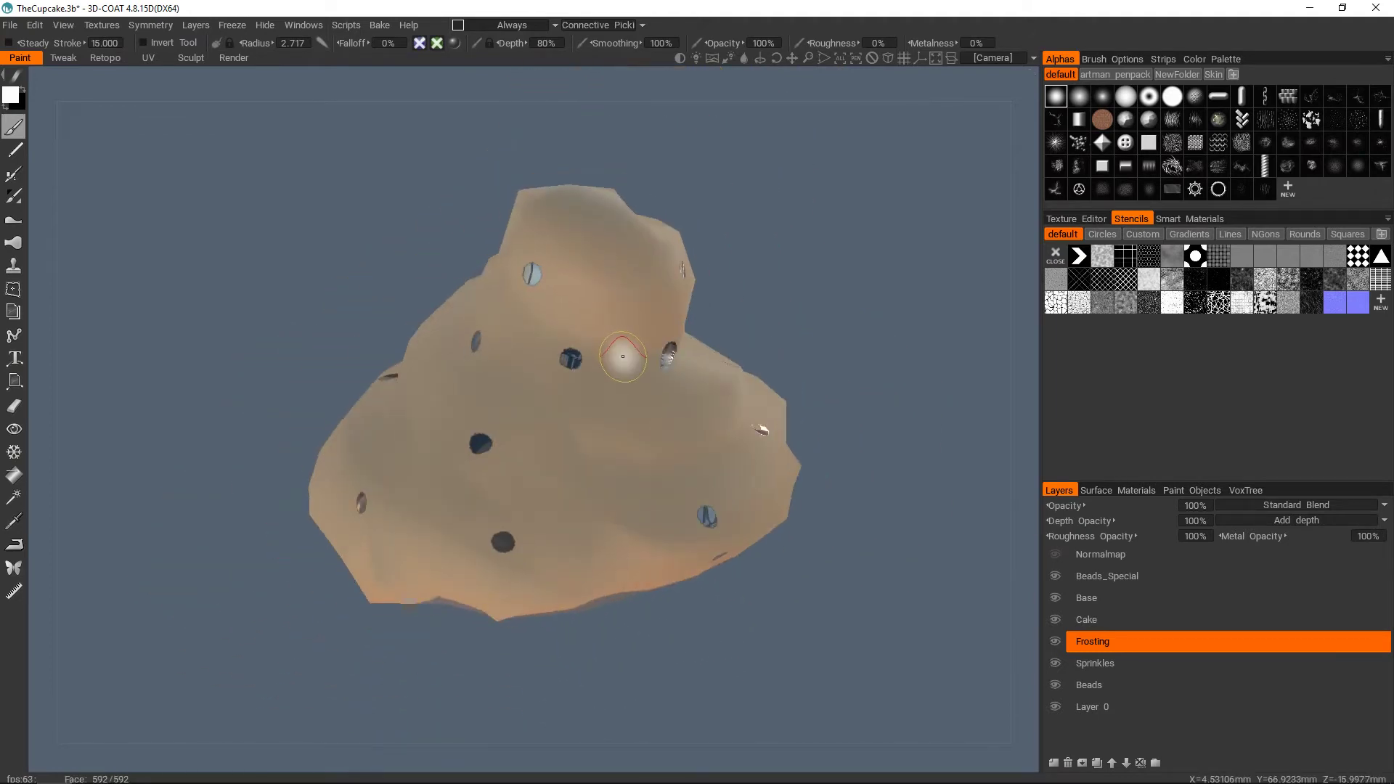
- Return the isolated frosting's display to flat shading
key("2")
right_click_drag(626, 398, 646, 481, "alt")
left_click_drag(646, 481, 626, 358, "alt")
mouse_move(629, 390)
right_mouse_down("alt")
mouse_move(620, 423)
mouse_move(617, 392)
mouse_move(632, 411)
right_mouse_up("alt")
left_click_drag(632, 411, 635, 322, "alt")
right_click_drag(634, 322, 796, 506)
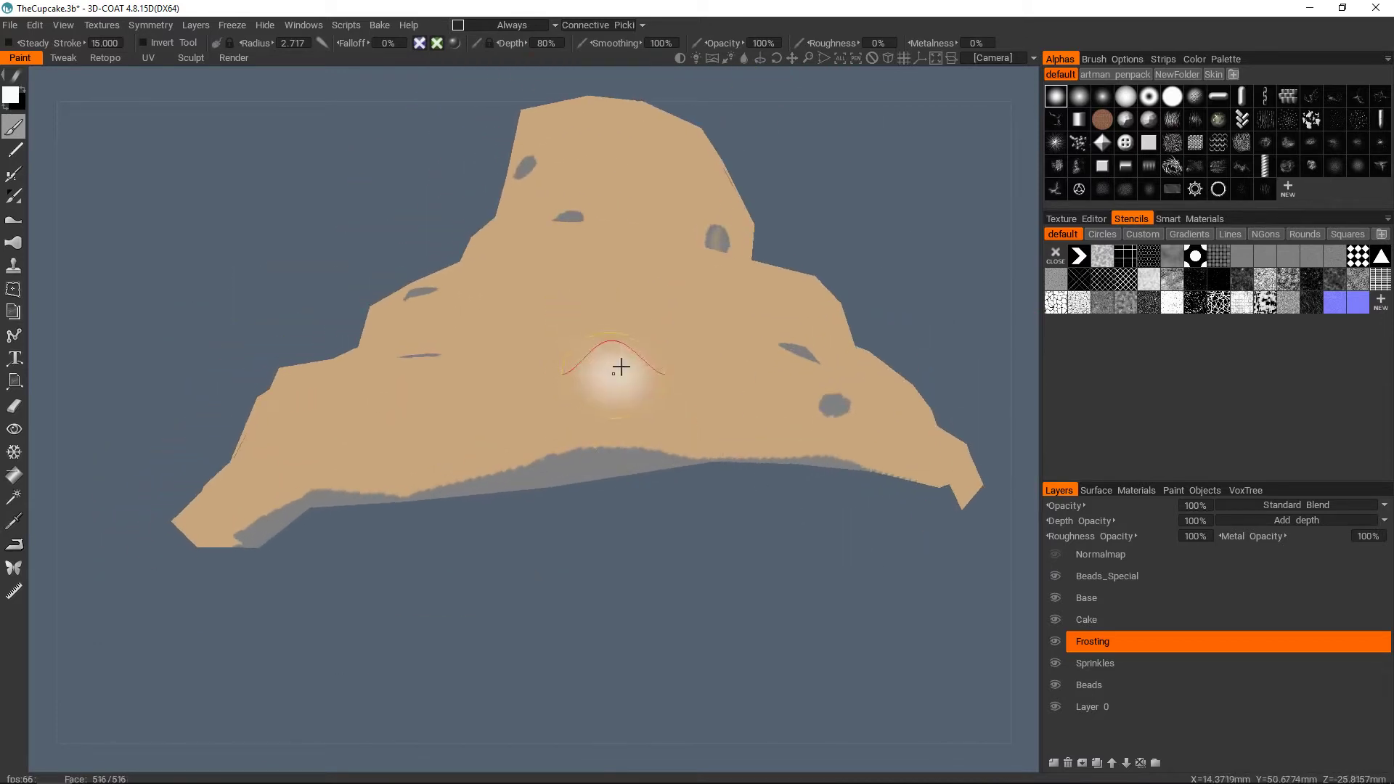
- Set the brush to colour only, without depth or glossiness, and paint the grey strip along the frosting's lower edge tan
scroll(622, 367, "up", 3)
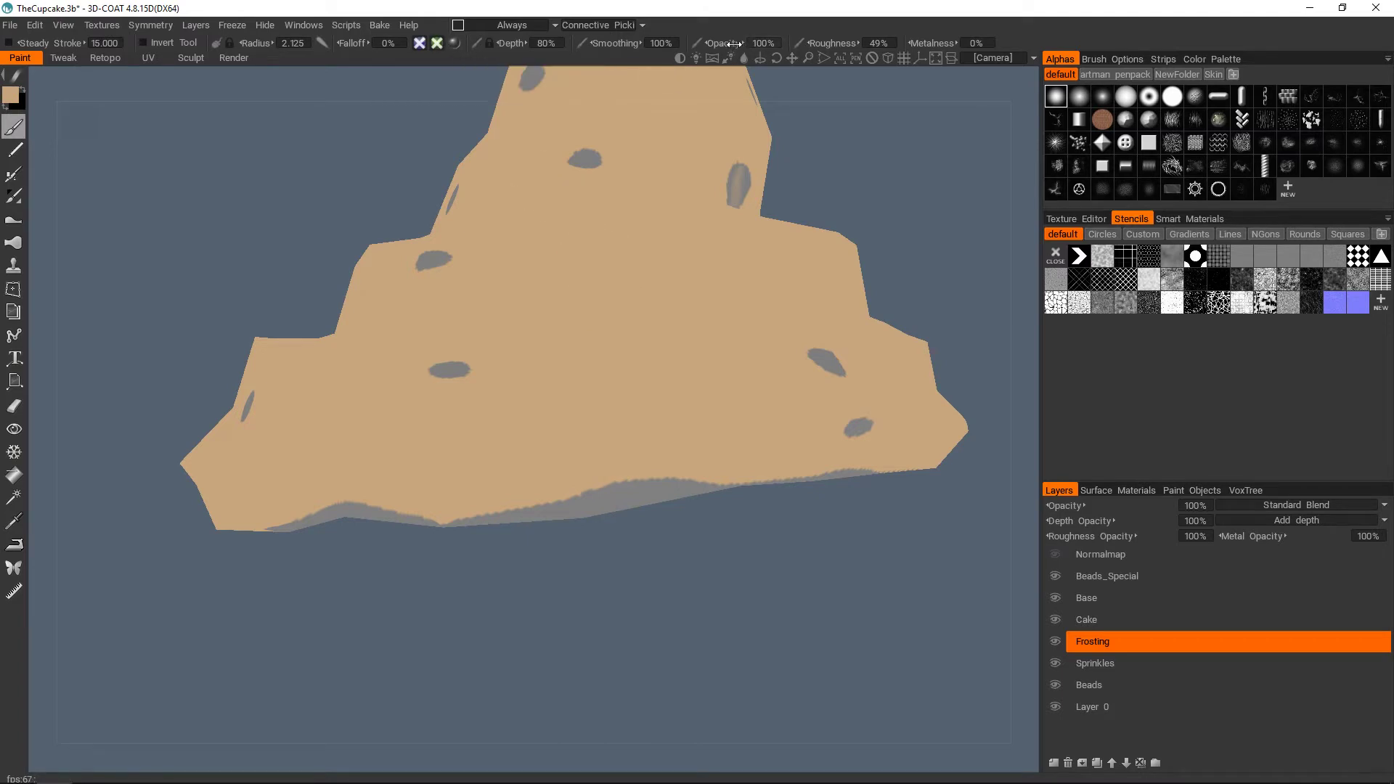
left_click(455, 44)
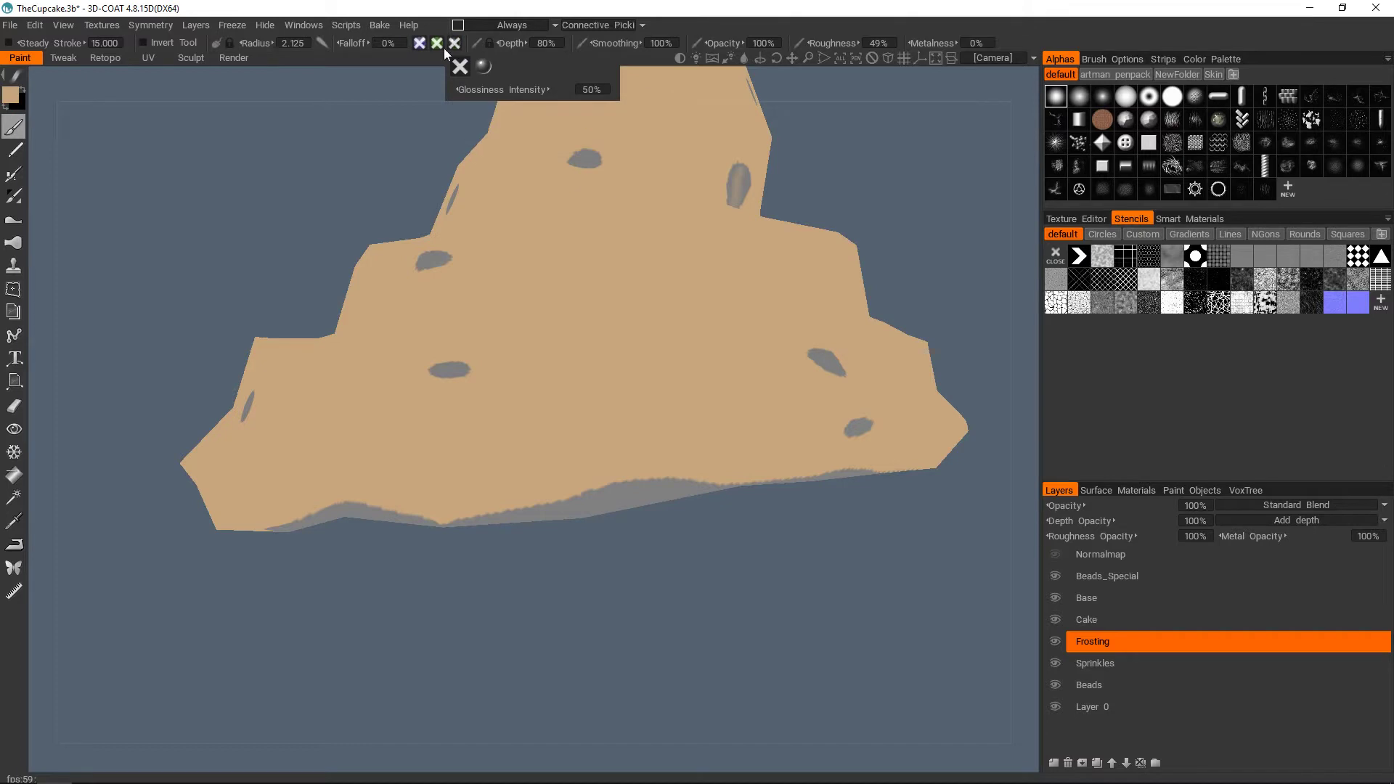
left_click(437, 45)
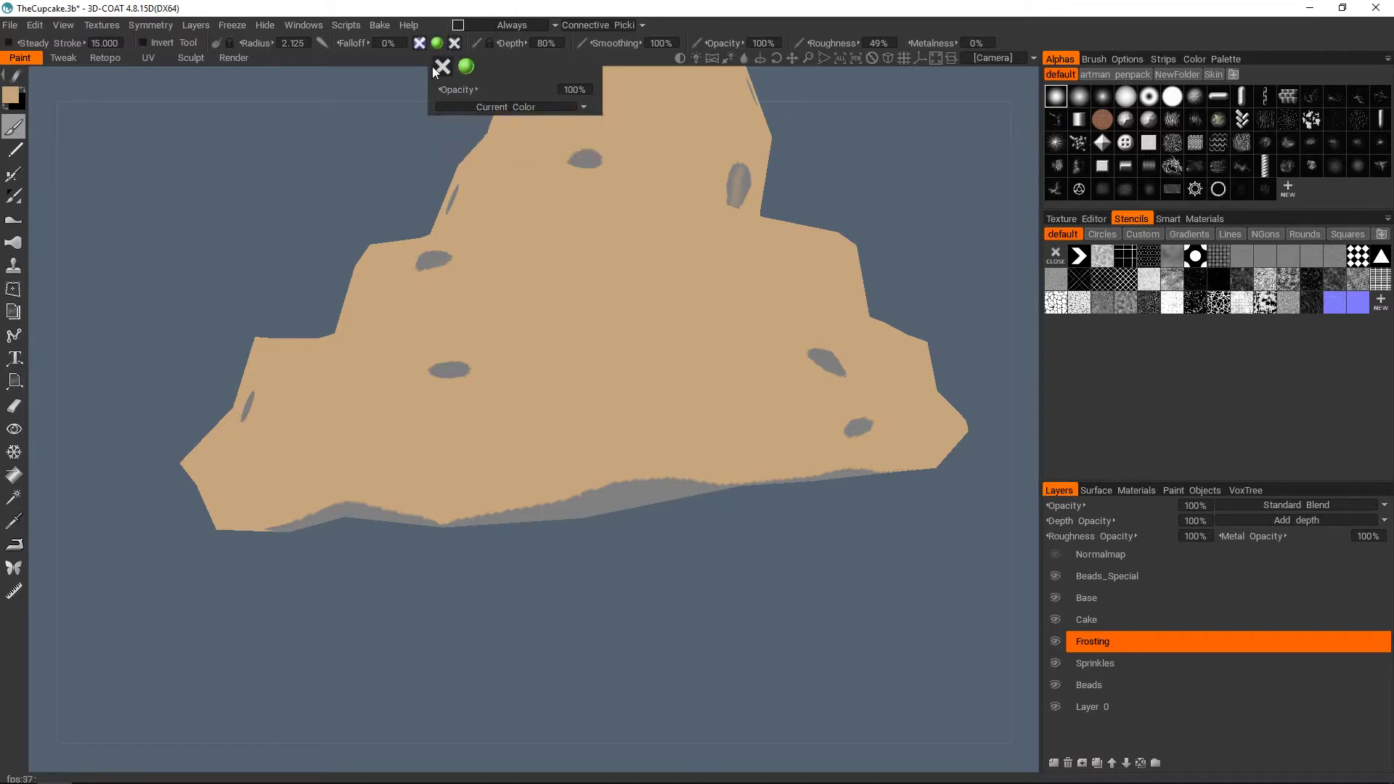
middle_click_drag(658, 485, 665, 449)
mouse_move(665, 464)
left_mouse_down()
mouse_move(690, 451)
mouse_move(631, 453)
left_mouse_up()
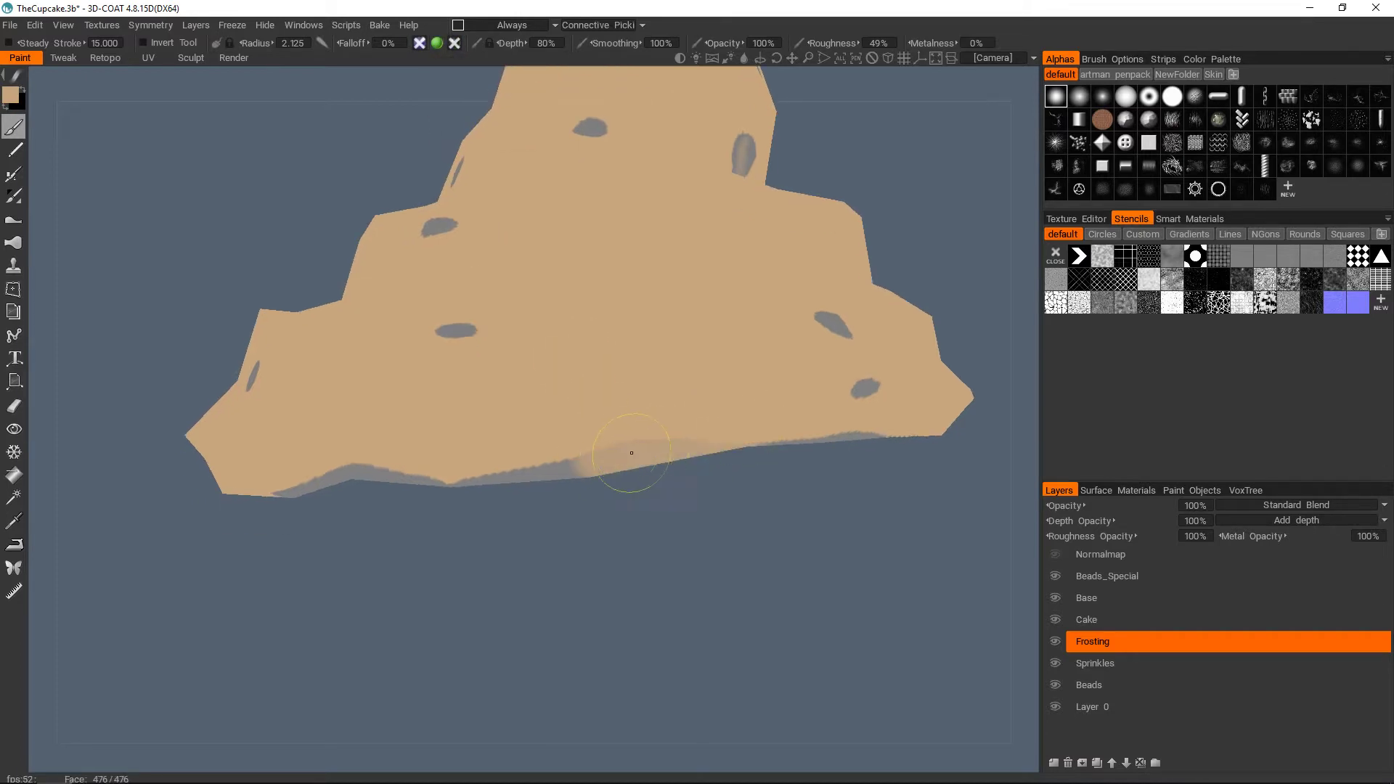
mouse_move(841, 412)
left_mouse_down()
mouse_move(885, 439)
mouse_move(803, 446)
mouse_move(697, 395)
mouse_move(694, 378)
left_mouse_up()
middle_click_drag(665, 414, 644, 439, "alt")
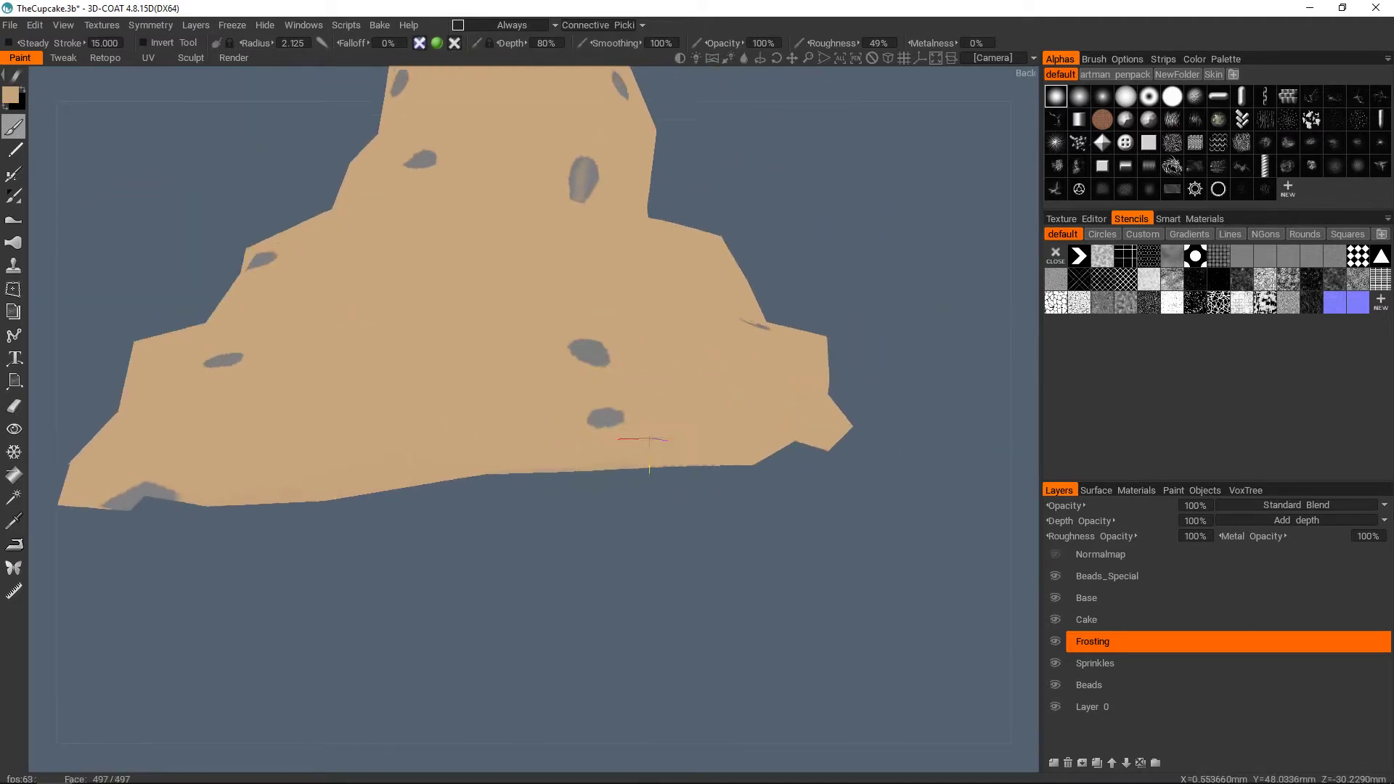
- Paint over the grey spot nearest the back lower edge of the frosting with the tan colour, using a brush radius of 1.383
left_click_drag(644, 439, 642, 446, "alt")
right_click_drag(641, 445, 653, 439, "alt")
left_click_drag(654, 439, 631, 423, "alt")
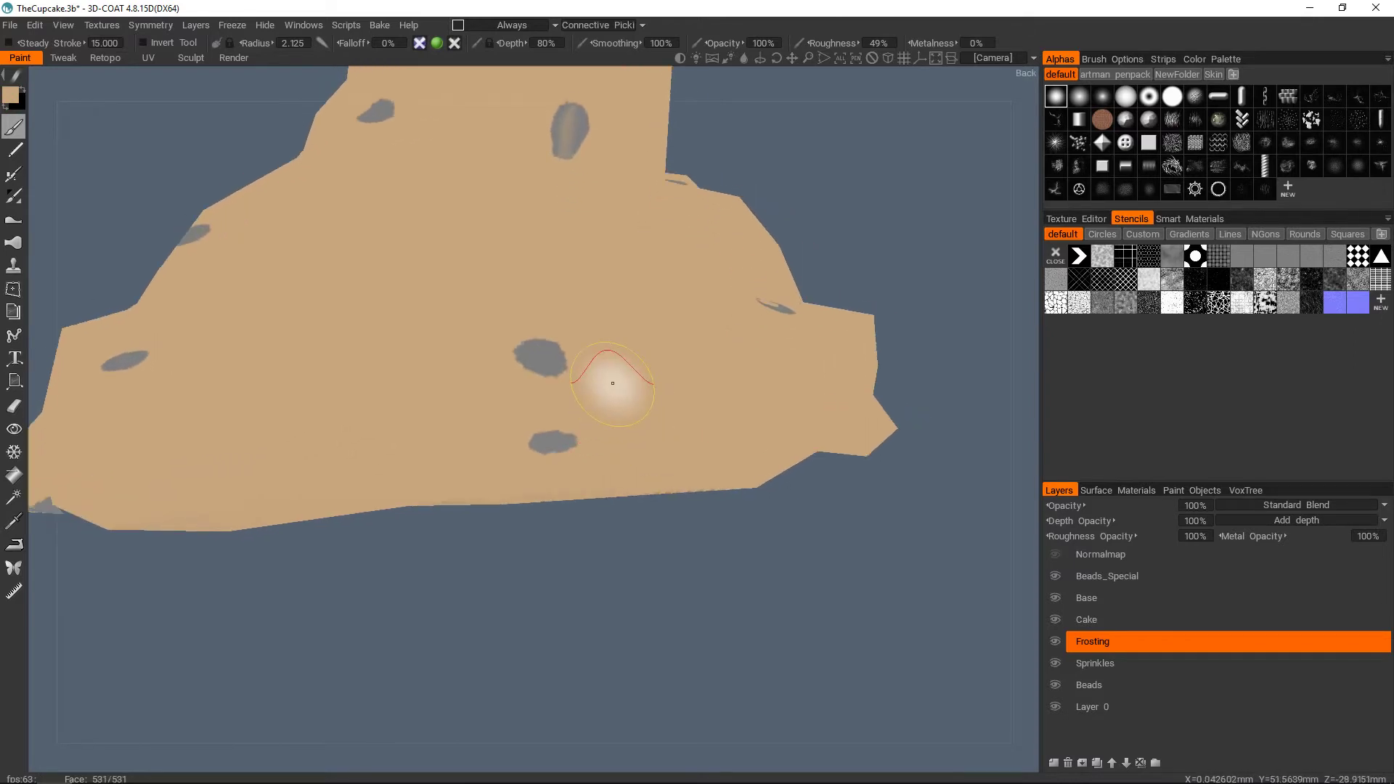
key("4")
key("2")
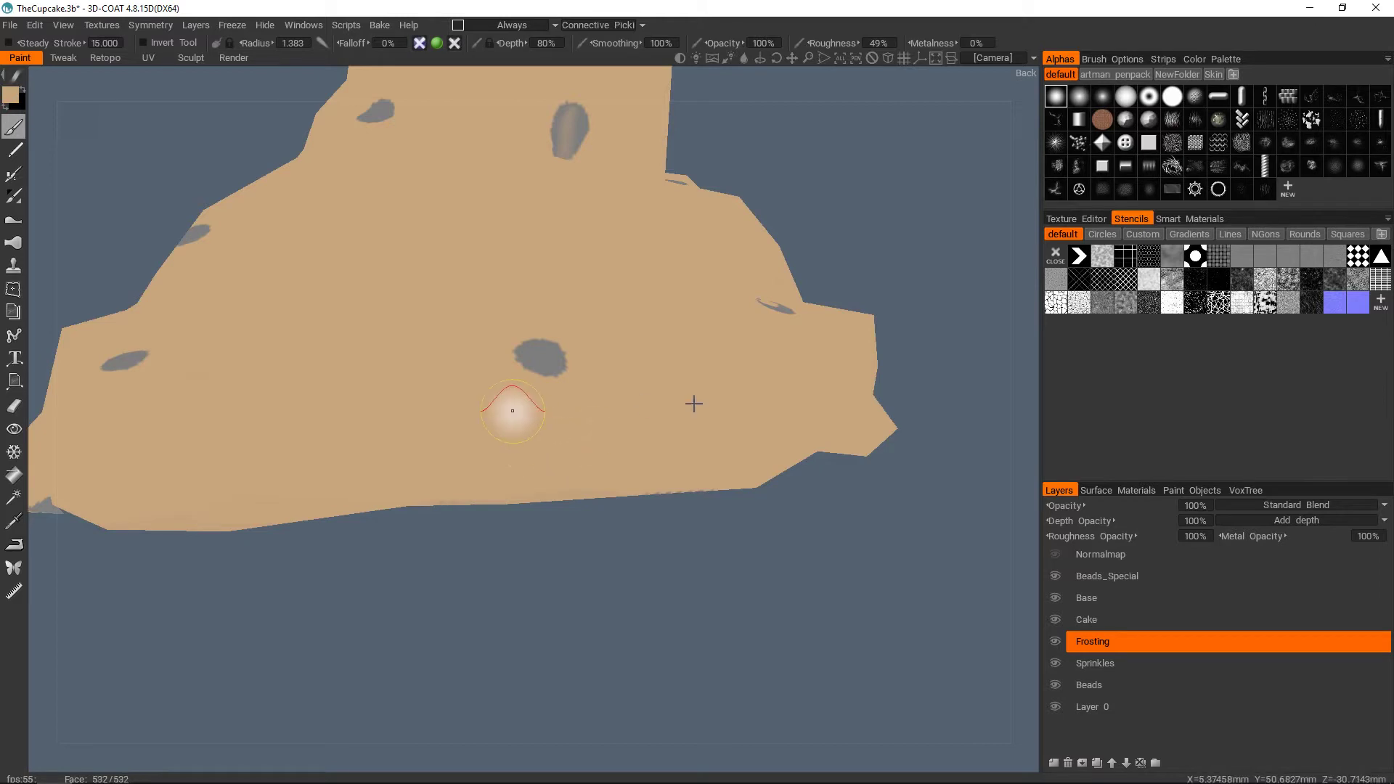
- Cover more of the grey strip along the frosting's lower edge in tan with a brush radius of 2.616
middle_click_drag(512, 411, 693, 404, "alt")
right_click_drag(694, 404, 675, 382, "alt")
left_click_drag(675, 383, 721, 349, "alt")
right_click_drag(722, 349, 641, 367, "alt")
scroll(649, 382, "up", 5)
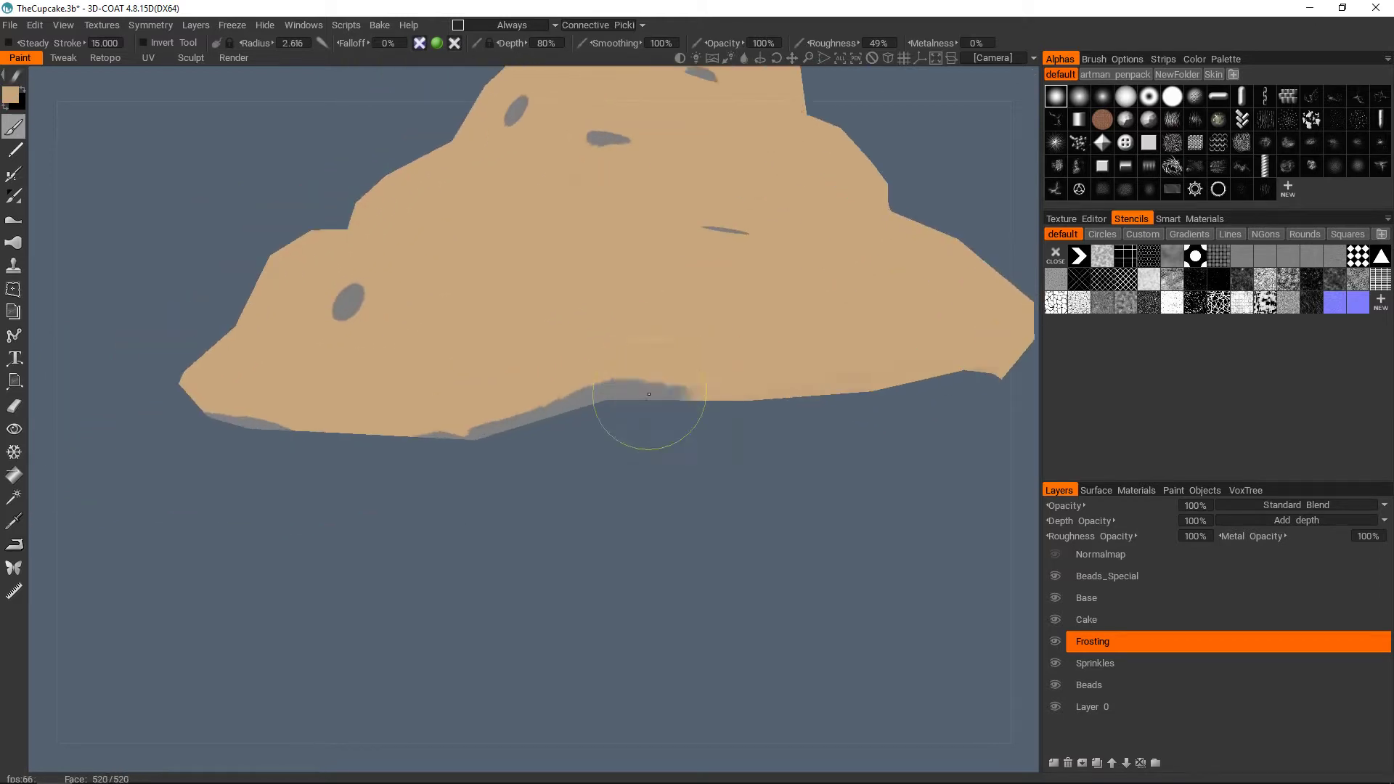
left_click_drag(435, 407, 682, 392, "alt")
middle_click_drag(313, 396, 566, 407, "alt")
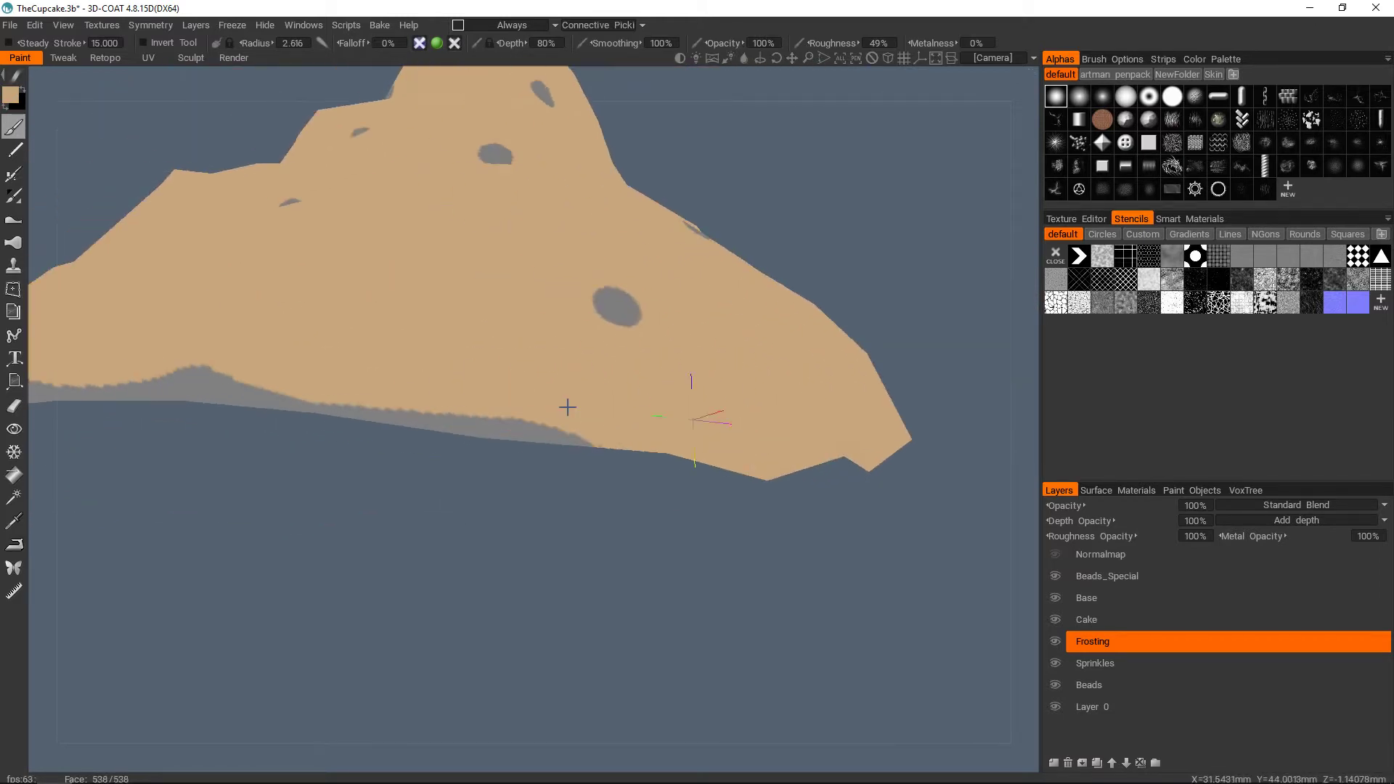
mouse_move(581, 438)
left_mouse_down()
mouse_move(225, 404)
mouse_move(602, 380)
left_mouse_up()
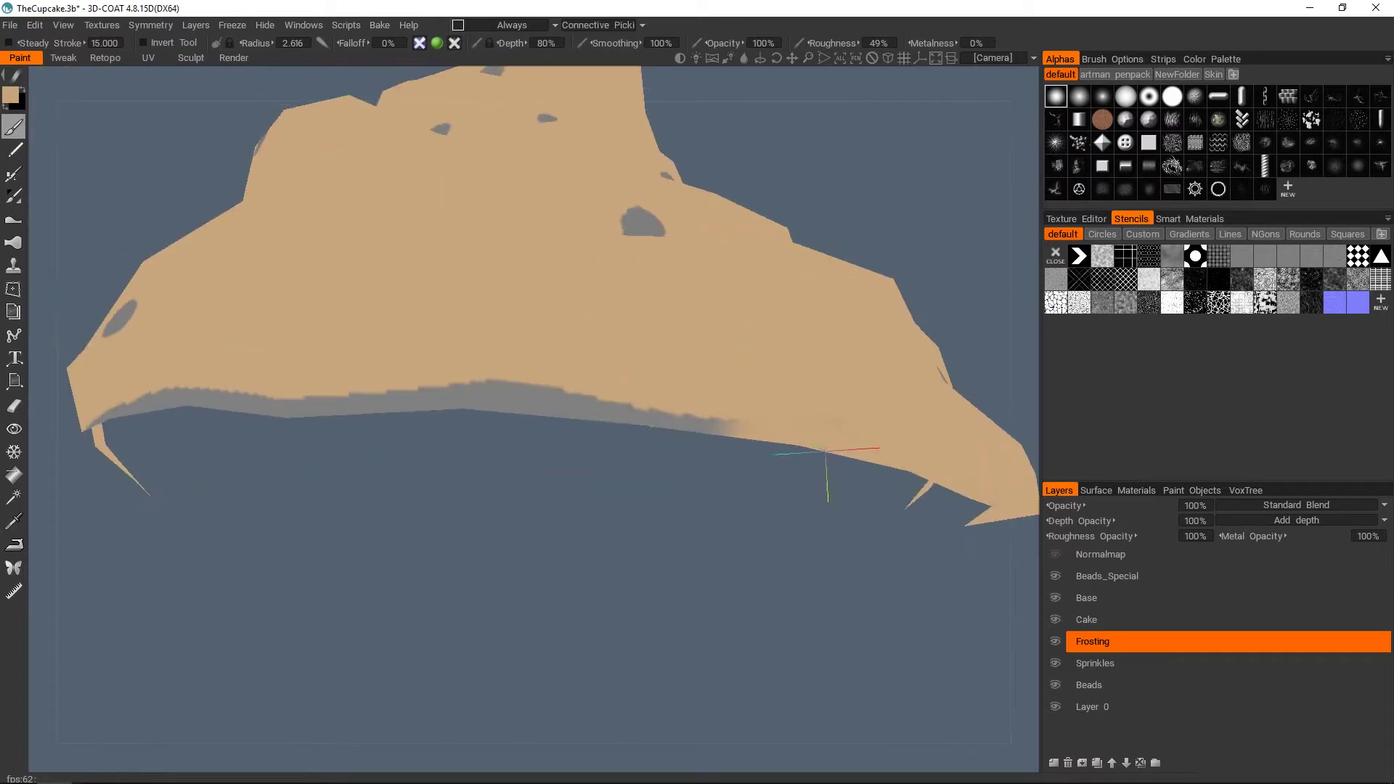
mouse_move(736, 407)
left_mouse_down()
mouse_move(461, 395)
mouse_move(482, 367)
mouse_move(731, 395)
mouse_move(441, 401)
left_mouse_up()
- Inspect the frosting's top and sides for leftover grey bead marks, and check them against the layer list
scroll(460, 355, "down", 2)
left_click_drag(461, 354, 534, 424, "alt")
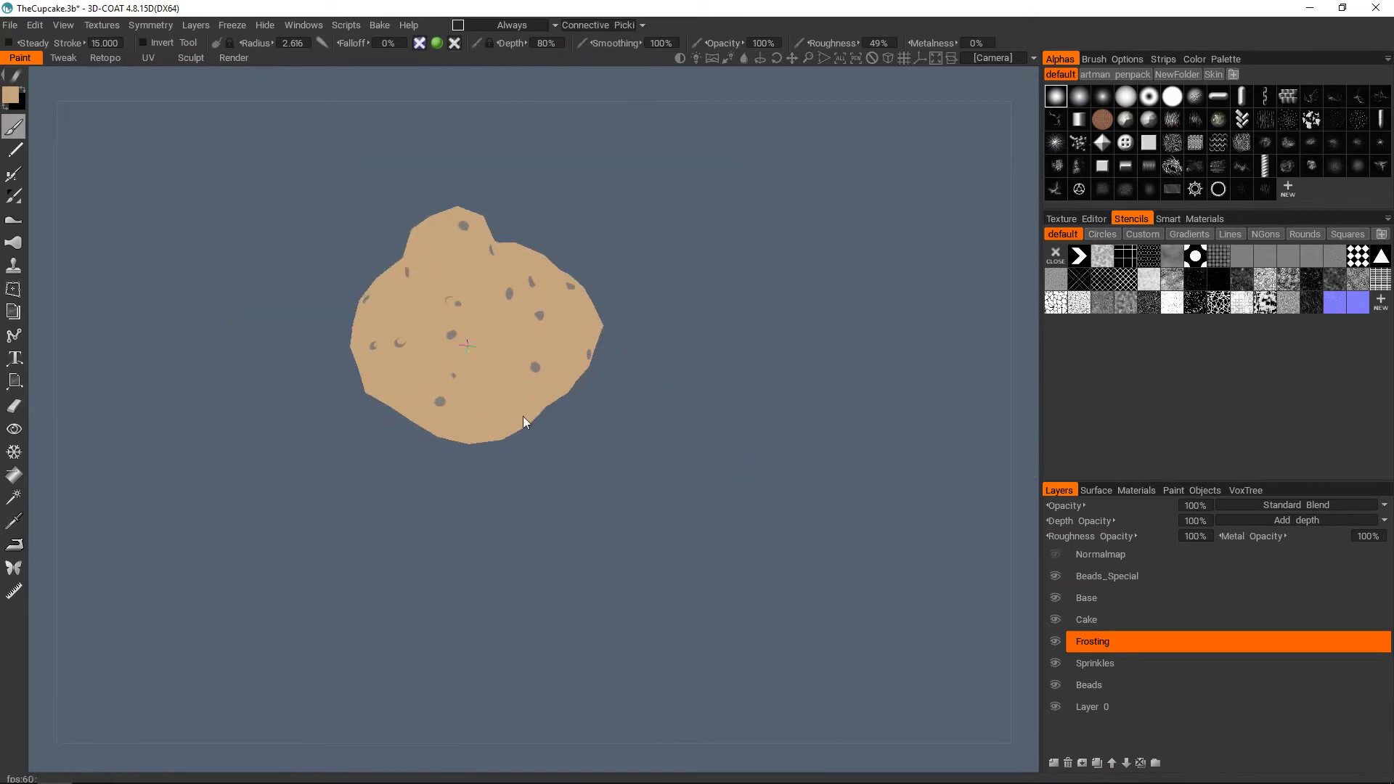
scroll(619, 433, "up", 1)
middle_click_drag(445, 311, 557, 365, "alt")
scroll(557, 365, "up", 1)
scroll(557, 366, "down", 6)
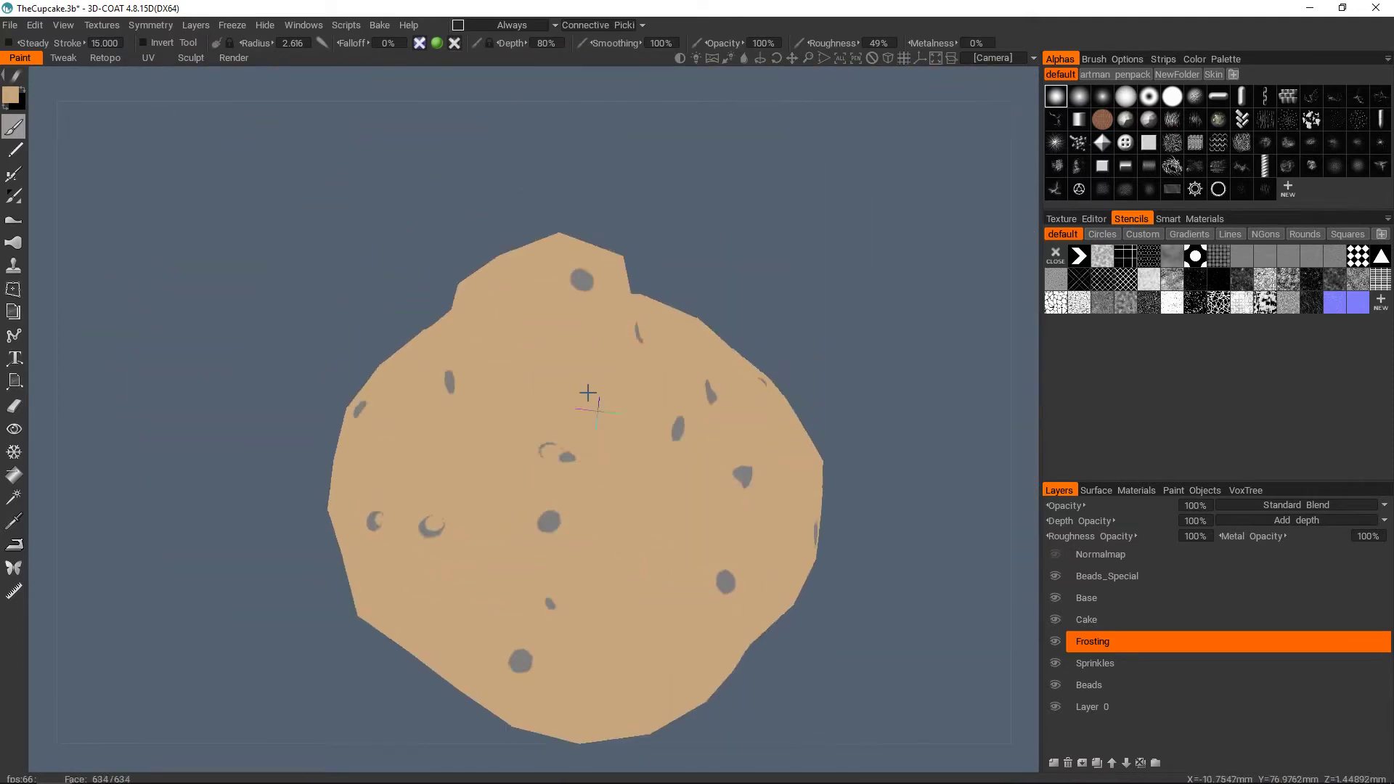
left_click_drag(632, 305, 578, 406, "alt")
left_click(1131, 563)
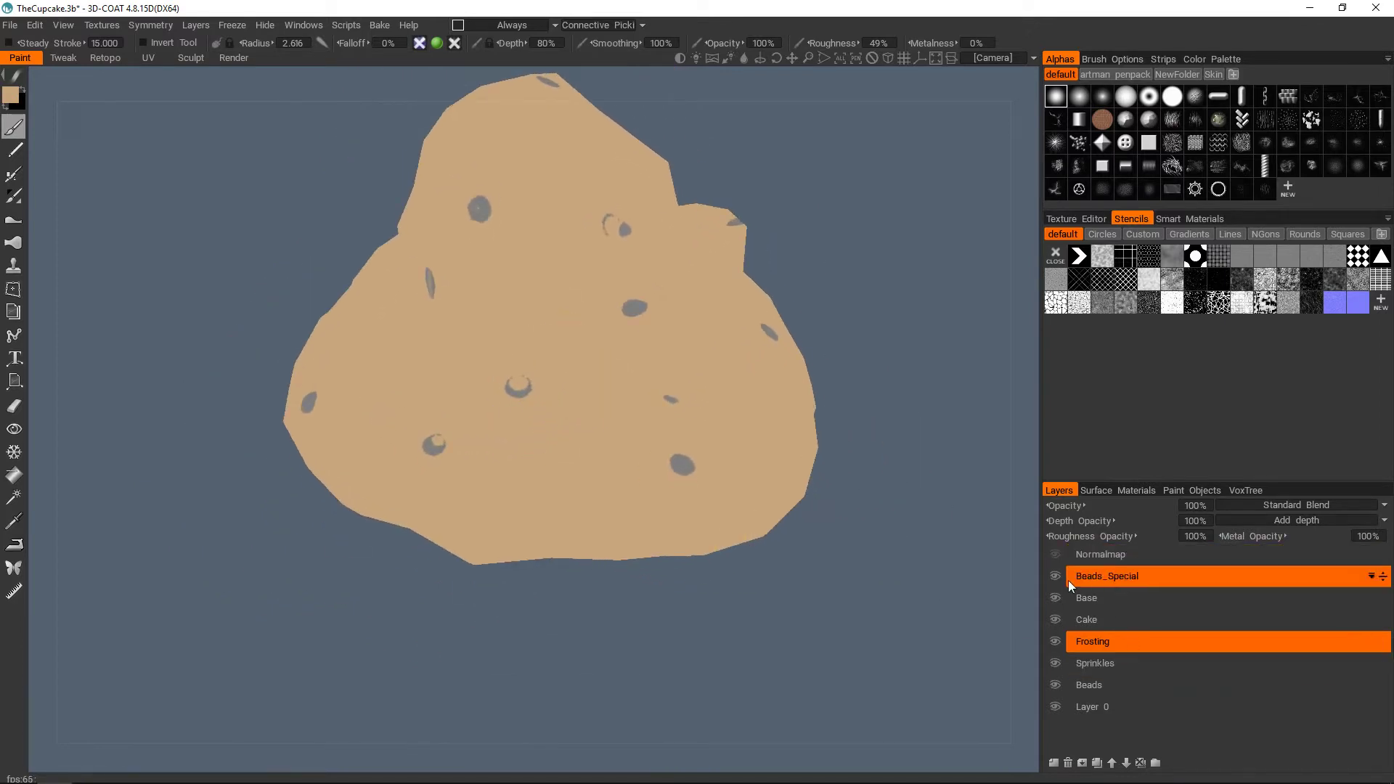
left_click_drag(597, 461, 654, 418, "alt")
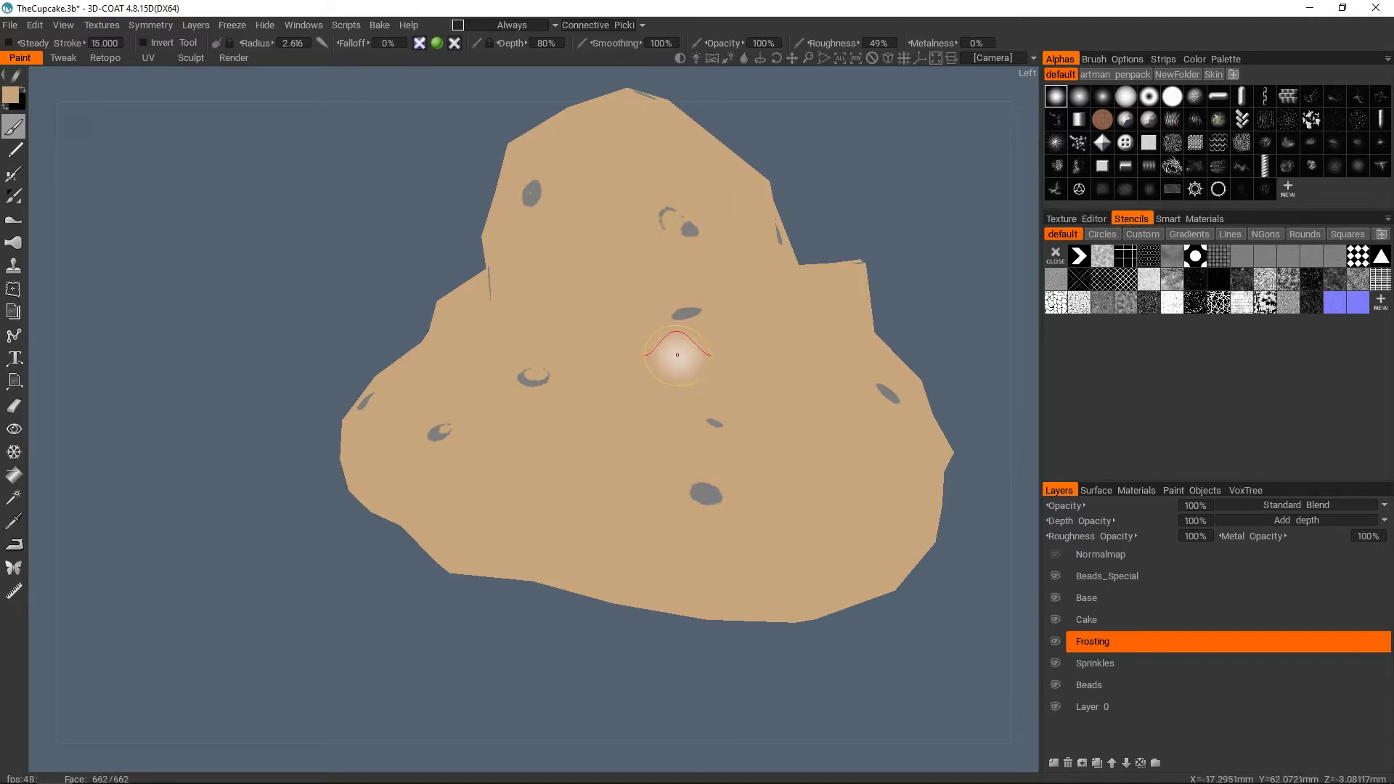
mouse_move(722, 320)
left_mouse_down("alt")
mouse_move(759, 356)
mouse_move(747, 374)
mouse_move(709, 372)
mouse_move(747, 348)
left_mouse_up("alt")
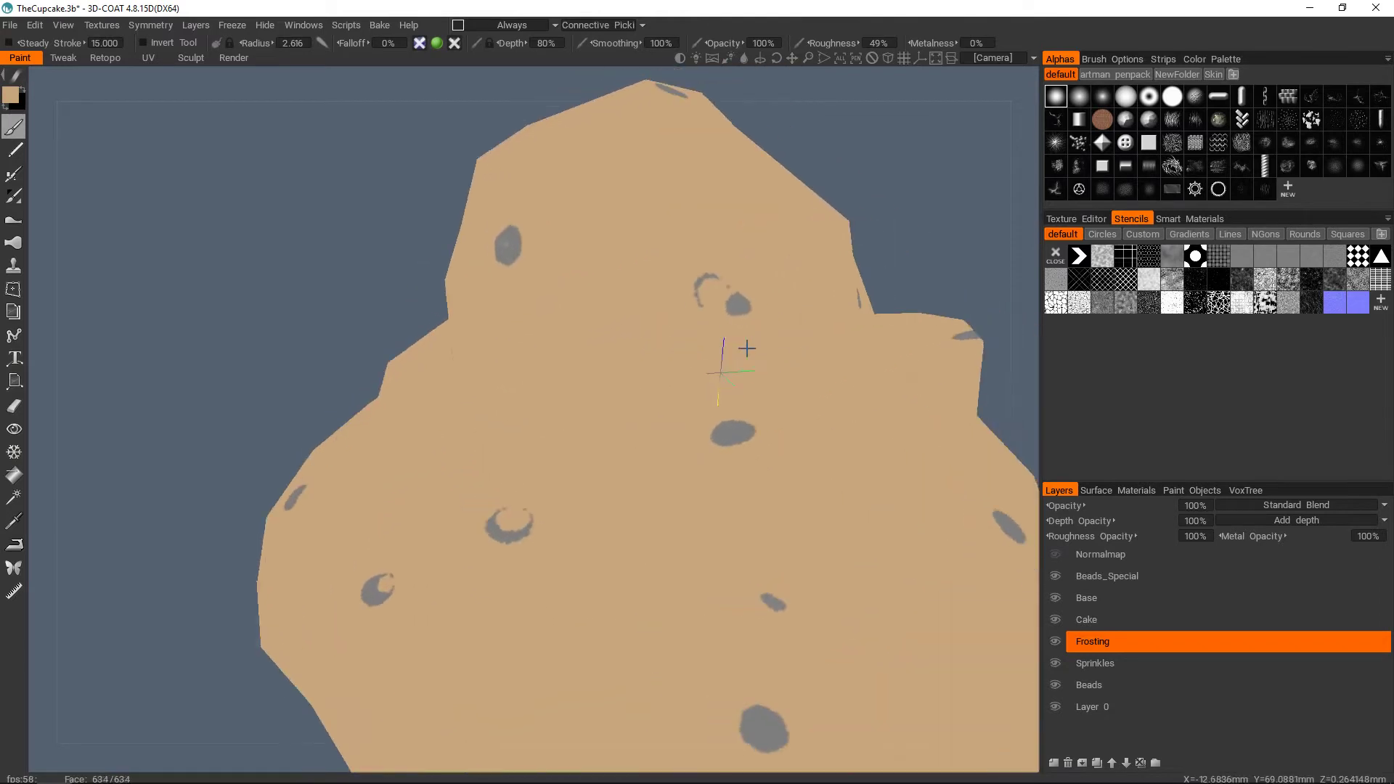
right_click_drag(746, 349, 704, 367, "alt")
middle_click_drag(704, 368, 663, 389, "alt")
right_click_drag(663, 389, 653, 442, "alt")
left_click_drag(653, 442, 646, 431, "alt")
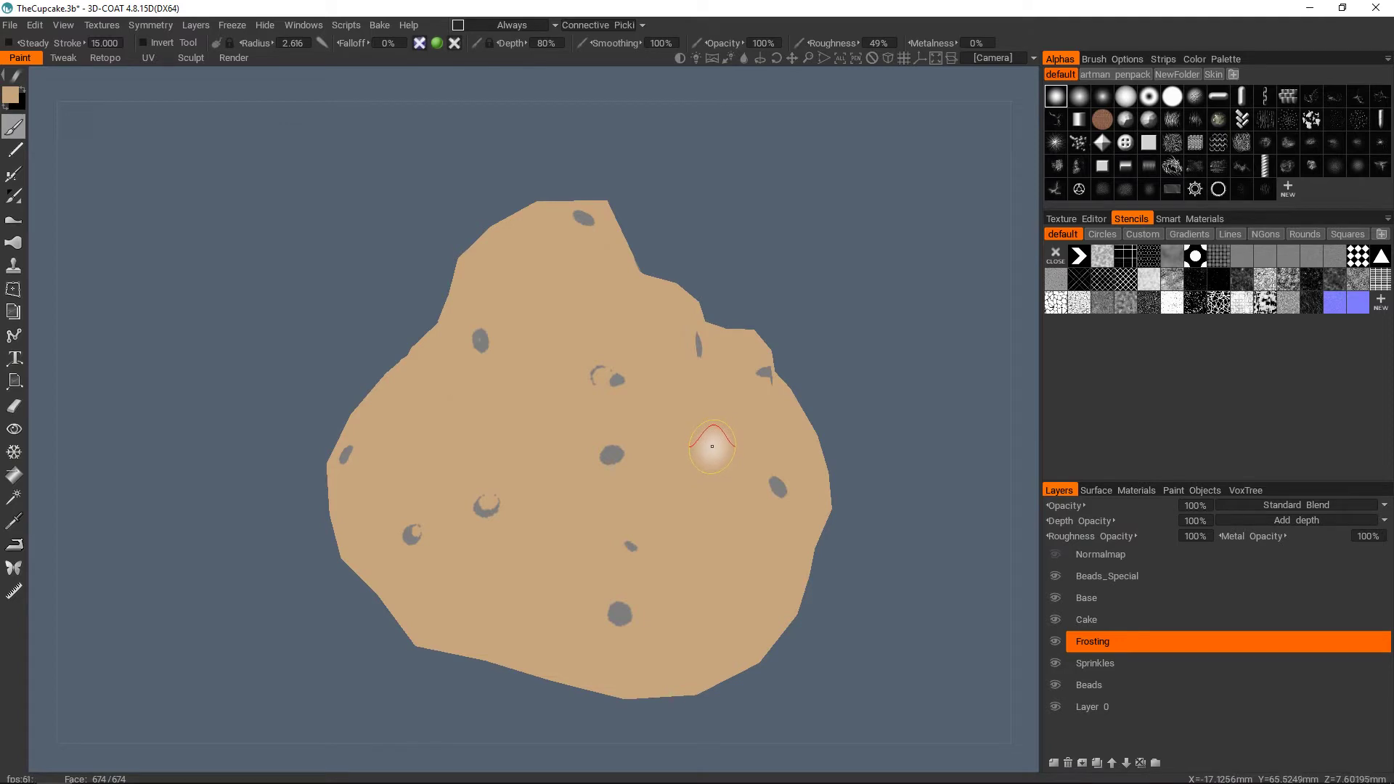
- Examine the frosting from several sides in the flat colour display for grey bead marks left on the surface
right_click_drag(666, 453, 694, 417, "alt")
left_click_drag(694, 417, 719, 421, "alt")
middle_click_drag(719, 421, 755, 386, "alt")
right_click_drag(756, 387, 692, 473, "alt")
left_click_drag(692, 472, 826, 498, "alt")
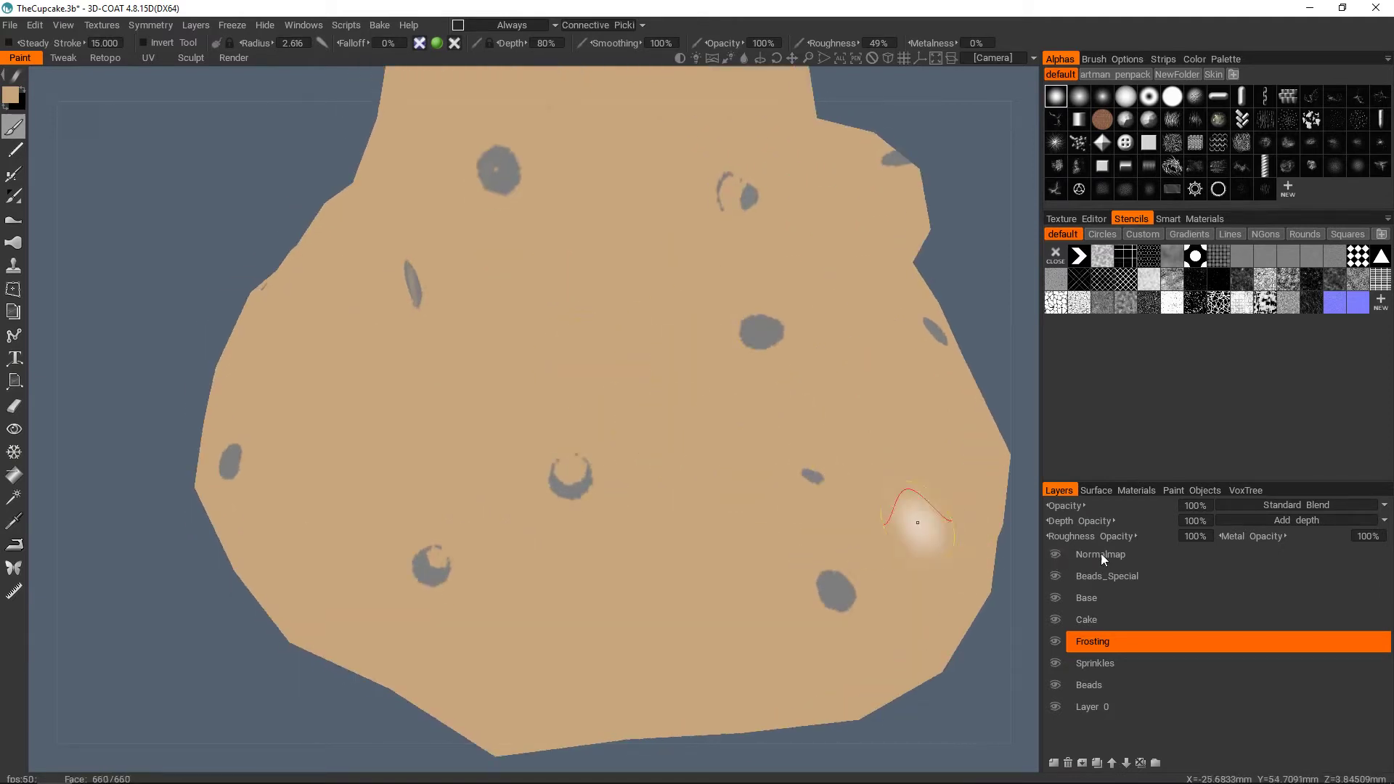
scroll(688, 405, "down", 3)
left_click_drag(679, 403, 652, 399, "alt")
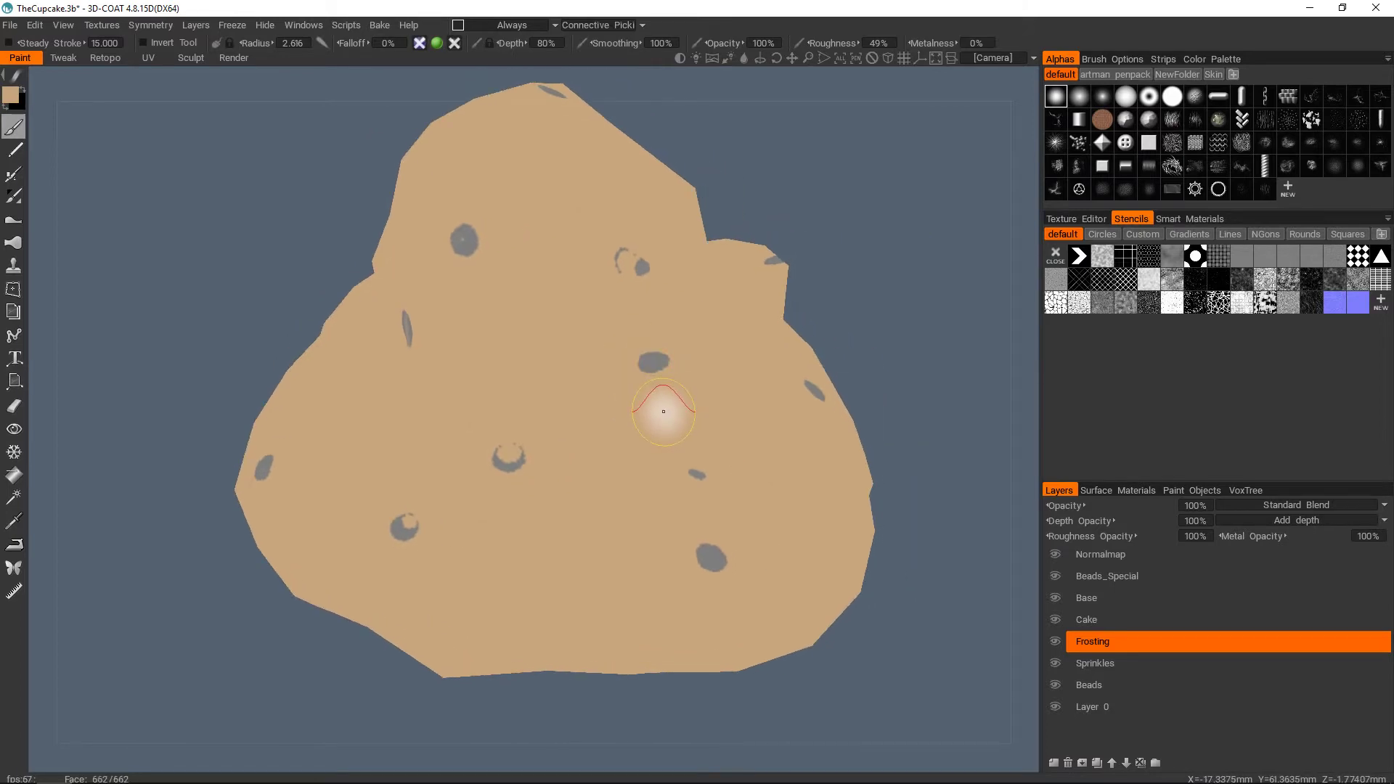
- Switch to the shaded display and examine the frosting's surface and the underside of its lower edge for shading artefacts
key("1")
middle_click_drag(530, 382, 570, 364, "alt")
left_click_drag(570, 364, 572, 325, "alt")
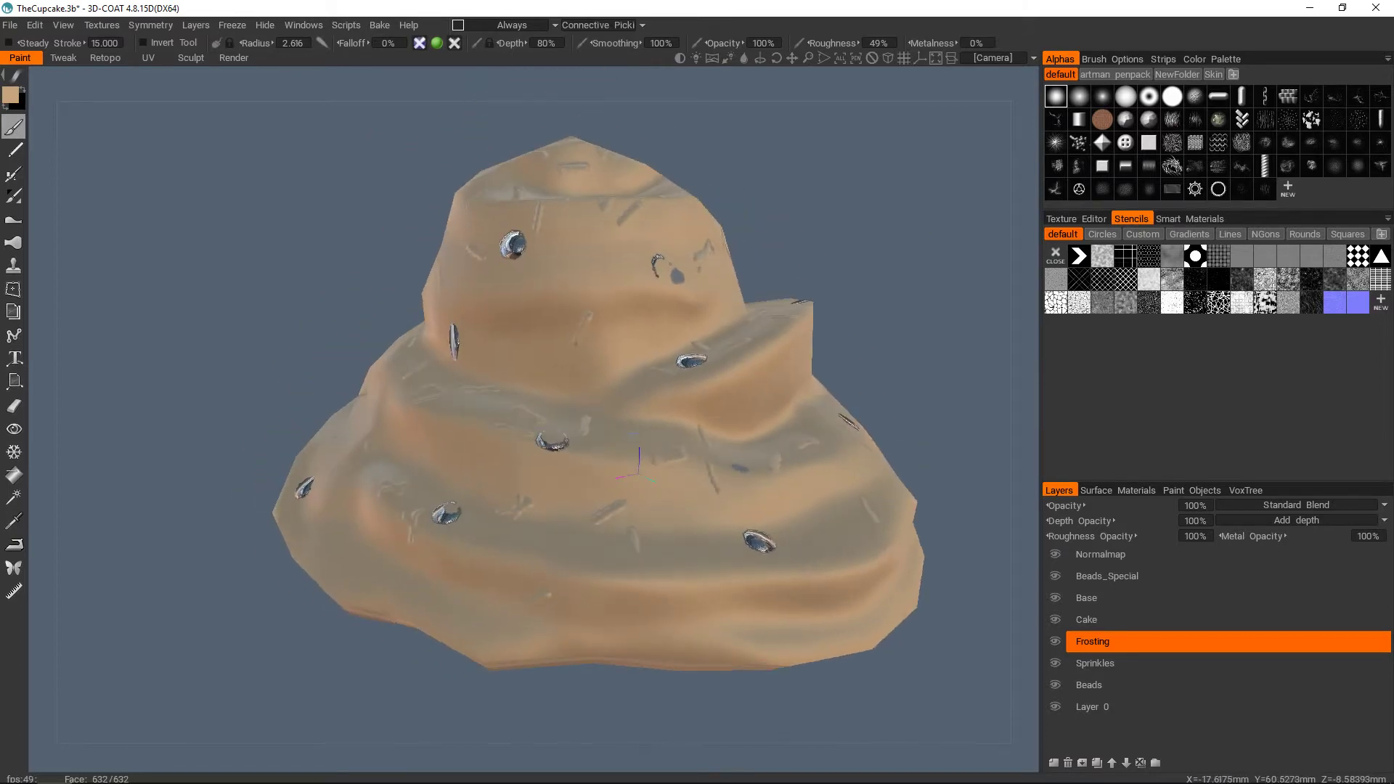
left_click_drag(639, 474, 614, 458, "alt")
scroll(630, 452, "up", 2)
middle_click_drag(614, 459, 508, 240, "alt")
left_click_drag(508, 240, 461, 214, "alt")
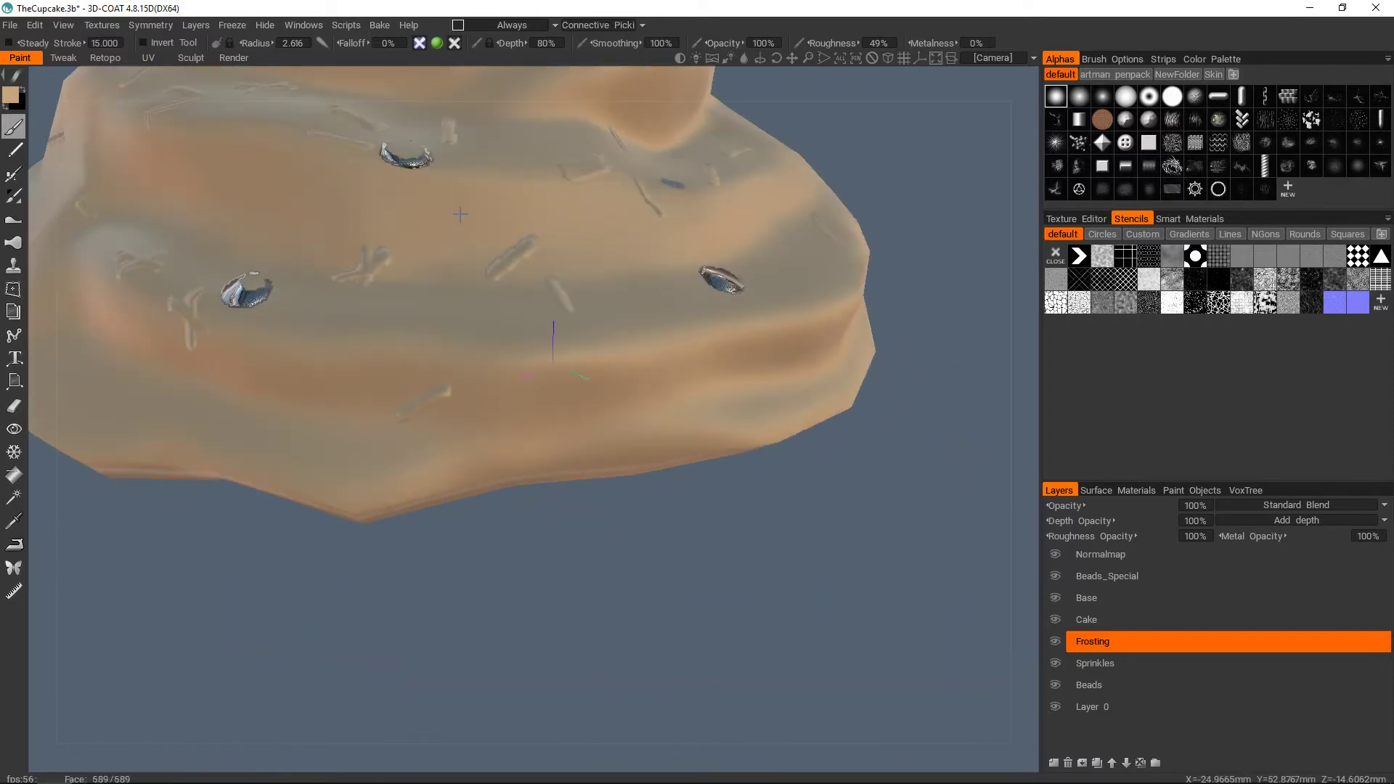
middle_click_drag(442, 249, 531, 326, "alt")
left_click_drag(537, 390, 691, 333, "alt")
- Make the Normalmap layer active with a brush radius of 1.676, and hide and reshow it to check the jagged lower edge
right_click_drag(643, 399, 617, 402)
left_click(1100, 554)
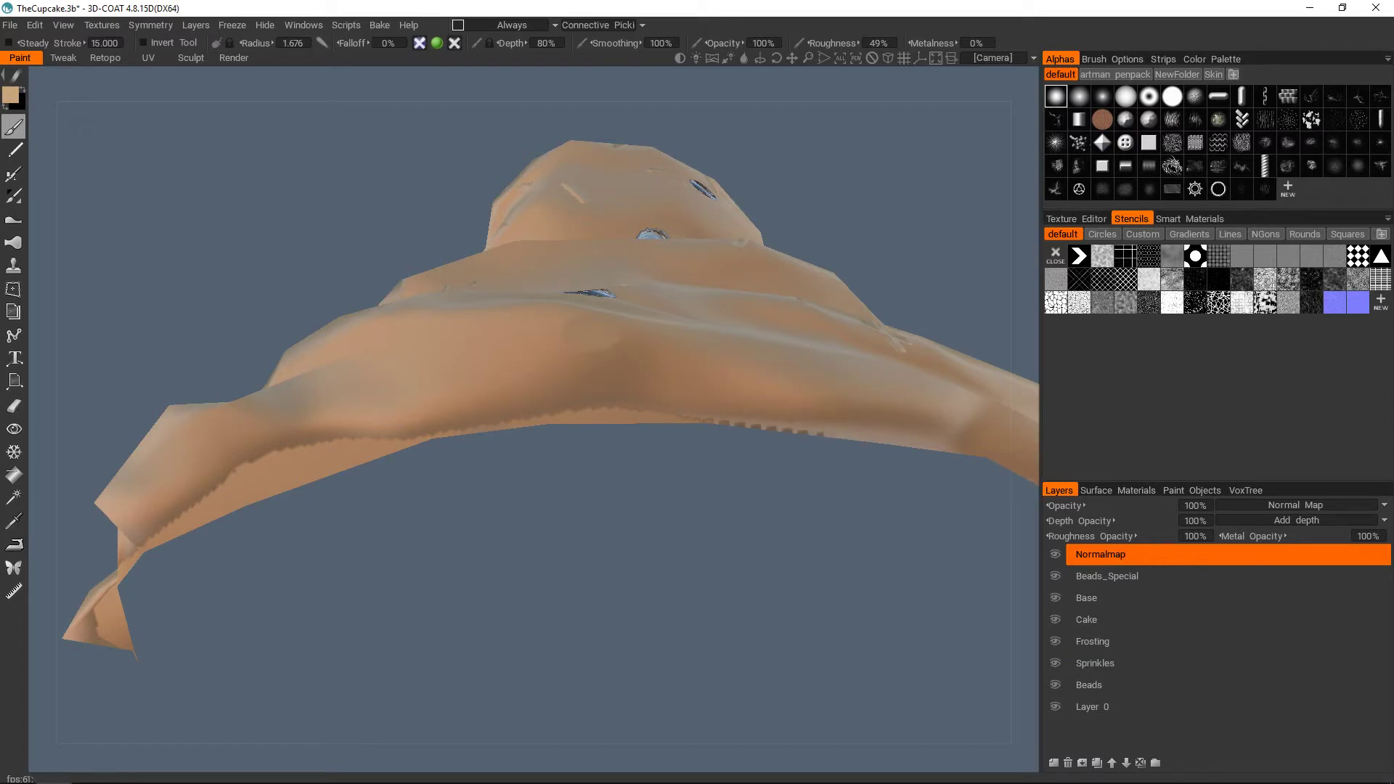
mouse_move(419, 45)
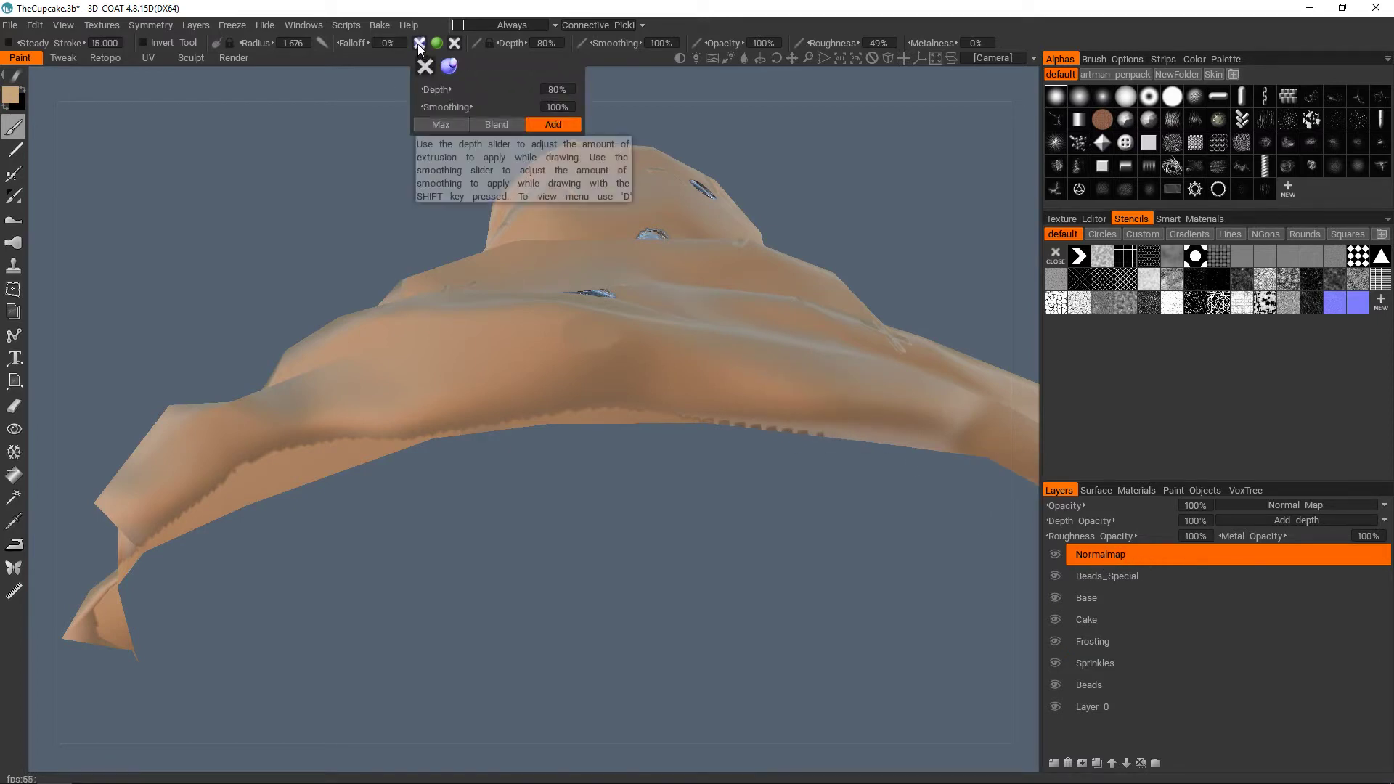
left_click(419, 45)
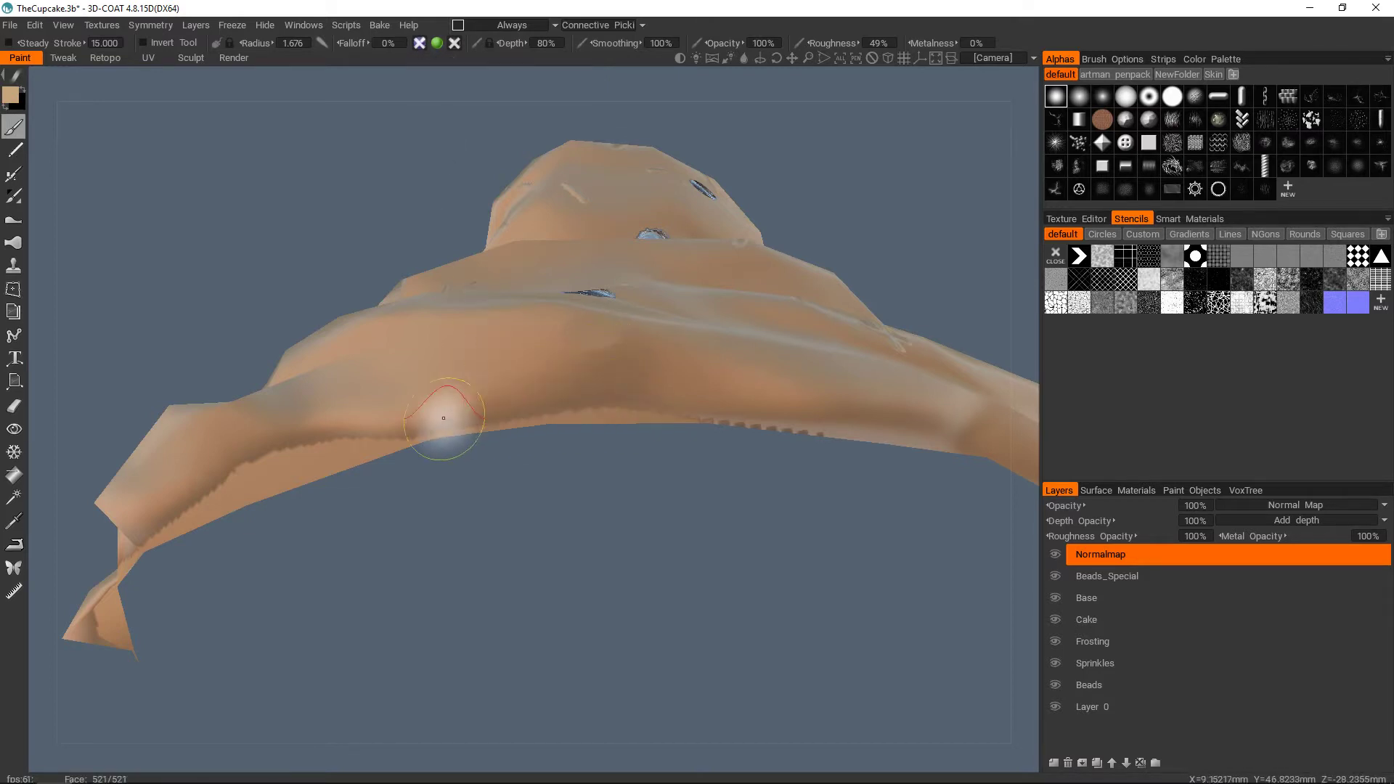
left_click(1056, 555)
left_click(1054, 555)
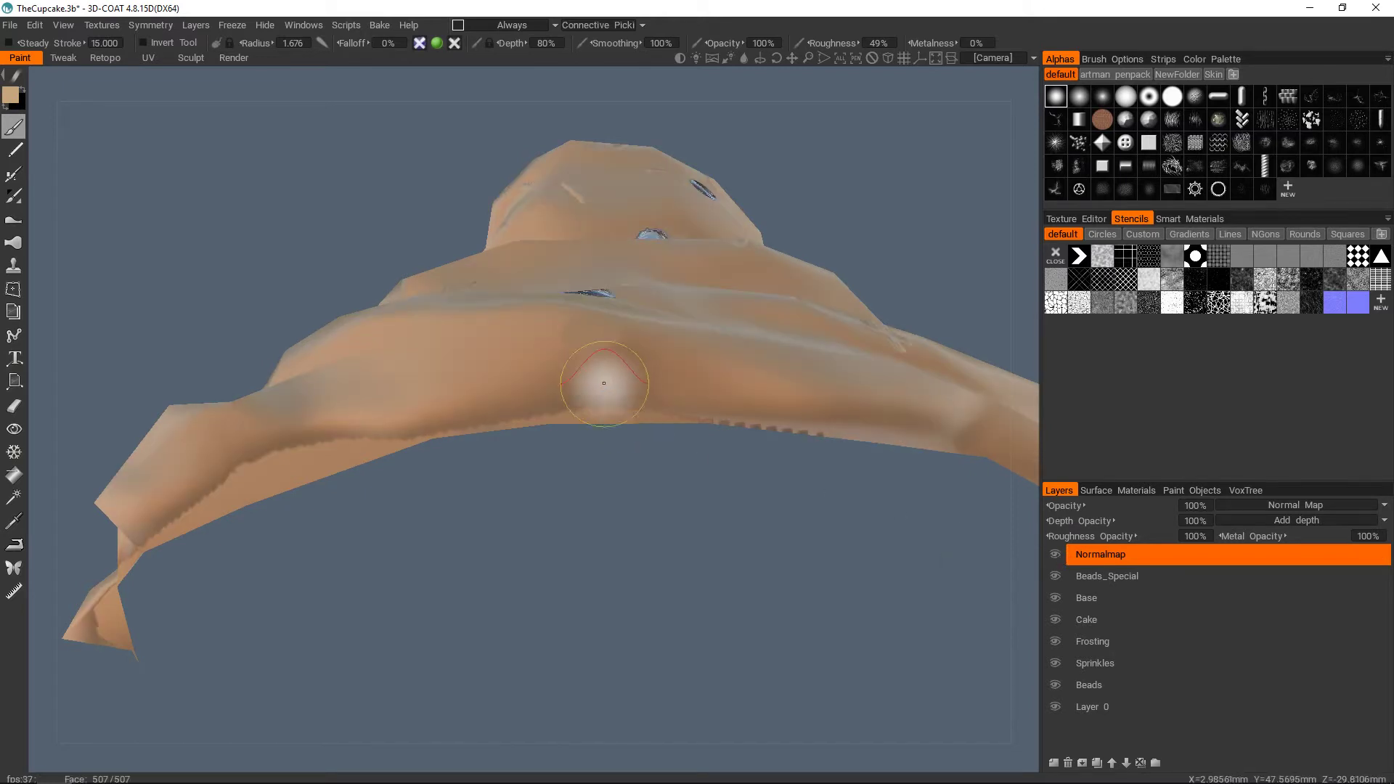
- Compare the blend modes of the Frosting and Normalmap layers near the back lower edge, ending with Normalmap active
mouse_move(621, 367)
left_mouse_down("alt")
mouse_move(638, 377)
mouse_move(647, 362)
left_mouse_up("alt")
right_click_drag(647, 362, 644, 414, "alt")
mouse_move(644, 414)
left_mouse_down("alt")
mouse_move(622, 395)
mouse_move(623, 409)
left_mouse_up("alt")
right_click_drag(623, 395, 598, 397)
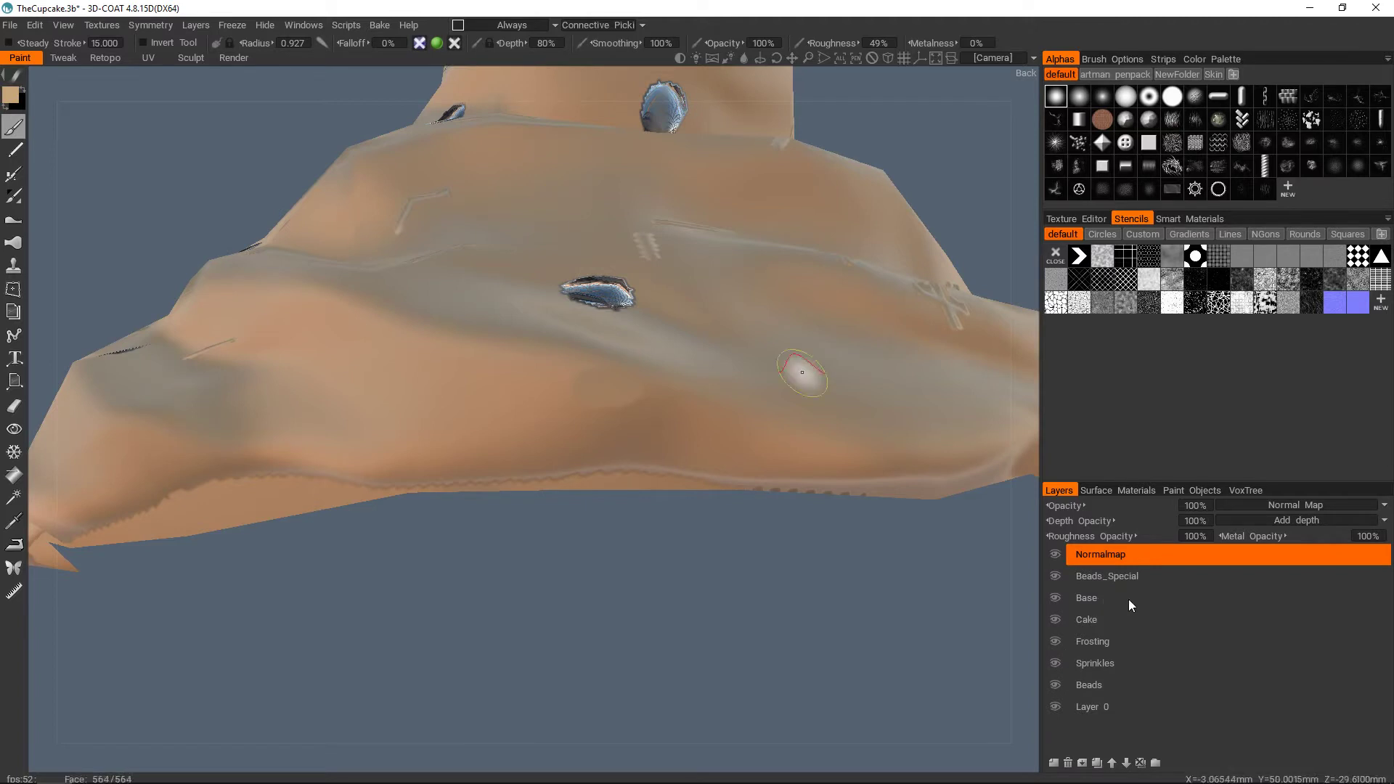
left_click(1126, 639)
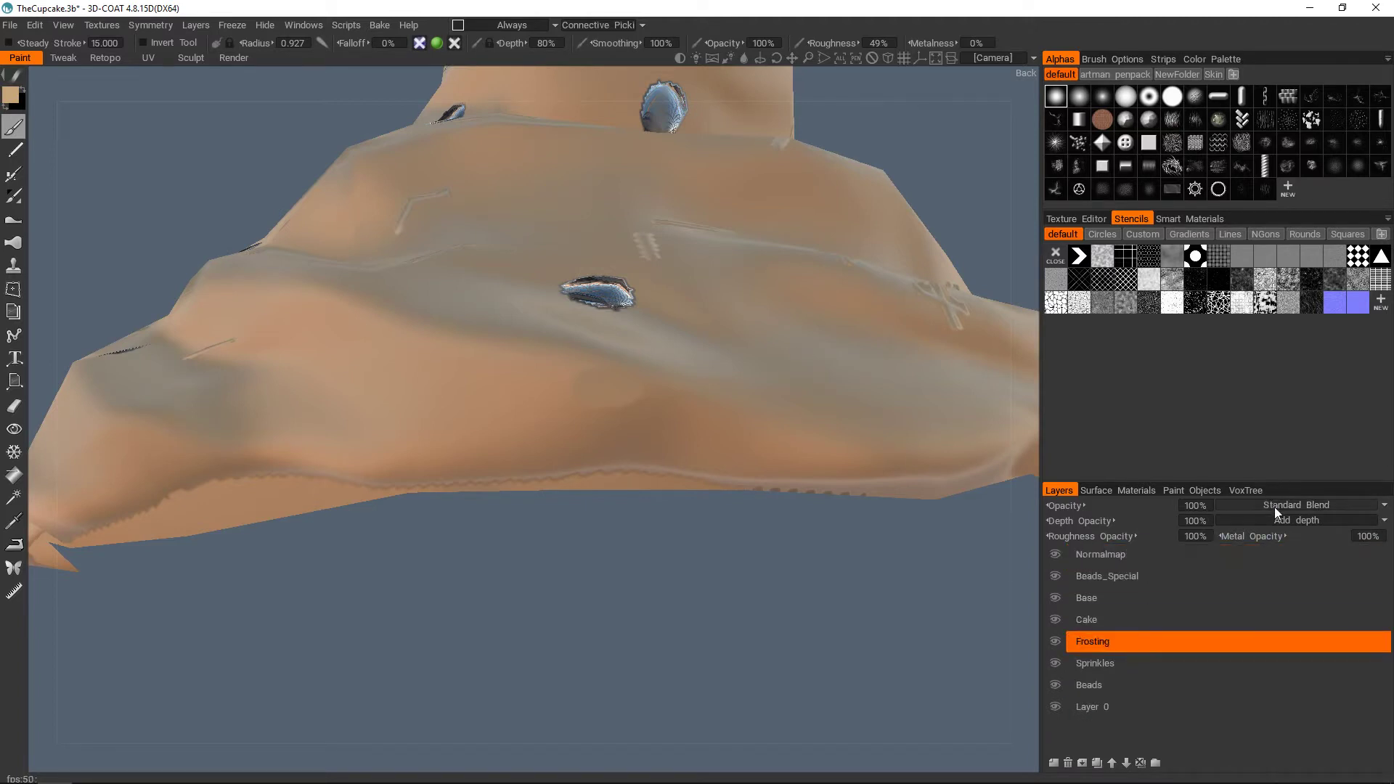
left_click(1117, 555)
left_click_drag(620, 402, 645, 436, "alt")
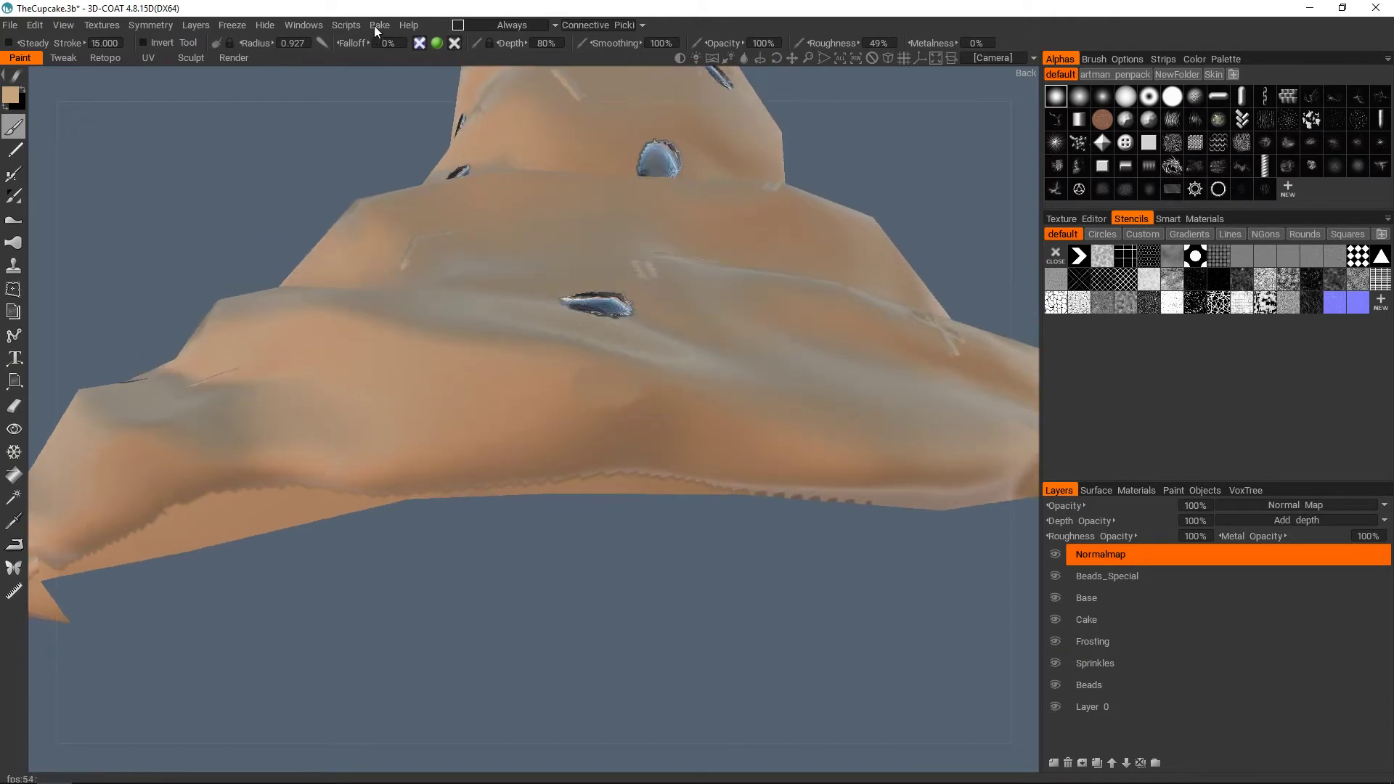
- Smooth the jagged shading along the frosting's back lower edge on the Normalmap layer with a brush radius of 1.393
mouse_move(581, 342)
right_mouse_down()
mouse_move(614, 390)
mouse_move(556, 383)
right_mouse_up()
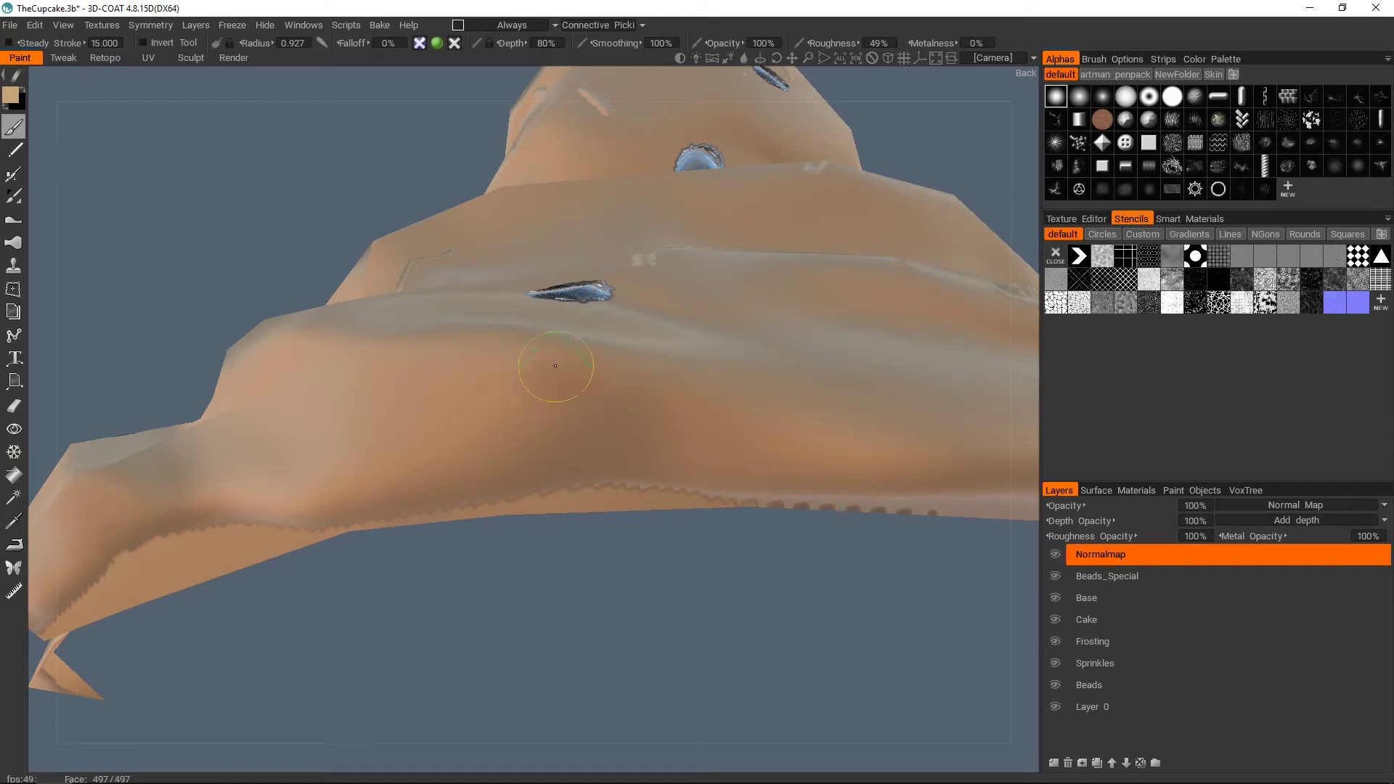
mouse_move(584, 363)
right_mouse_down()
mouse_move(624, 407)
mouse_move(610, 407)
mouse_move(715, 403)
right_mouse_up()
mouse_move(806, 404)
left_mouse_down()
mouse_move(881, 411)
mouse_move(572, 405)
mouse_move(290, 467)
mouse_move(211, 522)
left_mouse_up()
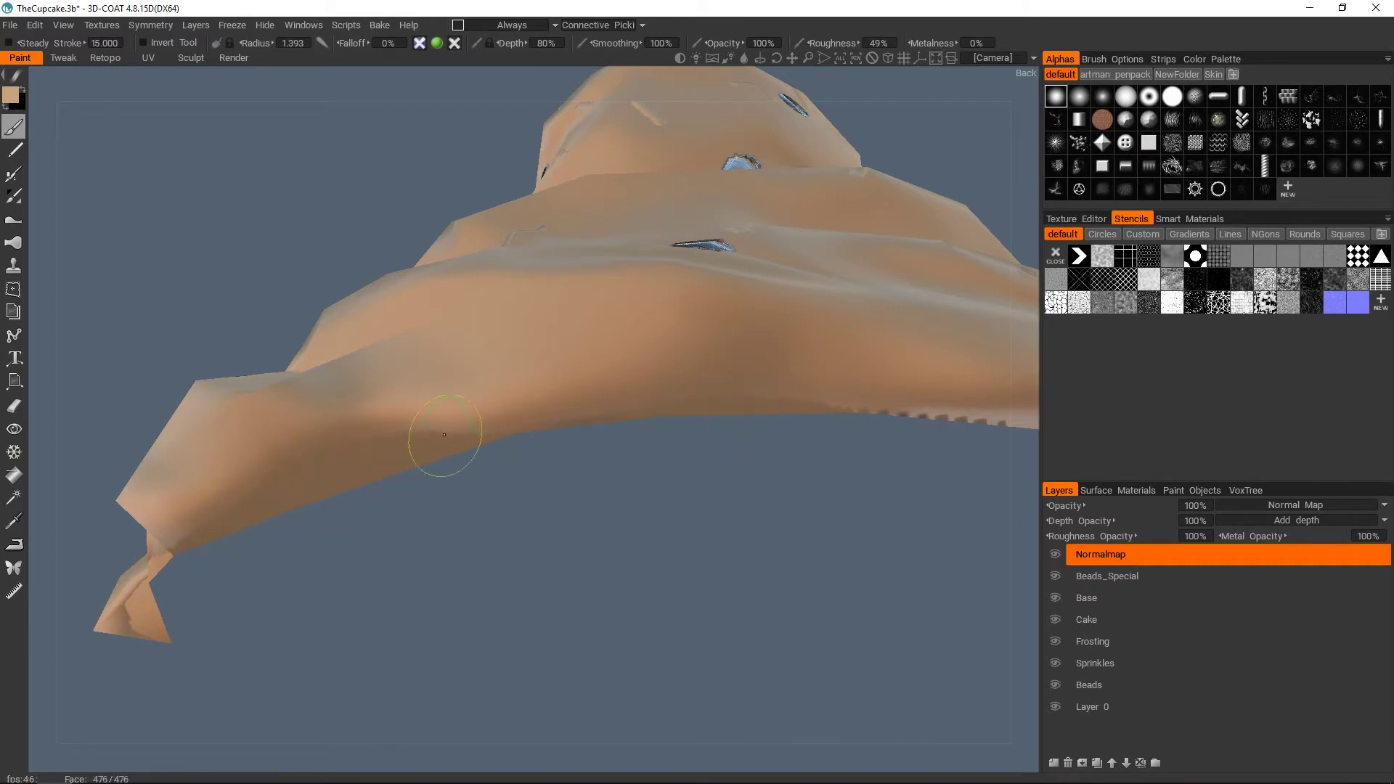
left_click_drag(803, 426, 770, 369)
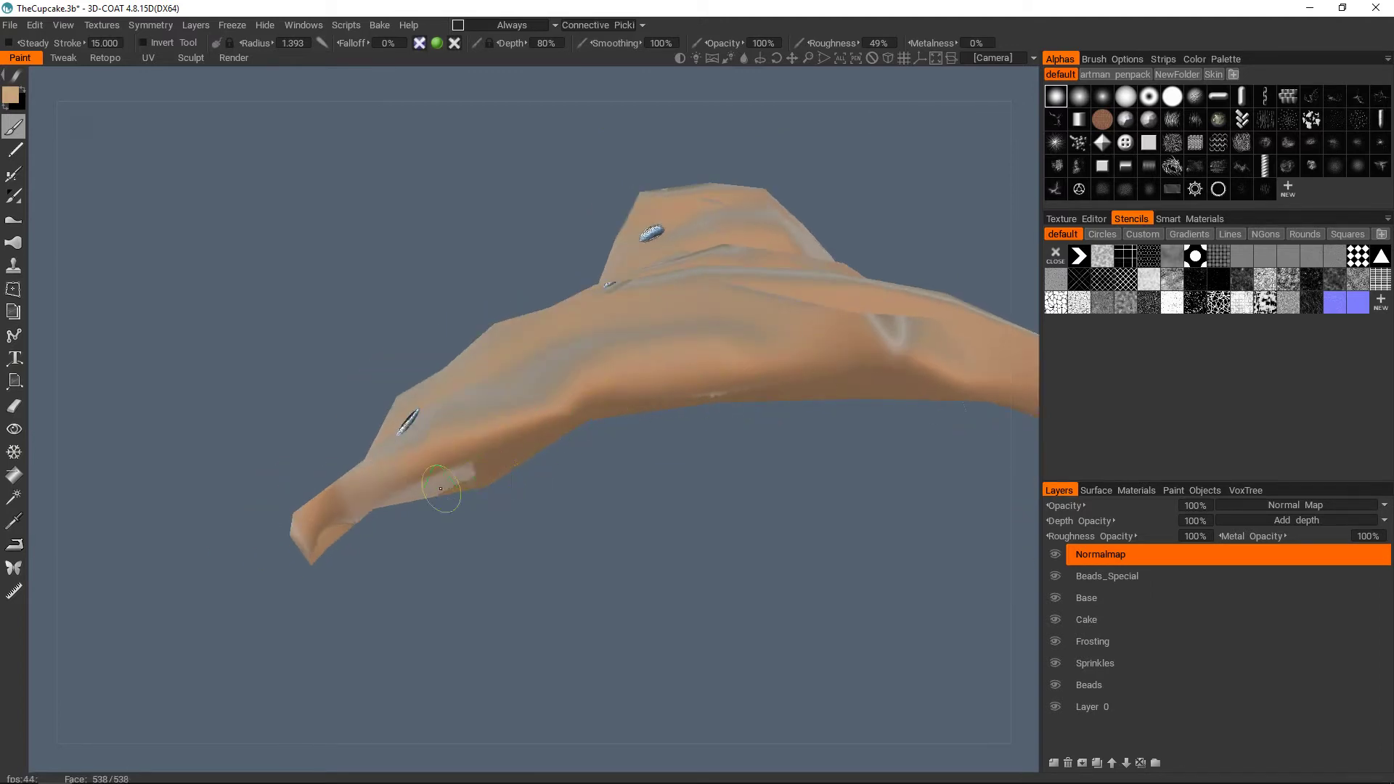
- Continue smoothing the Normalmap layer's jagged shading around the remaining sides of the frosting's lower rim
right_click_drag(436, 482, 520, 478)
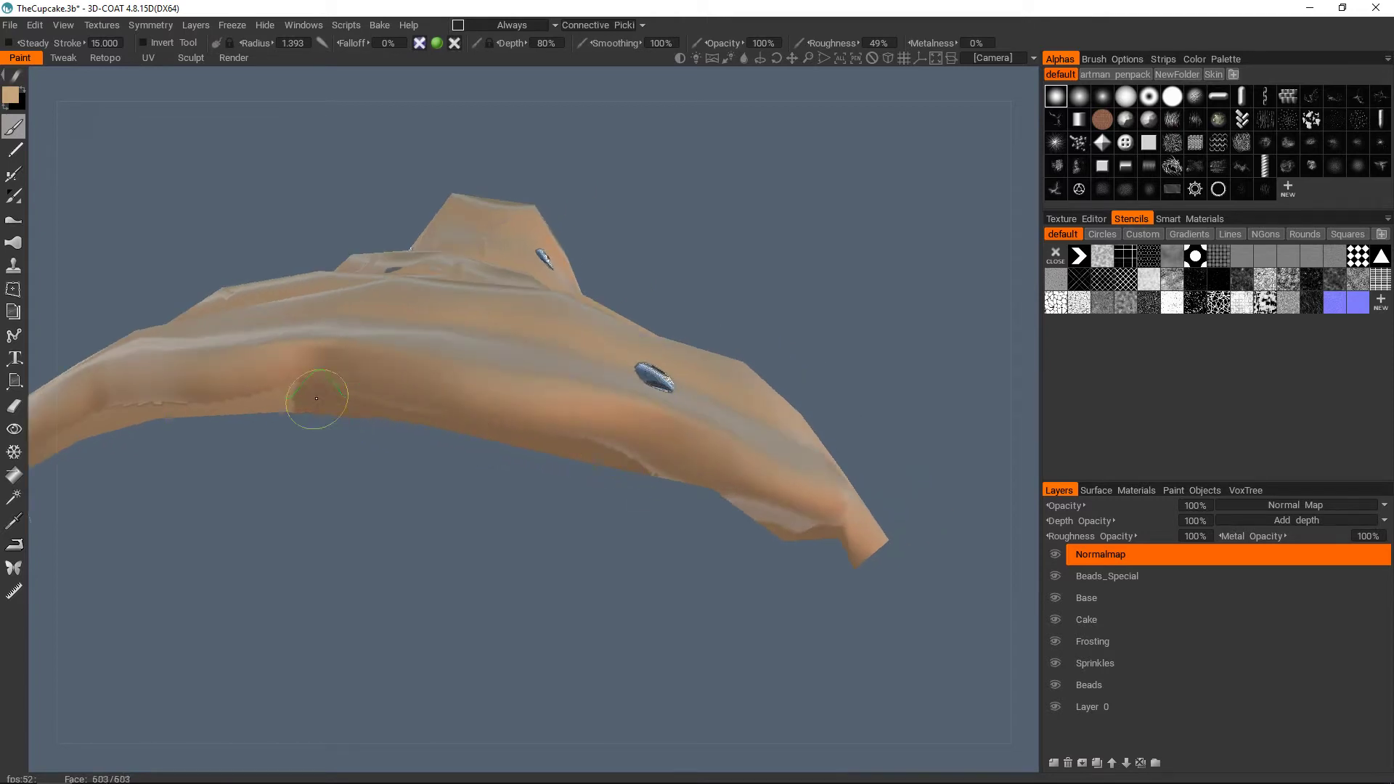
right_click_drag(327, 407, 733, 407)
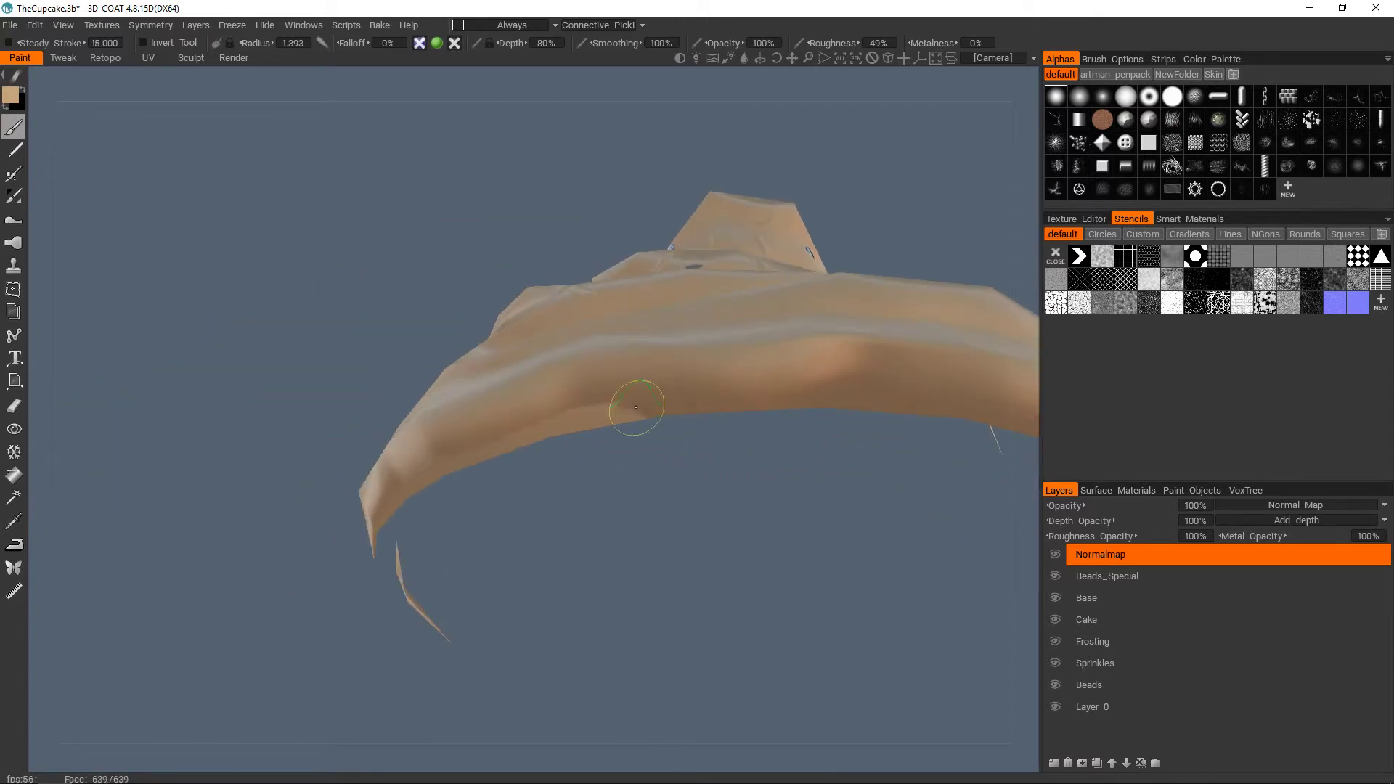
right_click_drag(420, 487, 645, 447)
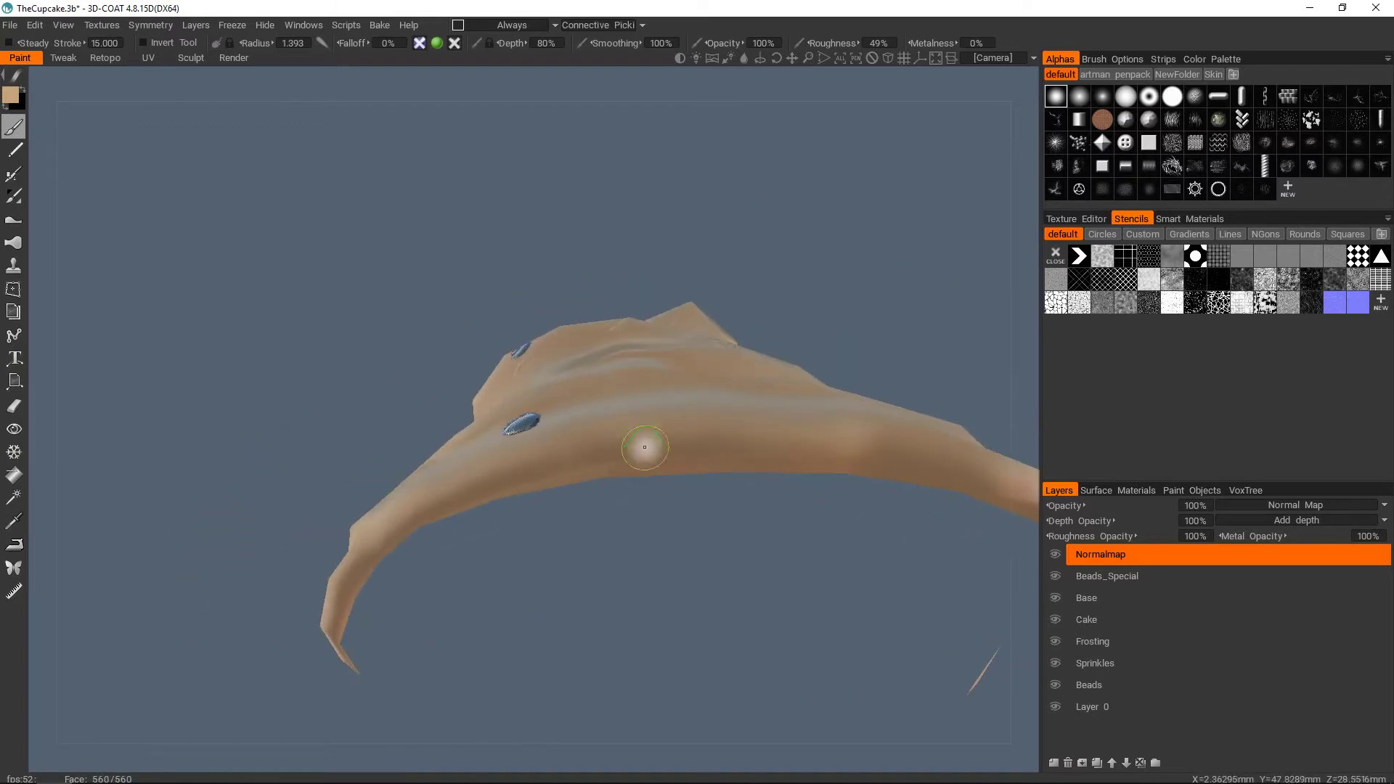
right_click_drag(412, 532, 523, 509)
left_click_drag(523, 508, 770, 305)
right_click_drag(770, 305, 670, 426)
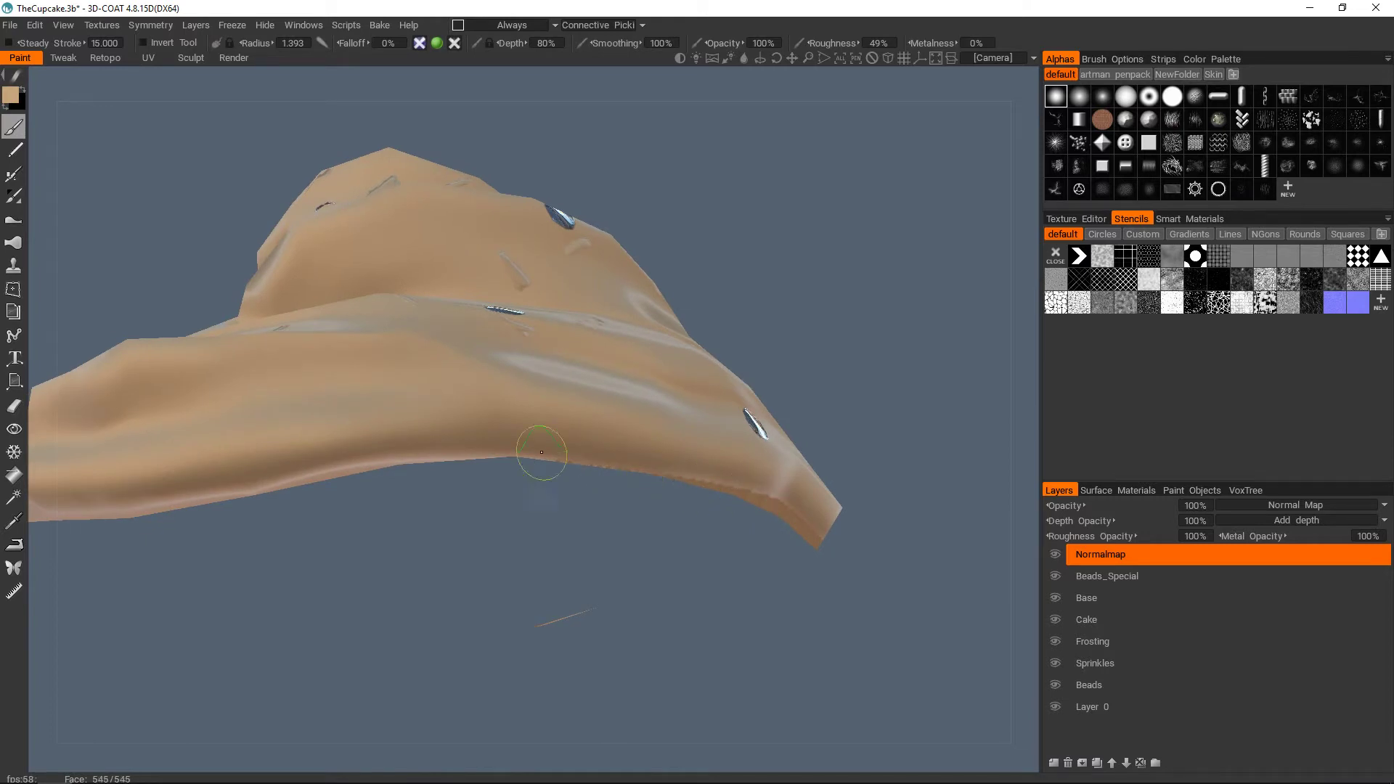
right_click_drag(479, 431, 376, 520)
left_click_drag(377, 520, 641, 263)
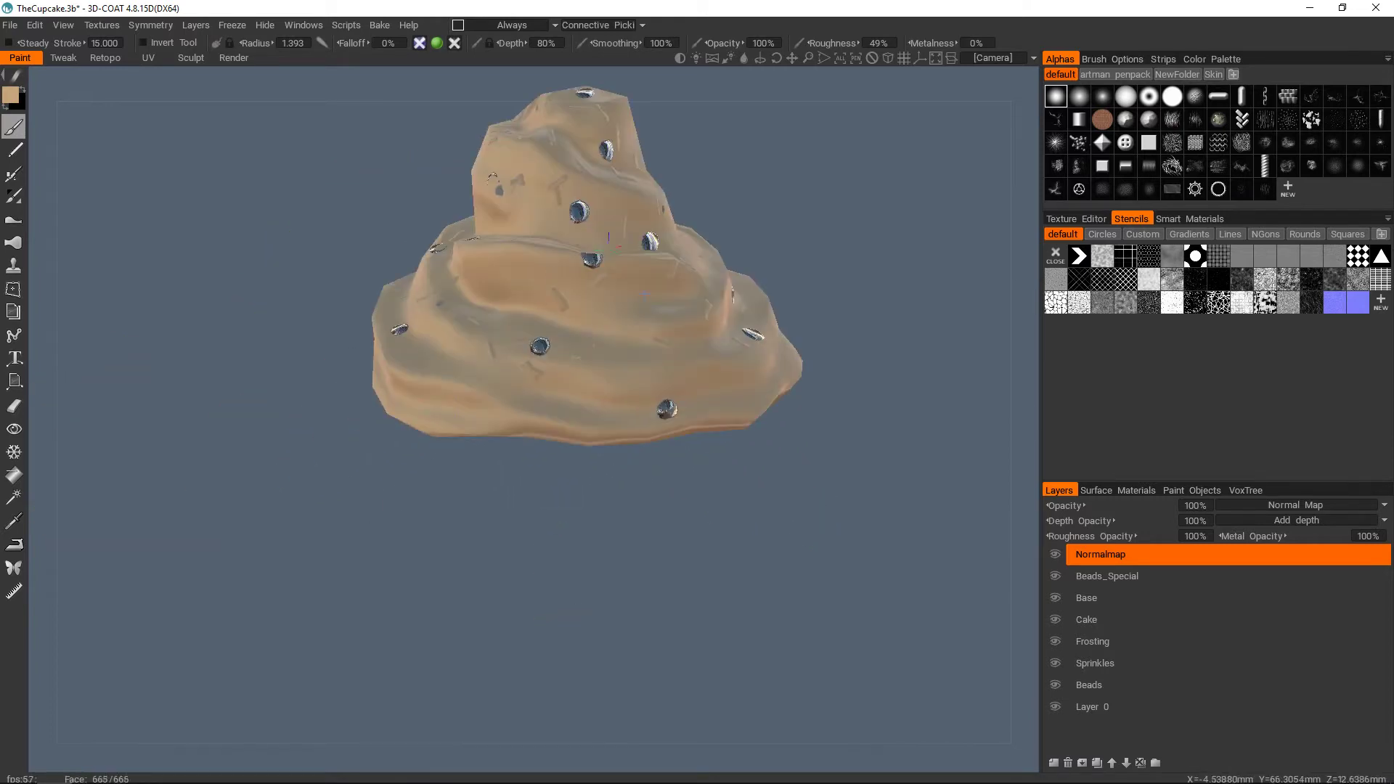
- Paint over the small grey spot between two bead marks in tan on the Frosting layer, and reactivate Normalmap in shaded display
mouse_move(635, 331)
right_mouse_down()
mouse_move(613, 412)
mouse_move(665, 401)
right_mouse_up()
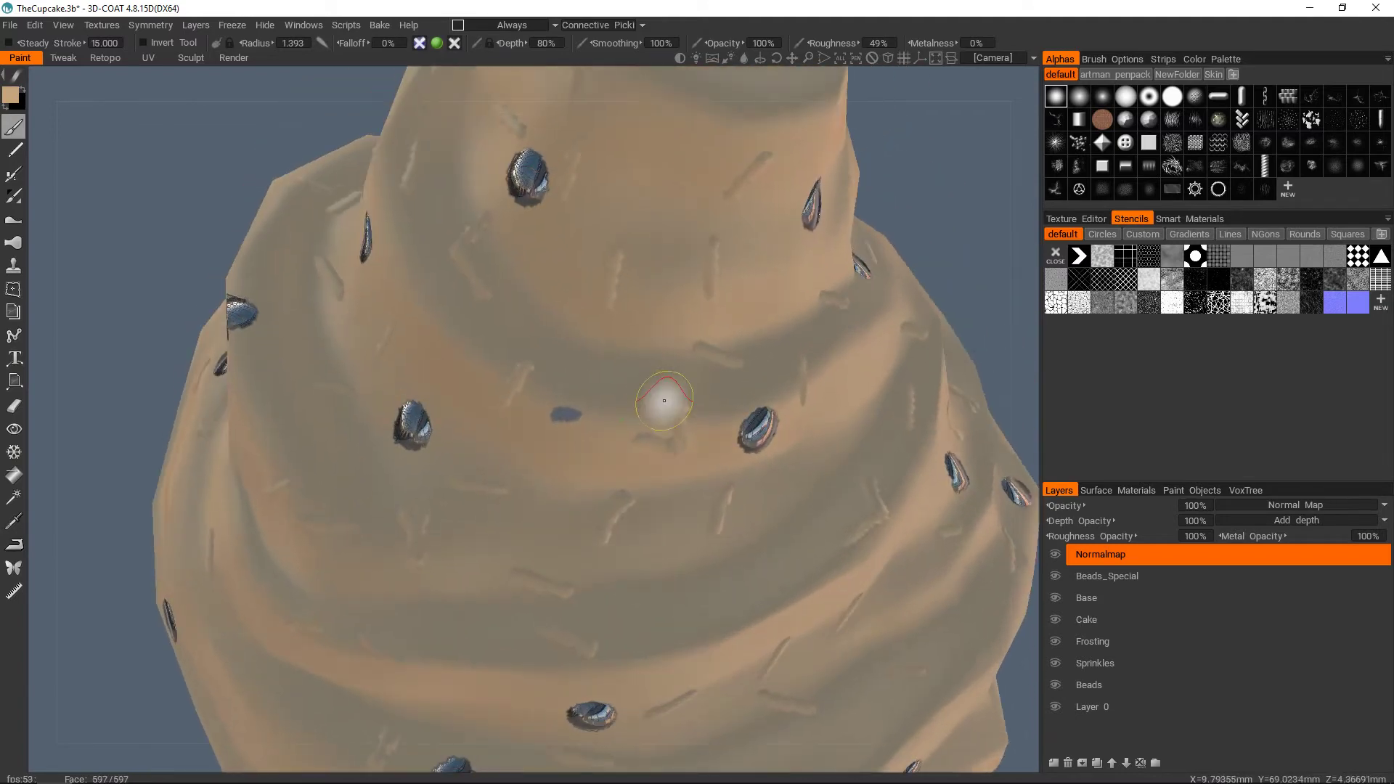
key("2")
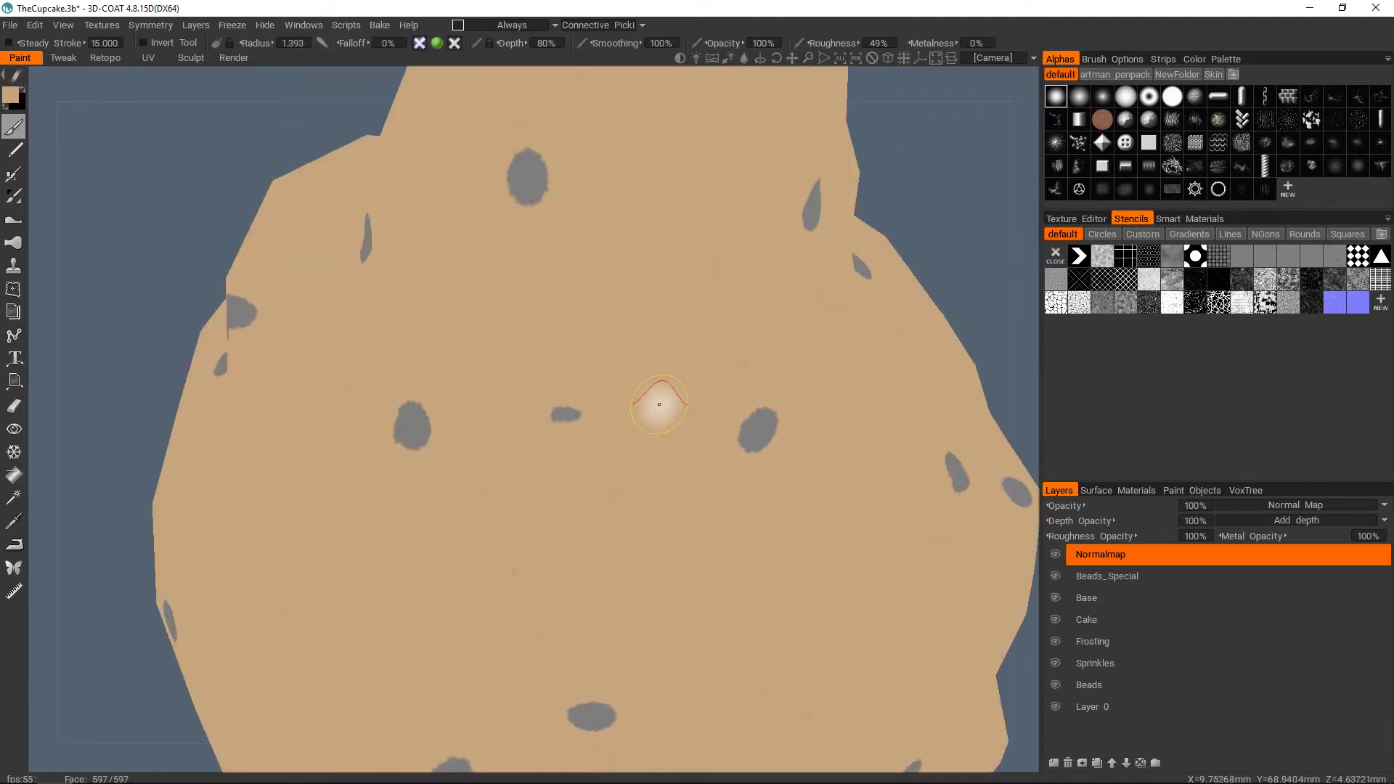
left_click(1104, 642)
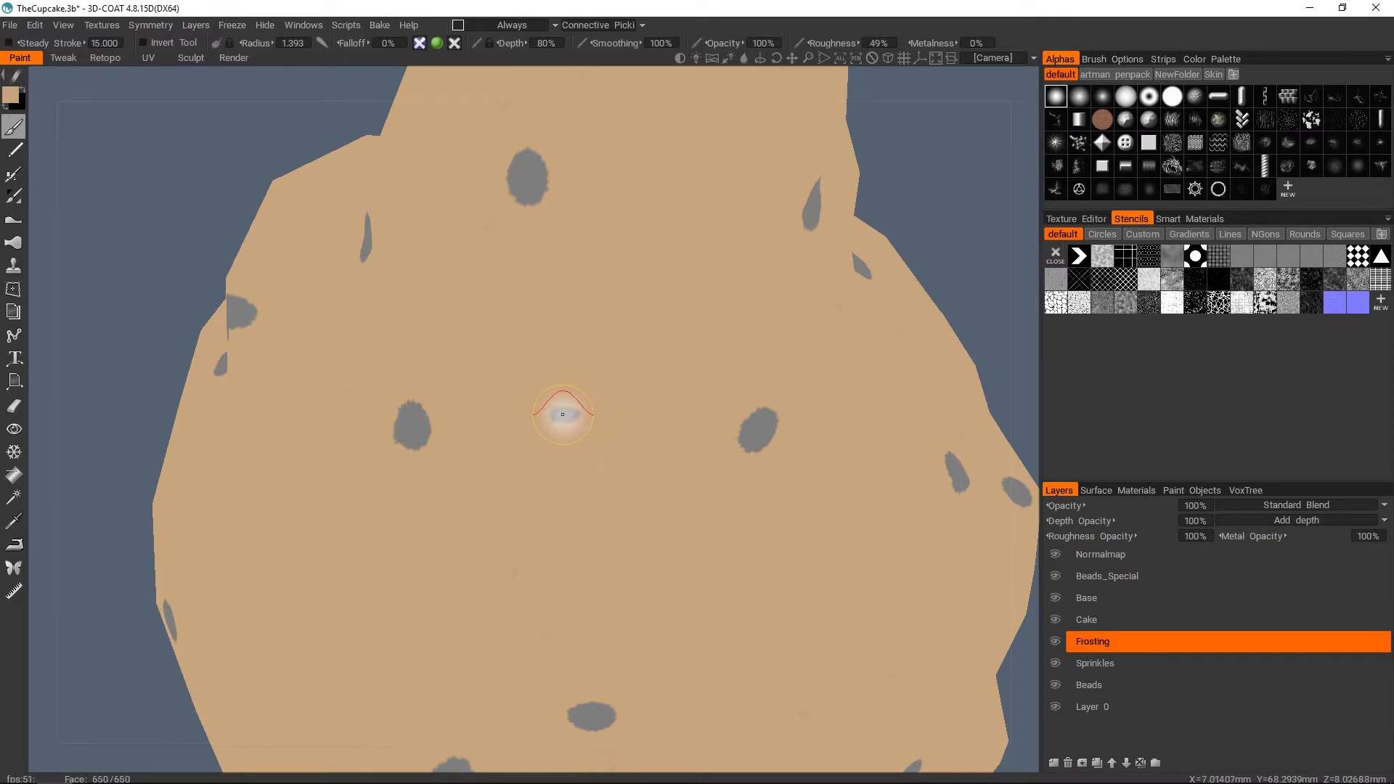
key("1")
left_click(1116, 555)
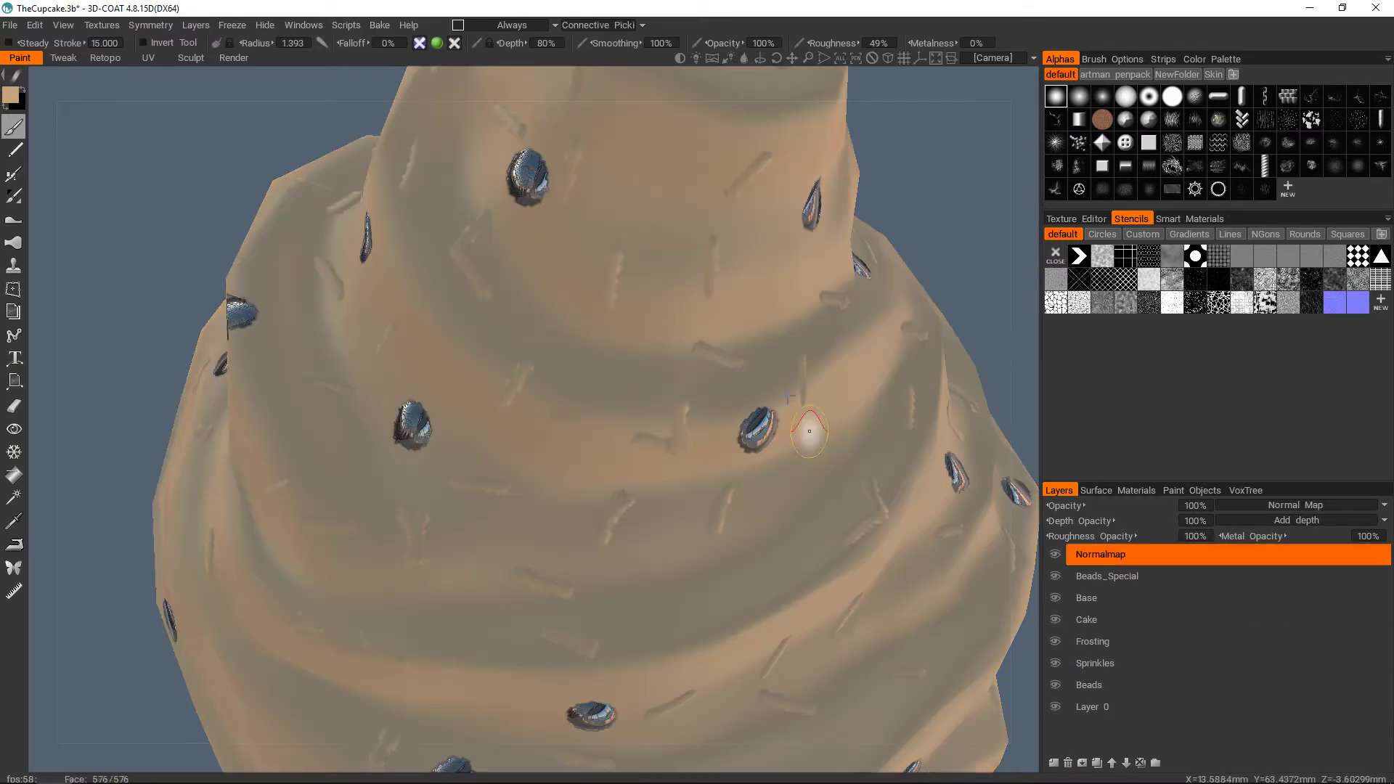
- Paint over the grey spot beside the crescent-shaped mark near the frosting's top on the Frosting layer, and make Normalmap active again
left_click_drag(868, 475, 788, 469, "alt")
right_click_drag(788, 469, 625, 424, "alt")
mouse_move(625, 424)
left_mouse_down("alt")
mouse_move(694, 434)
mouse_move(645, 436)
left_mouse_up("alt")
right_click_drag(644, 436, 653, 471, "alt")
left_click_drag(527, 577, 718, 416, "alt")
key("2")
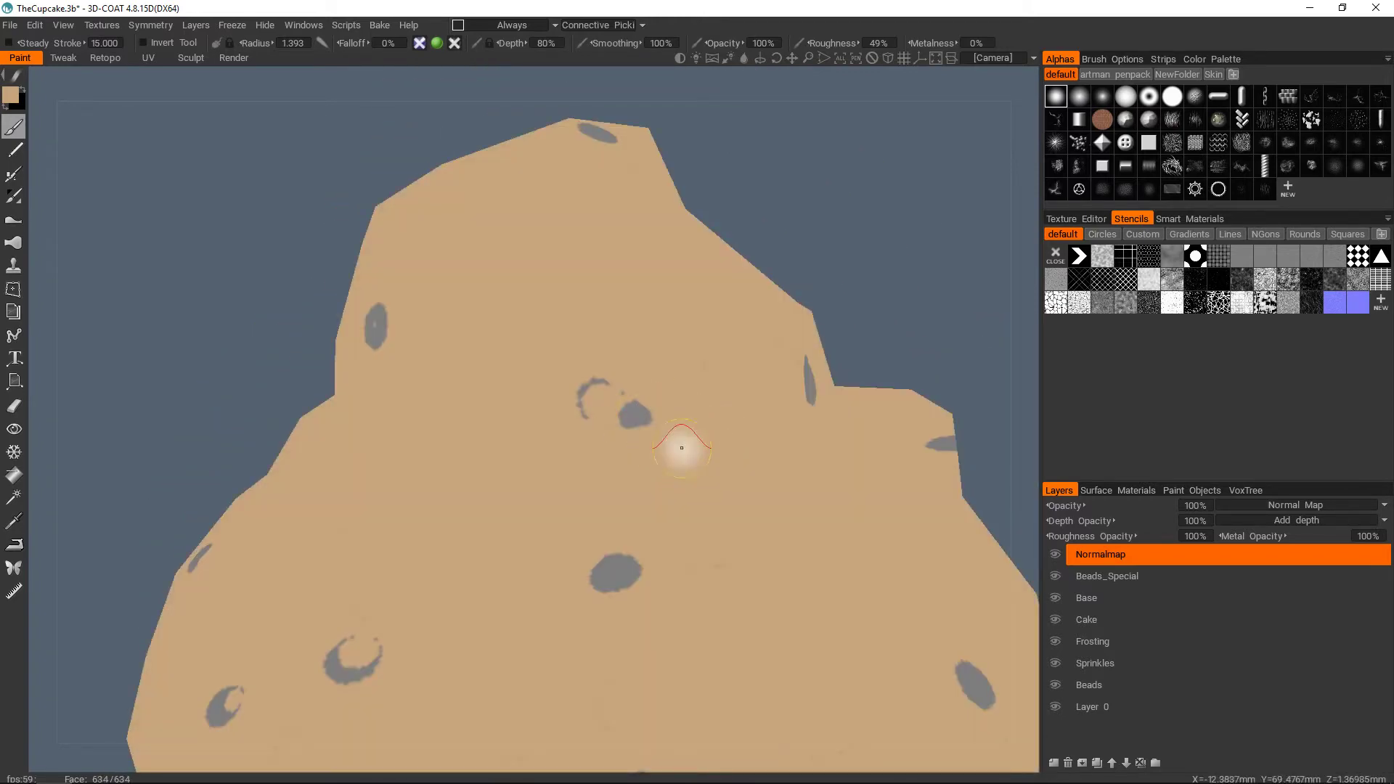
left_click(1109, 668)
left_click(1117, 643)
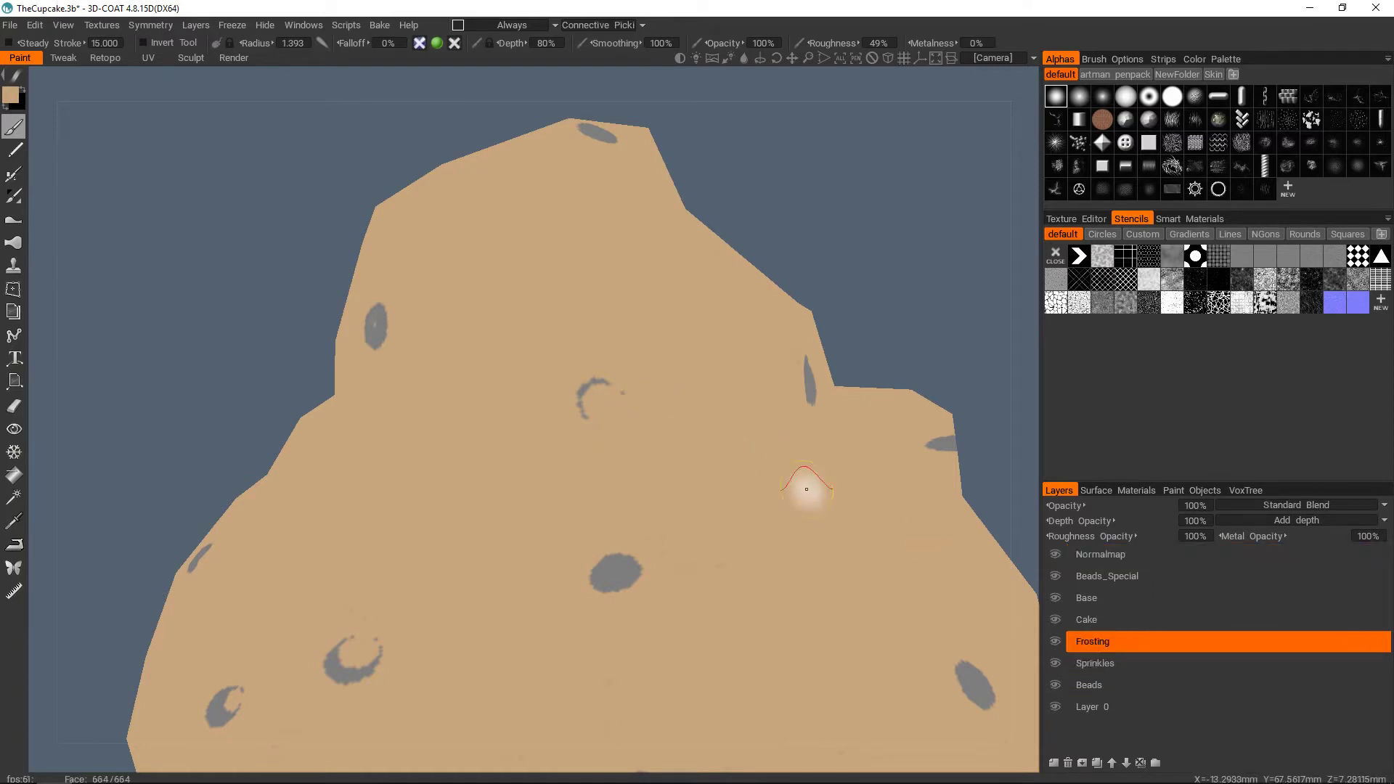
left_click(1131, 573)
left_click(1130, 555)
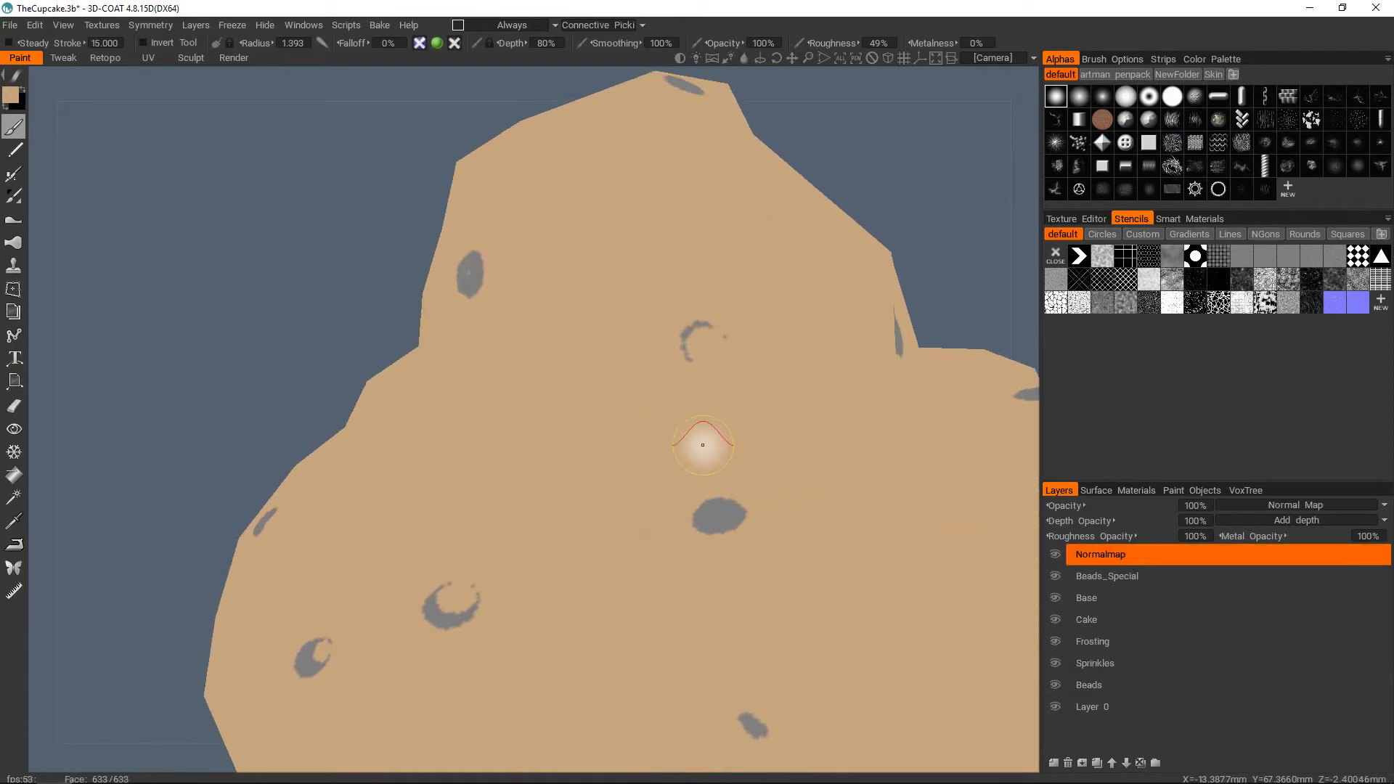
- Return to the shaded display and set the brush radius to 0.978 for the crescent-shaped bead mark near the frosting's top
key("1")
middle_click_drag(675, 339, 627, 380, "alt")
right_click_drag(626, 380, 653, 374, "alt")
left_click_drag(654, 374, 676, 373, "alt")
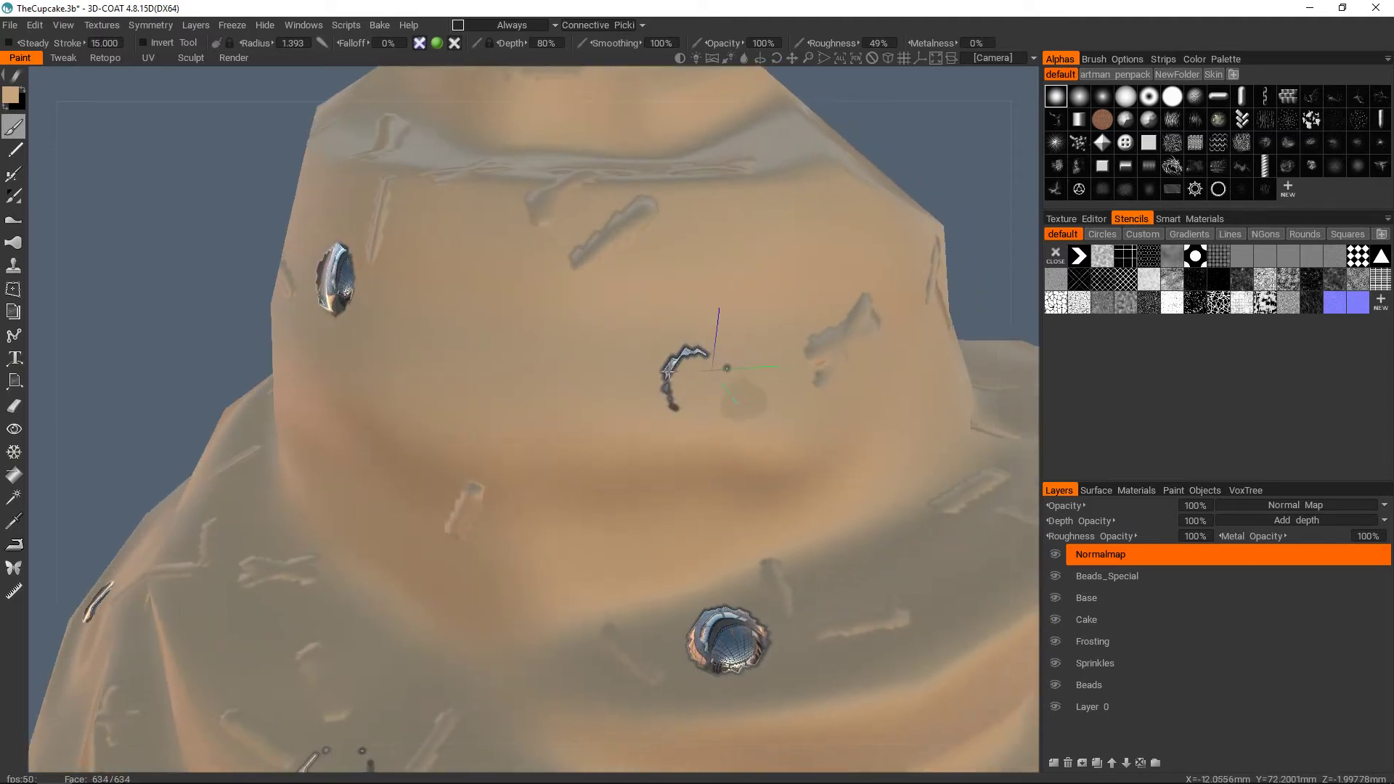
middle_click_drag(676, 372, 633, 365, "alt")
right_click_drag(633, 365, 678, 370, "alt")
left_click_drag(701, 382, 684, 360, "alt")
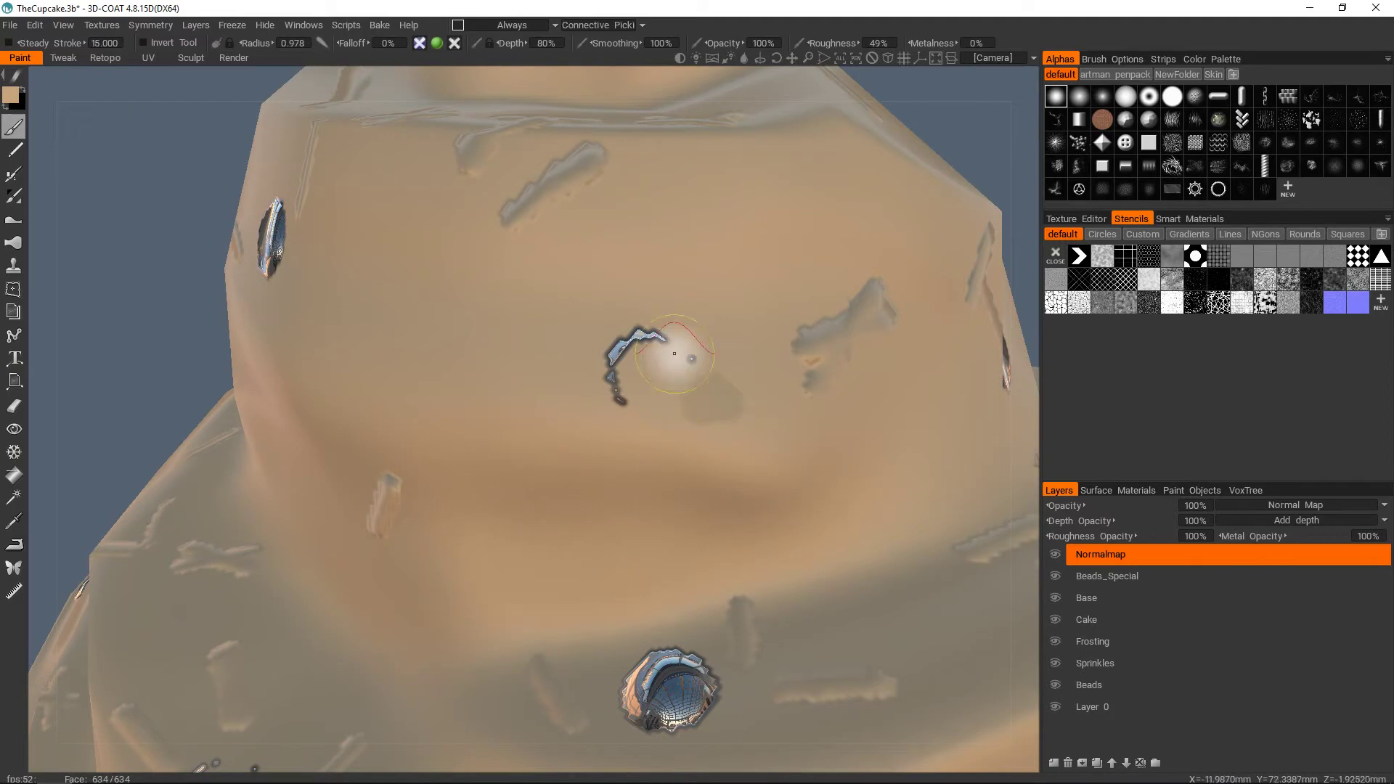
- Try a brush dab with depth enabled beside the crescent-shaped mark, undo it and turn the brush depth off again
mouse_move(424, 47)
left_click(508, 336)
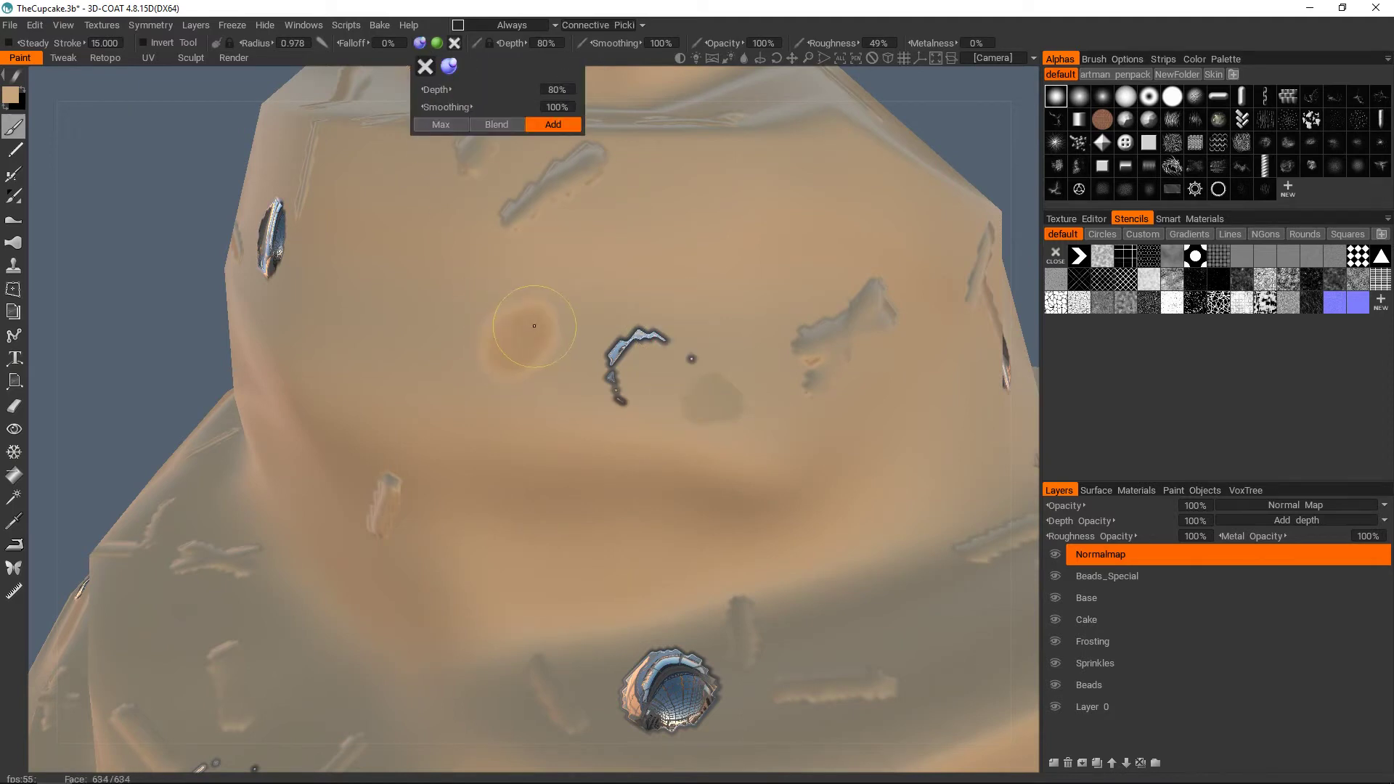
key("ctrl+z")
mouse_move(646, 355)
left_mouse_down("alt")
mouse_move(679, 357)
mouse_move(656, 356)
left_mouse_up("alt")
mouse_move(421, 47)
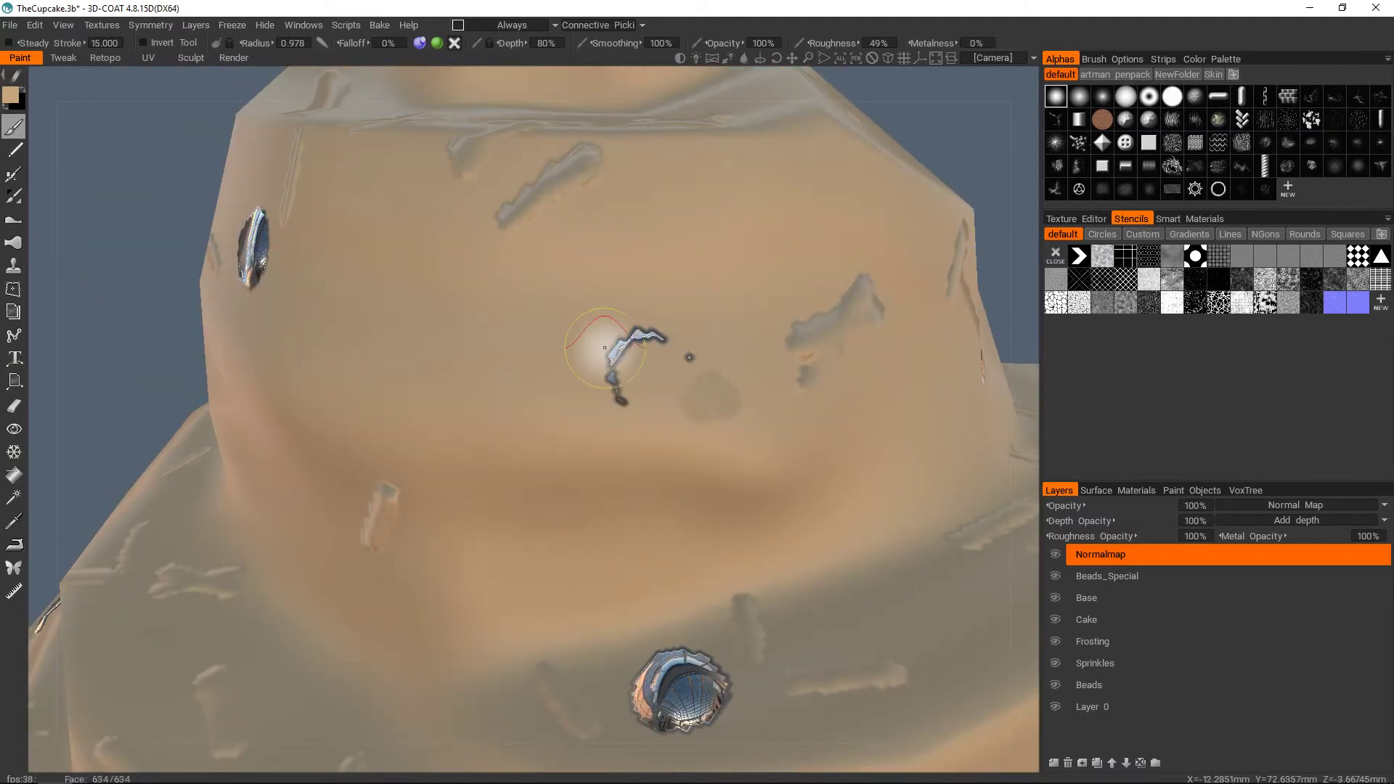
left_click(422, 45)
- Smooth the crescent-shaped bead mark near the frosting's top on the Normalmap layer
scroll(654, 407, "down", 4)
left_click_drag(701, 434, 647, 420, "alt")
scroll(666, 440, "up", 4)
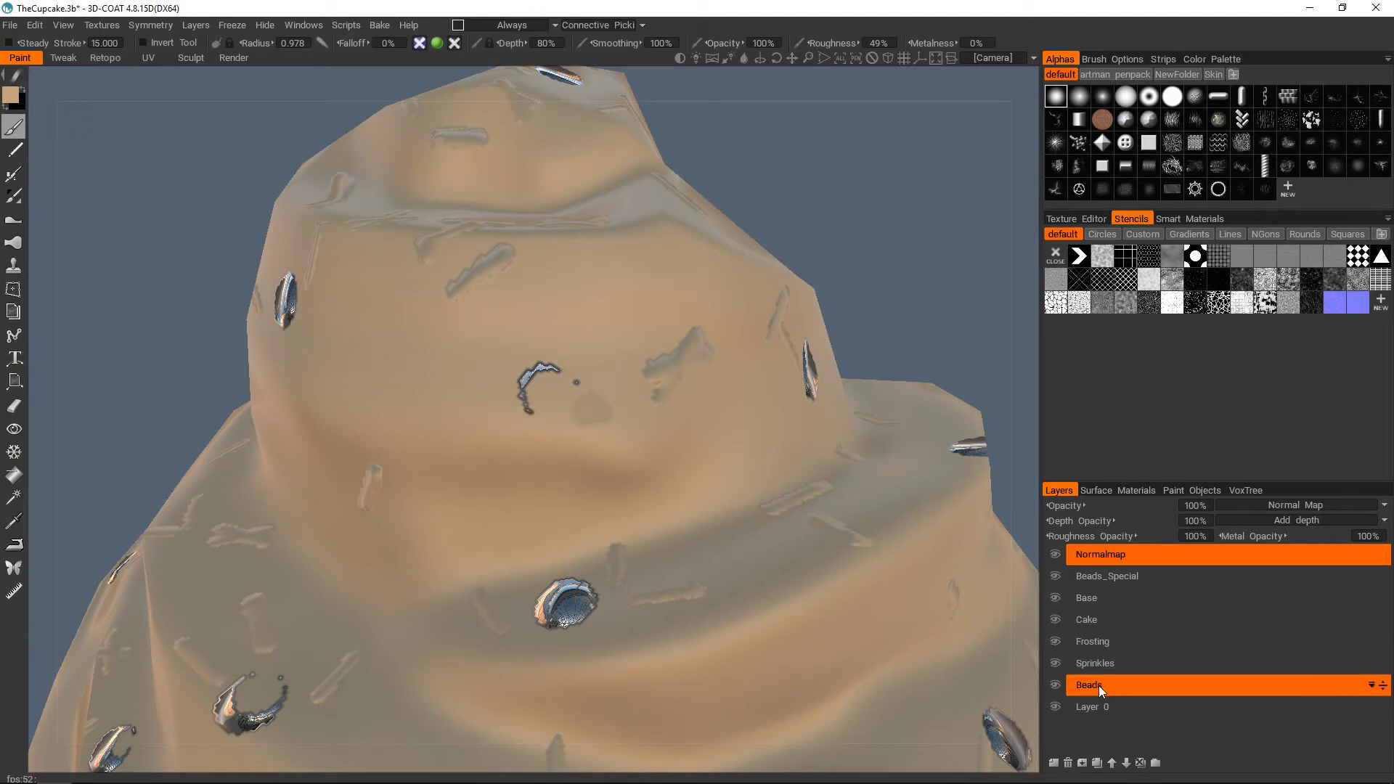
scroll(538, 367, "up", 2)
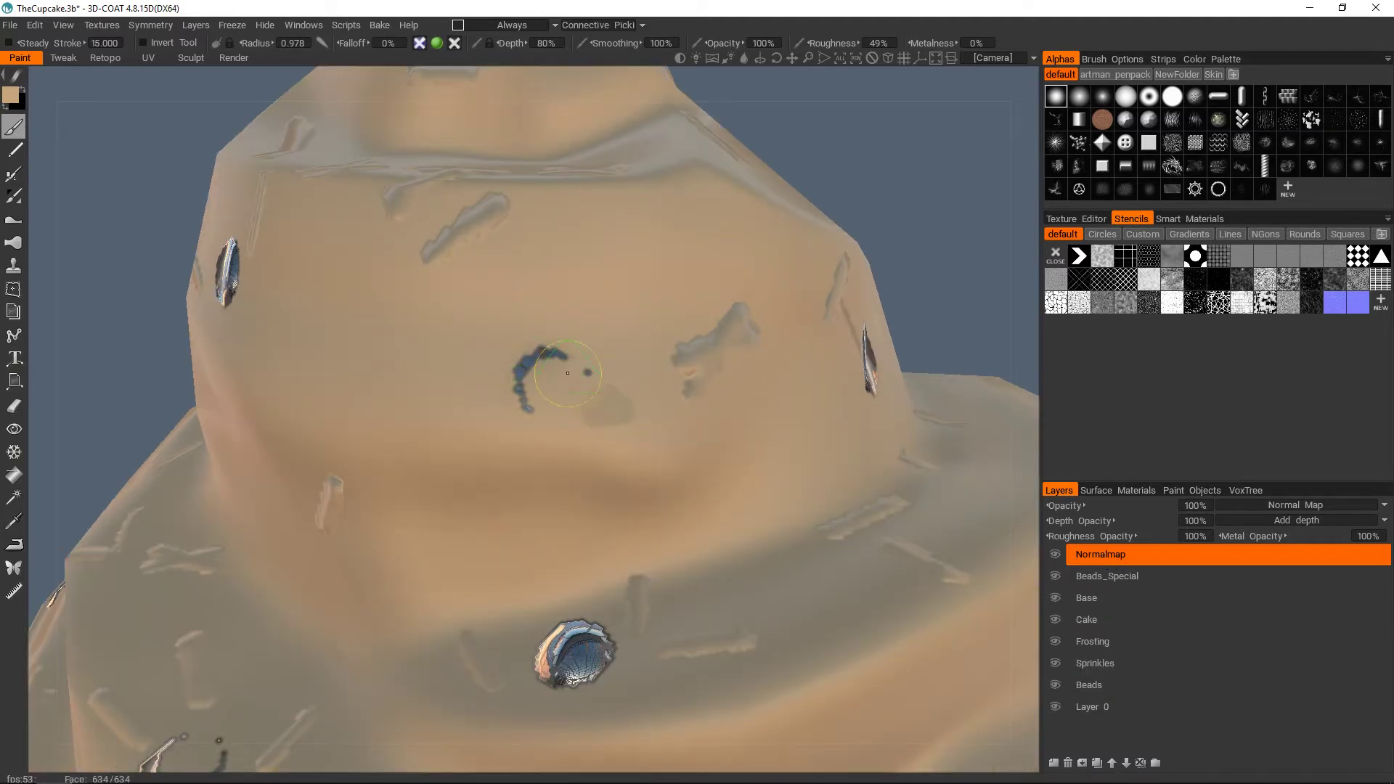
- Brush over the crescent-shaped bead mark on the frosting's lower tier on the Normalmap layer
scroll(568, 373, "down", 2)
middle_click_drag(421, 603, 557, 333, "alt")
scroll(557, 334, "down", 1)
left_click_drag(494, 407, 579, 403, "alt")
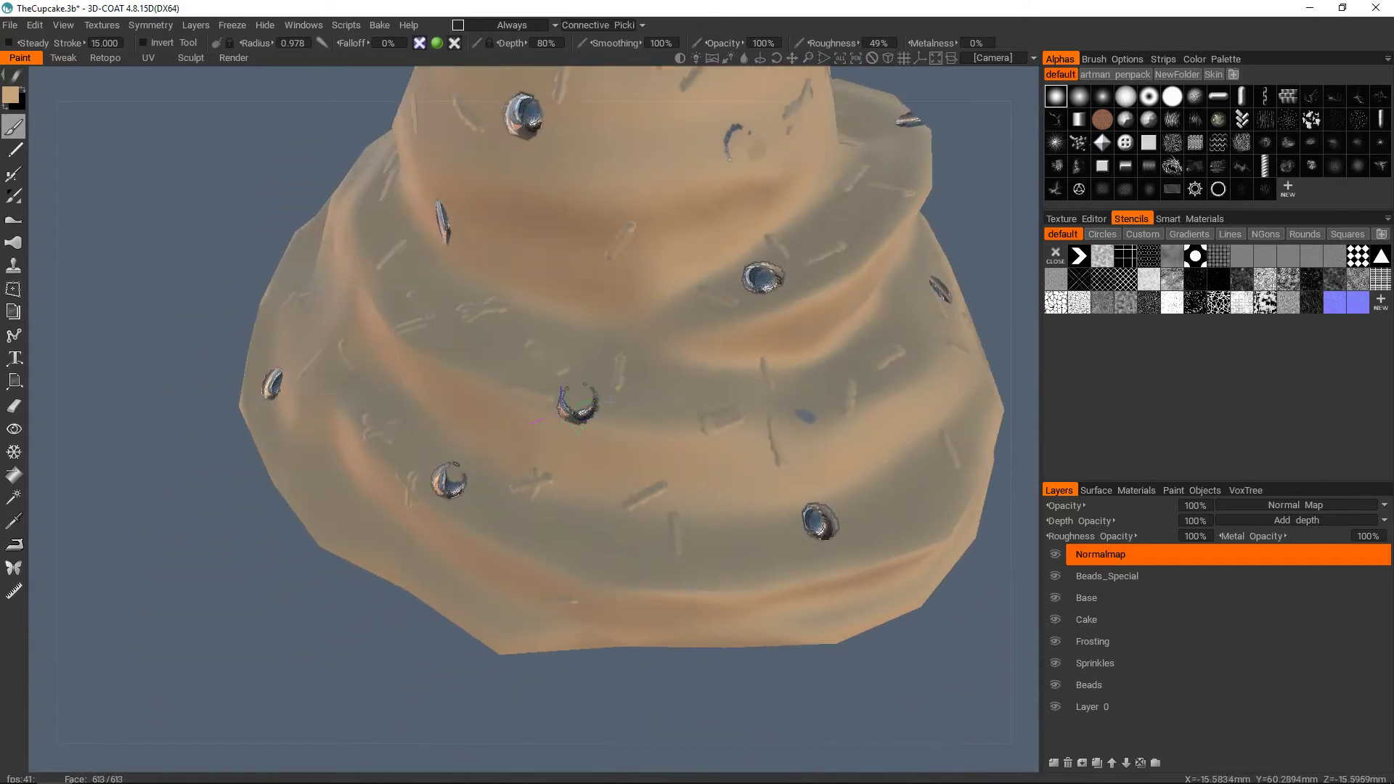
scroll(579, 400, "up", 5)
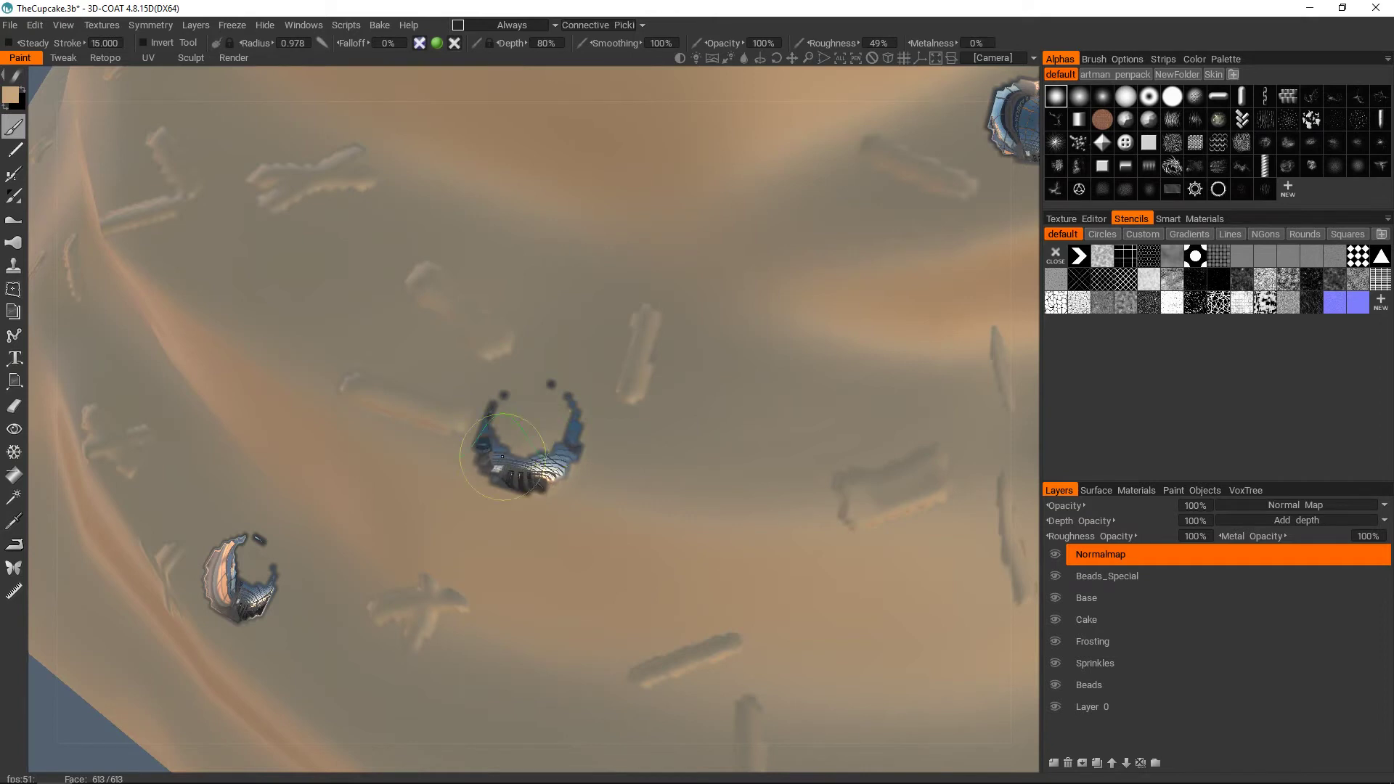
middle_click_drag(525, 419, 649, 320, "alt")
left_click_drag(501, 428, 586, 407, "alt")
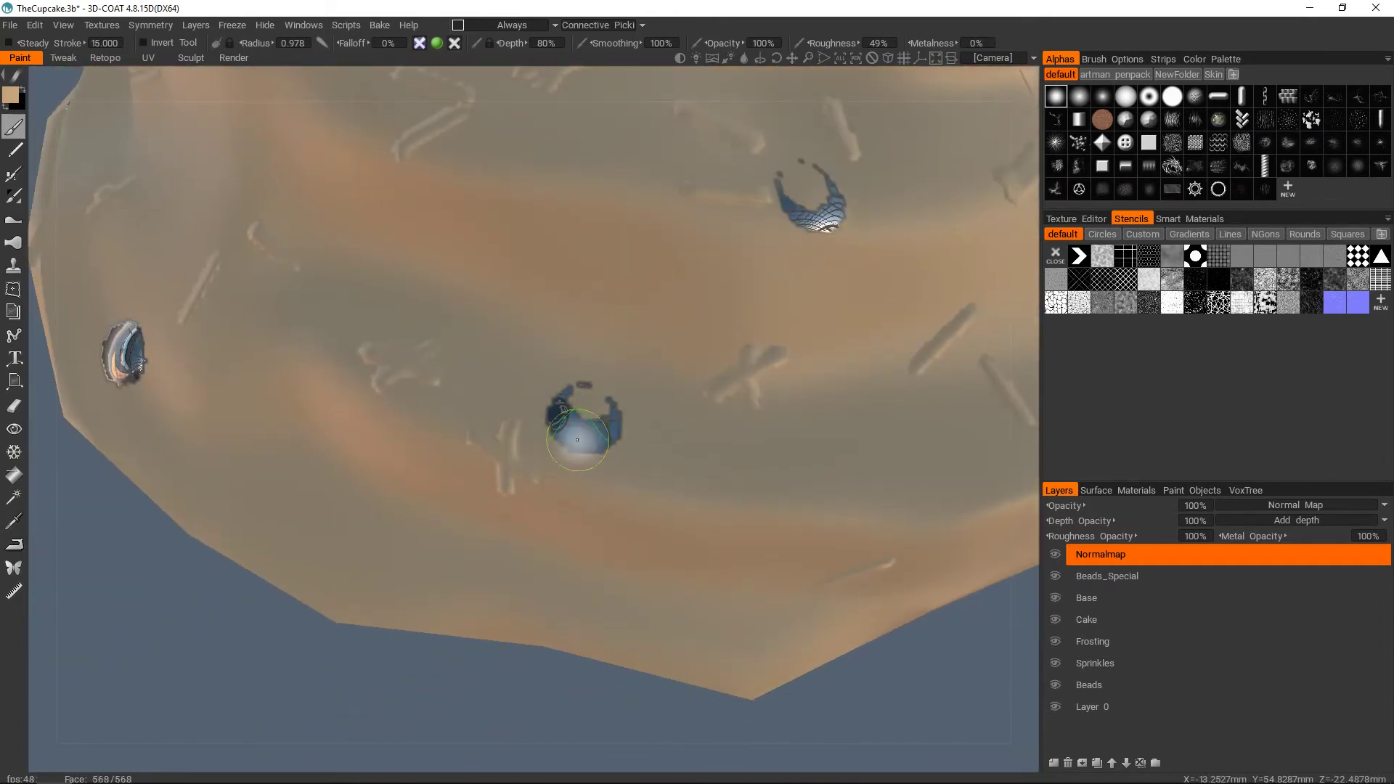
middle_click_drag(711, 244, 604, 386, "alt")
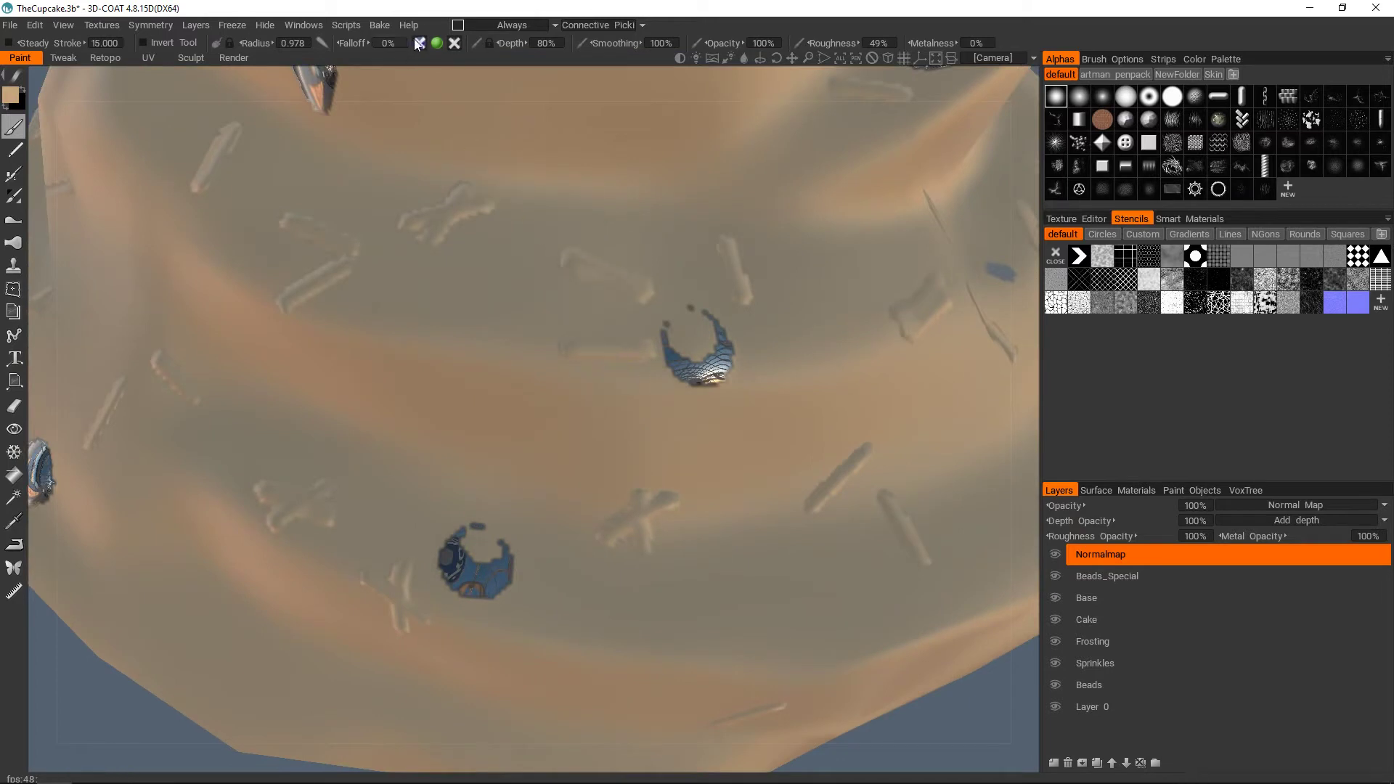
- Enable brush depth and set the paint color to neutral grey with 0% saturation and 45% lightness
mouse_move(436, 48)
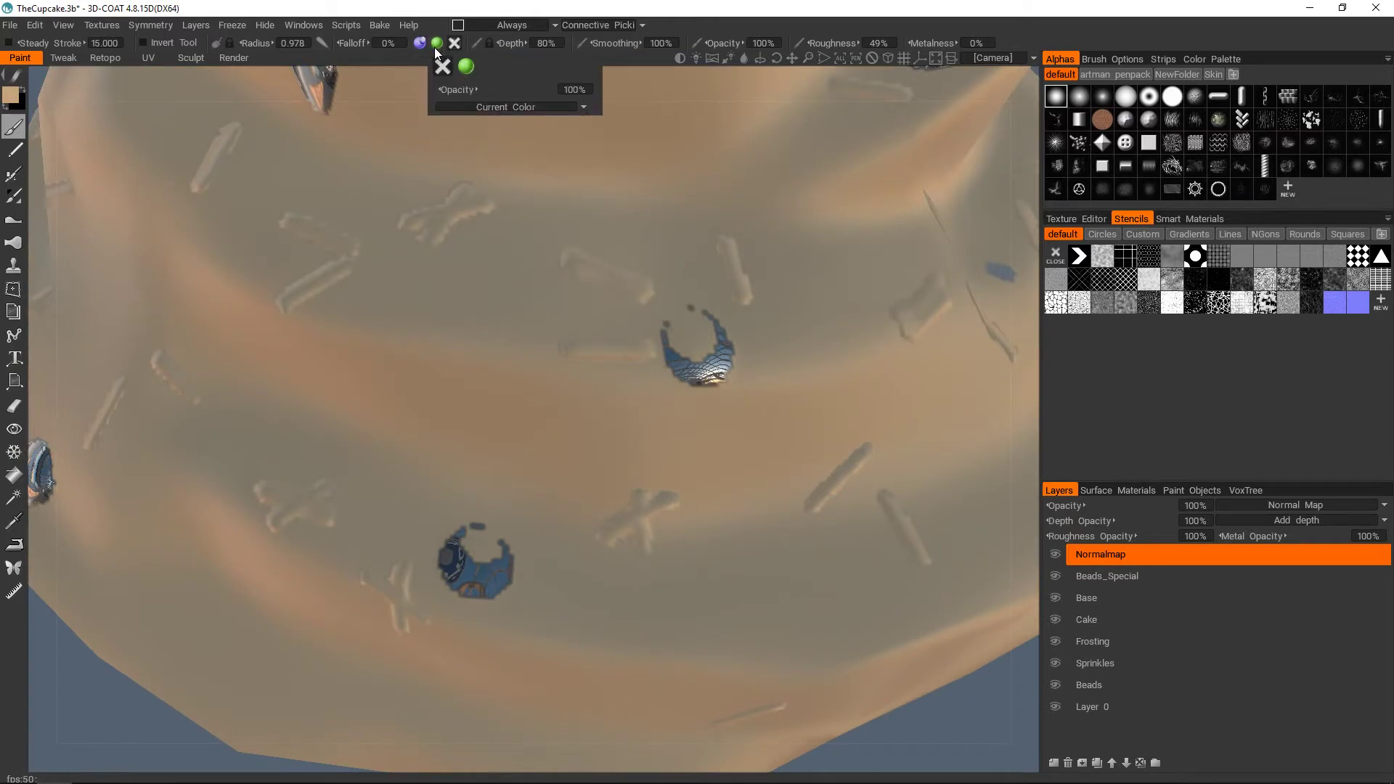
left_click(13, 97)
left_click_drag(488, 382, 478, 394)
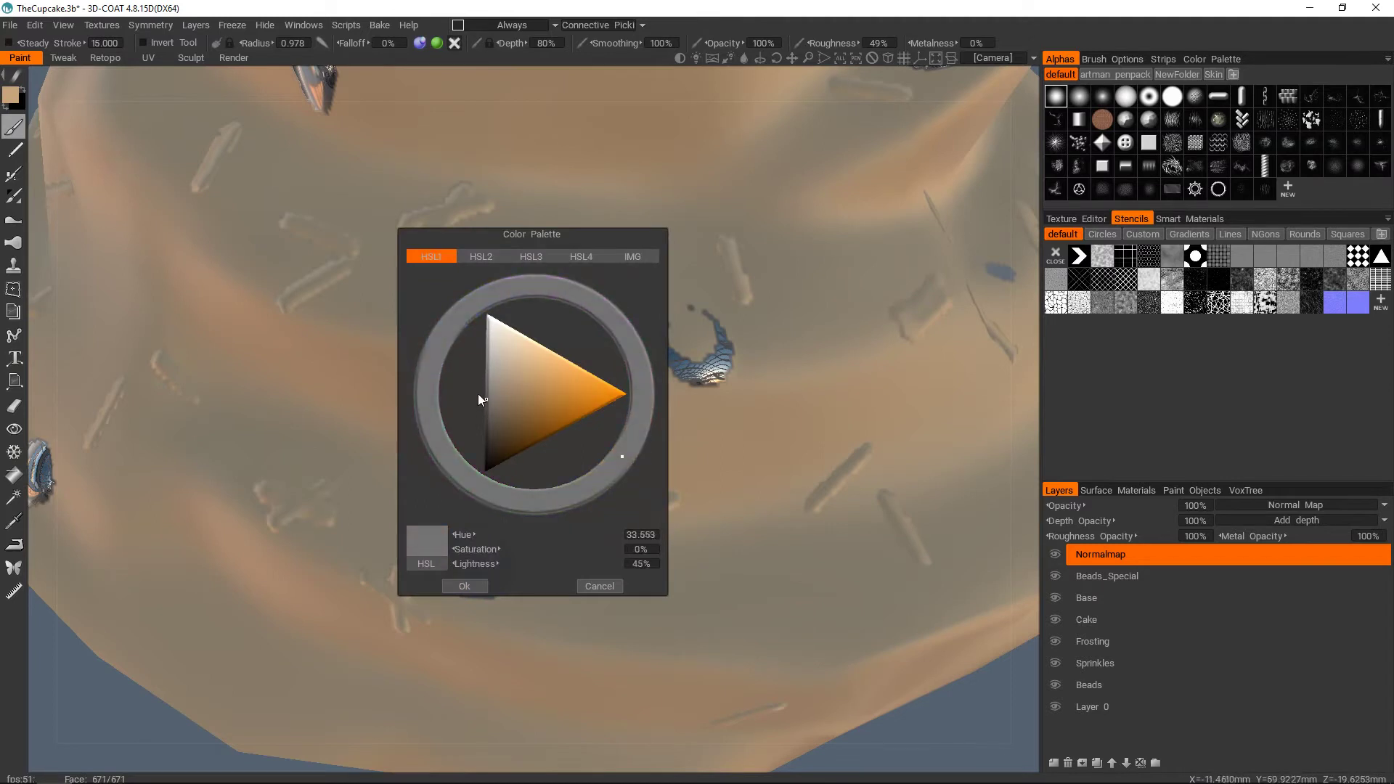
left_click(470, 586)
- Check the bead marks in the flat color display and return to the shaded display
middle_click_drag(716, 379, 626, 416)
key("2")
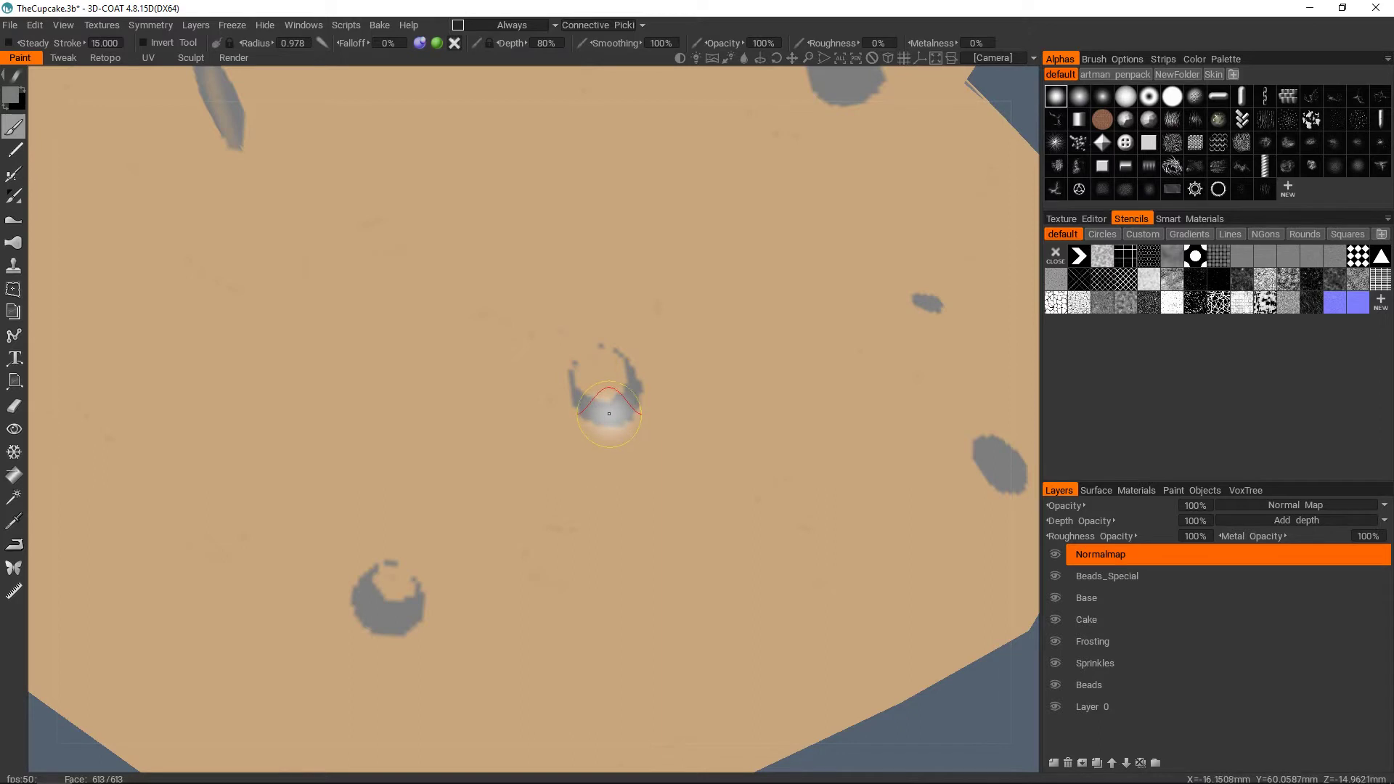
key("2")
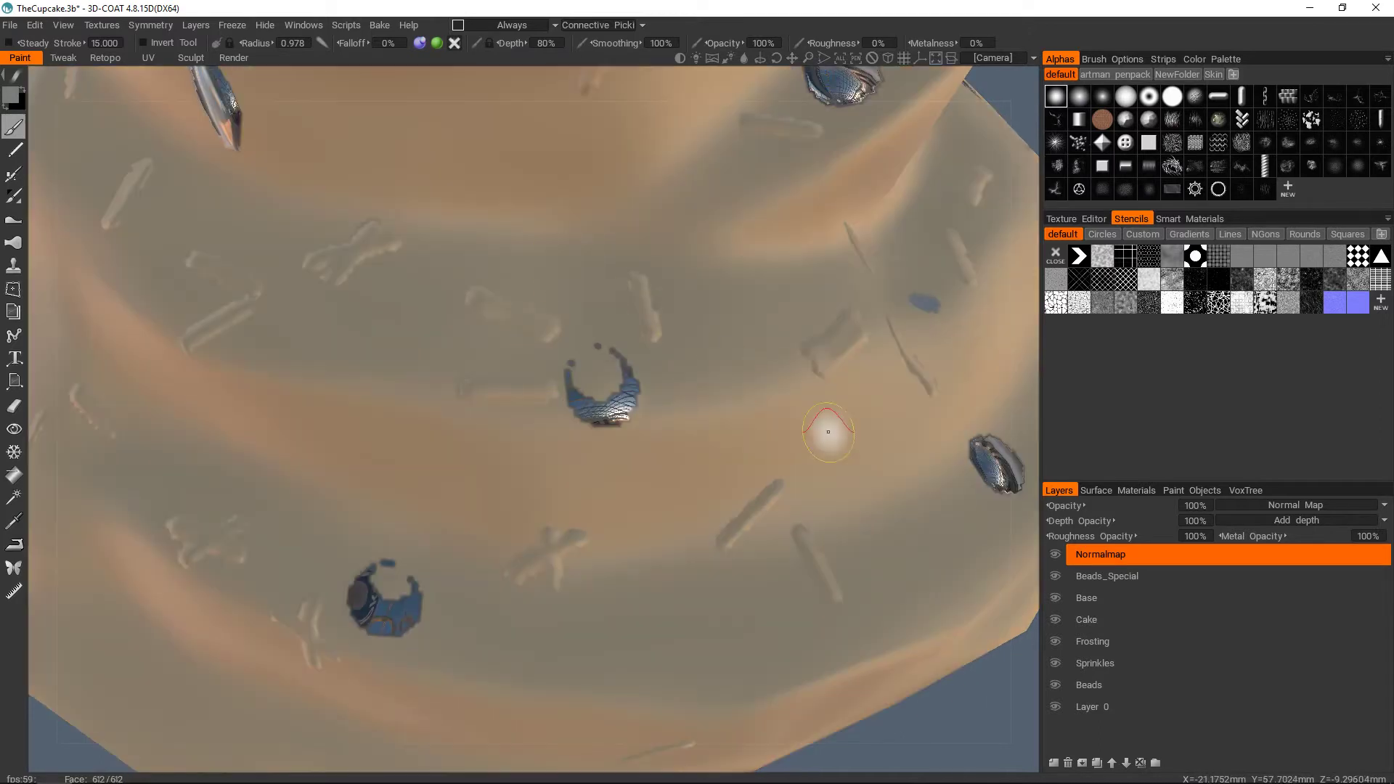
- Select the Beads_Special layer and hide it briefly to check its contribution to the frosting before showing it again
left_click(1137, 579)
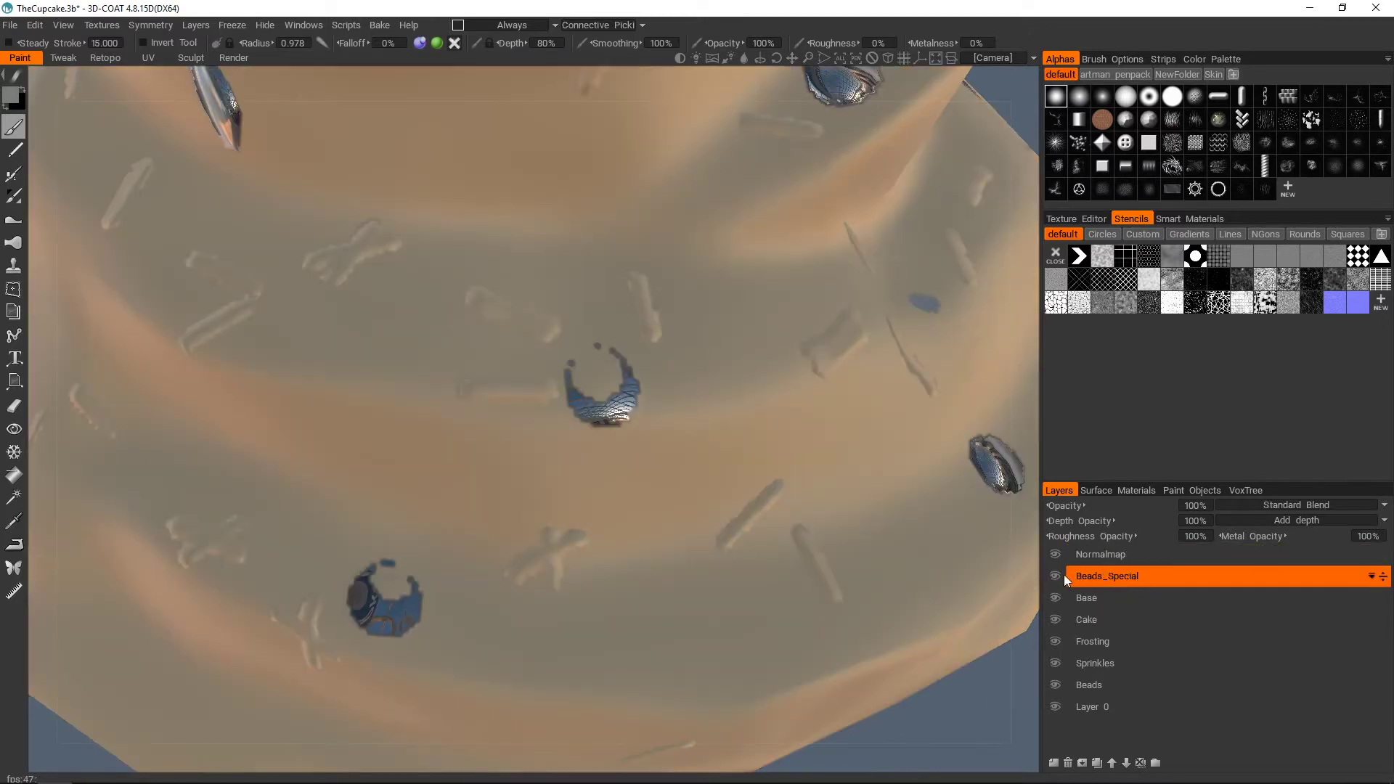
right_click_drag(851, 494, 839, 489, "alt")
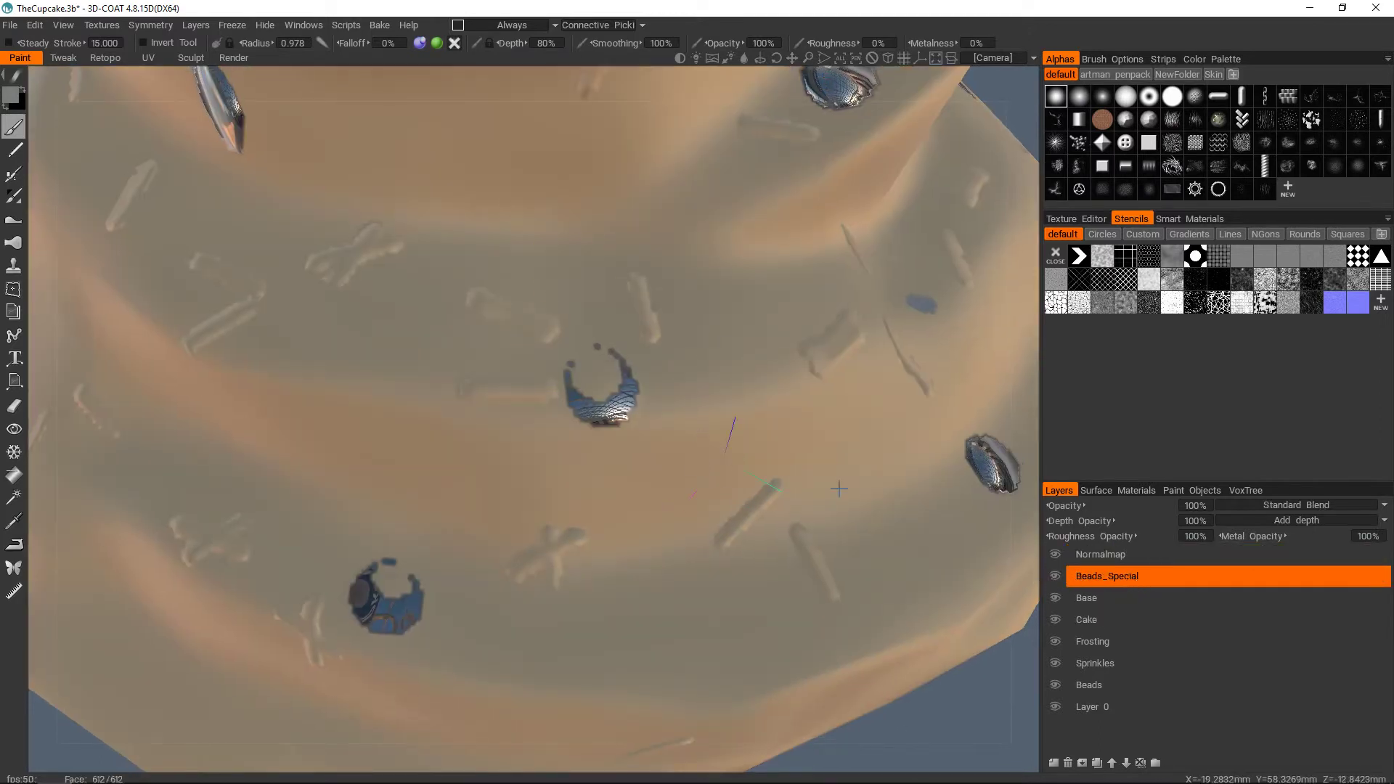
left_click(1057, 575)
middle_click_drag(825, 304, 734, 436, "alt")
right_click_drag(734, 436, 737, 427, "alt")
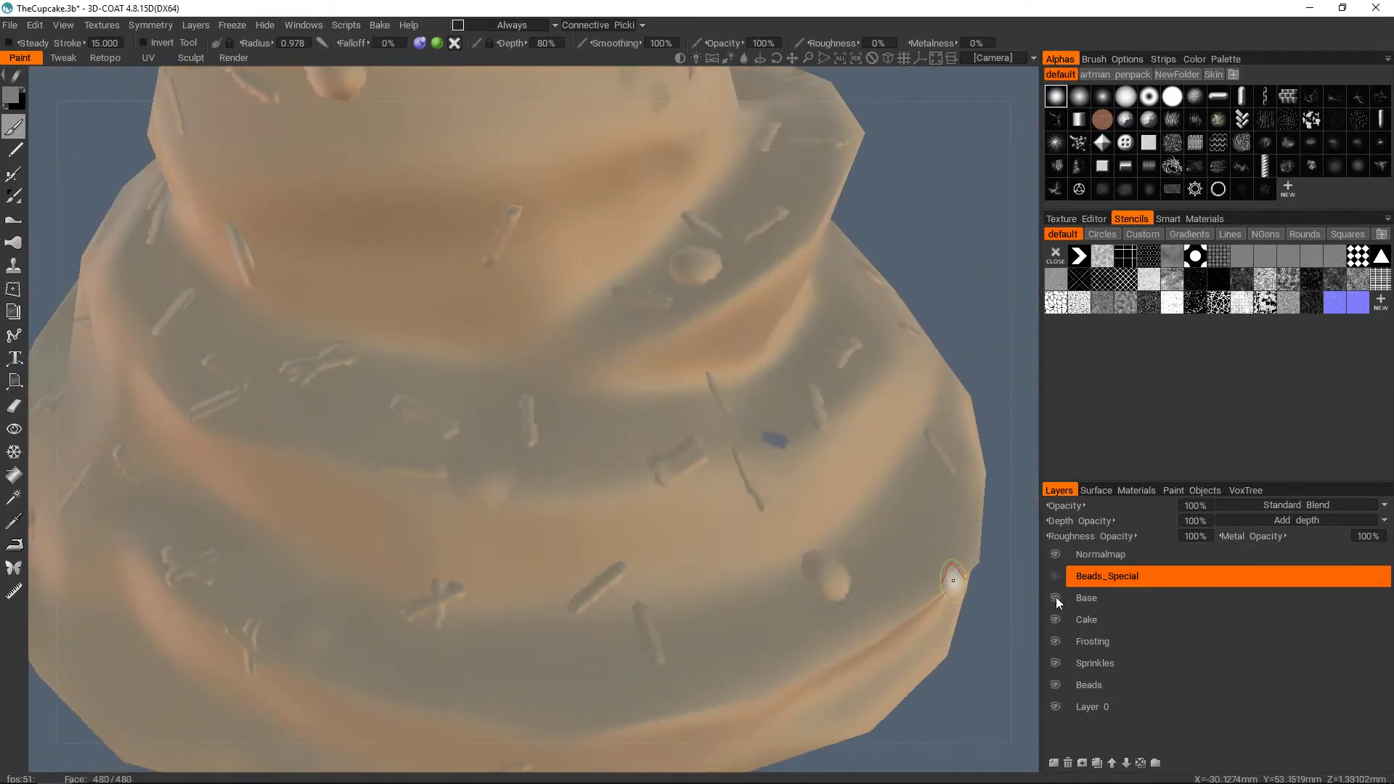
left_click(1055, 576)
- Try painting grey over the middle tier's crescent bead mark with 1.030 radius and 67% depth, and undo it
middle_click_drag(772, 548, 864, 450, "alt")
right_click_drag(864, 450, 864, 479, "alt")
mouse_move(605, 382)
middle_mouse_down()
mouse_move(633, 371)
mouse_move(588, 376)
middle_mouse_up()
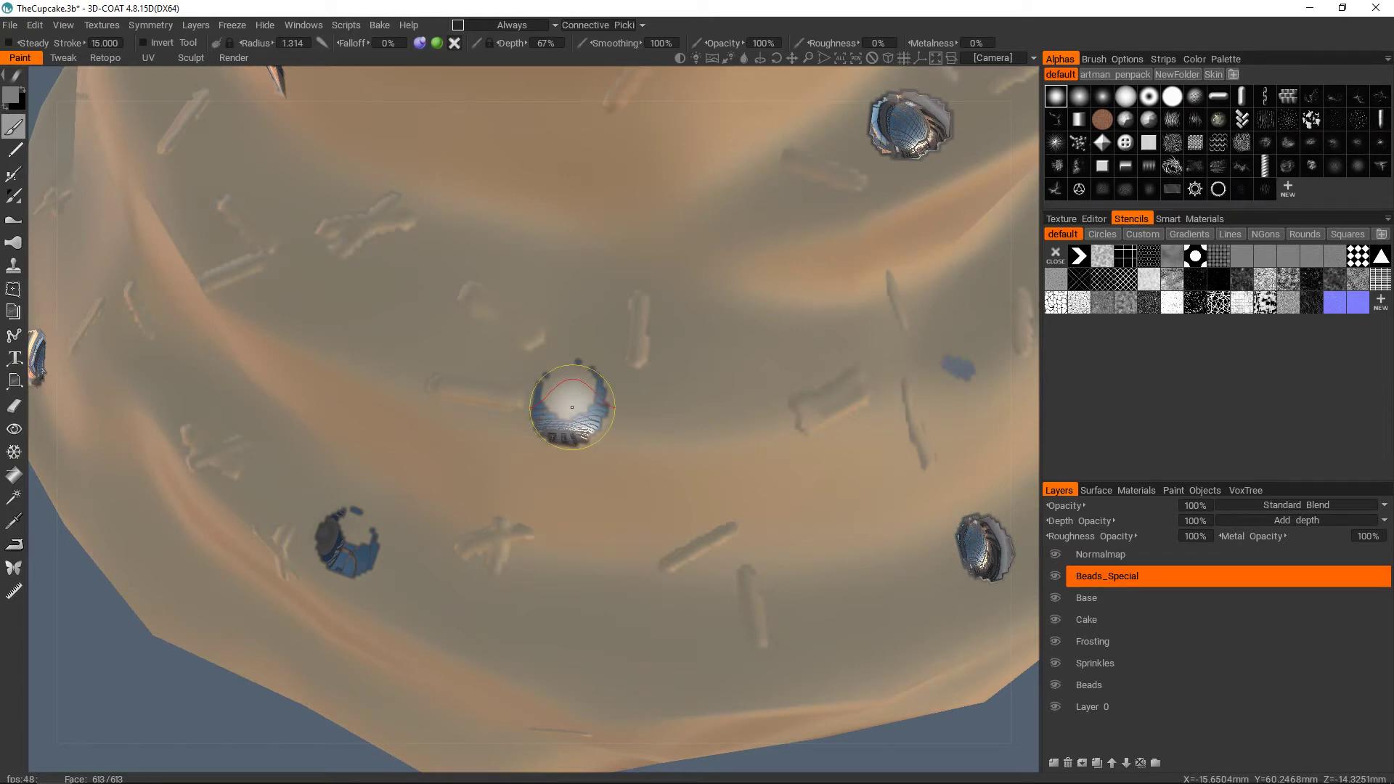
left_click_drag(593, 407, 597, 410, "alt")
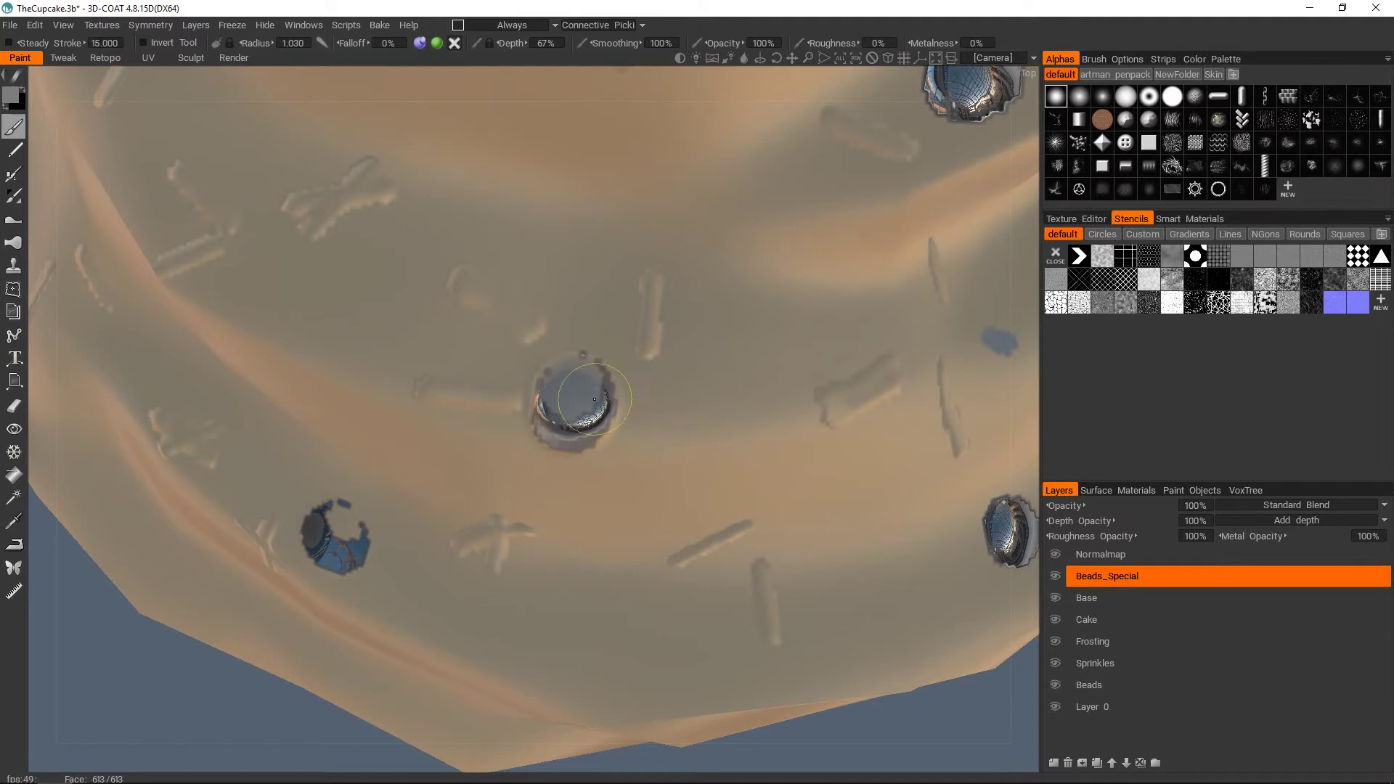
right_click_drag(629, 387, 626, 421, "alt")
mouse_move(626, 421)
left_mouse_down("alt")
mouse_move(624, 388)
mouse_move(626, 410)
left_mouse_up("alt")
right_click_drag(626, 410, 628, 385, "alt")
middle_click_drag(629, 384, 601, 402, "alt")
key("ctrl+z")
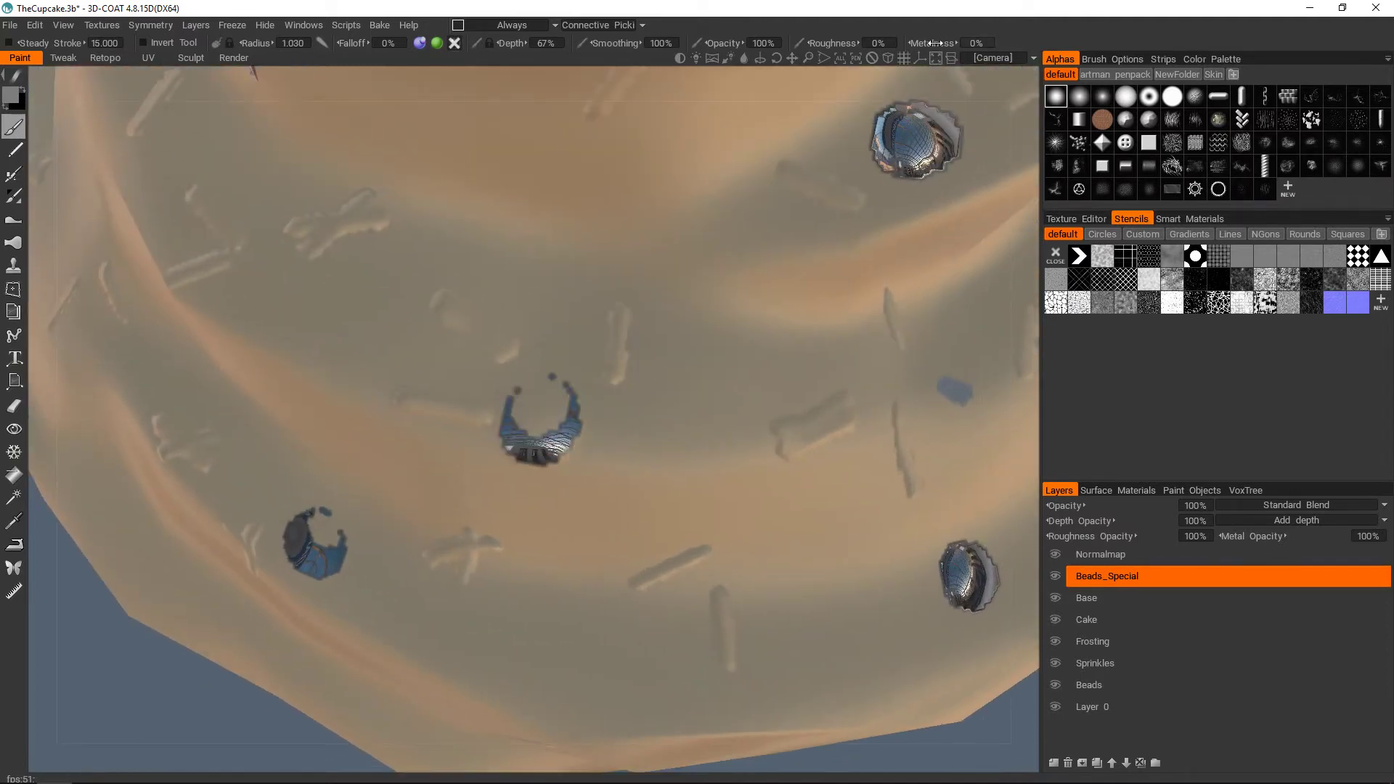
- Paint metallic grey beads over the middle and lower crescent marks on Beads_Special with 100% metalness, 133% depth and 0.747 radius
right_click_drag(568, 396, 570, 385, "alt")
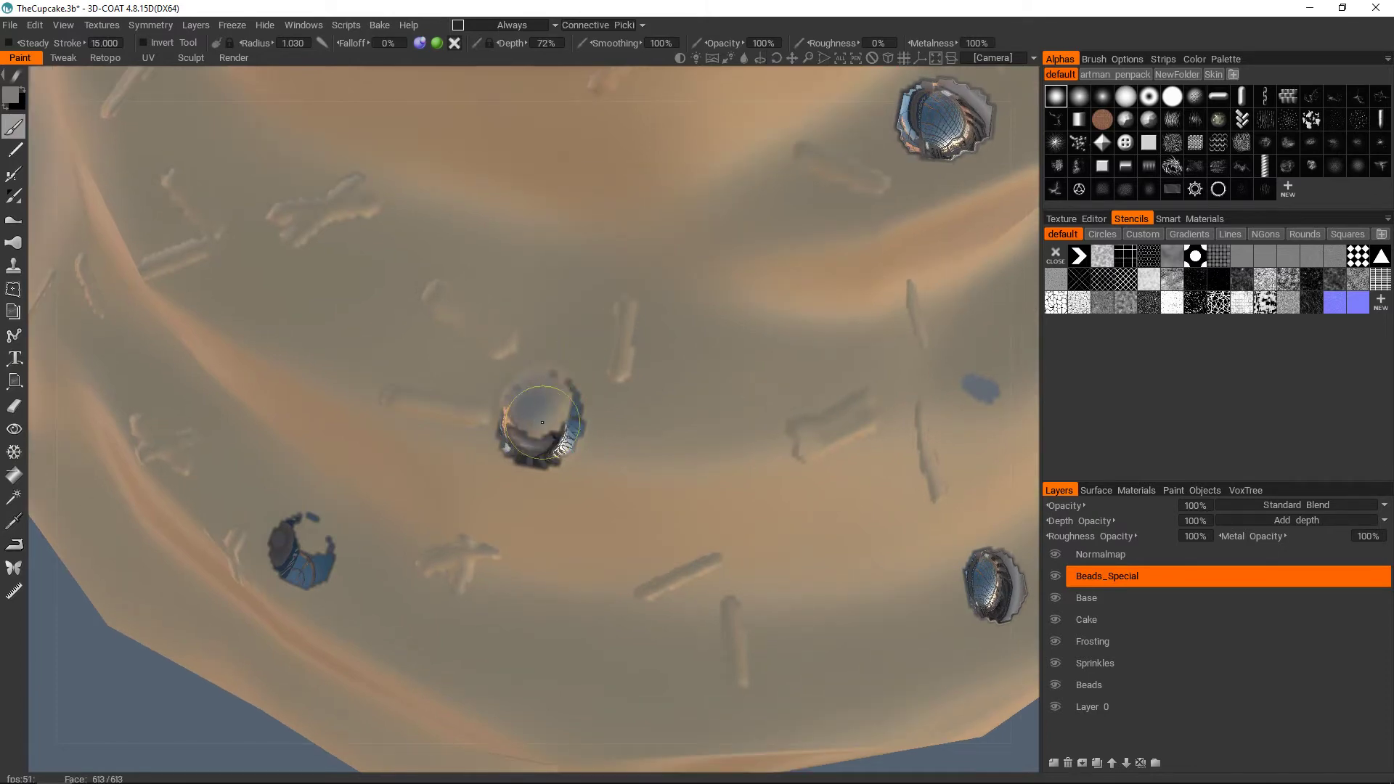
left_click_drag(538, 399, 559, 436, "alt")
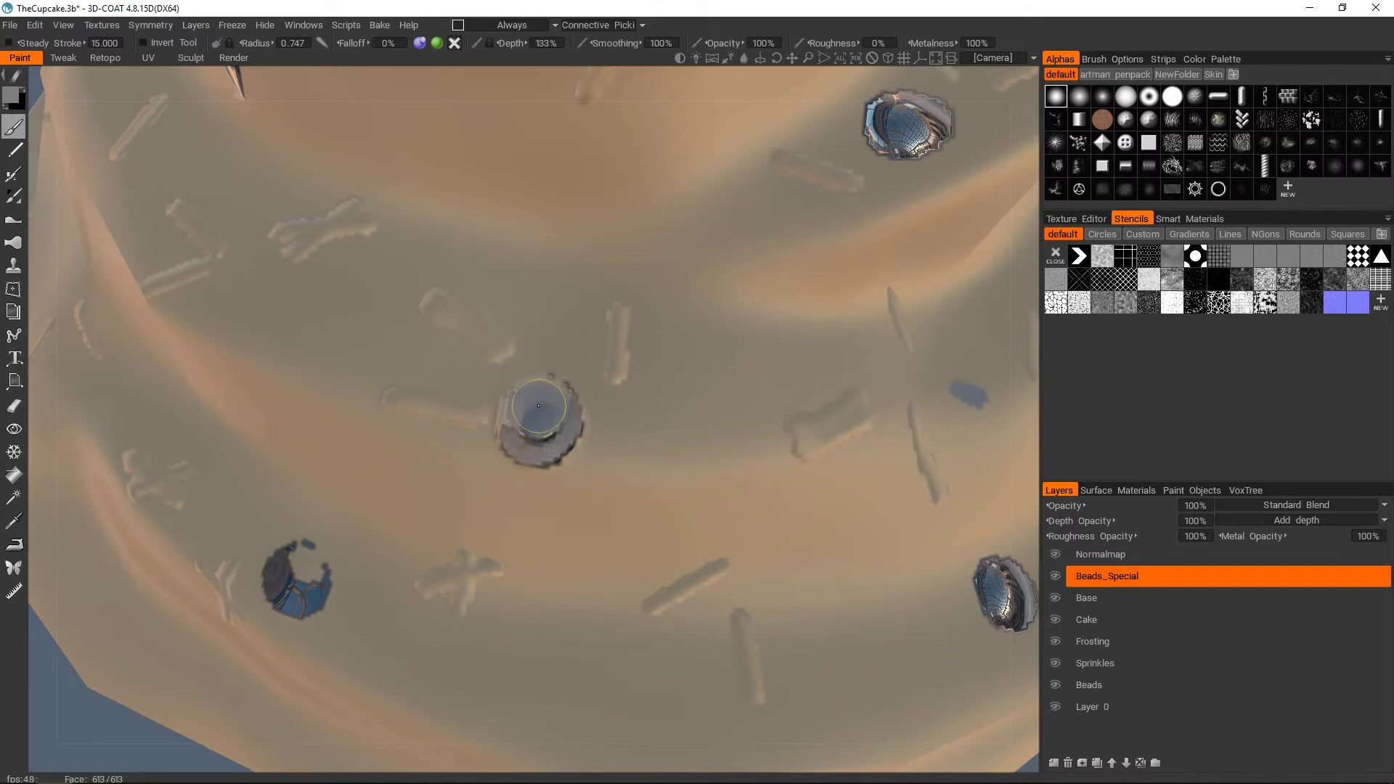
mouse_move(370, 519)
left_mouse_down("alt")
mouse_move(552, 429)
mouse_move(371, 520)
left_mouse_up("alt")
scroll(370, 519, "down", 3)
middle_click_drag(371, 520, 537, 423, "alt")
scroll(528, 389, "up", 3)
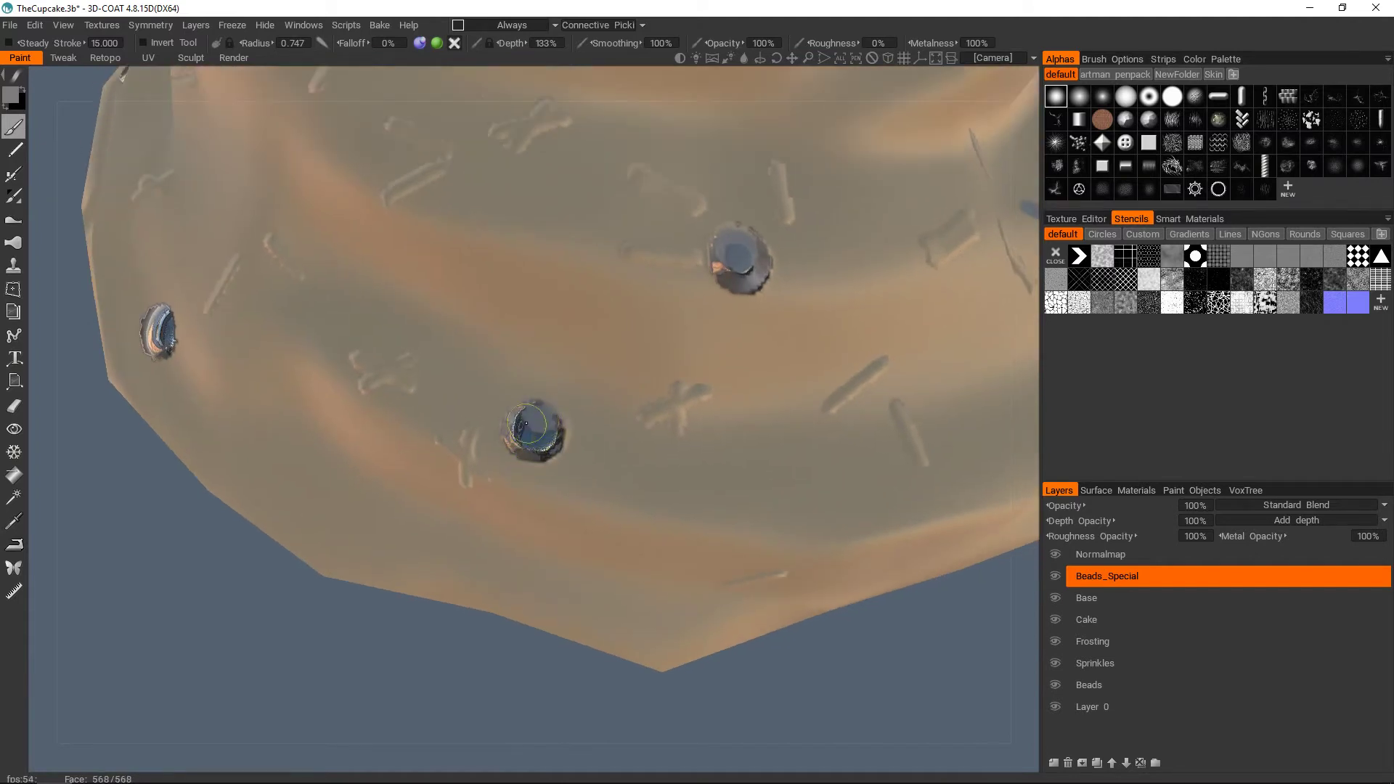
scroll(564, 439, "down", 3)
- Paint a metallic grey bead over the crescent-shaped mark near the frosting's top on Beads_Special
left_click_drag(564, 439, 570, 393, "alt")
scroll(581, 400, "up", 3)
left_click_drag(718, 299, 551, 407, "alt")
scroll(561, 400, "up", 3)
left_click_drag(591, 361, 561, 360, "alt")
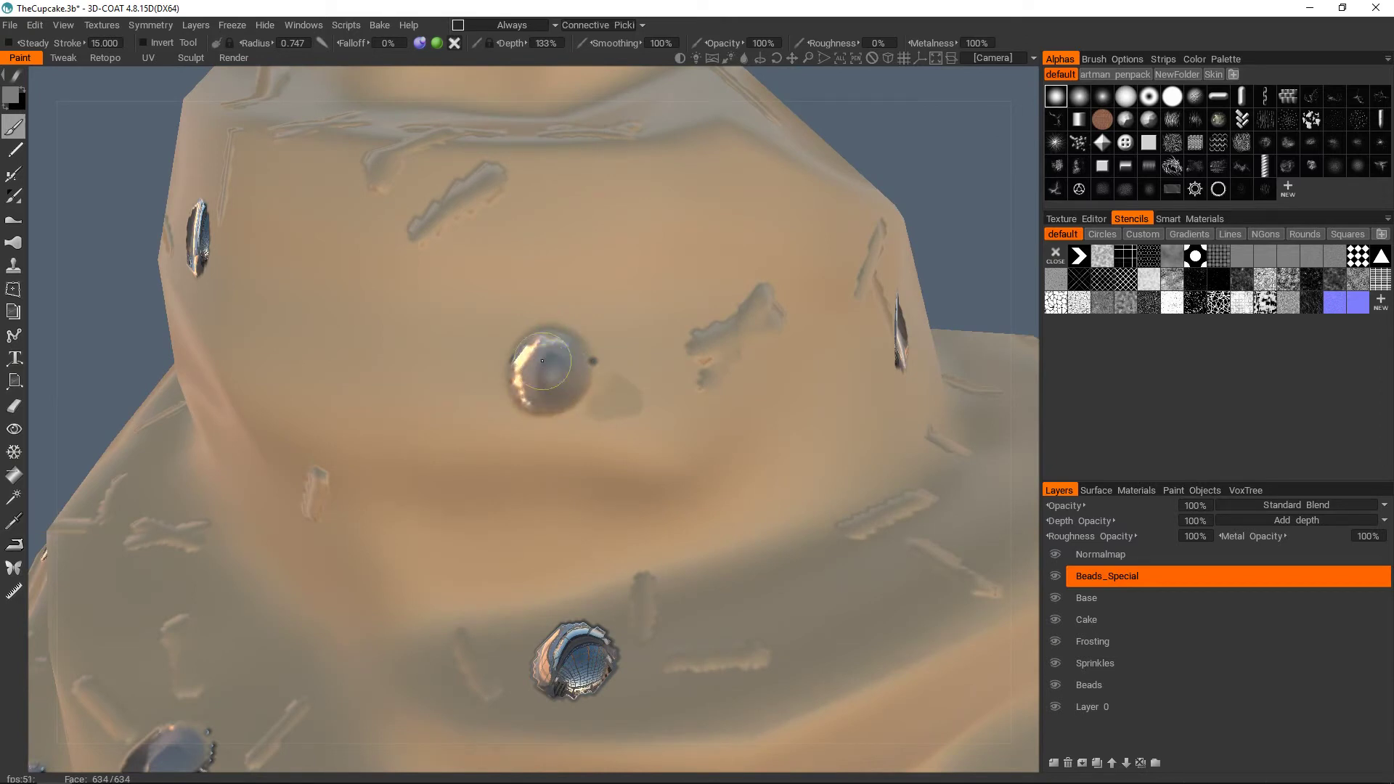
- Turn off the brush depth and inspect the painted beads around the frosting
scroll(554, 375, "down", 2)
scroll(588, 385, "down", 3)
mouse_move(588, 384)
left_mouse_down("alt")
mouse_move(594, 398)
mouse_move(557, 382)
mouse_move(572, 390)
left_mouse_up("alt")
scroll(558, 382, "up", 3)
right_click_drag(554, 396, 547, 429, "alt")
left_click_drag(547, 429, 585, 409, "alt")
mouse_move(585, 408)
right_mouse_down("alt")
mouse_move(570, 431)
mouse_move(581, 409)
right_mouse_up("alt")
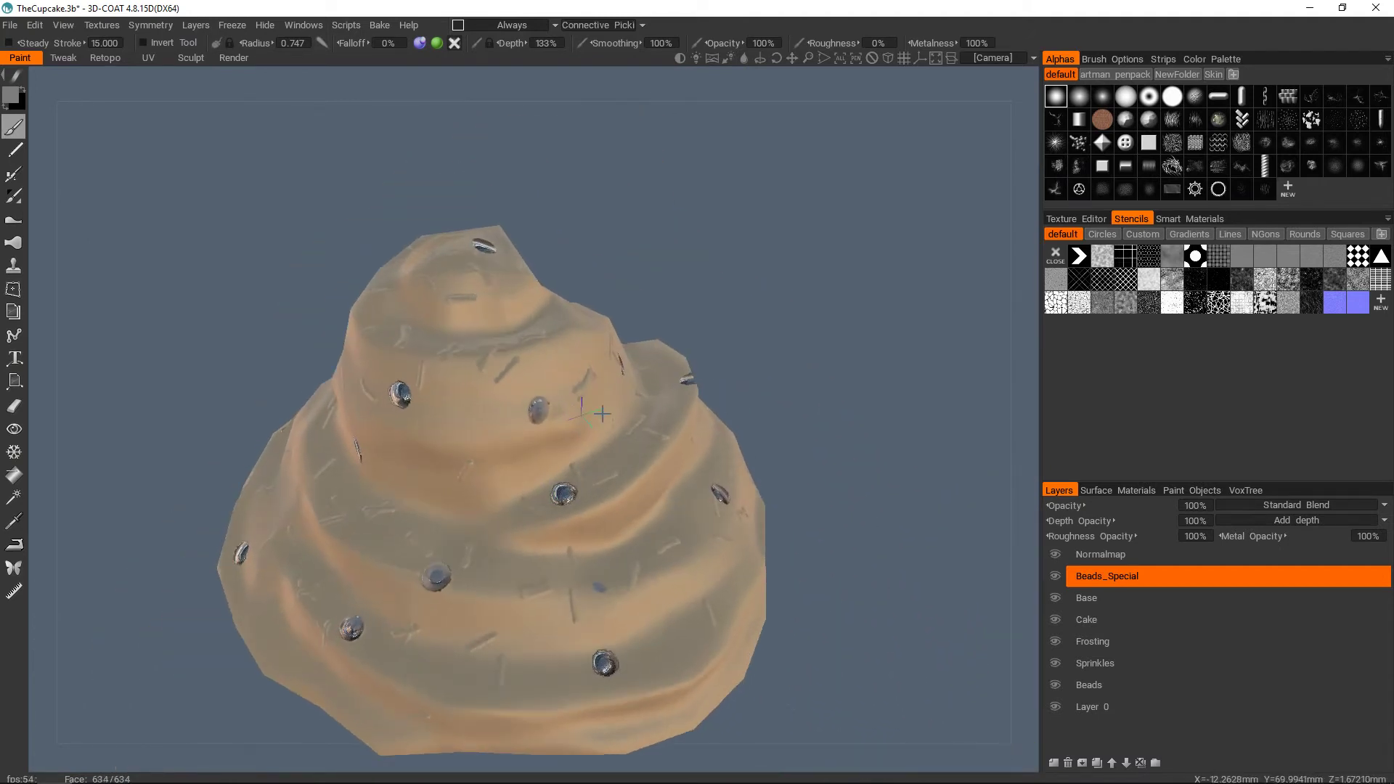
middle_click_drag(581, 409, 650, 404, "alt")
left_click(422, 44)
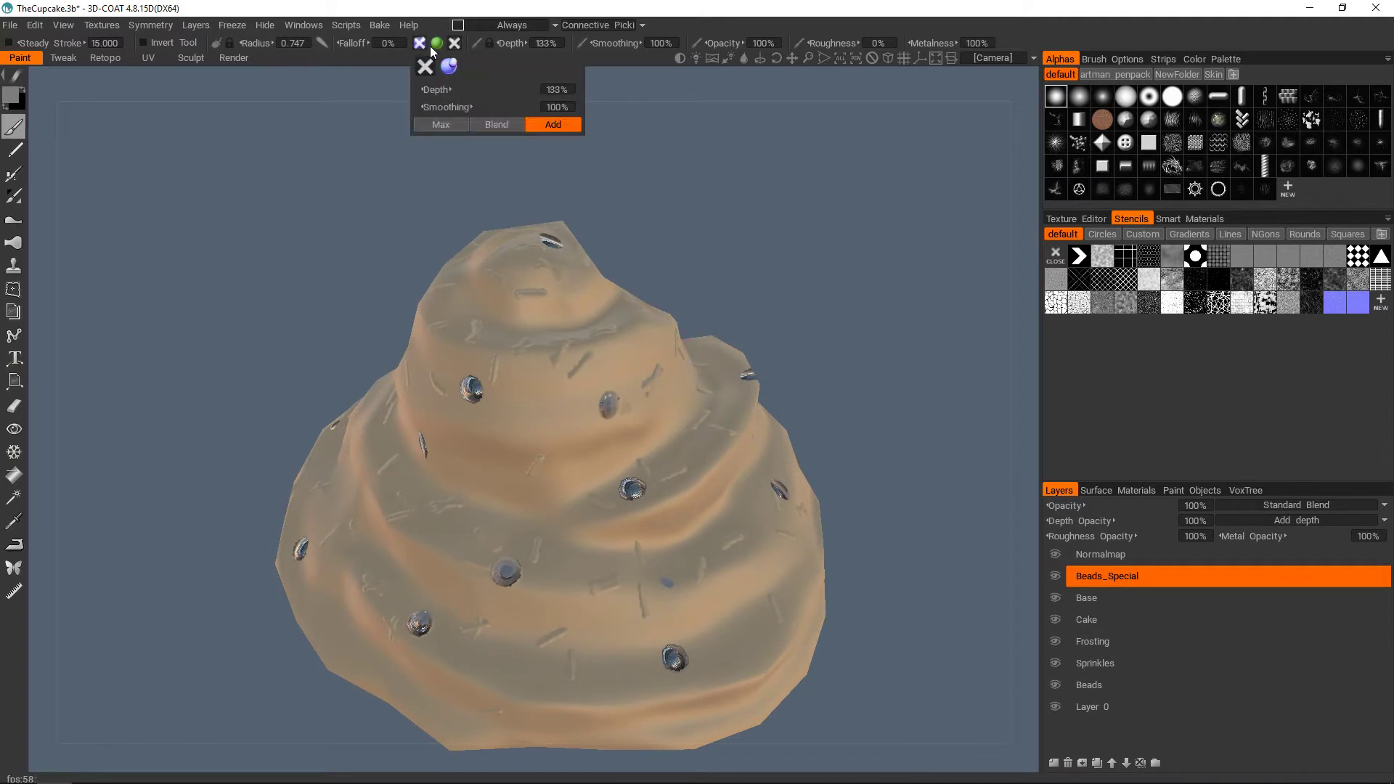
middle_click_drag(623, 550, 625, 428, "alt")
left_click_drag(625, 428, 581, 413, "alt")
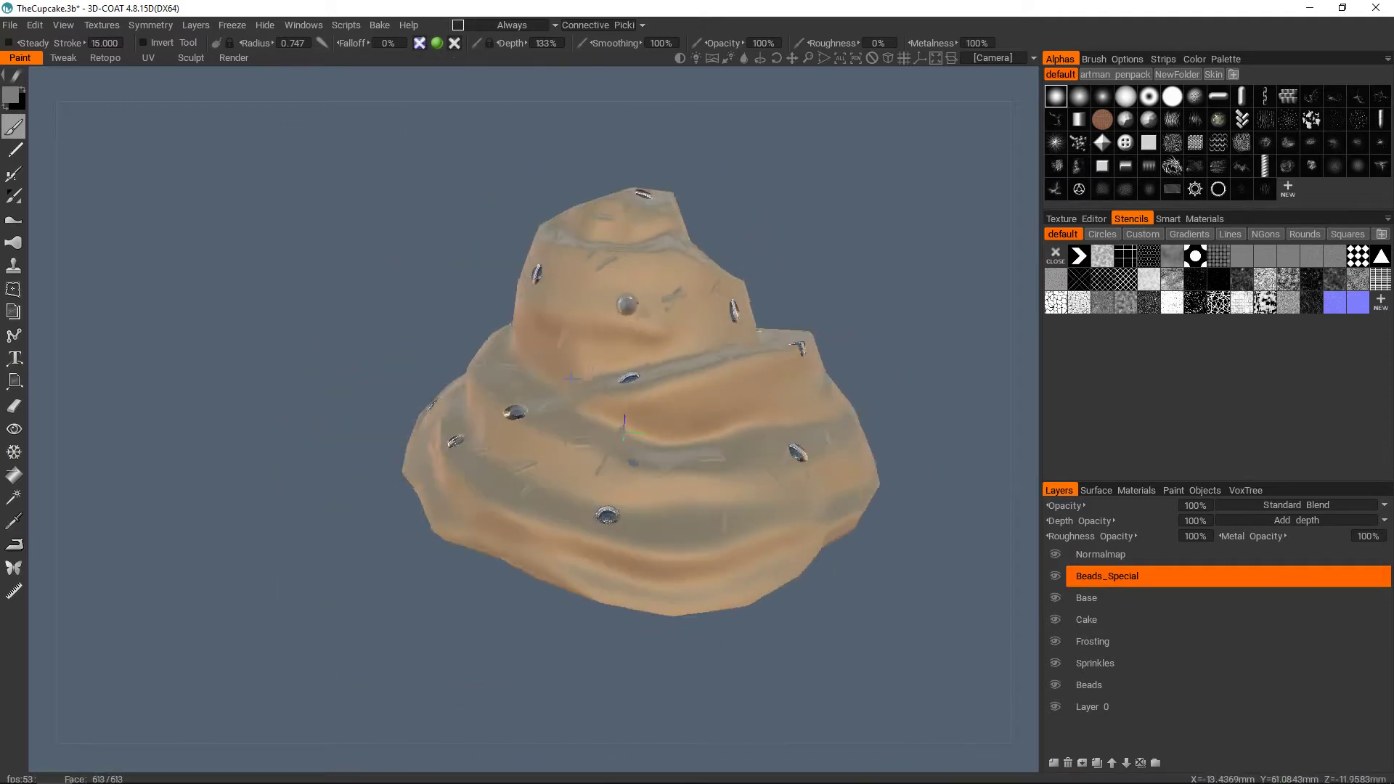
left_click_drag(764, 465, 959, 476, "alt")
right_click_drag(958, 476, 1004, 542, "alt")
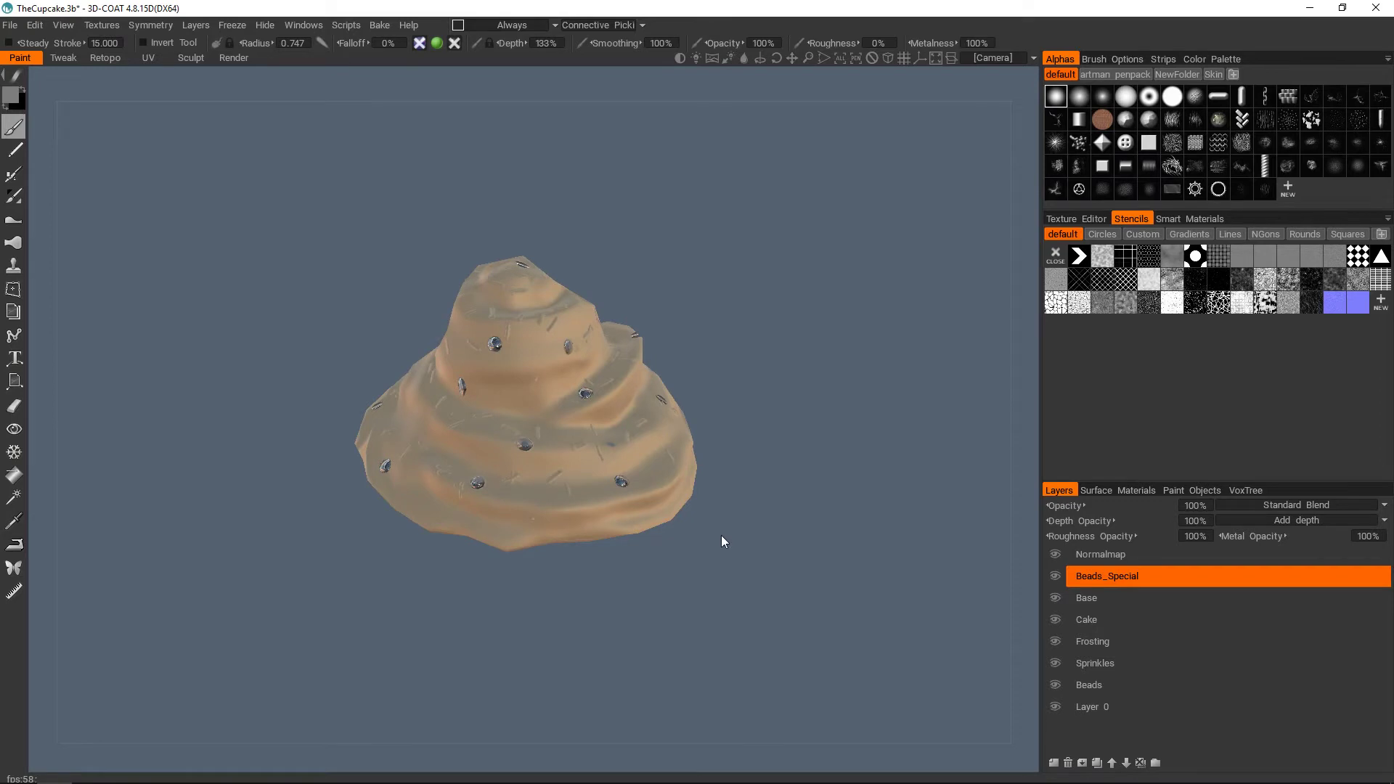
right_click_drag(723, 541, 869, 563, "alt")
left_click_drag(689, 379, 762, 407, "alt")
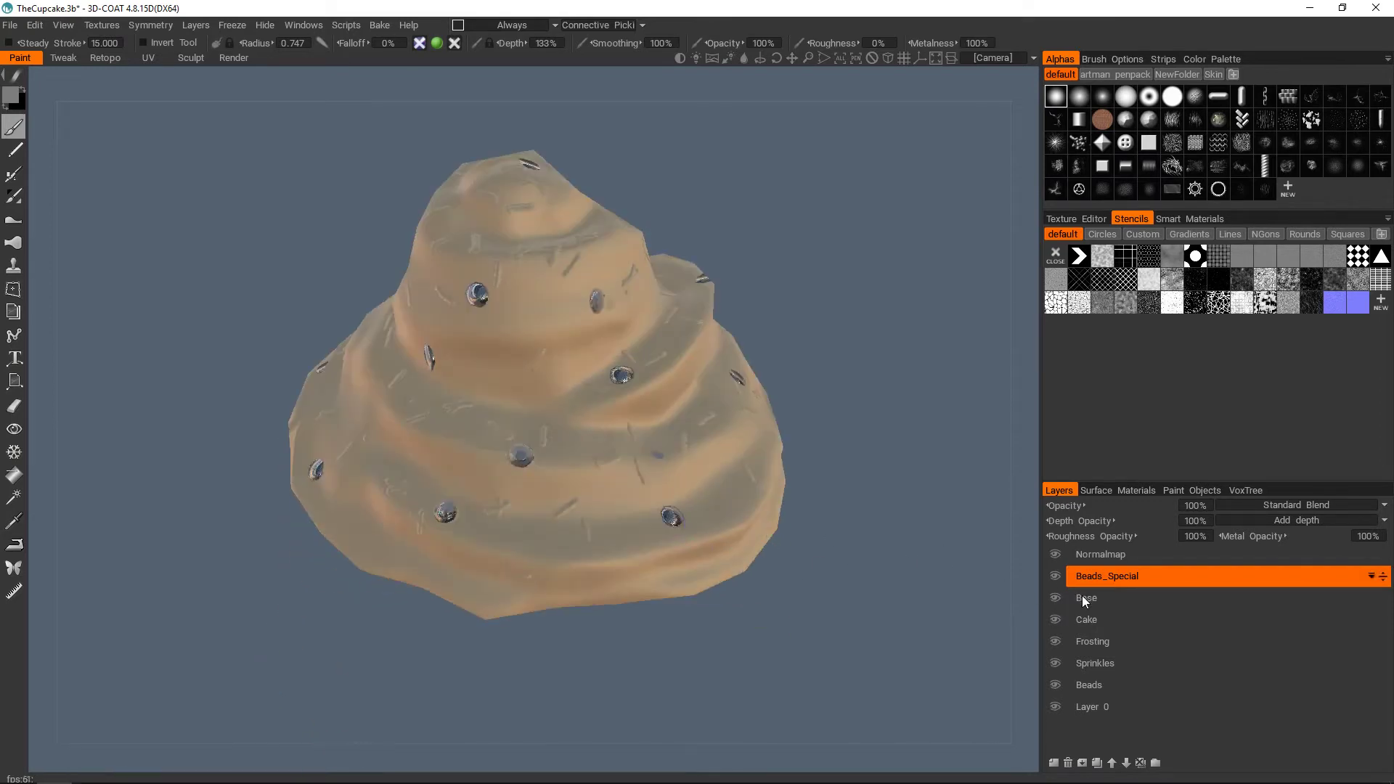
- Select the Base layer and show the hidden cake and wrapper paint objects
left_click(1097, 599)
scroll(712, 448, "down", 3)
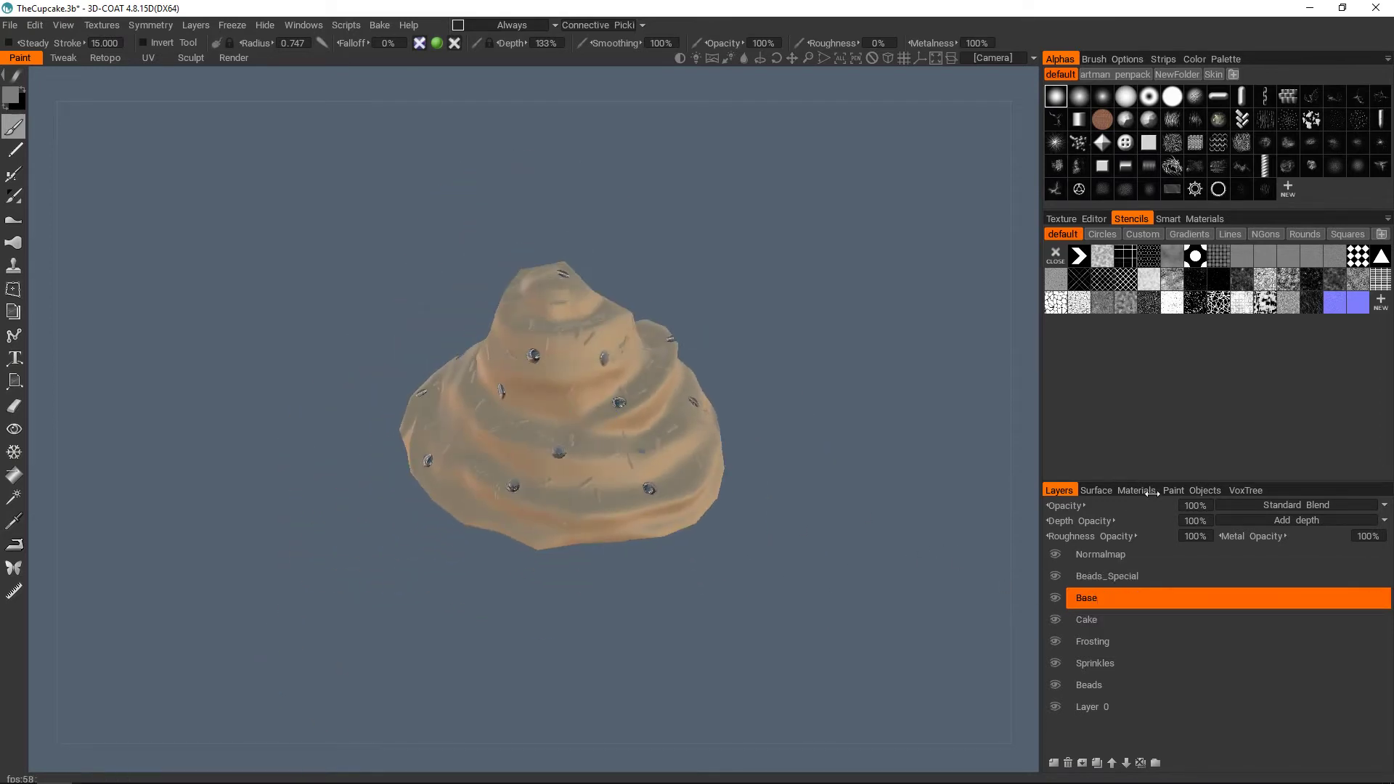
left_click(1178, 488)
left_click(1056, 521)
left_click(1056, 505)
left_click(1058, 491)
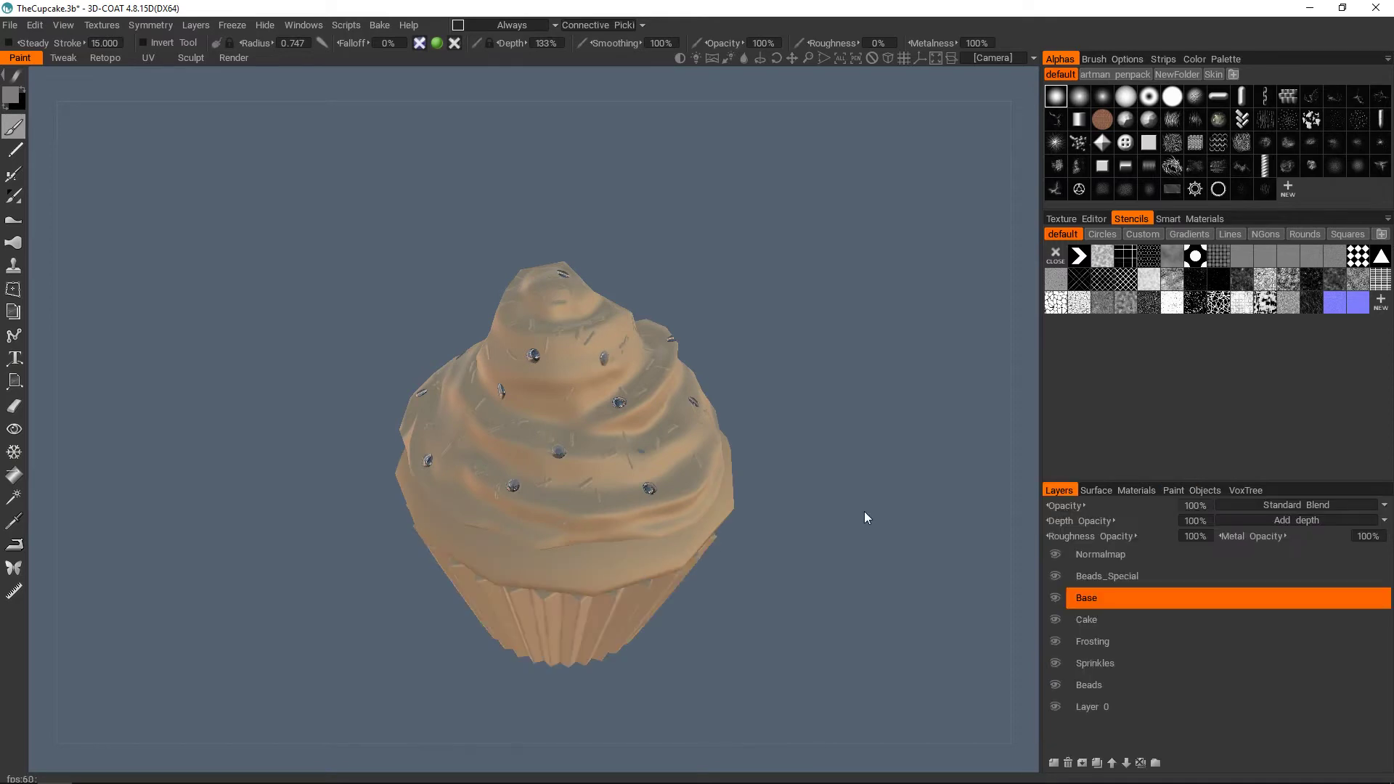
- Calculate occlusion into a new layer with sphere light sources, a light count of 2048 and additional anti-aliasing disabled
left_click_drag(611, 430, 595, 422, "alt")
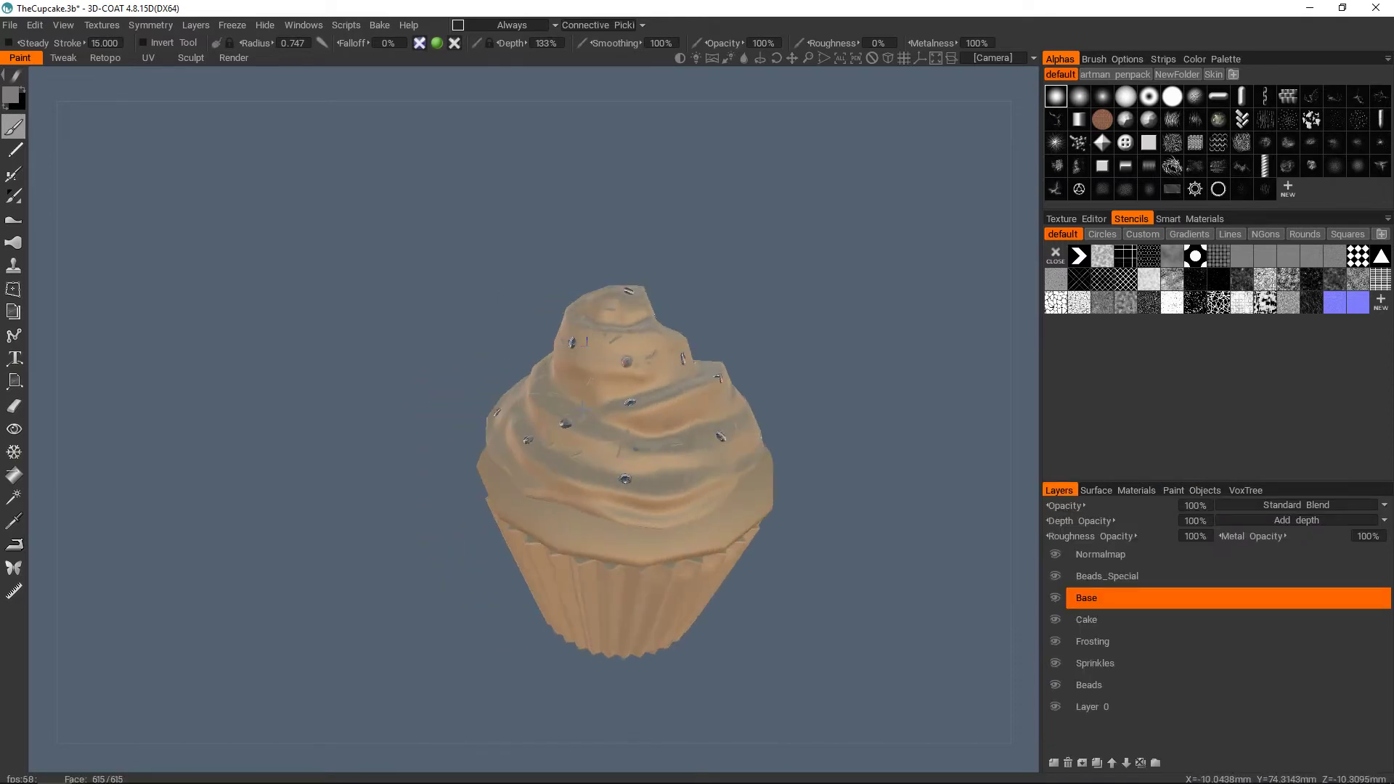
middle_click_drag(623, 431, 580, 431, "alt")
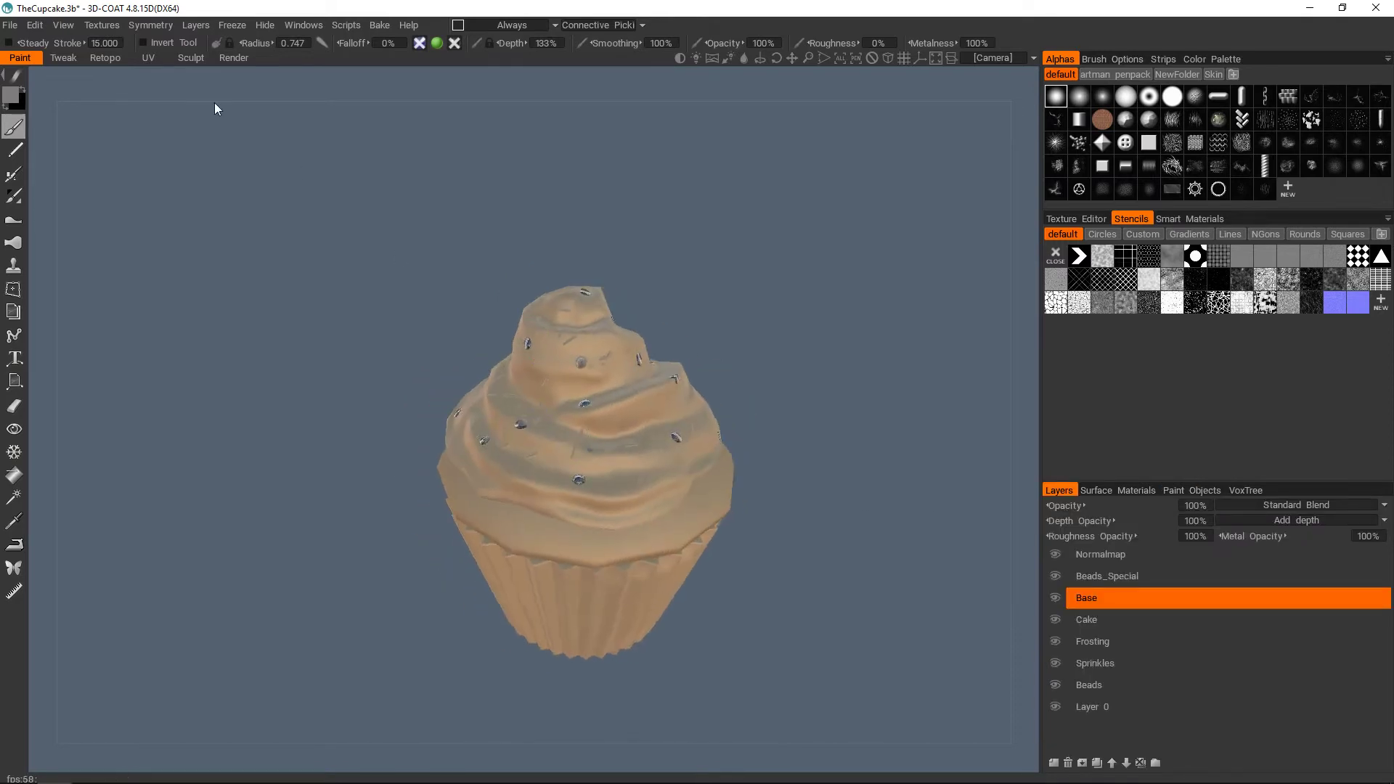
left_click(106, 26)
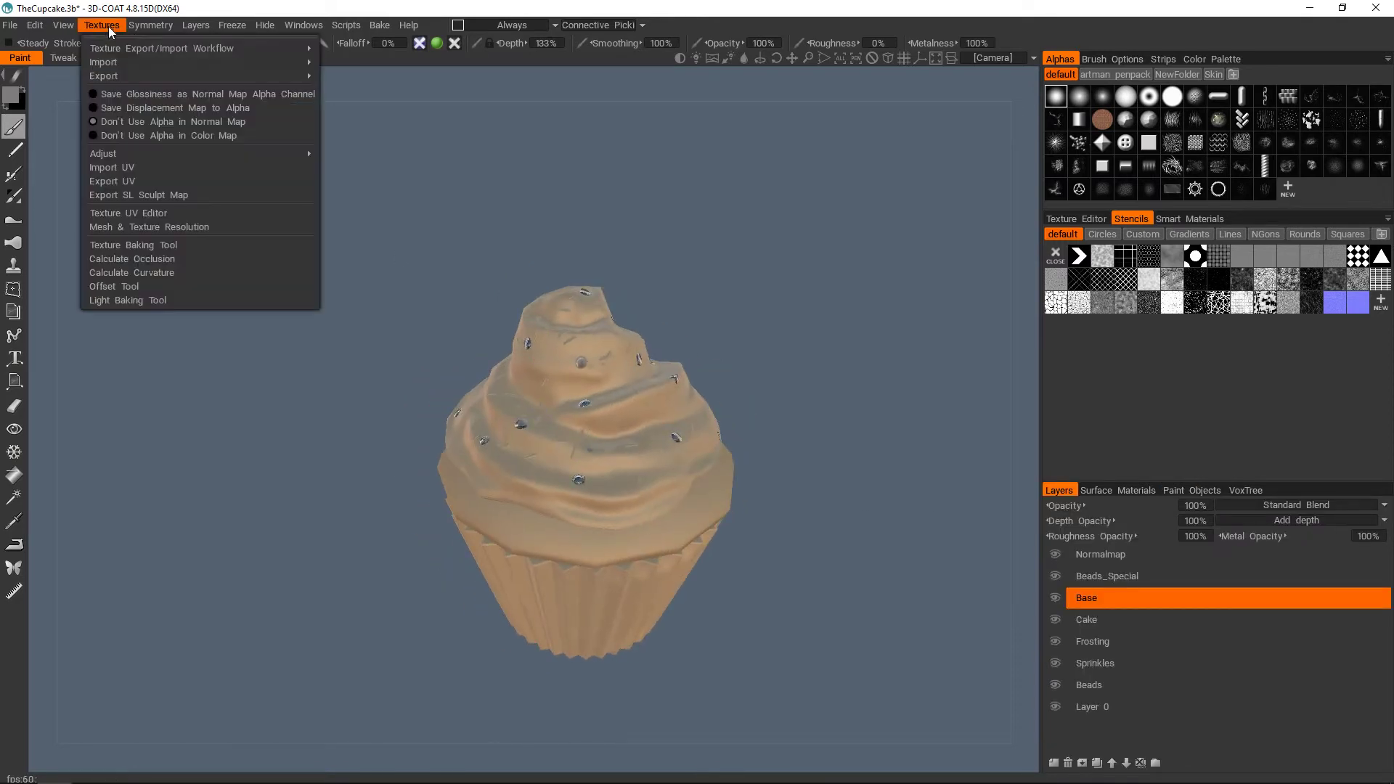
left_click(151, 259)
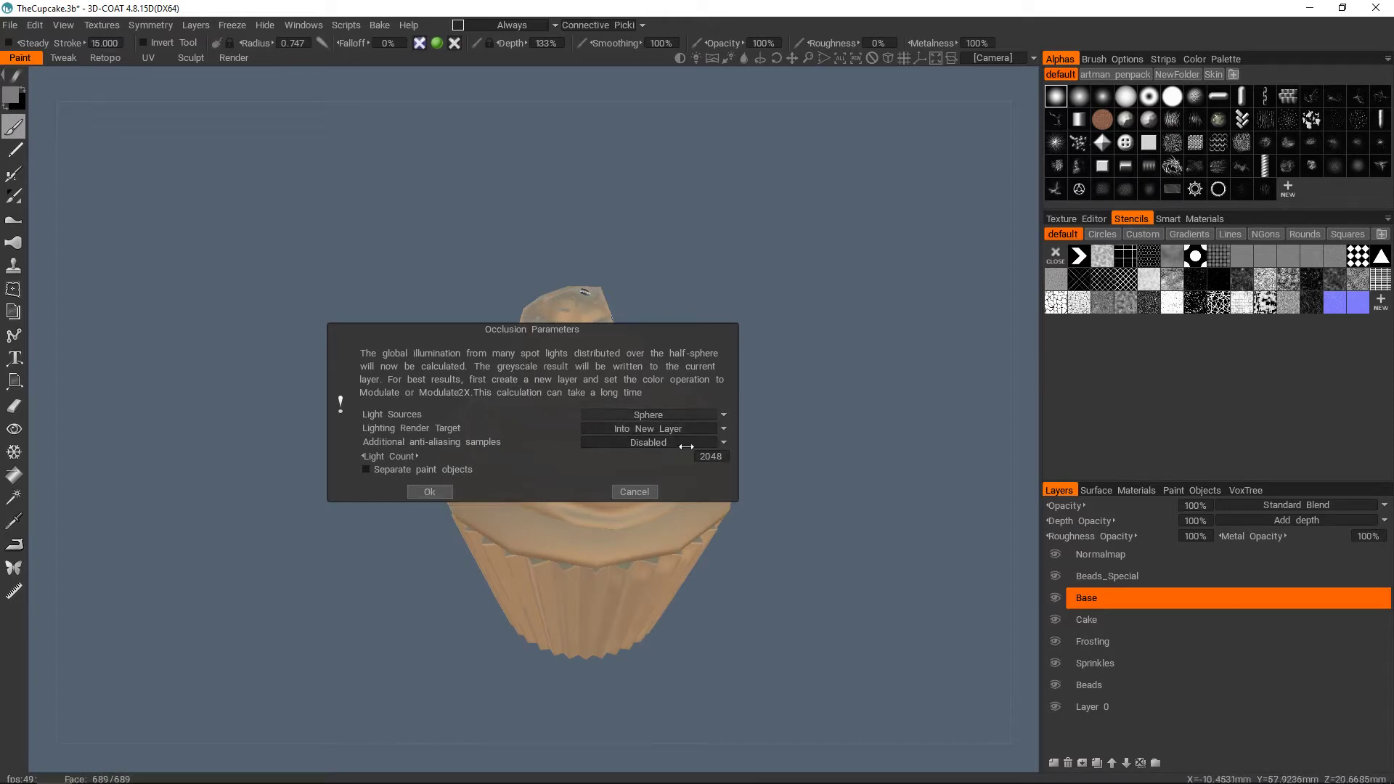
left_click(634, 414)
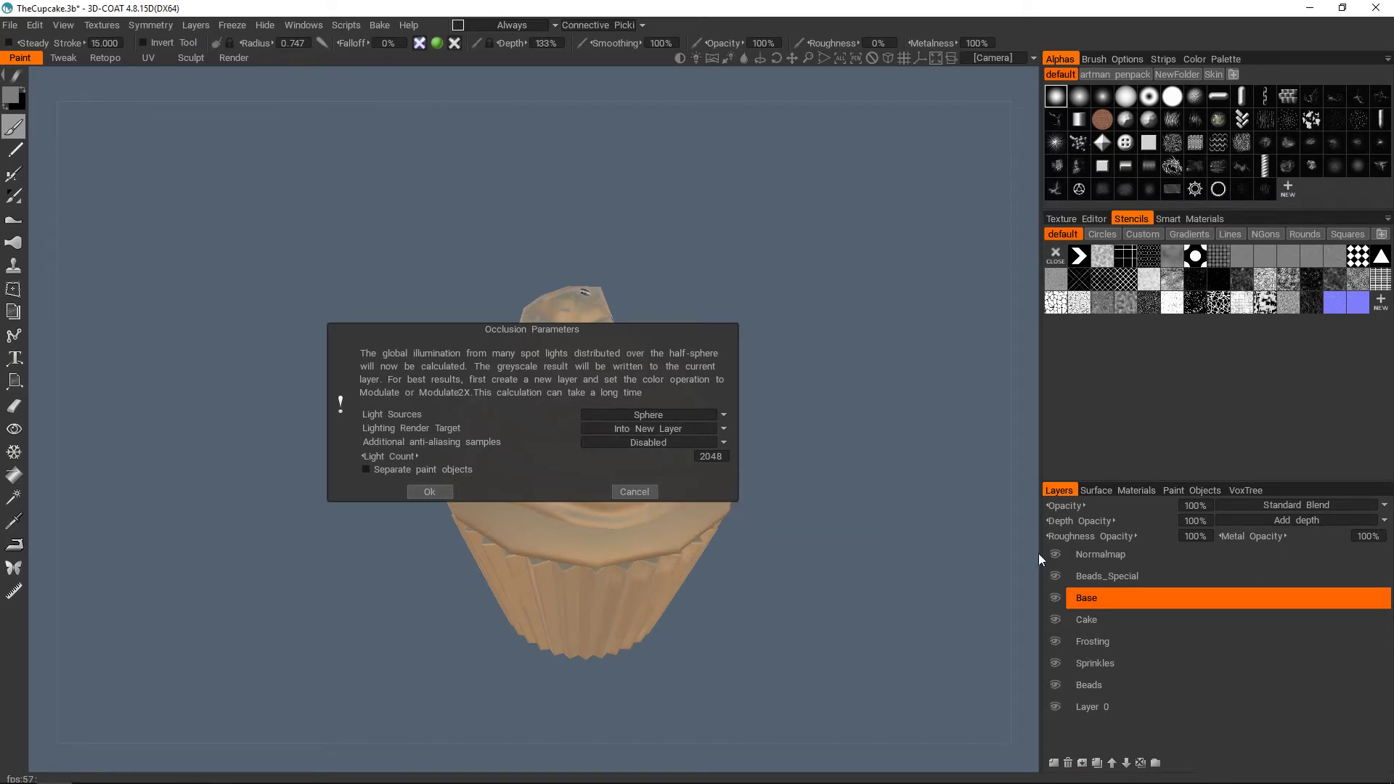
left_click(432, 491)
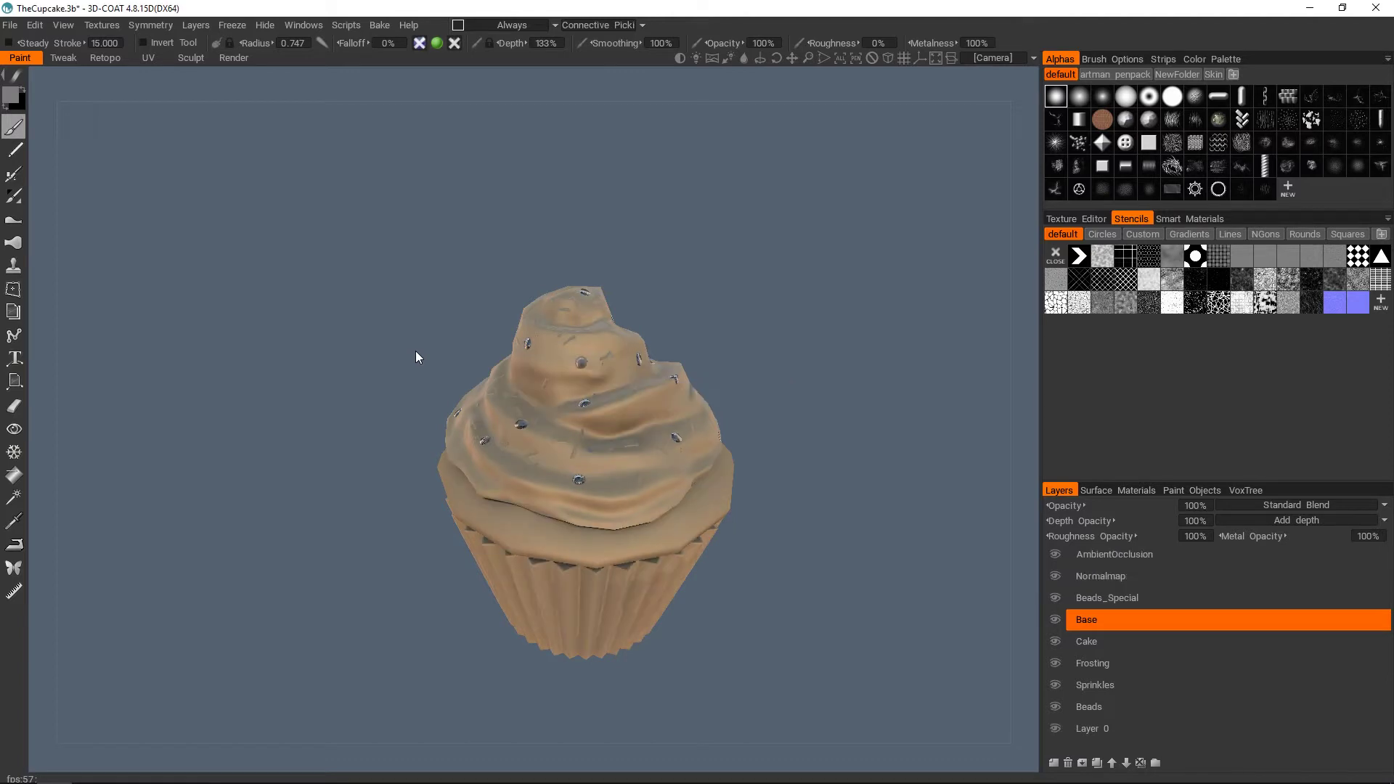
- Select the AmbientOcclusion layer and examine the occlusion shading on the frosting, cake and wrapper from several sides
left_click(1113, 558)
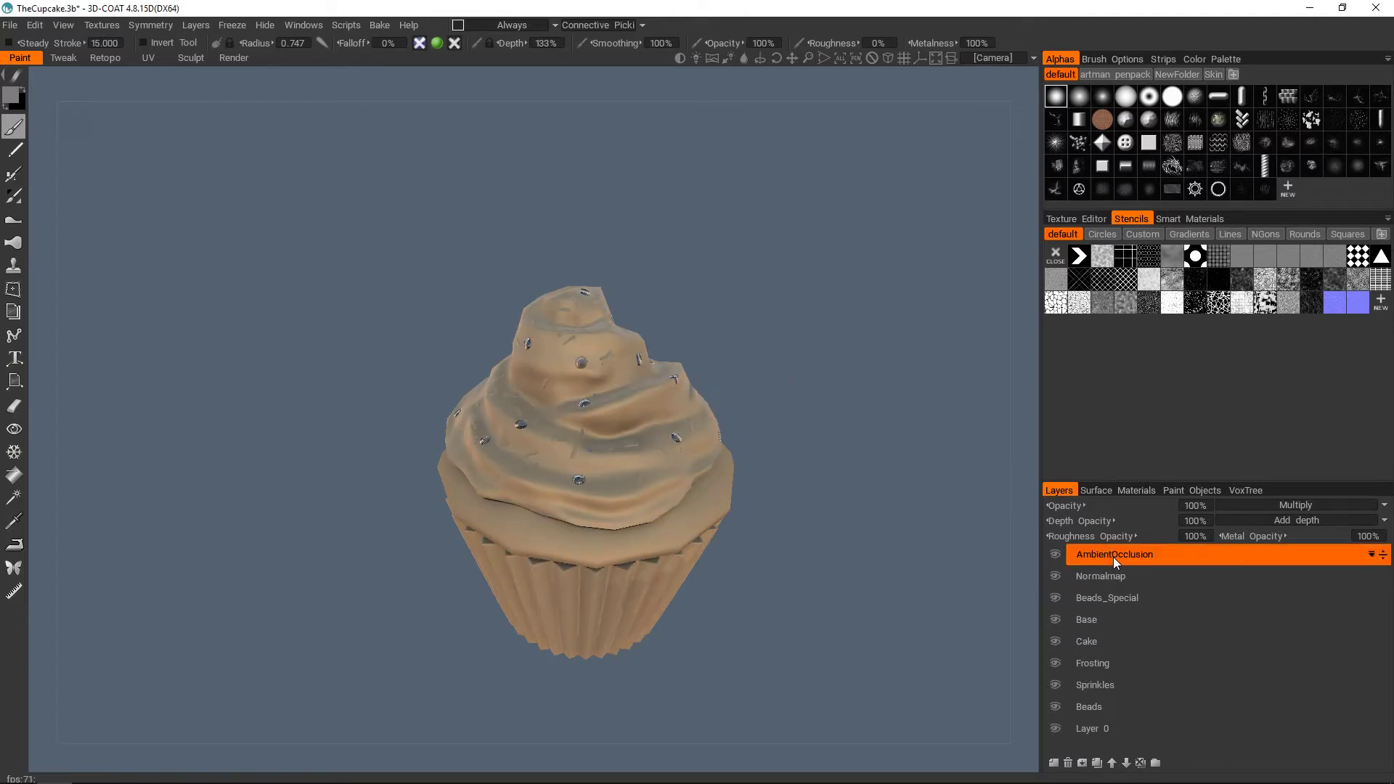
left_click_drag(648, 499, 619, 497, "alt")
scroll(657, 483, "up", 2)
scroll(618, 497, "down", 2)
scroll(618, 497, "up", 3)
mouse_move(698, 454)
left_mouse_down("alt")
mouse_move(819, 426)
mouse_move(691, 457)
left_mouse_up("alt")
middle_click_drag(691, 457, 632, 457, "alt")
scroll(642, 454, "down", 2)
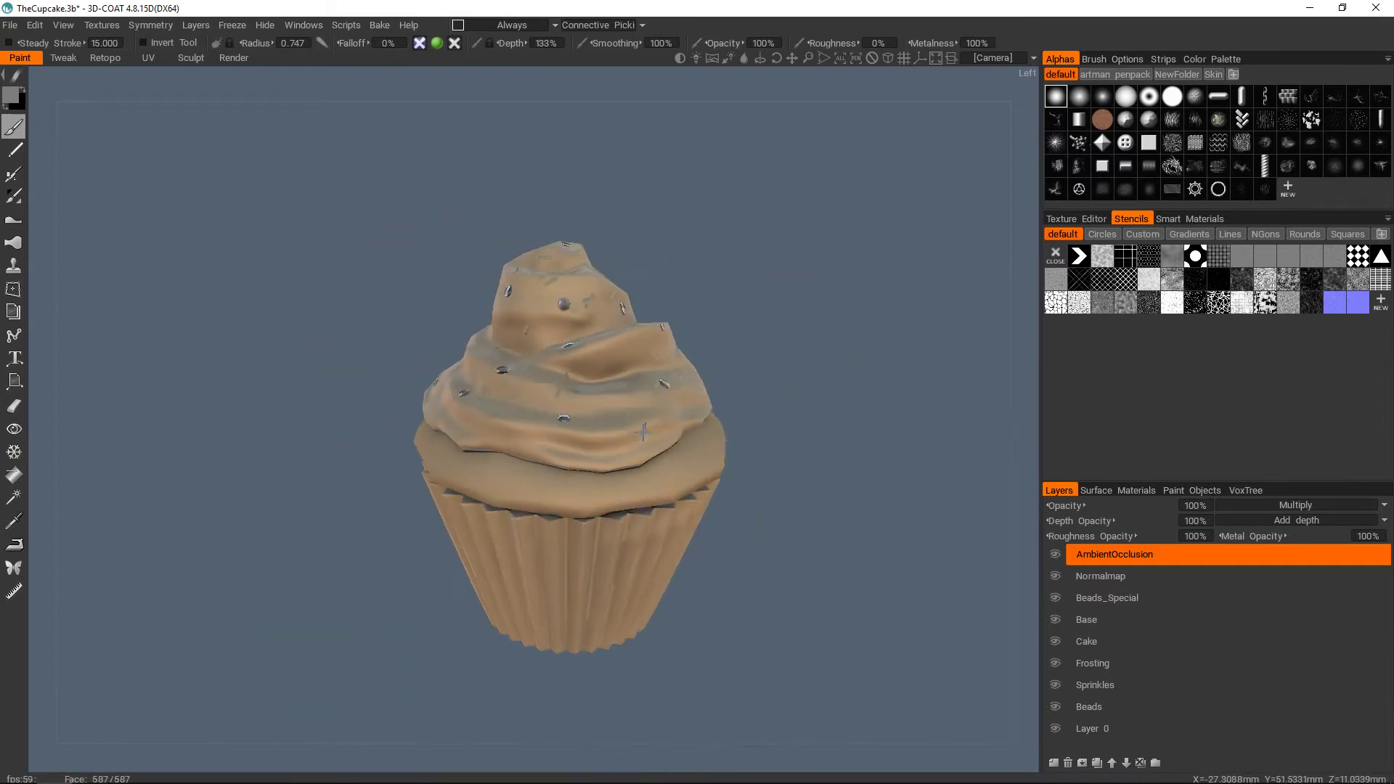
left_click_drag(642, 434, 643, 479, "alt")
scroll(654, 450, "up", 2)
middle_click_drag(689, 428, 671, 474, "alt")
scroll(671, 475, "down", 2)
mouse_move(671, 474)
left_mouse_down("alt")
mouse_move(689, 446)
mouse_move(663, 468)
mouse_move(681, 459)
mouse_move(697, 479)
mouse_move(731, 467)
mouse_move(710, 447)
mouse_move(775, 436)
mouse_move(677, 446)
mouse_move(668, 530)
mouse_move(677, 450)
left_mouse_up("alt")
scroll(710, 447, "up", 2)
scroll(676, 450, "down", 3)
scroll(708, 468, "up", 4)
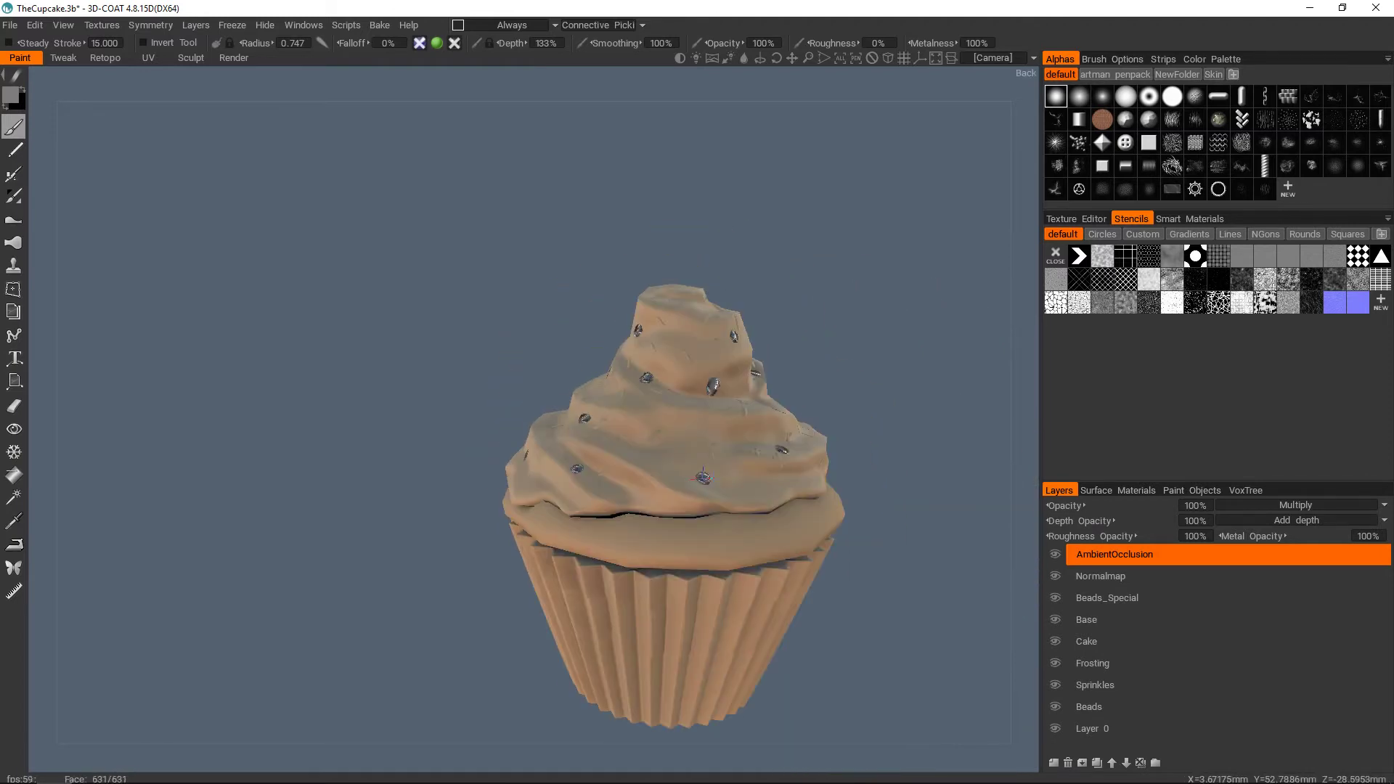
middle_click_drag(740, 489, 668, 449, "alt")
left_click_drag(664, 448, 666, 477)
scroll(696, 461, "down", 4)
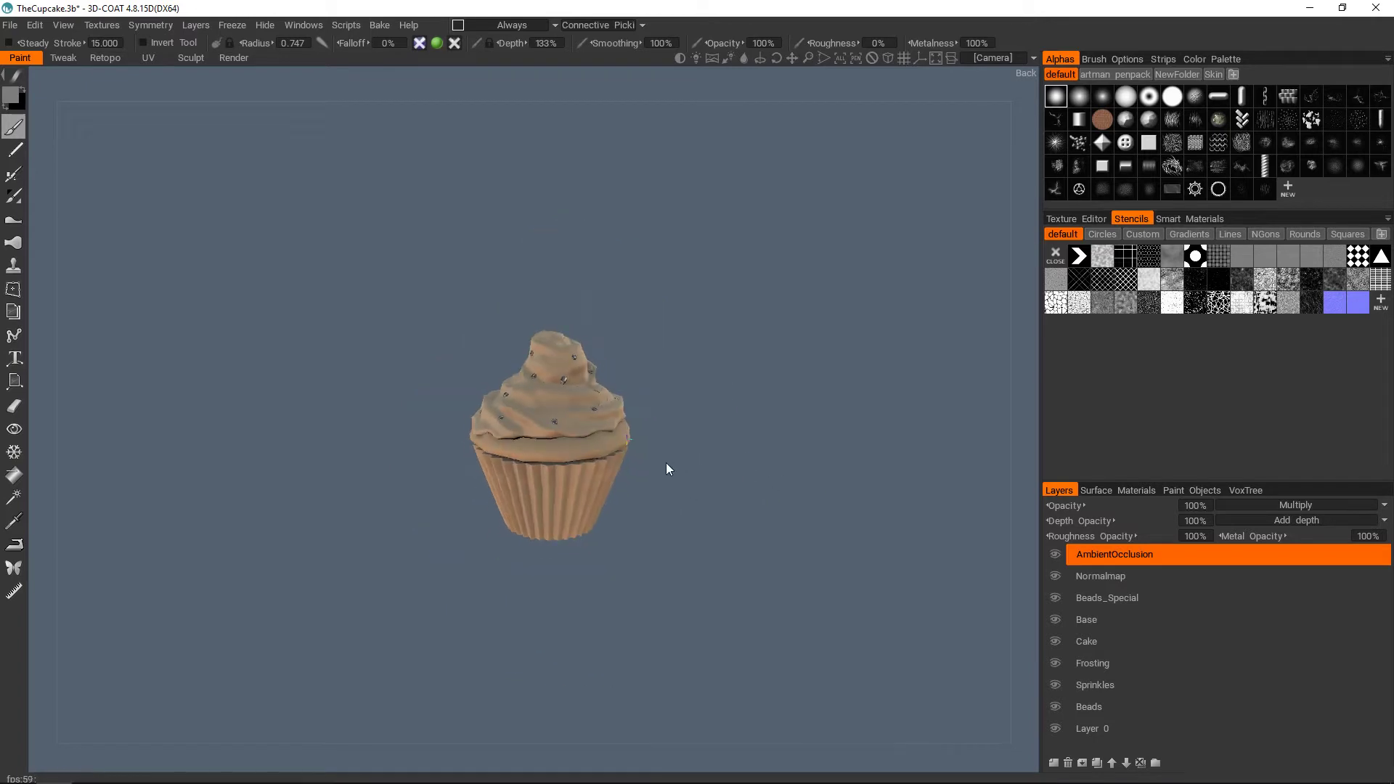
- Examine the occlusion shading beneath the frosting edge and where the cake meets the wrapper, close up and from a distance
scroll(654, 462, "up", 3)
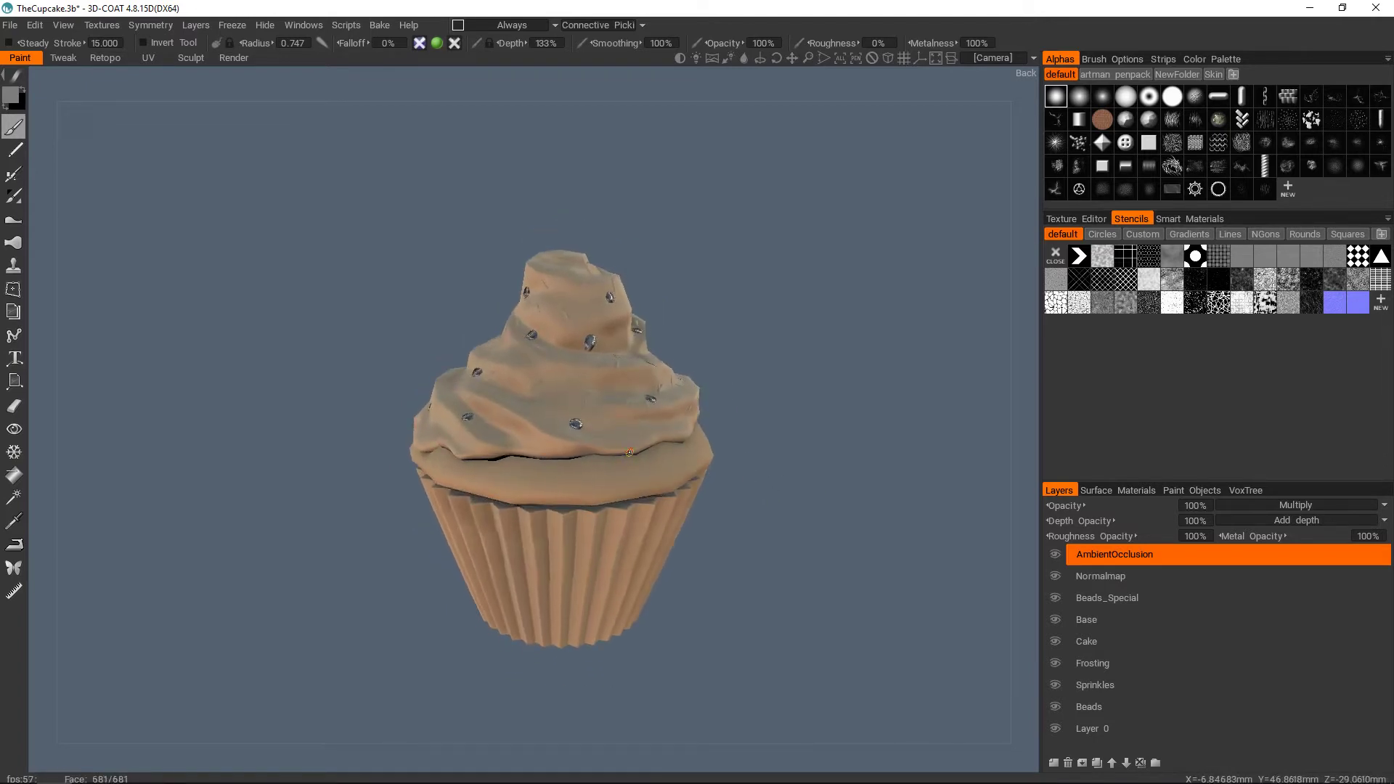
left_click_drag(632, 460, 512, 463)
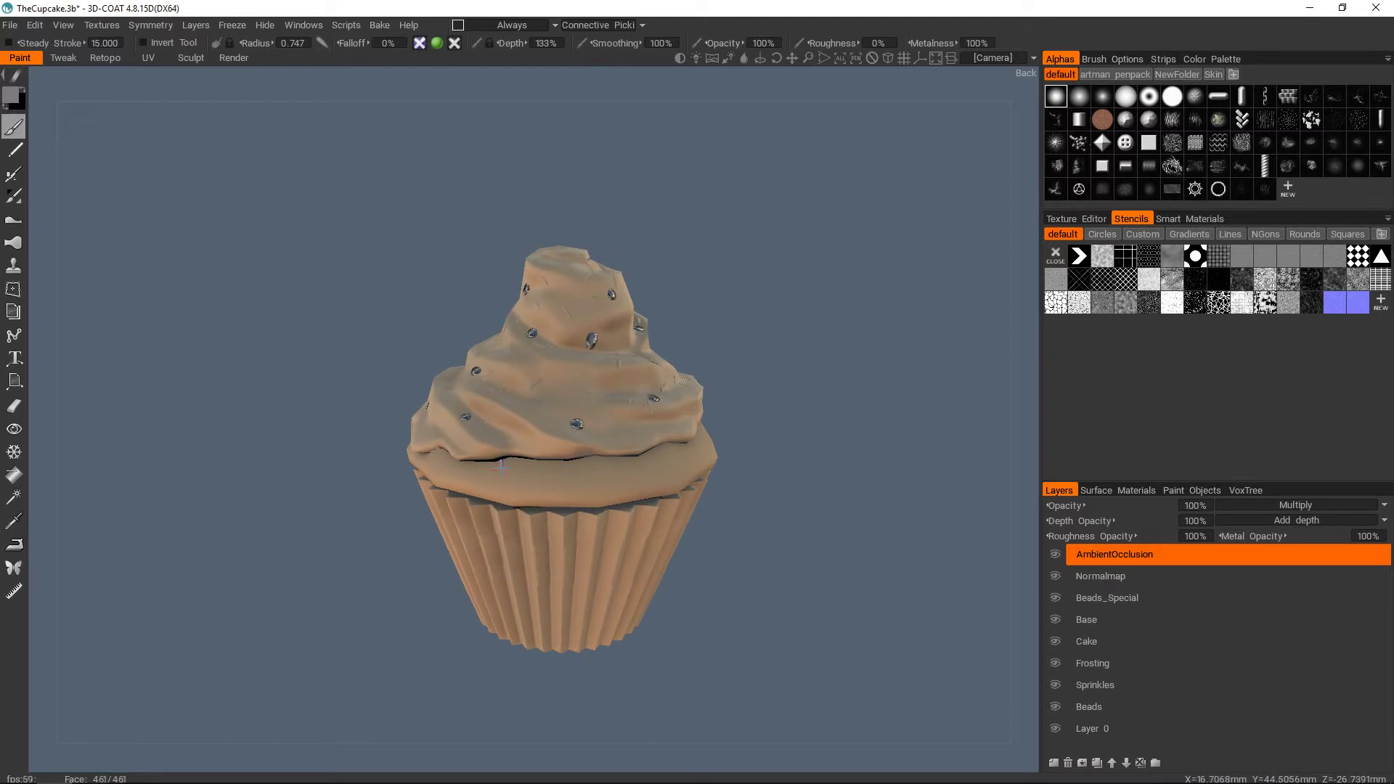
scroll(552, 464, "up", 3)
scroll(601, 472, "up", 4)
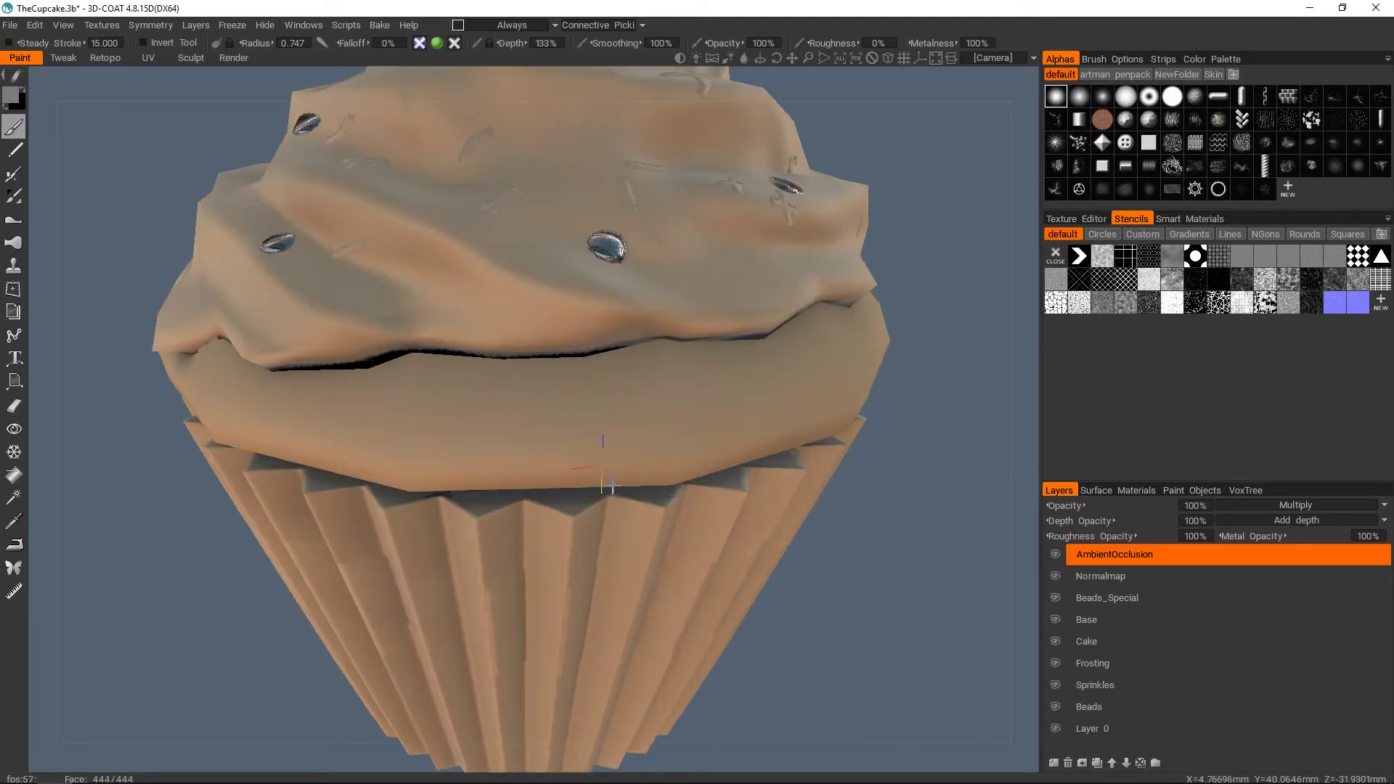
left_click_drag(595, 461, 510, 518, "alt")
scroll(511, 517, "up", 2)
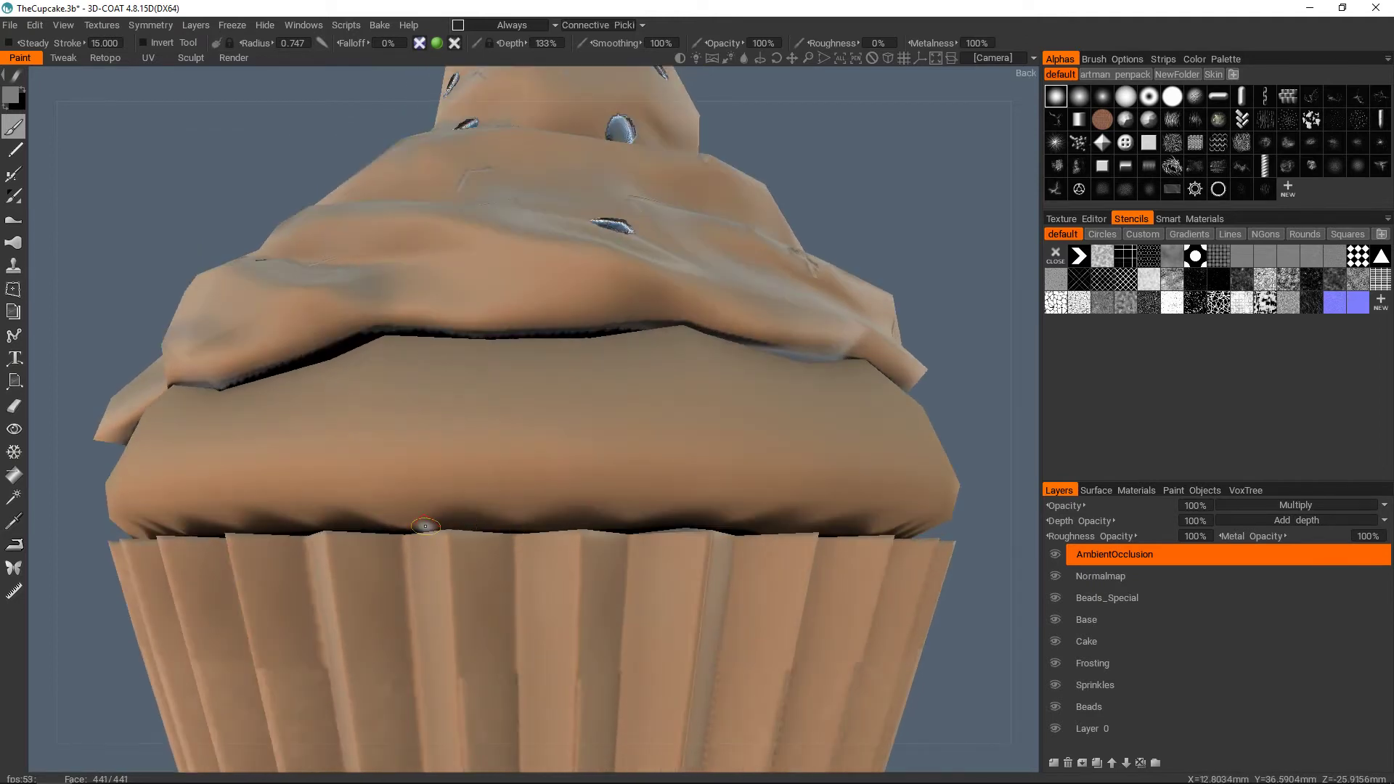
scroll(566, 499, "down", 4)
scroll(567, 499, "down", 8)
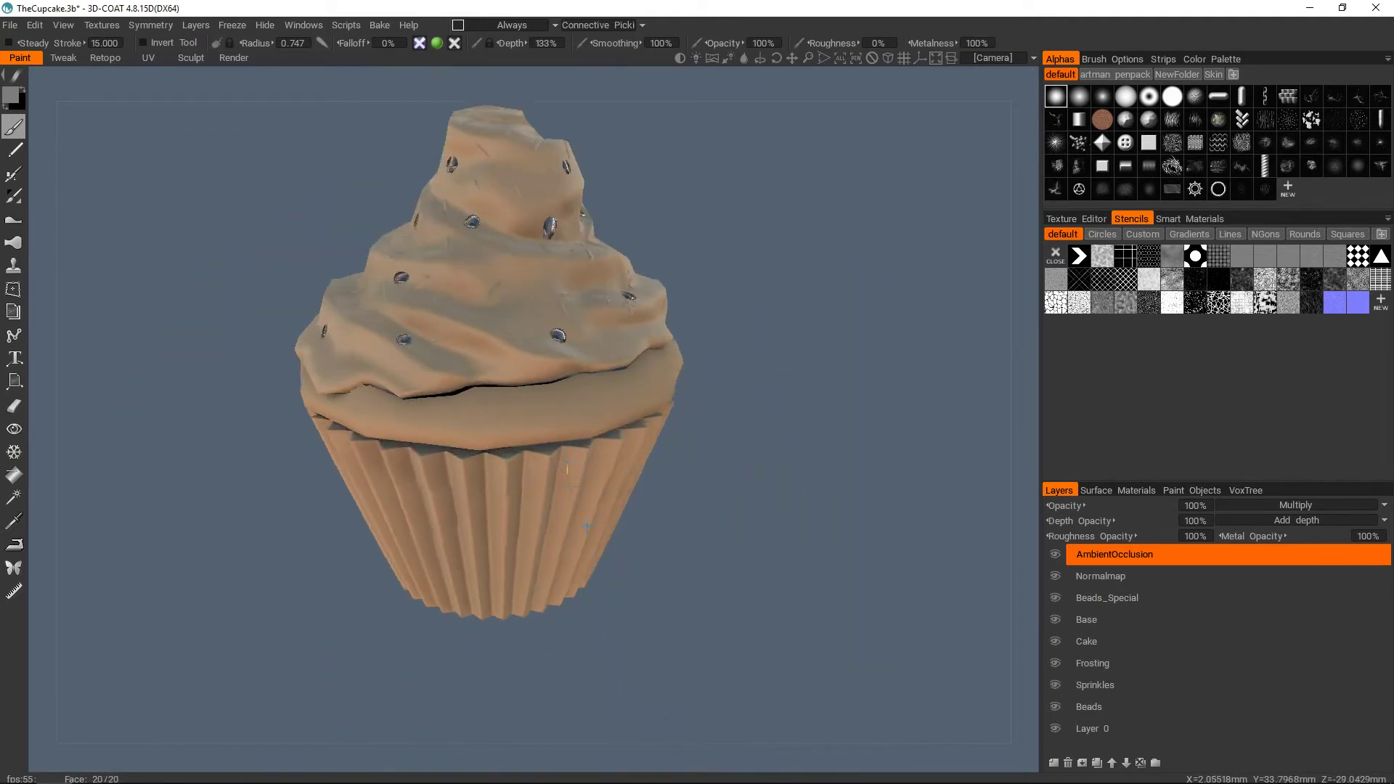
scroll(585, 494, "up", 5)
scroll(560, 486, "down", 3)
scroll(560, 486, "up", 2)
middle_click_drag(560, 485, 560, 460)
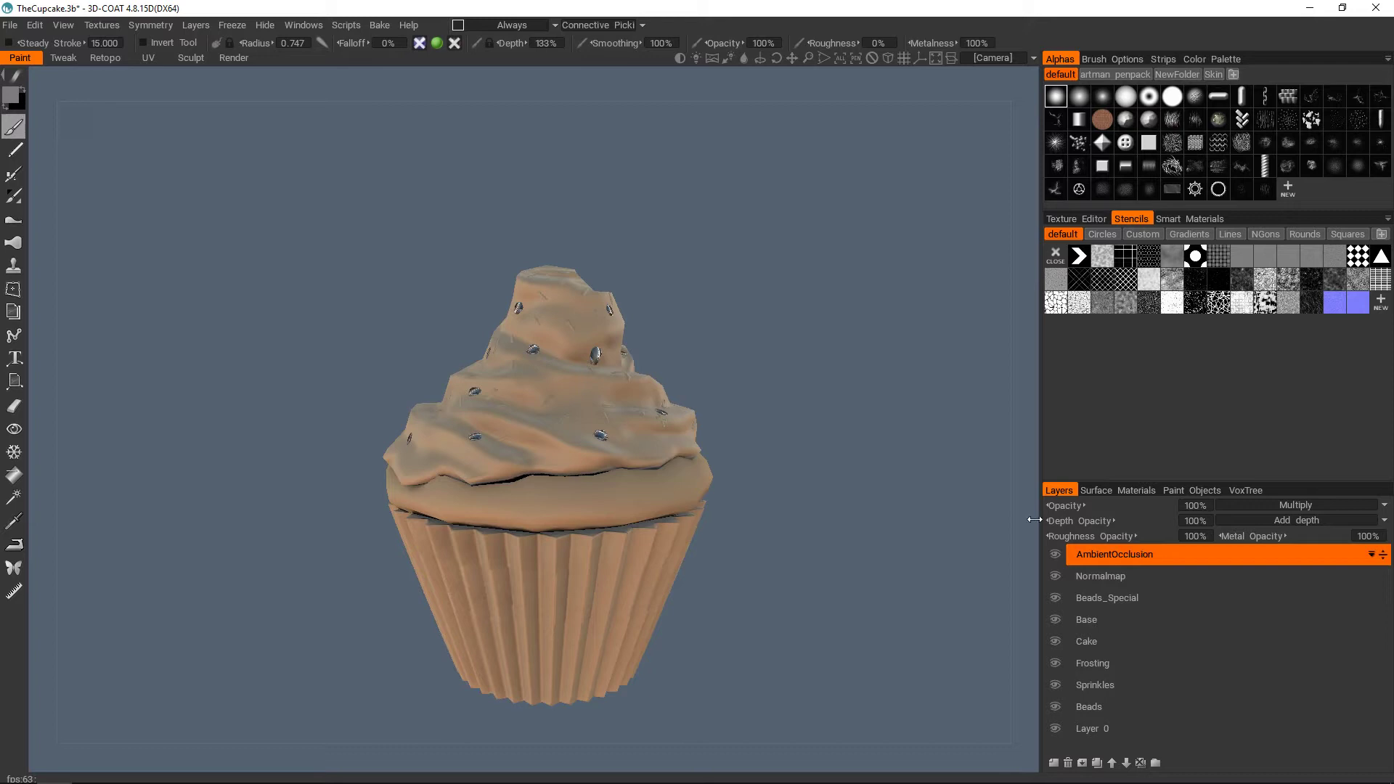
scroll(643, 508, "up", 3)
middle_click_drag(846, 531, 855, 484)
scroll(854, 484, "up", 1)
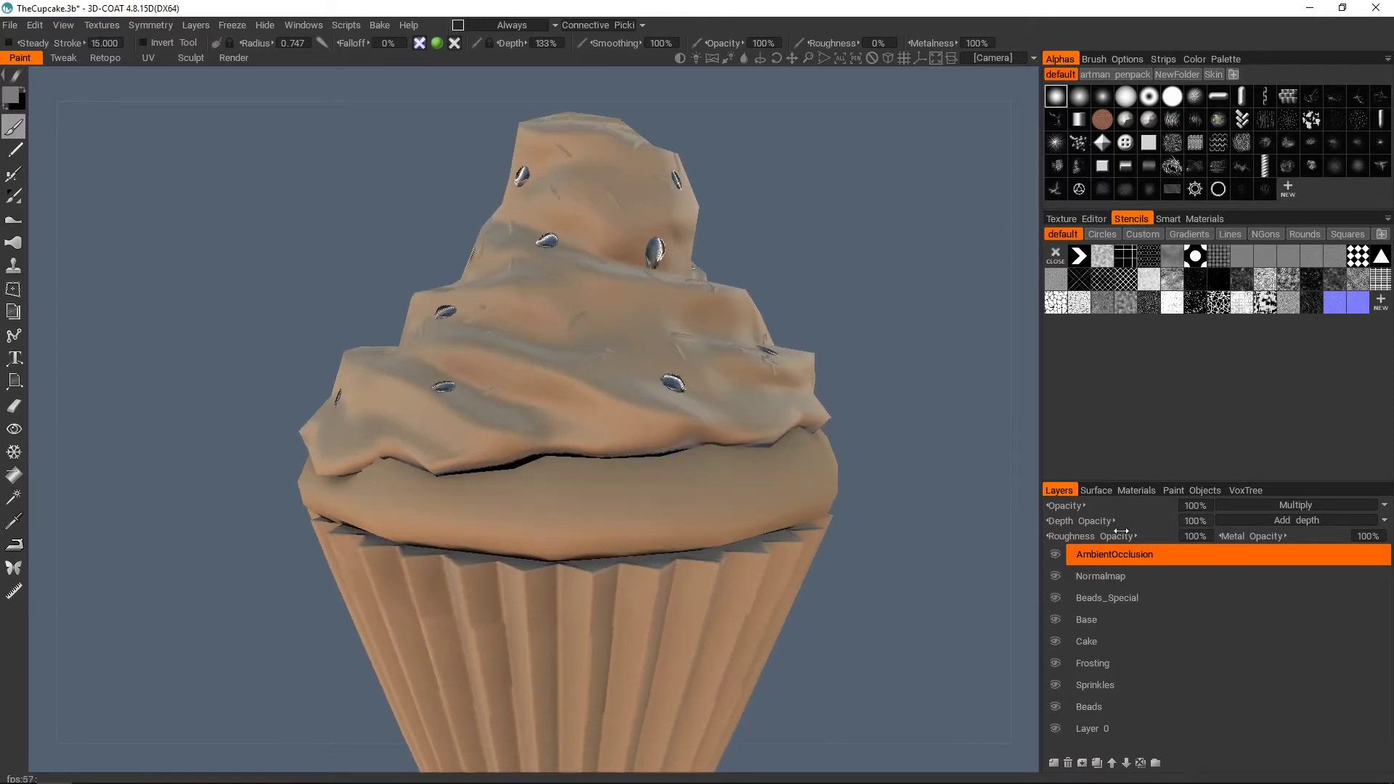
- Set the AmbientOcclusion layer's opacity to 35% and check the softened shading along the frosting and cake edges
left_click(1191, 508)
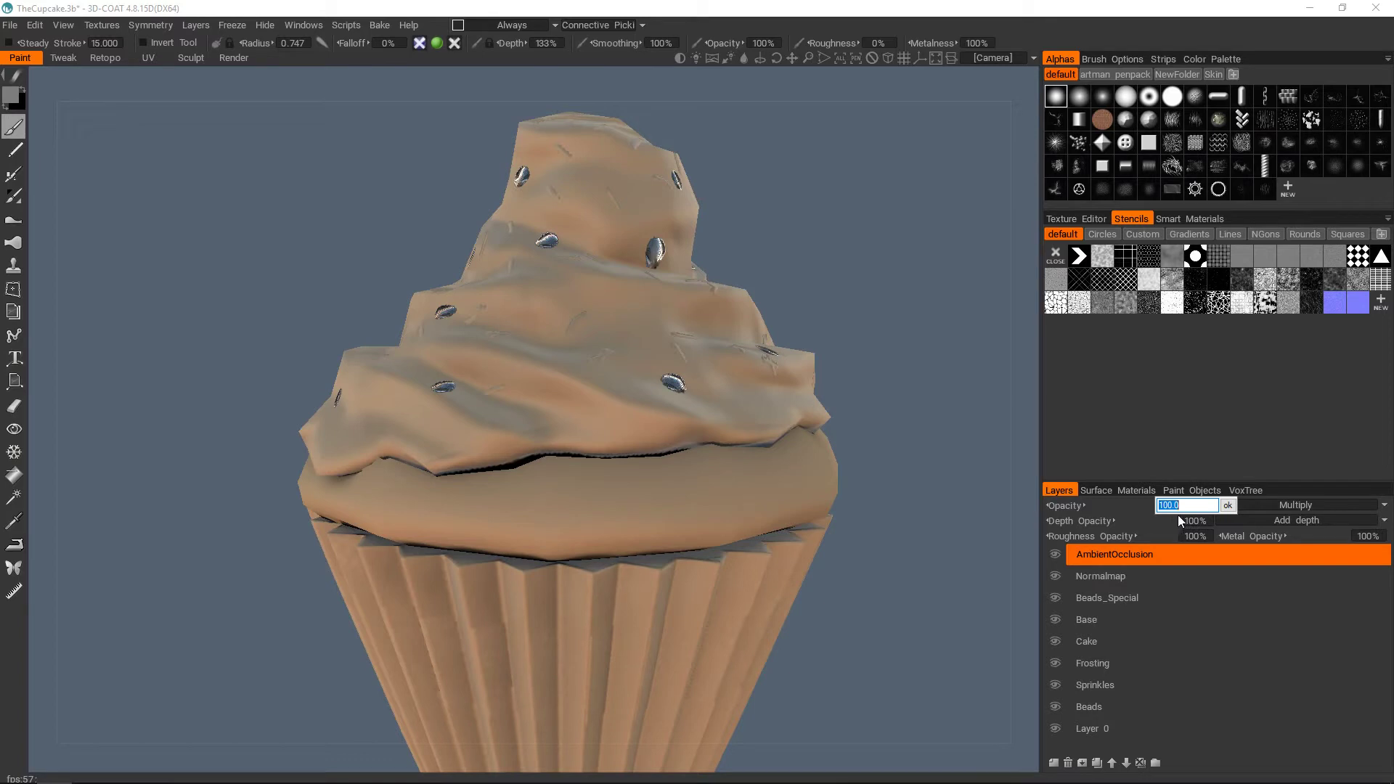
left_click(1226, 506)
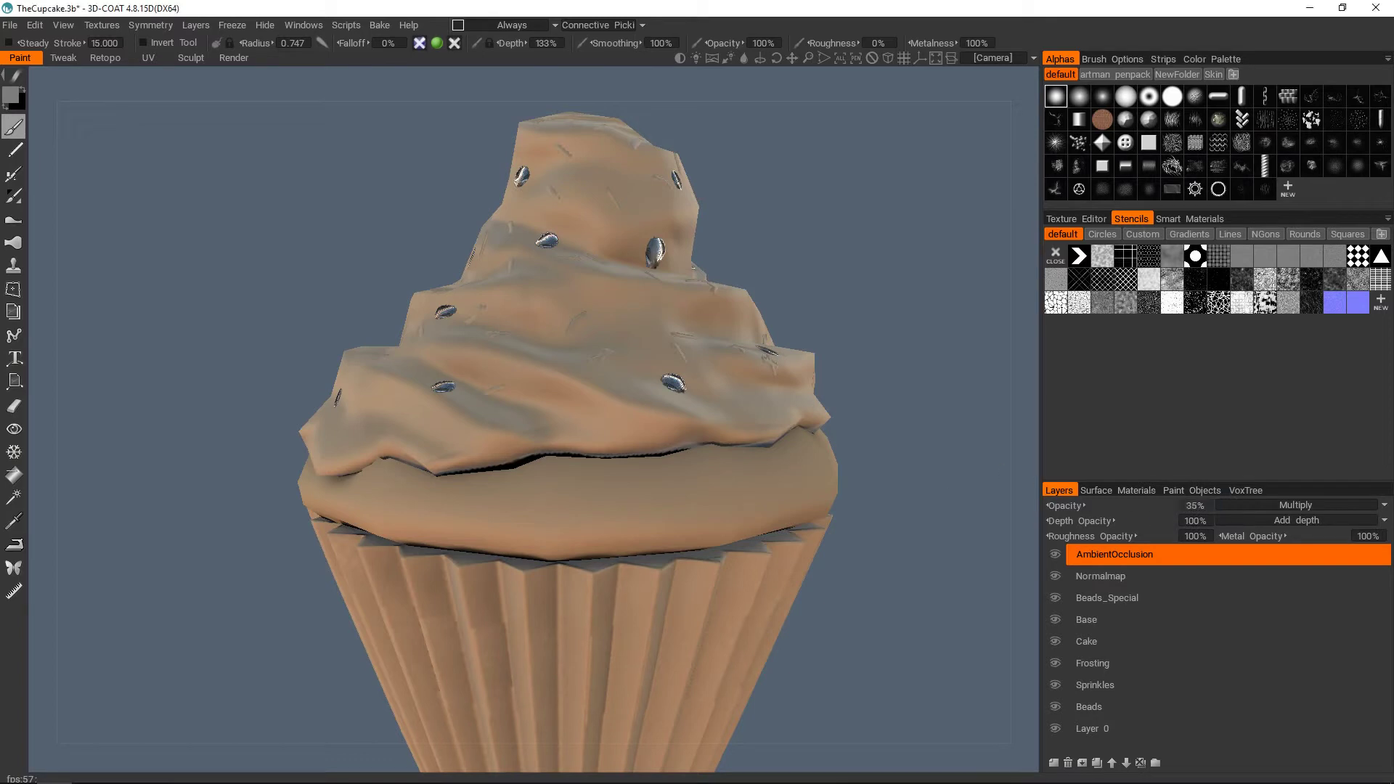
mouse_move(693, 469)
left_mouse_down("alt")
mouse_move(684, 407)
mouse_move(677, 447)
mouse_move(691, 460)
mouse_move(667, 465)
mouse_move(658, 449)
mouse_move(673, 440)
mouse_move(687, 490)
mouse_move(671, 465)
left_mouse_up("alt")
scroll(683, 449, "up", 3)
scroll(690, 467, "down", 3)
scroll(669, 464, "up", 4)
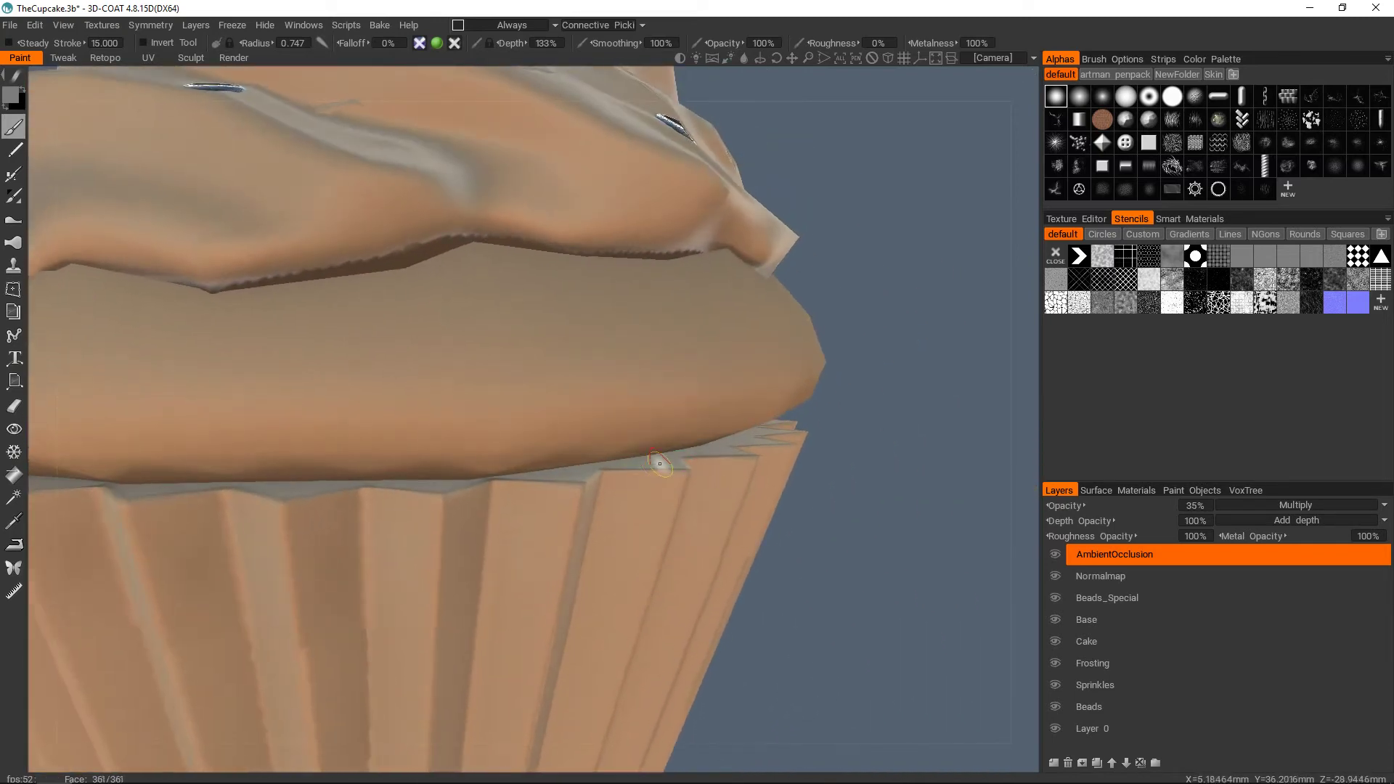
left_click_drag(711, 471, 614, 451, "alt")
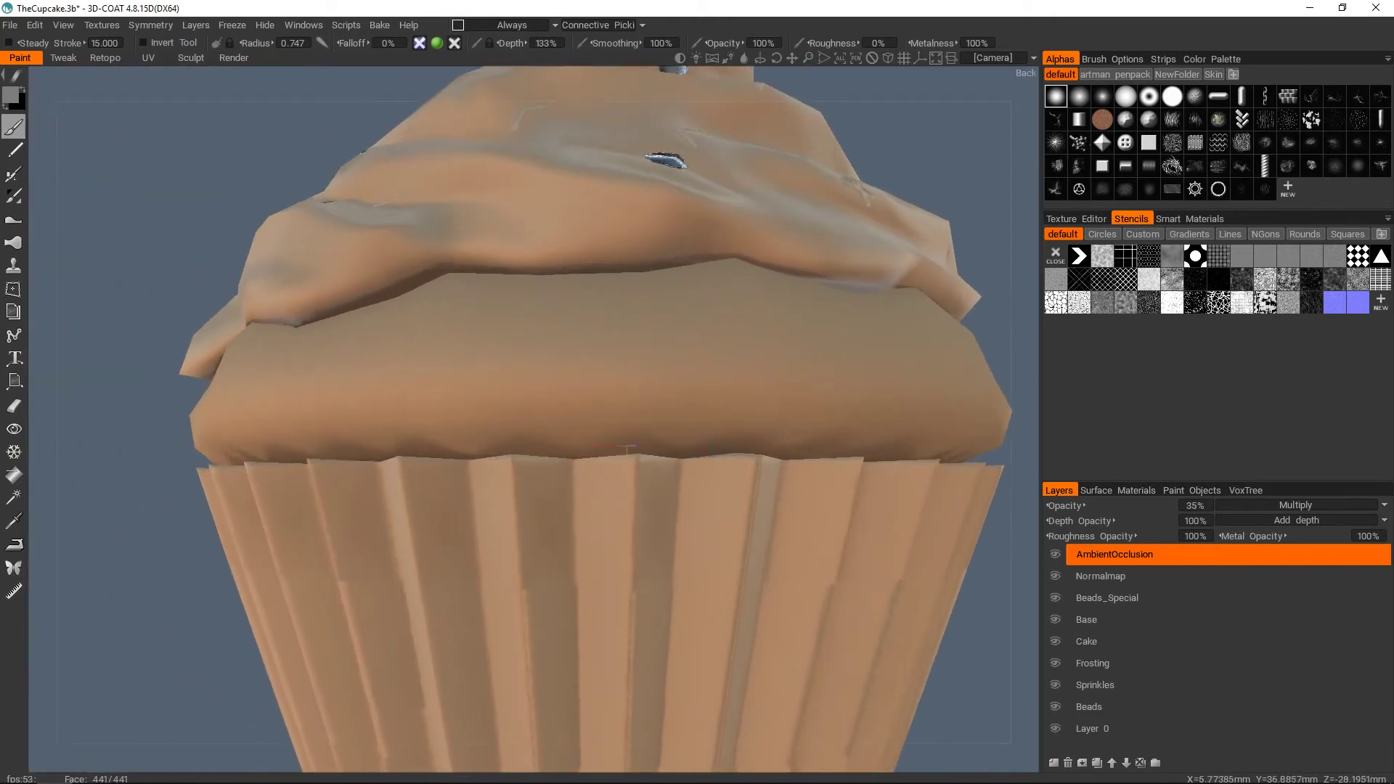
- Enlarge the brush radius to about 2.37 and enable mirror symmetry on the X and Z axes
mouse_move(614, 451)
right_mouse_down()
mouse_move(679, 452)
mouse_move(663, 452)
right_mouse_up()
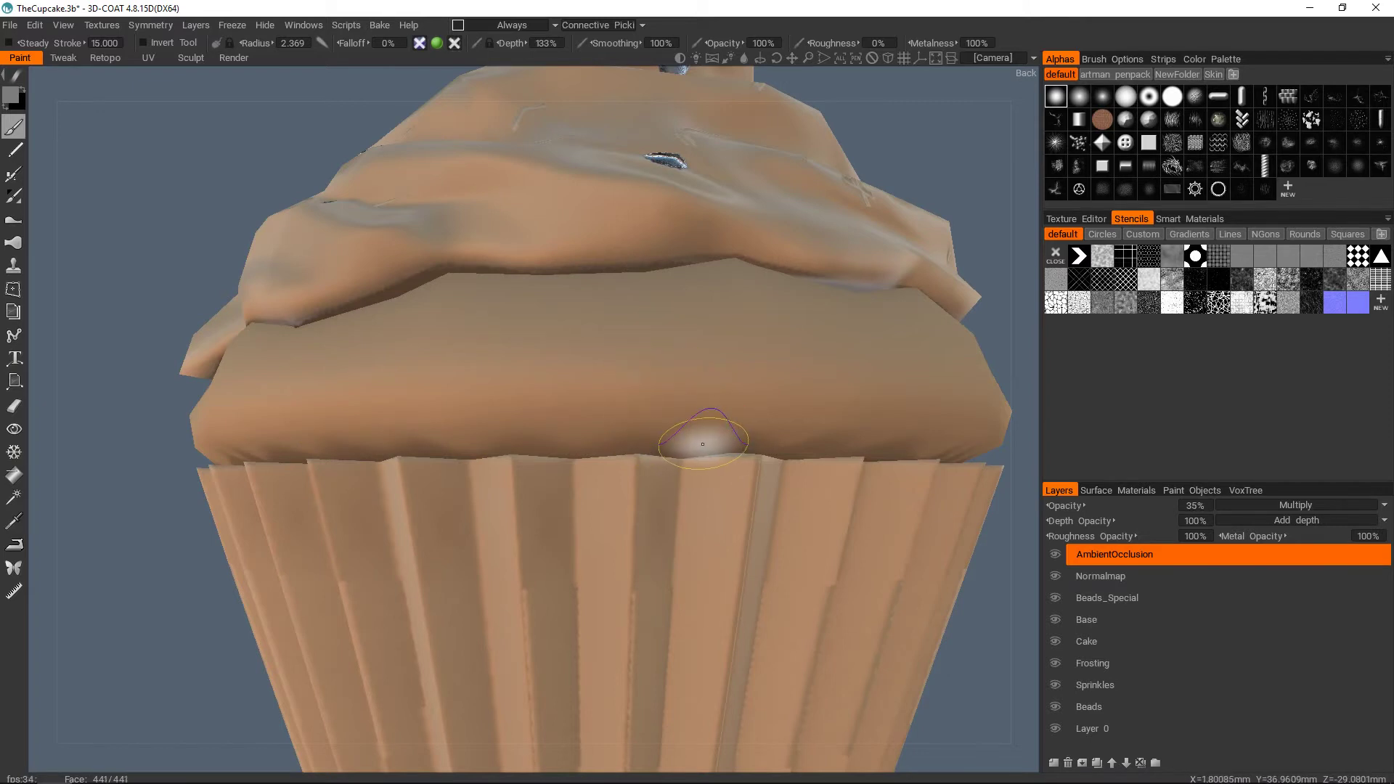
middle_click_drag(680, 440, 673, 456)
key("s")
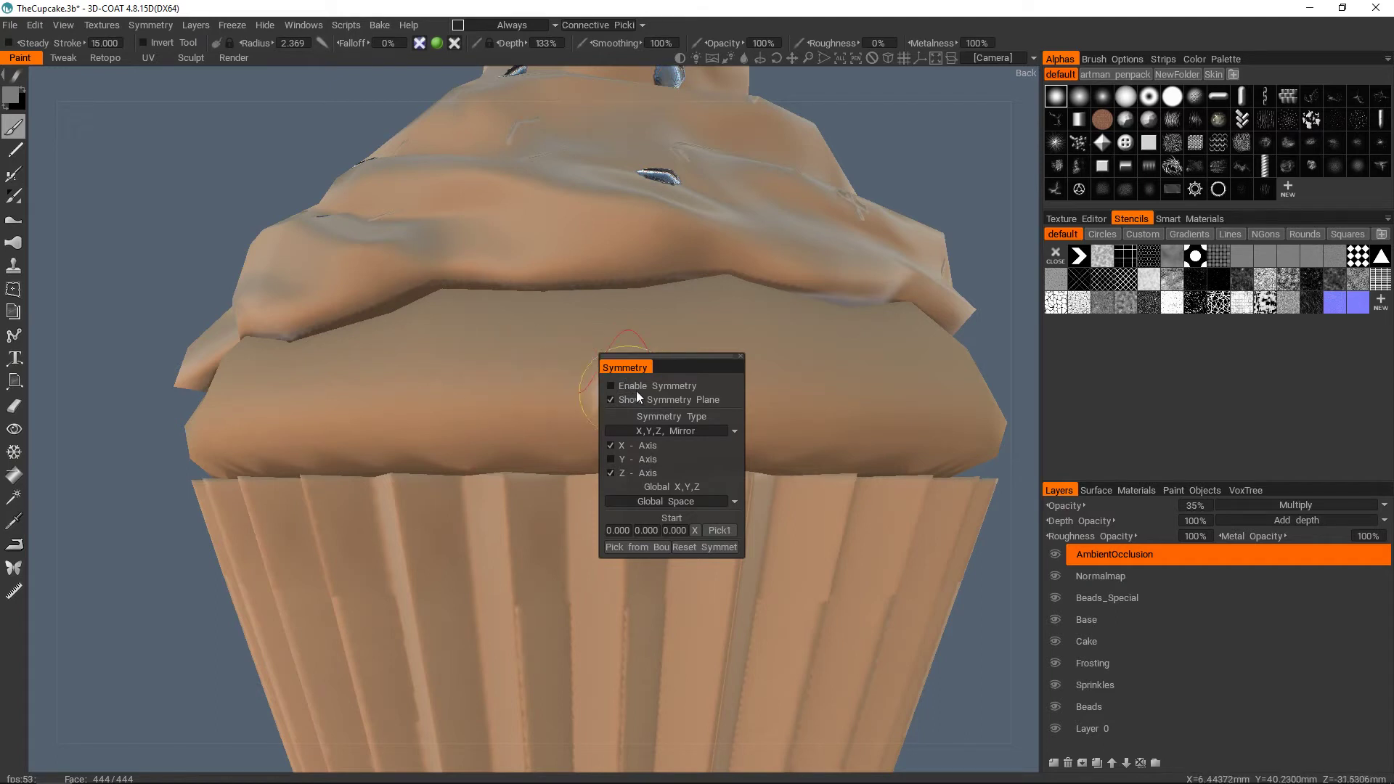
left_click(616, 386)
- Smooth the occlusion shading along the cake's lower edge just above the wrapper, working around the cupcake
mouse_move(467, 404)
right_mouse_down()
mouse_move(703, 386)
mouse_move(726, 400)
right_mouse_up()
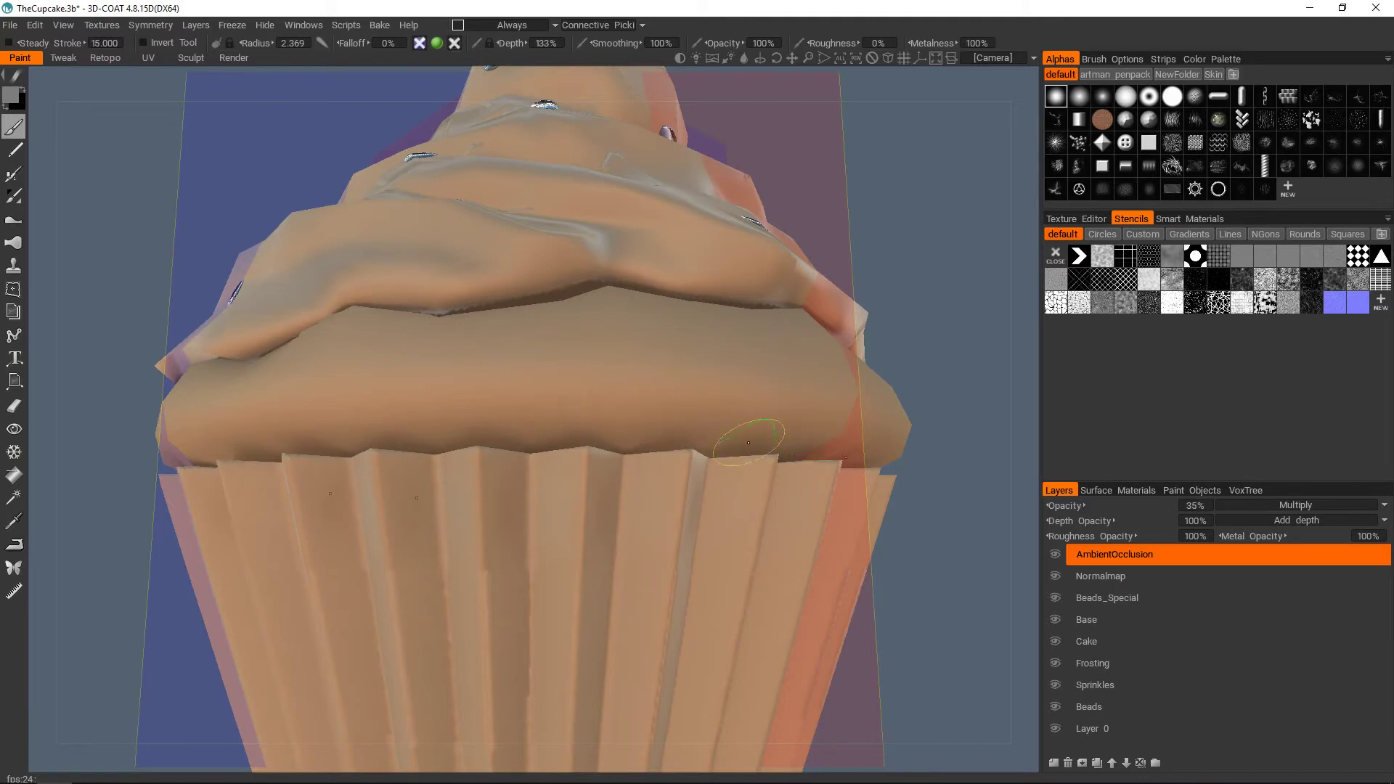
middle_click_drag(377, 427, 623, 421, "alt")
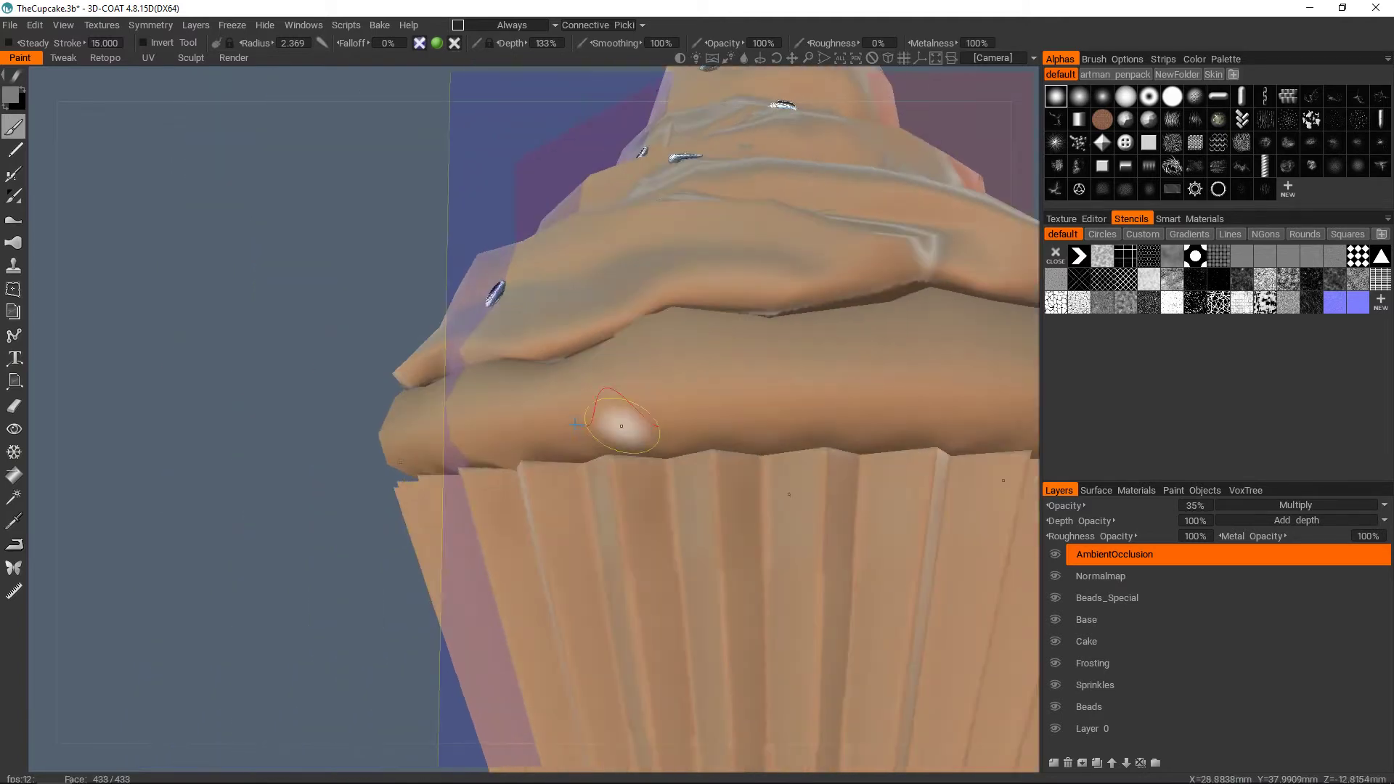
left_click_drag(622, 421, 668, 422, "alt")
left_click_drag(562, 454, 565, 447)
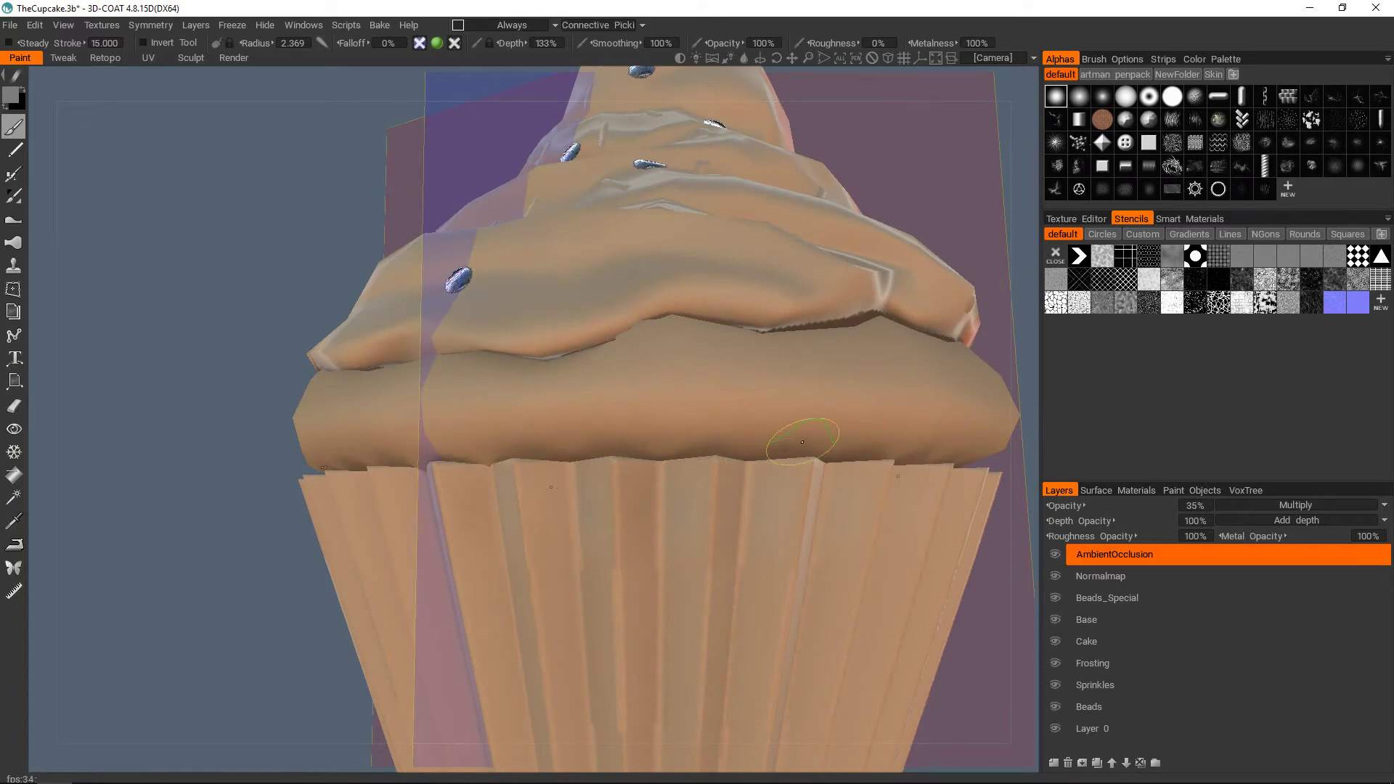
left_click_drag(865, 450, 663, 443, "alt")
scroll(622, 457, "up", 3)
scroll(638, 450, "down", 3)
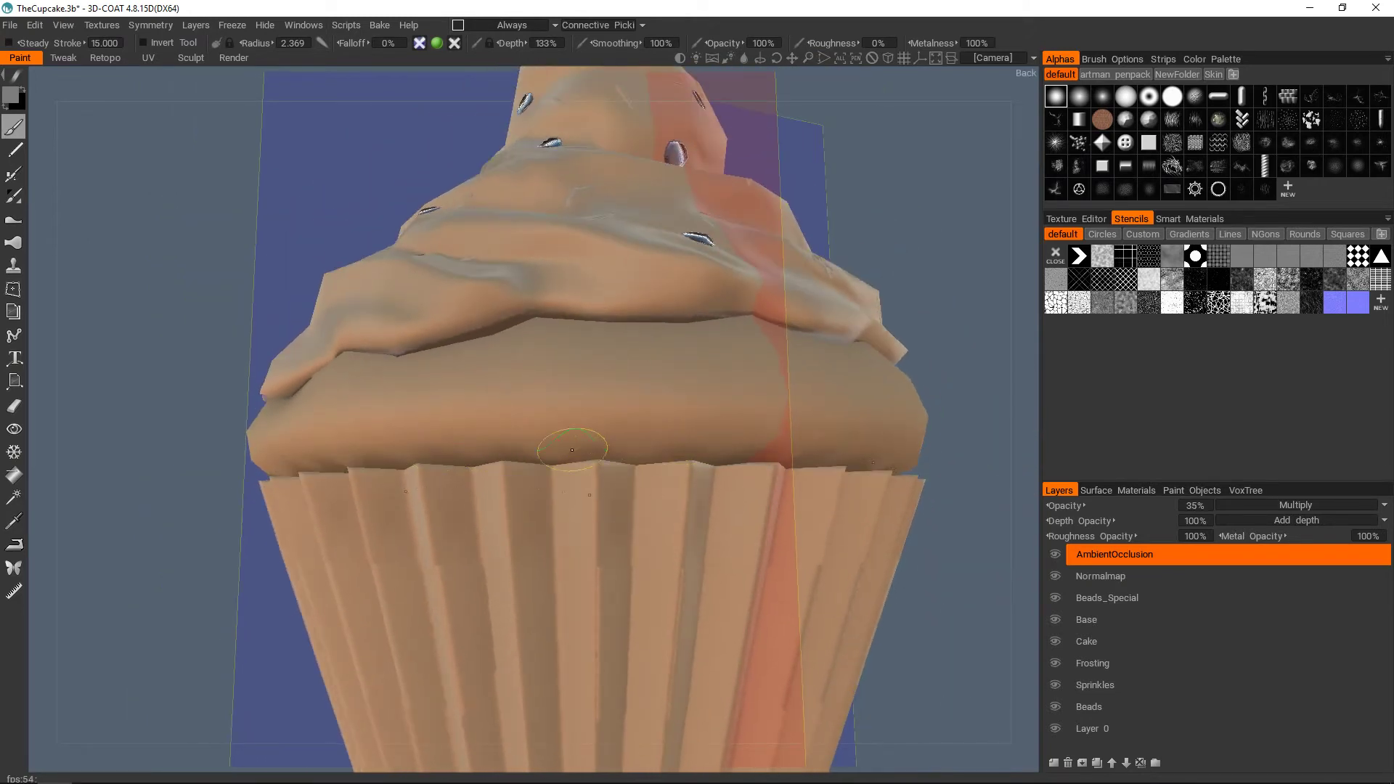
- Turn off mirror symmetry and check the whole cupcake without the symmetry planes
scroll(512, 418, "down", 4)
left_click_drag(516, 411, 562, 381, "alt")
key("s")
left_click(561, 372)
middle_click_drag(708, 355, 728, 379, "alt")
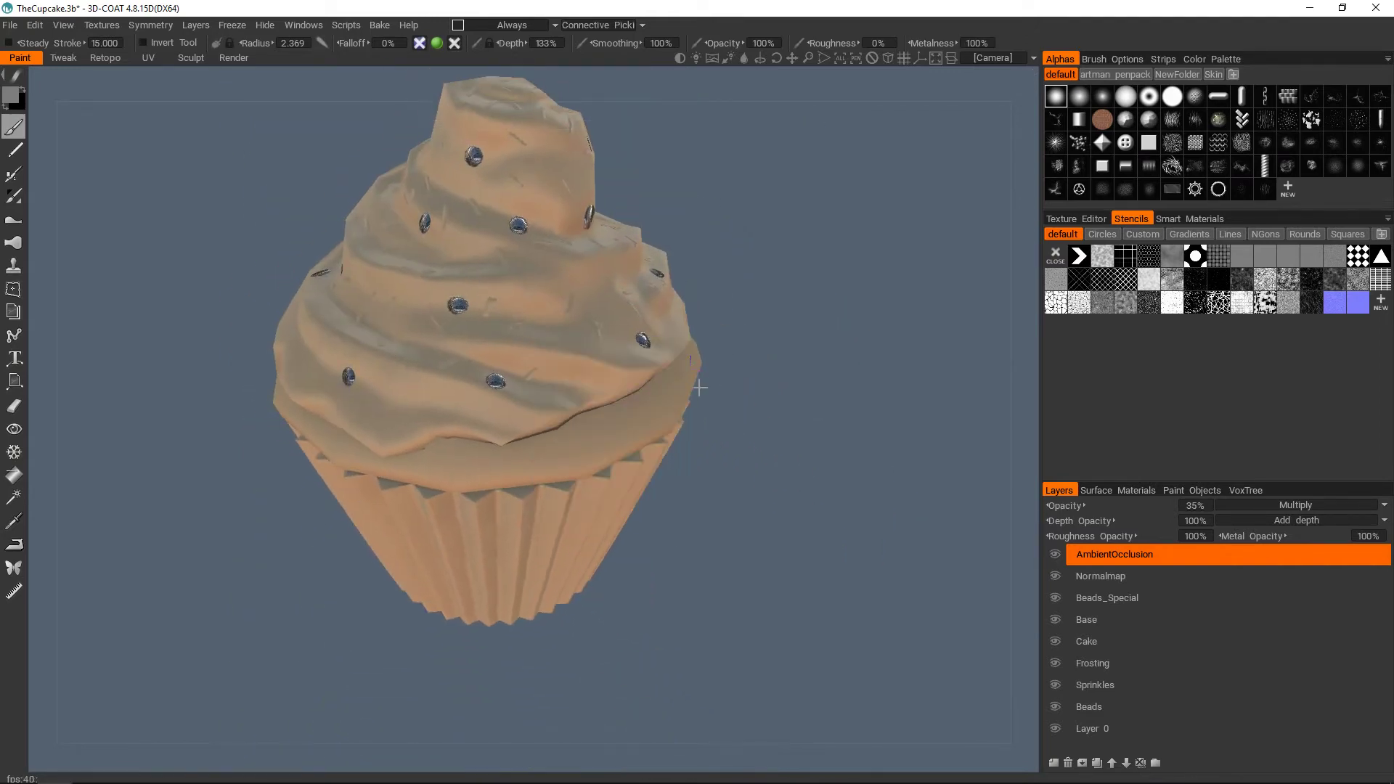
- Toggle the AmbientOcclusion layer's visibility to compare the shading beneath the frosting's lower edge
scroll(728, 378, "up", 5)
left_click_drag(727, 378, 675, 425, "alt")
left_click_drag(557, 401, 597, 429, "alt")
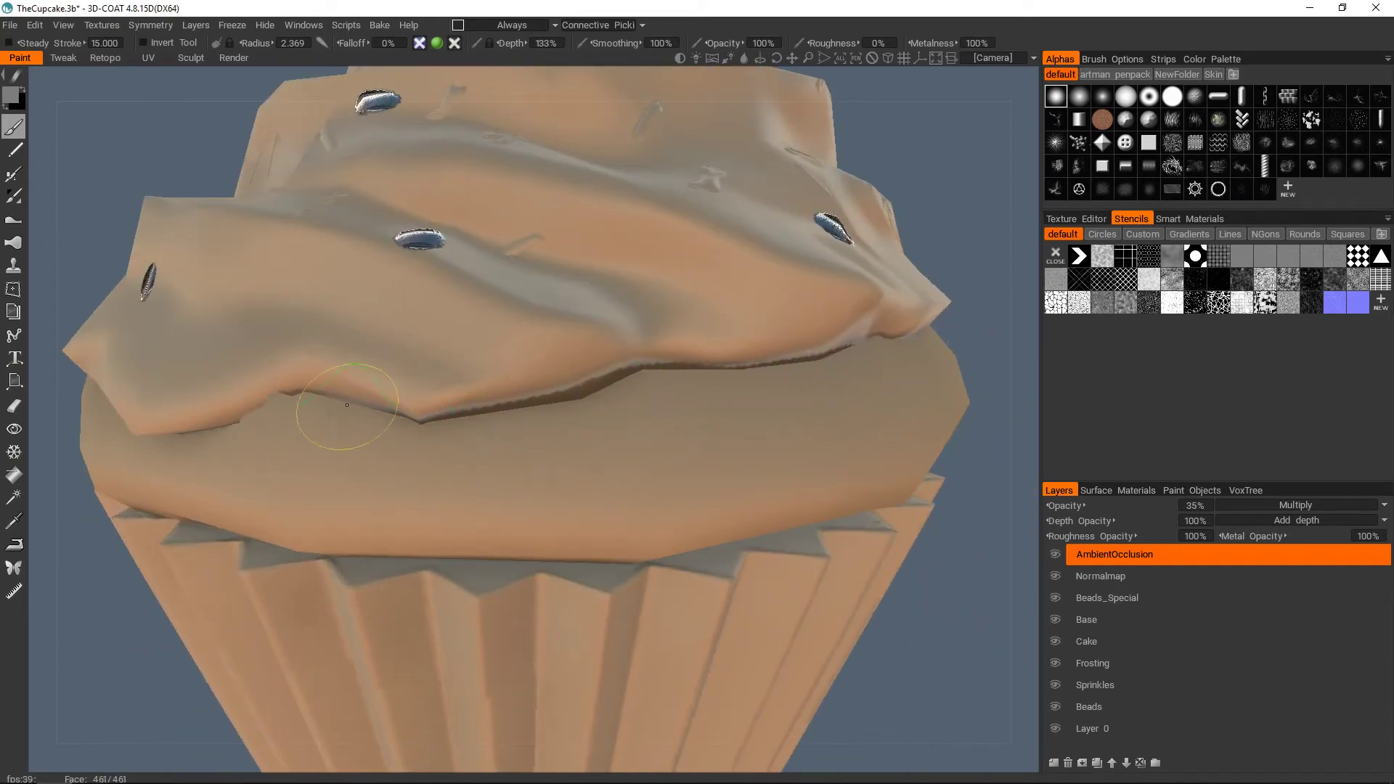
mouse_move(772, 389)
left_mouse_down("alt")
mouse_move(579, 386)
mouse_move(581, 350)
left_mouse_up("alt")
scroll(581, 351, "down", 3)
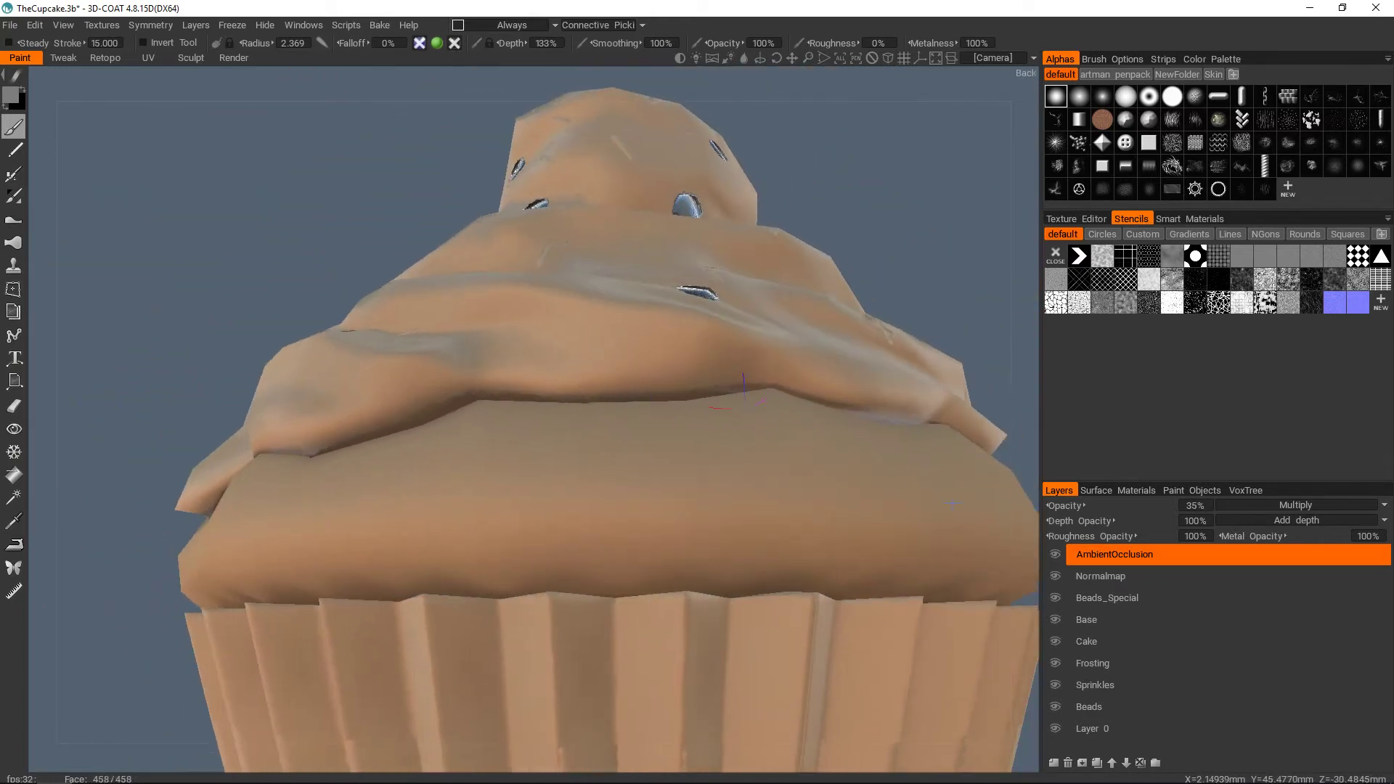
left_click(1056, 555)
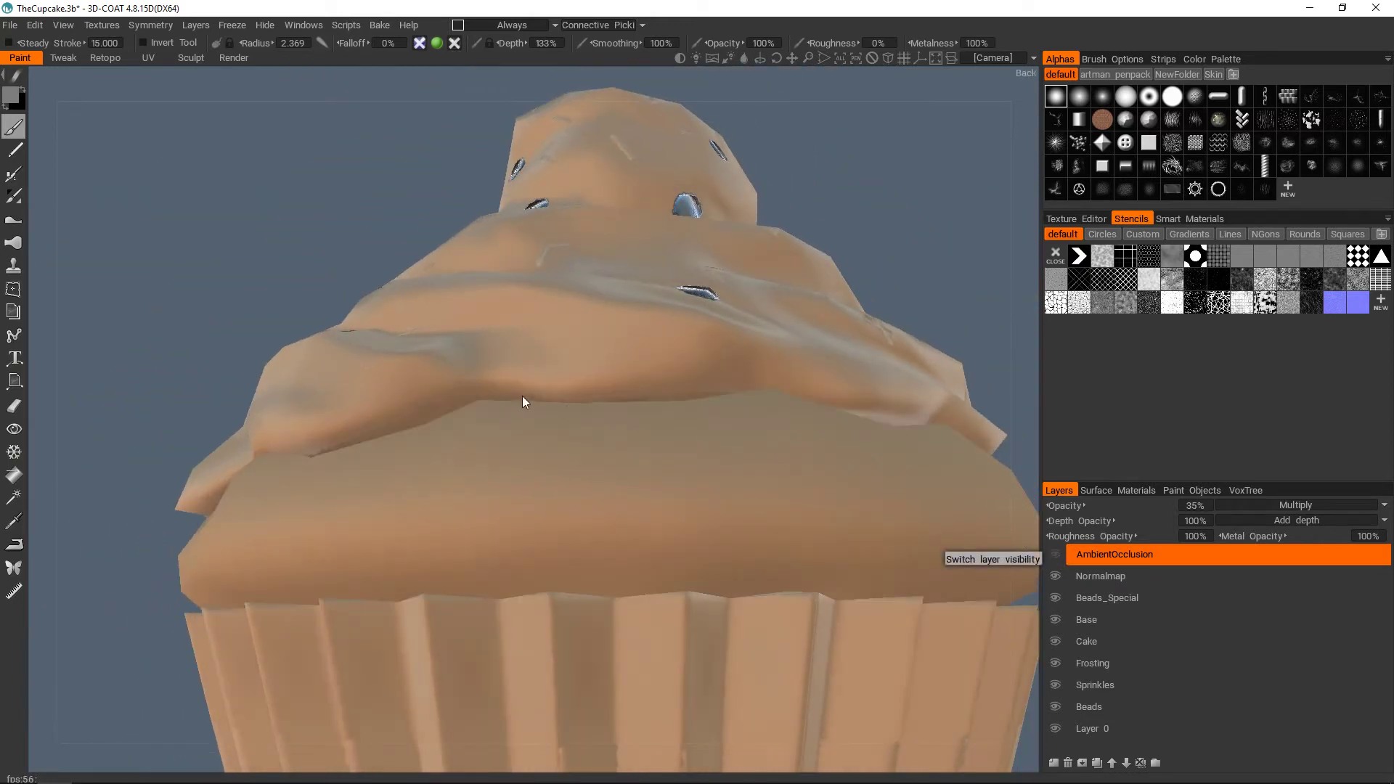
scroll(559, 363, "up", 5)
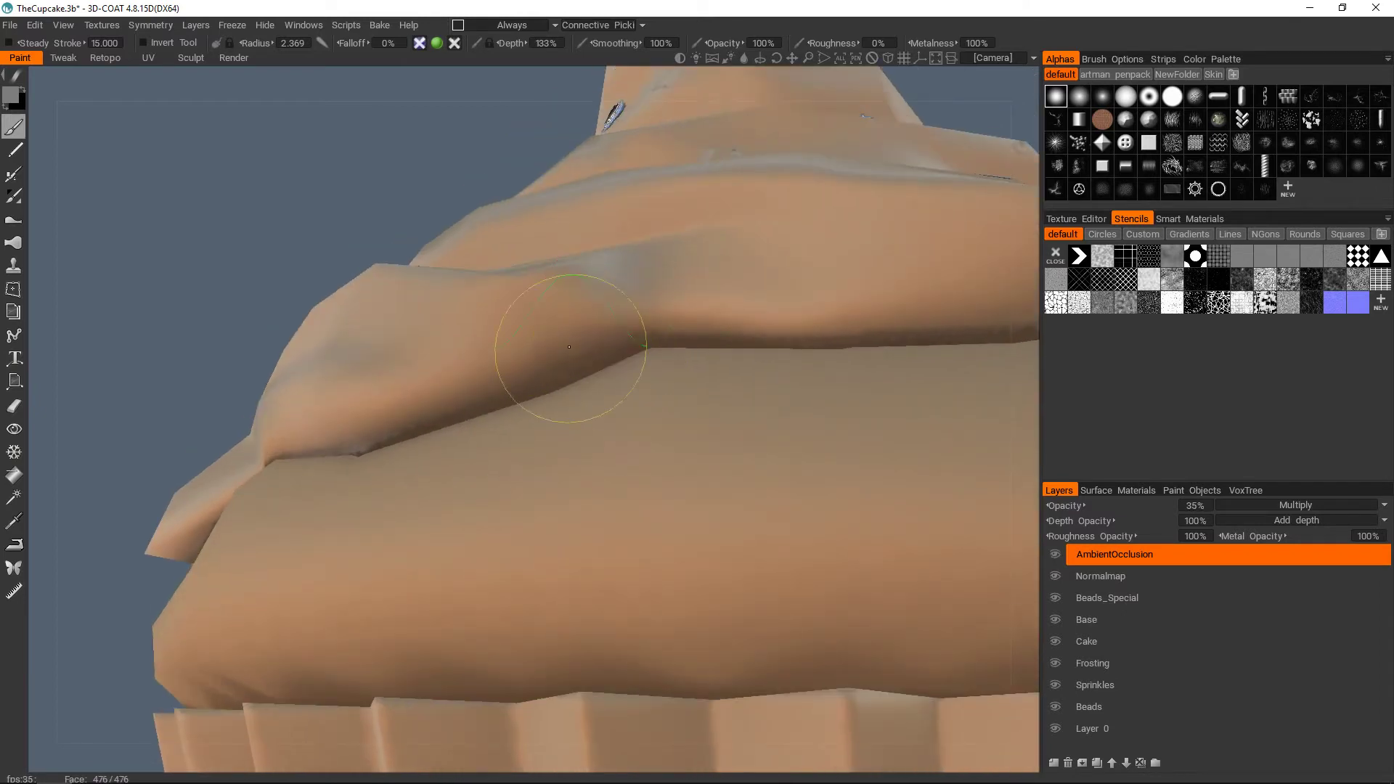
- Smooth the occlusion shading where the frosting meets the cake, enlarging the brush radius to about 4.14
mouse_move(383, 425)
left_mouse_down("shift")
mouse_move(629, 336)
mouse_move(850, 349)
mouse_move(977, 333)
mouse_move(566, 379)
mouse_move(520, 411)
mouse_move(705, 399)
mouse_move(893, 447)
left_mouse_up("shift")
right_click_drag(893, 447, 821, 437, "alt")
left_click_drag(733, 466, 539, 449, "alt")
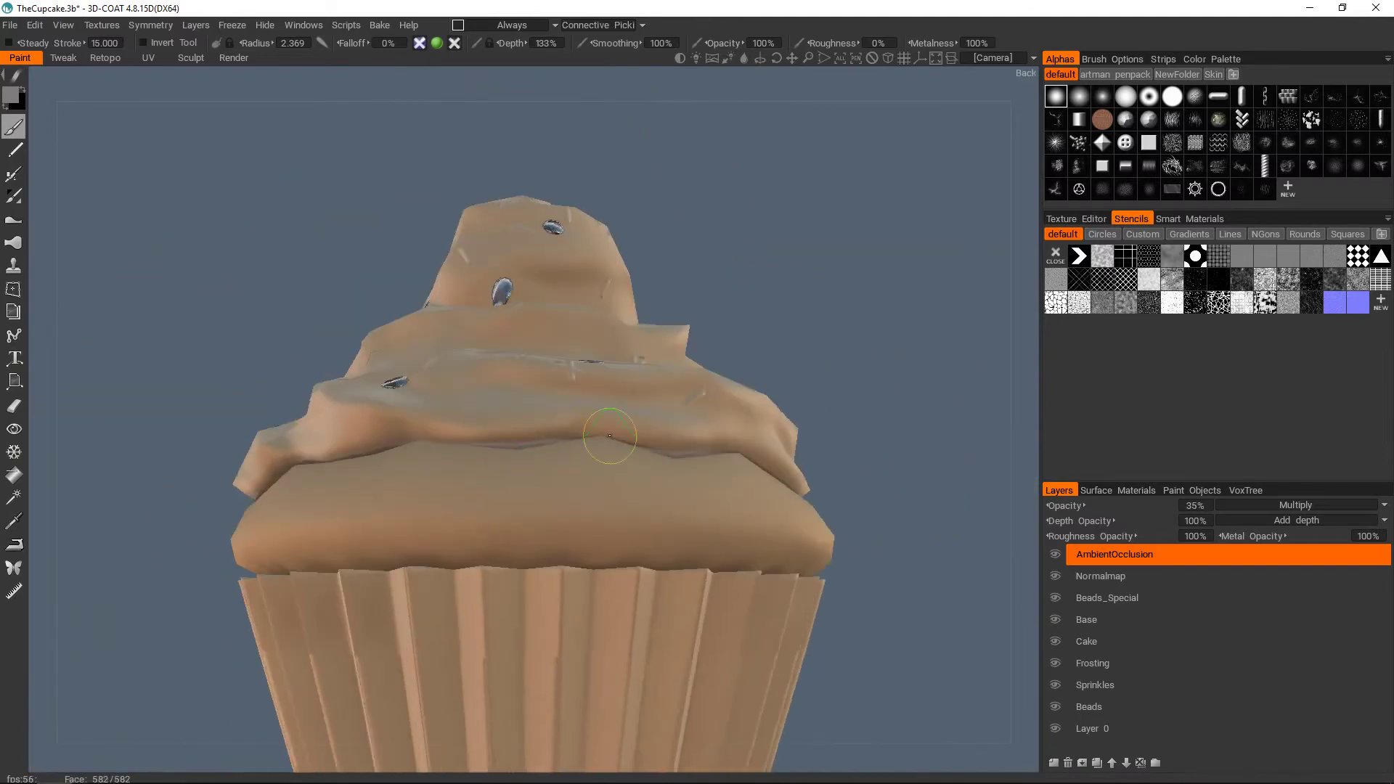
left_click_drag(654, 392, 610, 479, "alt")
left_click_drag(697, 494, 614, 442, "alt")
mouse_move(613, 441)
middle_mouse_down()
mouse_move(632, 451)
mouse_move(621, 457)
middle_mouse_up()
left_click_drag(752, 447, 857, 482, "alt")
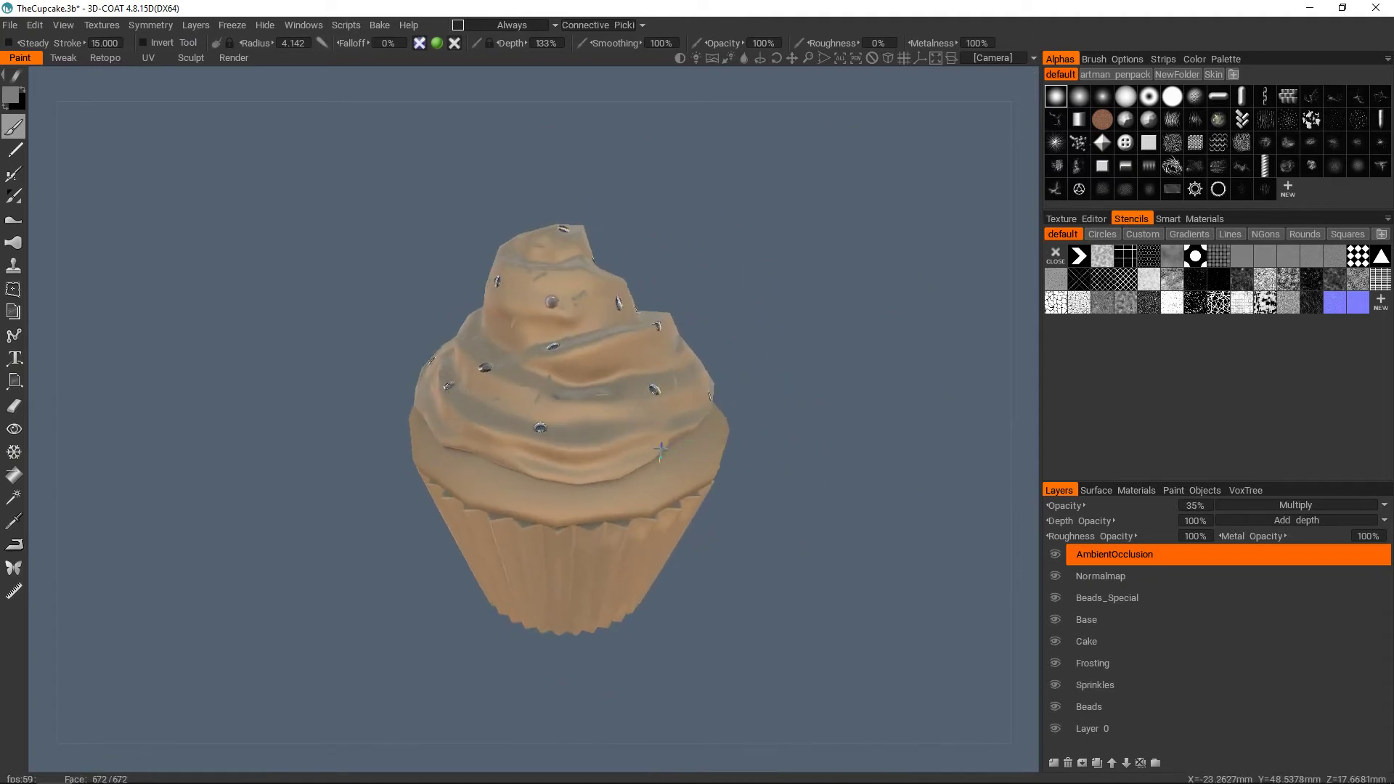
- Raise the AmbientOcclusion layer's opacity to 100% for comparison and return it to 35%
left_click(1202, 502)
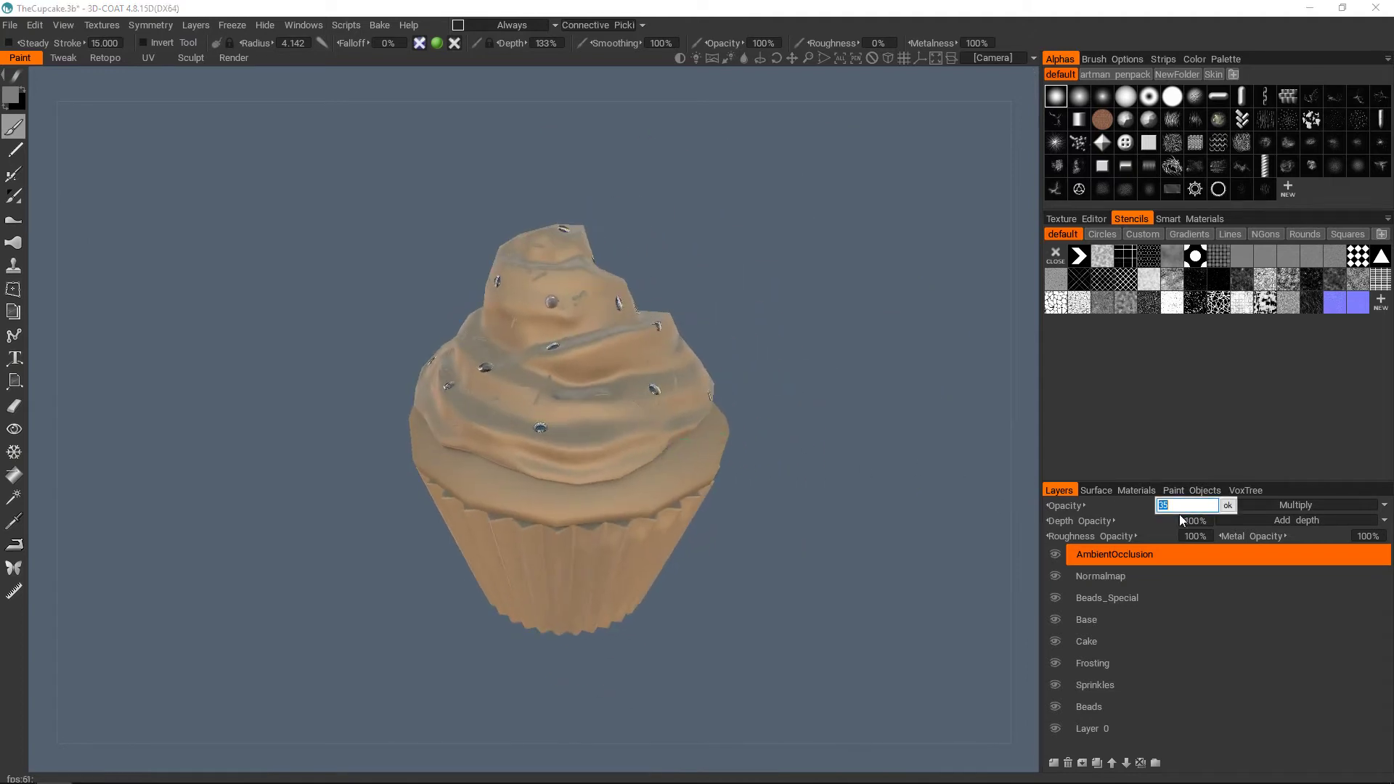
type("100")
key("Return")
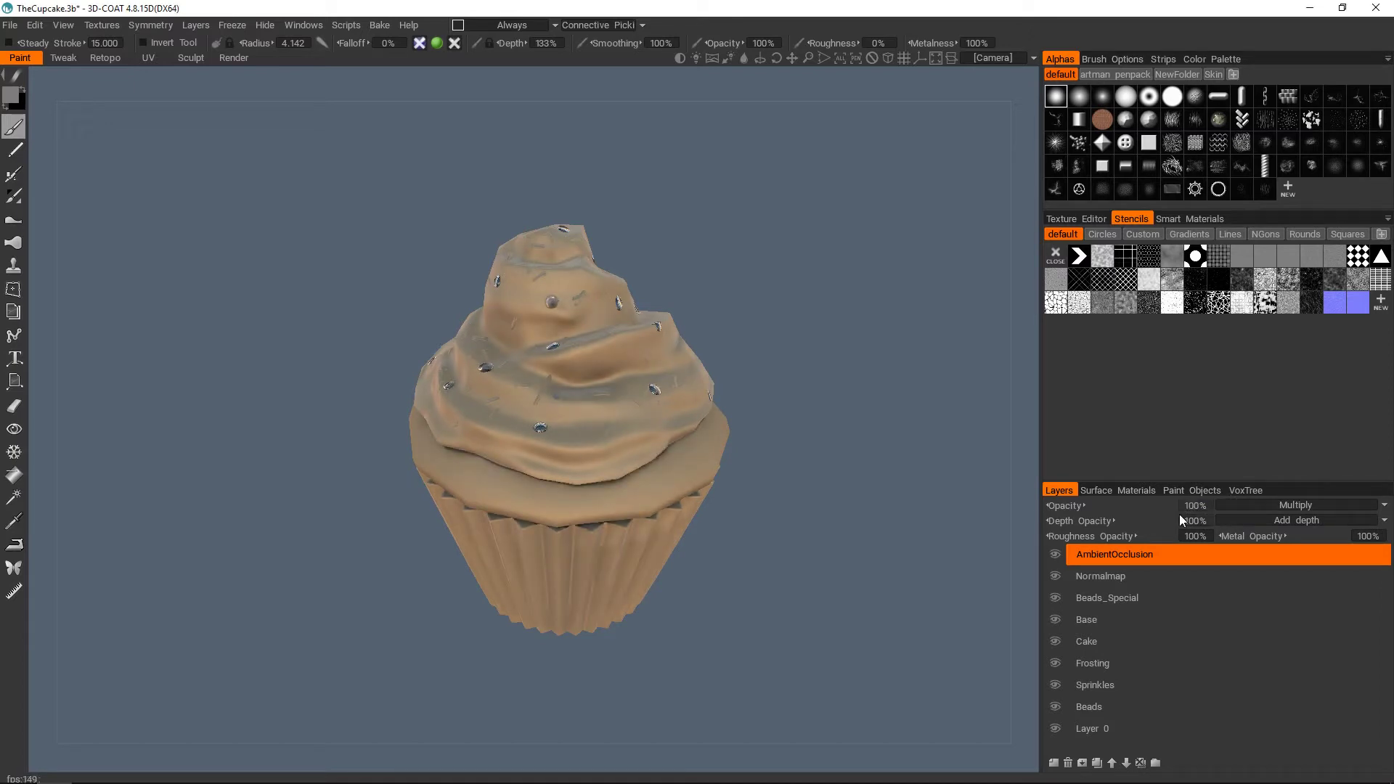
left_click(1194, 505)
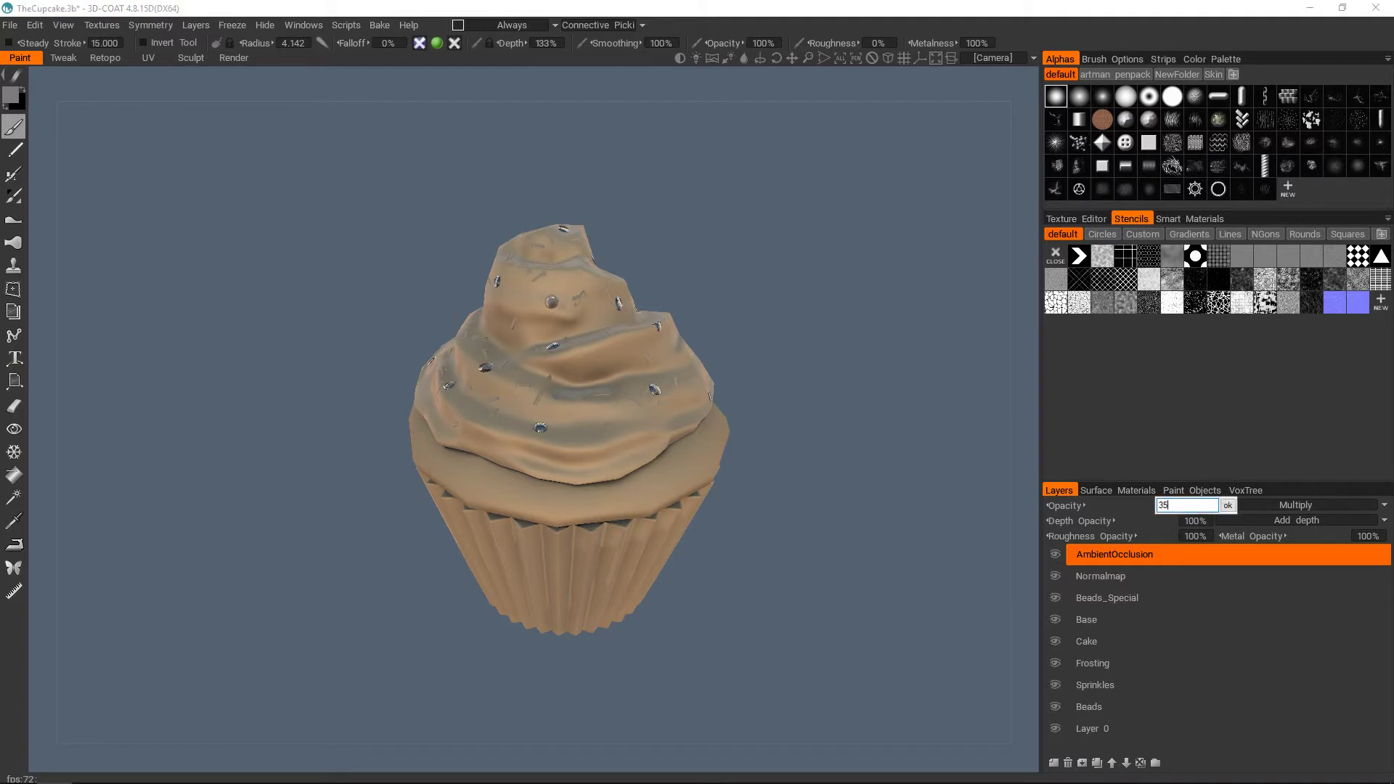
key("Return")
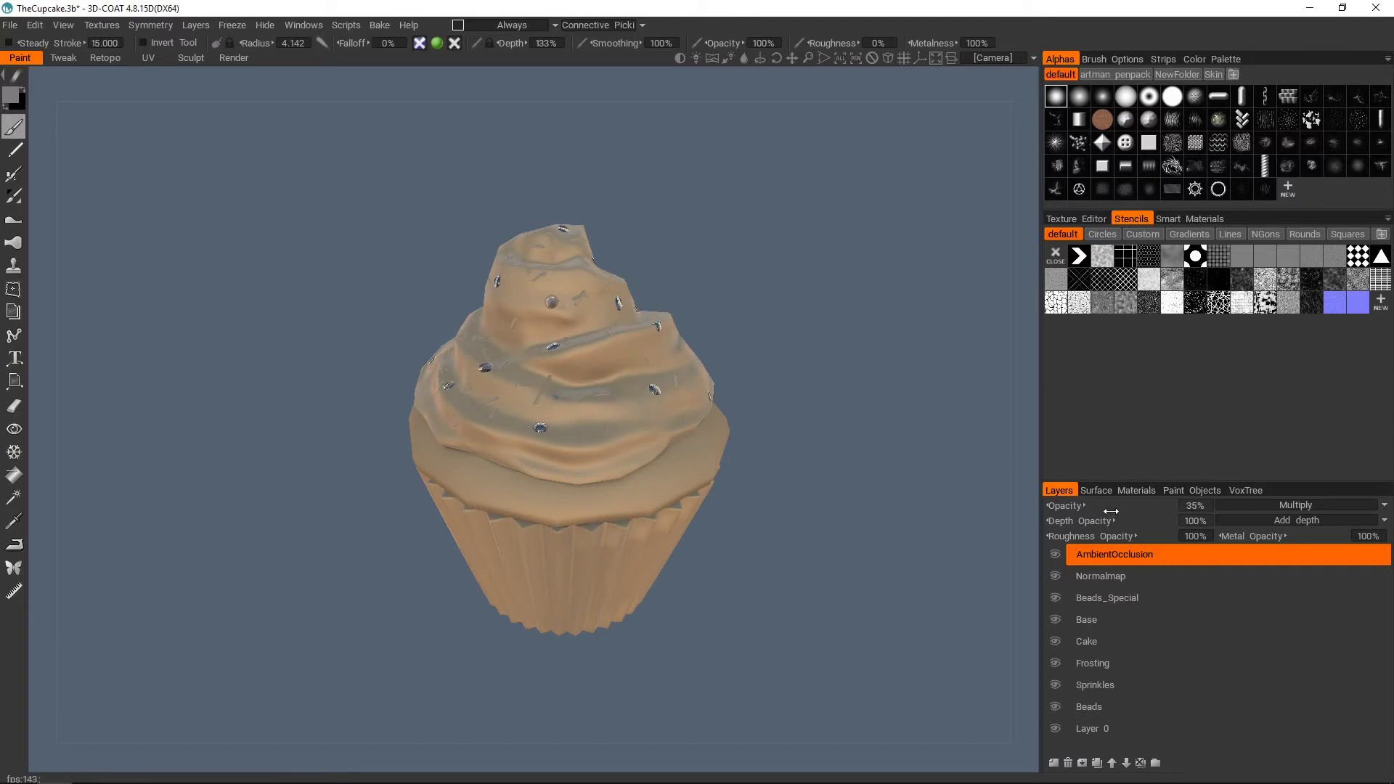
- Examine the textured cupcake from several sides and distances, checking the beads, frosting folds and wrapper shading
middle_click_drag(599, 487, 607, 497)
scroll(607, 497, "down", 3)
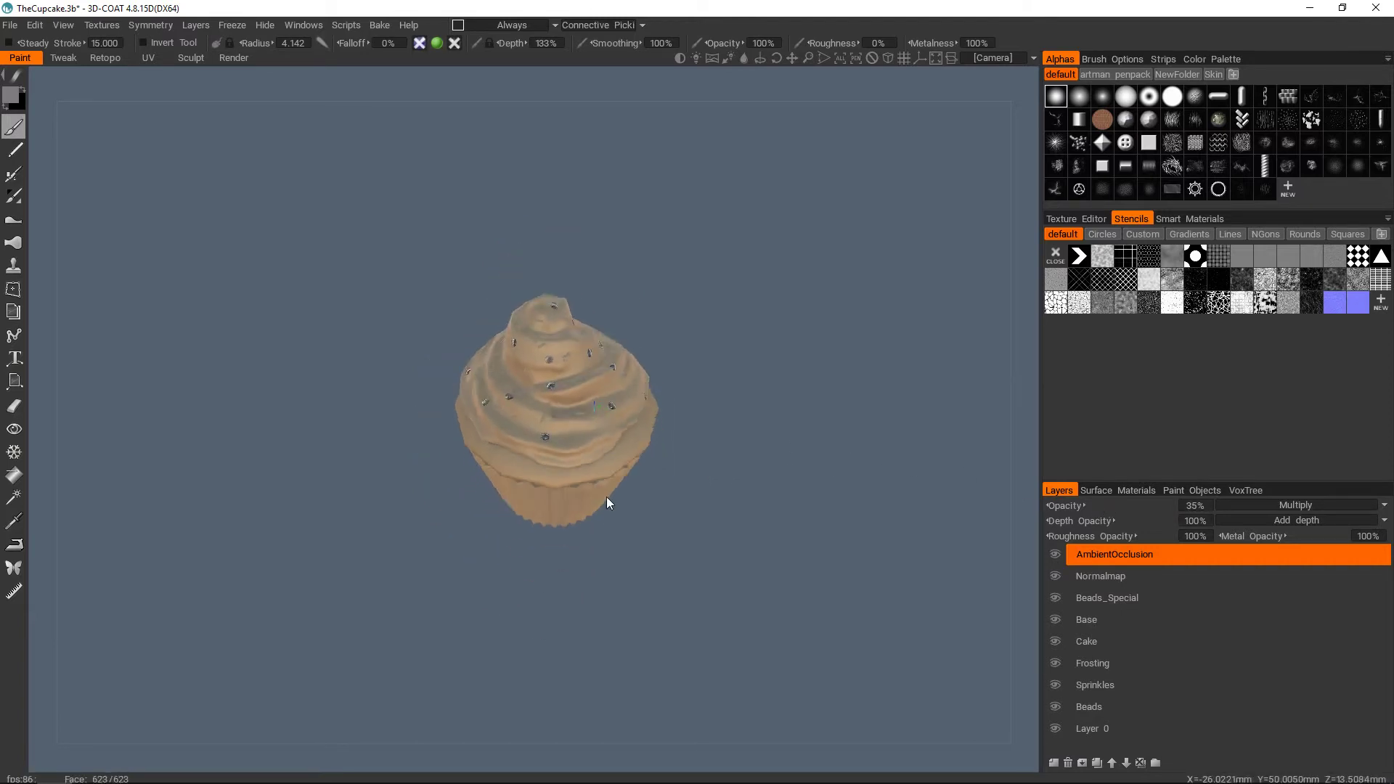
left_click_drag(607, 497, 604, 469)
middle_click_drag(603, 470, 614, 507)
scroll(614, 506, "up", 2)
left_click_drag(618, 639, 636, 527)
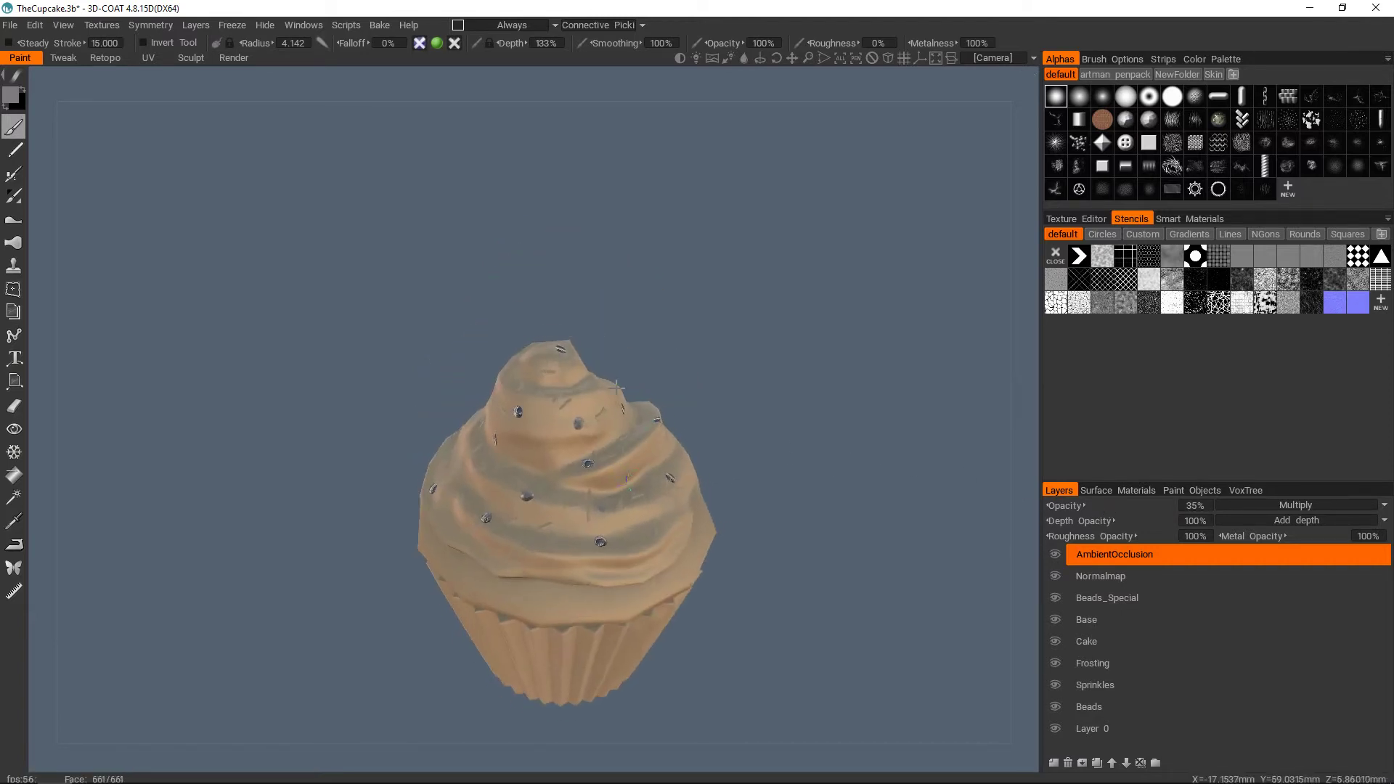
middle_click_drag(636, 527, 633, 411)
scroll(633, 411, "up", 2)
left_click_drag(633, 411, 610, 386, "alt")
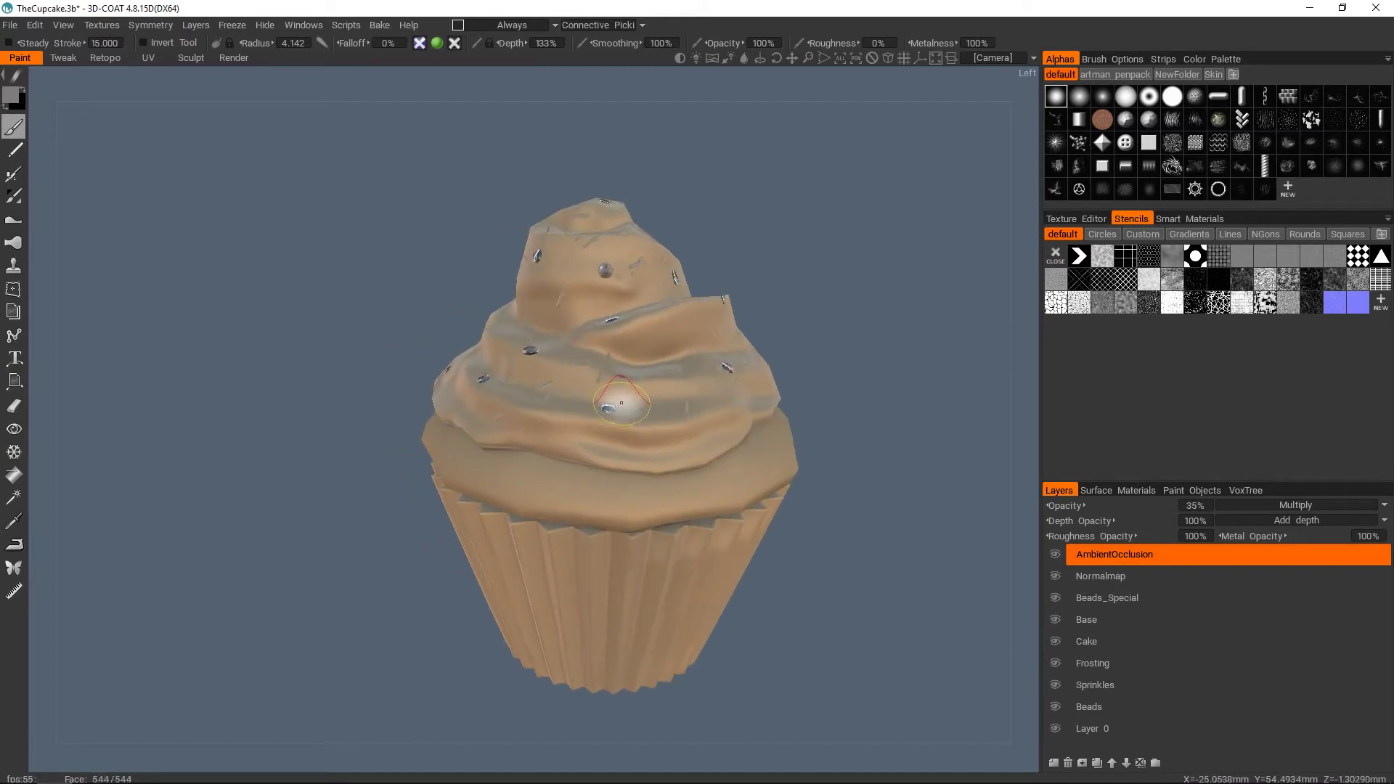
scroll(619, 404, "down", 2)
mouse_move(619, 404)
left_mouse_down()
mouse_move(640, 429)
mouse_move(761, 404)
mouse_move(607, 404)
mouse_move(622, 446)
mouse_move(595, 430)
mouse_move(608, 442)
left_mouse_up()
scroll(640, 429, "up", 2)
scroll(622, 445, "down", 2)
scroll(611, 435, "up", 2)
scroll(595, 431, "down", 1)
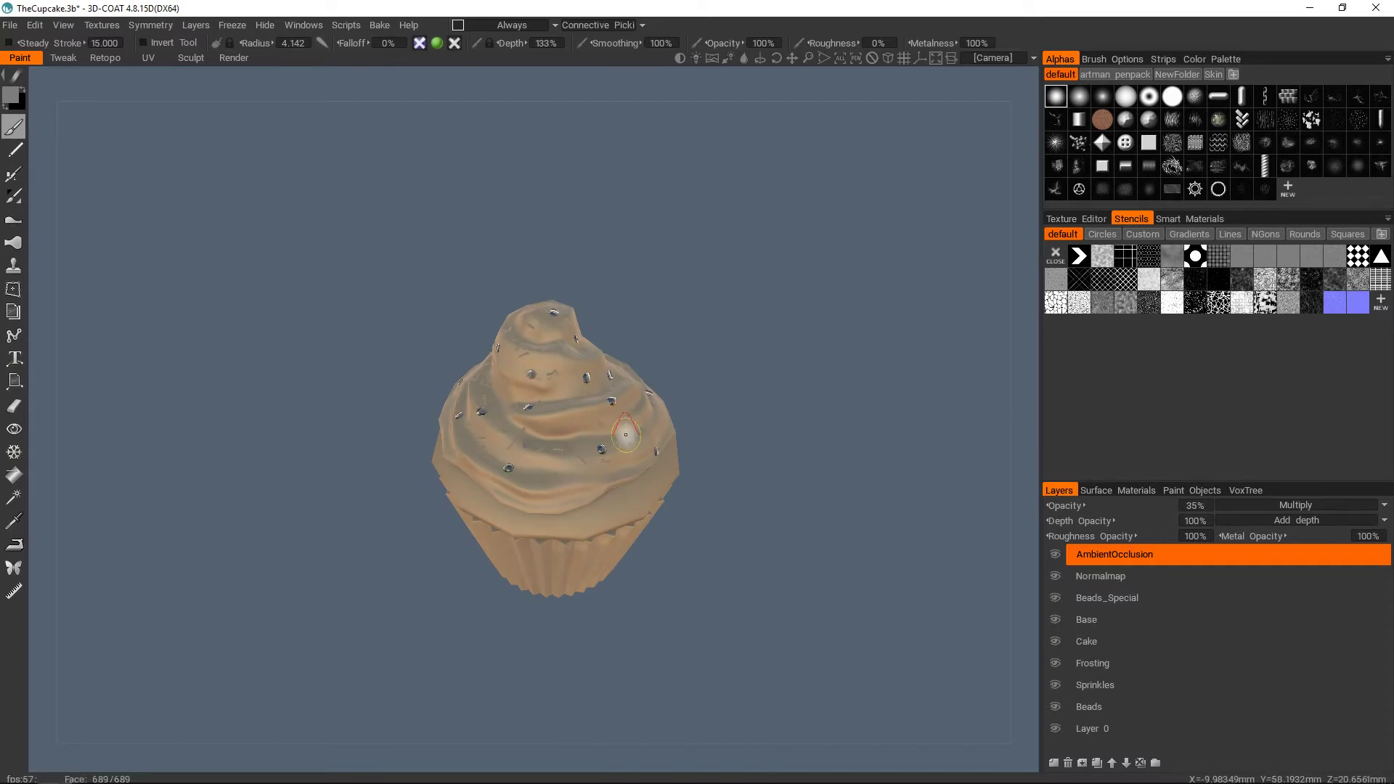
middle_click_drag(596, 478, 596, 414, "alt")
scroll(596, 414, "up", 2)
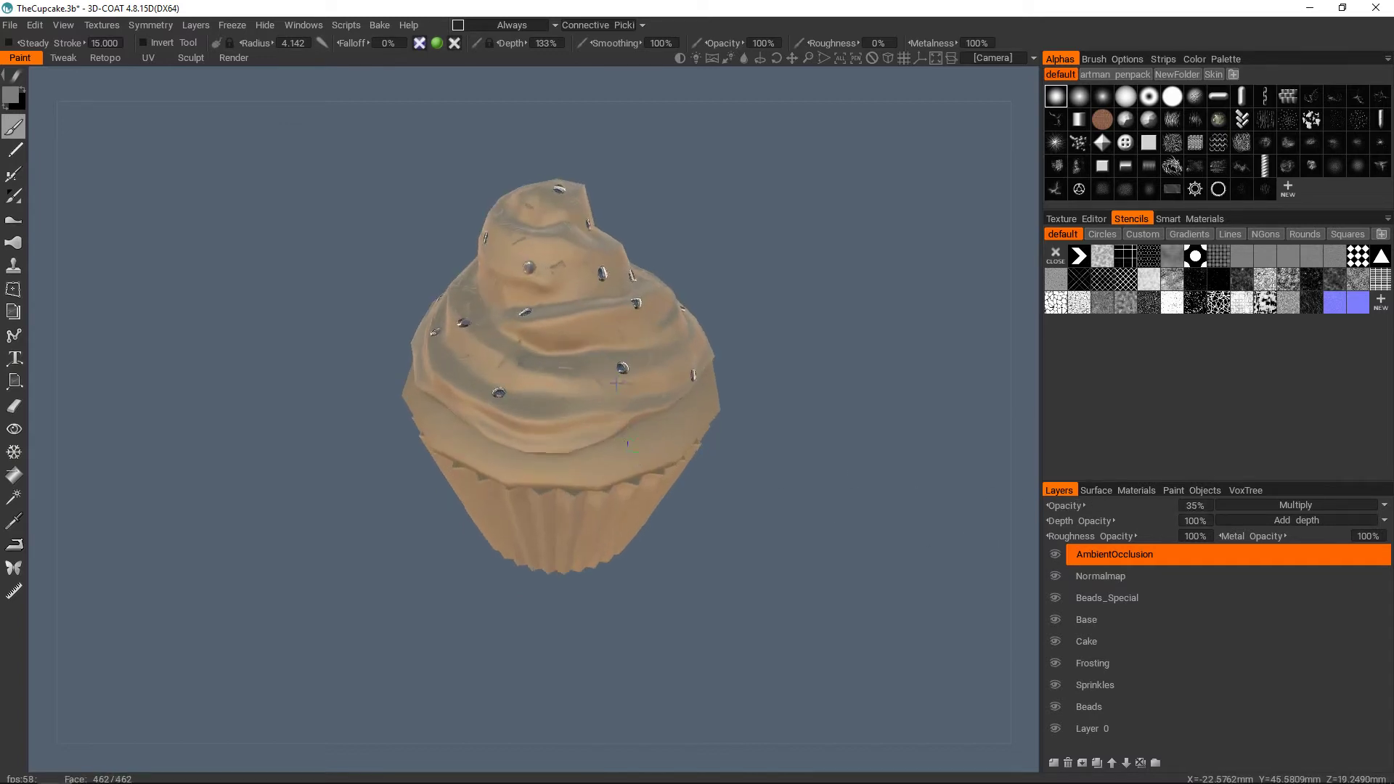
left_click_drag(597, 414, 610, 348, "alt")
scroll(610, 348, "up", 4)
left_click_drag(644, 465, 668, 501, "alt")
scroll(628, 459, "down", 1)
scroll(629, 459, "down", 5)
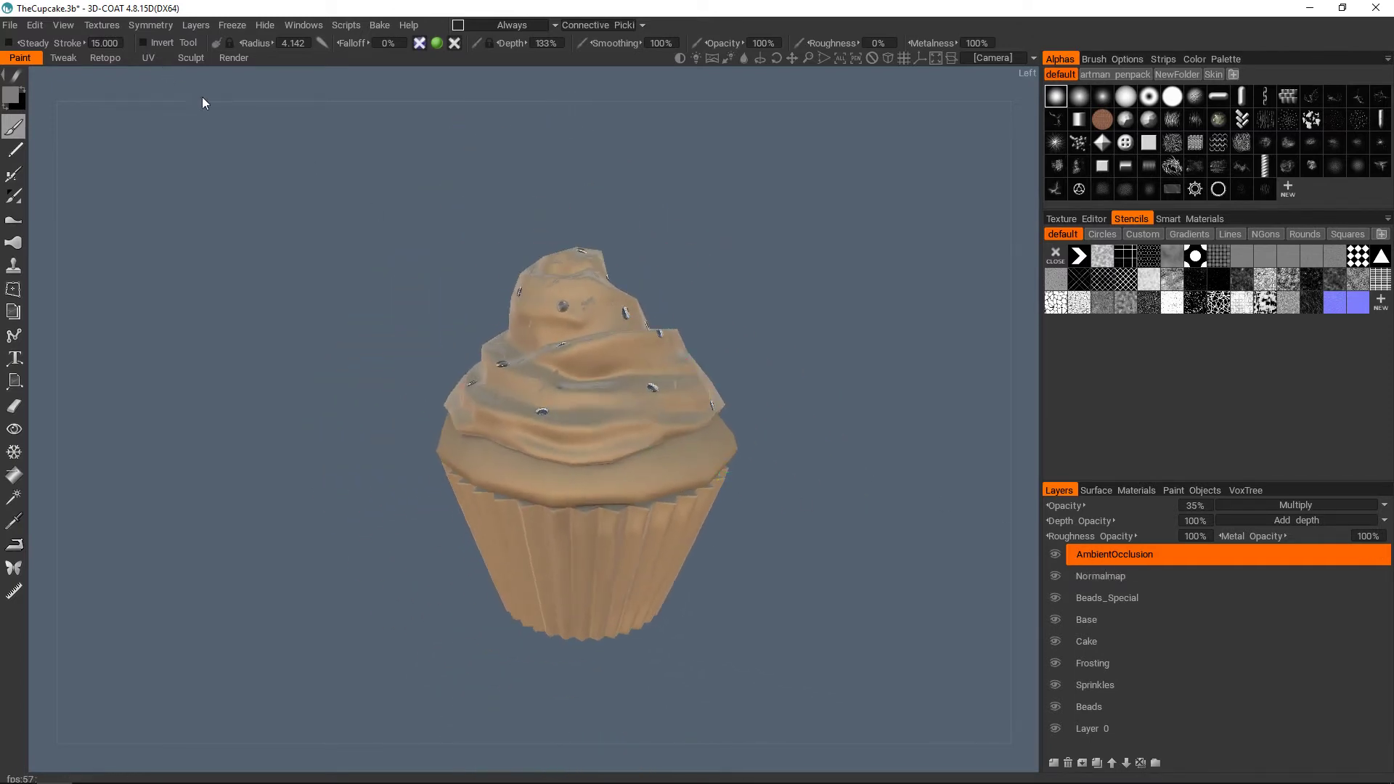
- Bake a curvature layer with 1024 samples, a long-range radius of 50, long-range intensity of 20 and local intensity of 100
left_click(99, 26)
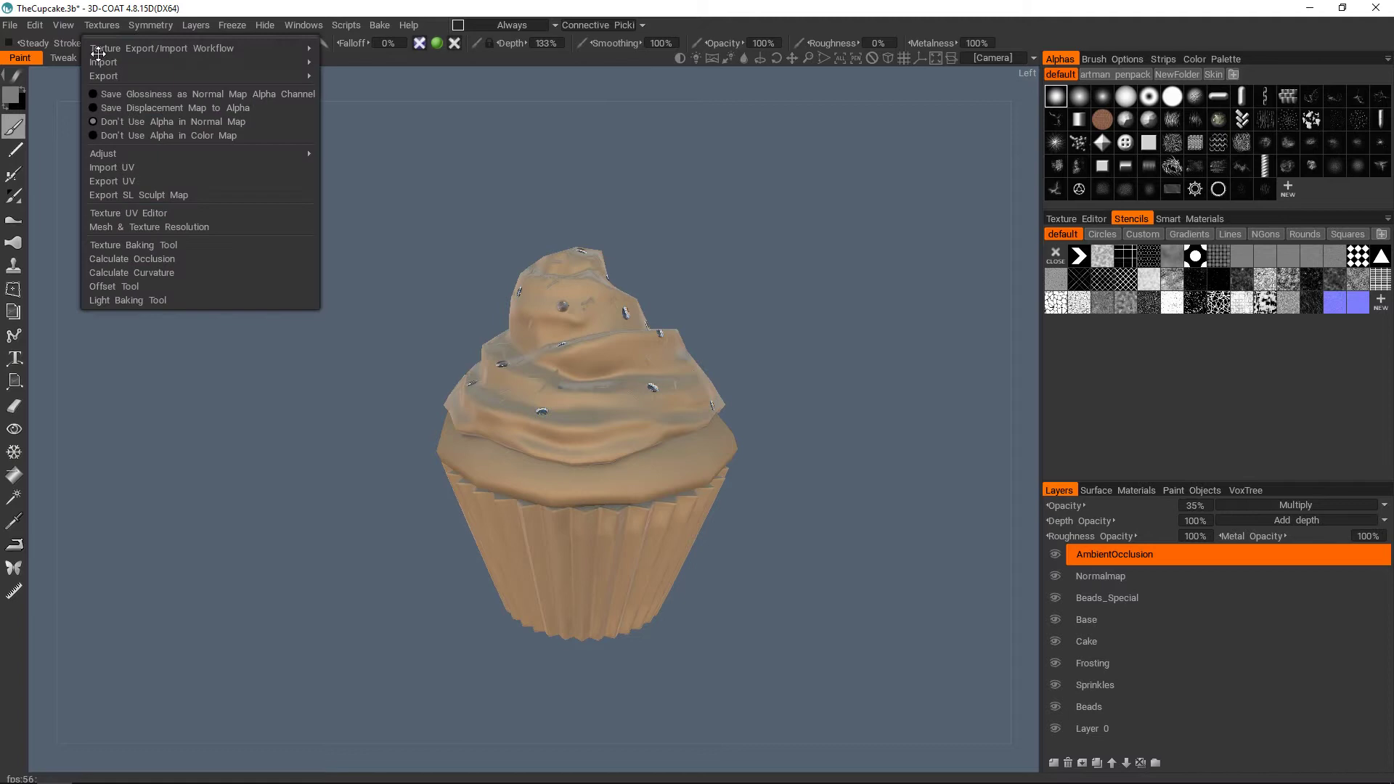
left_click(164, 274)
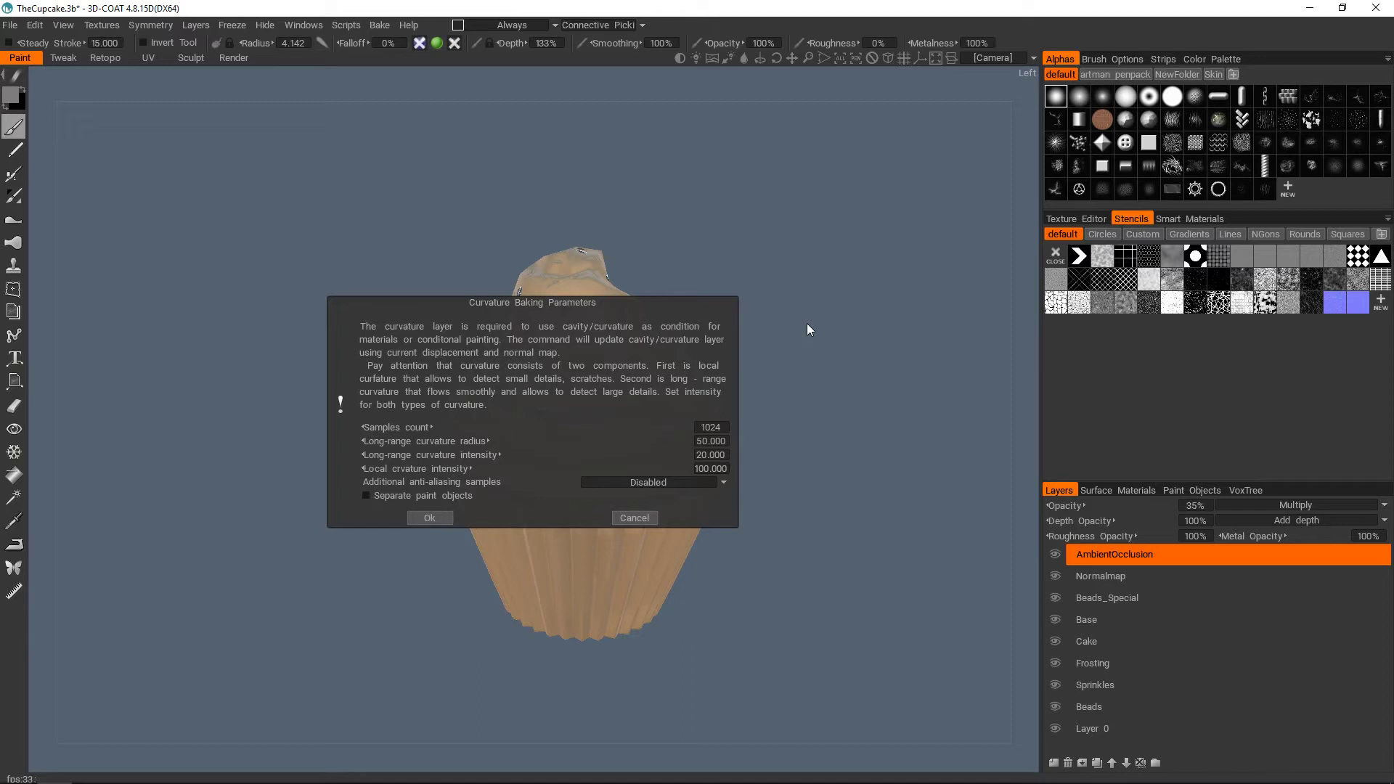
left_click(443, 517)
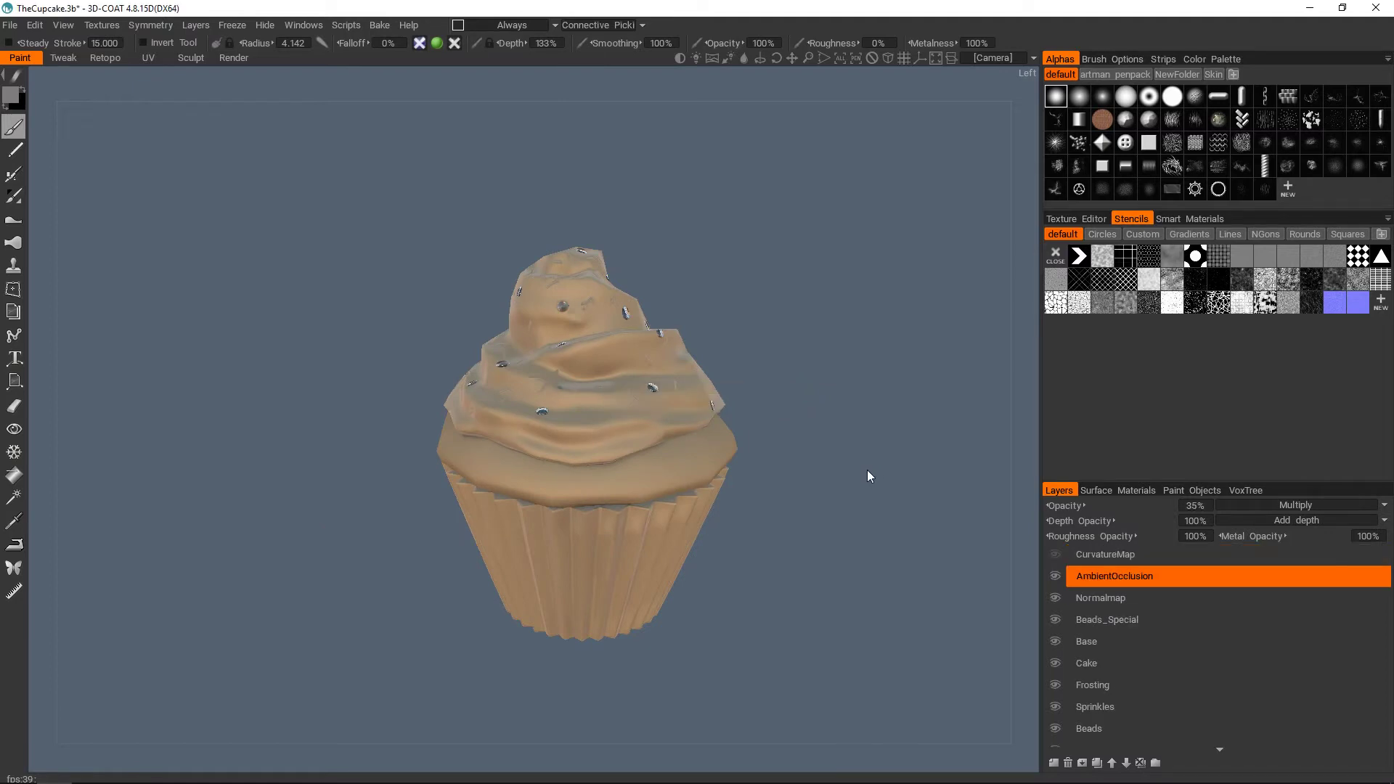
middle_click_drag(760, 461, 777, 501)
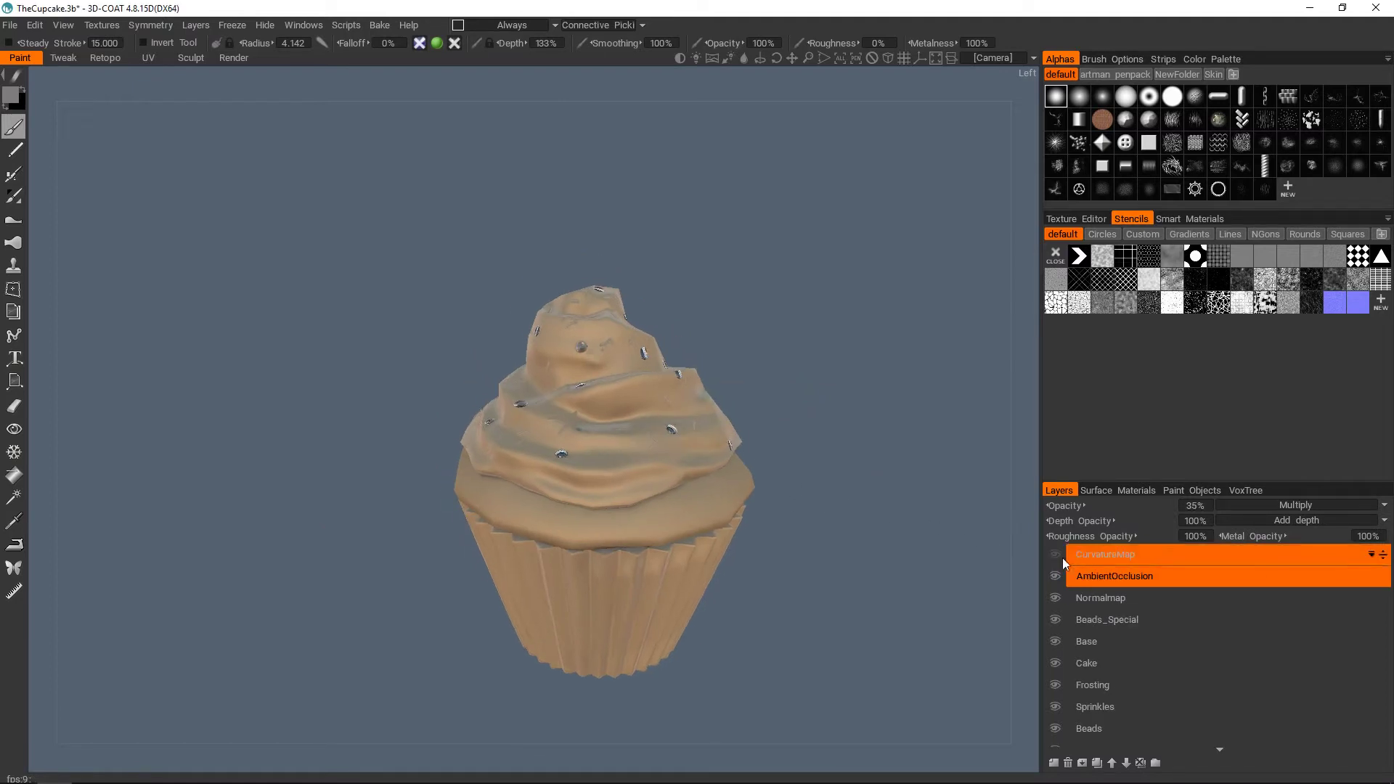
scroll(704, 494, "up", 3)
mouse_move(703, 495)
left_mouse_down("alt")
mouse_move(698, 509)
mouse_move(690, 483)
left_mouse_up("alt")
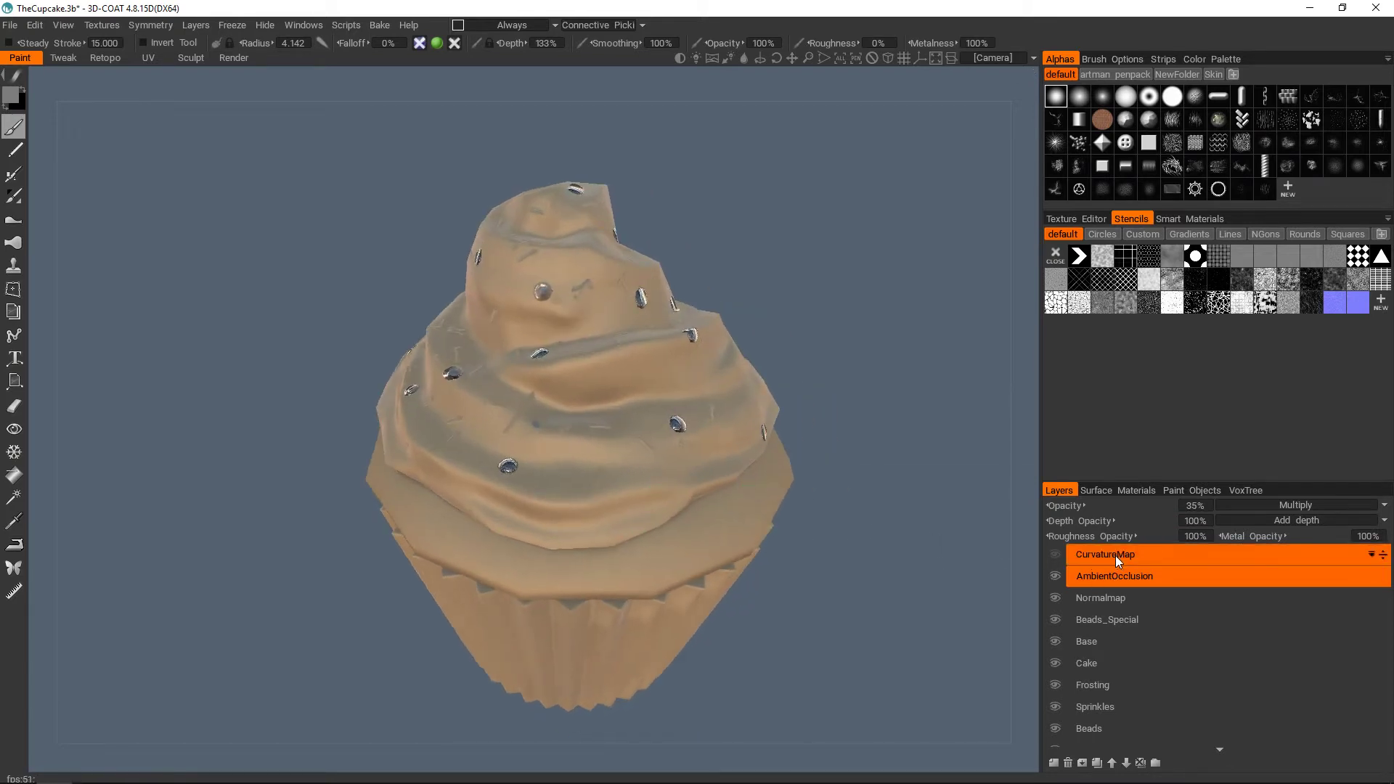
- Browse the default smart materials
left_click(1188, 220)
scroll(1191, 378, "down", 2)
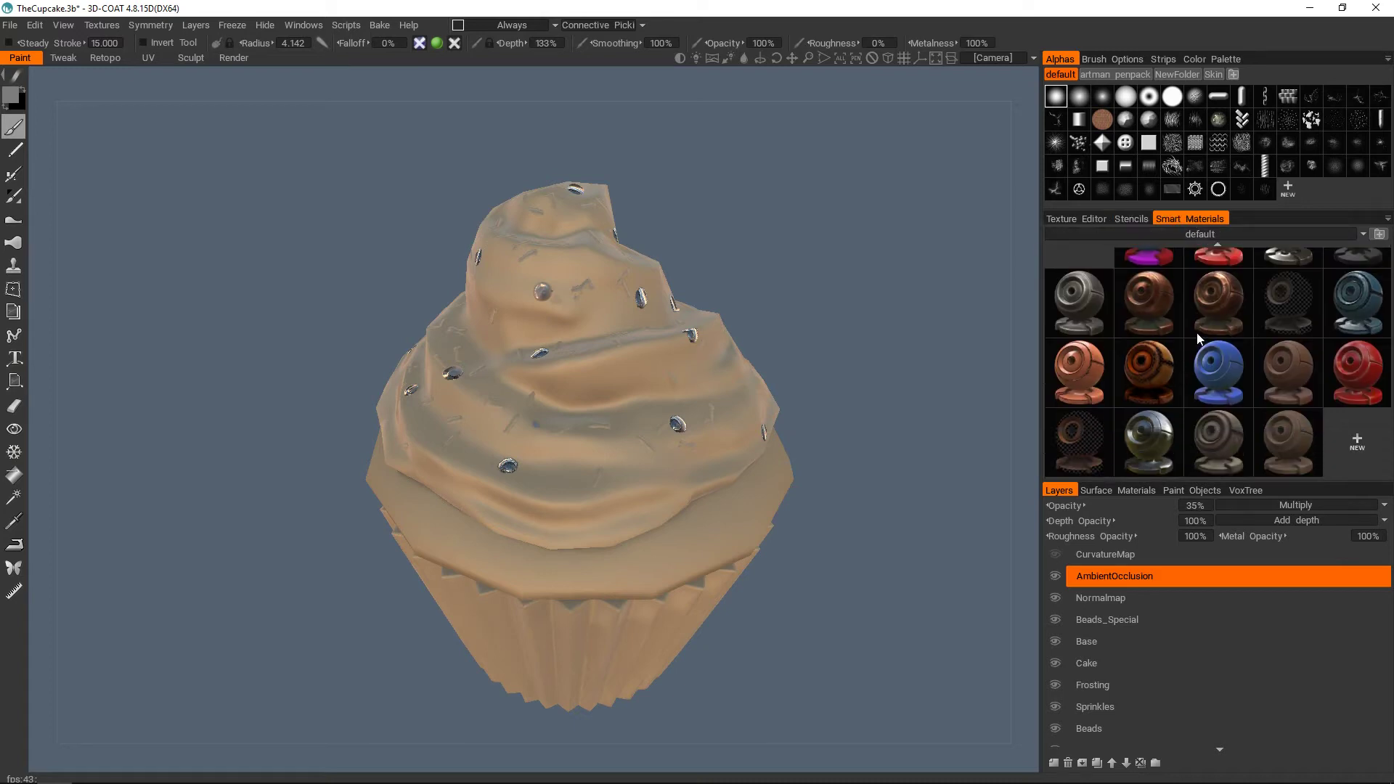
scroll(1139, 404, "up", 2)
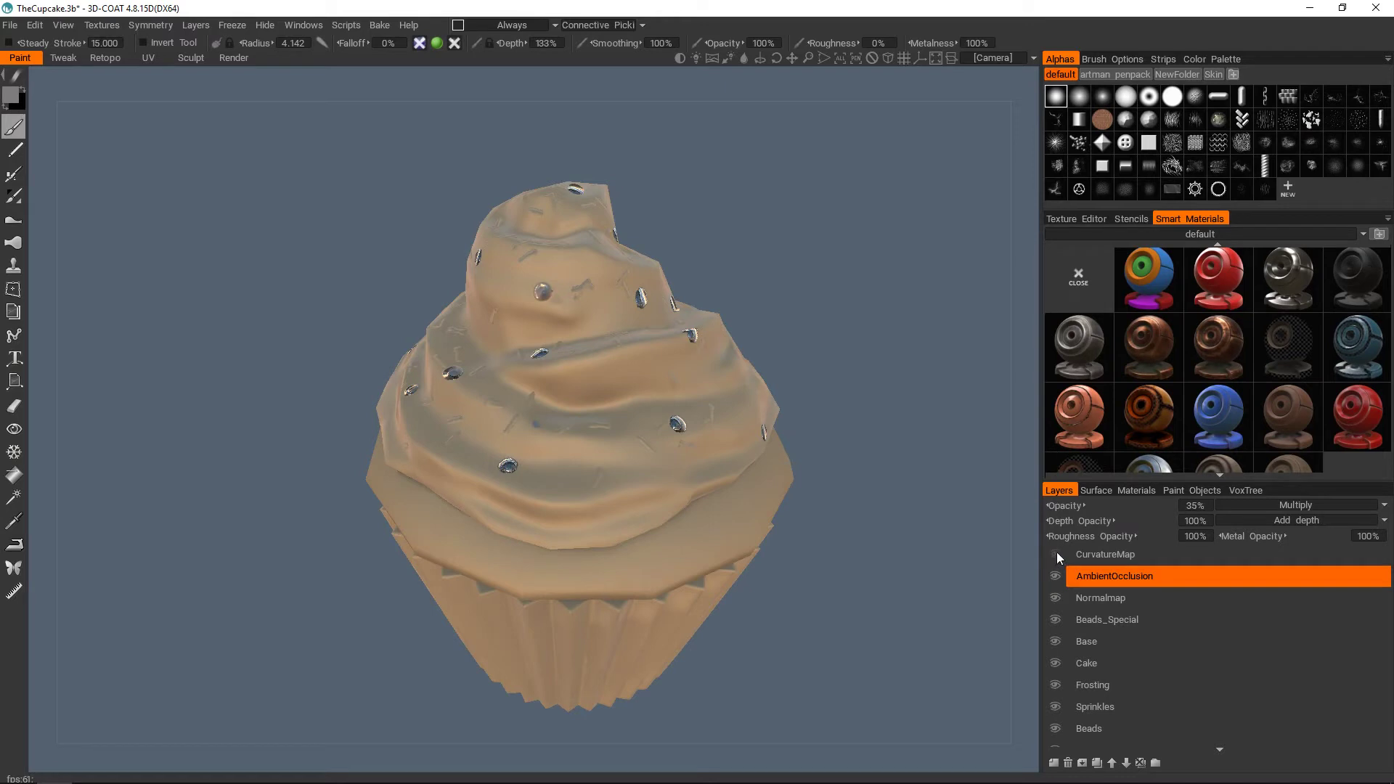
- Make the CurvatureMap layer visible and select it as the active layer
left_click(1056, 554)
left_click(1105, 555)
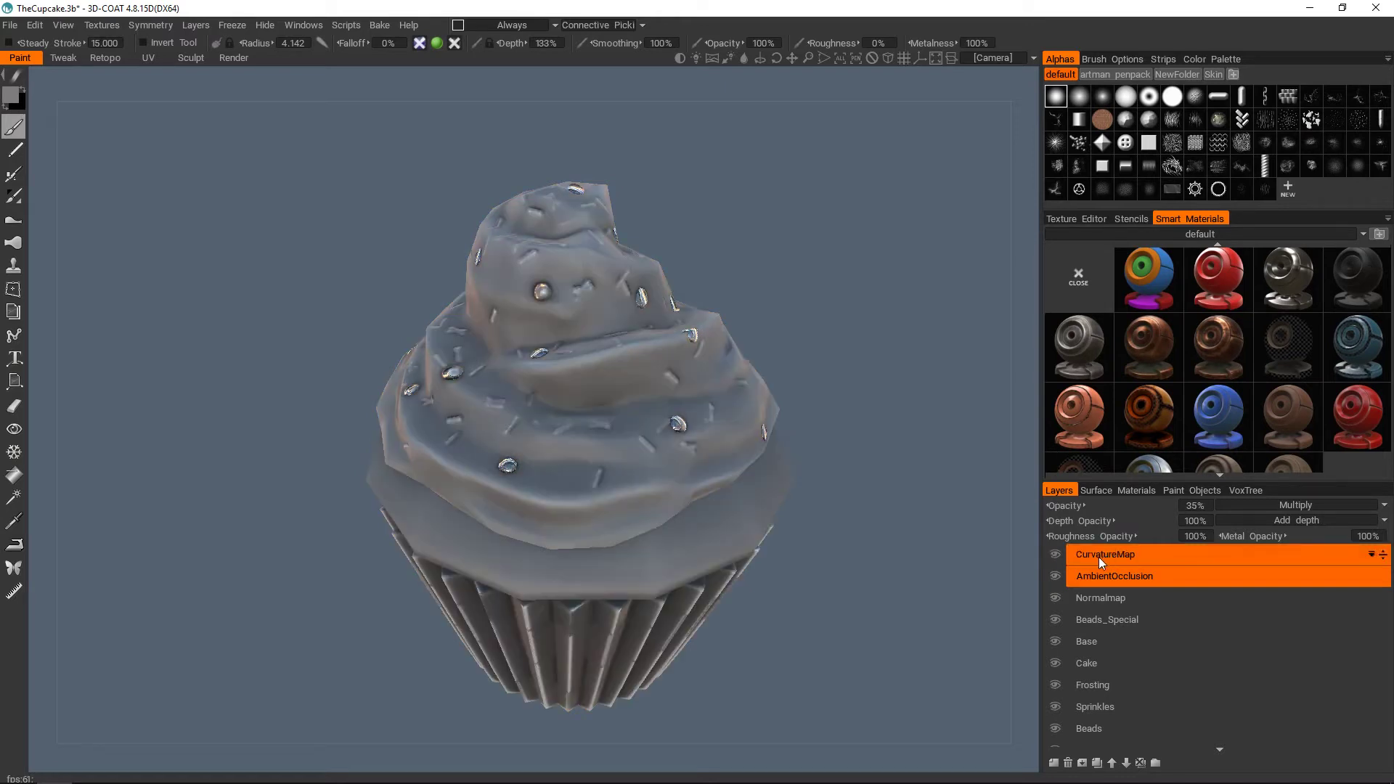
- Examine the curvature shading on the frosting folds, sprinkles and beads from the sides, above and behind
scroll(596, 440, "down", 1)
mouse_move(596, 440)
left_mouse_down("alt")
mouse_move(739, 444)
mouse_move(603, 436)
mouse_move(595, 448)
left_mouse_up("alt")
scroll(610, 436, "up", 3)
scroll(610, 436, "down", 2)
scroll(603, 436, "up", 2)
scroll(603, 452, "down", 2)
scroll(603, 453, "up", 2)
middle_click_drag(623, 471, 601, 521, "alt")
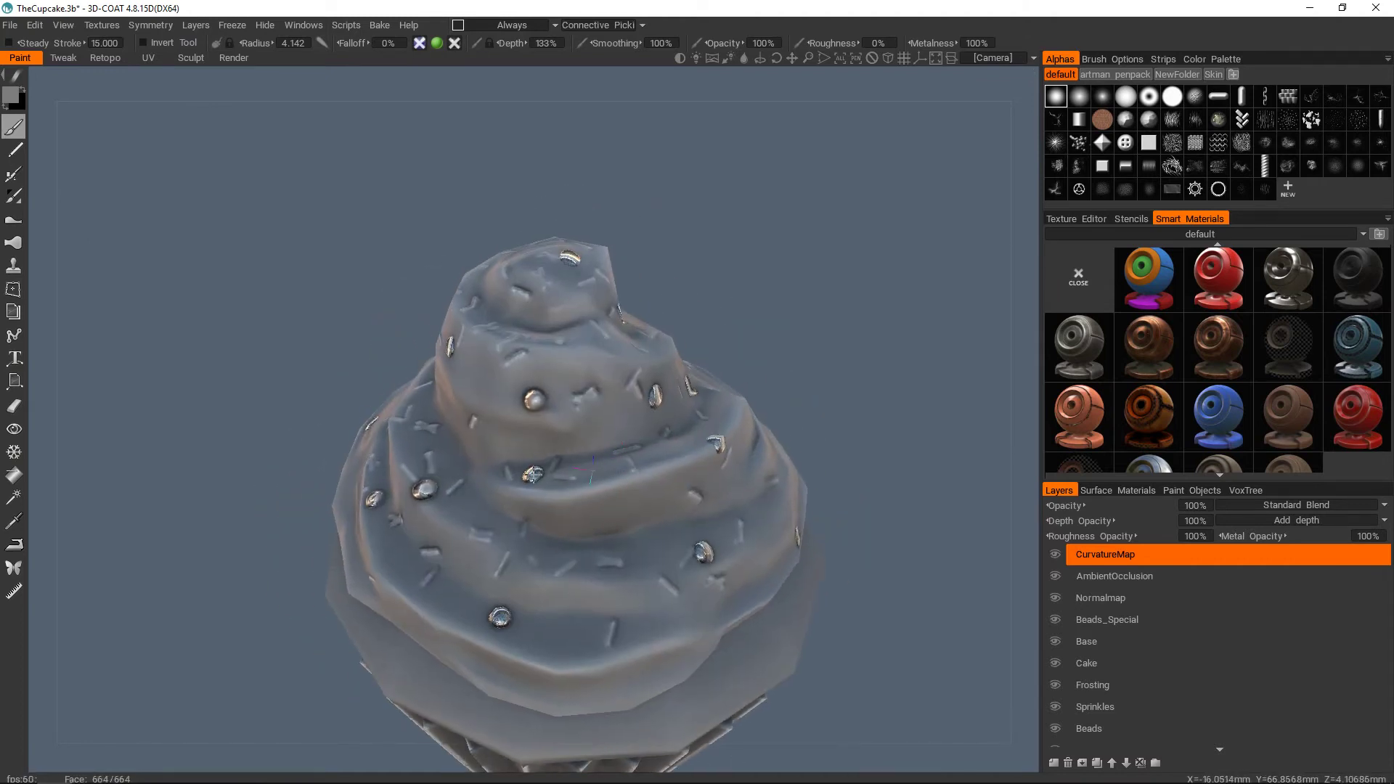
right_click_drag(592, 488, 711, 456)
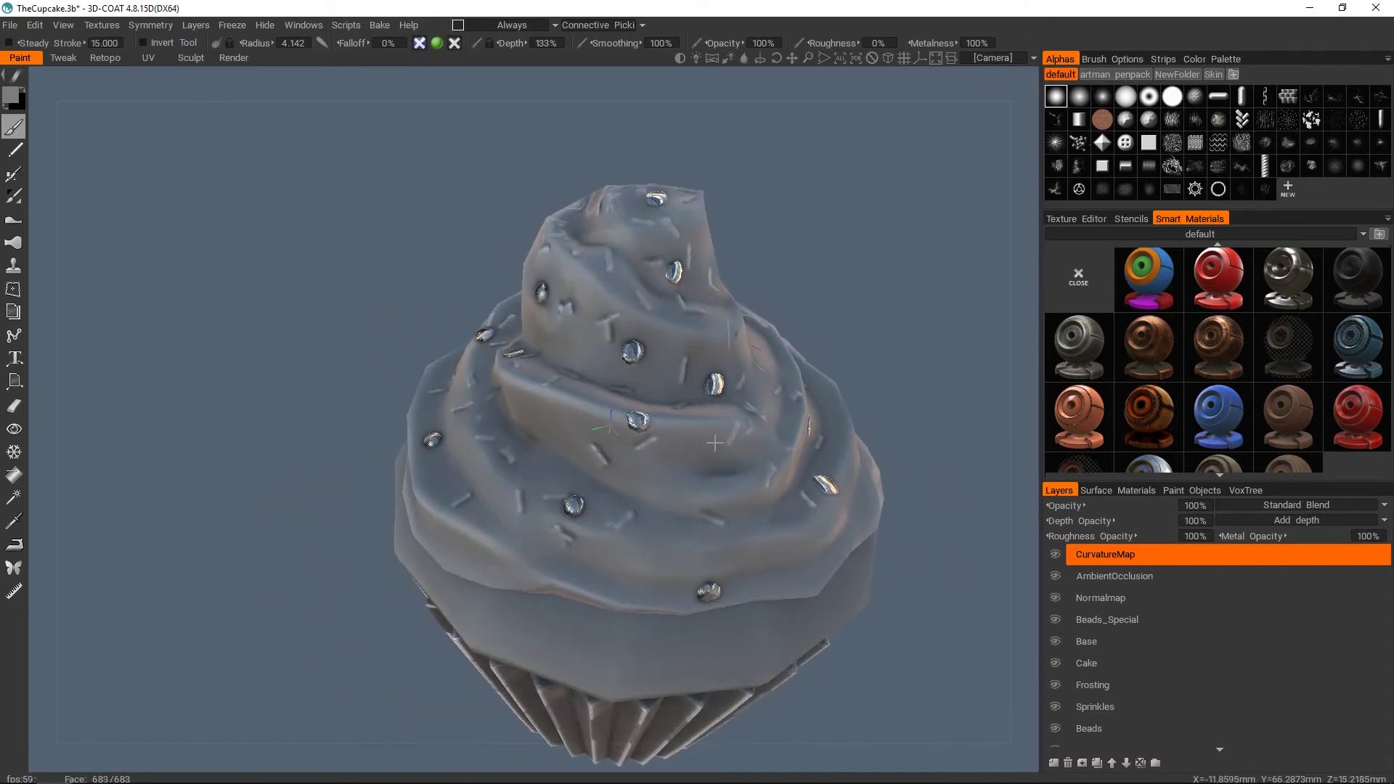
mouse_move(688, 465)
left_mouse_down("alt")
mouse_move(677, 476)
mouse_move(750, 535)
left_mouse_up("alt")
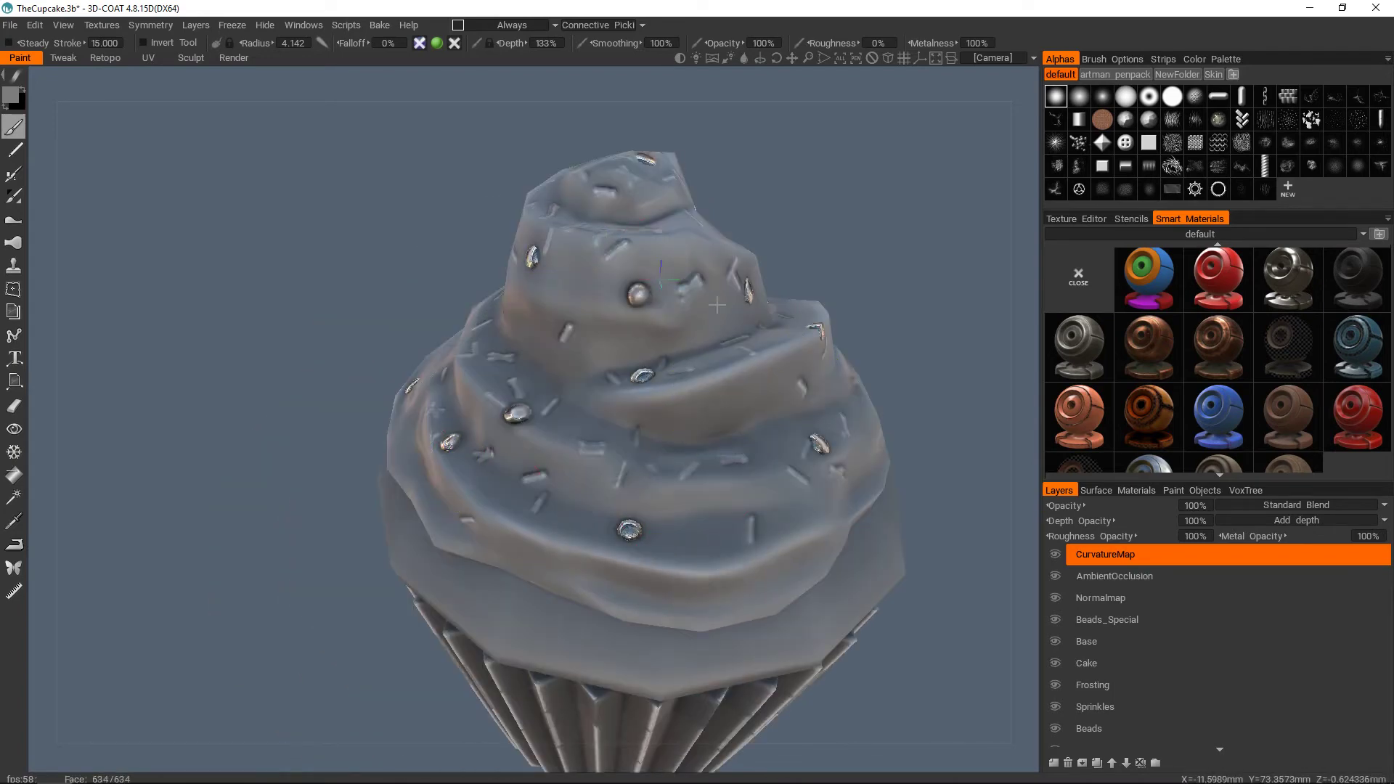
left_click_drag(718, 305, 653, 385, "alt")
right_click_drag(654, 385, 623, 442, "alt")
left_click_drag(623, 442, 597, 380, "alt")
right_click_drag(598, 380, 595, 452, "alt")
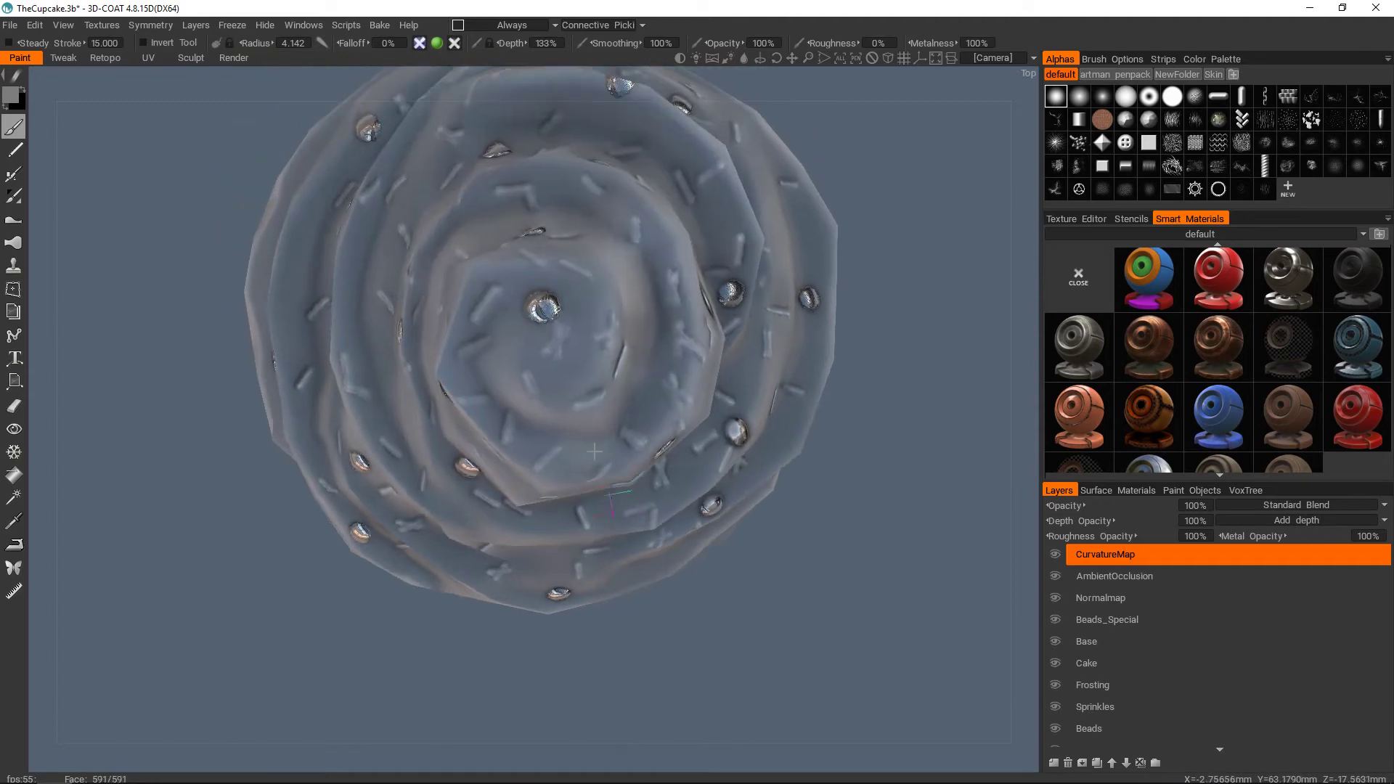
left_click_drag(595, 452, 587, 396, "alt")
right_click_drag(587, 396, 541, 349, "alt")
left_click_drag(541, 348, 610, 407, "alt")
right_click_drag(610, 406, 630, 478, "alt")
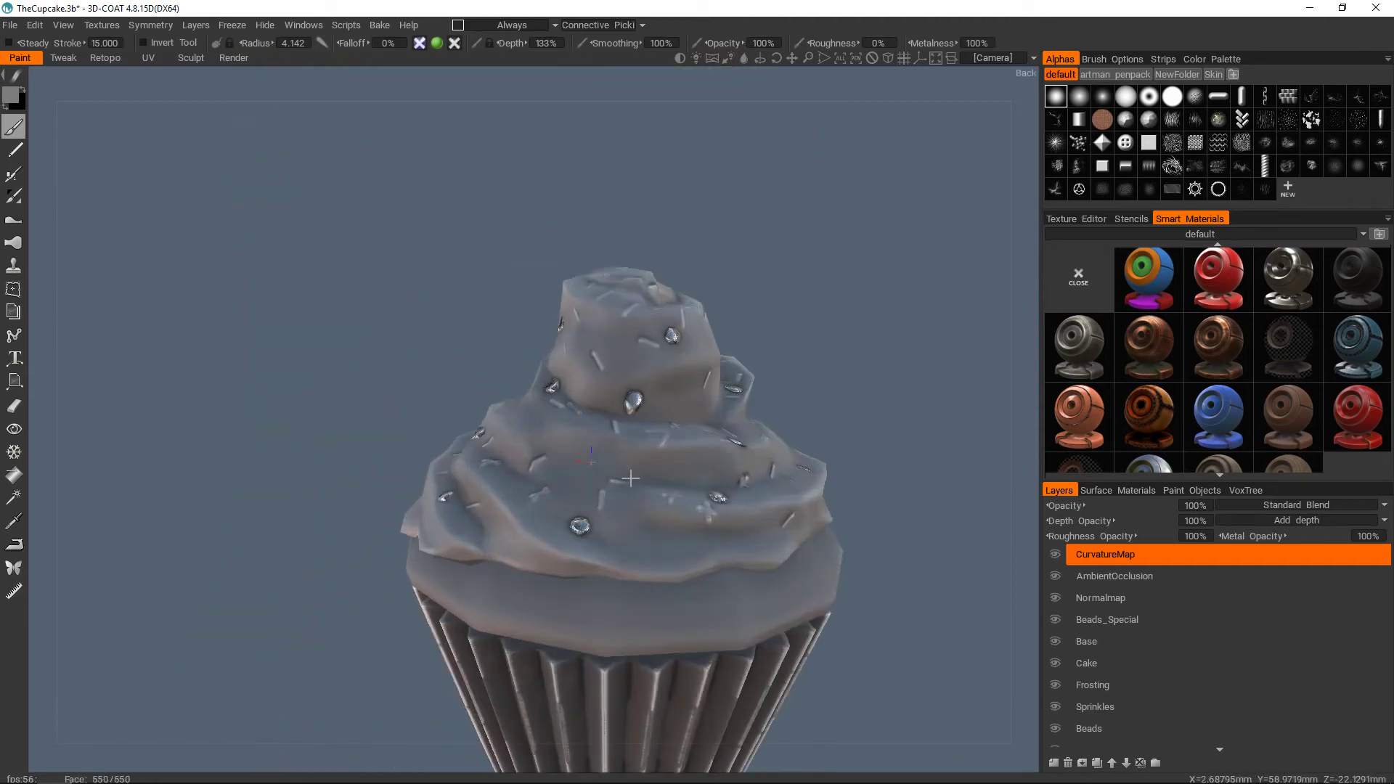
- Examine the curvature highlights along the wrapper's pleats and the cake edge from around the back
middle_click_drag(630, 478, 614, 424, "alt")
left_click_drag(614, 425, 592, 490, "alt")
right_click_drag(591, 490, 575, 451, "alt")
left_click_drag(576, 451, 618, 406, "alt")
right_click_drag(618, 405, 575, 461, "alt")
middle_click_drag(575, 461, 595, 451, "alt")
left_click_drag(594, 450, 563, 458, "alt")
middle_click_drag(526, 512, 634, 442, "alt")
left_click_drag(580, 436, 759, 468, "alt")
middle_click_drag(504, 463, 661, 450, "alt")
left_click_drag(727, 413, 625, 425, "alt")
middle_click_drag(672, 425, 594, 421, "alt")
right_click_drag(595, 421, 581, 403, "alt")
middle_click_drag(581, 403, 608, 400, "alt")
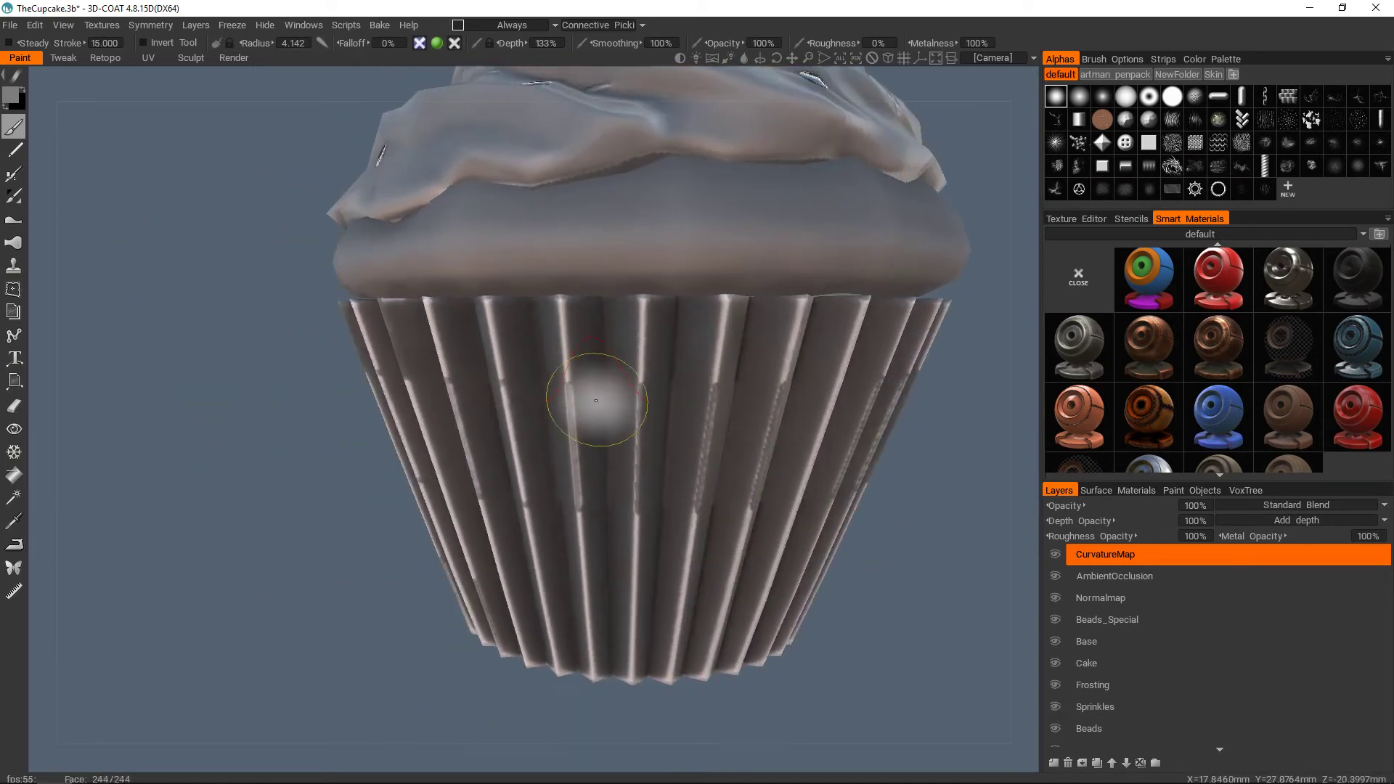
- Display the model with flat, unlit color and inspect the curvature lines on the frosting and wrapper pleats
key("1")
mouse_move(585, 356)
left_mouse_down("alt")
mouse_move(607, 337)
mouse_move(591, 368)
mouse_move(610, 286)
left_mouse_up("alt")
right_click_drag(688, 369, 619, 396, "alt")
left_click_drag(620, 396, 619, 417, "alt")
middle_click_drag(619, 418, 619, 385, "alt")
right_click_drag(619, 385, 644, 393, "alt")
left_click_drag(644, 392, 668, 399, "alt")
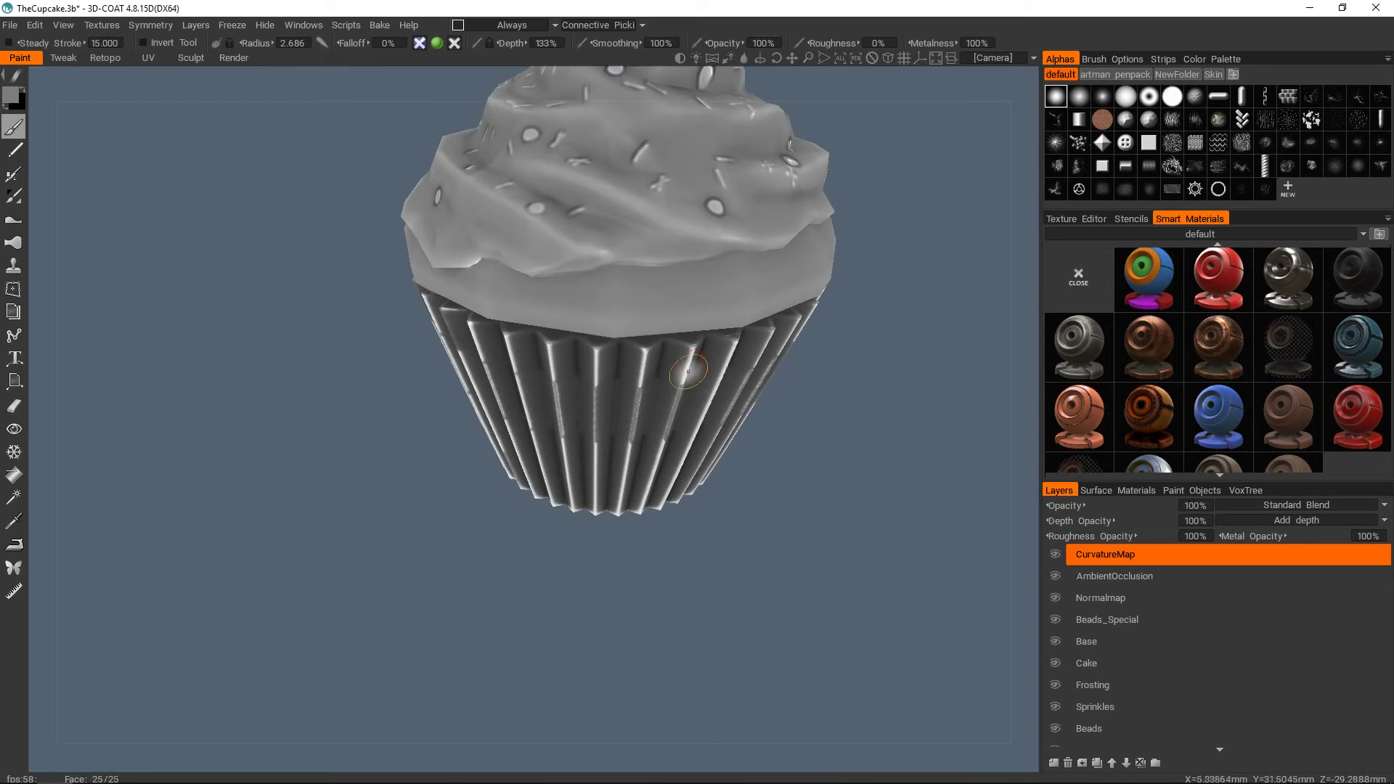
left_click_drag(688, 283, 657, 379, "alt")
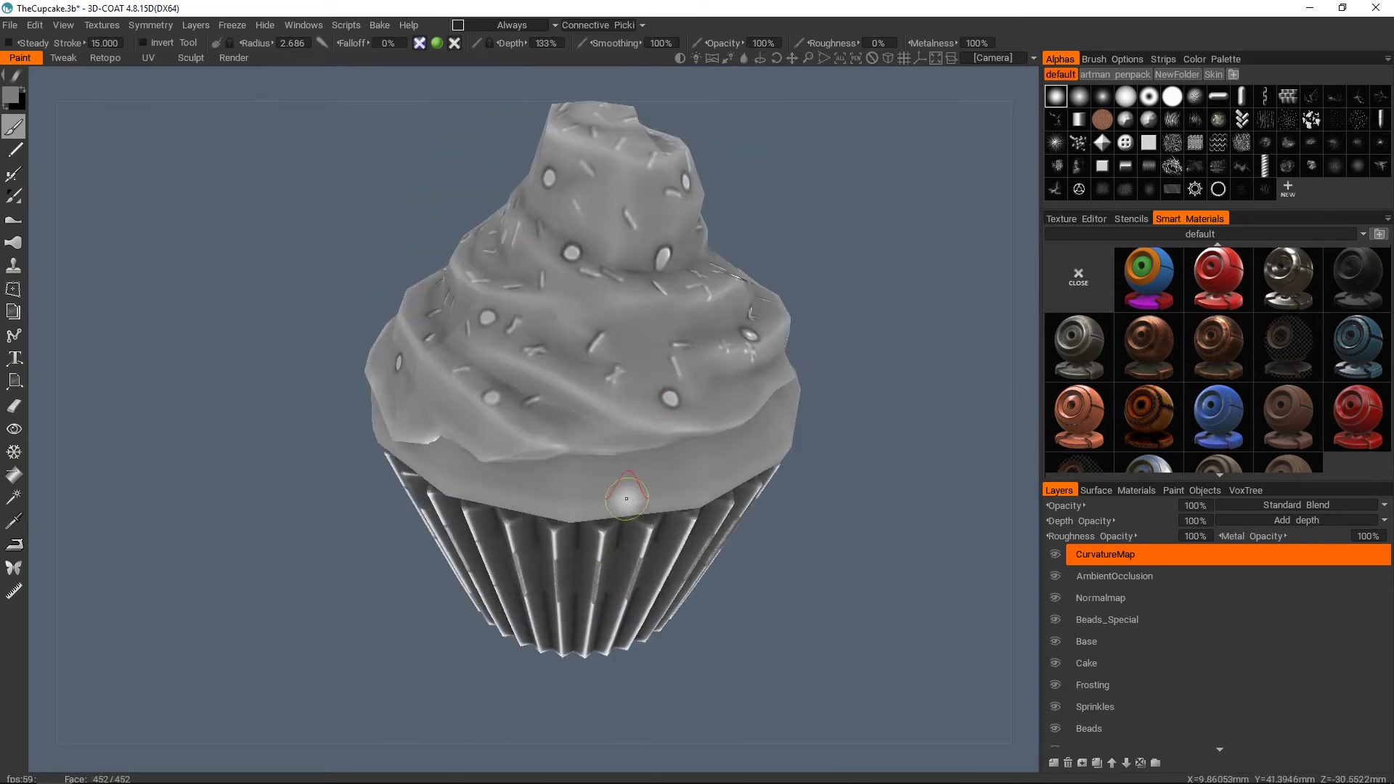
middle_click_drag(639, 471, 652, 410, "alt")
scroll(652, 411, "up", 2)
left_click_drag(646, 493, 639, 450, "alt")
middle_click_drag(639, 479, 653, 402, "alt")
scroll(653, 402, "up", 2)
left_click_drag(678, 403, 649, 415, "alt")
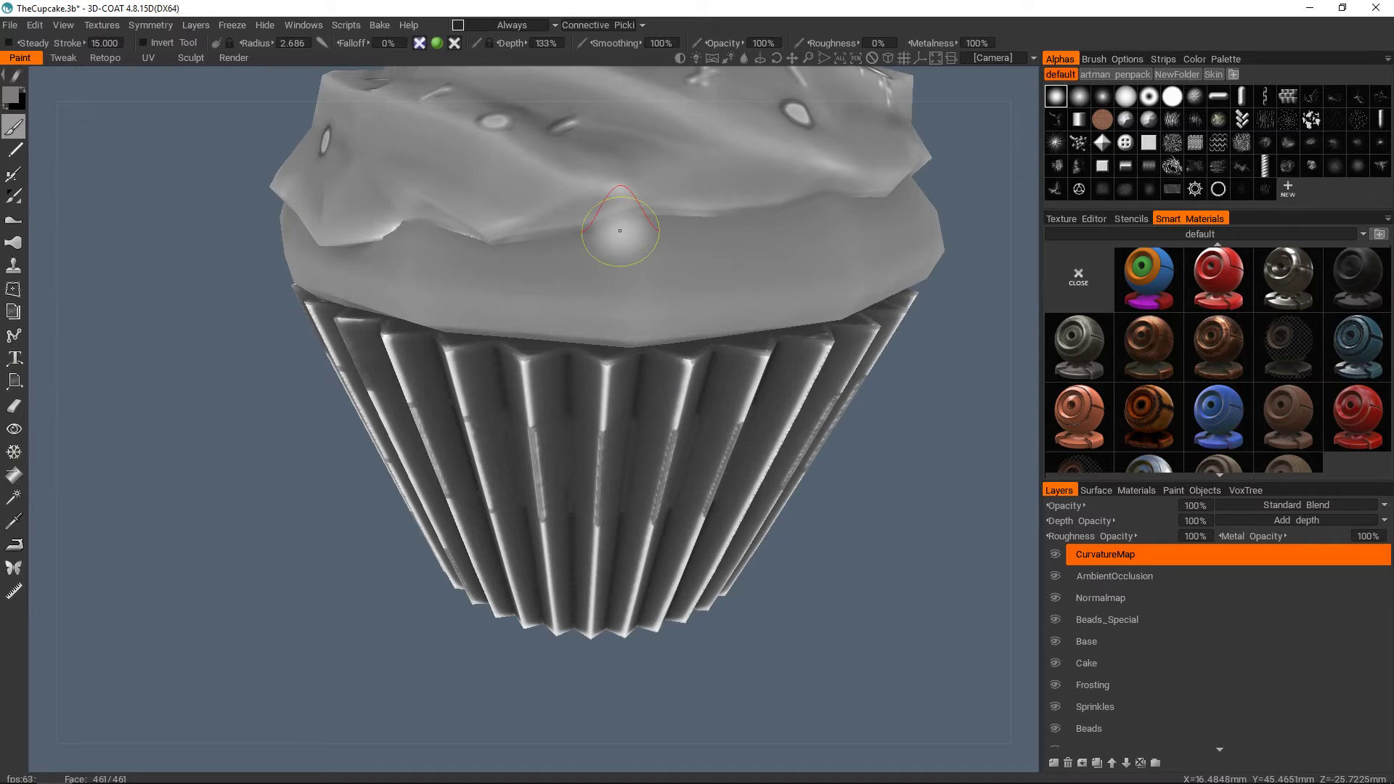
- Show the curvature texture with its UV wireframe in the Texture Editor and inspect the wrapper and frosting islands
left_click(1087, 217)
middle_click_drag(1140, 394, 1123, 273)
middle_click_drag(1232, 365, 1172, 365)
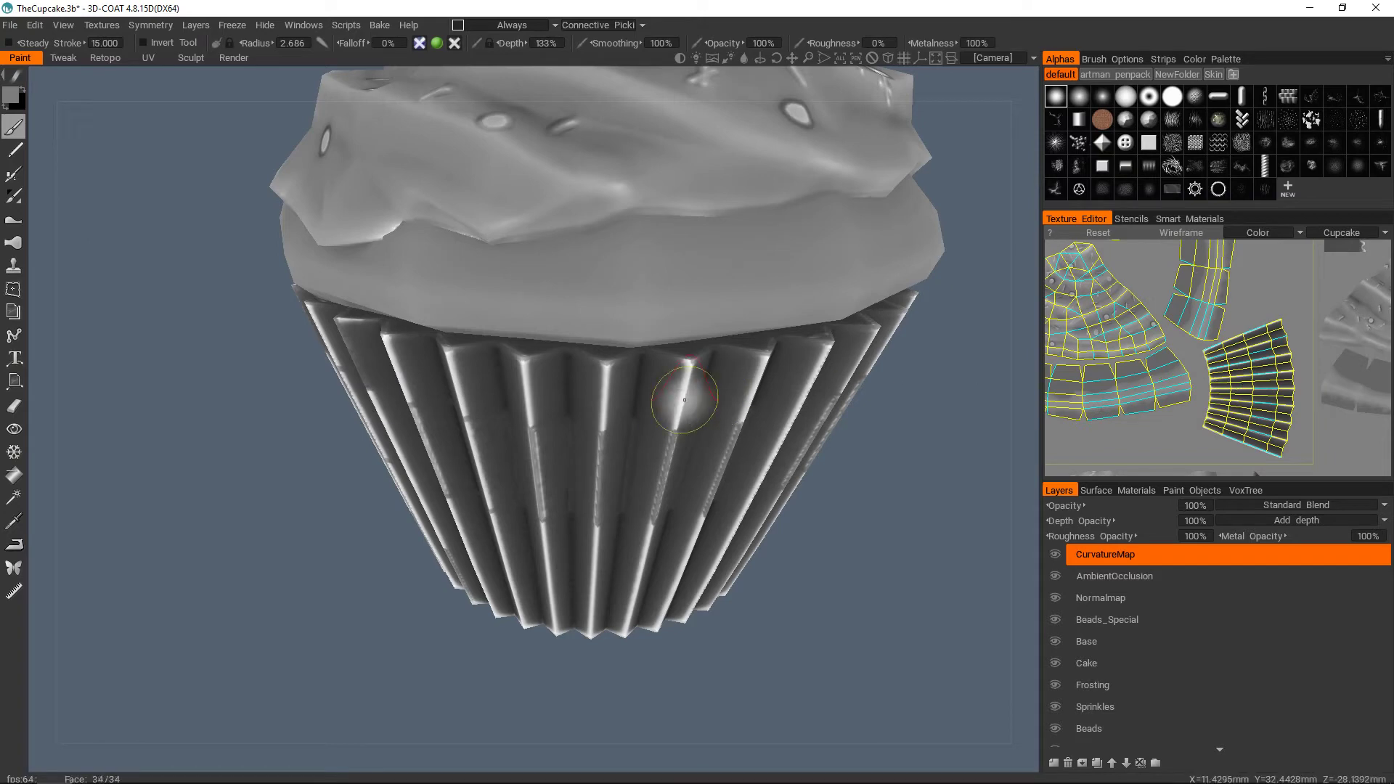
scroll(735, 418, "down", 3)
left_click_drag(734, 419, 678, 434)
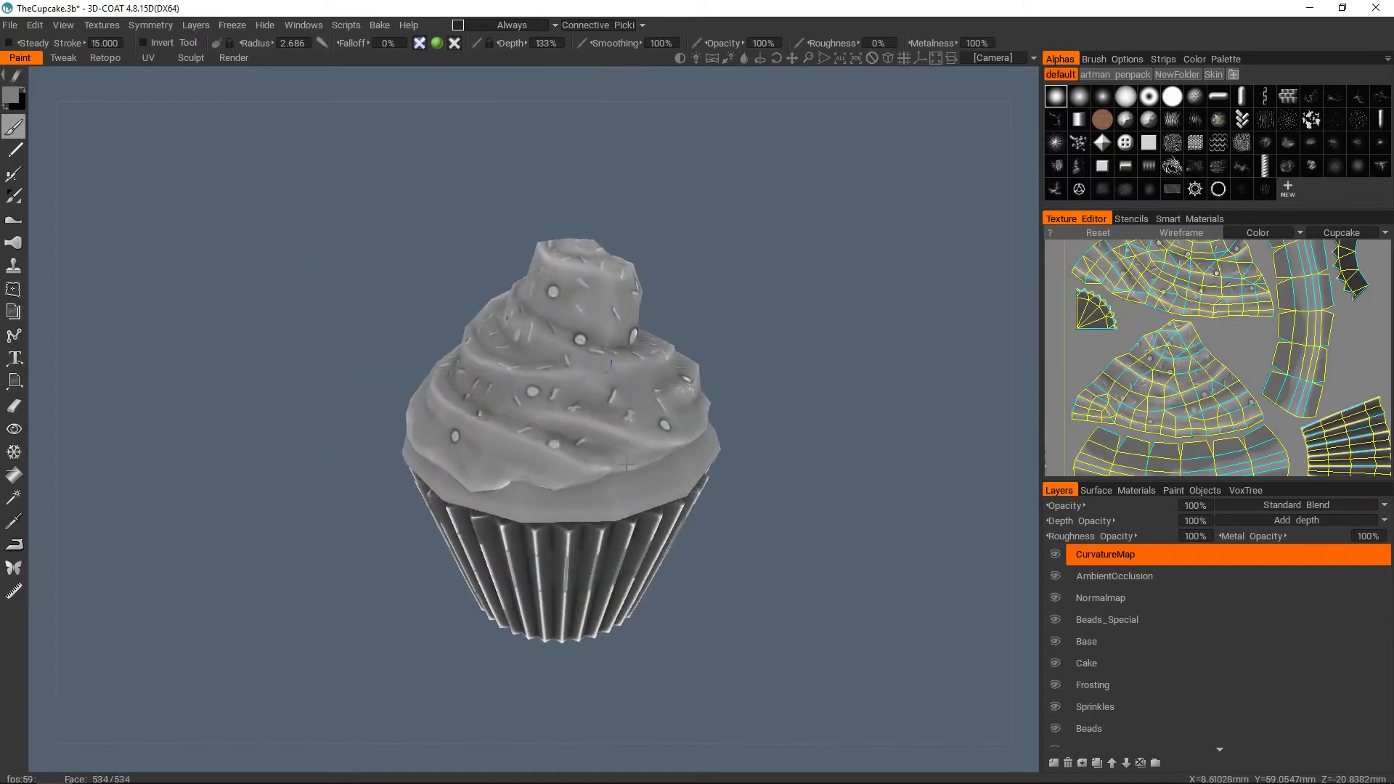
- Examine the broken curvature lines on the wrapper's pleats from several angles and distances
left_click_drag(551, 290, 611, 353, "alt")
scroll(636, 357, "down", 3)
left_click_drag(600, 450, 581, 389, "alt")
scroll(569, 367, "up", 3)
middle_click_drag(578, 476, 586, 407)
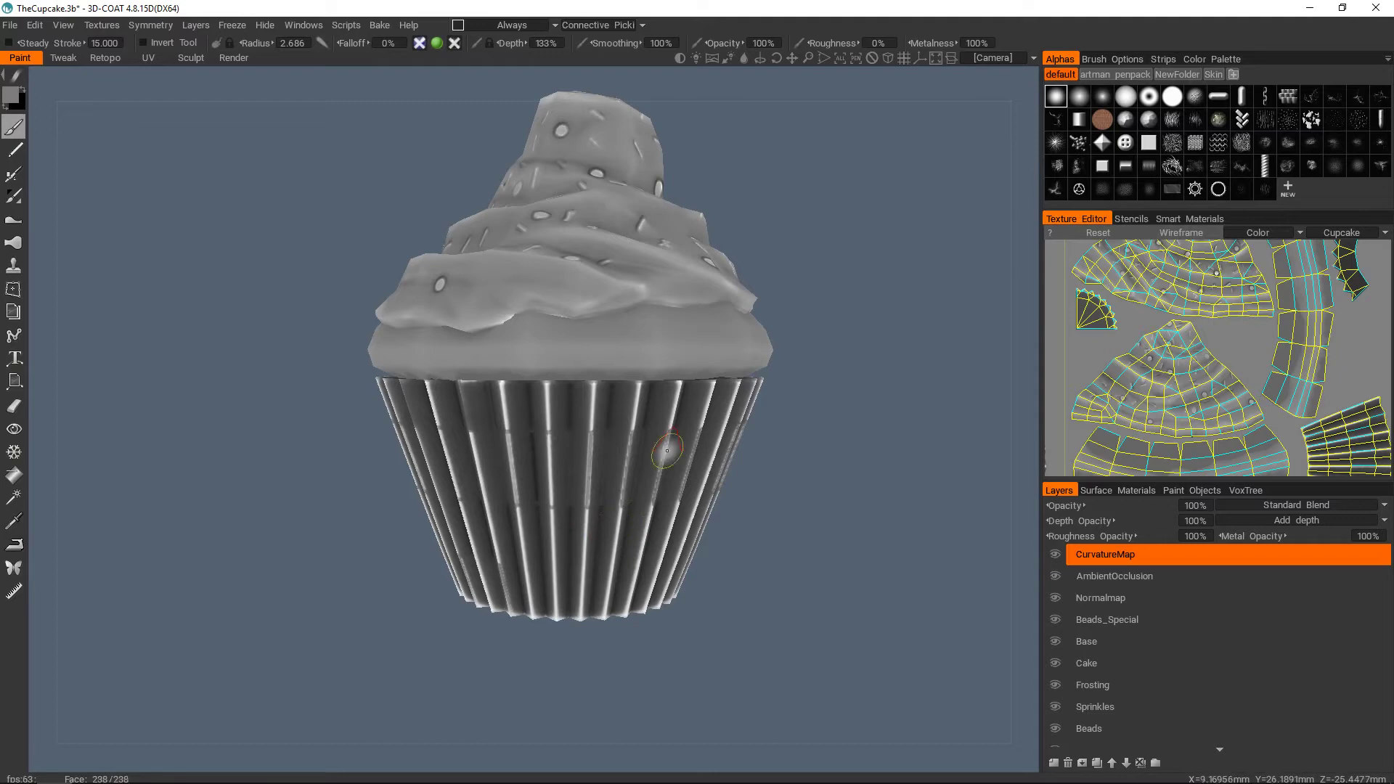
middle_click_drag(594, 431, 586, 437)
scroll(585, 437, "up", 6)
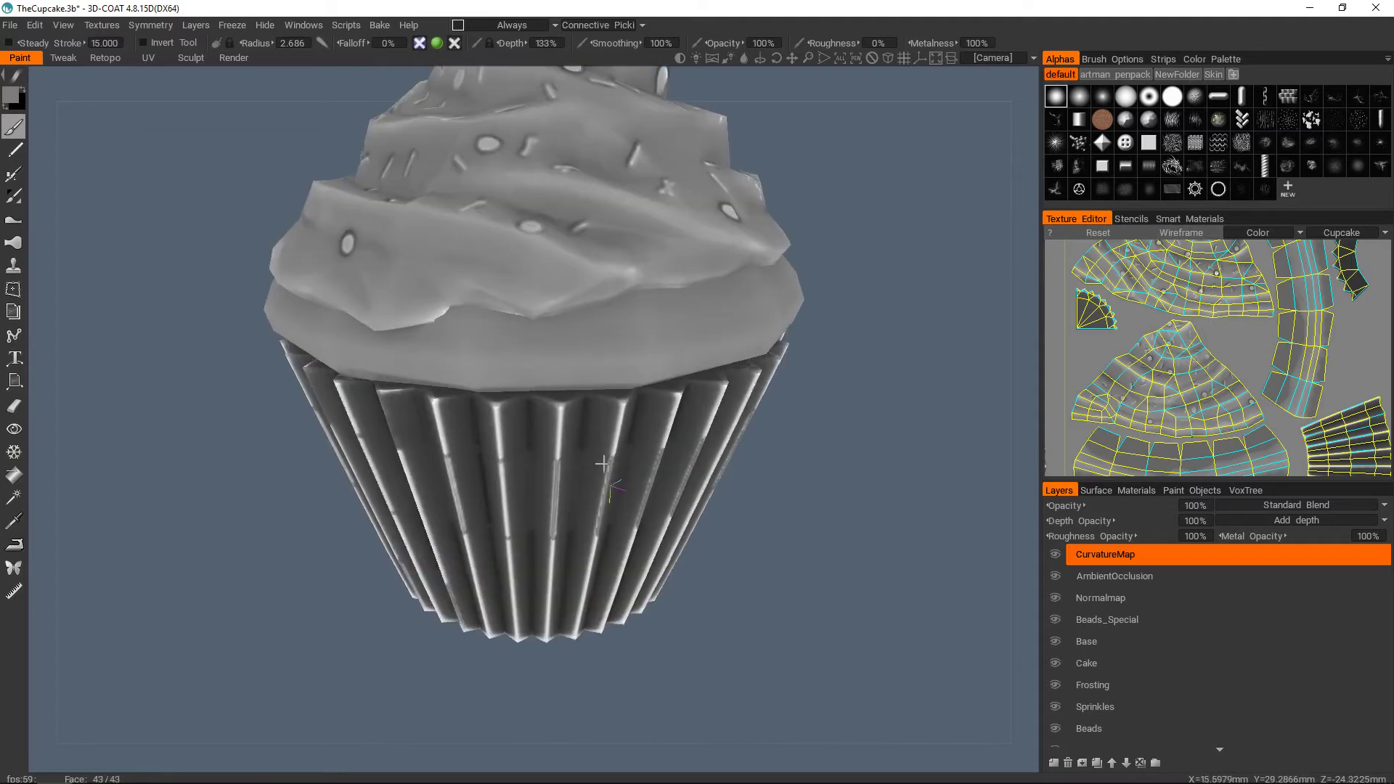
middle_click_drag(602, 430, 591, 420)
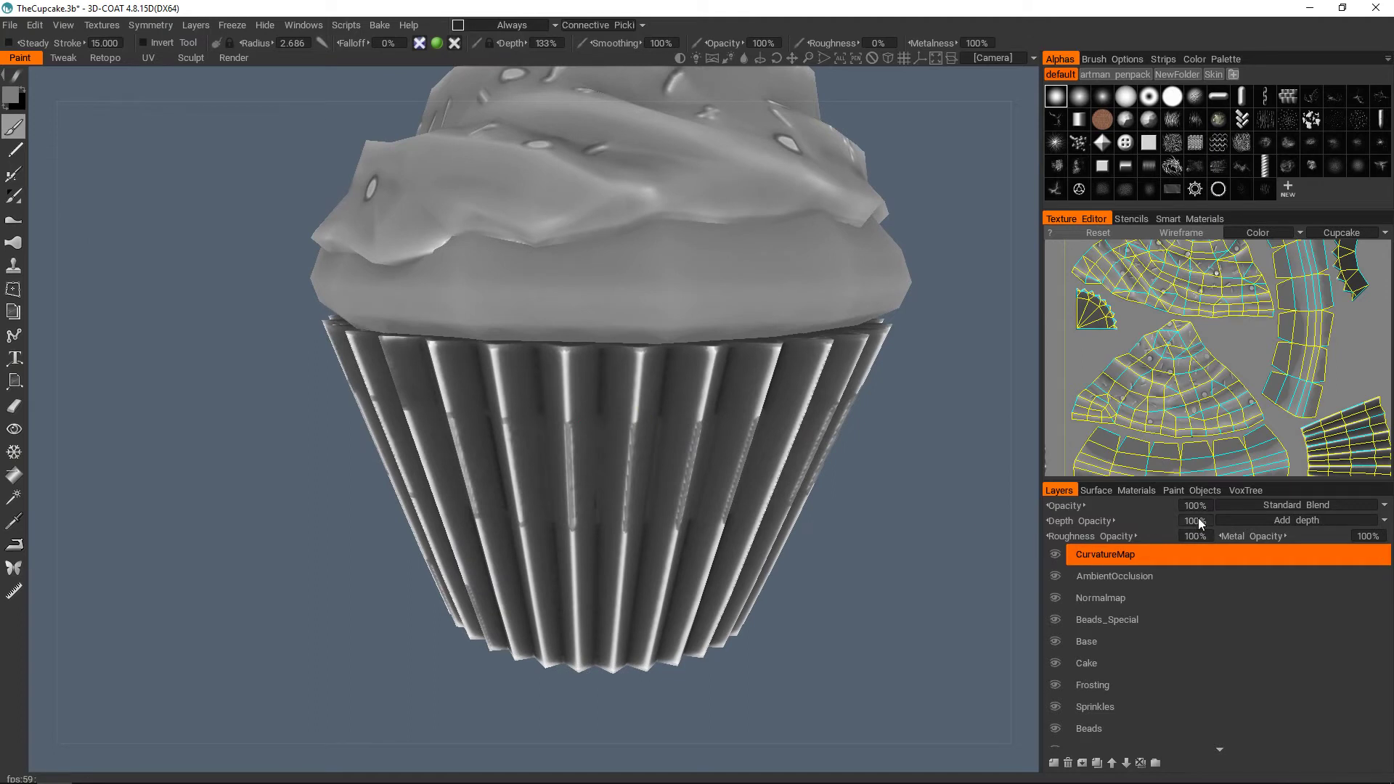
- Pick a dark gray from the wrapper as the paint color and reduce the brush radius to about 1.5
middle_click_drag(663, 414, 632, 380)
scroll(613, 324, "up", 3)
key("v")
key("bracketleft")
key("bracketleft")
key("bracketleft")
key("bracketleft")
key("bracketleft")
key("bracketleft")
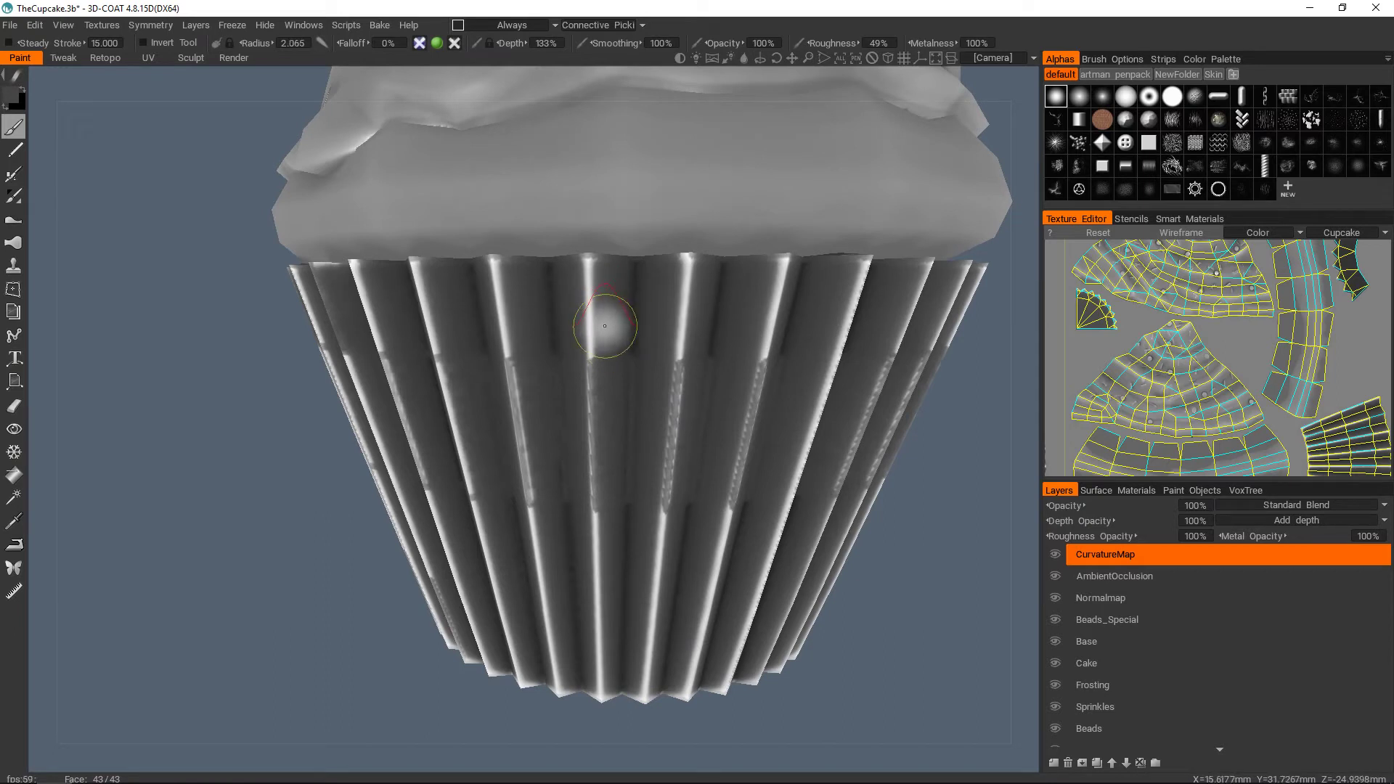
middle_click_drag(608, 305, 621, 334)
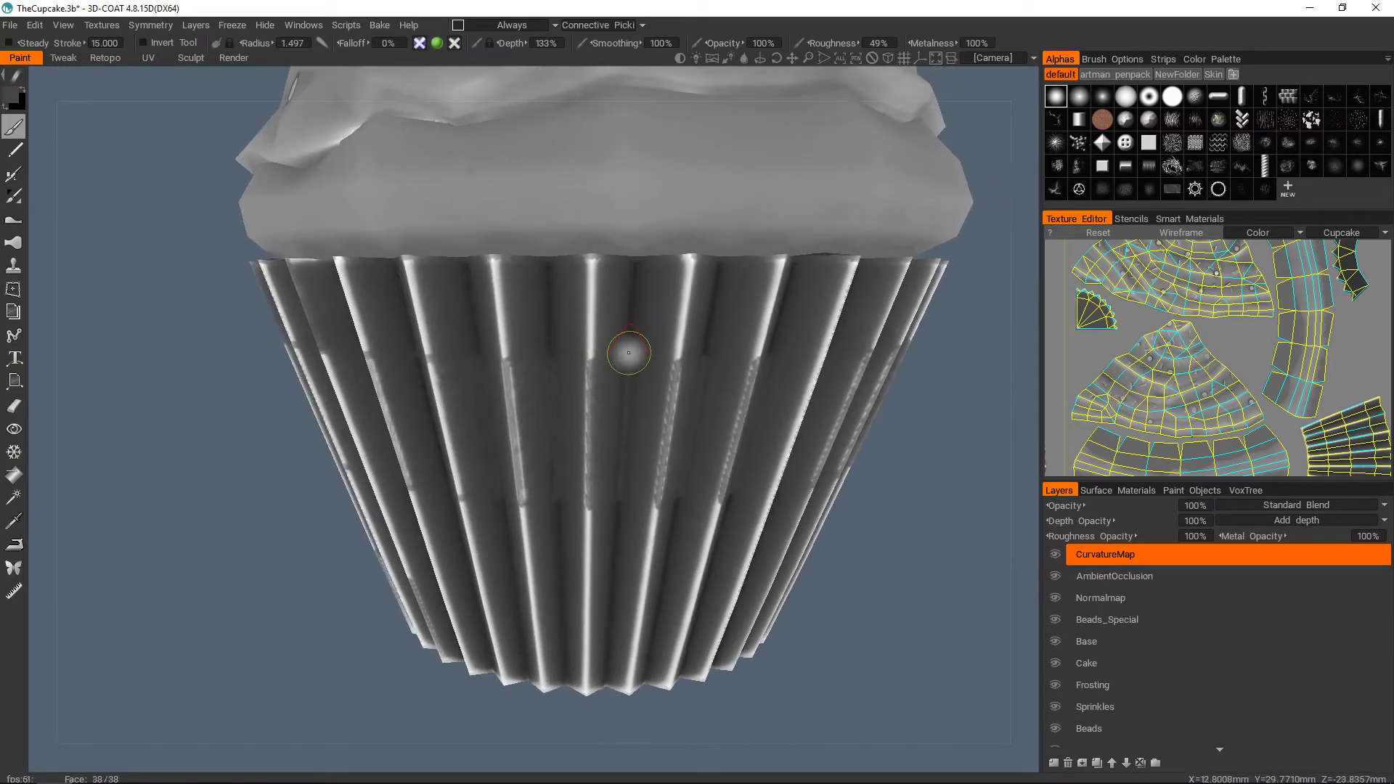
- Set the symmetry type to Radial Symmetry with a radial order of 16 around the Y axis
left_click(1120, 664)
key("s")
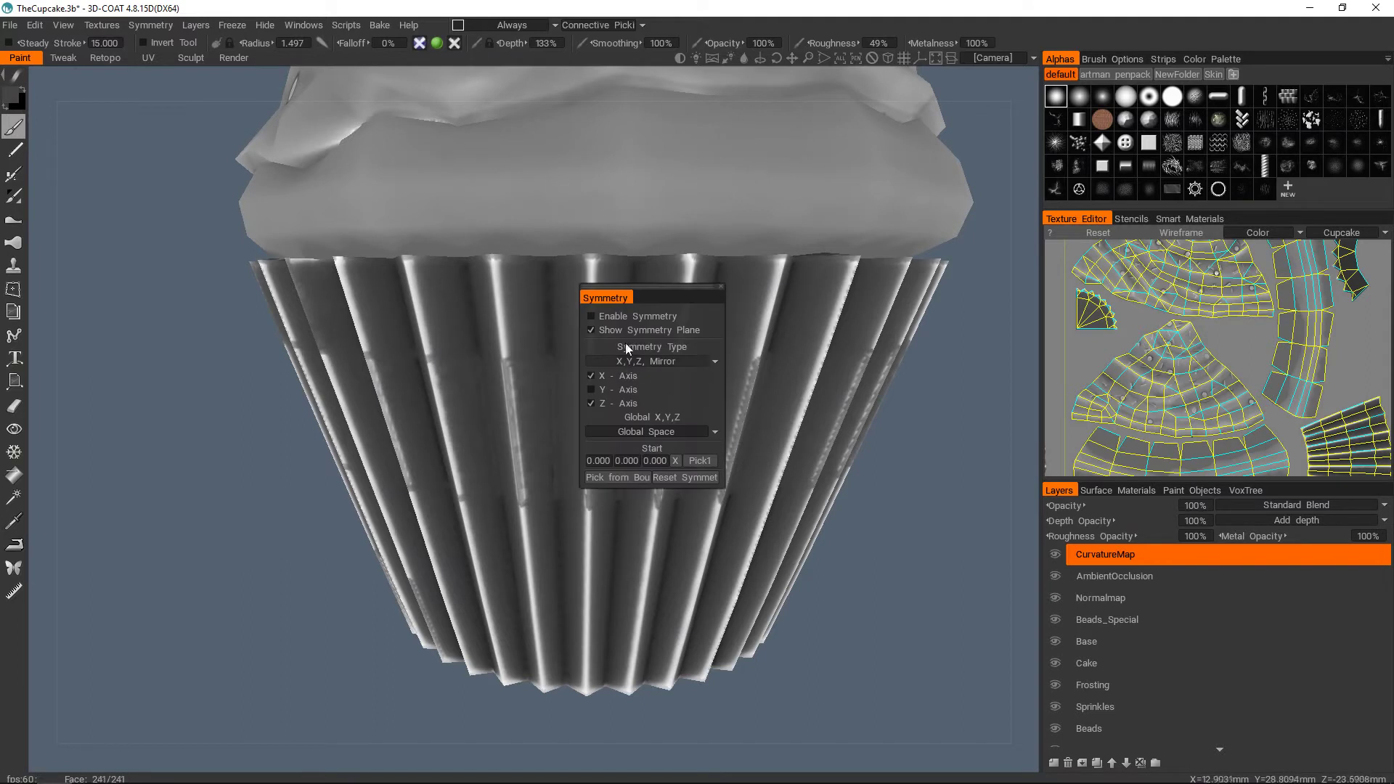
left_click(639, 362)
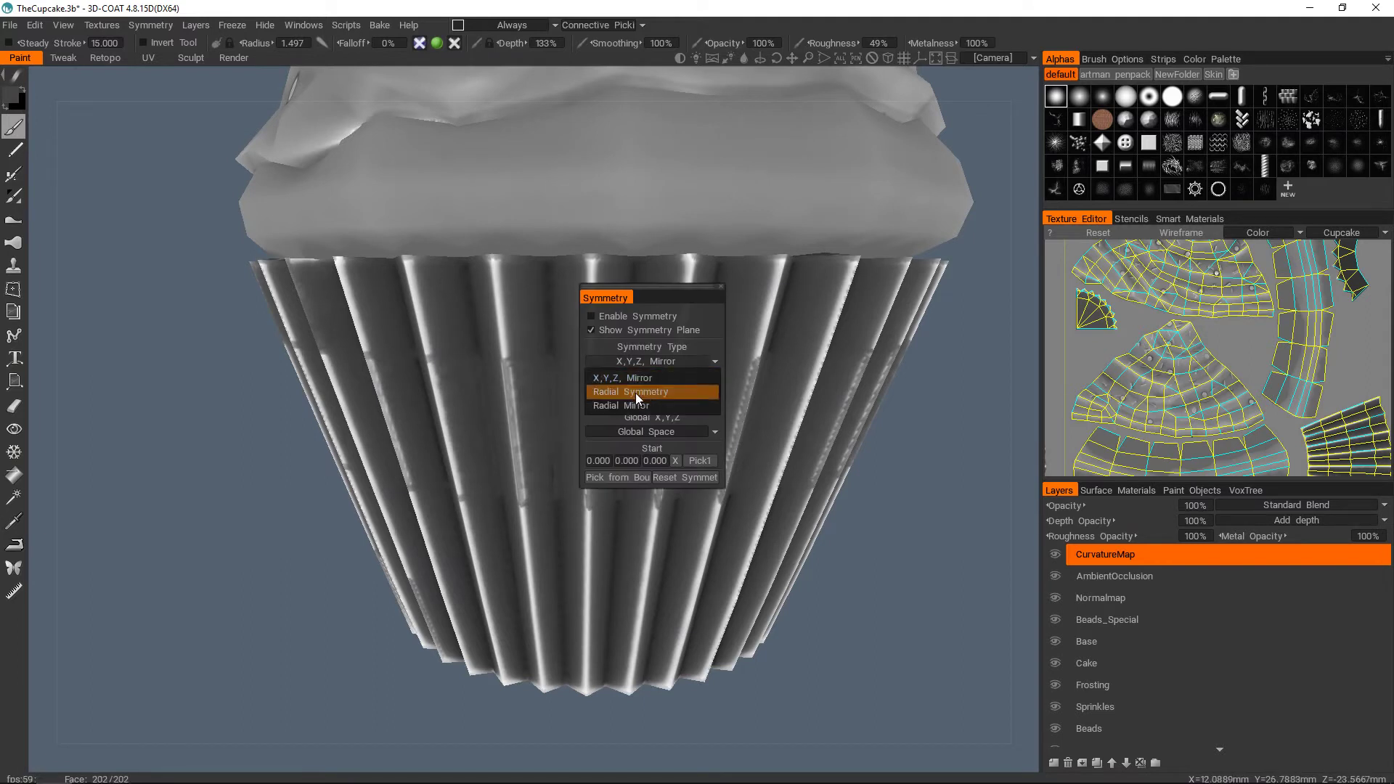
left_click(635, 393)
left_click(697, 378)
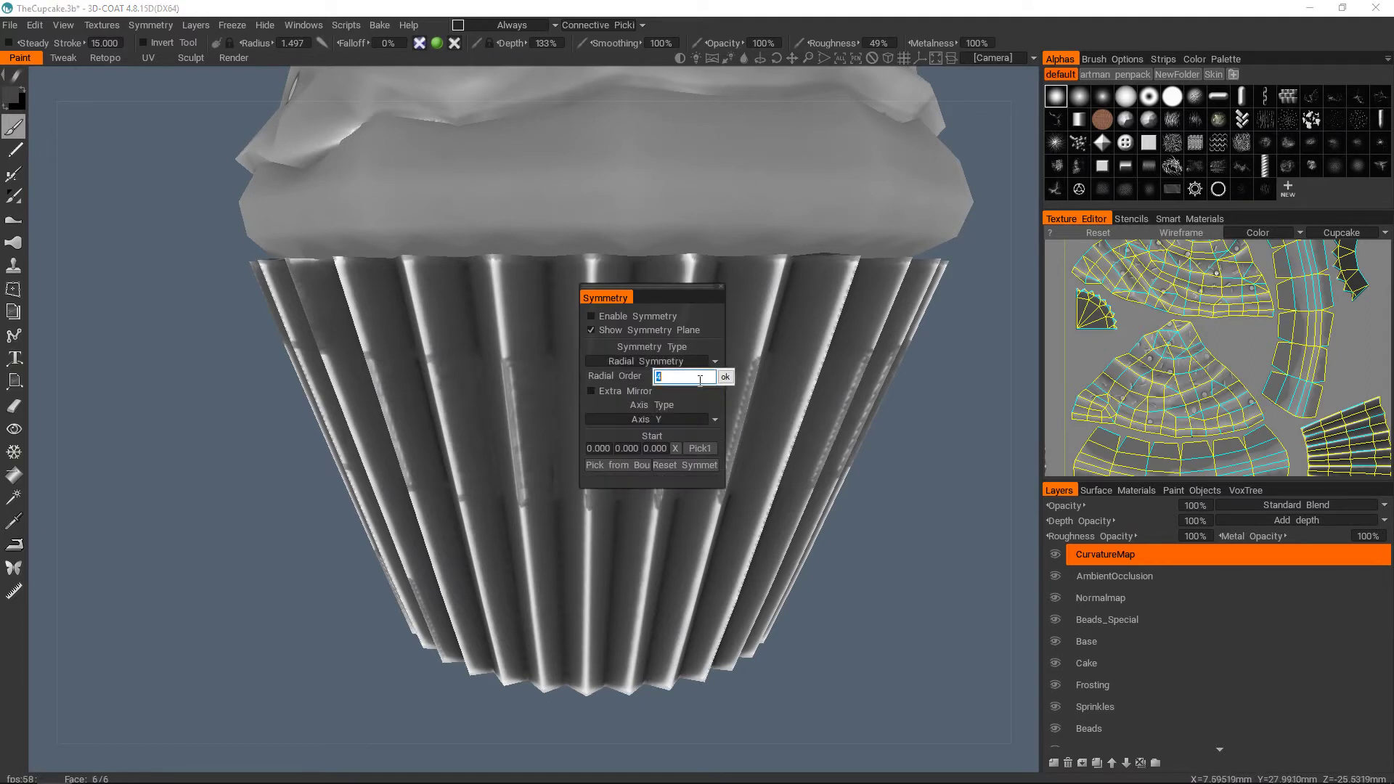
type("16")
left_click(721, 379)
left_click_drag(551, 411, 596, 278, "alt")
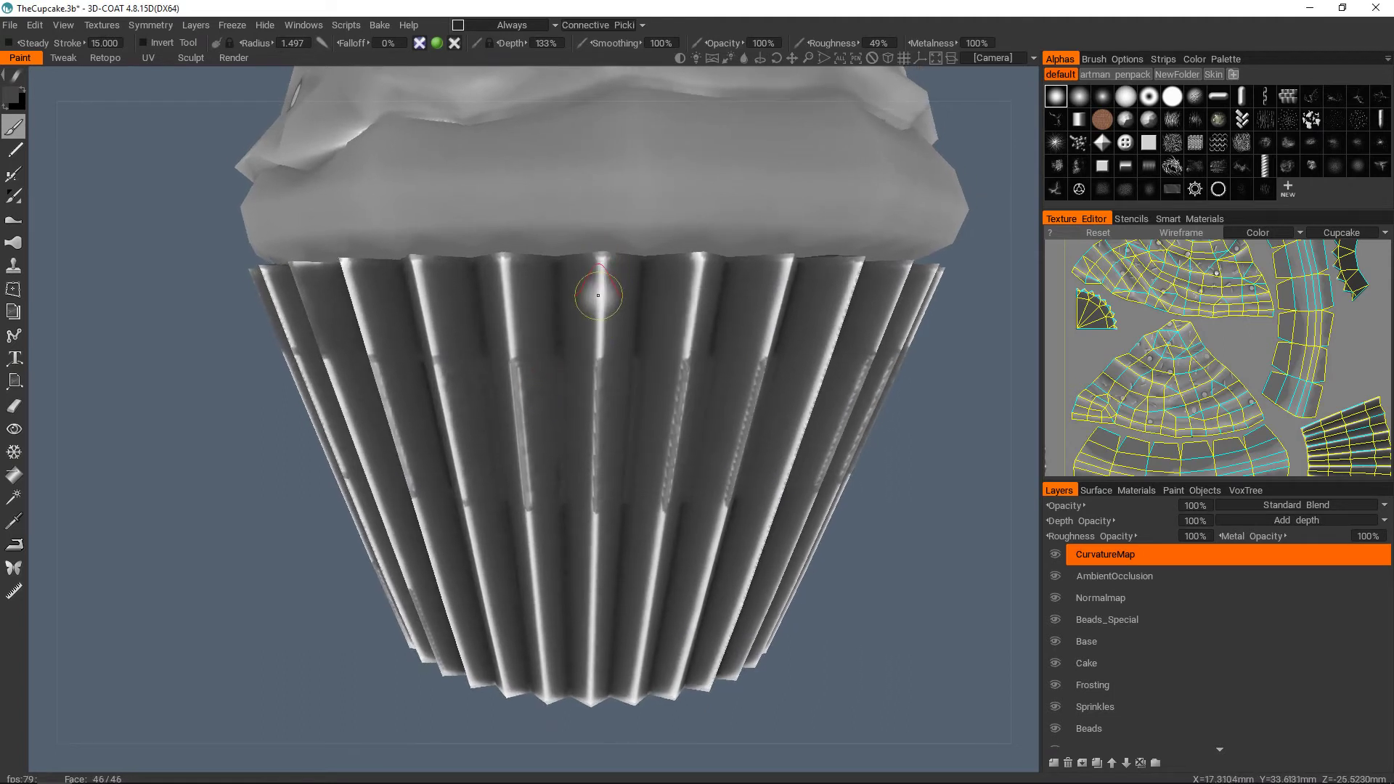
- Undo a trial stroke on one pleat and paint dark gray over the wrapper's bright ridges, with 76% falloff and a radius up to about 6.4
left_click_drag(603, 266, 601, 293)
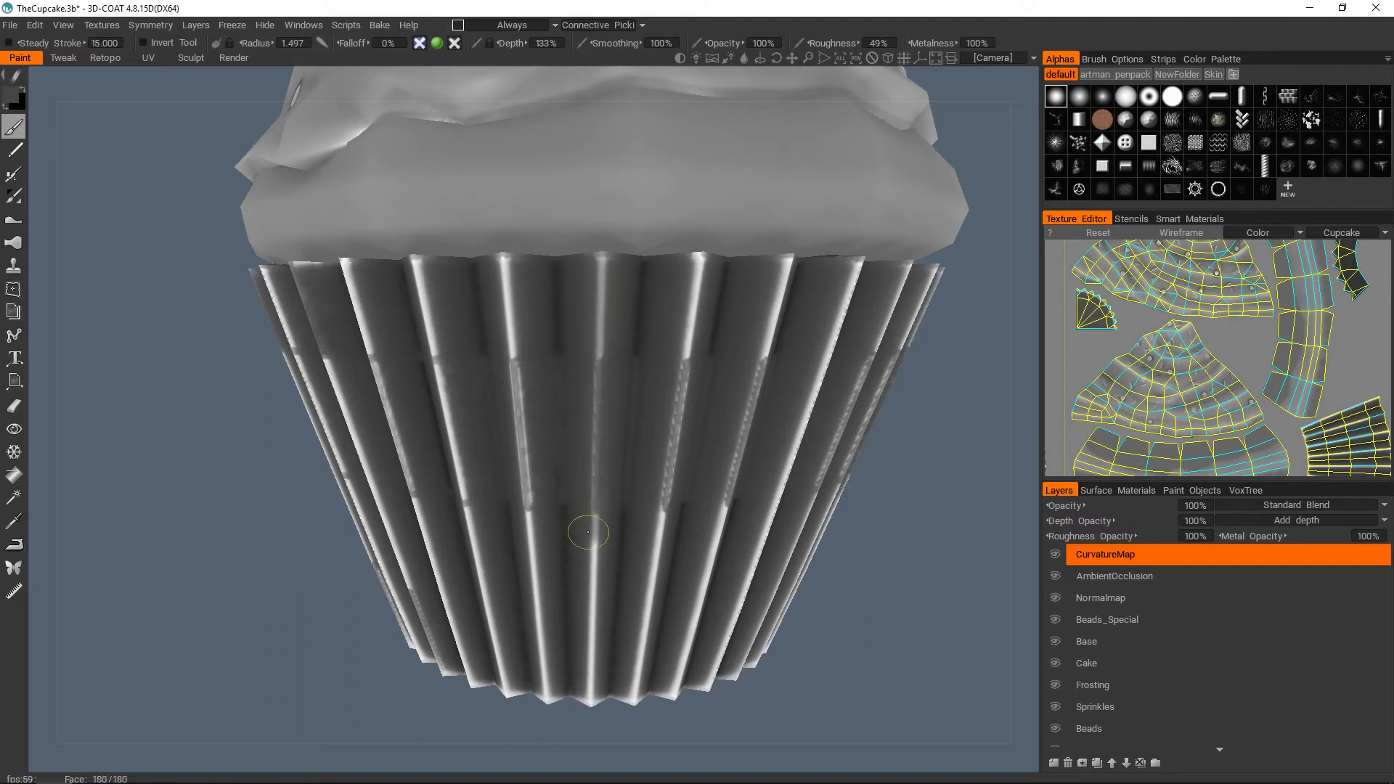
key("ctrl+z")
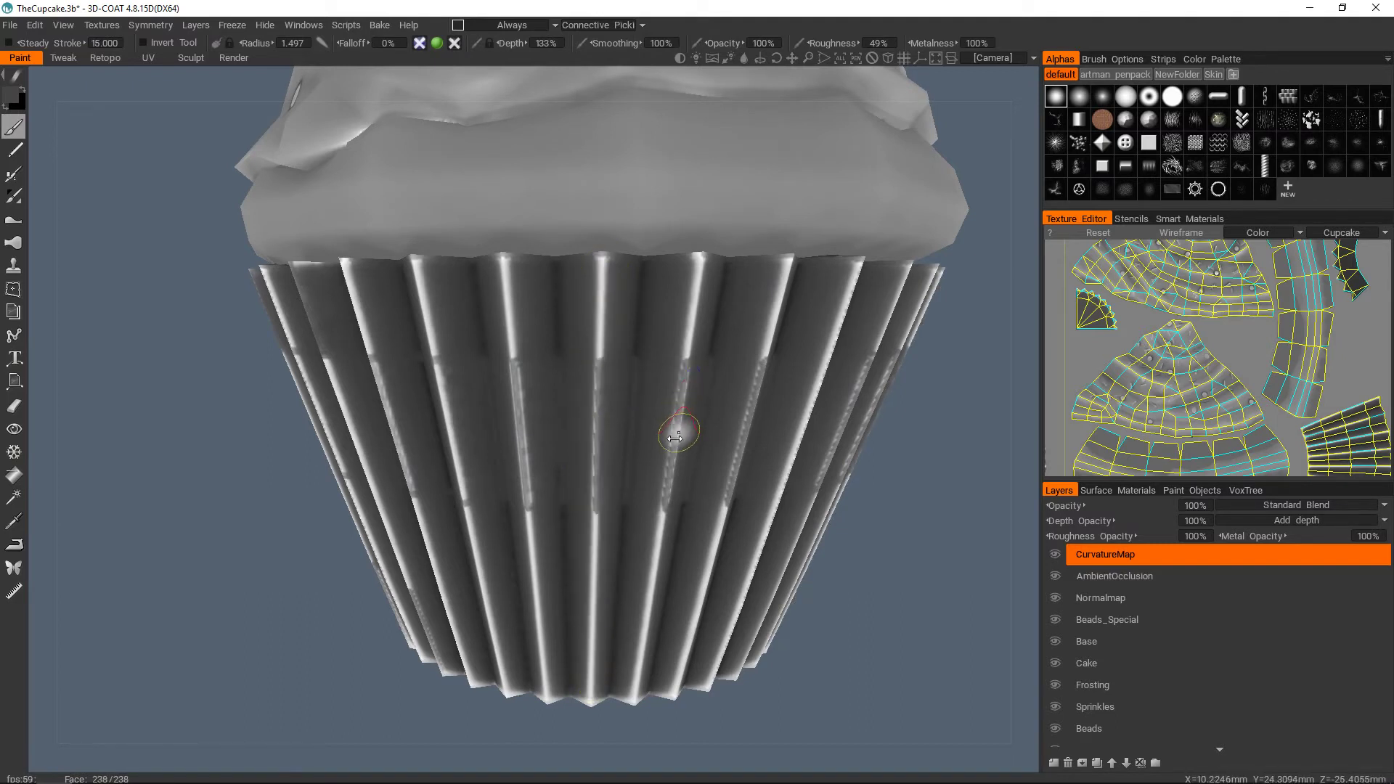
key("s")
left_click(656, 365)
middle_click_drag(567, 316, 572, 302)
left_click_drag(608, 245, 600, 679)
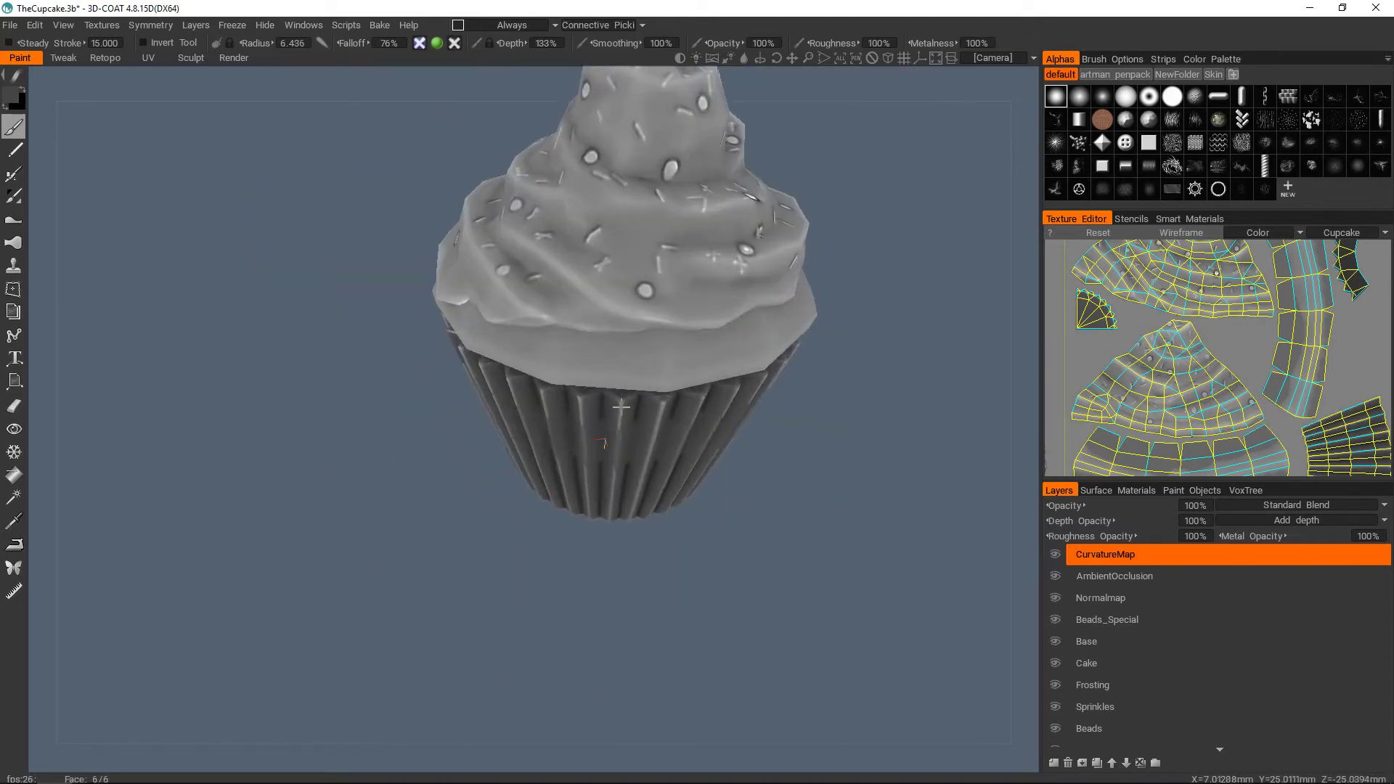
scroll(602, 250, "up", 3)
left_click_drag(602, 250, 591, 569)
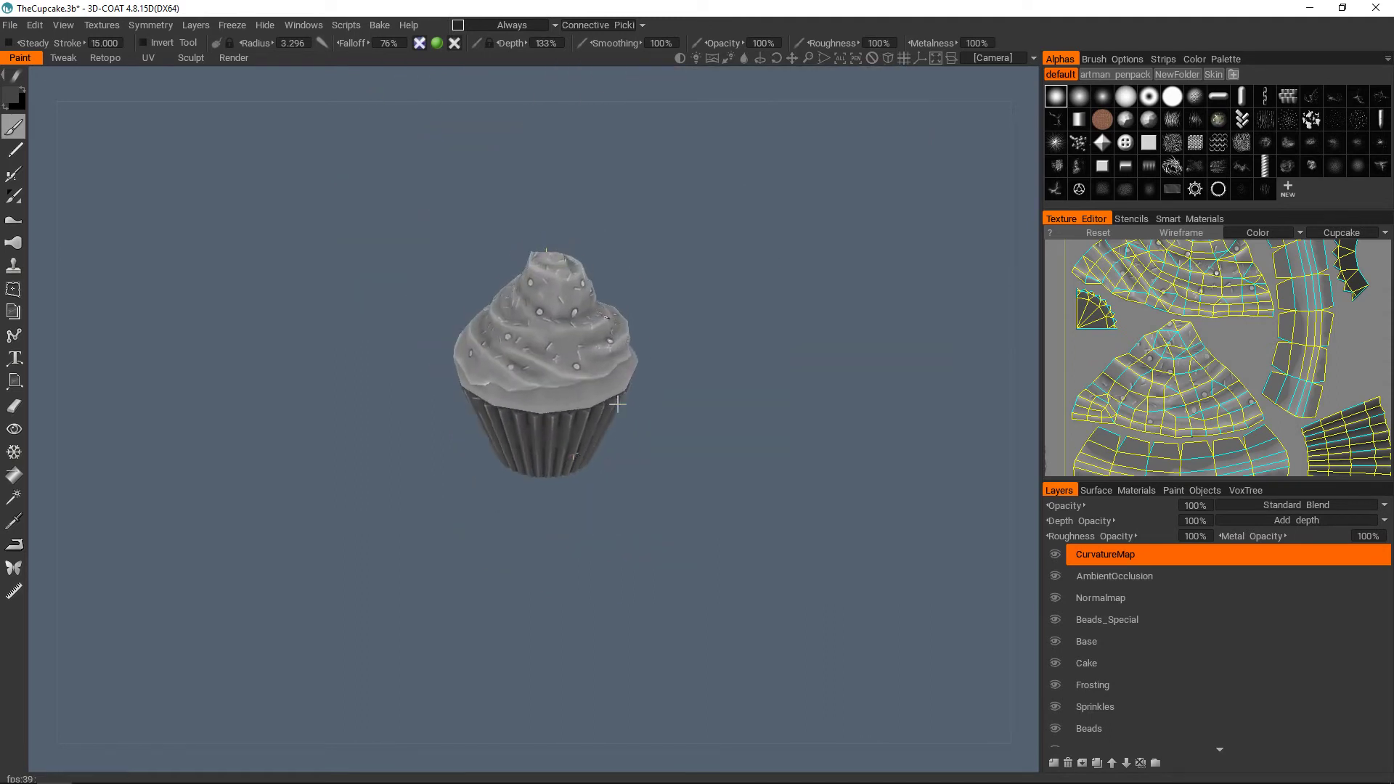
- Set the CurvatureMap layer's opacity to 35%, try the Dissolve blend mode, and settle on Overlay
scroll(617, 405, "up", 3)
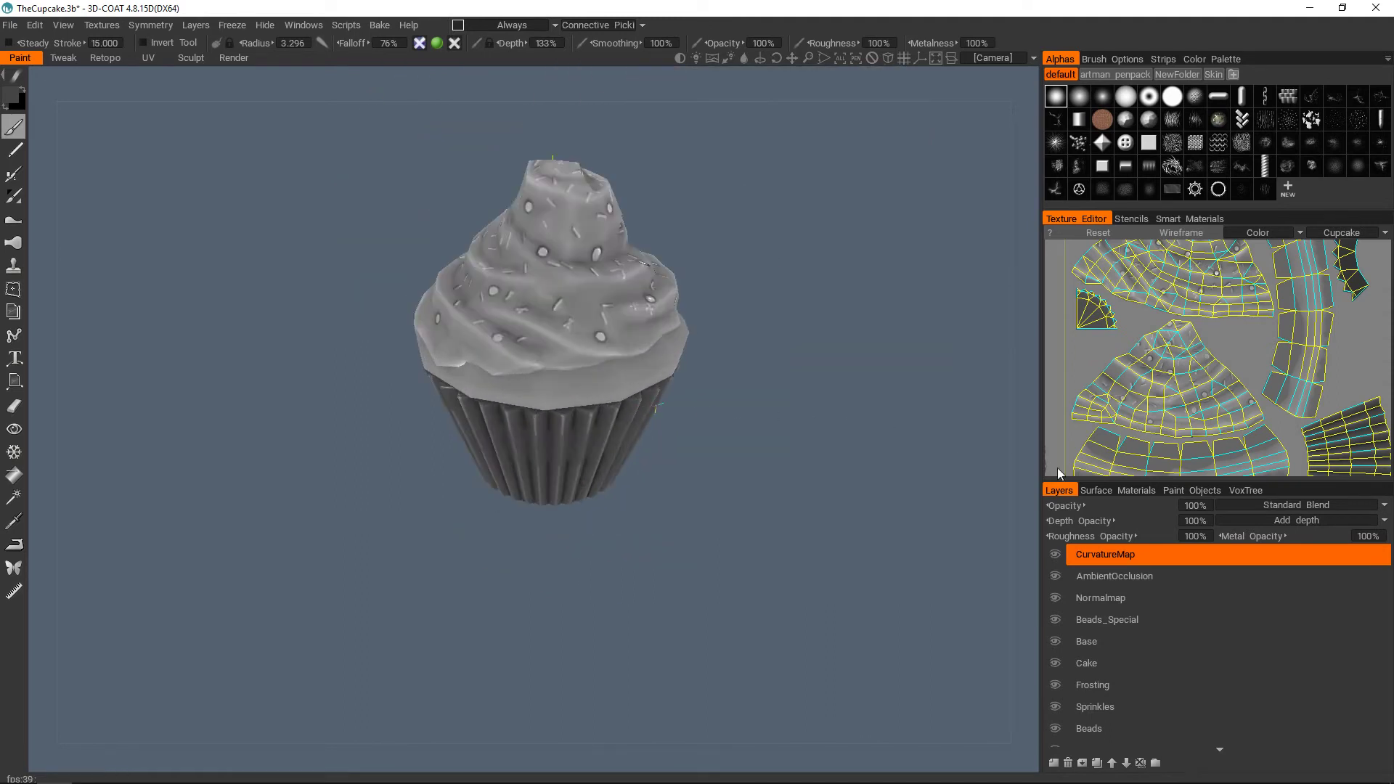
left_click(1193, 507)
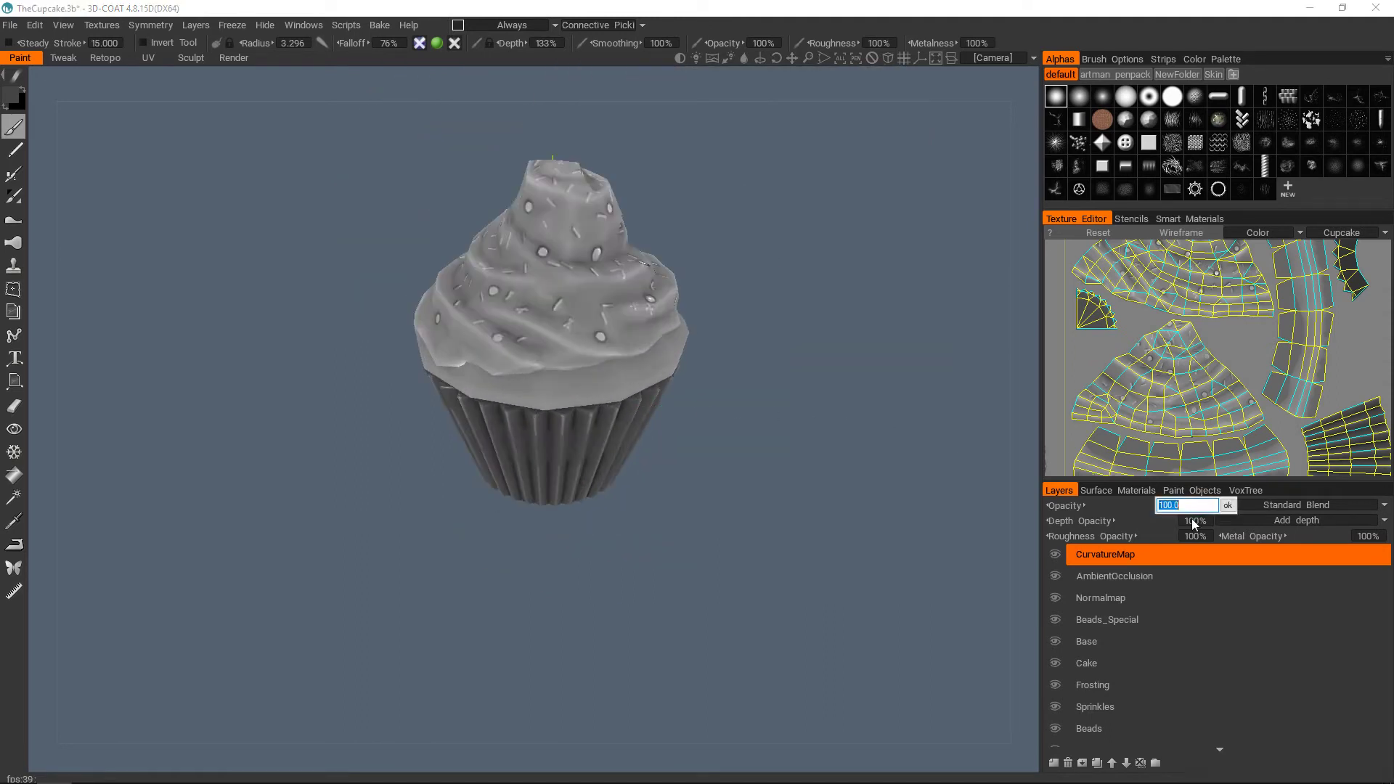
left_click(1228, 505)
left_click(1271, 505)
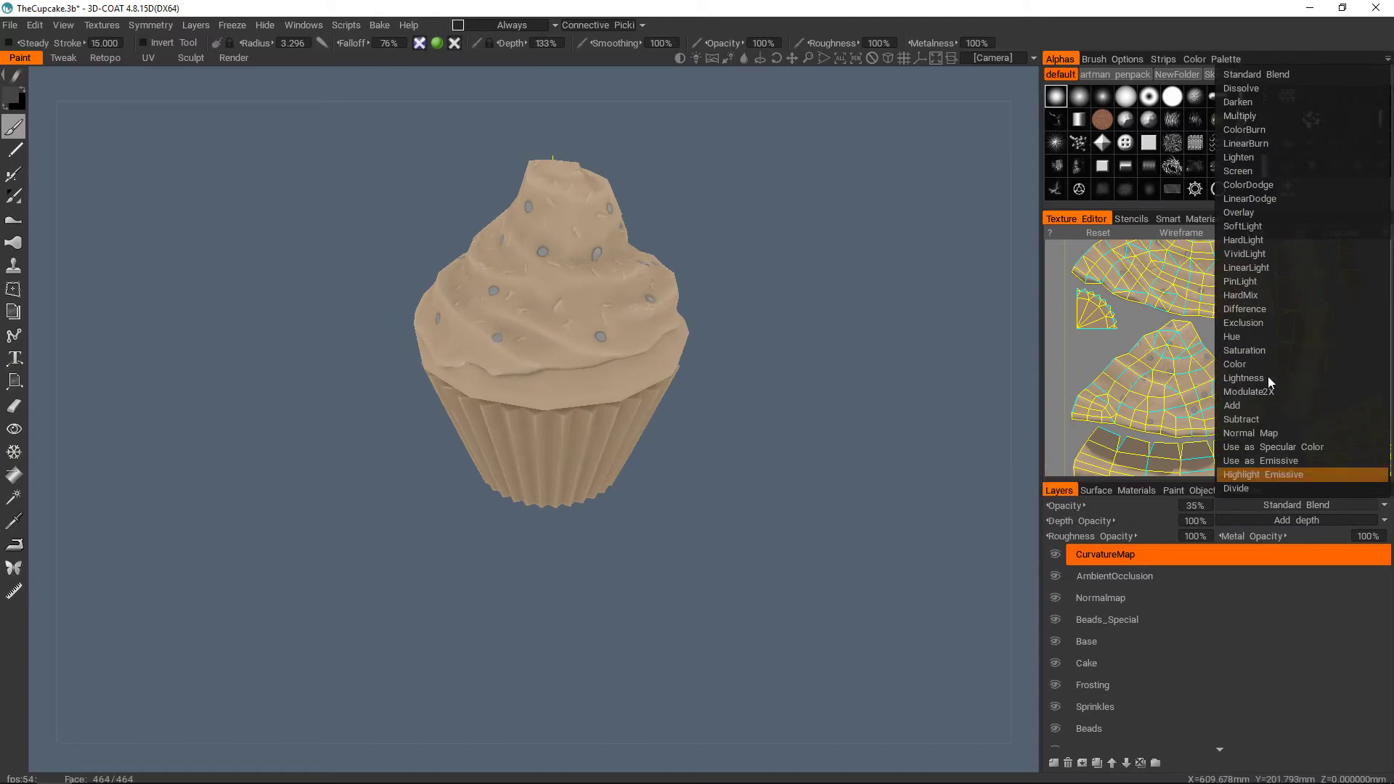
left_click(1268, 87)
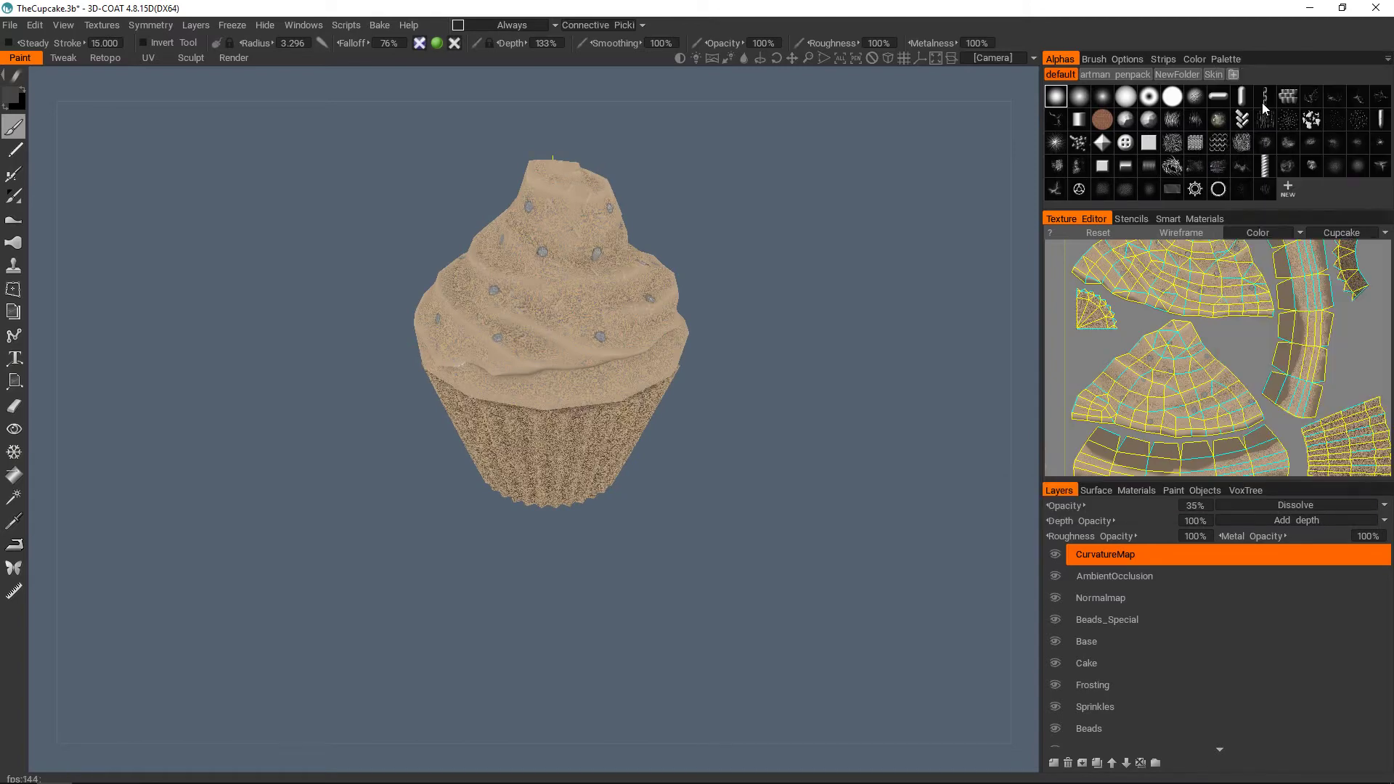
left_click(1264, 506)
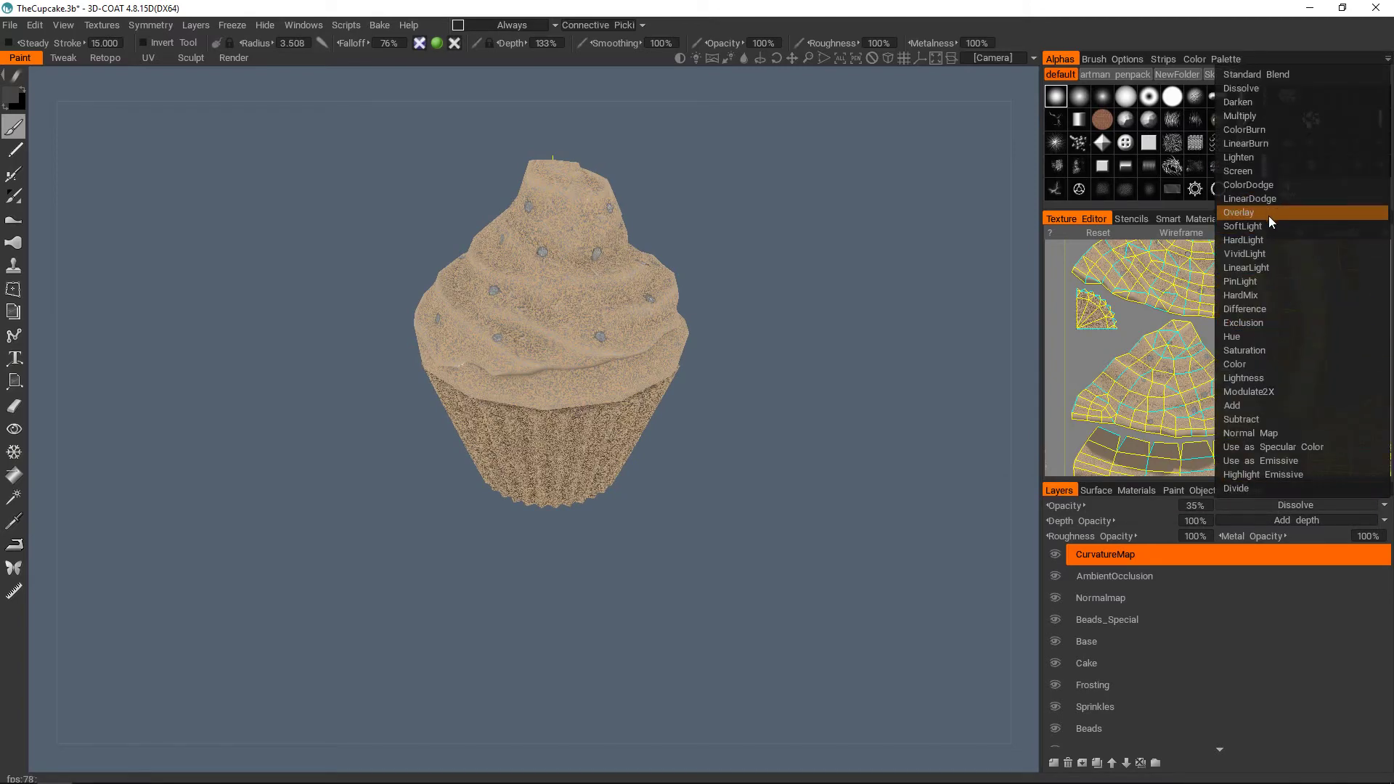
left_click(1270, 215)
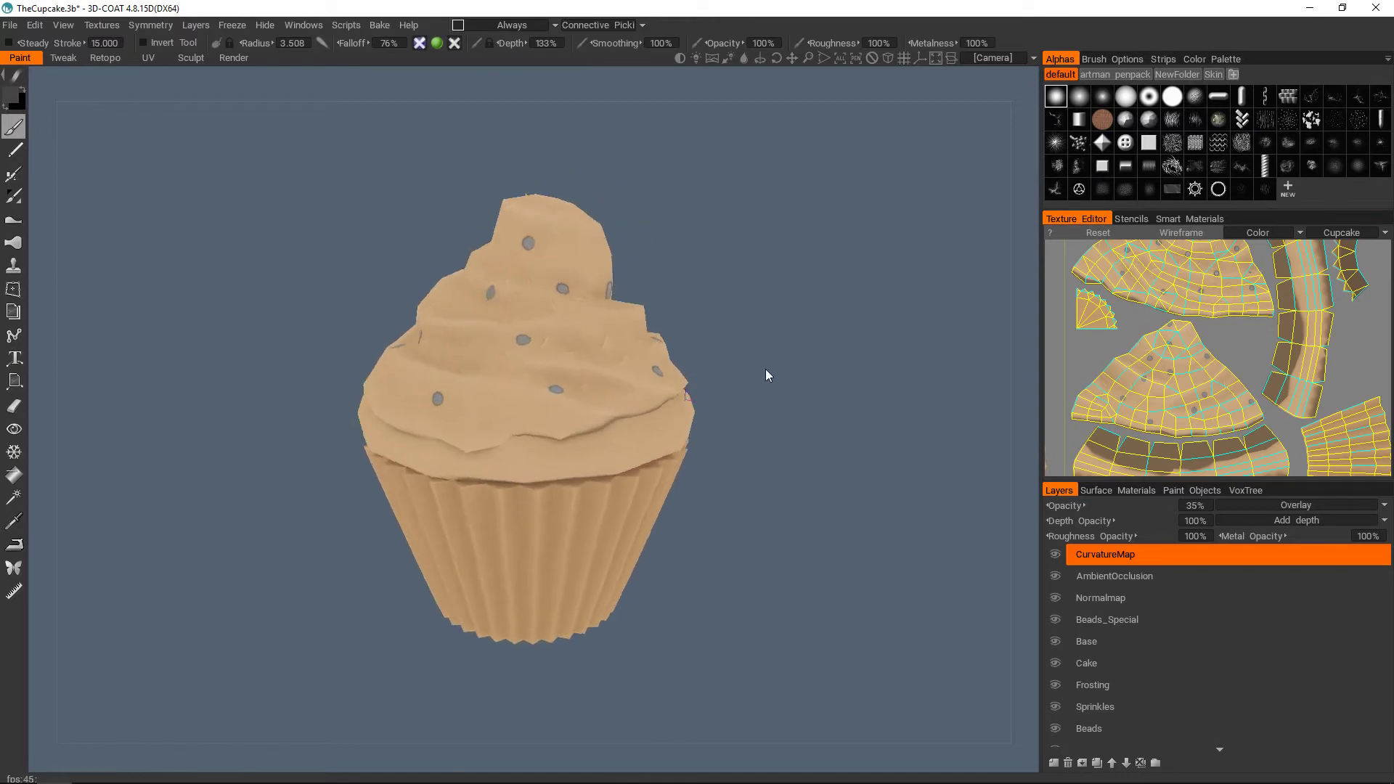
- Examine how the blended curvature layer looks on the frosting and wrapper from several angles and distances
scroll(643, 394, "up", 3)
left_click_drag(642, 394, 636, 437, "alt")
scroll(726, 414, "down", 3)
scroll(682, 415, "up", 2)
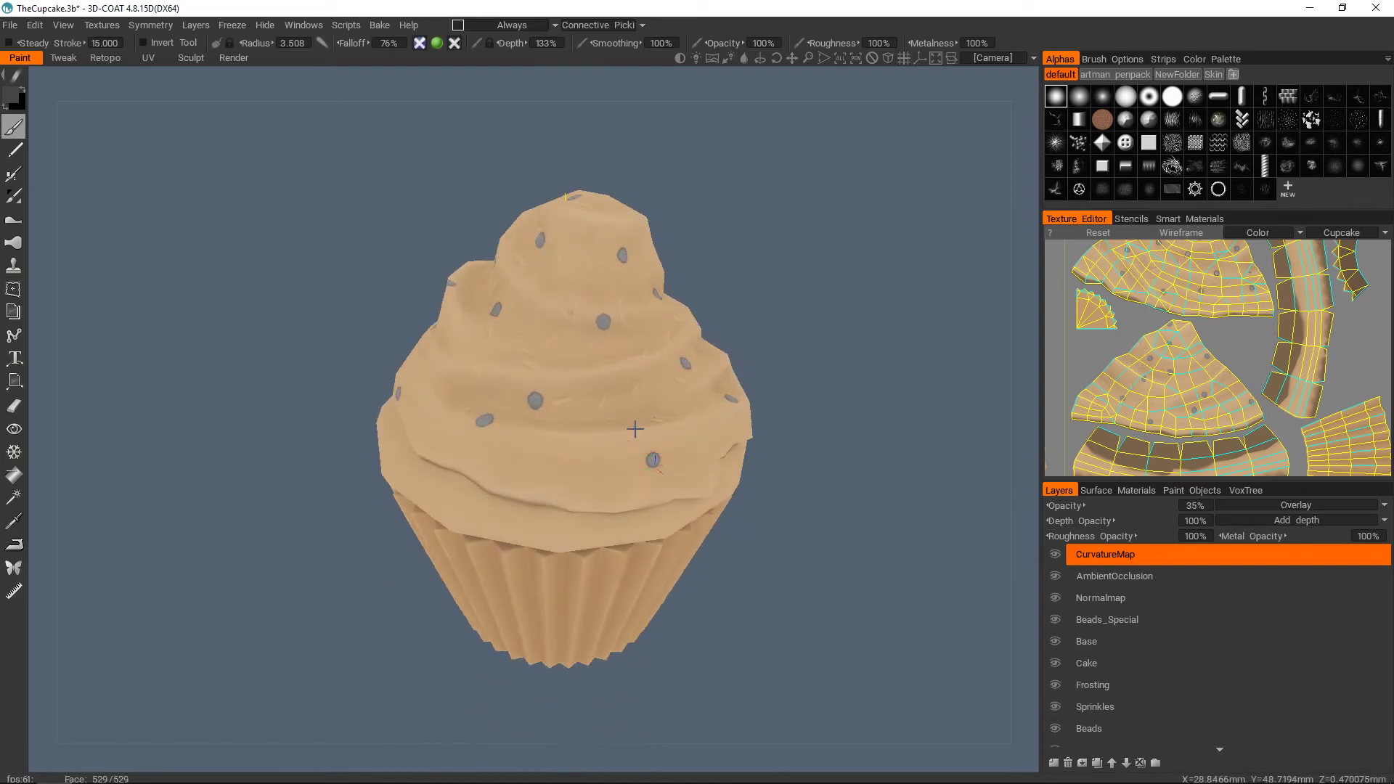
scroll(636, 436, "up", 2)
scroll(541, 392, "down", 2)
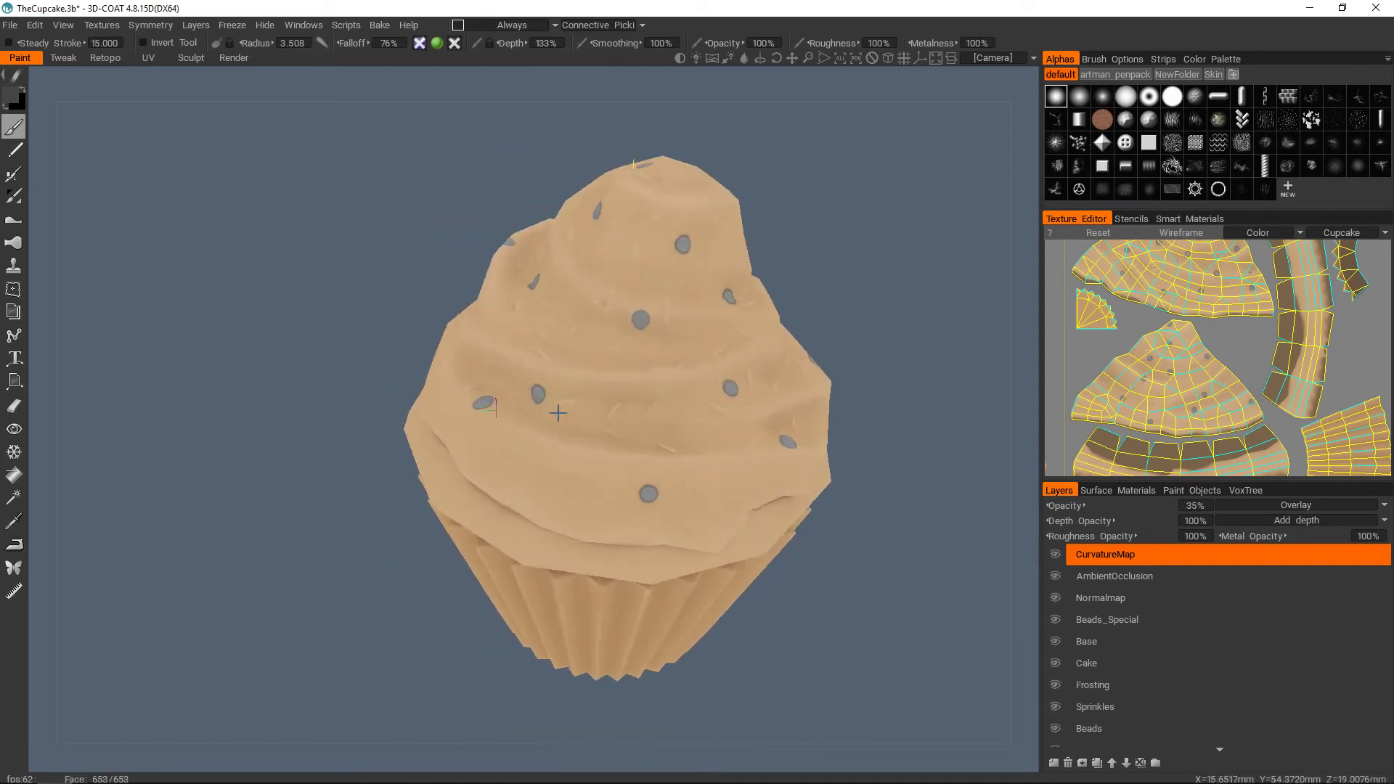
scroll(586, 414, "up", 1)
scroll(586, 414, "down", 3)
scroll(595, 424, "up", 1)
left_click_drag(614, 397, 646, 417, "alt")
scroll(585, 403, "down", 2)
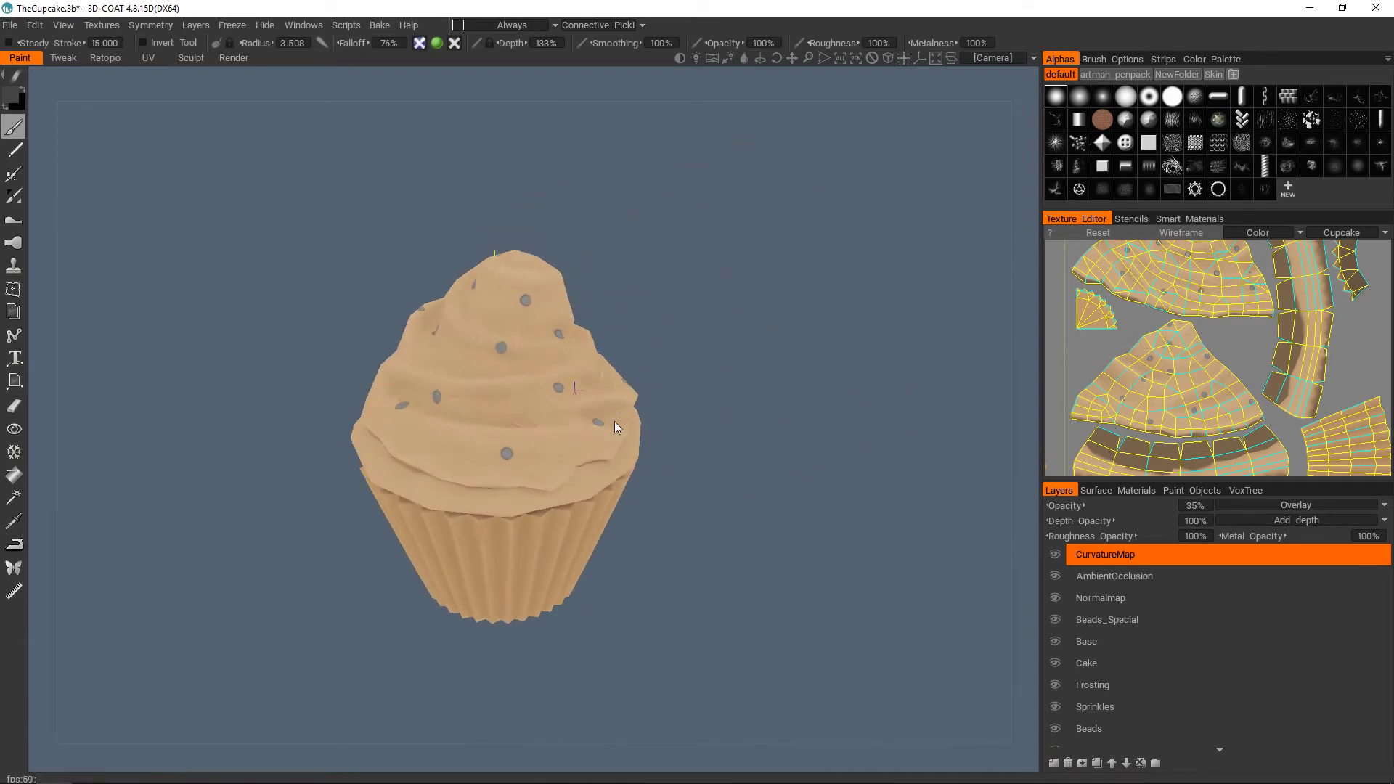
middle_click_drag(567, 427, 616, 414, "alt")
scroll(619, 429, "up", 1)
left_click_drag(619, 433, 621, 458, "alt")
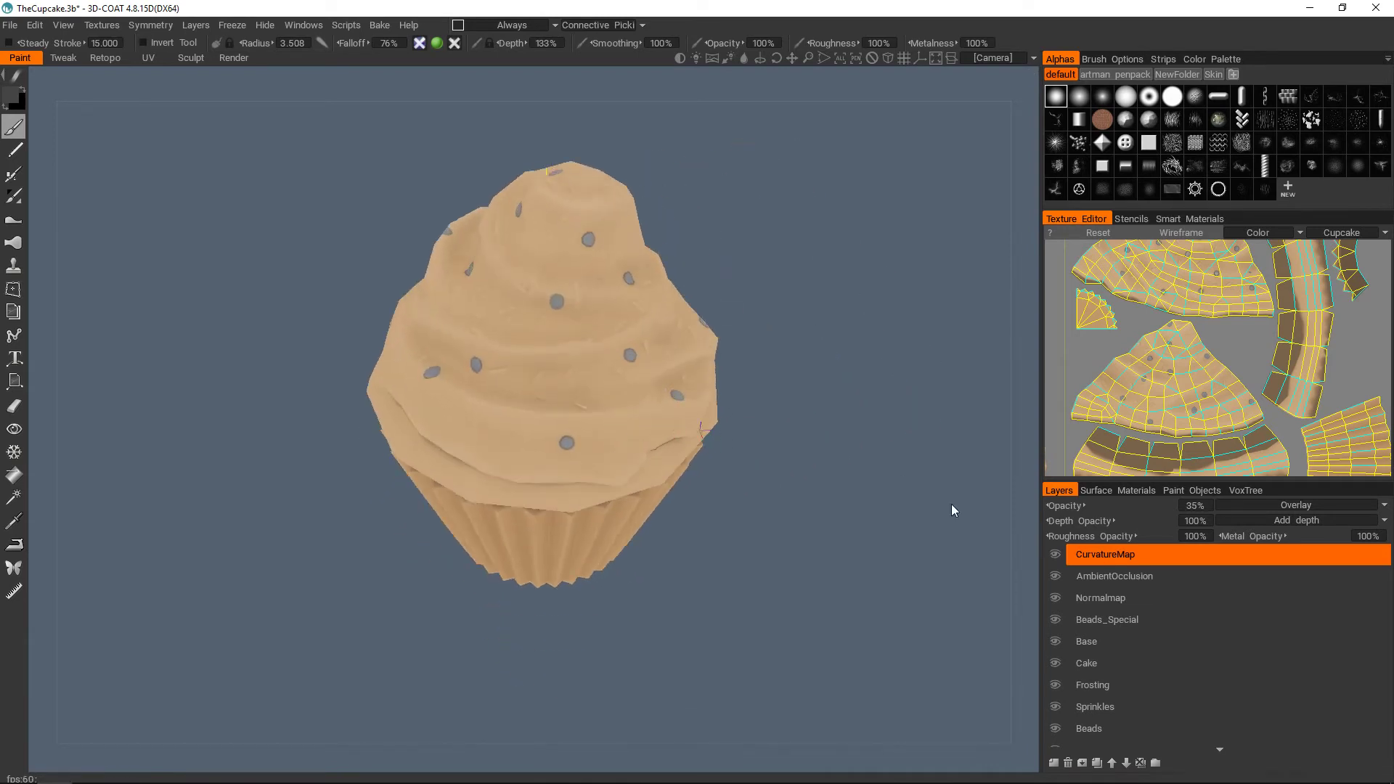
- Make the Frosting layer active and set the paint color to magenta with hue 297, saturation 64% and lightness 87%
left_click(1132, 599)
left_click(1111, 645)
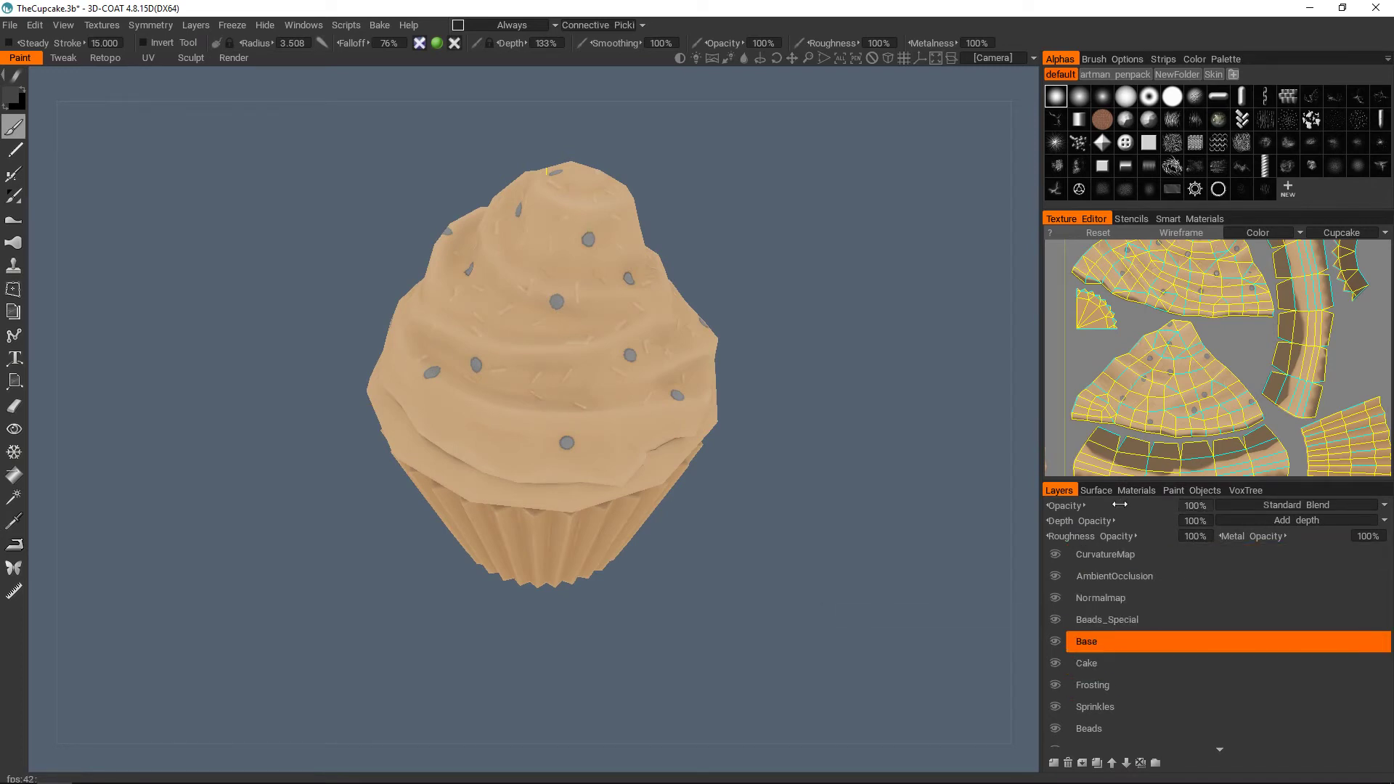
left_click(1104, 688)
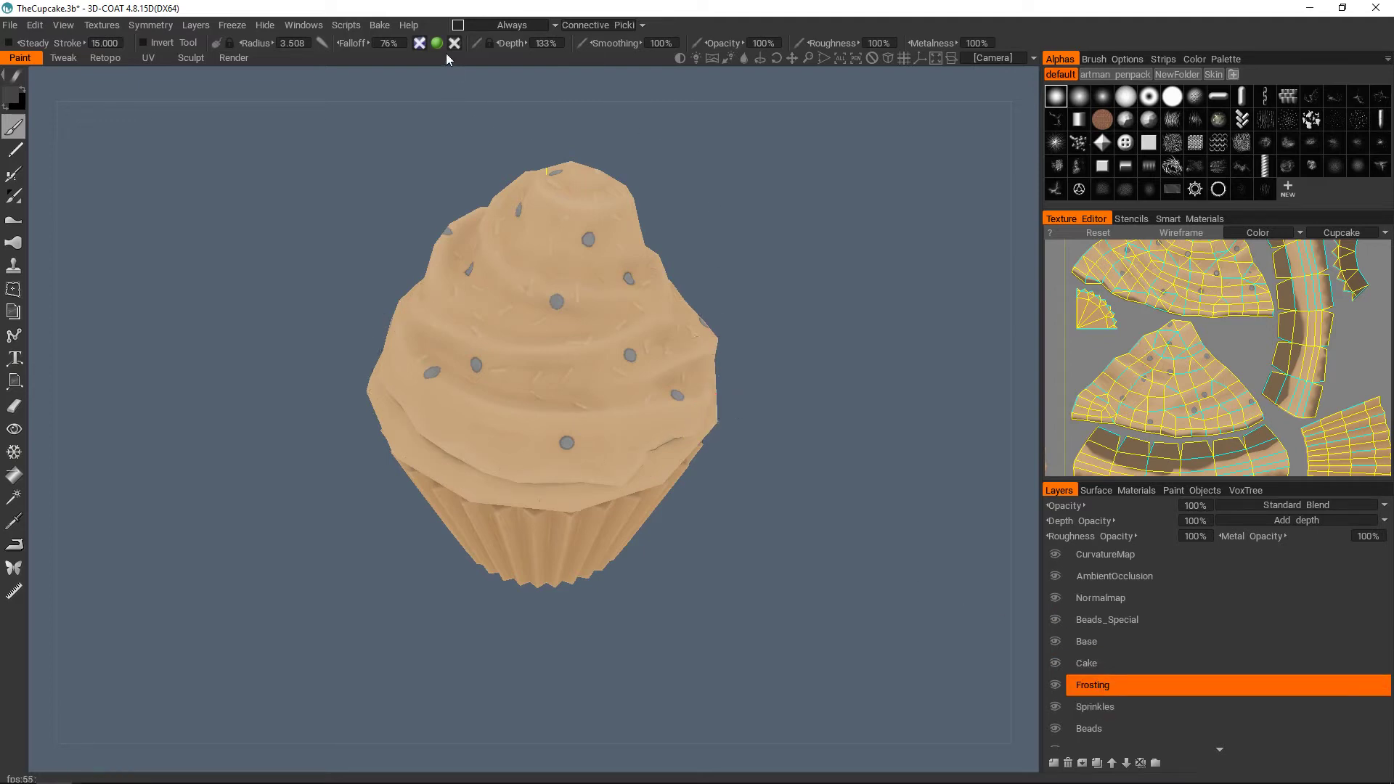
left_click(15, 99)
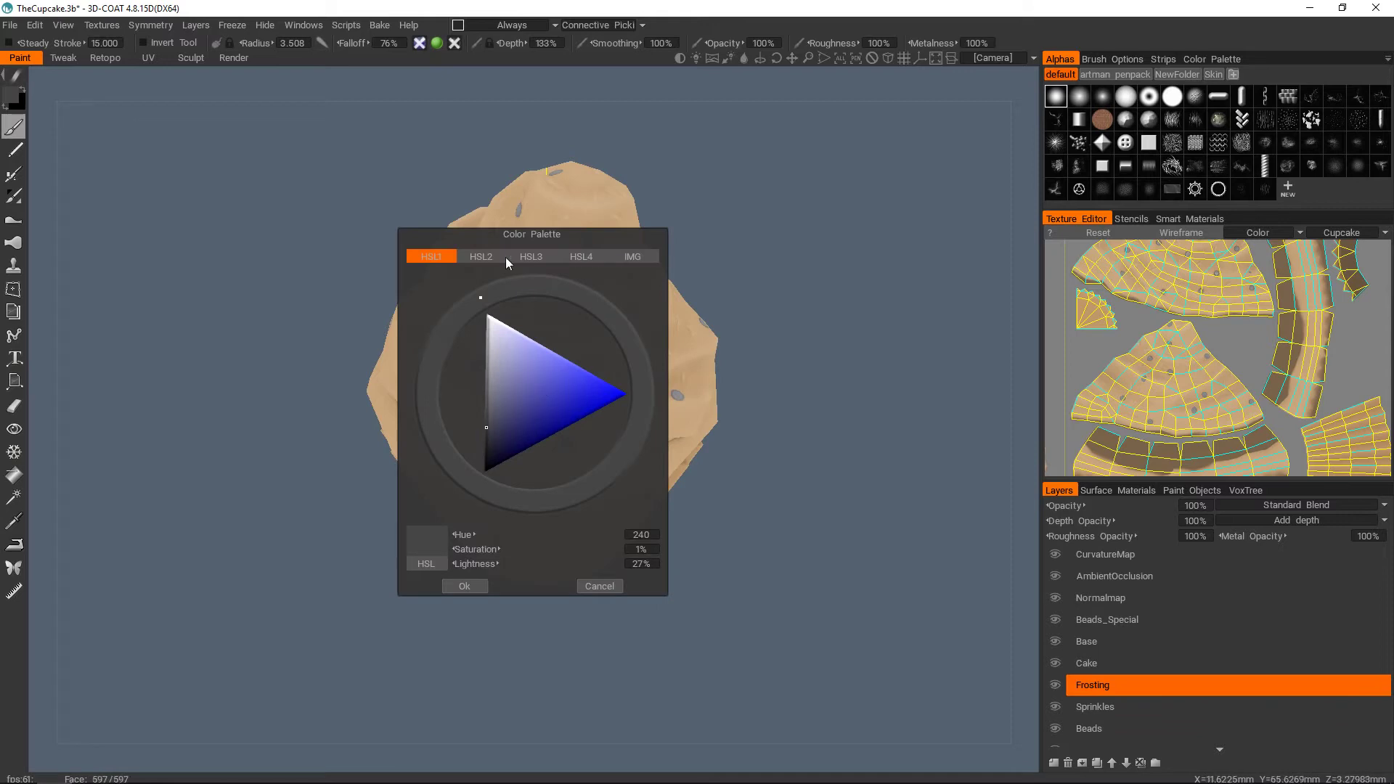
left_click_drag(524, 385, 554, 368)
left_click_drag(591, 307, 586, 294)
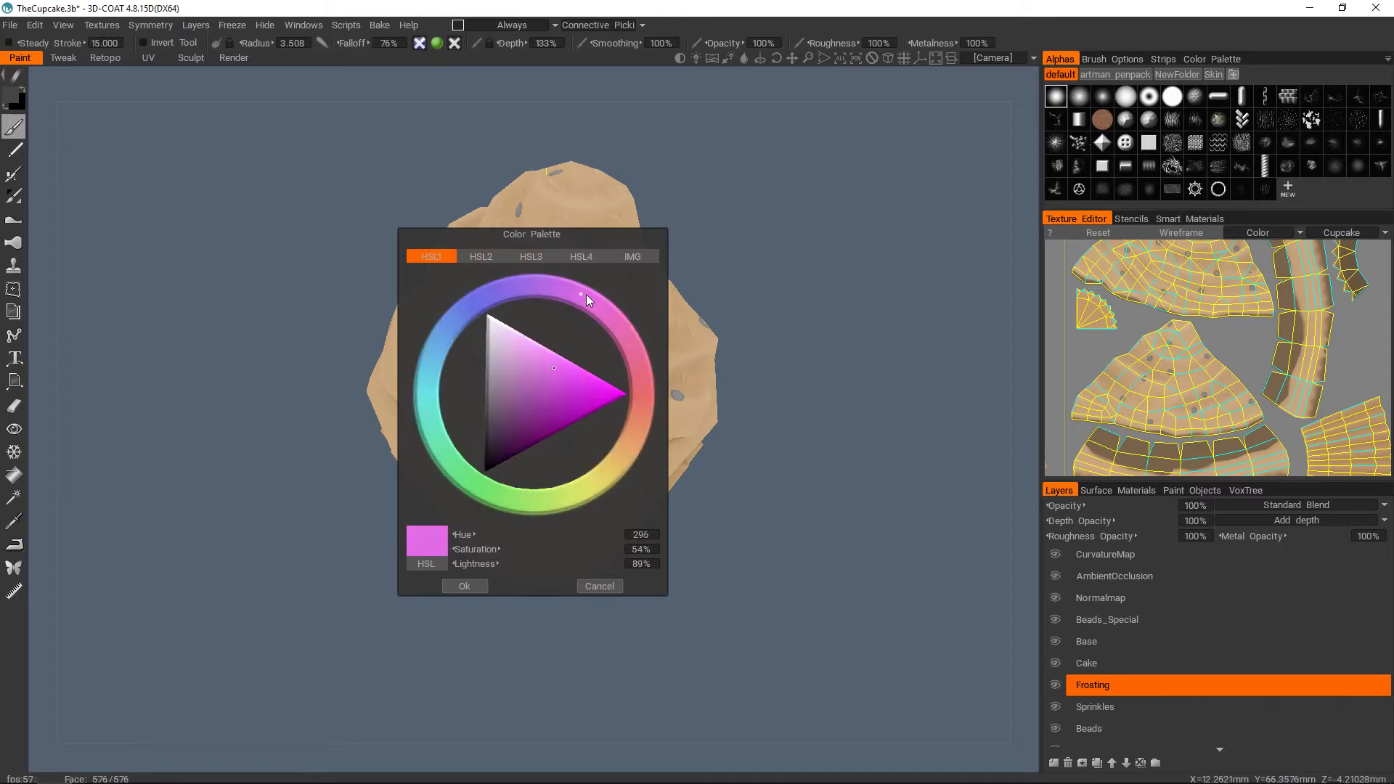
left_click(564, 378)
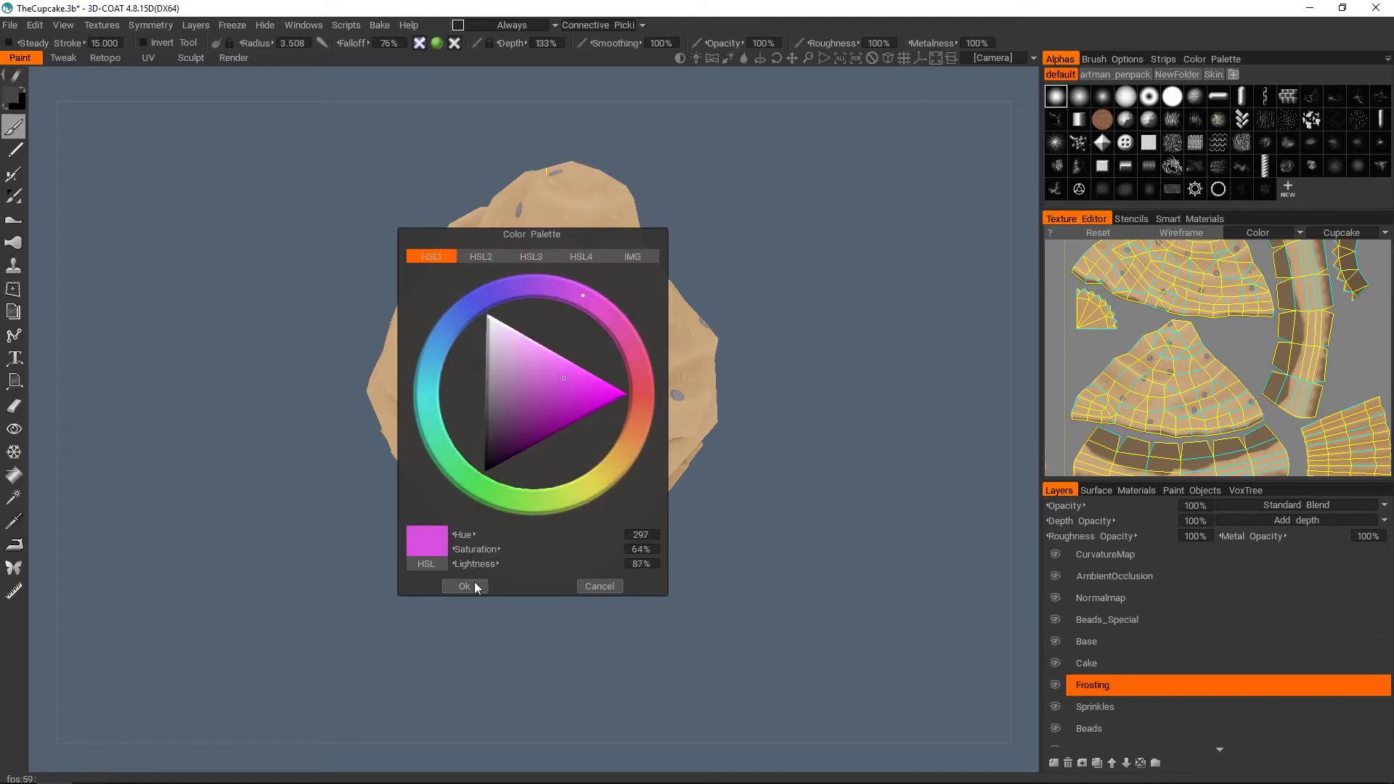
left_click(465, 586)
- Turn off the radial symmetry and set the brush to a radius of about 8.4 and 63% depth
scroll(583, 389, "down", 4)
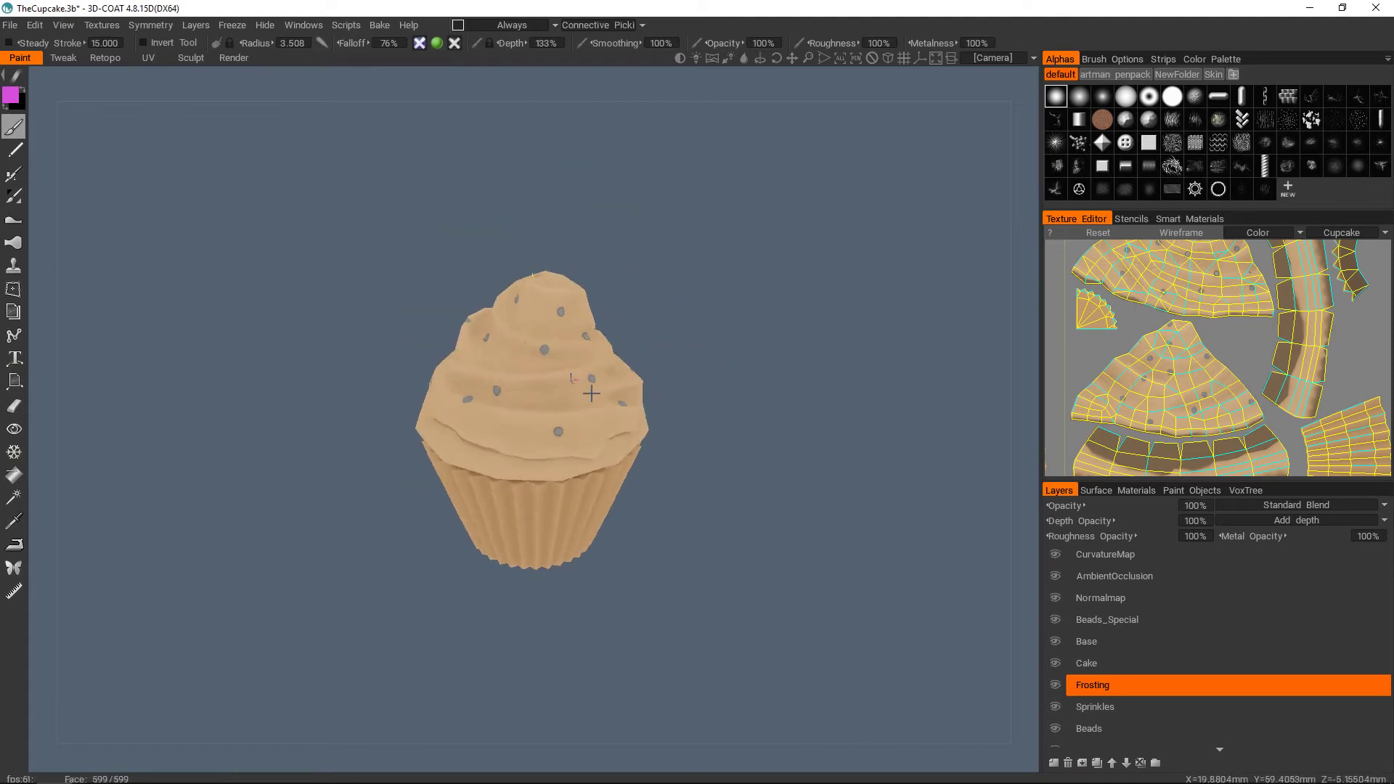
scroll(590, 388, "up", 5)
key("s")
left_click(555, 320)
middle_click_drag(473, 398, 471, 417)
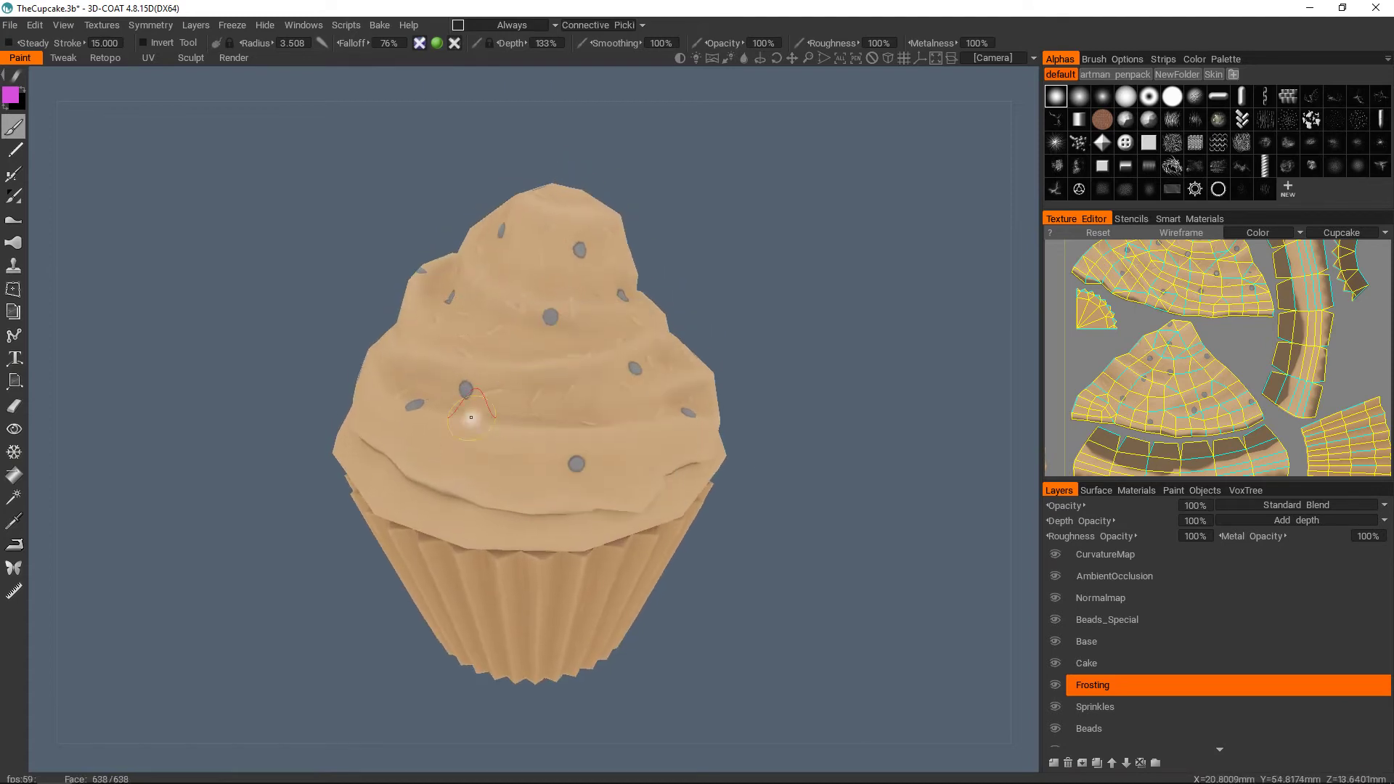
mouse_move(628, 391)
right_mouse_down()
mouse_move(621, 428)
mouse_move(646, 406)
mouse_move(642, 441)
right_mouse_up()
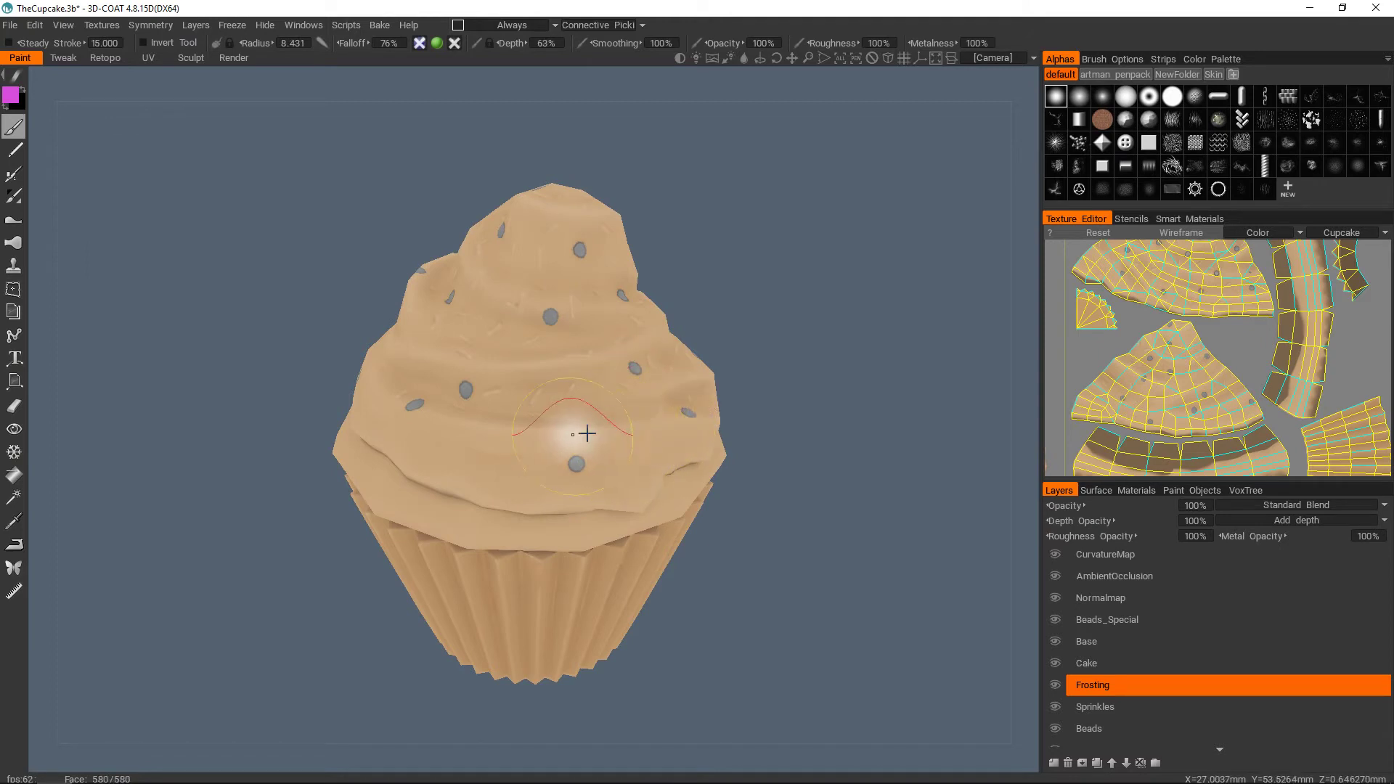
scroll(567, 414, "down", 4)
mouse_move(579, 411)
left_mouse_down("alt")
mouse_move(720, 403)
mouse_move(549, 406)
mouse_move(605, 432)
left_mouse_up("alt")
scroll(548, 406, "down", 1)
scroll(619, 442, "up", 3)
scroll(610, 439, "down", 3)
scroll(610, 442, "up", 3)
scroll(604, 433, "down", 3)
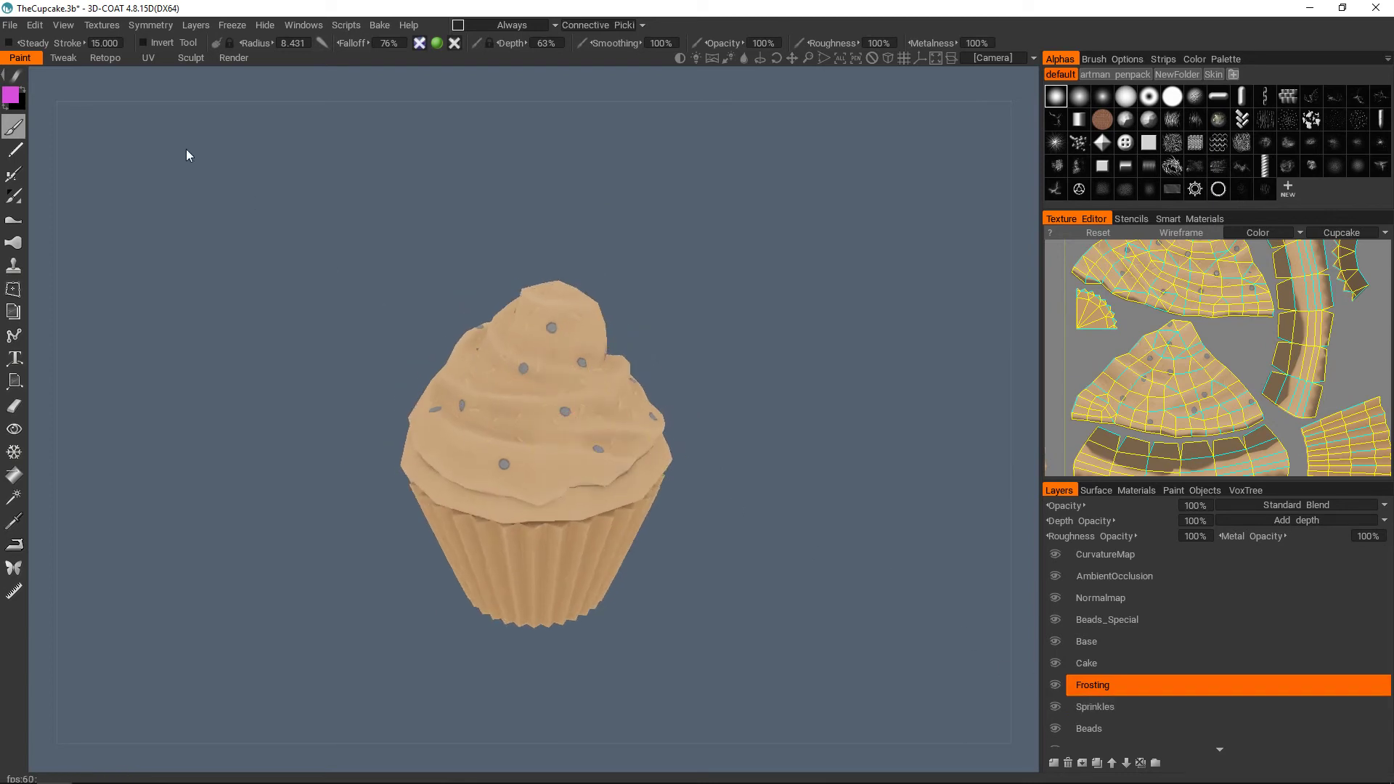
scroll(569, 421, "up", 2)
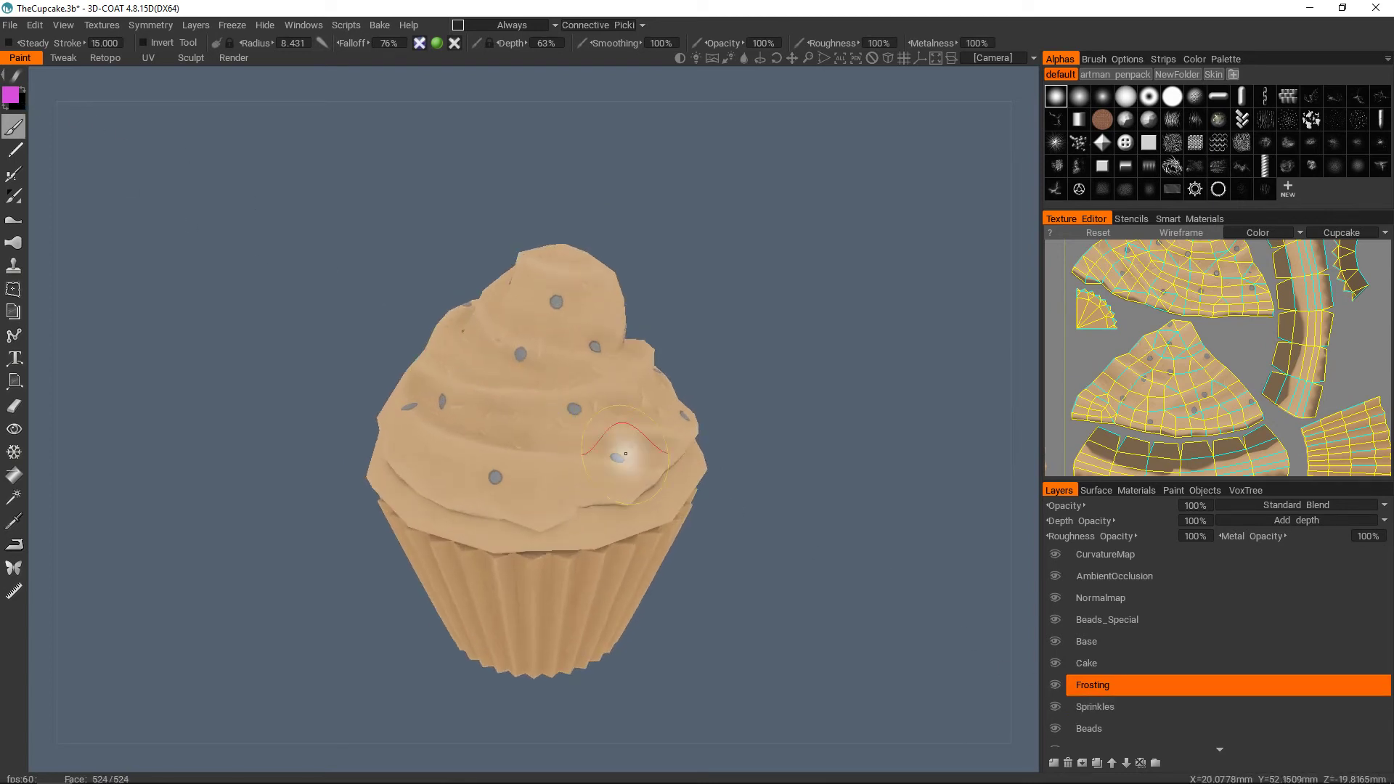
- Hide and reshow the Cake and Base paint objects to check how the parts separate, and return to the layer list
left_click(1174, 491)
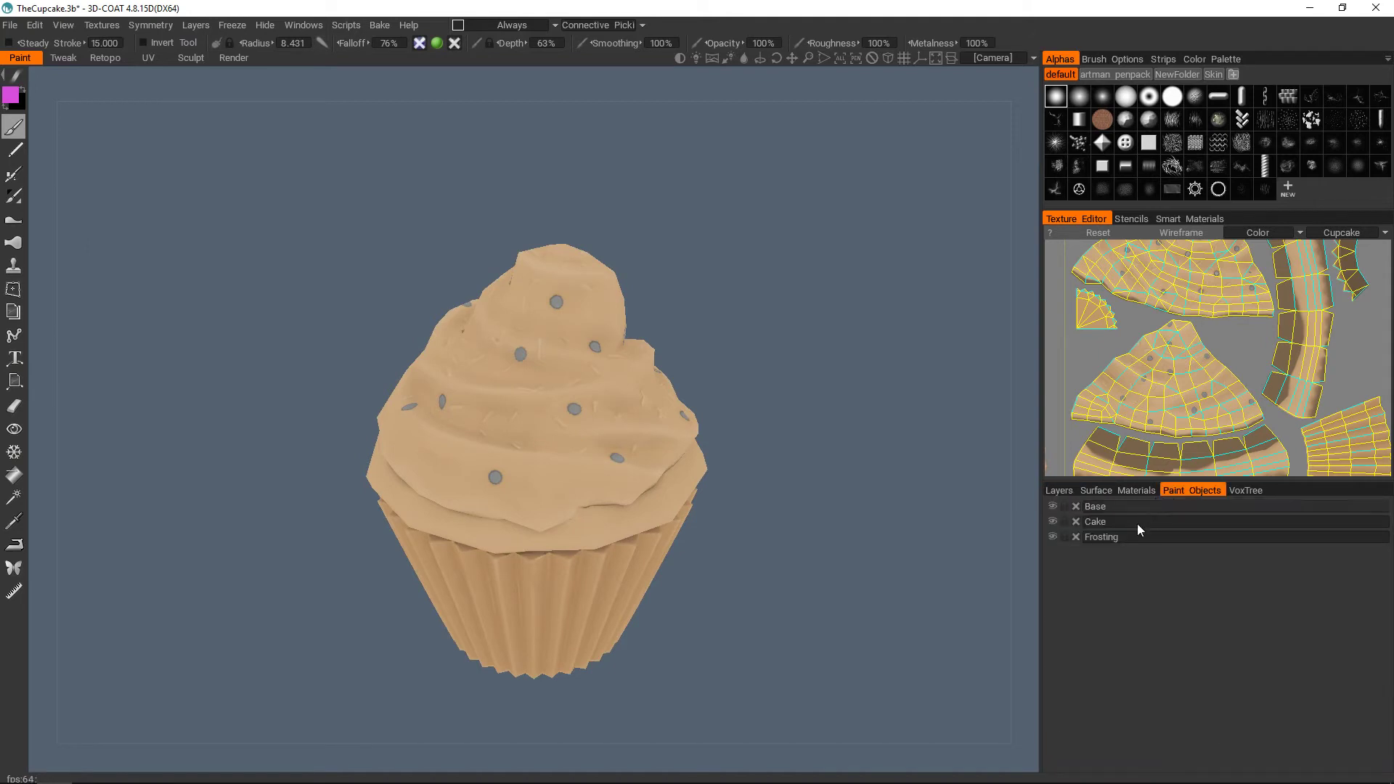
left_click(1052, 521)
left_click(1053, 510)
left_click(1052, 512)
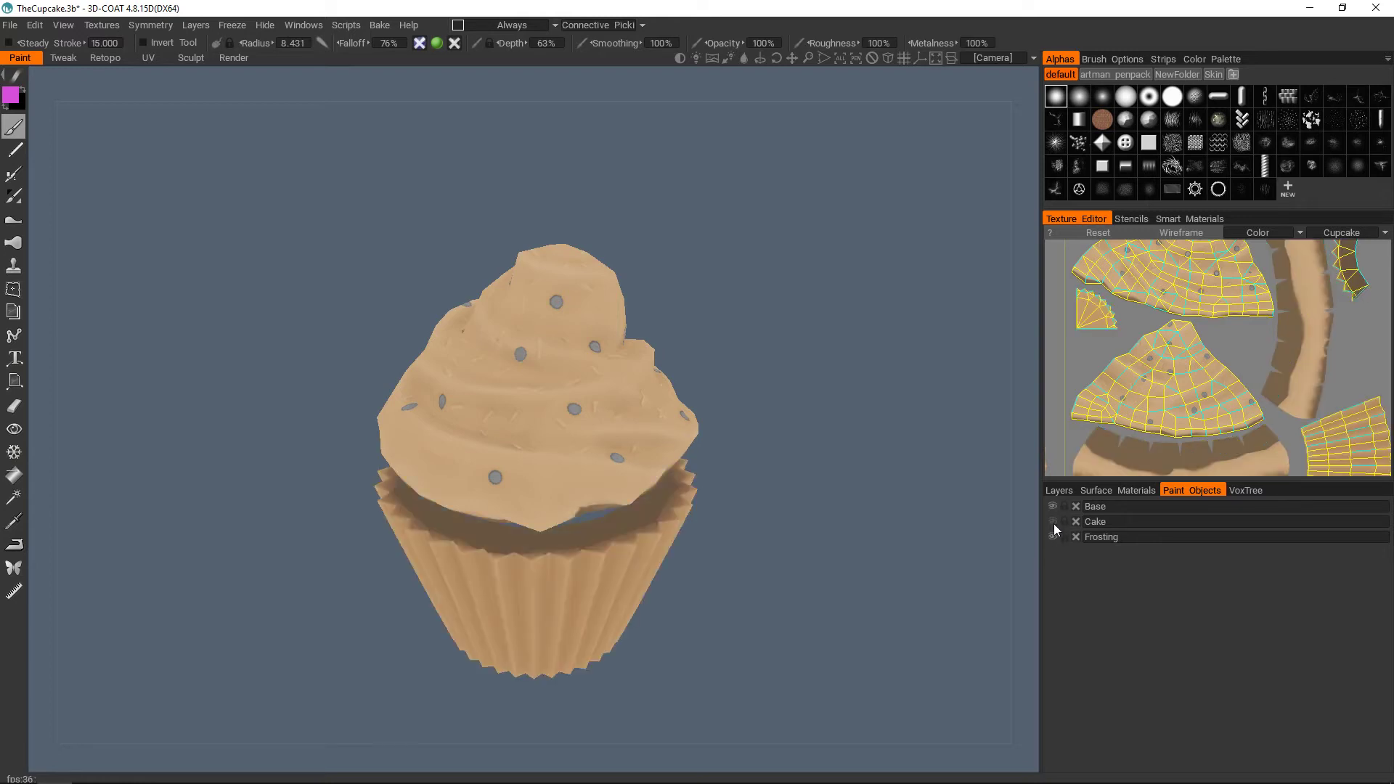
left_click(1053, 523)
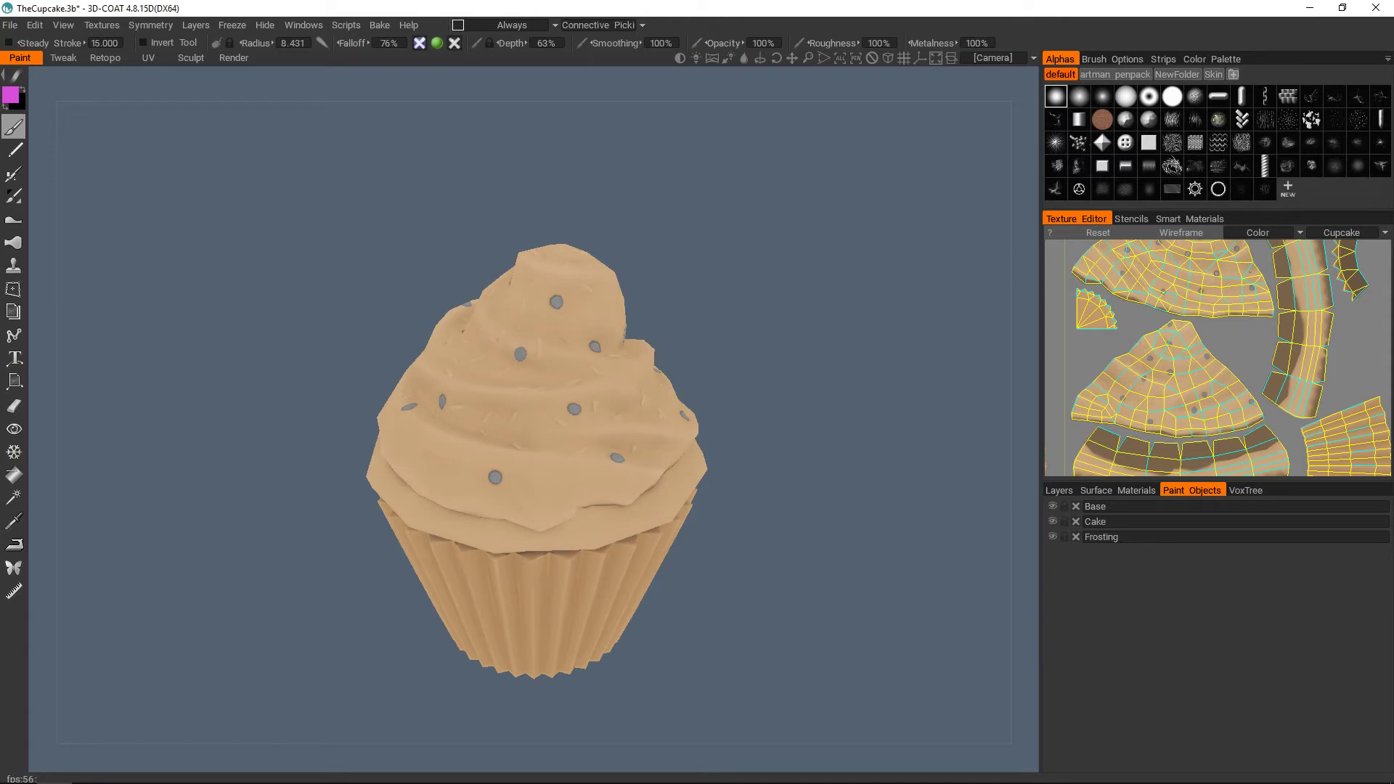
middle_click_drag(734, 468, 753, 449)
left_click(1059, 490)
- Reduce the brush radius to about 6.9 and paint magenta along the front lower edge of the frosting
middle_click_drag(601, 468, 612, 412)
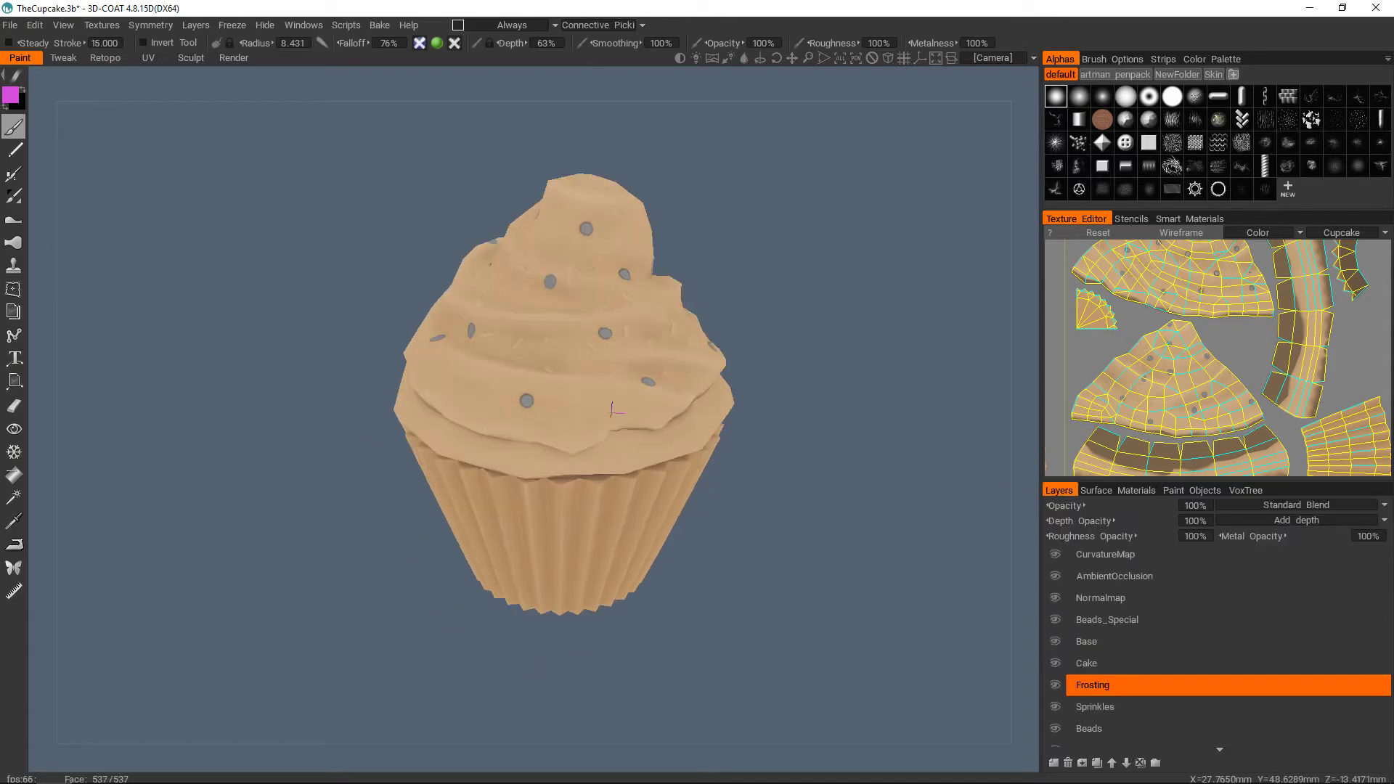
scroll(612, 411, "up", 2)
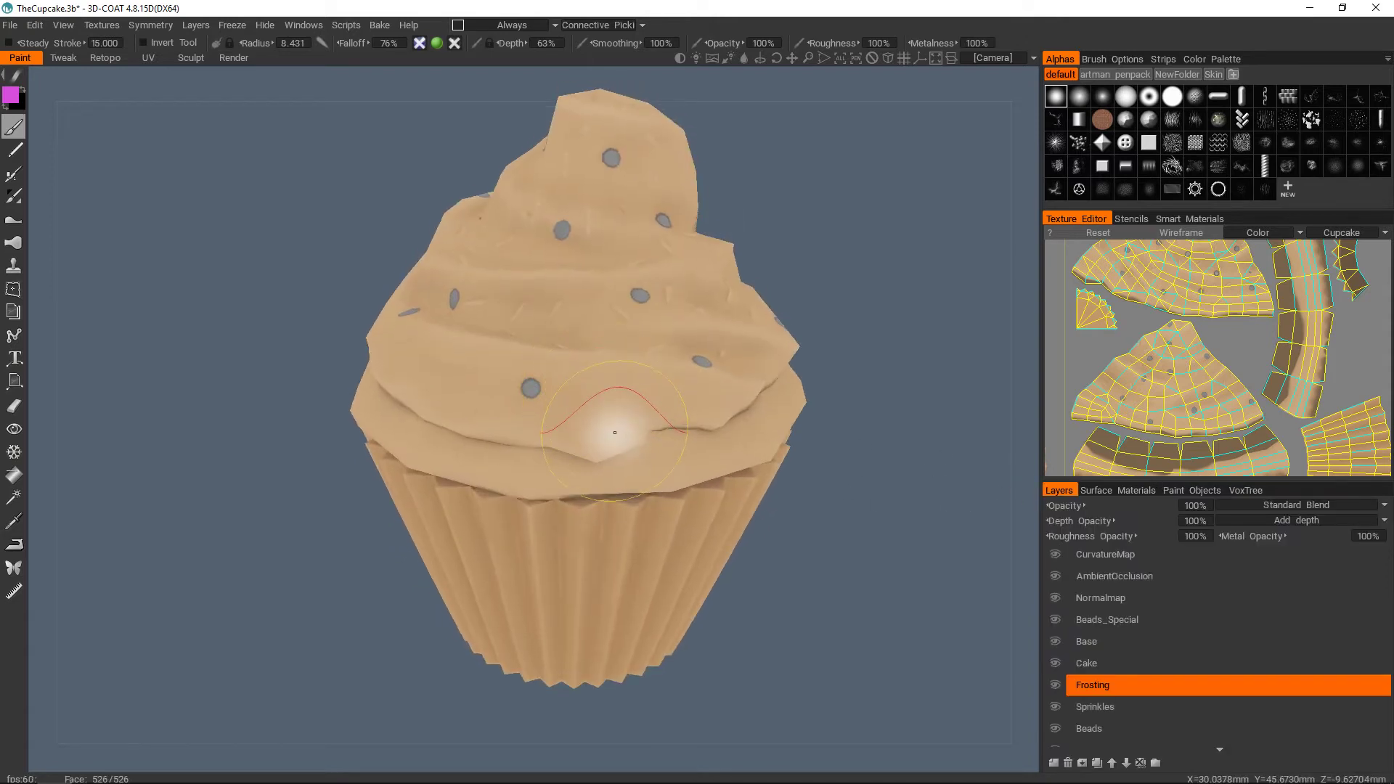
scroll(648, 408, "up", 2)
mouse_move(648, 408)
left_mouse_down("alt")
mouse_move(678, 346)
mouse_move(650, 416)
left_mouse_up("alt")
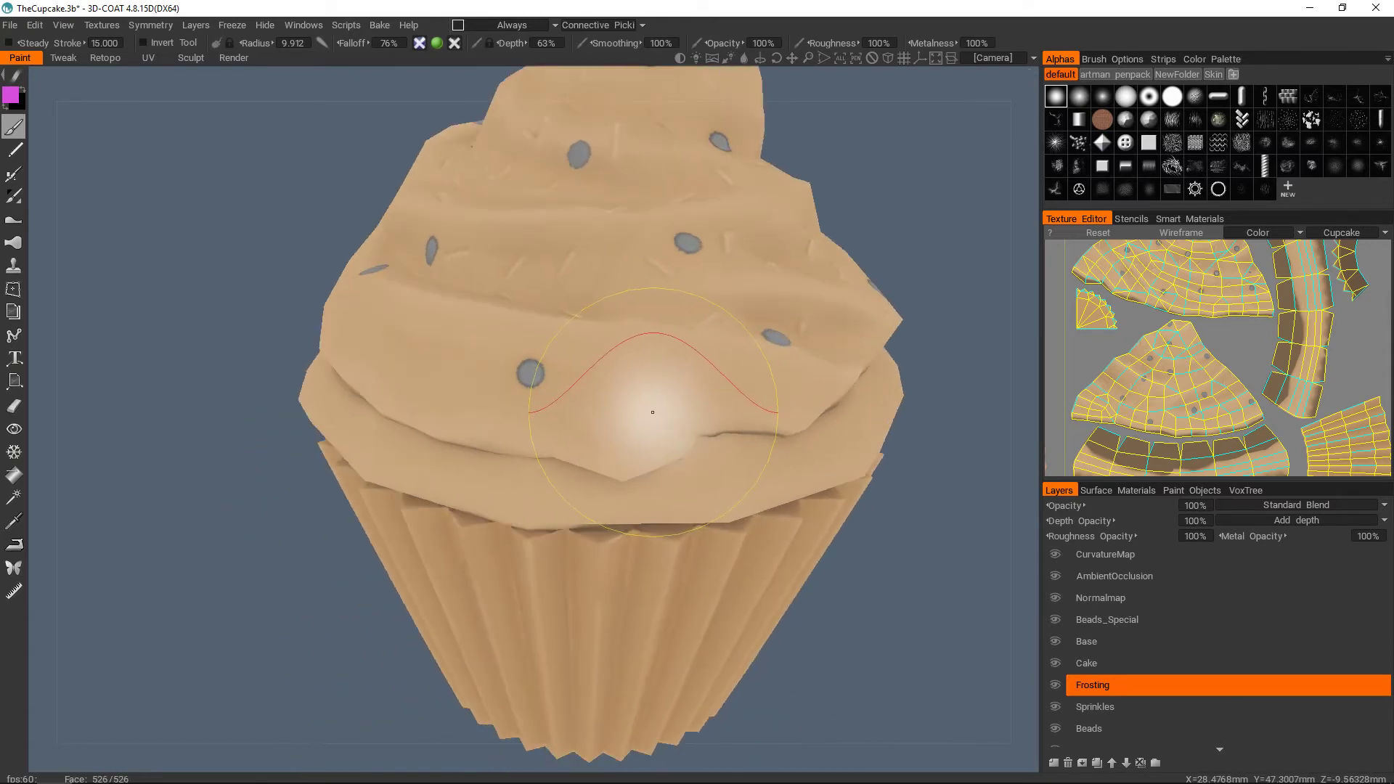
key("[")
key("[")
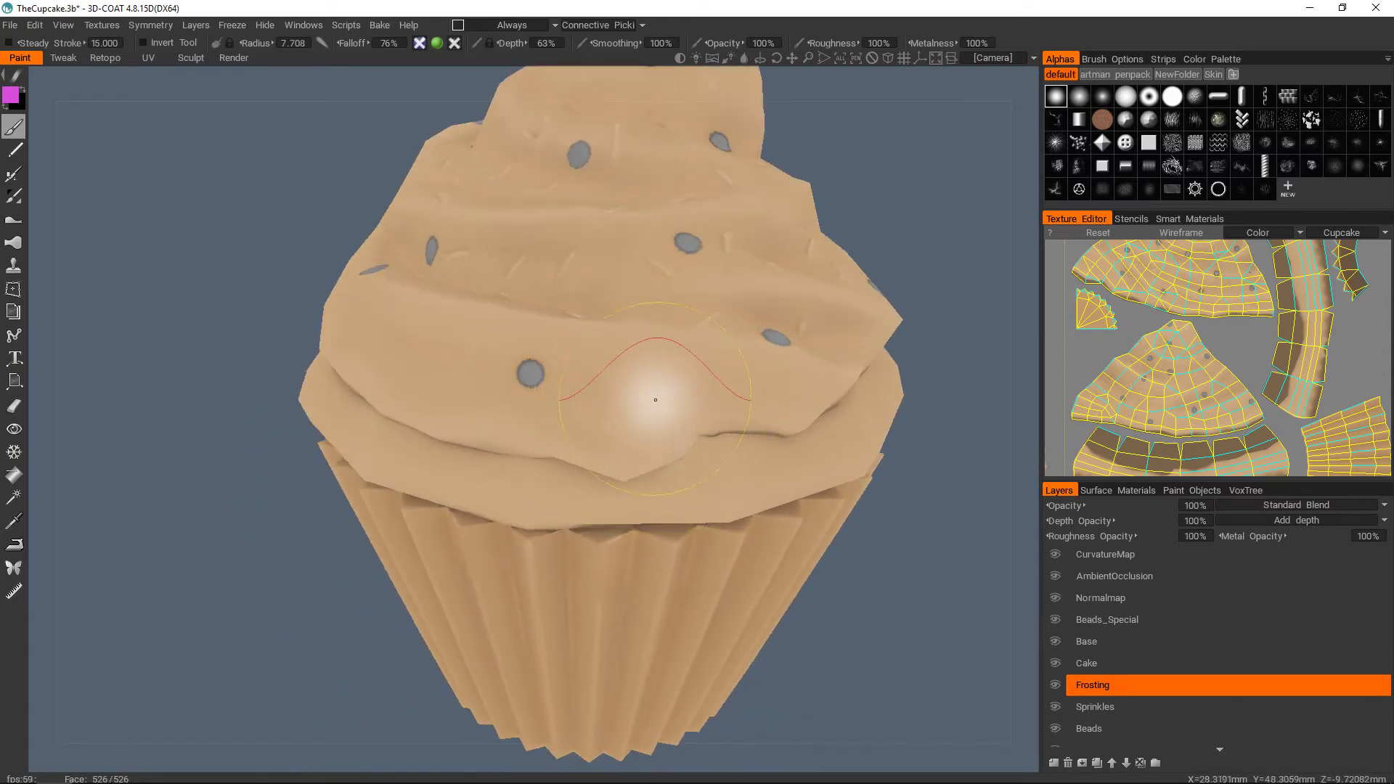
right_click_drag(667, 434, 654, 445)
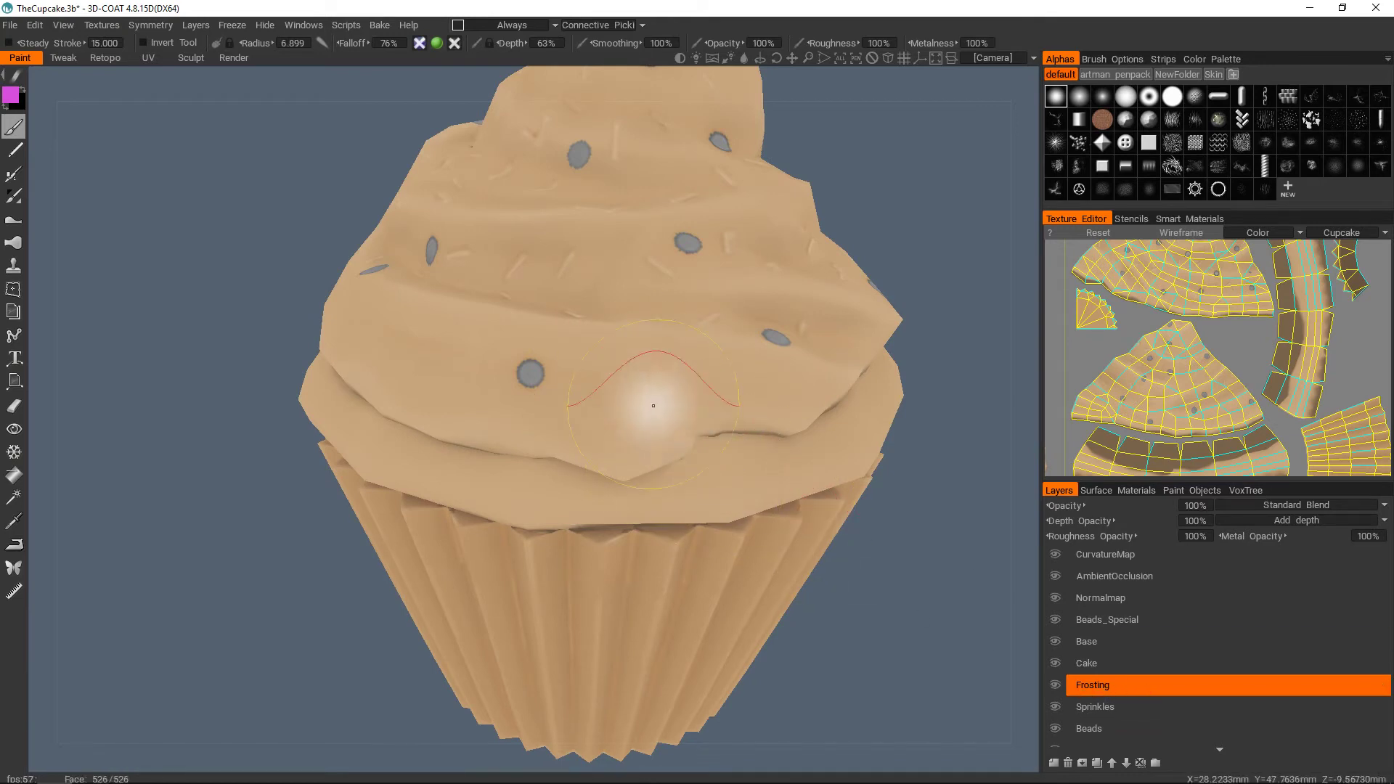
mouse_move(648, 422)
left_mouse_down("alt")
mouse_move(650, 405)
mouse_move(578, 355)
mouse_move(592, 337)
mouse_move(610, 351)
mouse_move(566, 383)
left_mouse_up("alt")
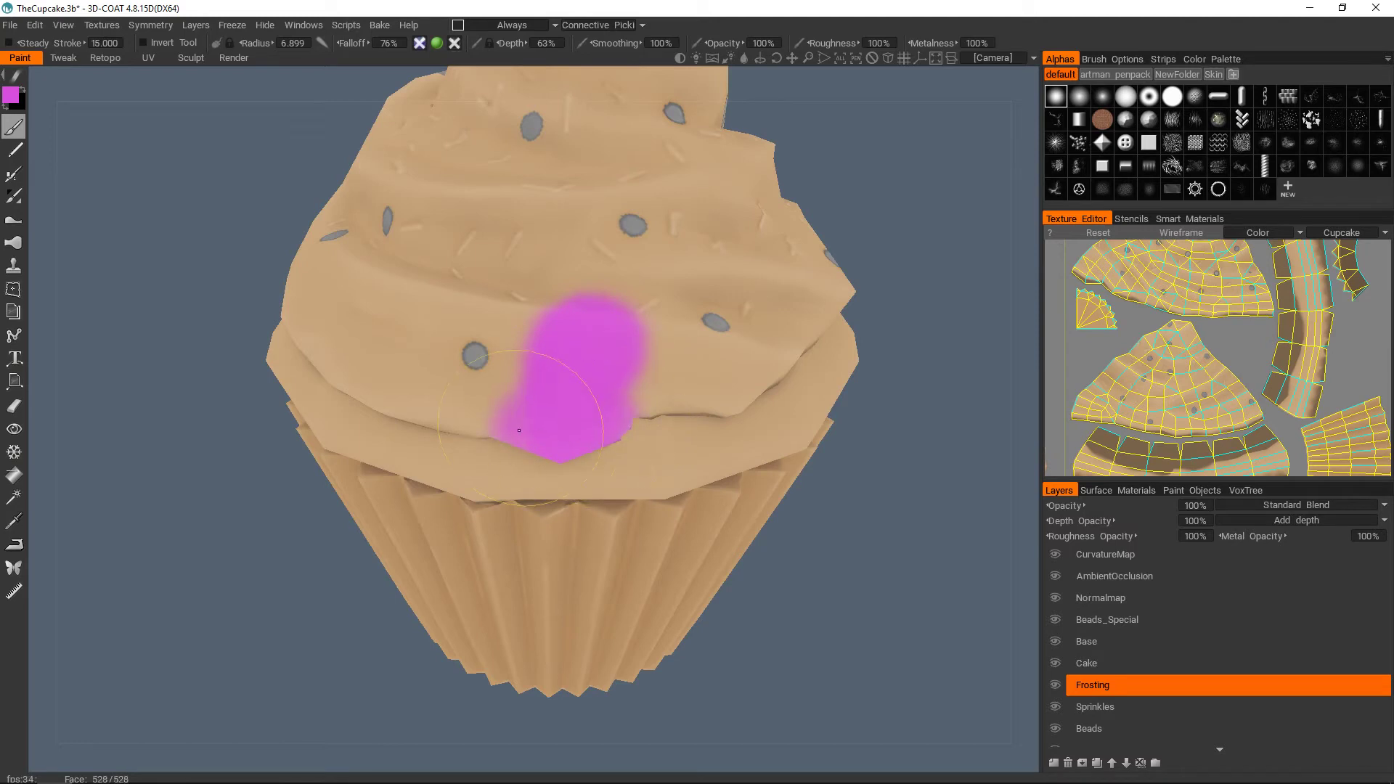
left_click_drag(511, 426, 483, 423)
left_click_drag(630, 390, 730, 389)
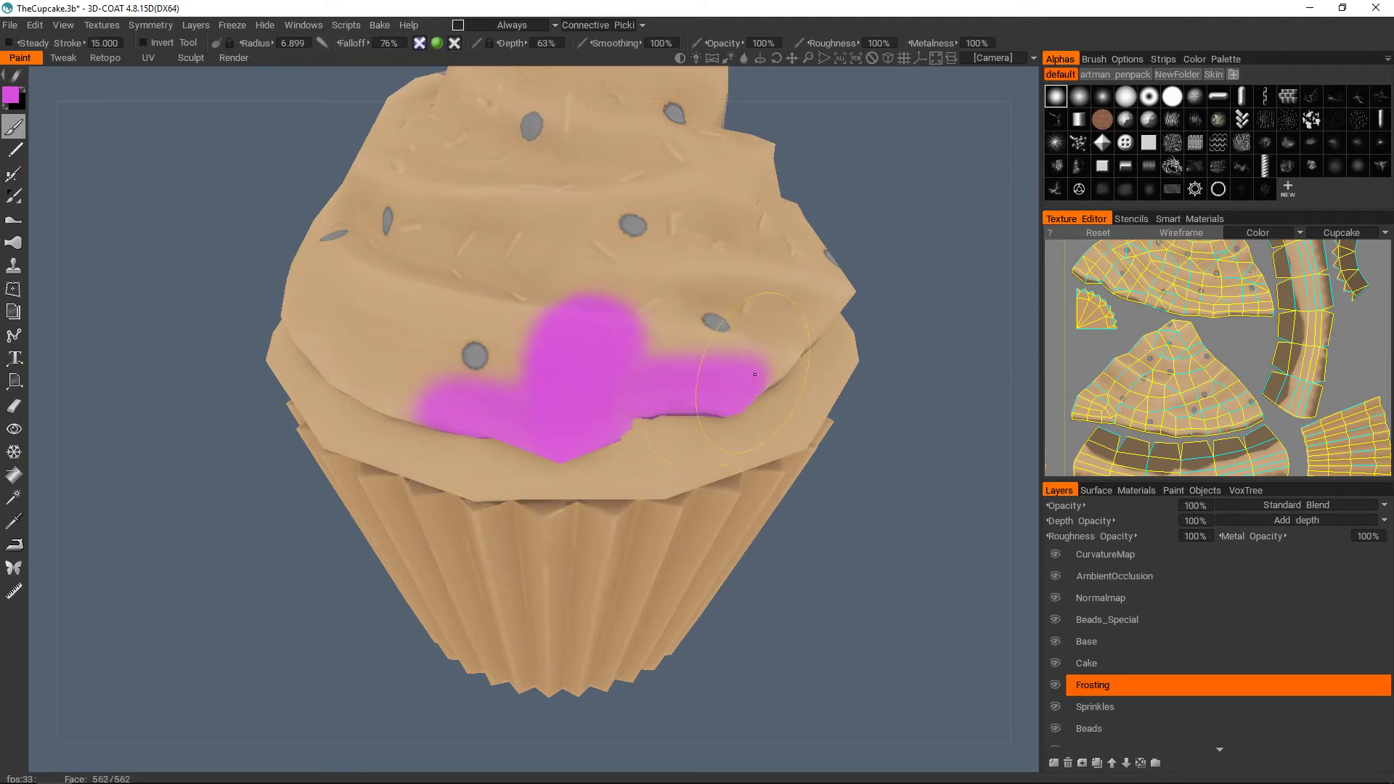
mouse_move(626, 393)
left_mouse_down()
mouse_move(636, 408)
mouse_move(814, 334)
left_mouse_up()
- Enlarge the brush radius to about 11 and extend the magenta across the height of the lowest frosting swirl
scroll(503, 415, "up", 7)
mouse_move(458, 399)
left_mouse_down()
mouse_move(433, 400)
mouse_move(427, 381)
mouse_move(365, 393)
left_mouse_up()
mouse_move(493, 425)
left_mouse_down()
mouse_move(600, 377)
mouse_move(482, 332)
left_mouse_up()
scroll(421, 501, "down", 3)
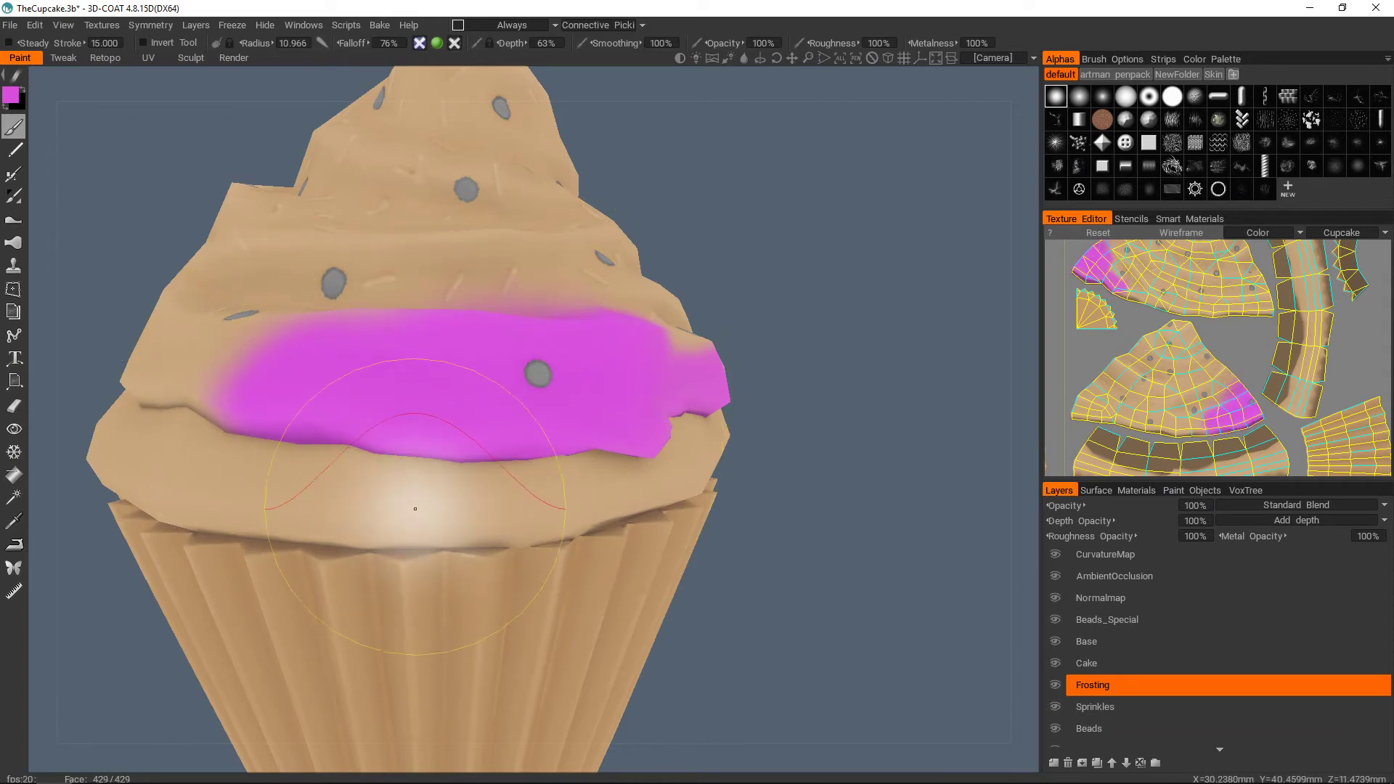
left_click_drag(835, 430, 683, 435)
- Paint magenta around the next side of the lowest swirl with a radius of about 10.4, and reduce the radius to about 4.4
middle_click_drag(683, 436, 579, 436)
mouse_move(579, 436)
left_mouse_down("alt")
mouse_move(642, 336)
mouse_move(616, 425)
left_mouse_up("alt")
middle_click_drag(685, 404, 610, 488, "alt")
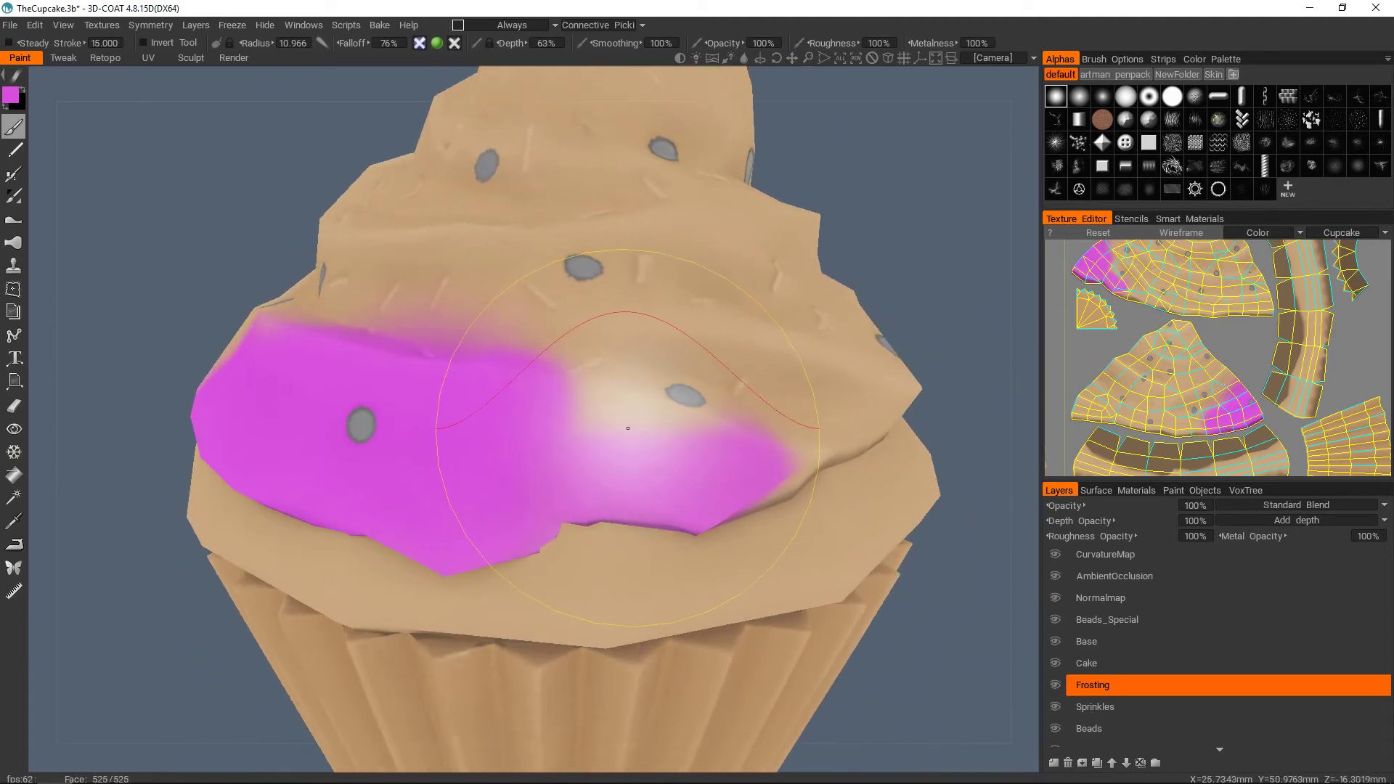
scroll(637, 423, "down", 3)
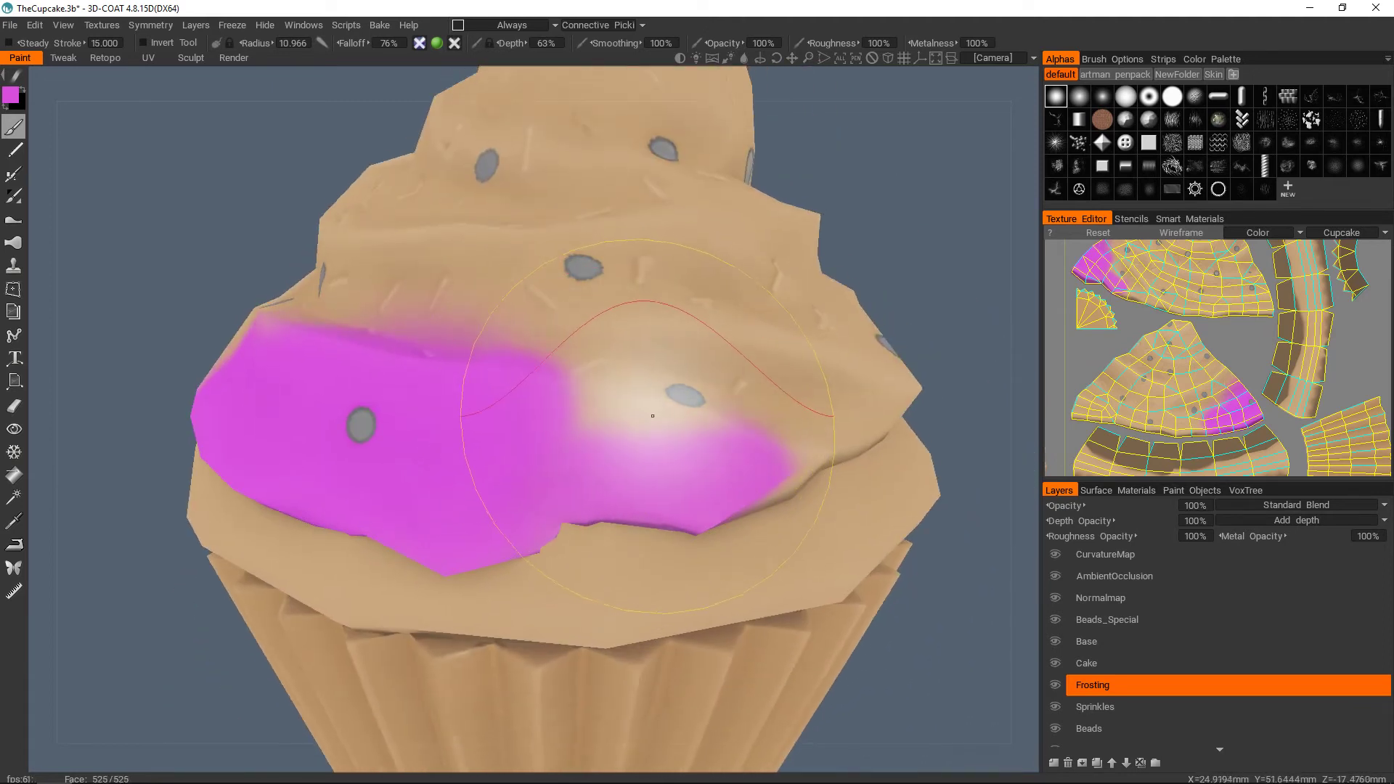
middle_click_drag(643, 411, 638, 420, "alt")
mouse_move(638, 420)
left_mouse_down("alt")
mouse_move(615, 420)
mouse_move(641, 408)
mouse_move(629, 434)
left_mouse_up("alt")
mouse_move(629, 434)
middle_mouse_down()
mouse_move(599, 411)
mouse_move(644, 411)
mouse_move(561, 408)
middle_mouse_up()
right_click_drag(560, 407, 600, 401)
left_click_drag(571, 410, 715, 400)
left_click_drag(552, 380, 569, 410)
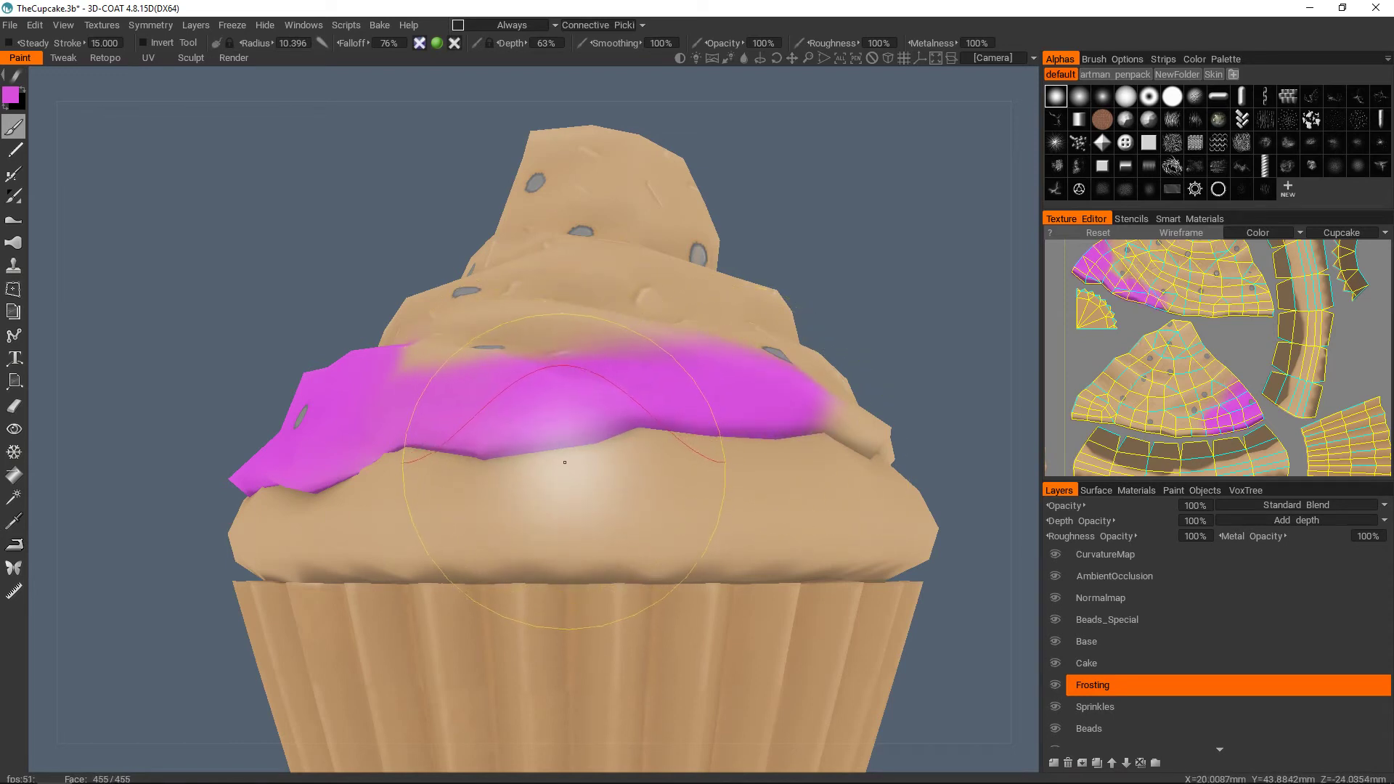
right_click_drag(584, 451, 503, 455)
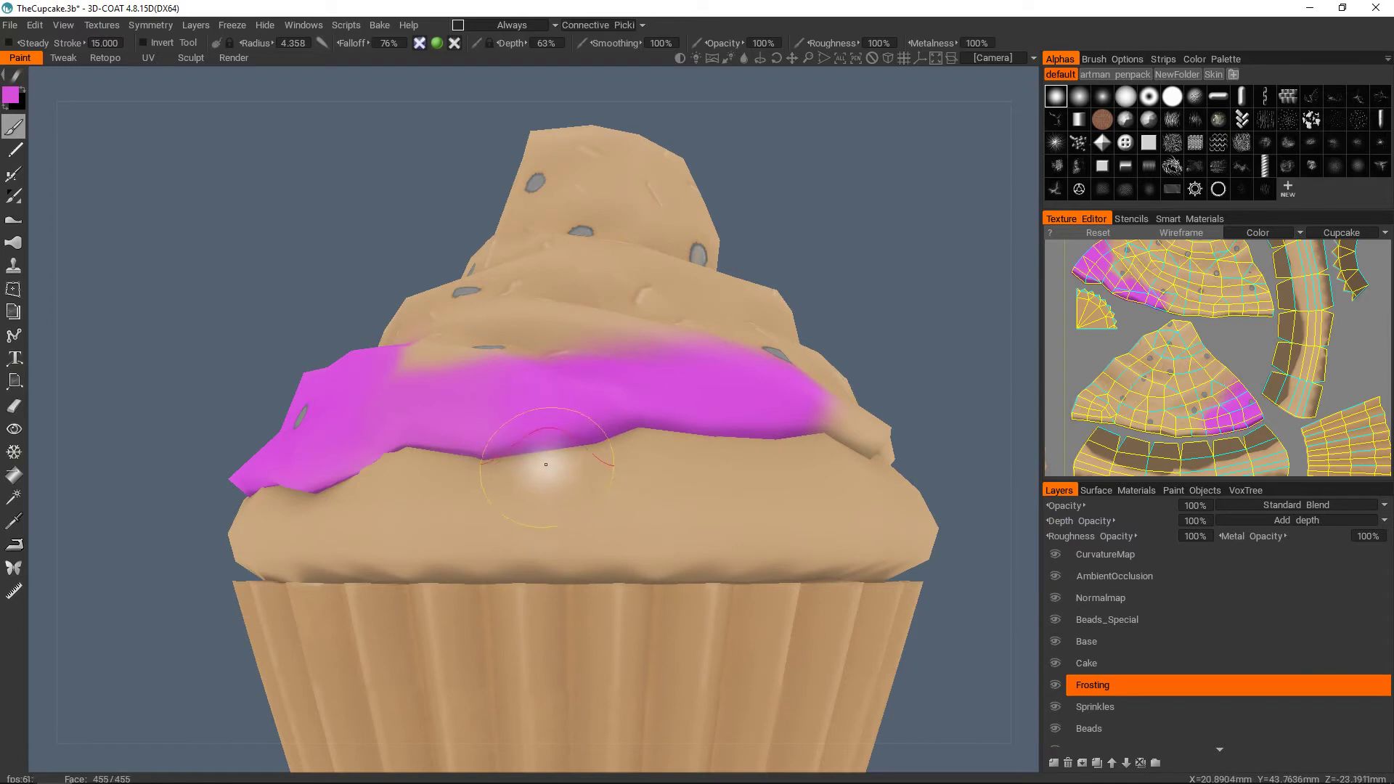
- Select the Base layer and try a short magenta stroke across the back of the frosting and cake, and undo it
left_click_drag(556, 462, 562, 457, "alt")
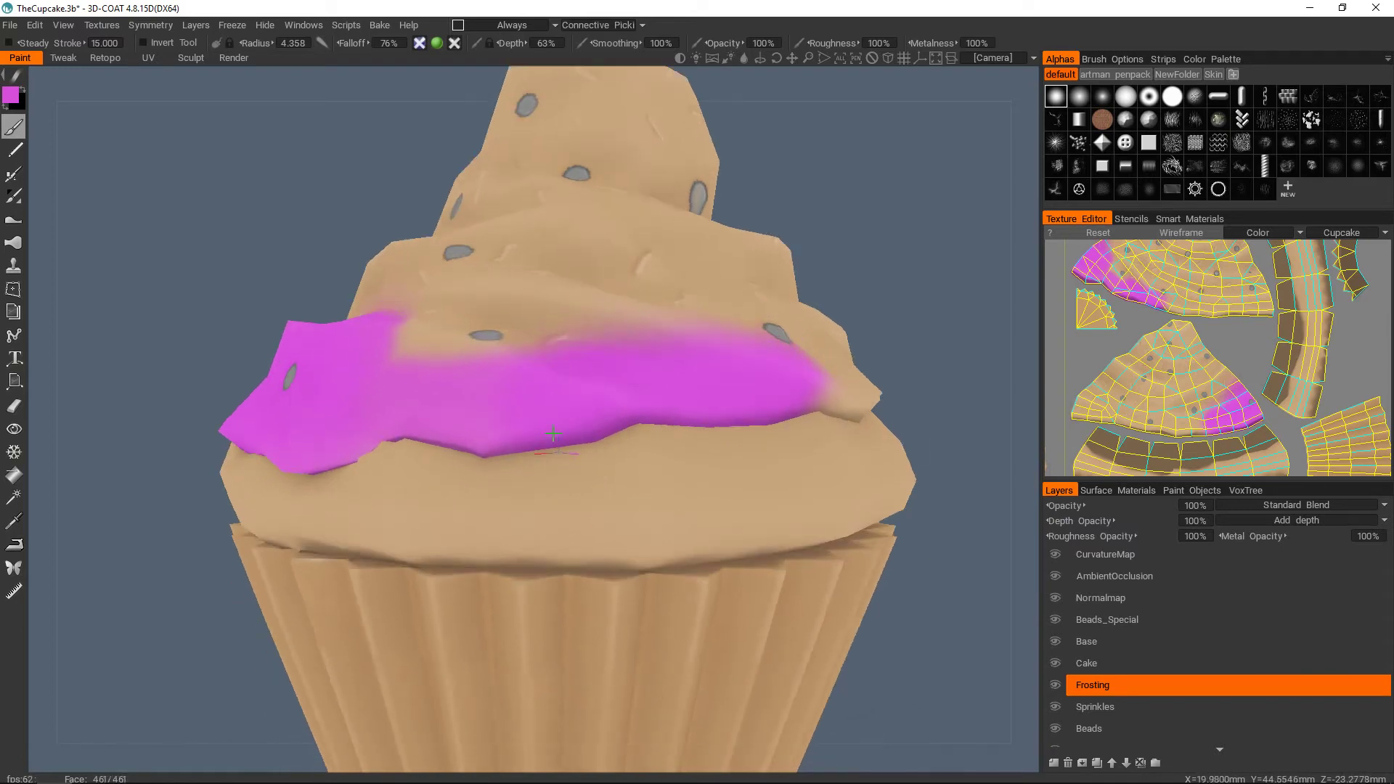
middle_click_drag(562, 457, 493, 479, "alt")
left_click_drag(726, 425, 654, 442, "alt")
middle_click_drag(653, 442, 542, 439, "alt")
left_click_drag(541, 439, 524, 449, "alt")
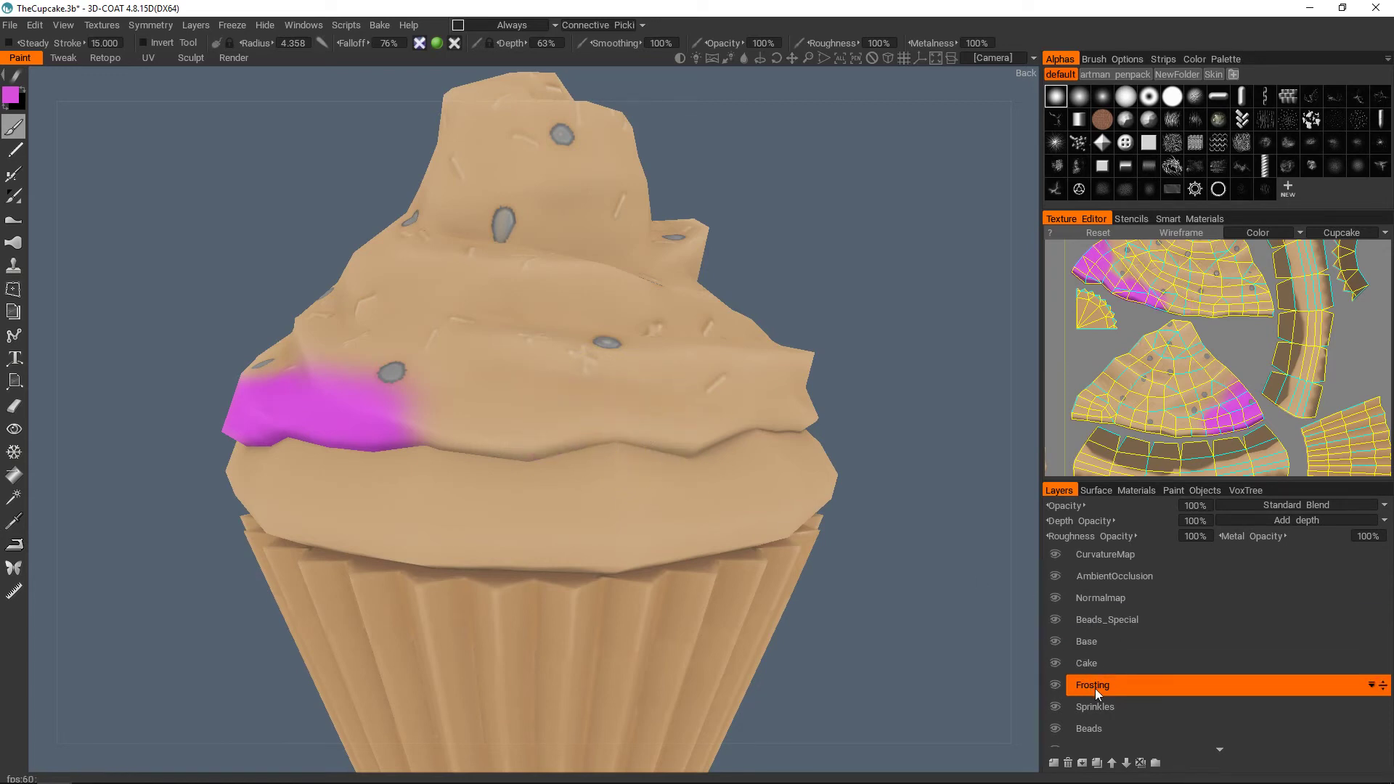
left_click(1101, 642, "ctrl")
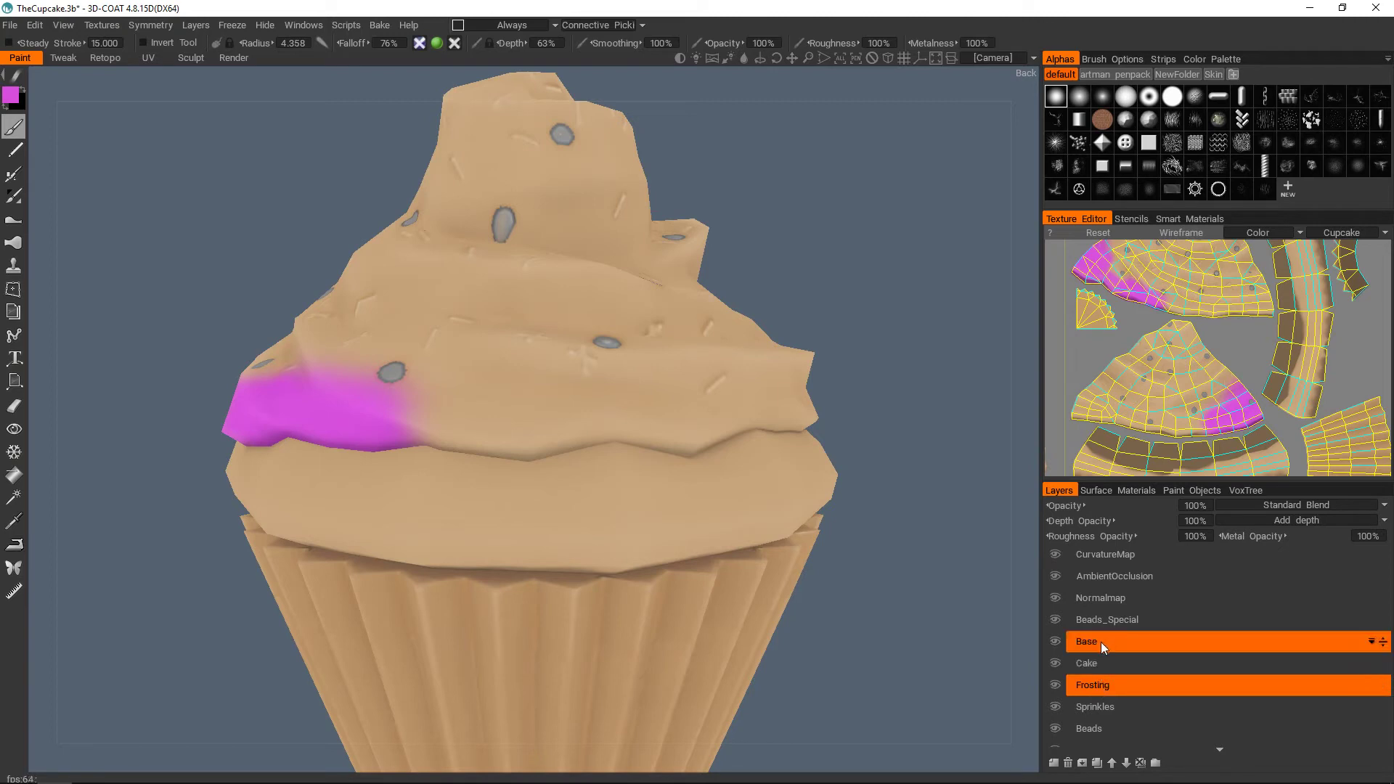
left_click(1101, 642)
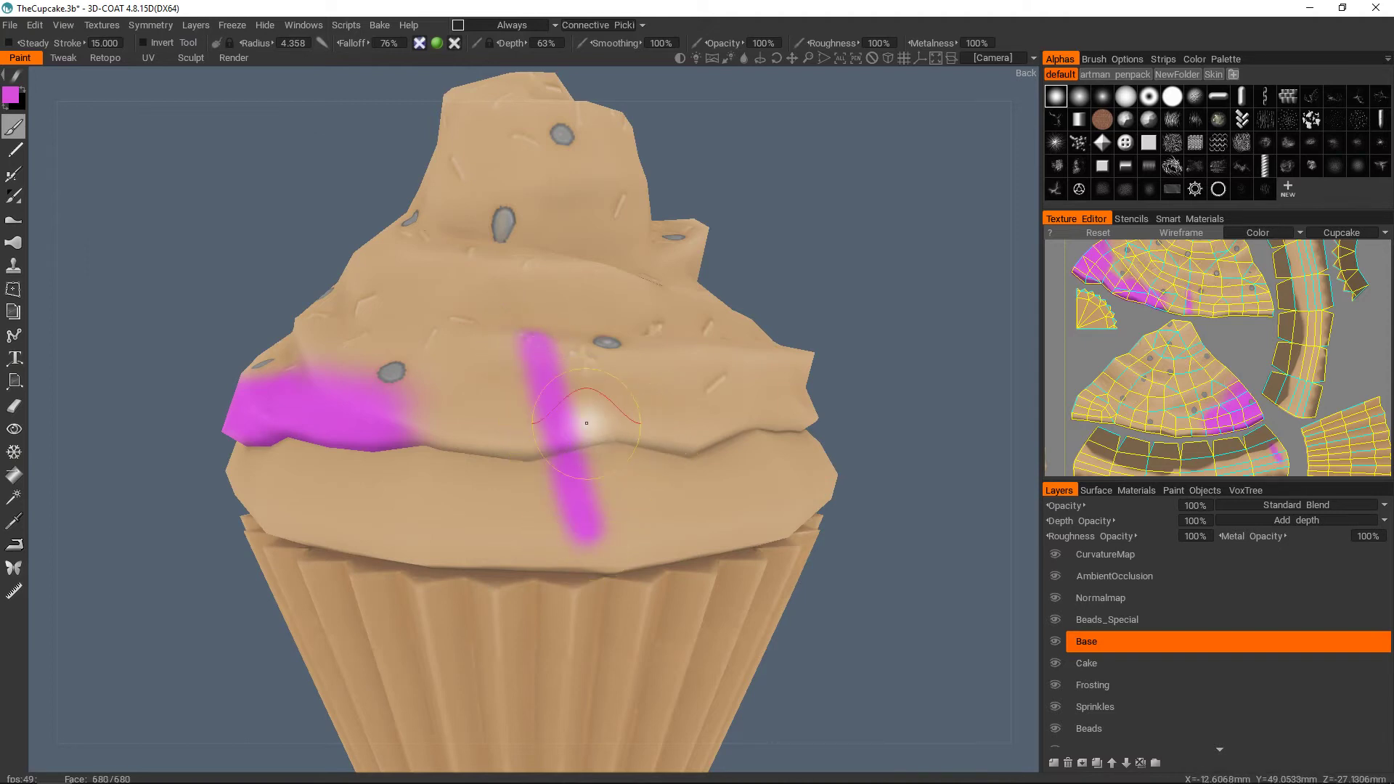
key("ctrl+z")
- Try painting magenta on the back of the lowest frosting swirl with a radius of about 13.8, and undo the strokes
scroll(581, 401, "up", 6)
right_click_drag(540, 400, 597, 398)
mouse_move(543, 408)
left_mouse_down()
mouse_move(524, 392)
mouse_move(479, 409)
left_mouse_up()
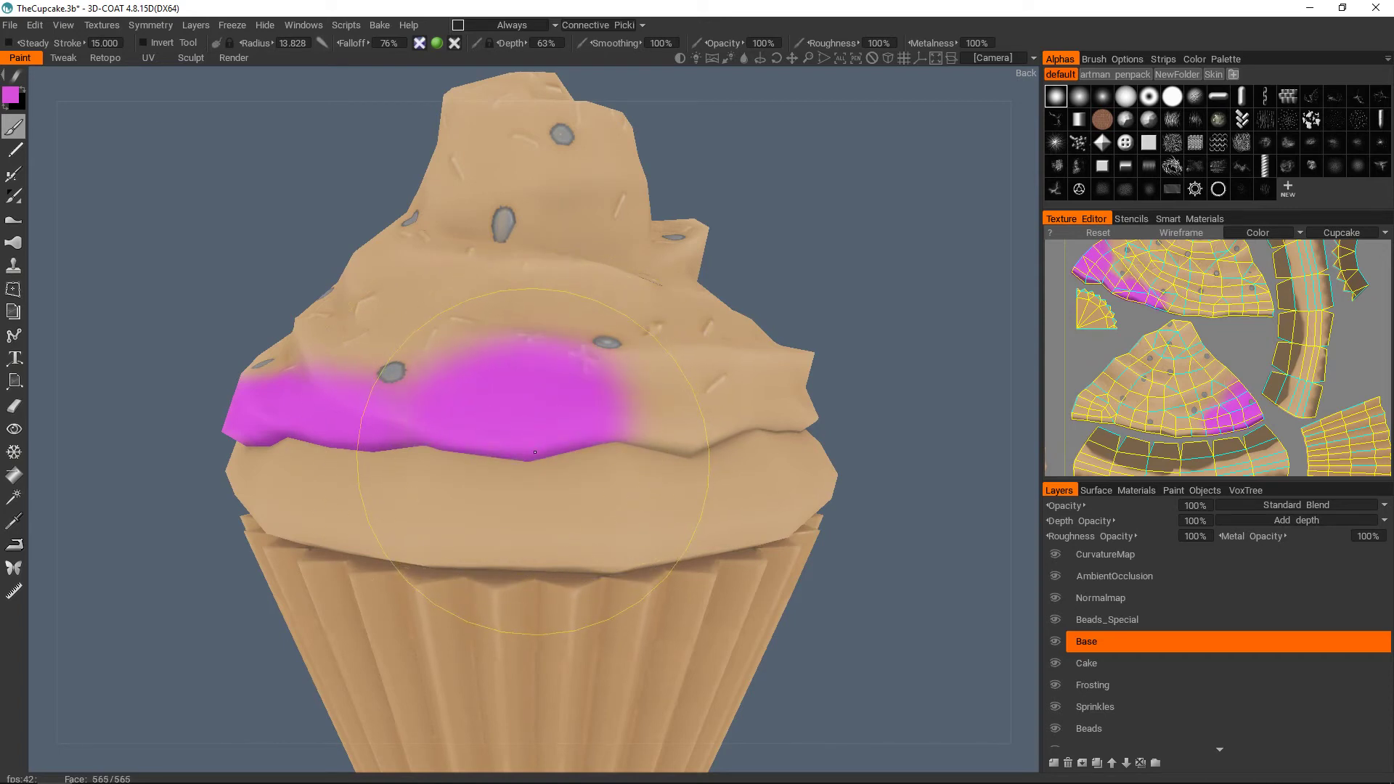
left_click_drag(535, 452, 540, 473)
key("ctrl+z")
key("ctrl+z")
key("ctrl+z")
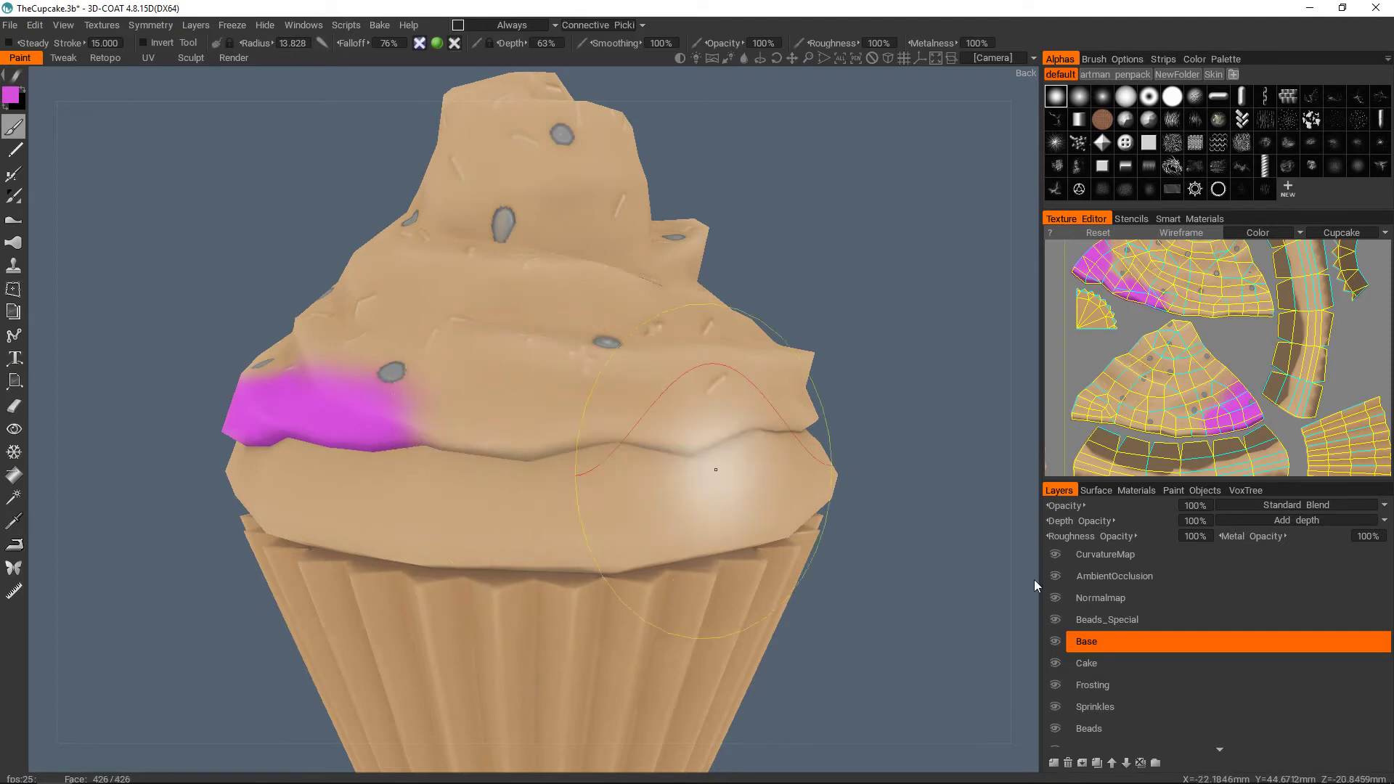
- Reselect the Frosting layer and isolate the Frosting paint object so the cake and base are hidden
left_click(1109, 690)
left_click(1108, 686)
scroll(584, 386, "down", 5)
left_click_drag(522, 406, 597, 356, "alt")
scroll(576, 439, "up", 2)
scroll(745, 416, "up", 2)
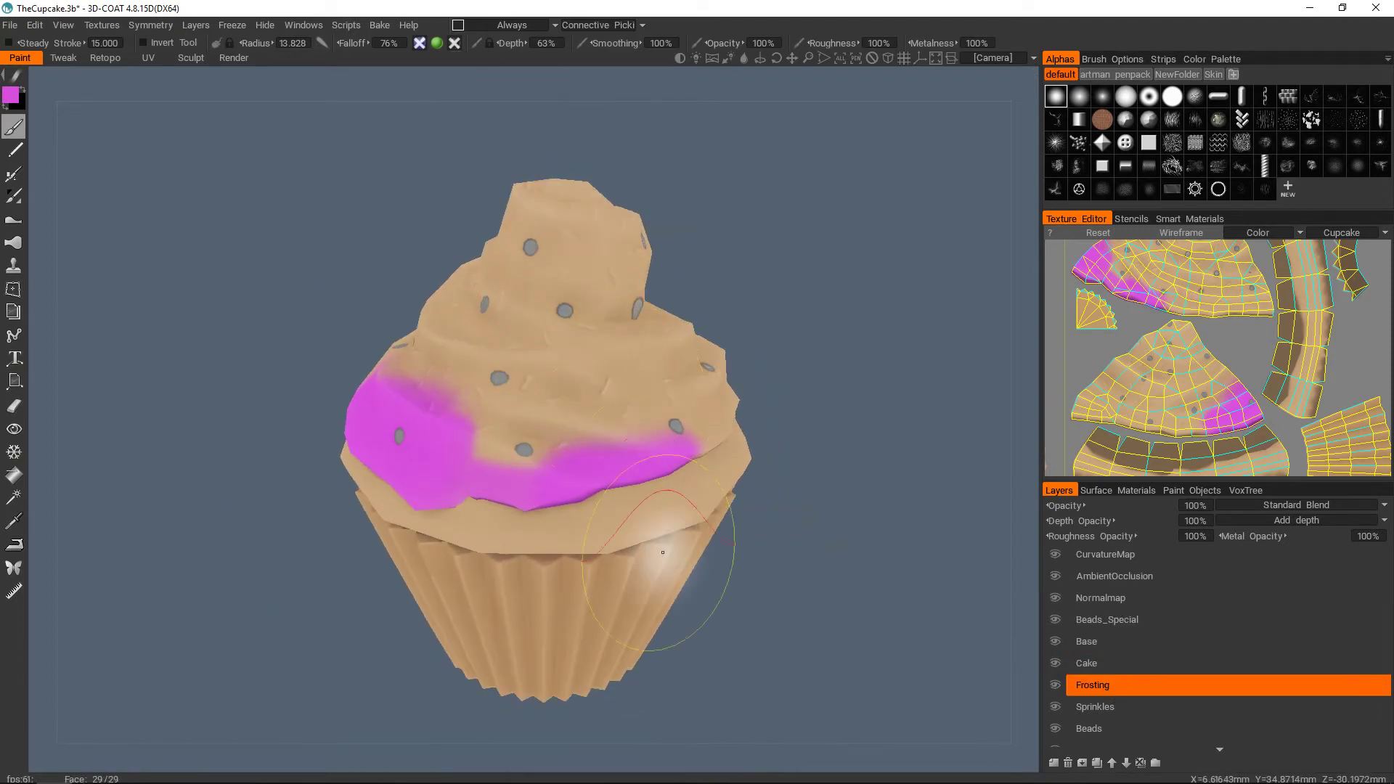
left_click(1191, 490)
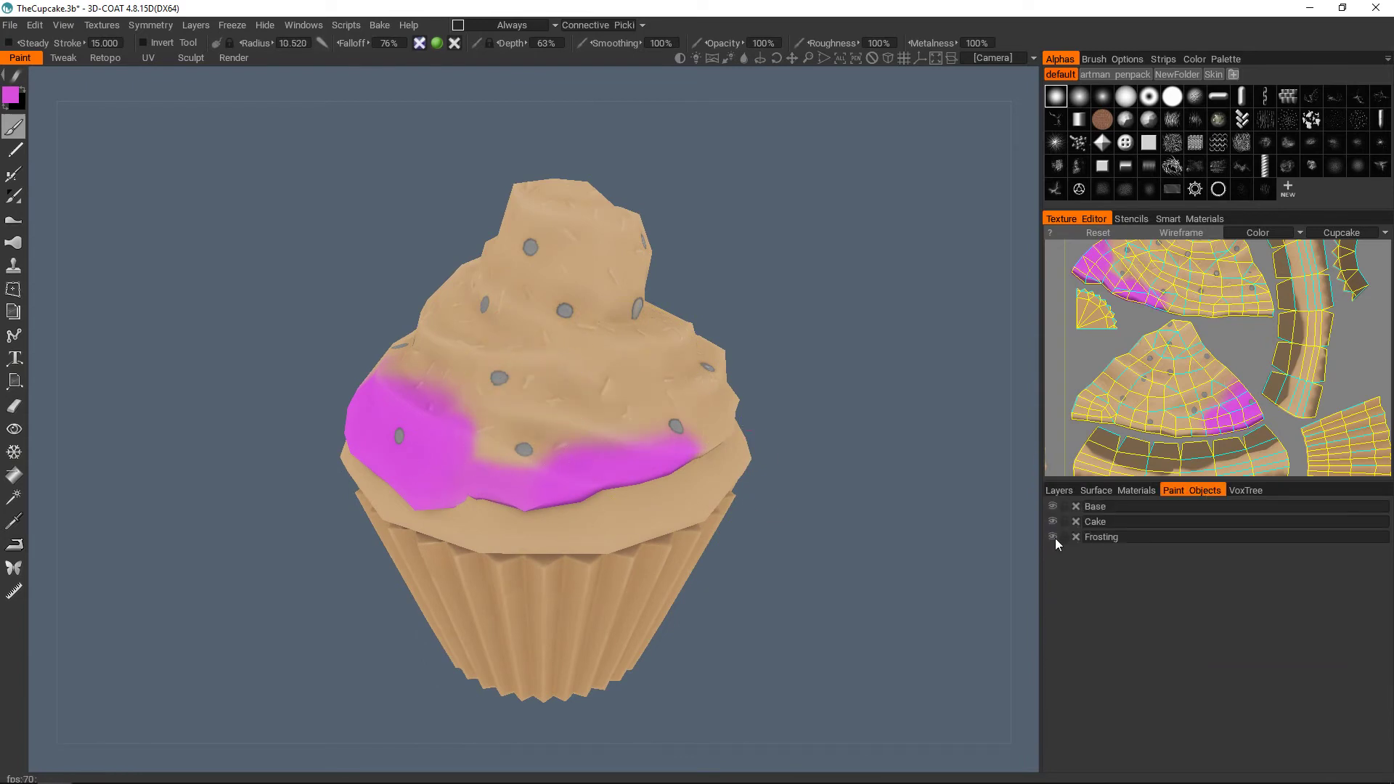
left_click(1057, 538, "alt")
left_click(1059, 490)
- Paint magenta broadly over one side of the isolated frosting with a brush radius of about 15.8
mouse_move(501, 428)
left_mouse_down()
mouse_move(726, 414)
mouse_move(432, 320)
left_mouse_up()
left_click_drag(247, 349, 465, 370)
mouse_move(563, 374)
left_mouse_down()
mouse_move(684, 363)
mouse_move(485, 475)
mouse_move(601, 270)
left_mouse_up()
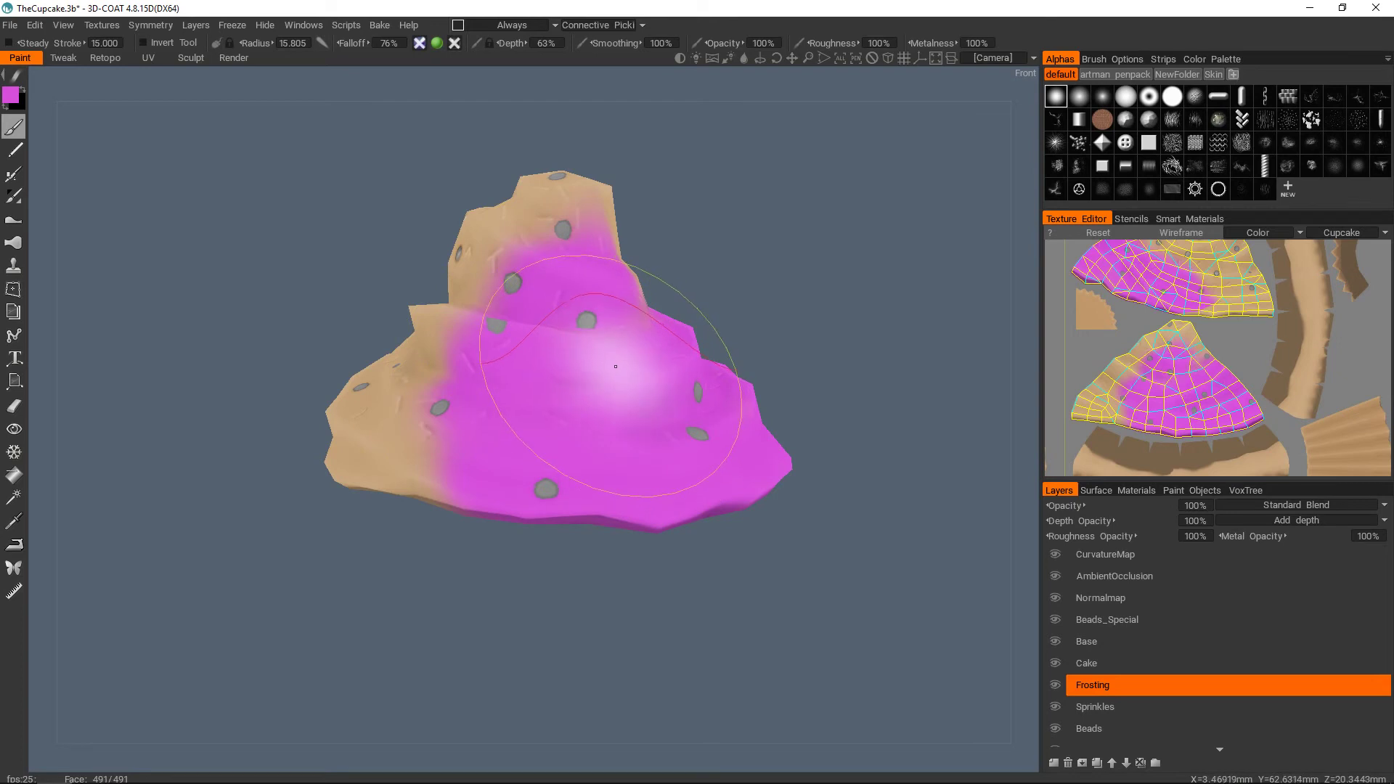
left_click_drag(639, 399, 300, 465)
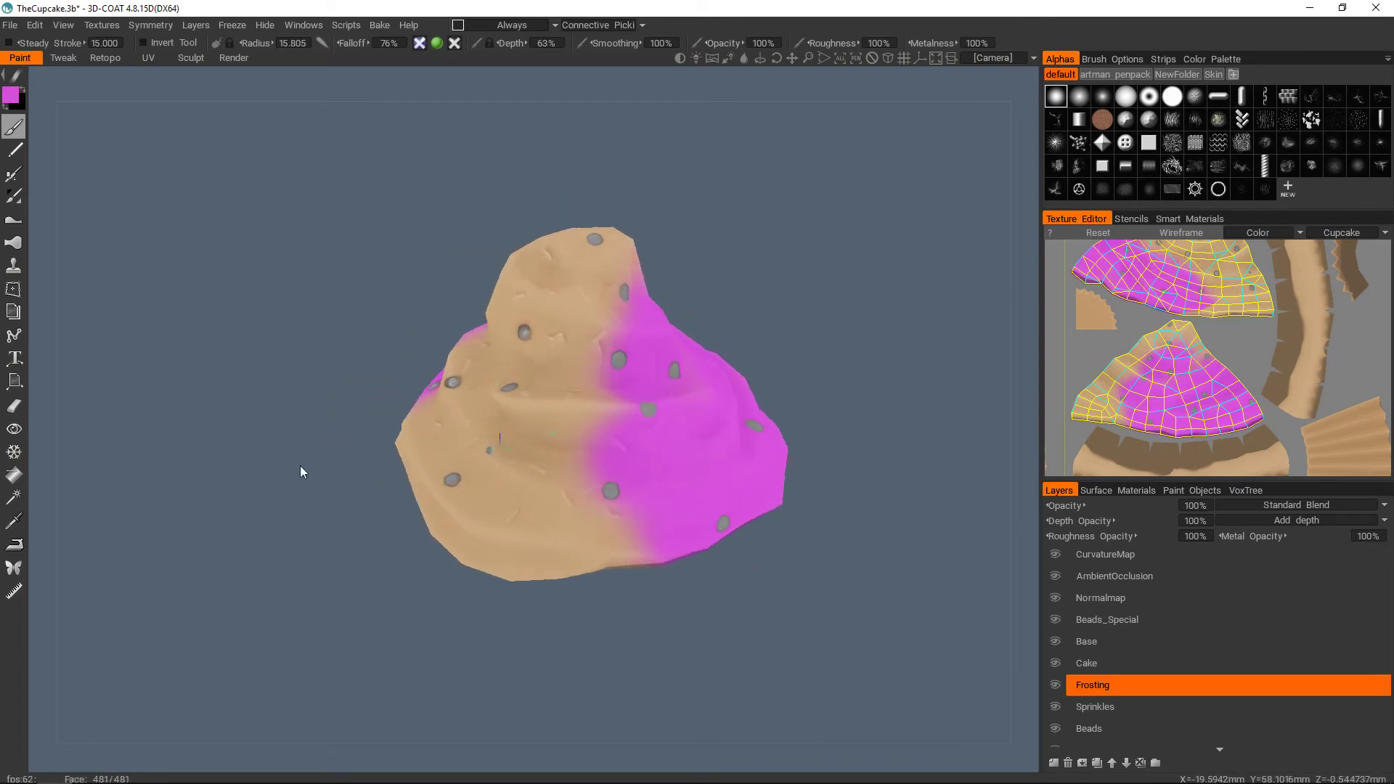
- Fill the entire Frosting paint object with magenta using the Fill tool
left_click(17, 482)
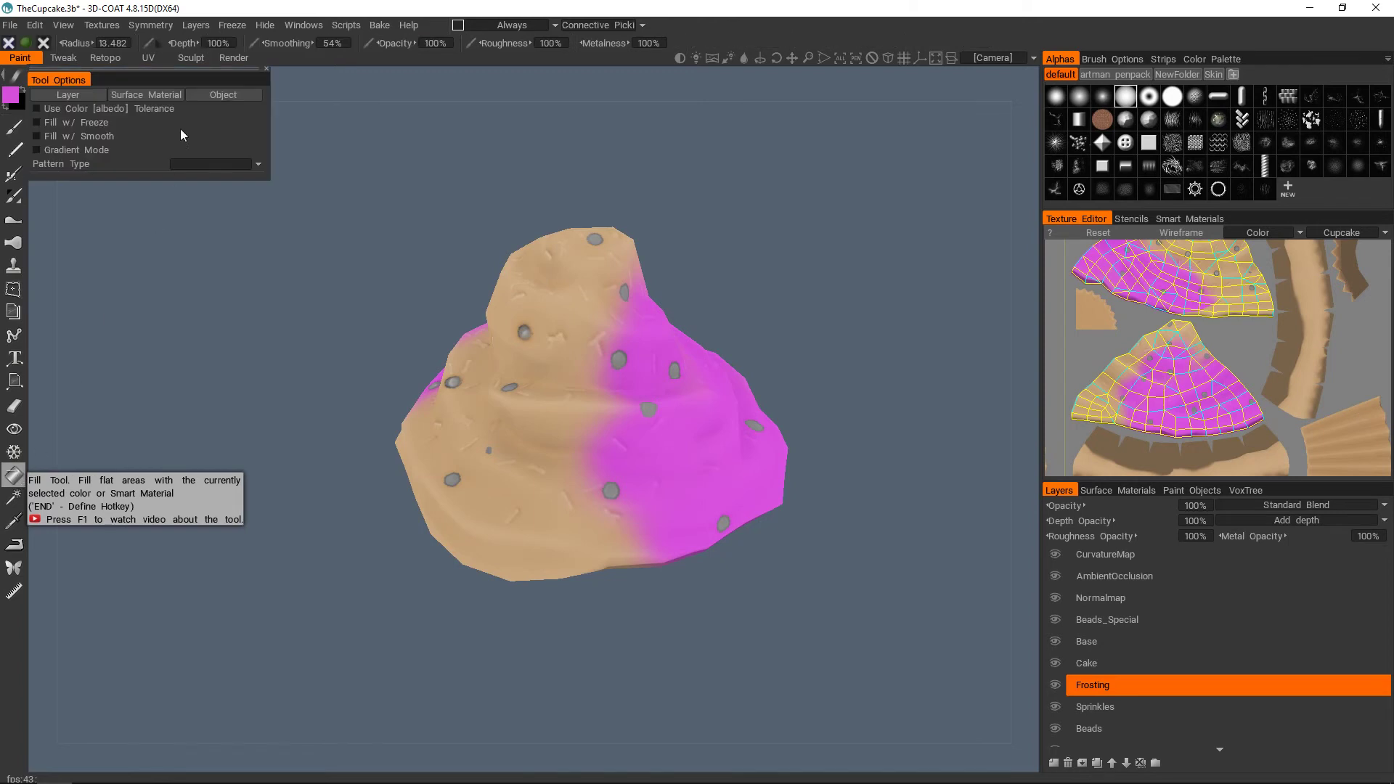
left_click_drag(195, 79, 215, 85)
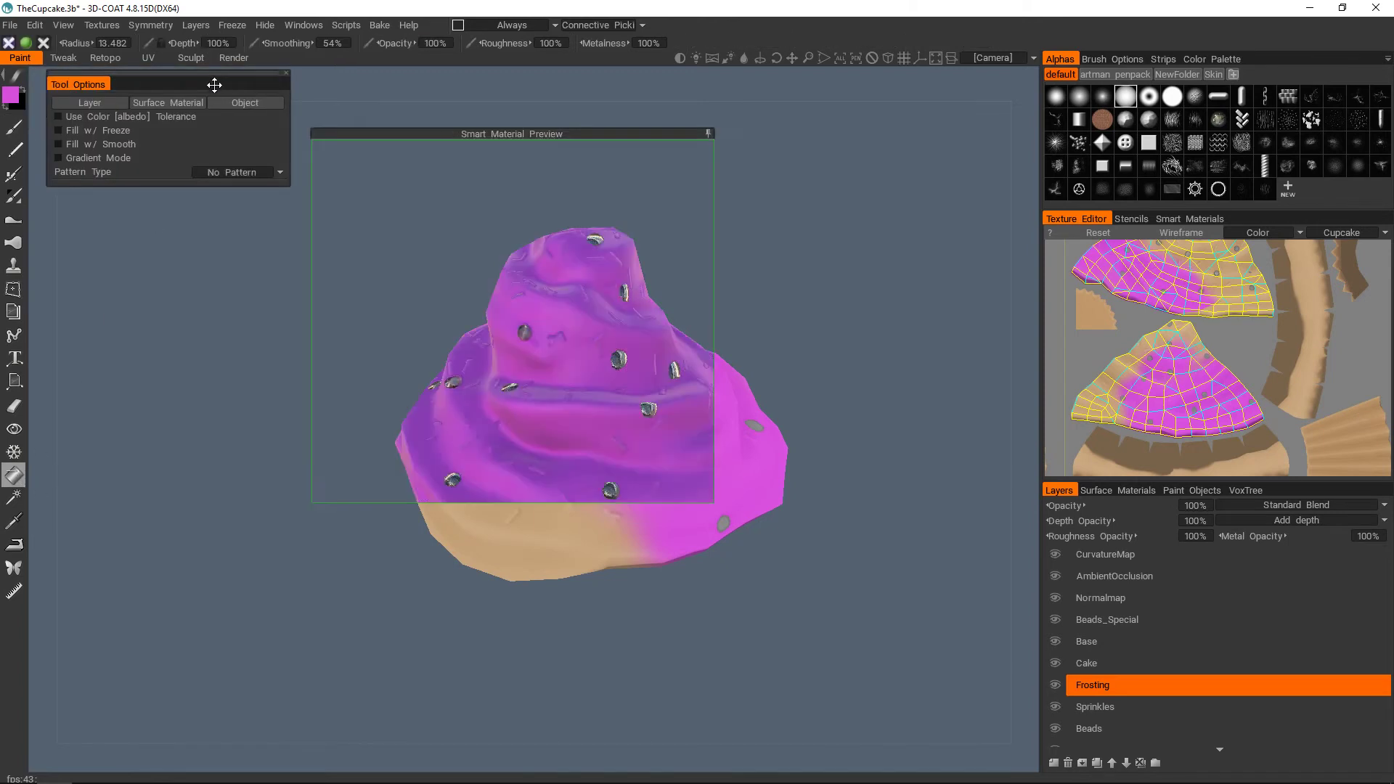
left_click(248, 102)
left_click(614, 419)
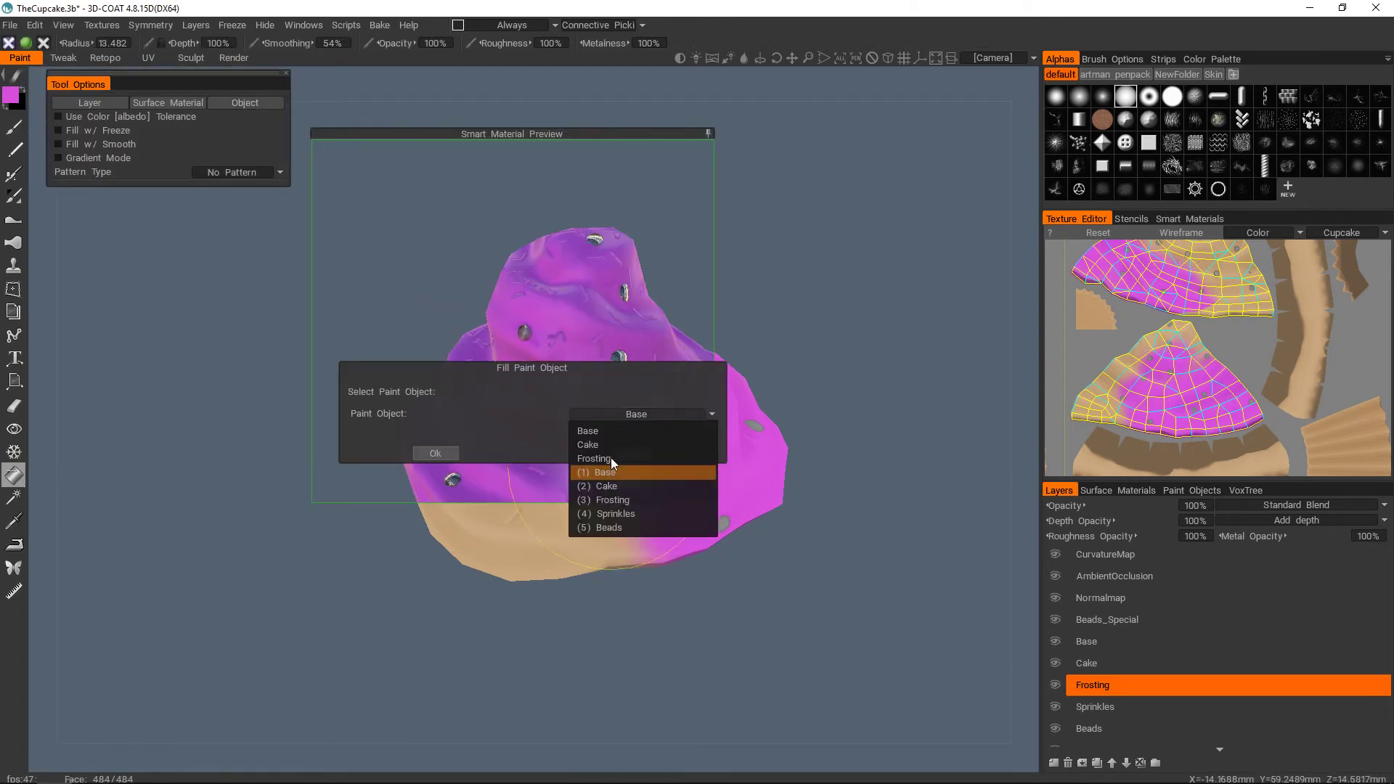
left_click(612, 458)
left_click(437, 455)
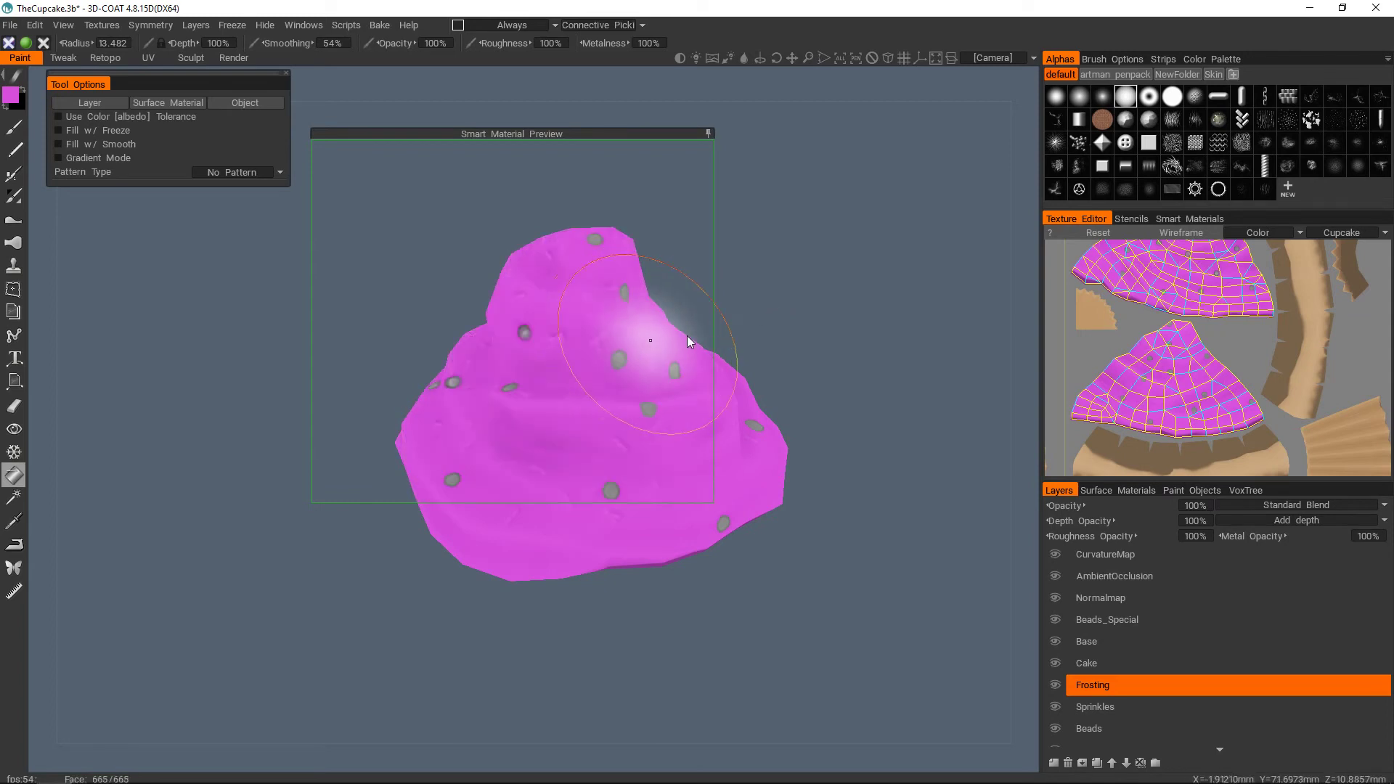
left_click_drag(806, 358, 774, 299)
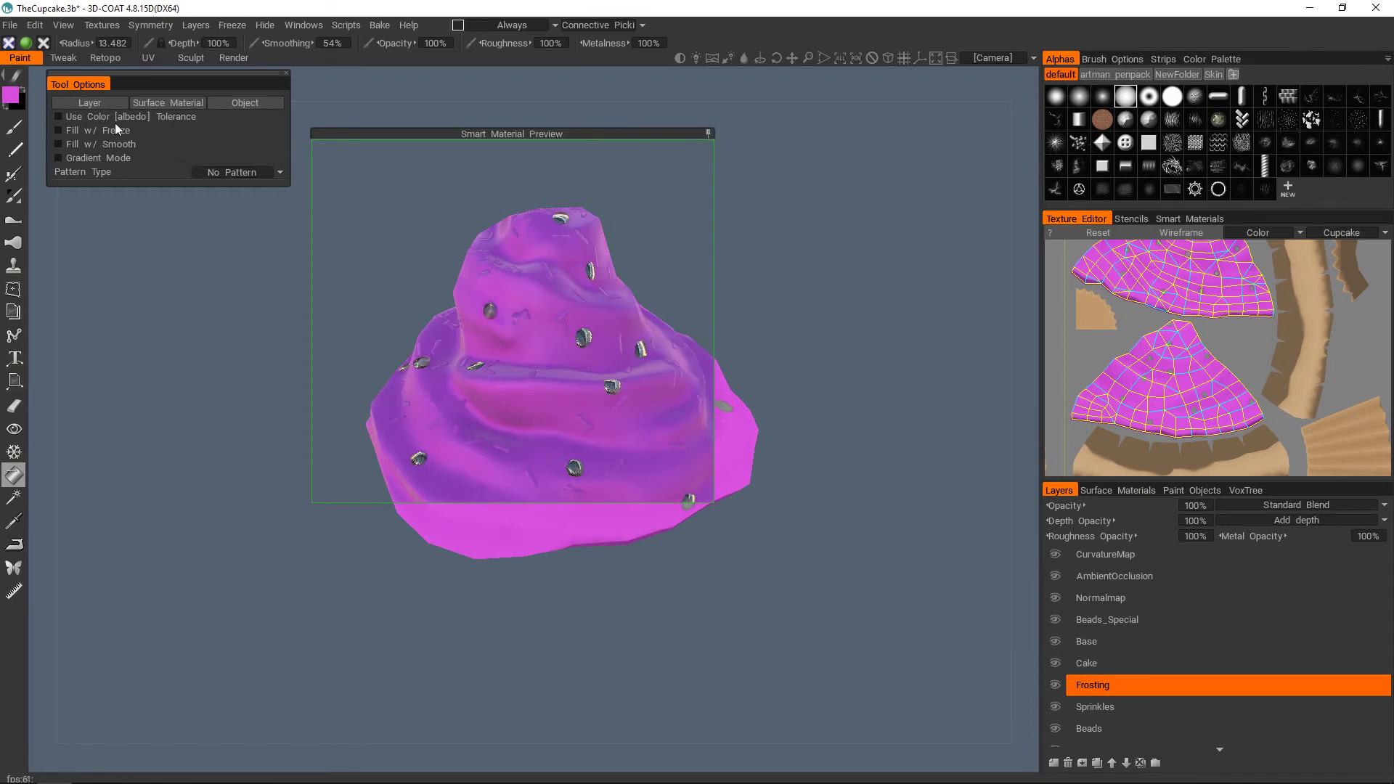
- Return to the paint brush, hide the Frosting paint object and show only the Cake paint object
left_click(15, 129)
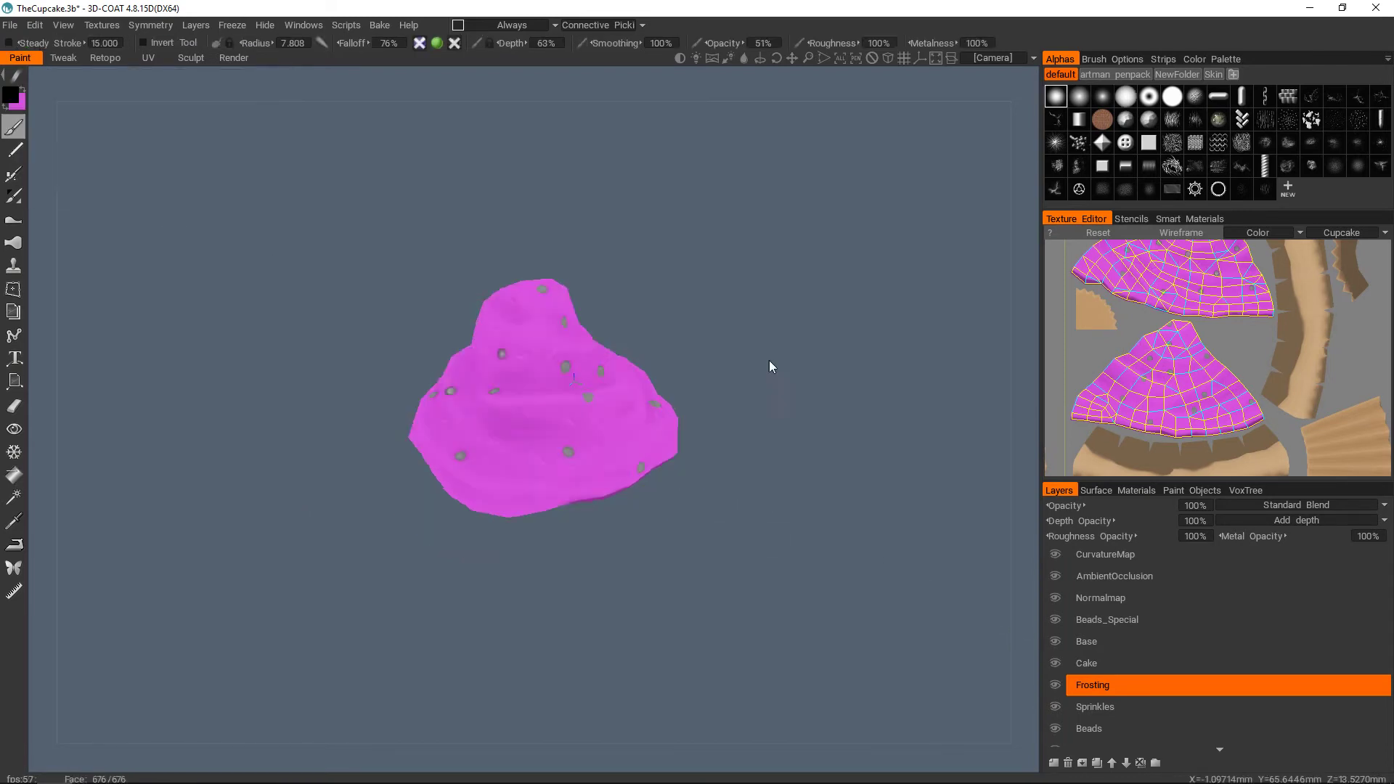
left_click_drag(769, 361, 684, 340)
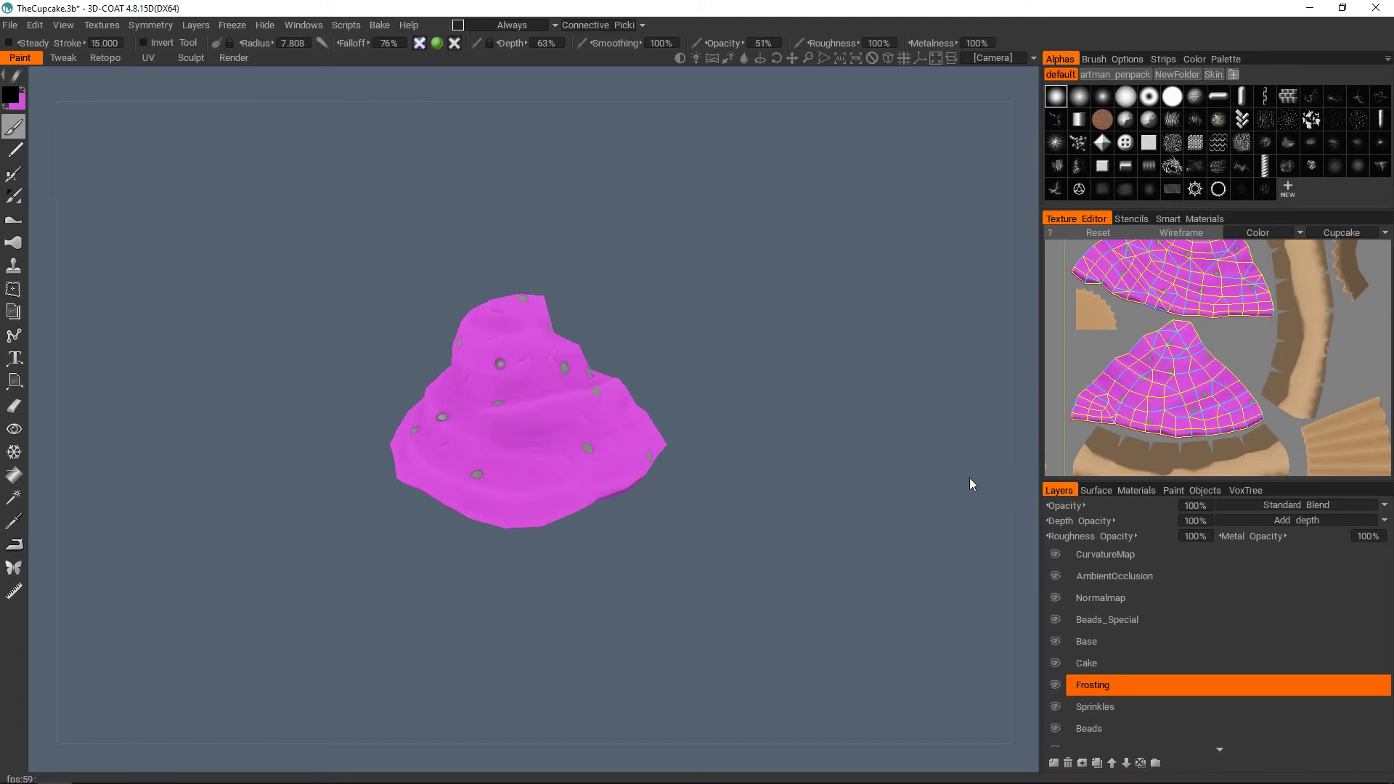
left_click(1187, 491)
left_click(1053, 522)
left_click(1053, 507)
left_click(1053, 507)
left_click(1053, 536)
left_click(1062, 492)
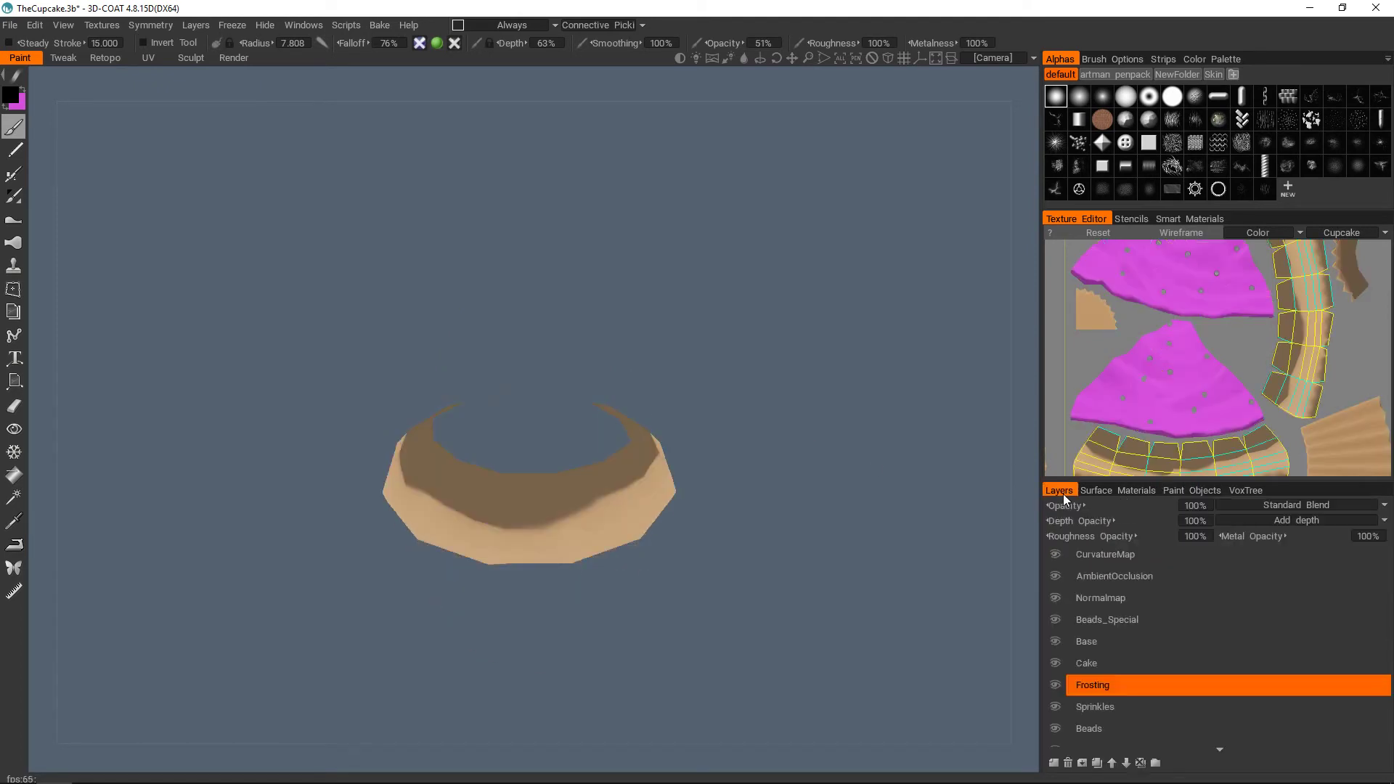
- Isolate the Base paint object, select the Base layer and pick a mint green as the foreground color
left_click(1086, 663)
key("shift+a")
left_click(1086, 641)
left_click(1190, 491)
left_click(11, 95)
left_click(442, 447)
left_click(464, 586)
- Fill the entire Base paint object with the mint green using the Fill tool
left_click(13, 475)
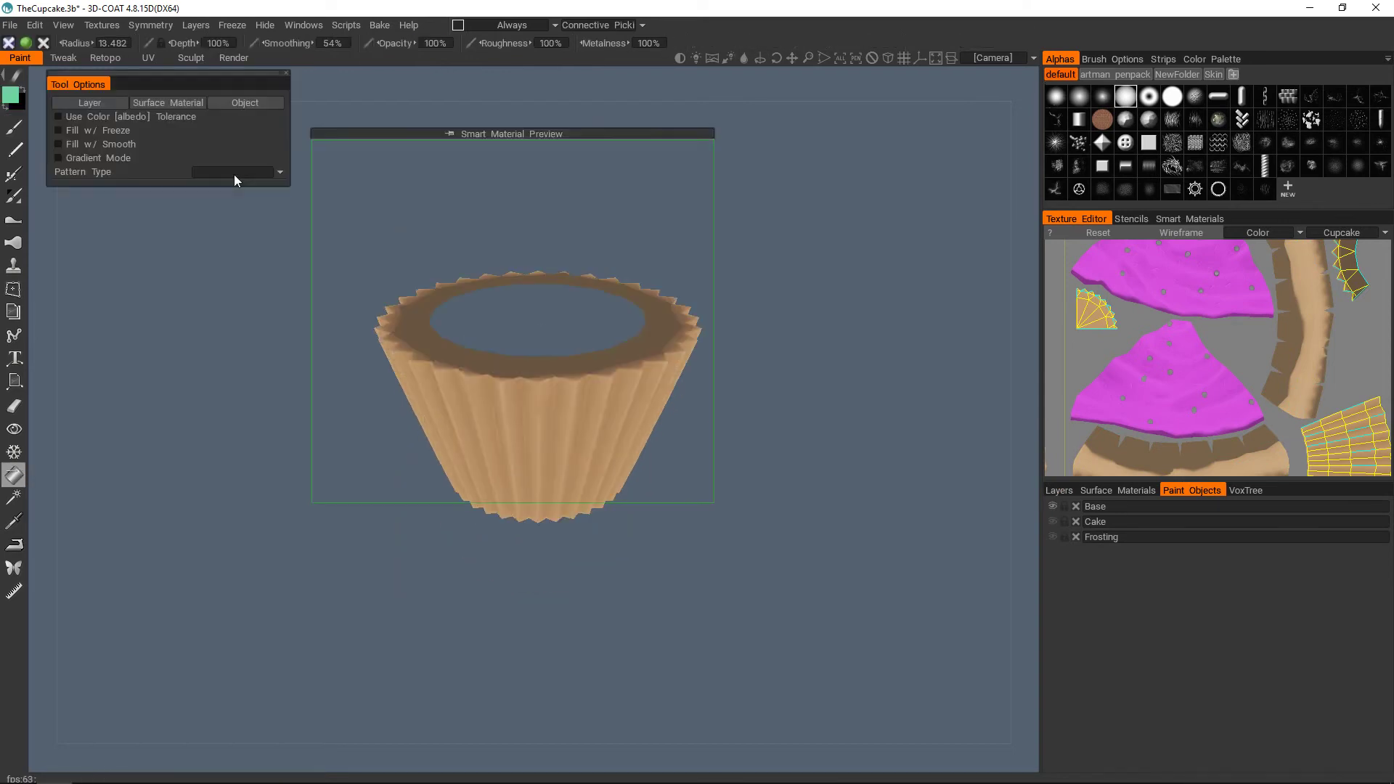
left_click(245, 103)
left_click(636, 414)
left_click(612, 434)
left_click(435, 454)
- Return to the paint brush and make the Cake and Frosting paint objects visible again
left_click(13, 126)
left_click(1191, 490)
left_click(1053, 521)
left_click(1053, 537)
left_click(1063, 493)
key("shift+a")
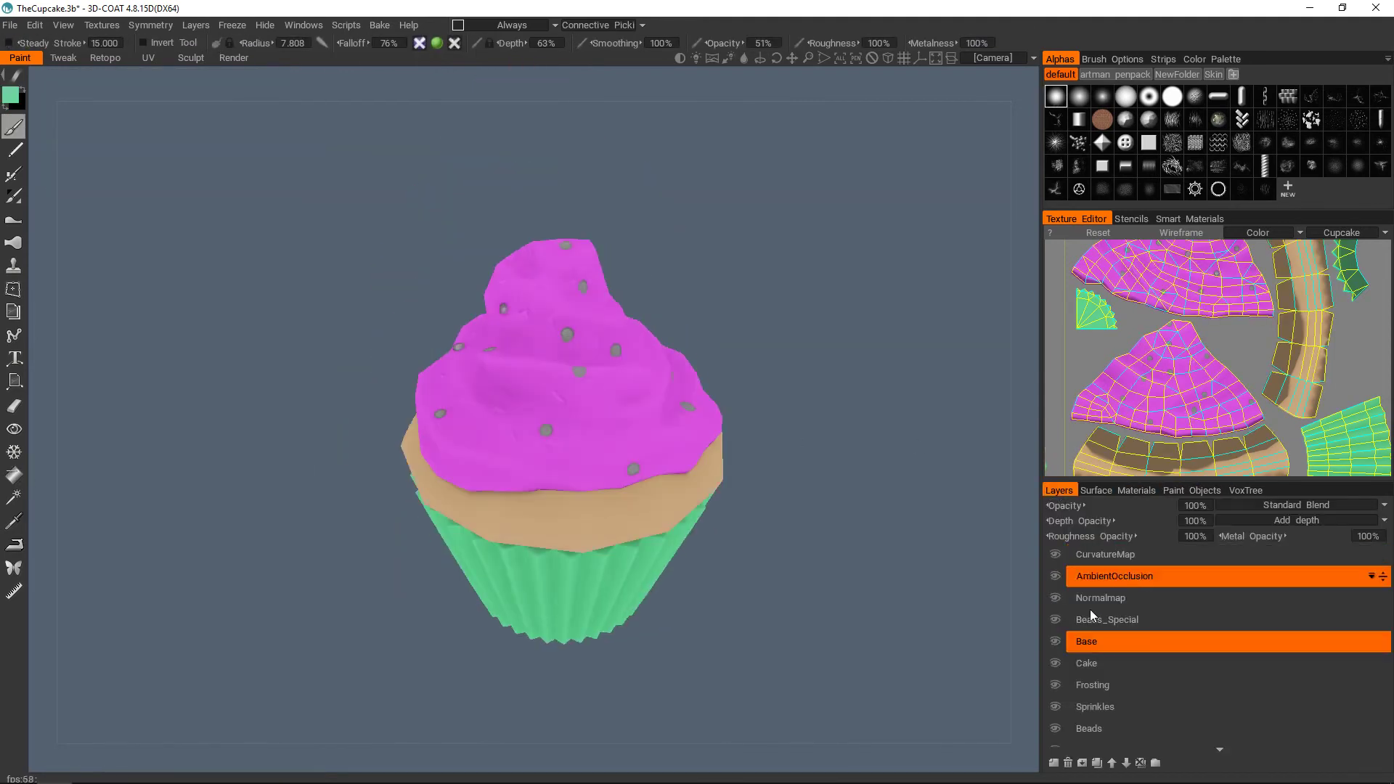
- Check the flat colors of the whole cupcake and switch the viewport to the fully shaded display
right_click_drag(652, 464, 656, 454, "alt")
left_click_drag(657, 455, 642, 410, "alt")
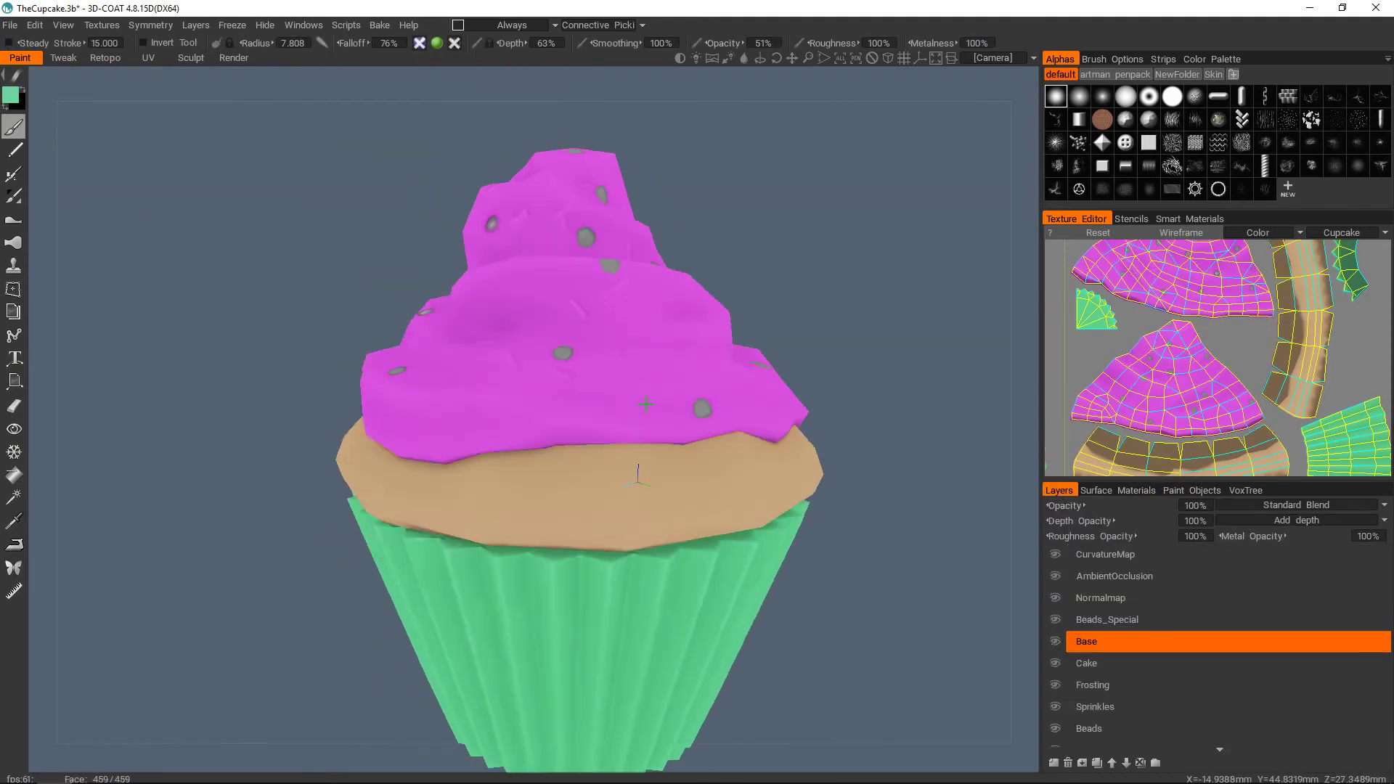
right_click_drag(642, 410, 594, 496, "alt")
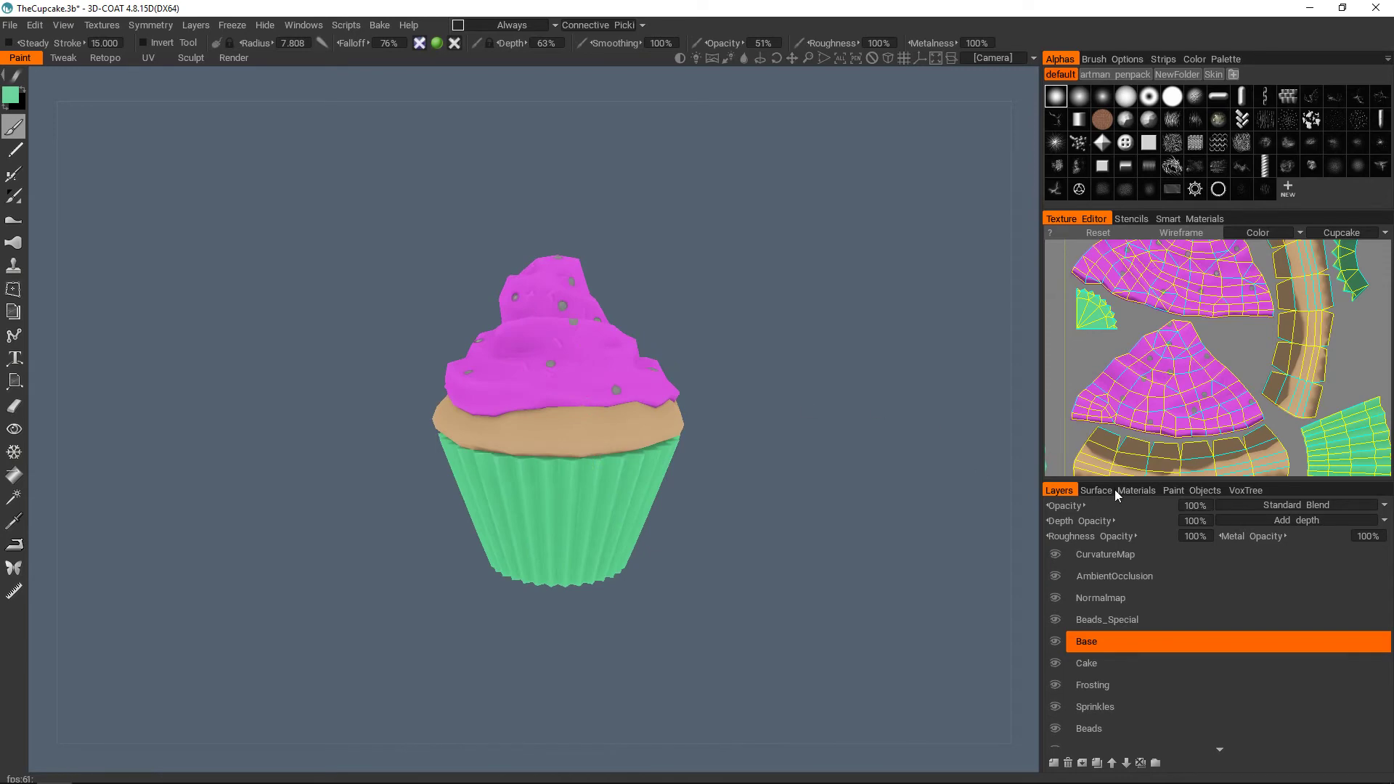
left_click_drag(508, 322, 605, 431, "alt")
key("1")
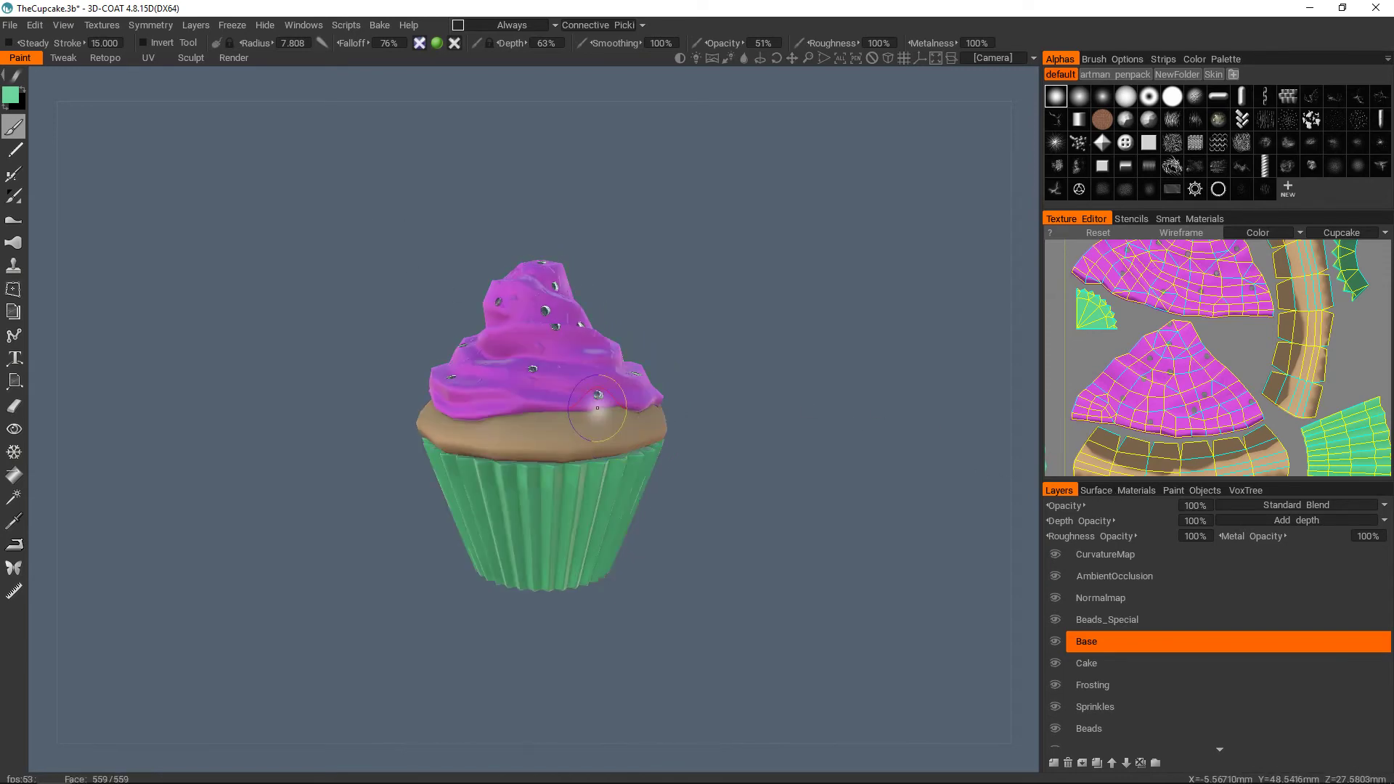
- Examine the shaded frosting, cake and liner from several sides and distances
right_click_drag(600, 409, 644, 392, "alt")
left_click_drag(644, 393, 624, 401, "alt")
right_click_drag(624, 401, 653, 377, "alt")
scroll(639, 392, "up", 3)
left_click_drag(653, 377, 766, 342, "alt")
right_click_drag(766, 342, 629, 410, "alt")
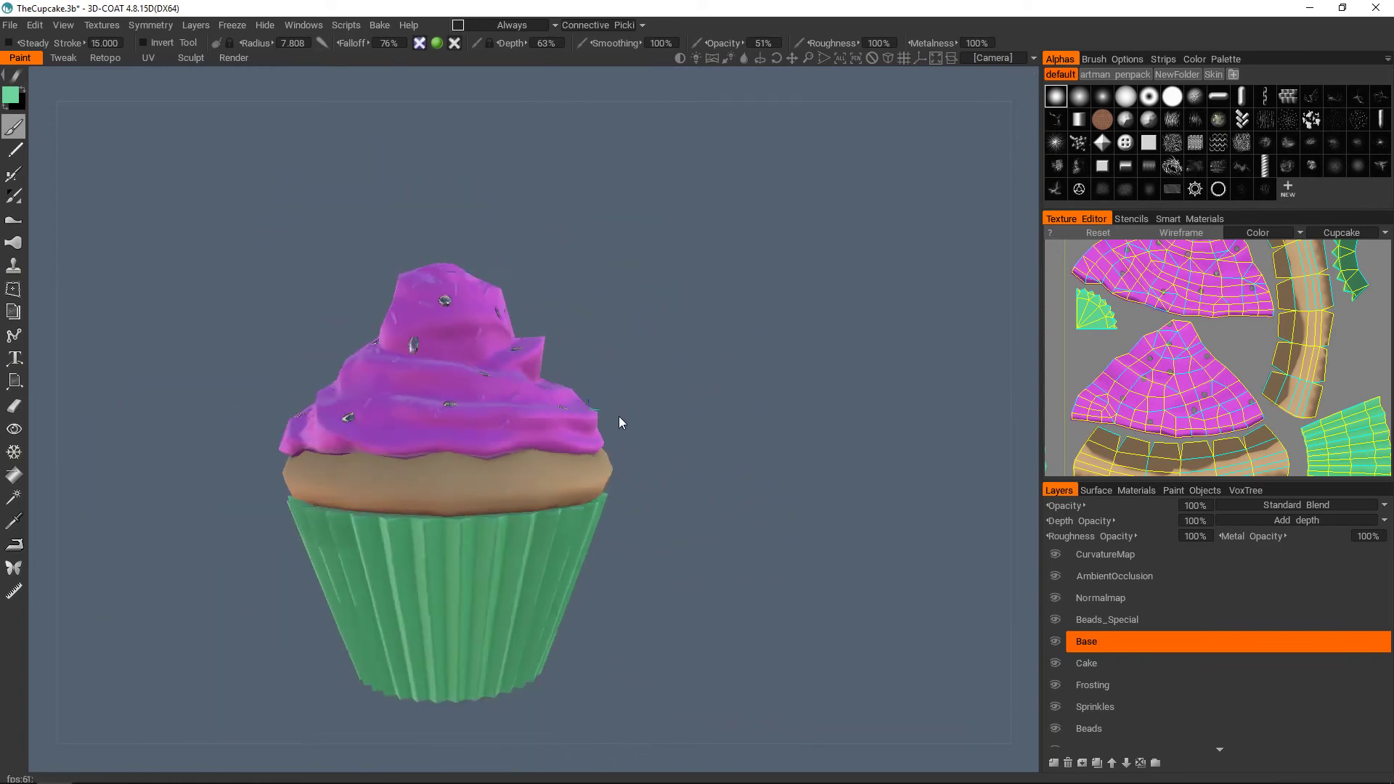
middle_click_drag(629, 410, 692, 393, "alt")
scroll(692, 393, "up", 4)
- Select the Cake layer, look over the shaders in the Sculpt room and return to the Paint room
left_click(1097, 663)
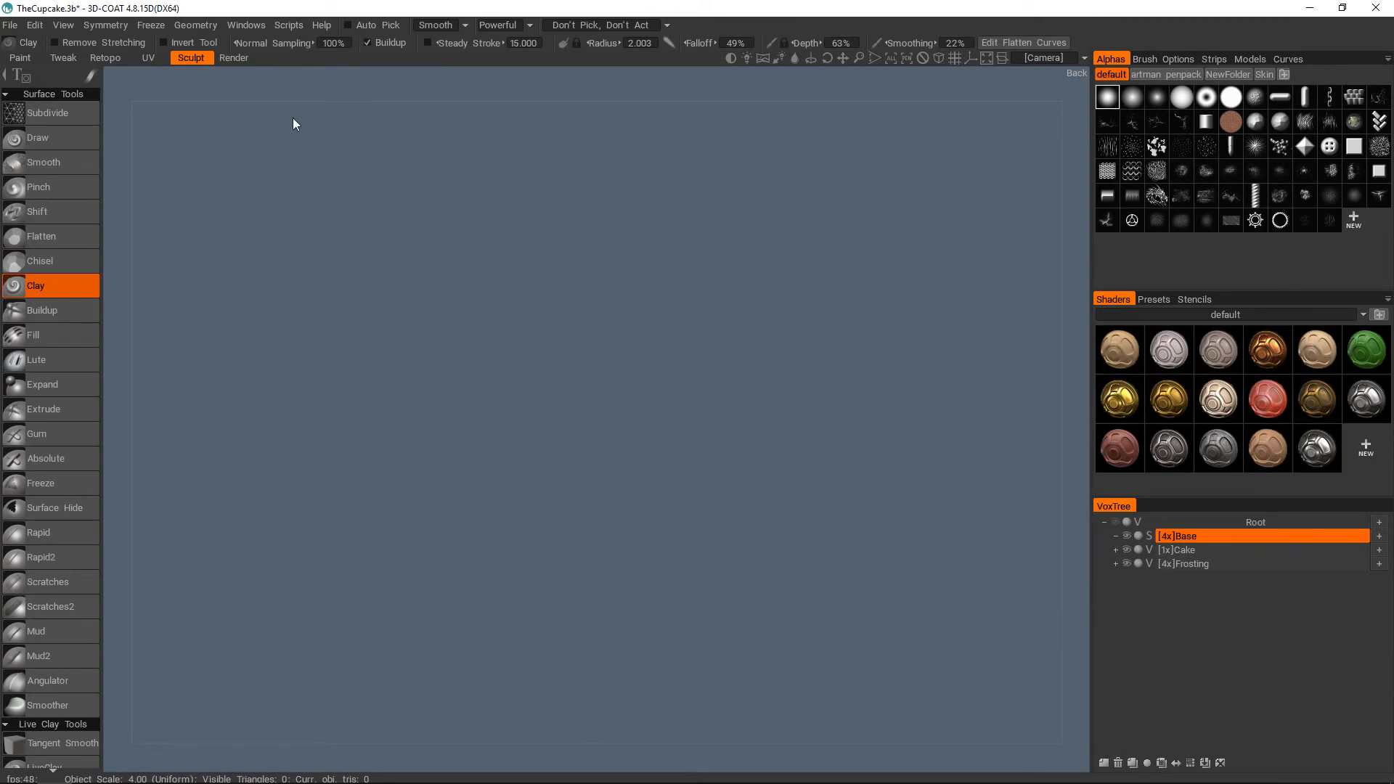
mouse_move(1319, 356)
left_click(32, 61)
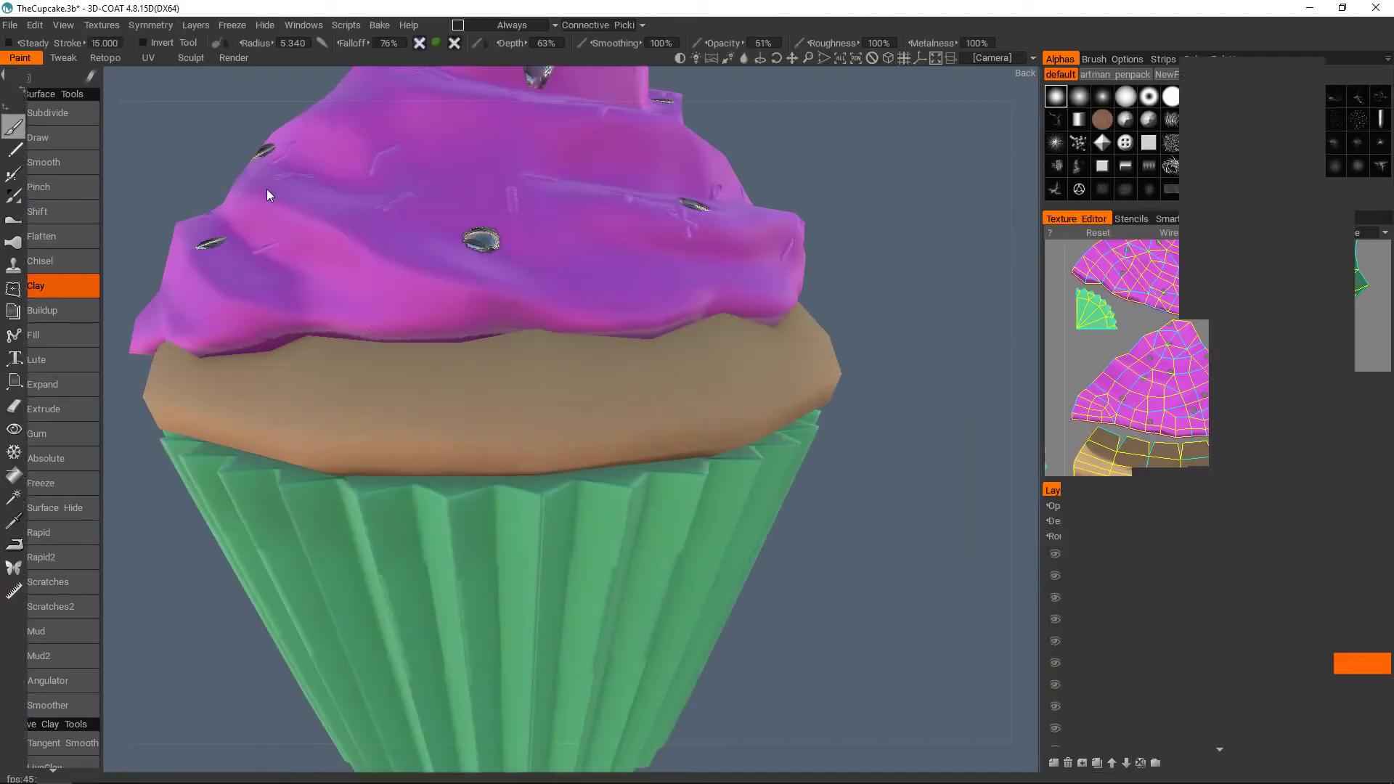
- Examine how the cake color sits between the magenta frosting and the green liner around the cupcake
scroll(514, 394, "down", 2)
left_click_drag(527, 389, 542, 286, "alt")
scroll(542, 286, "down", 3)
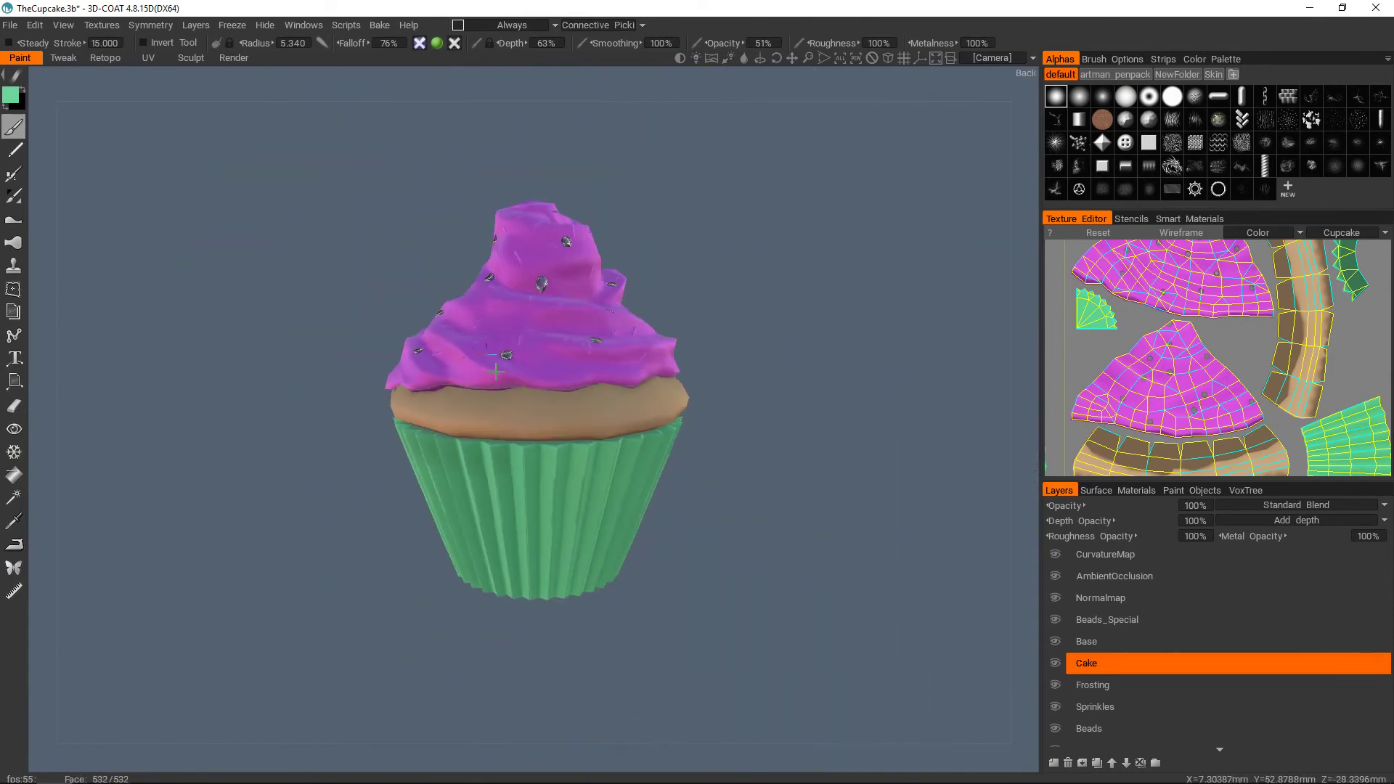
scroll(554, 367, "up", 3)
left_click_drag(554, 368, 668, 400, "alt")
scroll(554, 368, "down", 4)
scroll(669, 383, "up", 4)
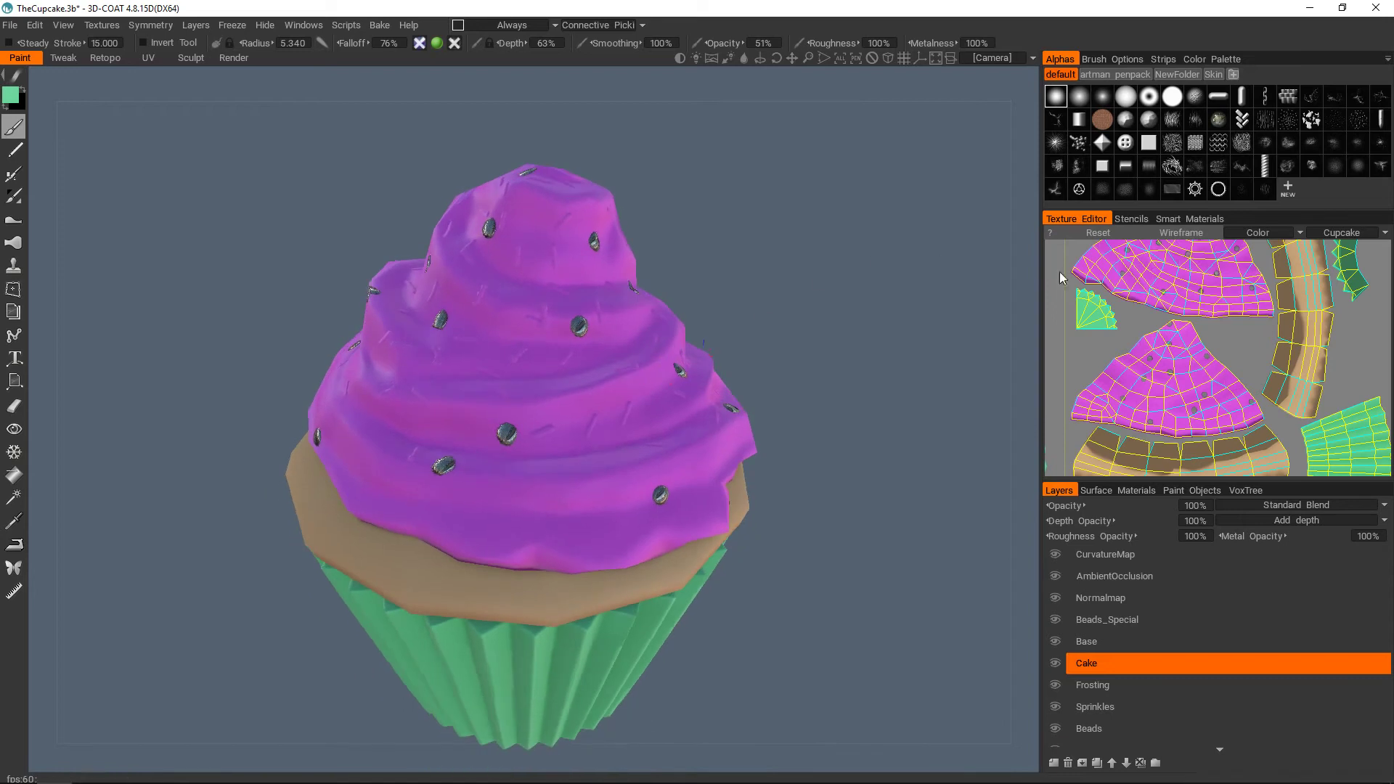
- Bring up the default stencil library and examine the beads and sprinkles on the frosting up close
left_click(1132, 218)
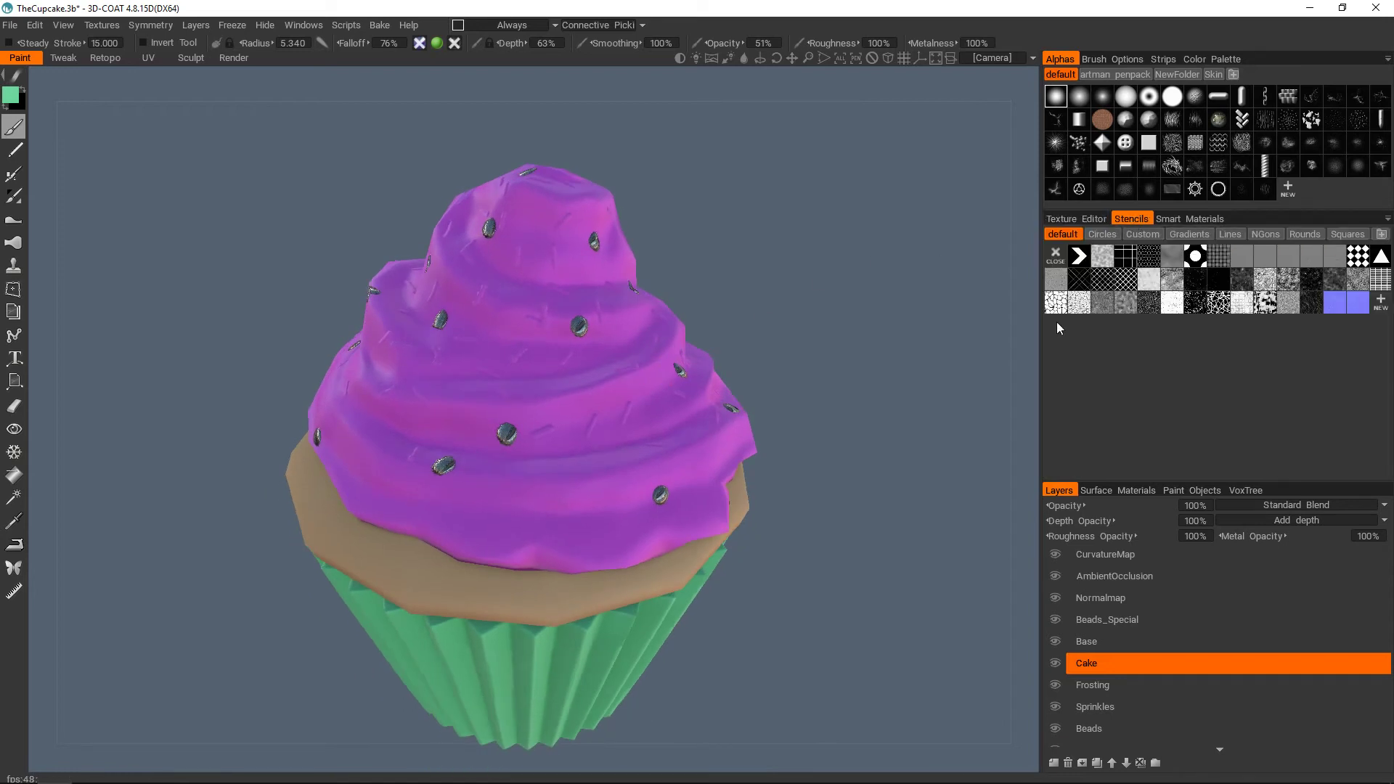
scroll(578, 387, "up", 4)
left_click_drag(578, 387, 619, 377, "alt")
scroll(632, 387, "down", 3)
scroll(598, 399, "down", 2)
left_click_drag(576, 421, 565, 368, "alt")
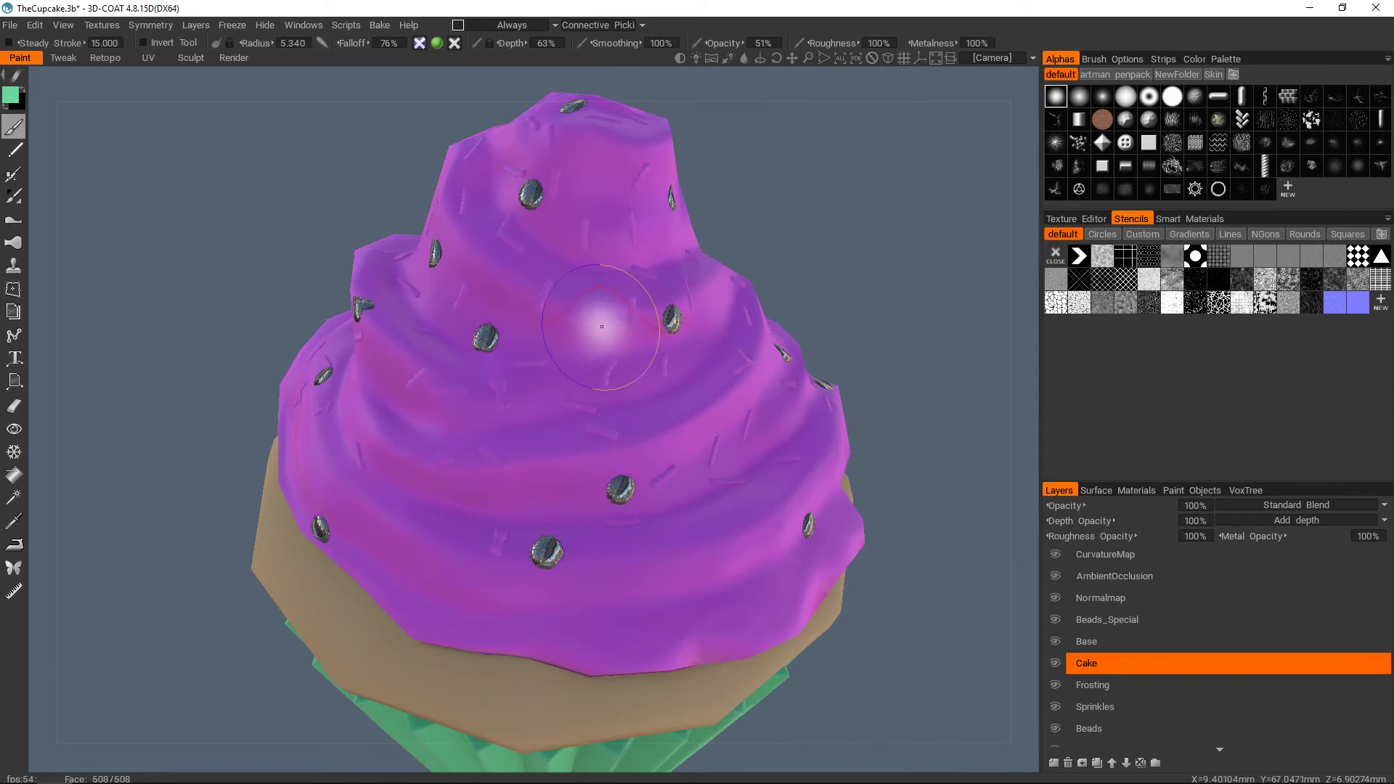
right_click_drag(591, 292, 580, 383)
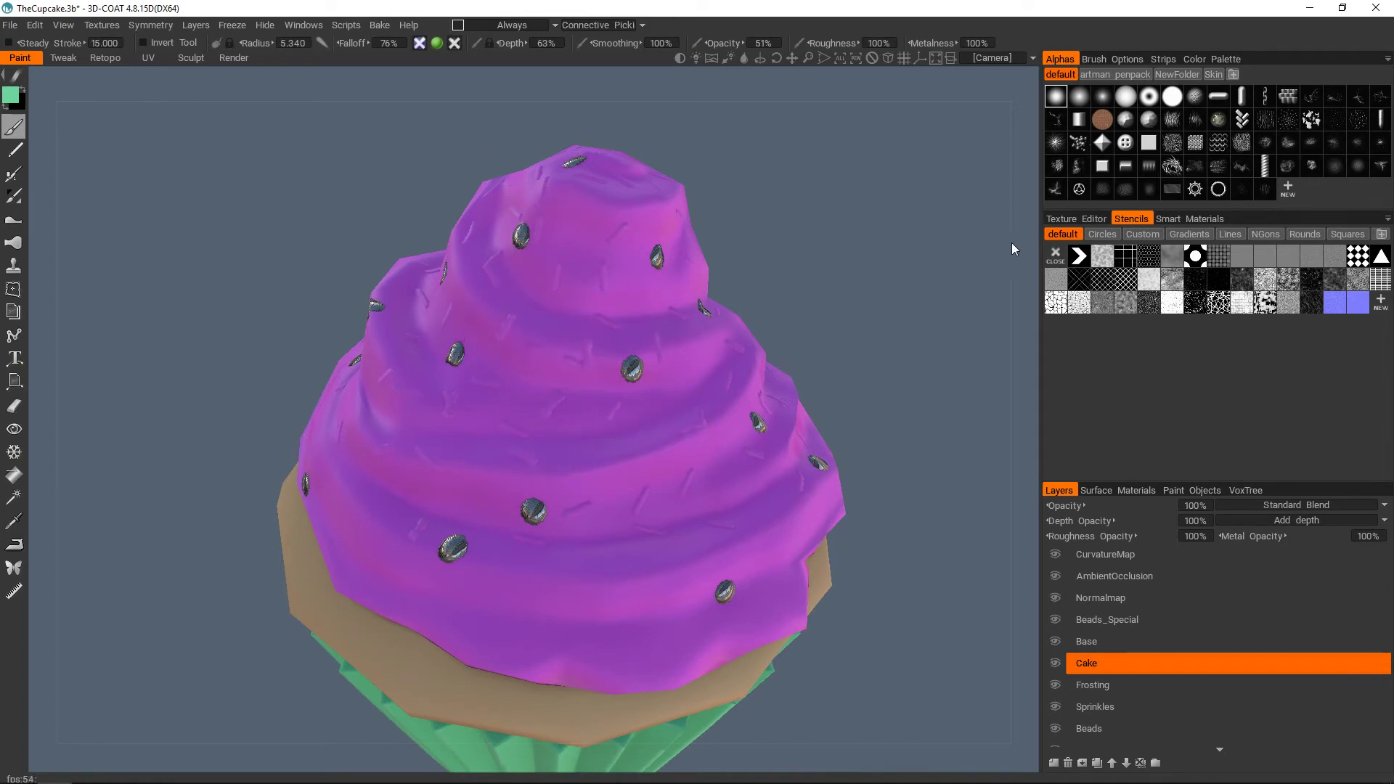
- Select the Frosting layer and try out several default grunge stencils over the cupcake, adjusting their pattern scale
left_click(1113, 686)
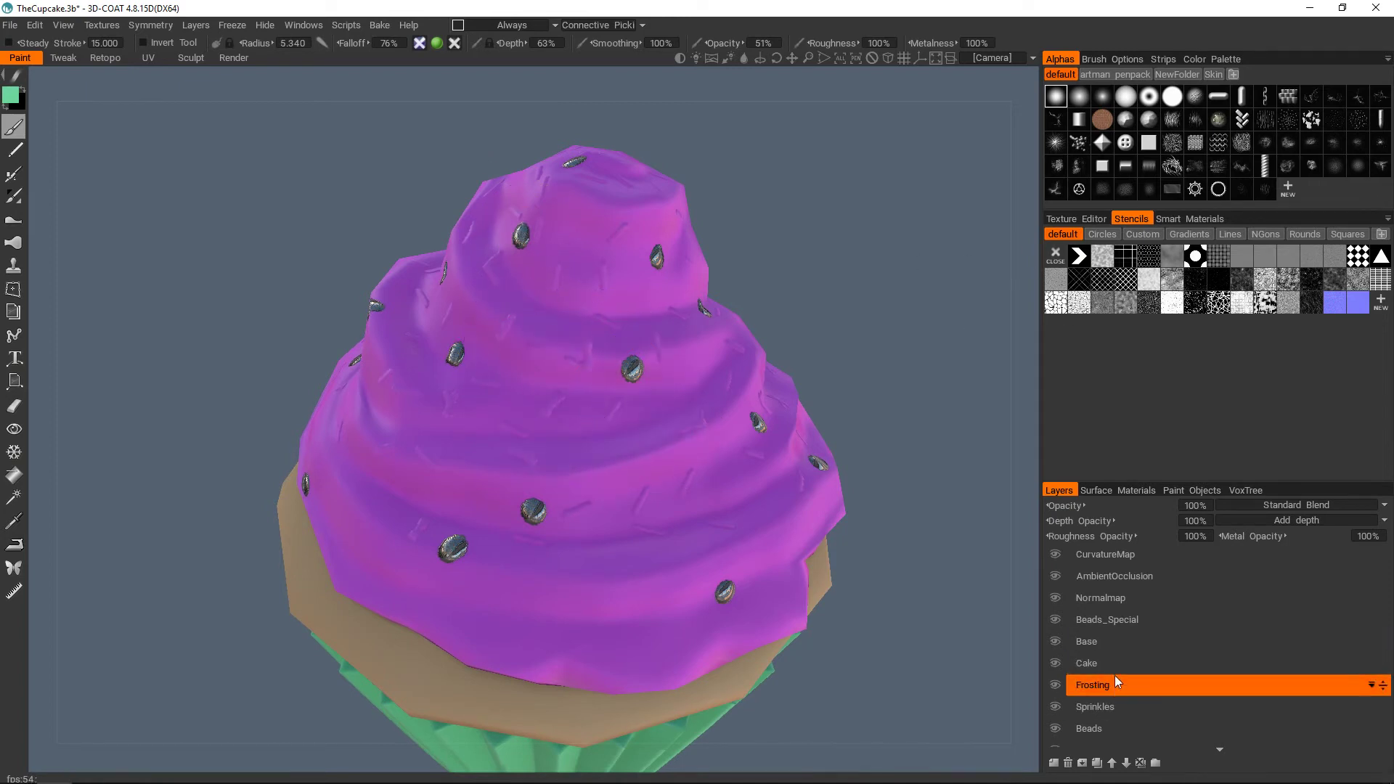
left_click(1196, 305)
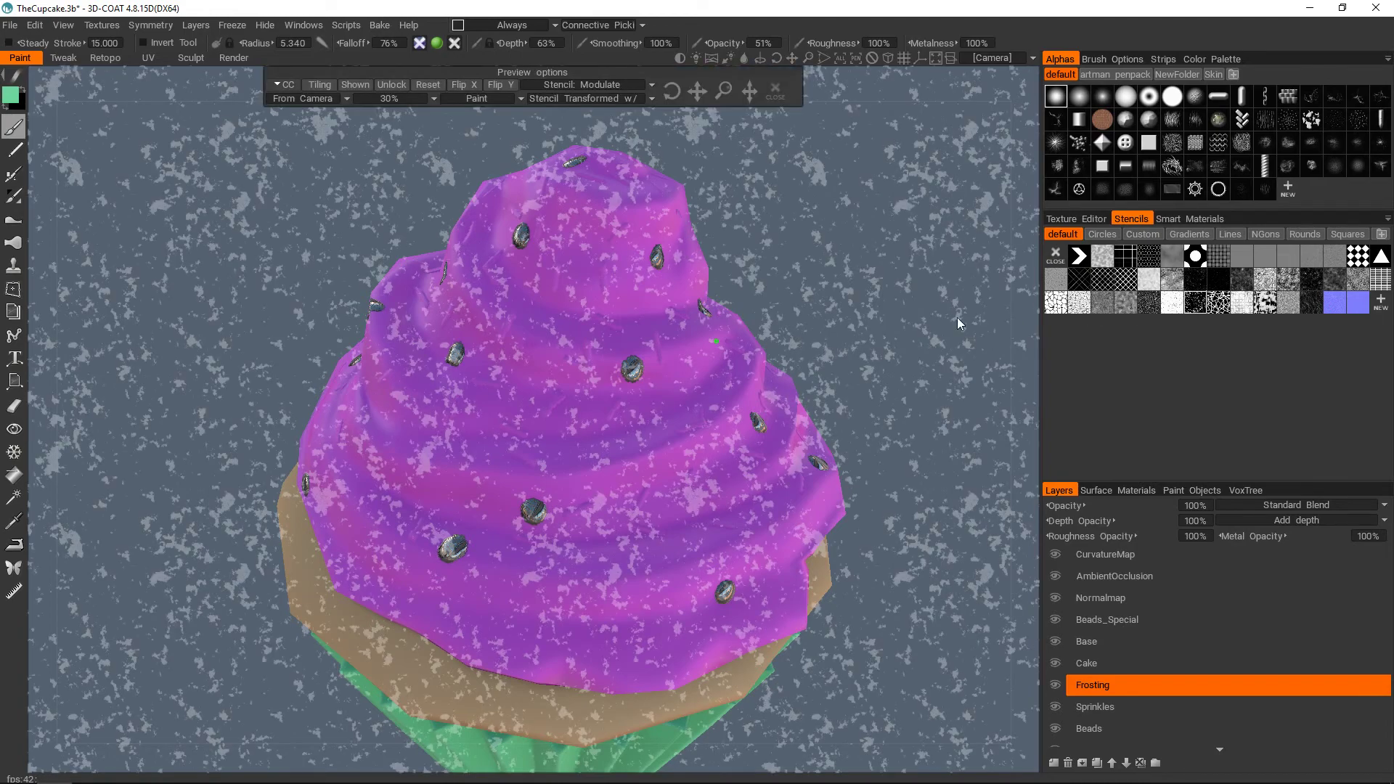
left_click_drag(719, 91, 786, 116)
left_click(1189, 282)
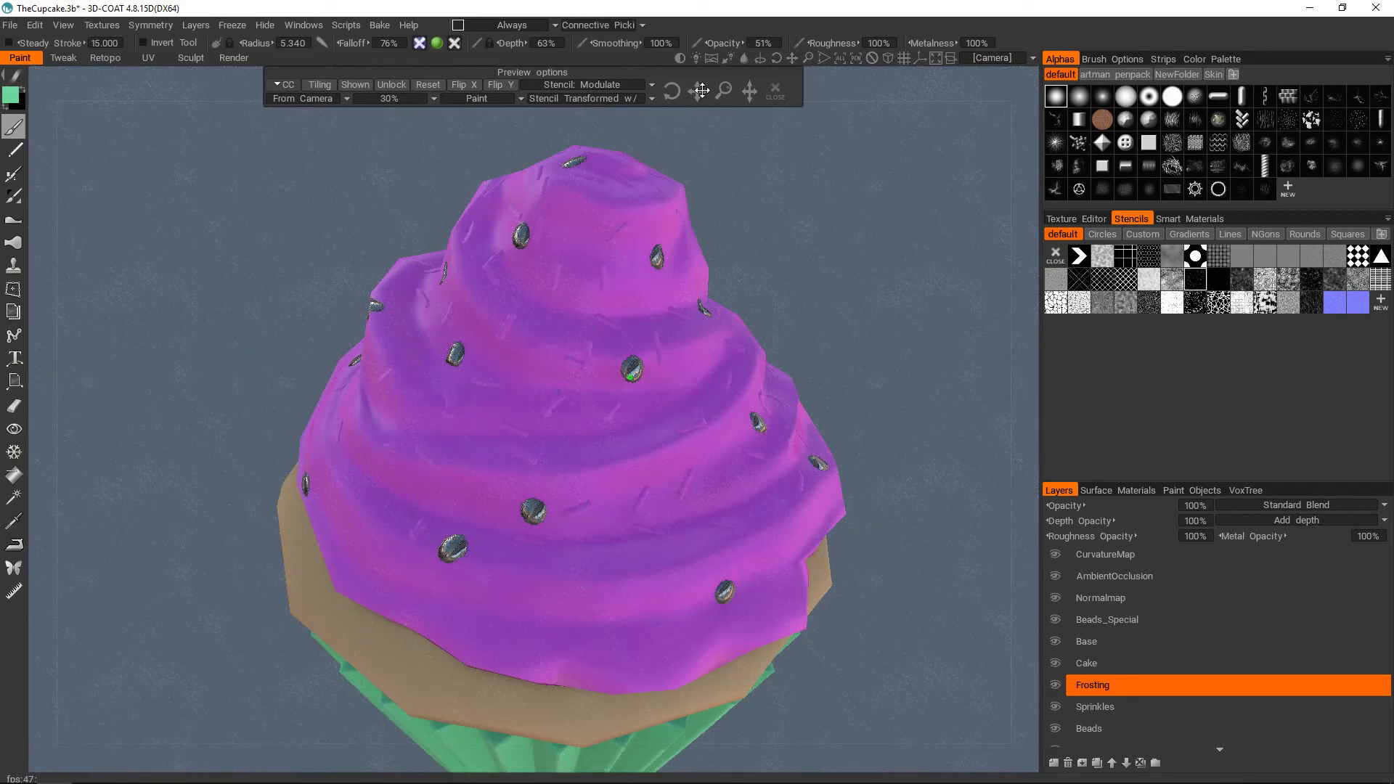
left_click(1149, 302)
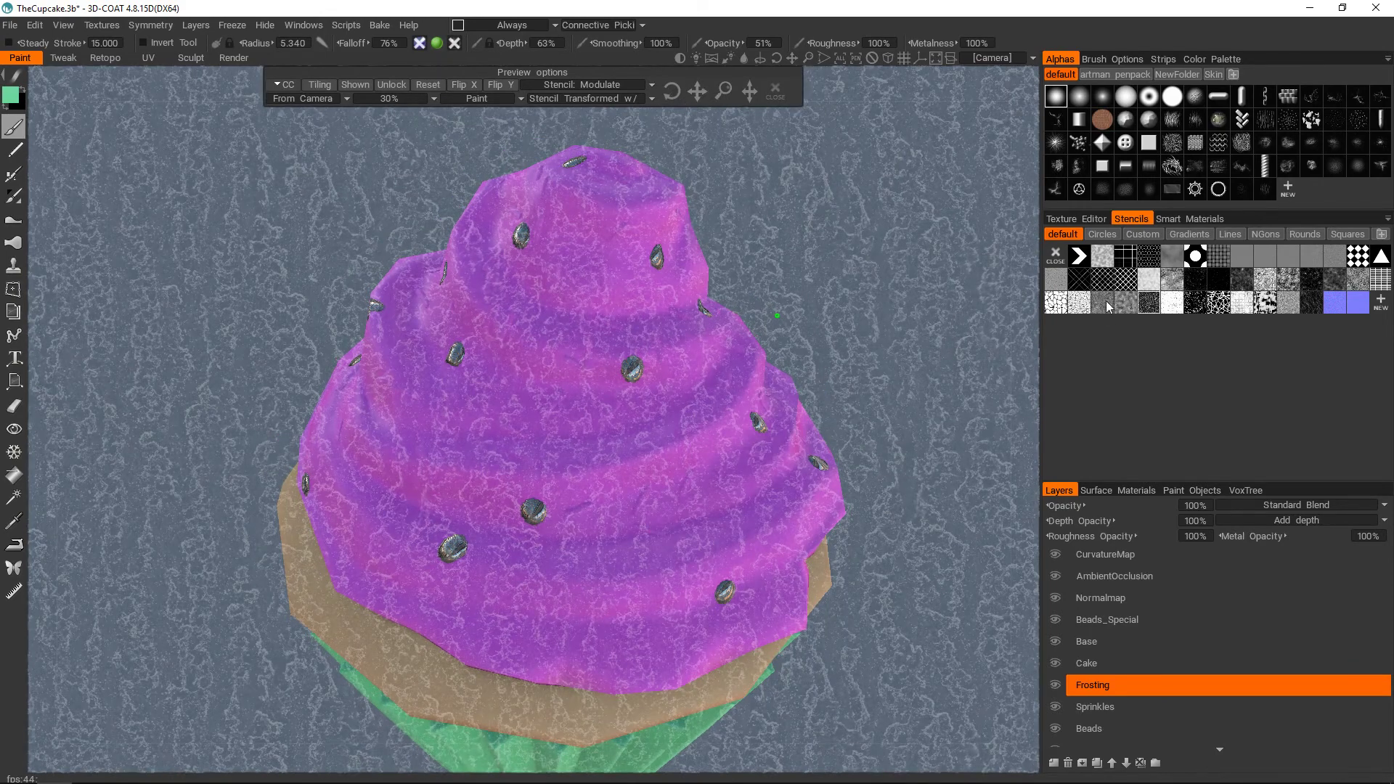
- Try the cracked-cell stencil on the frosting with Cube Mapping at a different scale, and return the projection to From Camera
left_click(1081, 304)
left_click_drag(724, 90, 816, 99)
left_click_drag(807, 319, 554, 342)
left_click(334, 100)
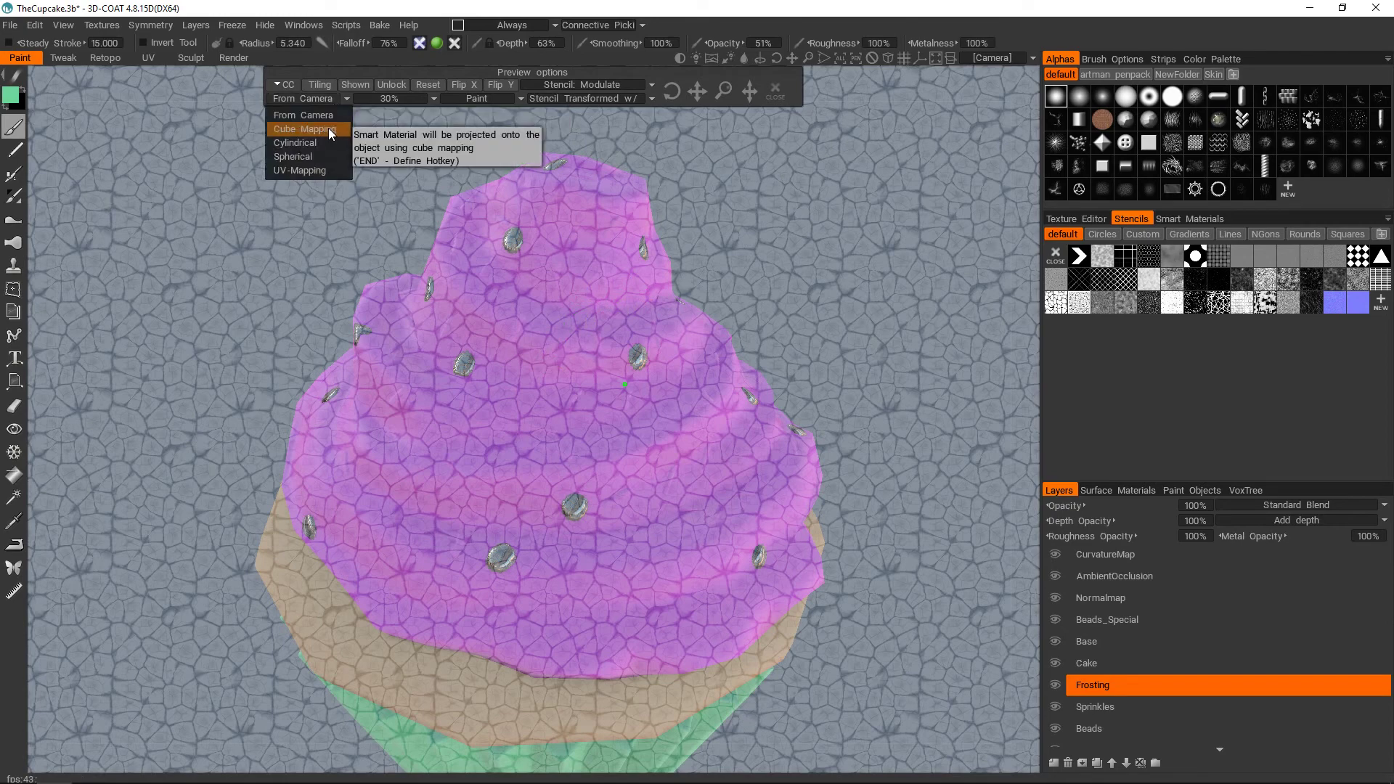
left_click(329, 128)
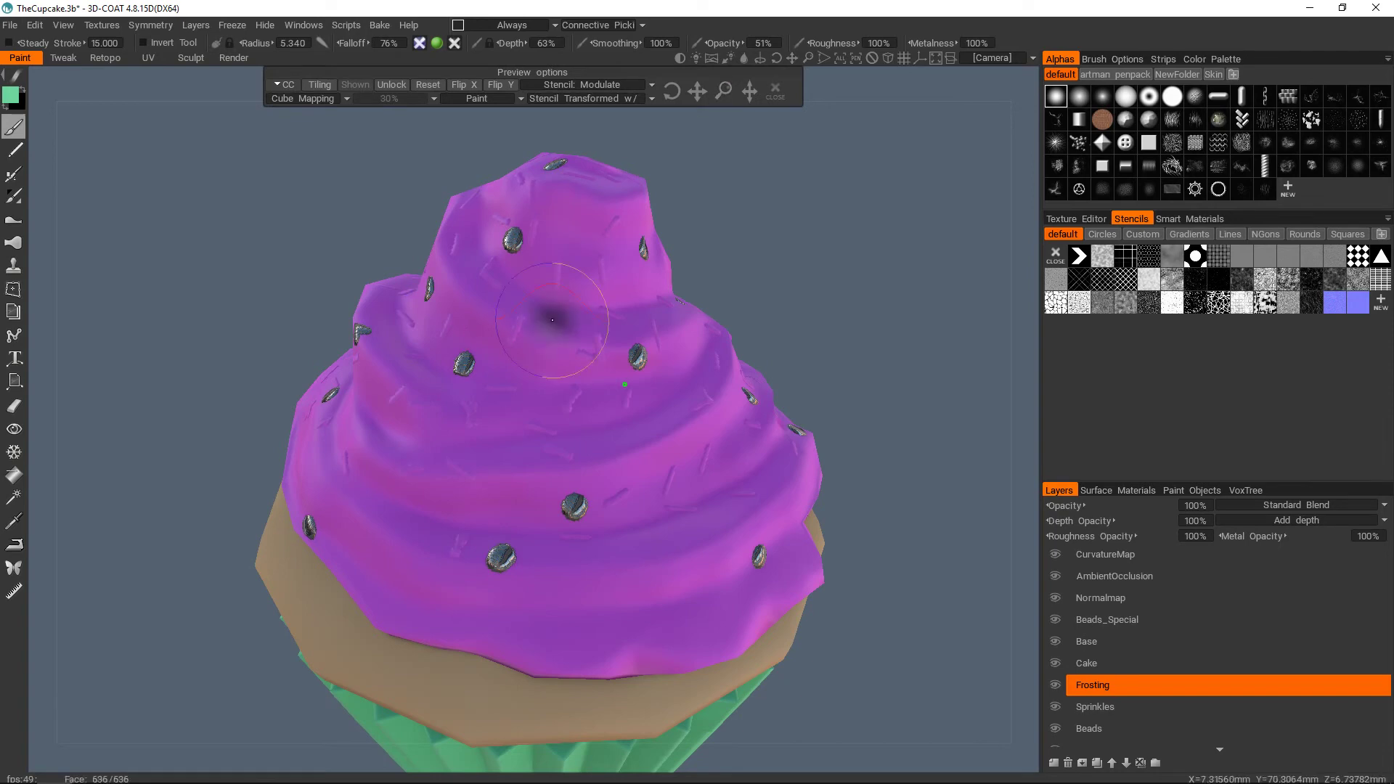
left_click_drag(719, 95, 880, 103)
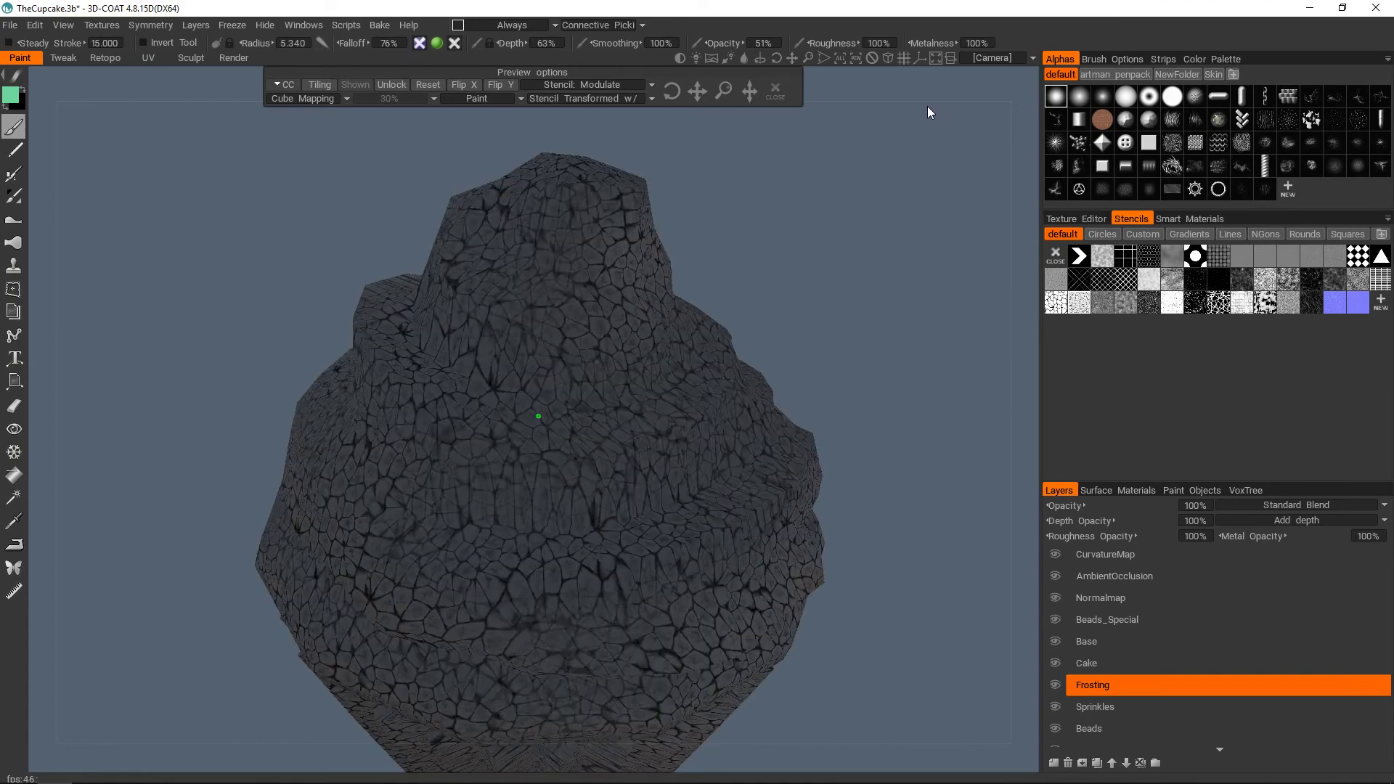
left_click(328, 99)
left_click(316, 114)
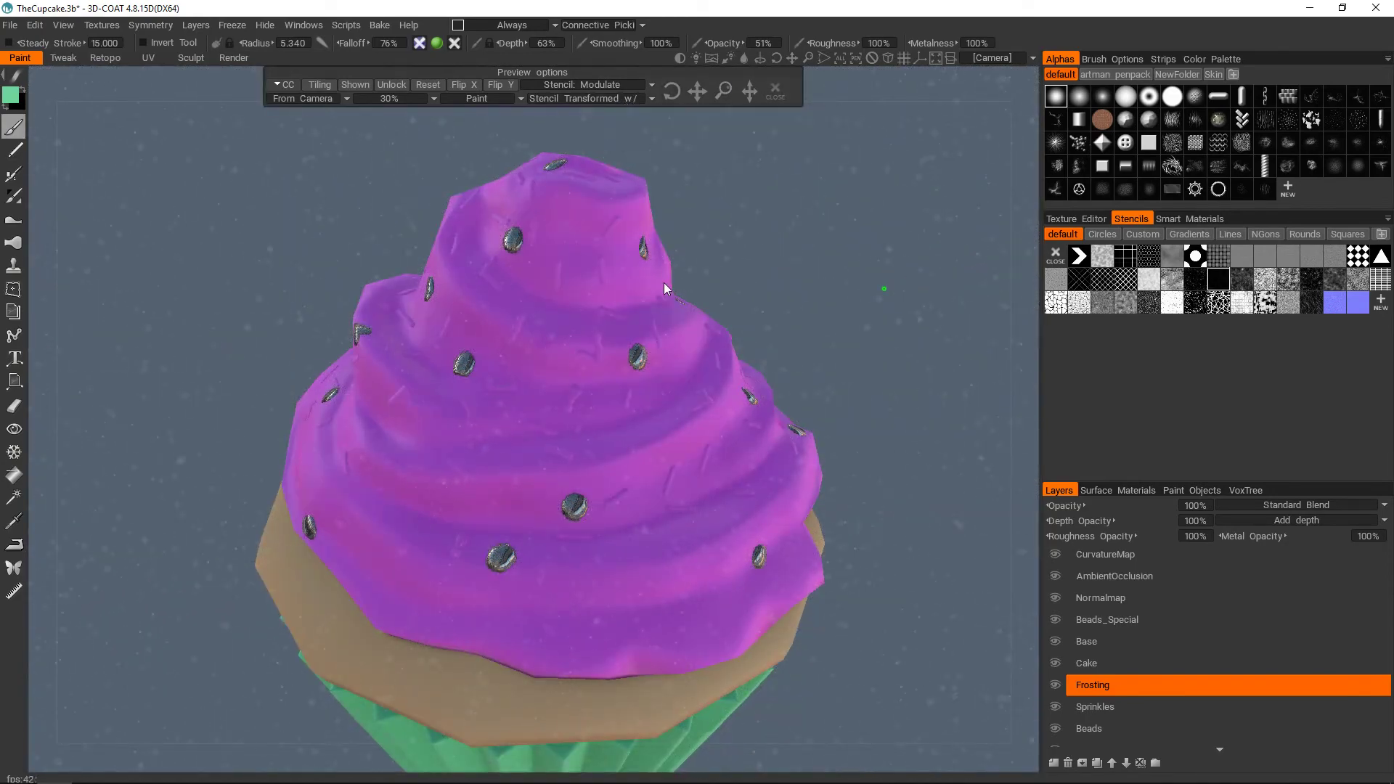
- Use the dark stencil with sparse white specks and set its preview opacity to 5%
left_click_drag(562, 290, 573, 302, "alt")
right_click_drag(573, 302, 639, 324, "alt")
left_click_drag(638, 324, 571, 323, "alt")
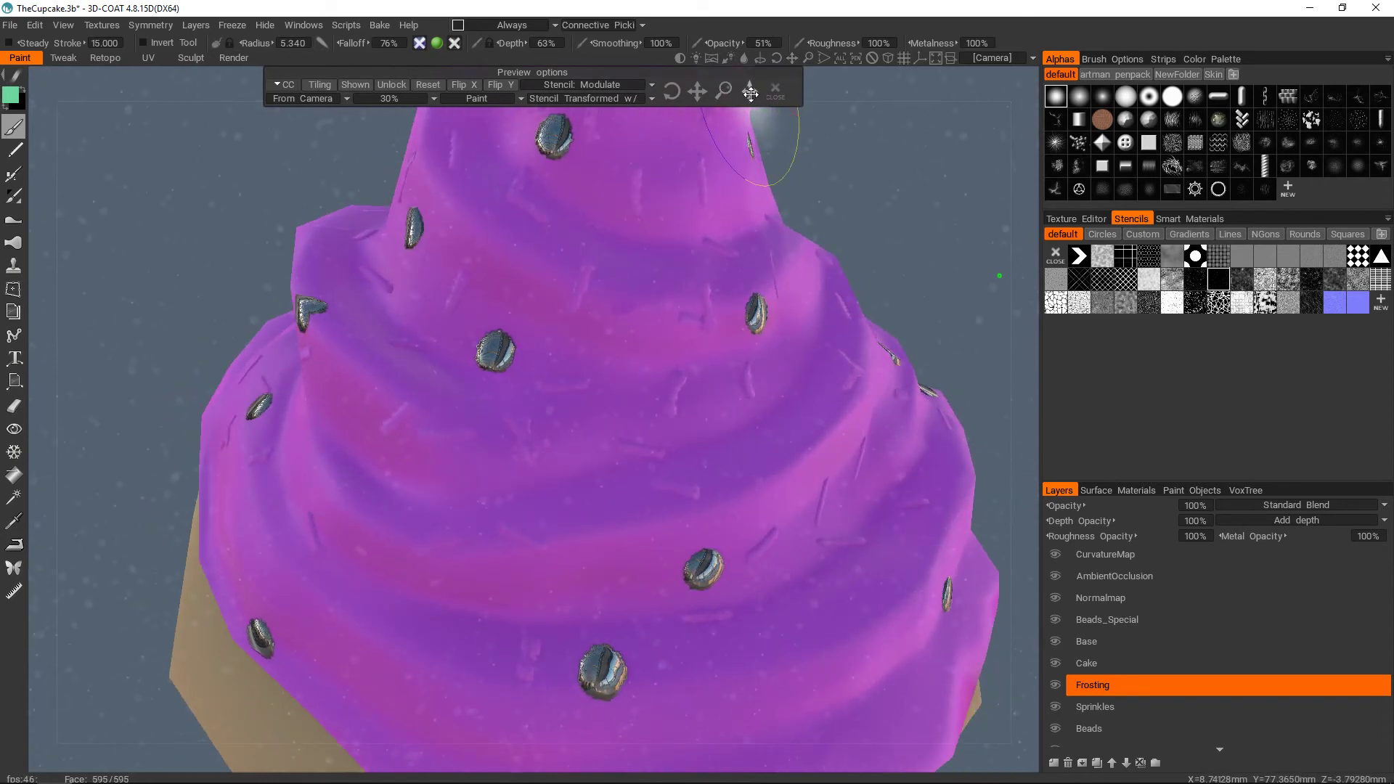
left_click(403, 98)
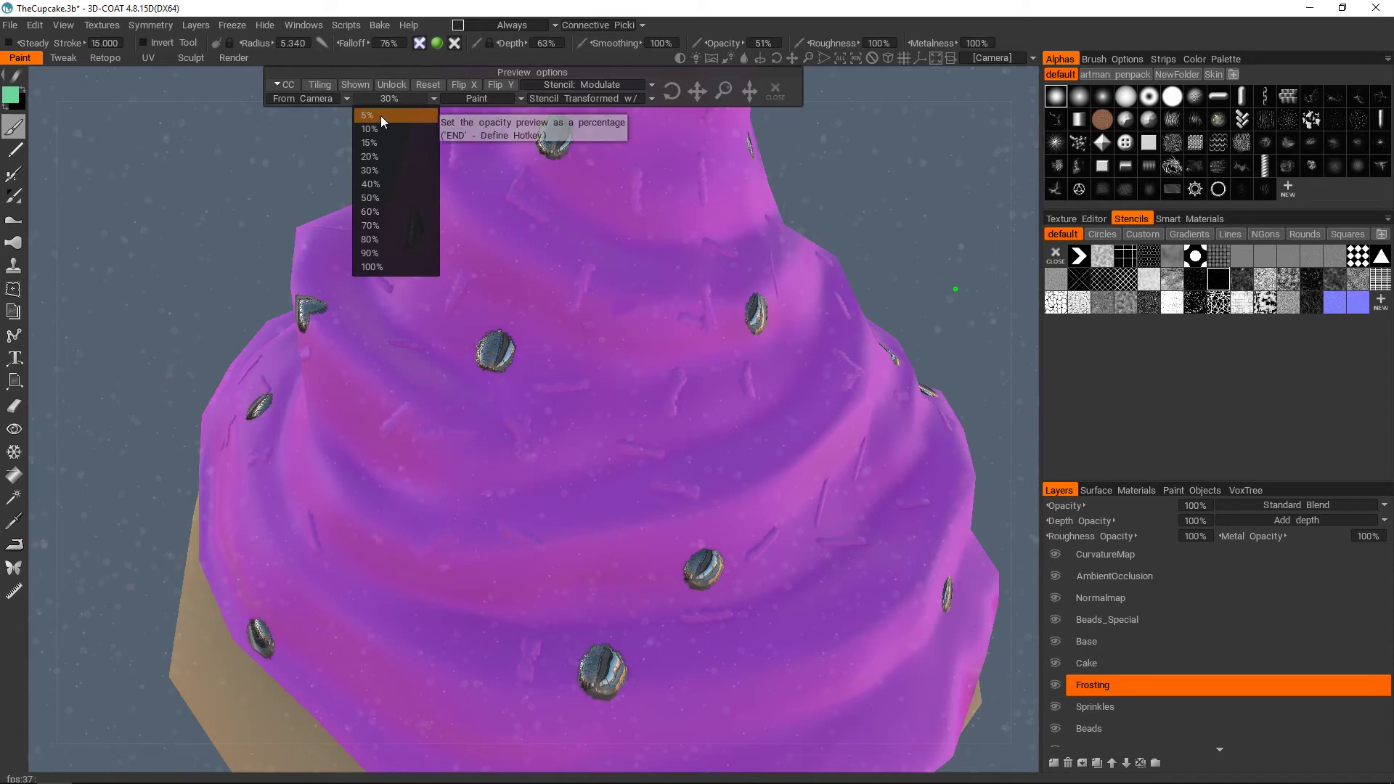
left_click(381, 116)
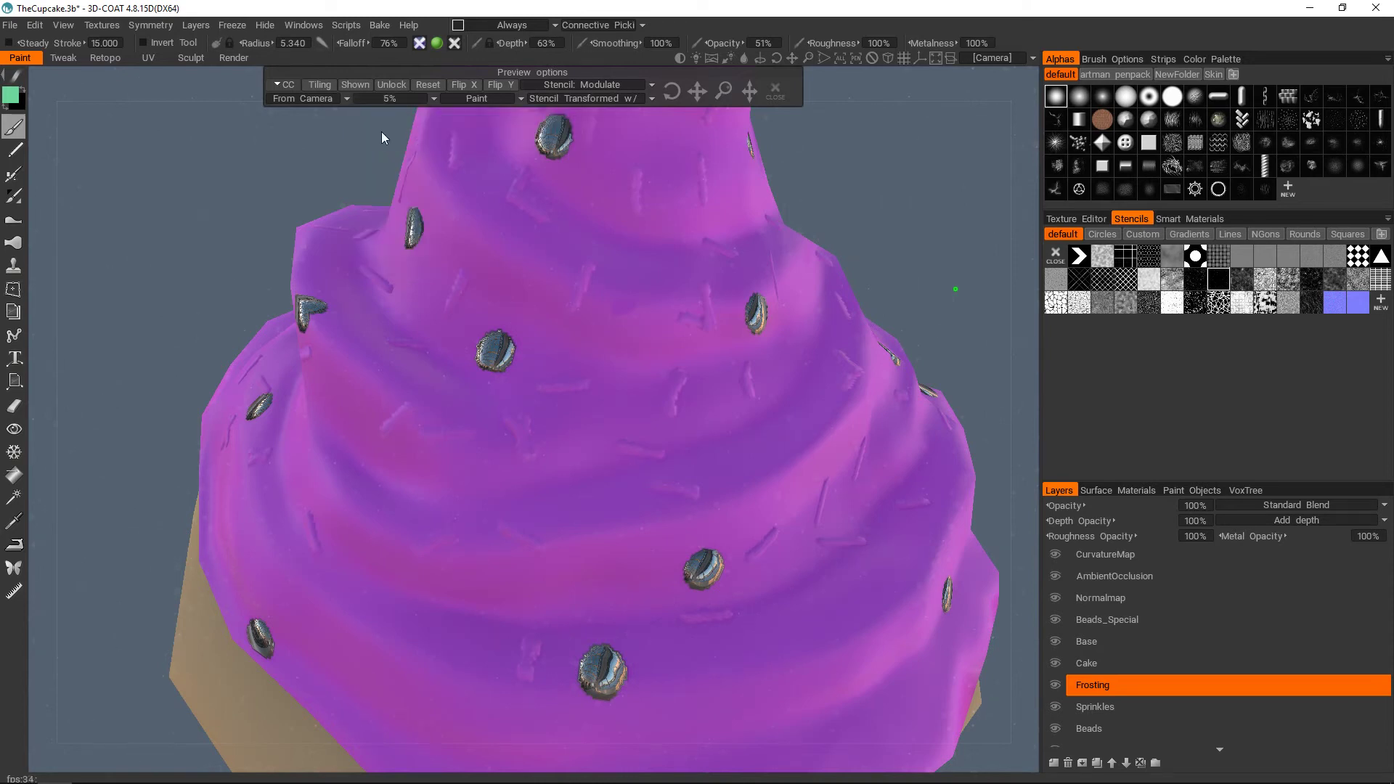
mouse_move(605, 374)
right_mouse_down("alt")
mouse_move(579, 343)
mouse_move(574, 375)
mouse_move(588, 363)
right_mouse_up("alt")
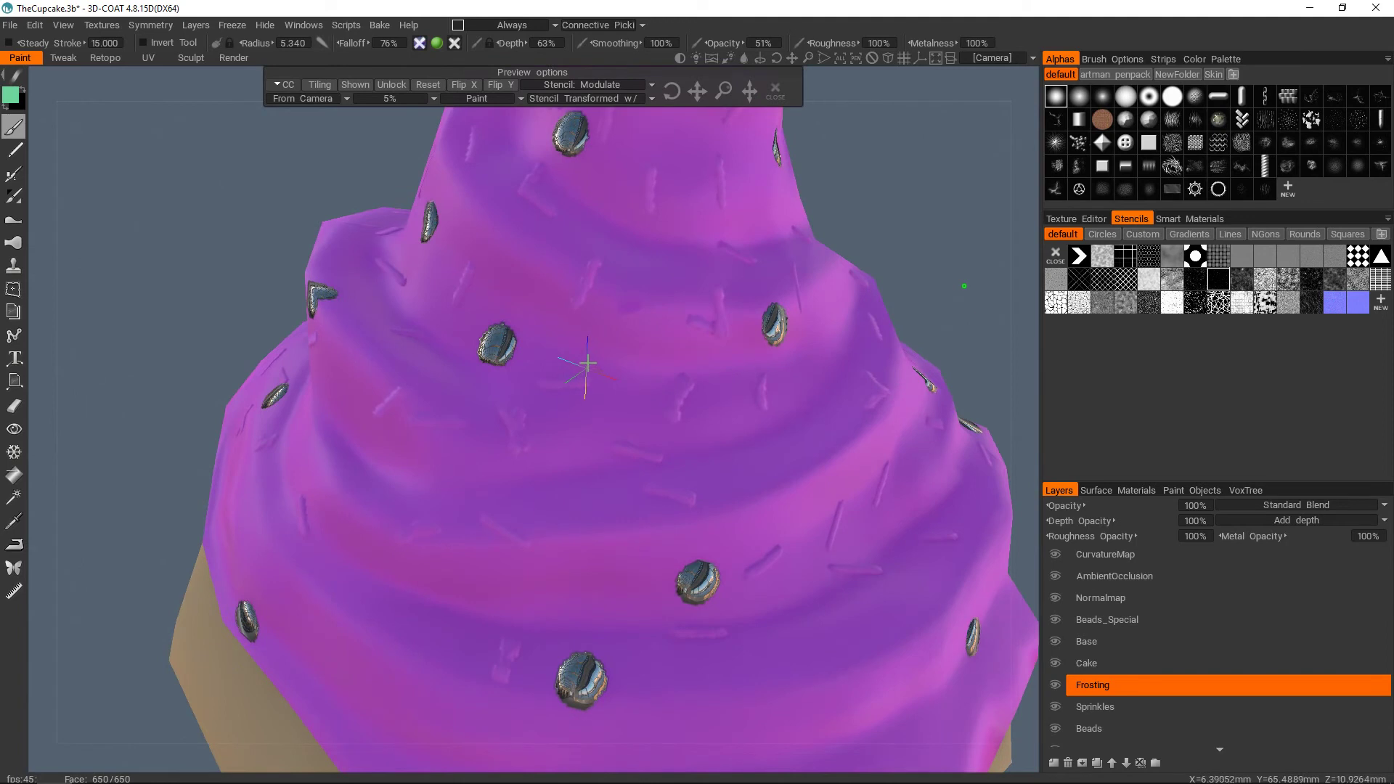
- Restrict the brush to depth only at 8% and paint tiny bumps on the frosting with a 4.140 radius
mouse_move(420, 48)
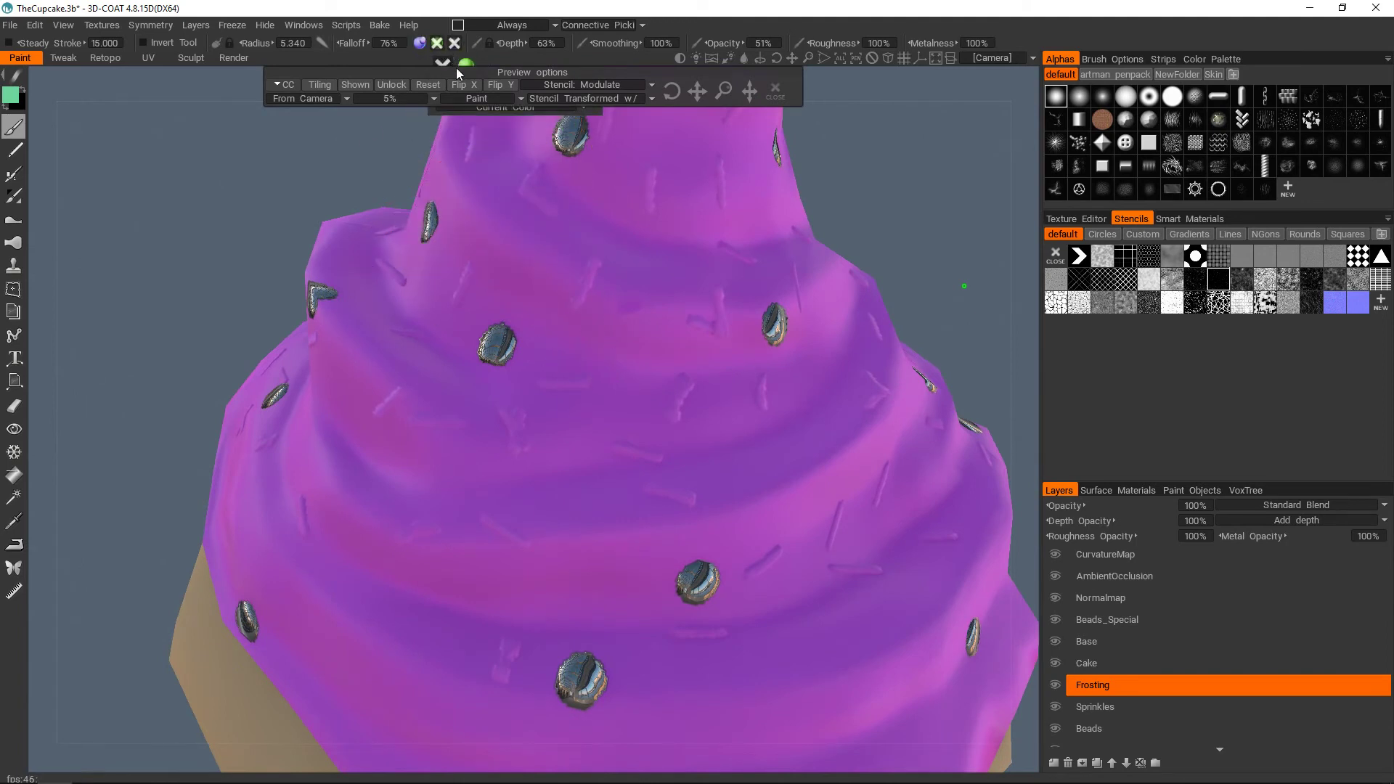
mouse_move(601, 385)
right_mouse_down()
mouse_move(579, 365)
mouse_move(576, 403)
right_mouse_up()
middle_click_drag(565, 370, 541, 358)
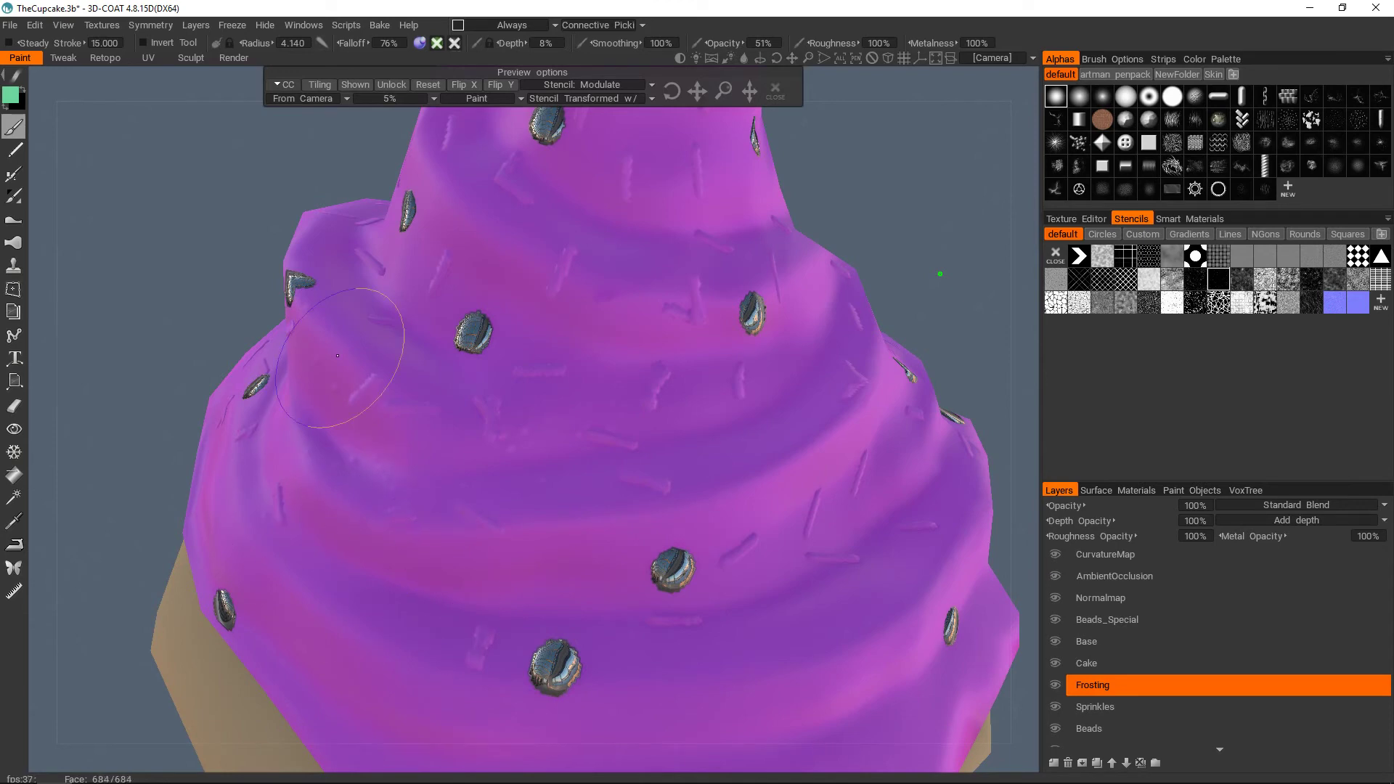
mouse_move(353, 359)
left_mouse_down("alt")
mouse_move(436, 336)
mouse_move(485, 367)
mouse_move(431, 364)
left_mouse_up("alt")
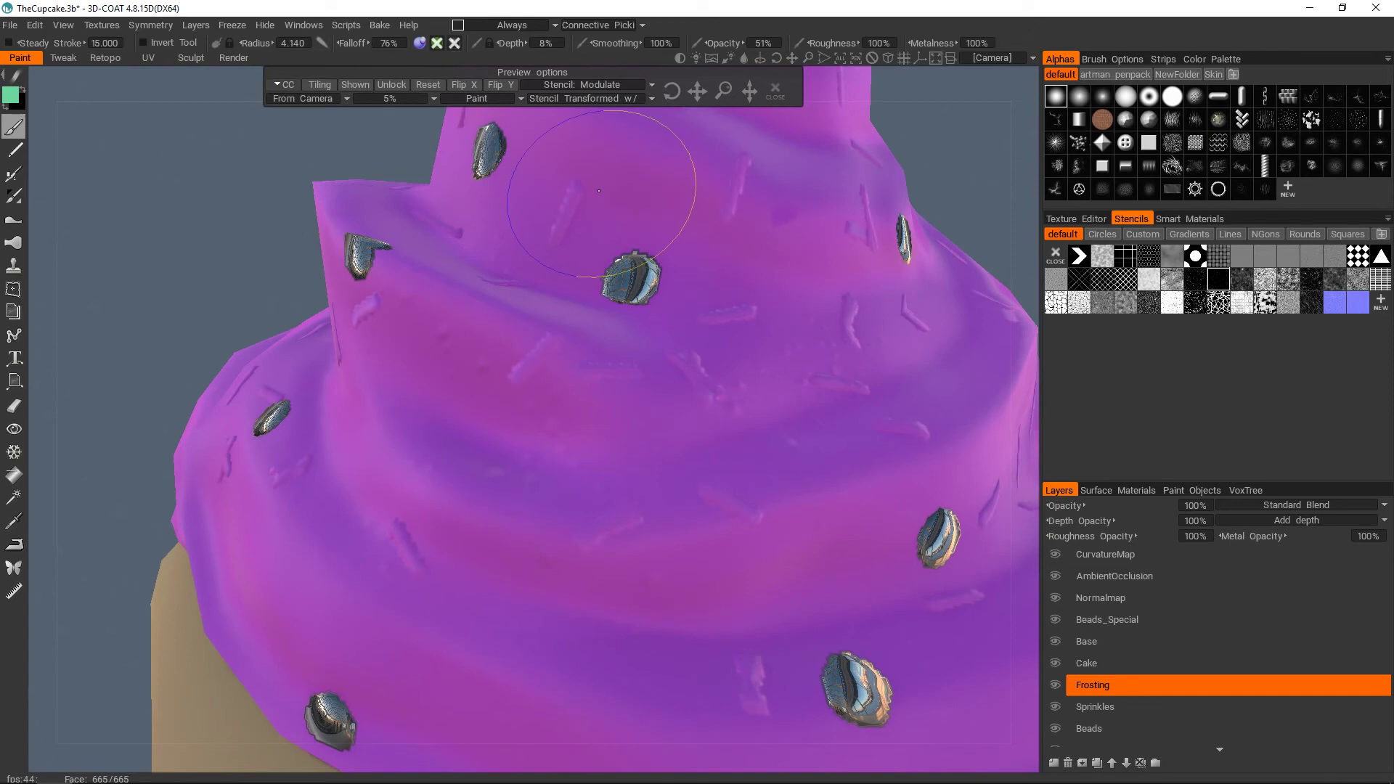
- Continue painting speckled bumps around other sides of the frosting swirls with a brush radius of 6.089
right_click_drag(485, 283, 544, 345, "alt")
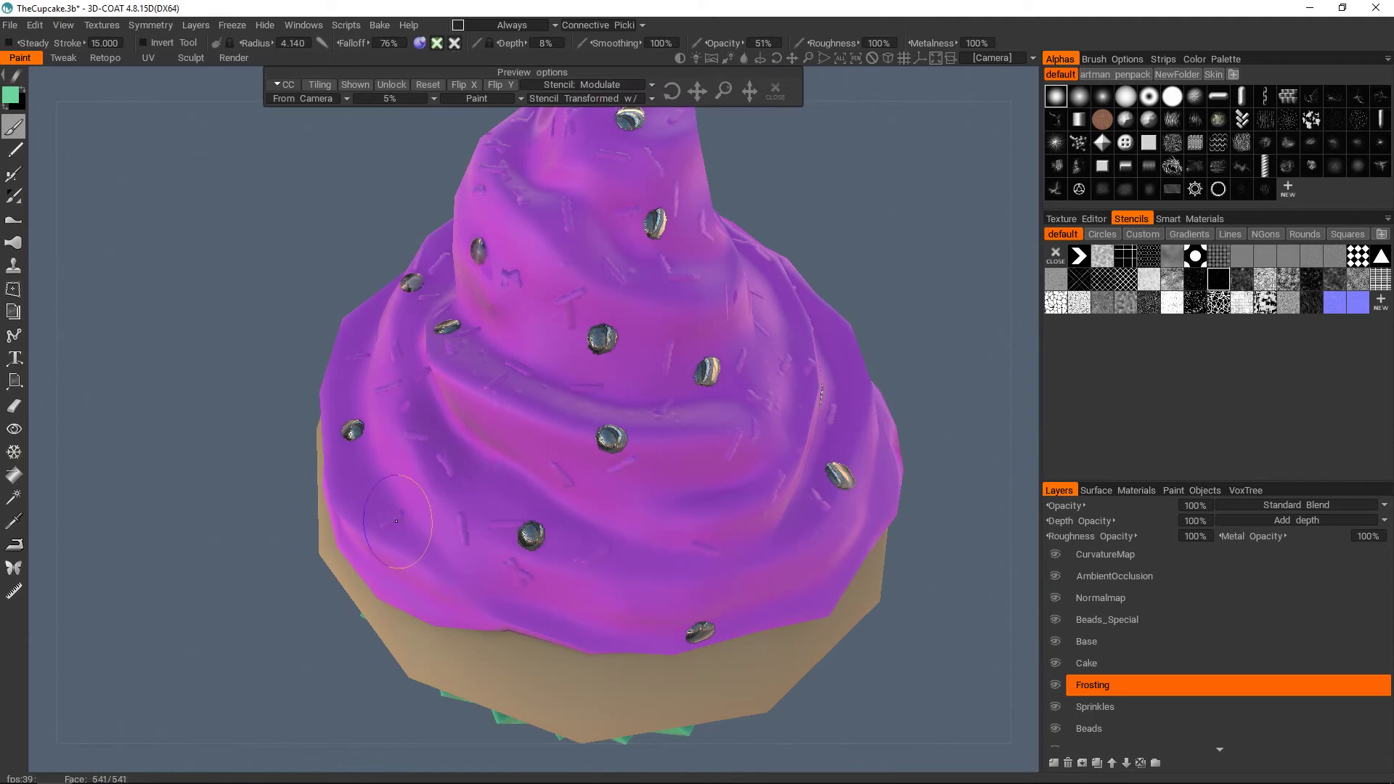
middle_click_drag(578, 457, 642, 415)
middle_click_drag(517, 521, 544, 582)
scroll(596, 419, "up", 3)
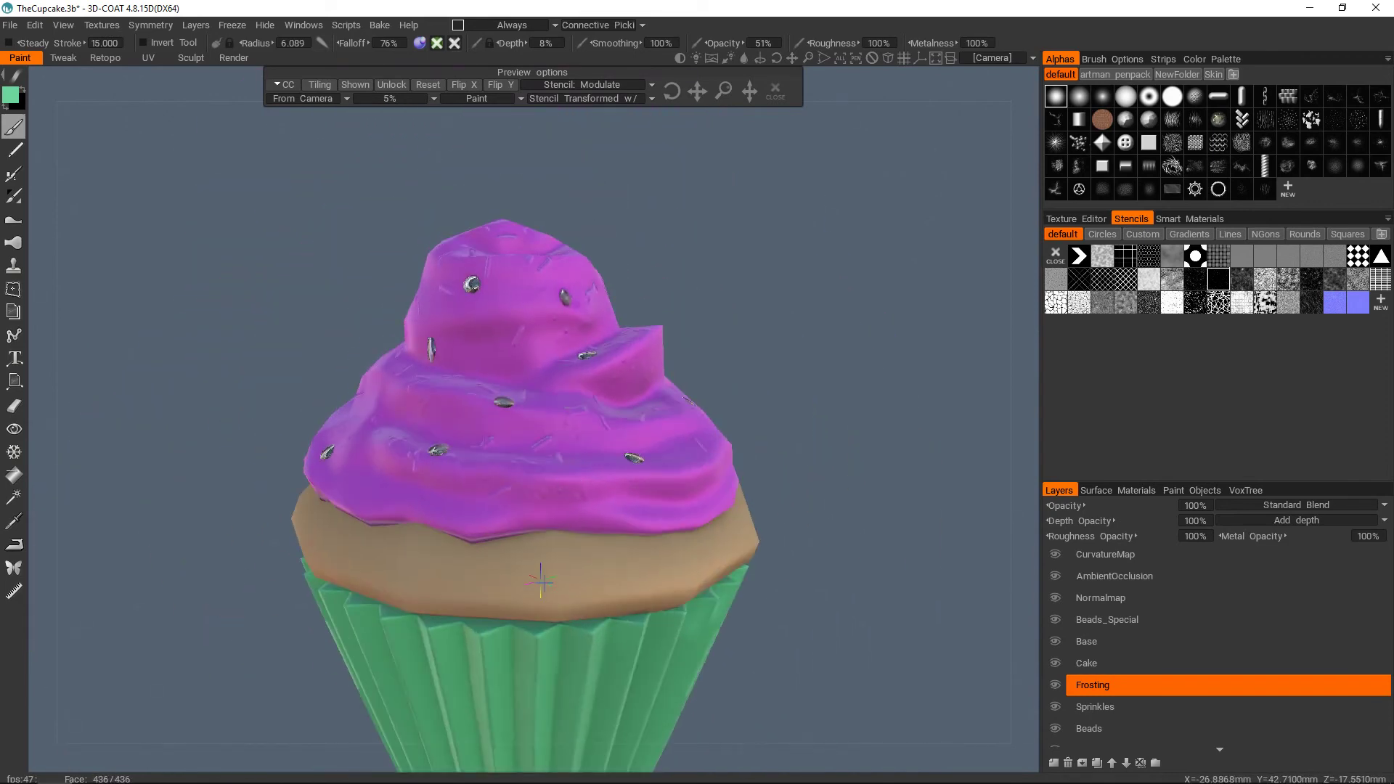
scroll(581, 560, "up", 3)
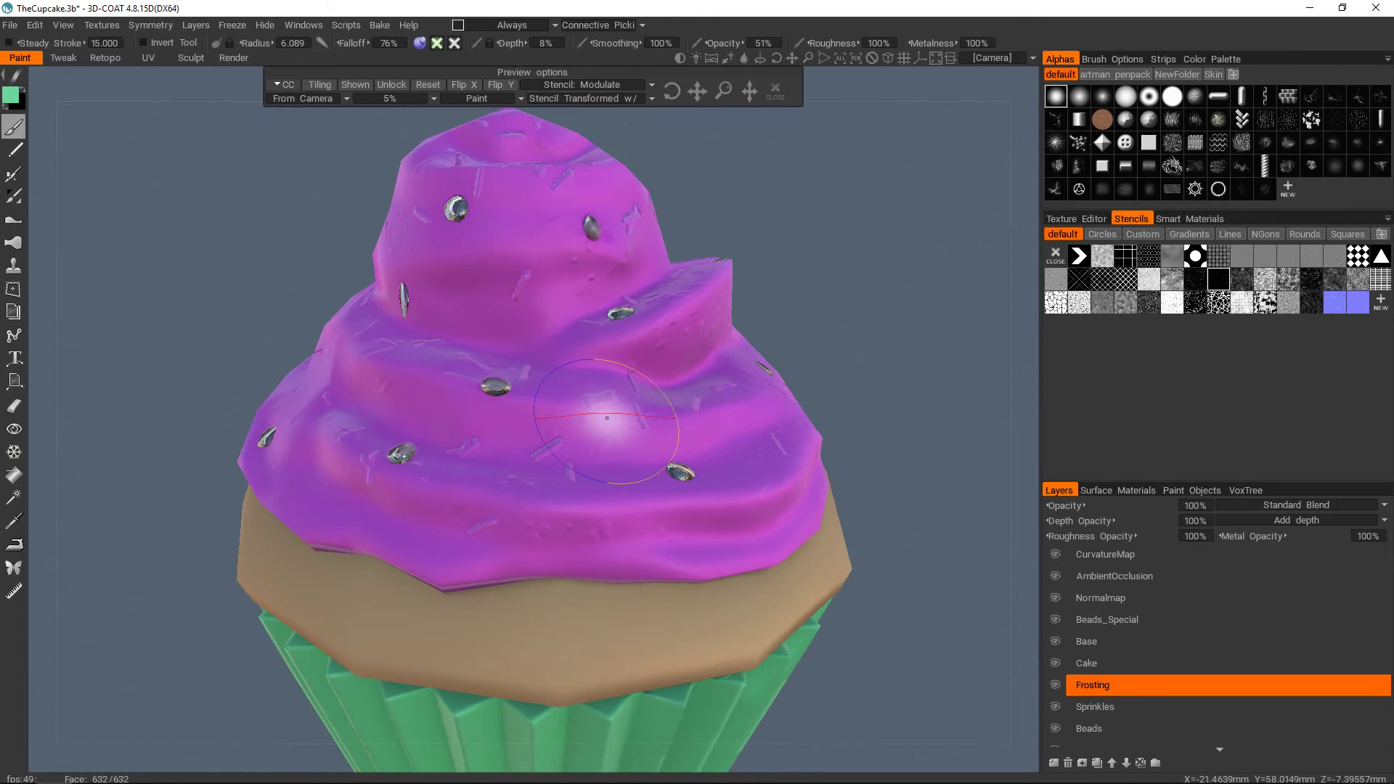
middle_click_drag(622, 539, 613, 418)
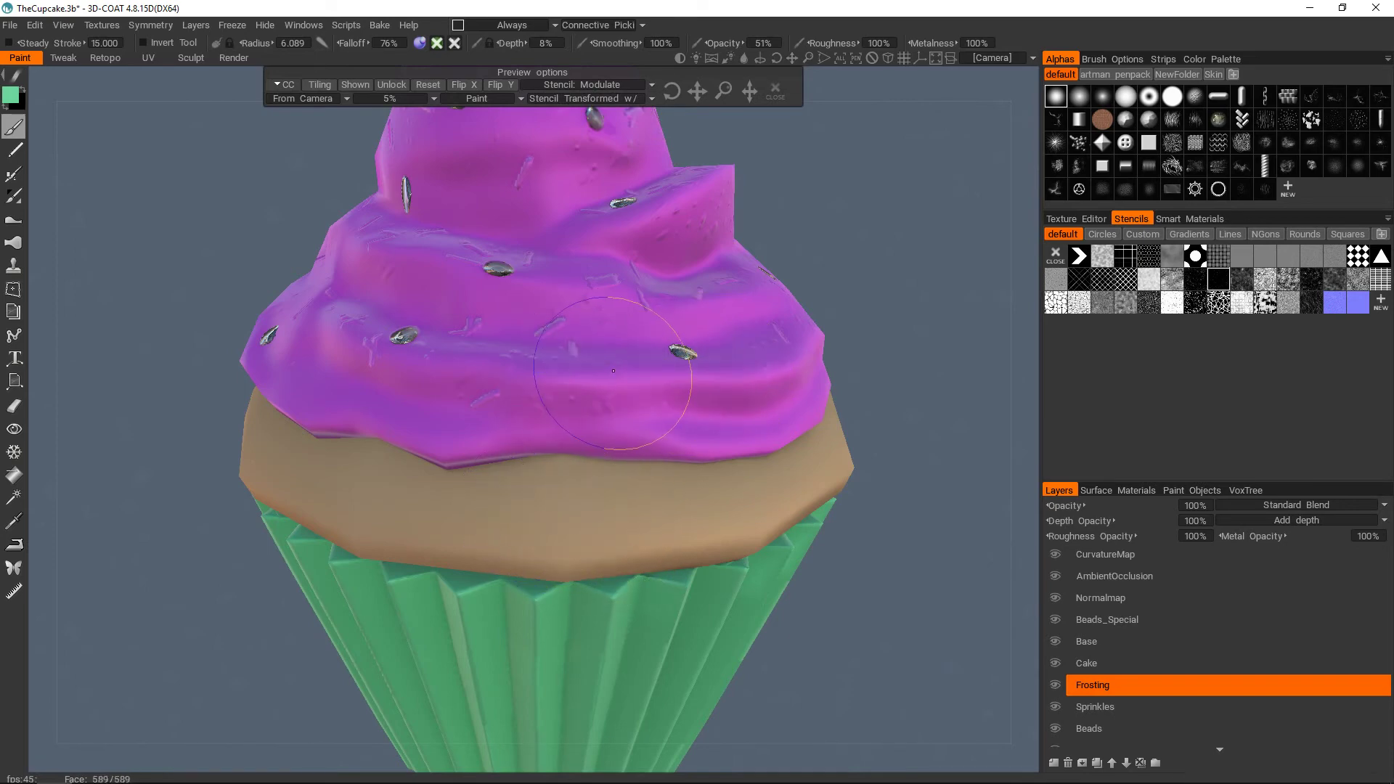
- Cover the lower and remaining sides of the frosting with speckled depth detail, using a brush radius of 8.377
right_click_drag(701, 377, 756, 374, "alt")
left_click_drag(755, 374, 708, 363, "alt")
middle_click_drag(708, 363, 623, 401, "alt")
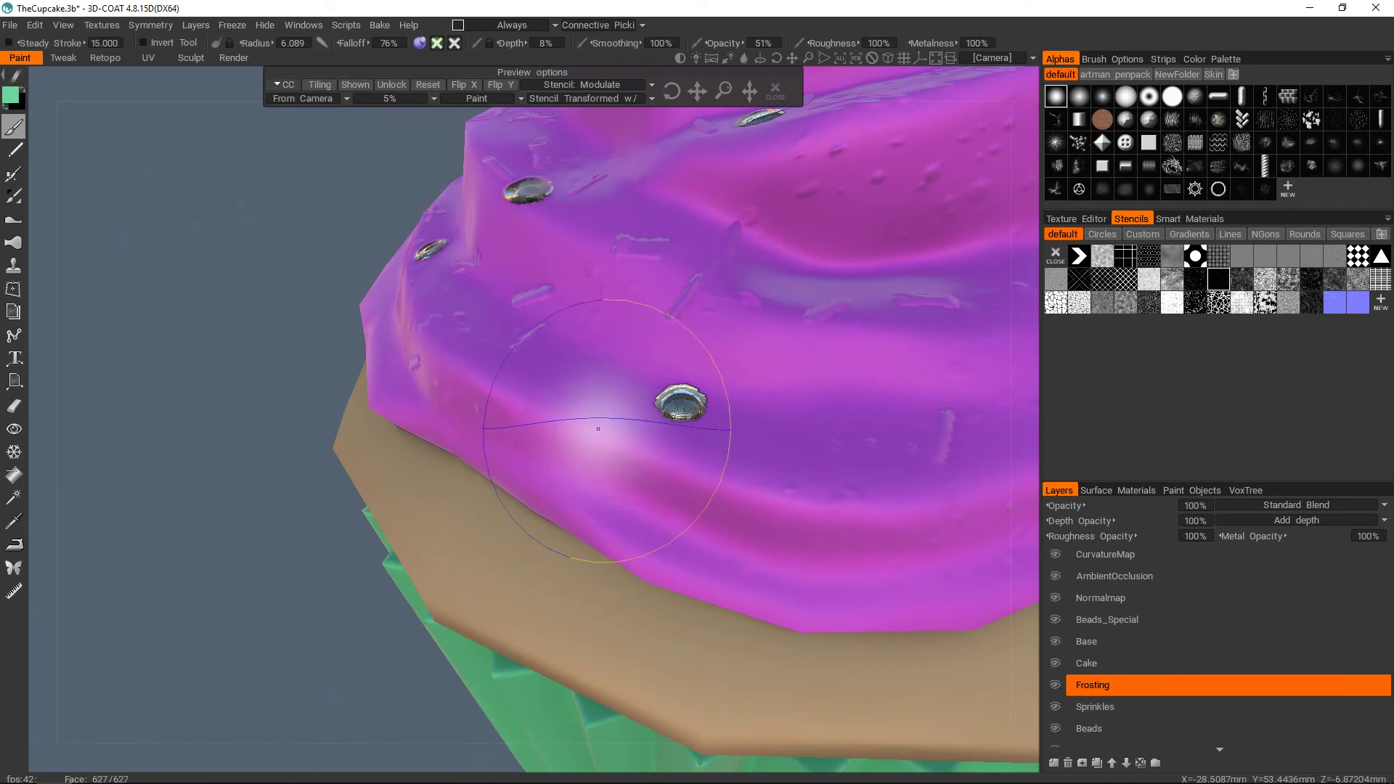
mouse_move(608, 369)
right_mouse_down("alt")
mouse_move(585, 362)
mouse_move(607, 407)
right_mouse_up("alt")
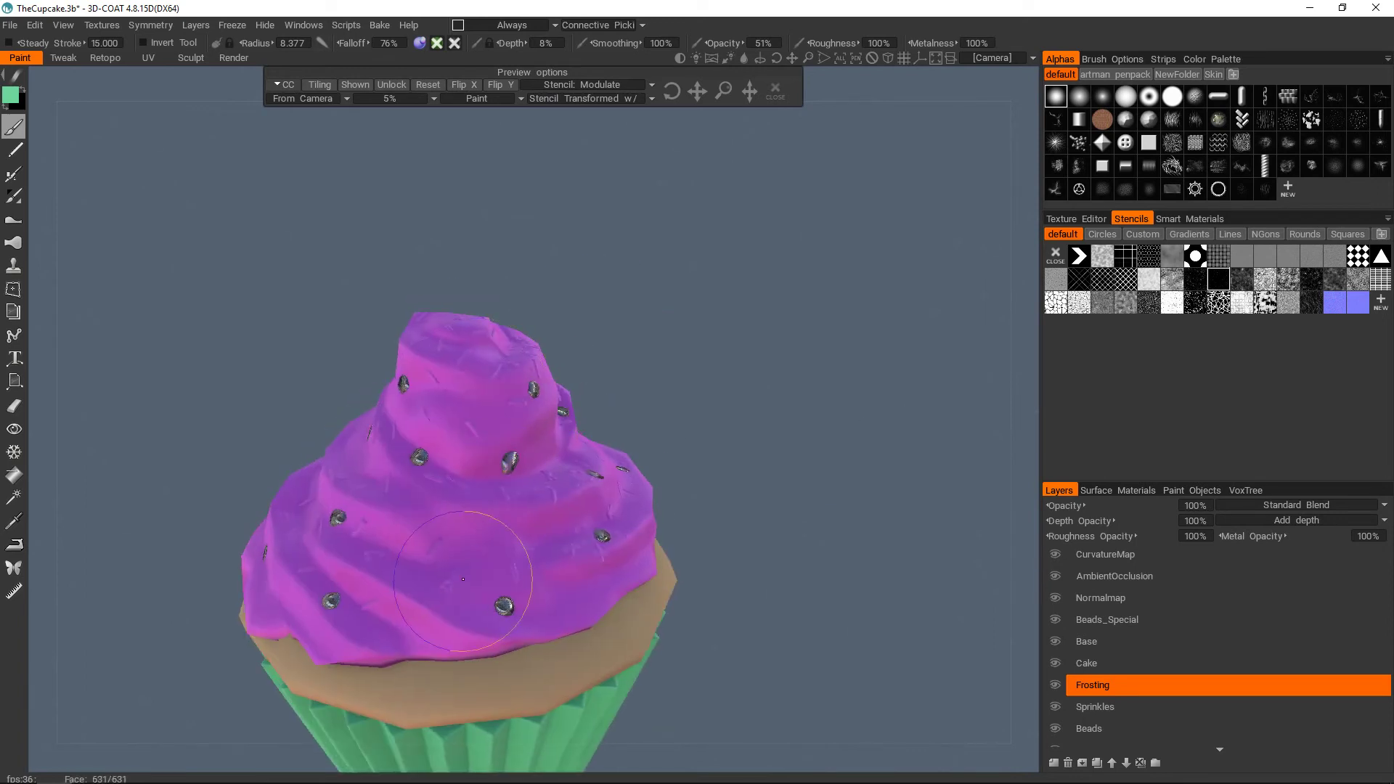
mouse_move(463, 579)
left_mouse_down("alt")
mouse_move(681, 485)
mouse_move(576, 554)
left_mouse_up("alt")
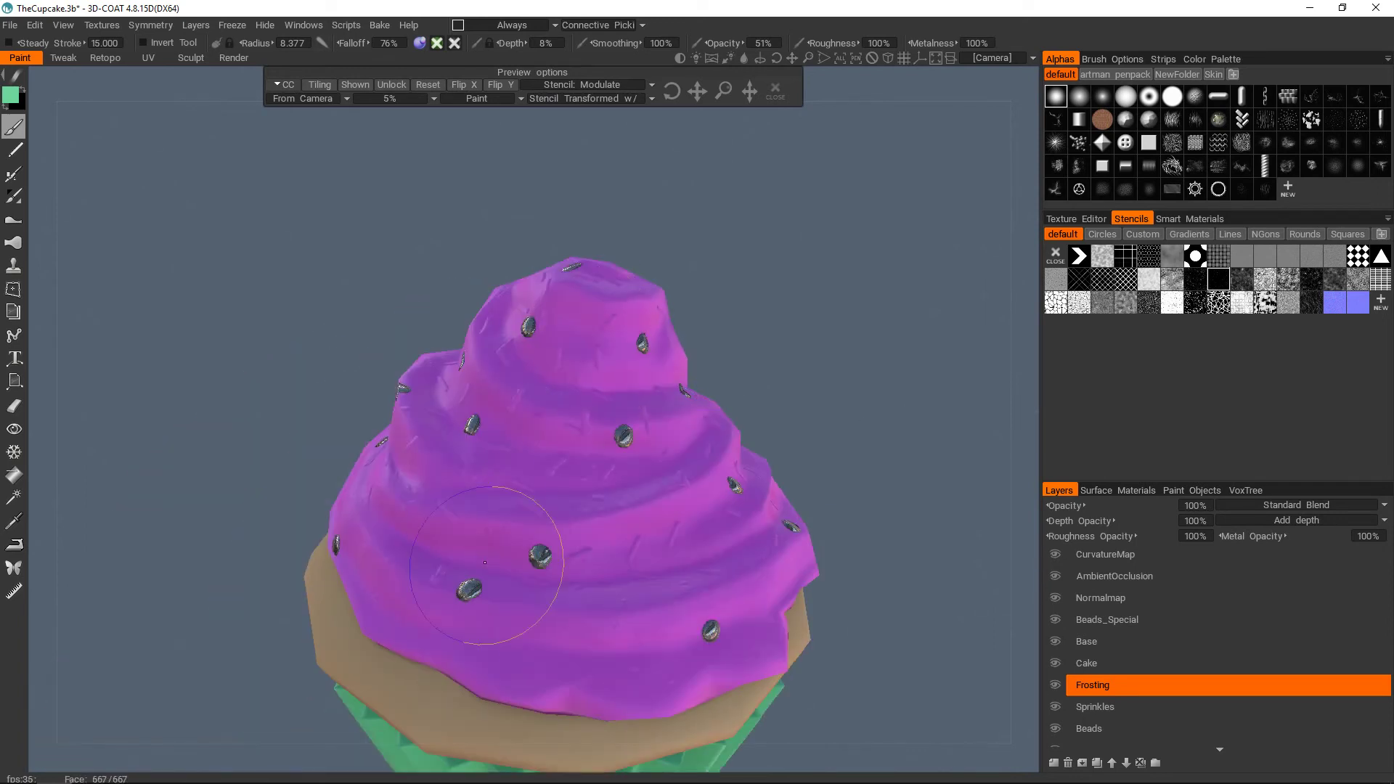
right_click_drag(534, 410, 512, 327, "alt")
left_click_drag(512, 326, 581, 349, "alt")
right_click_drag(581, 349, 604, 464, "alt")
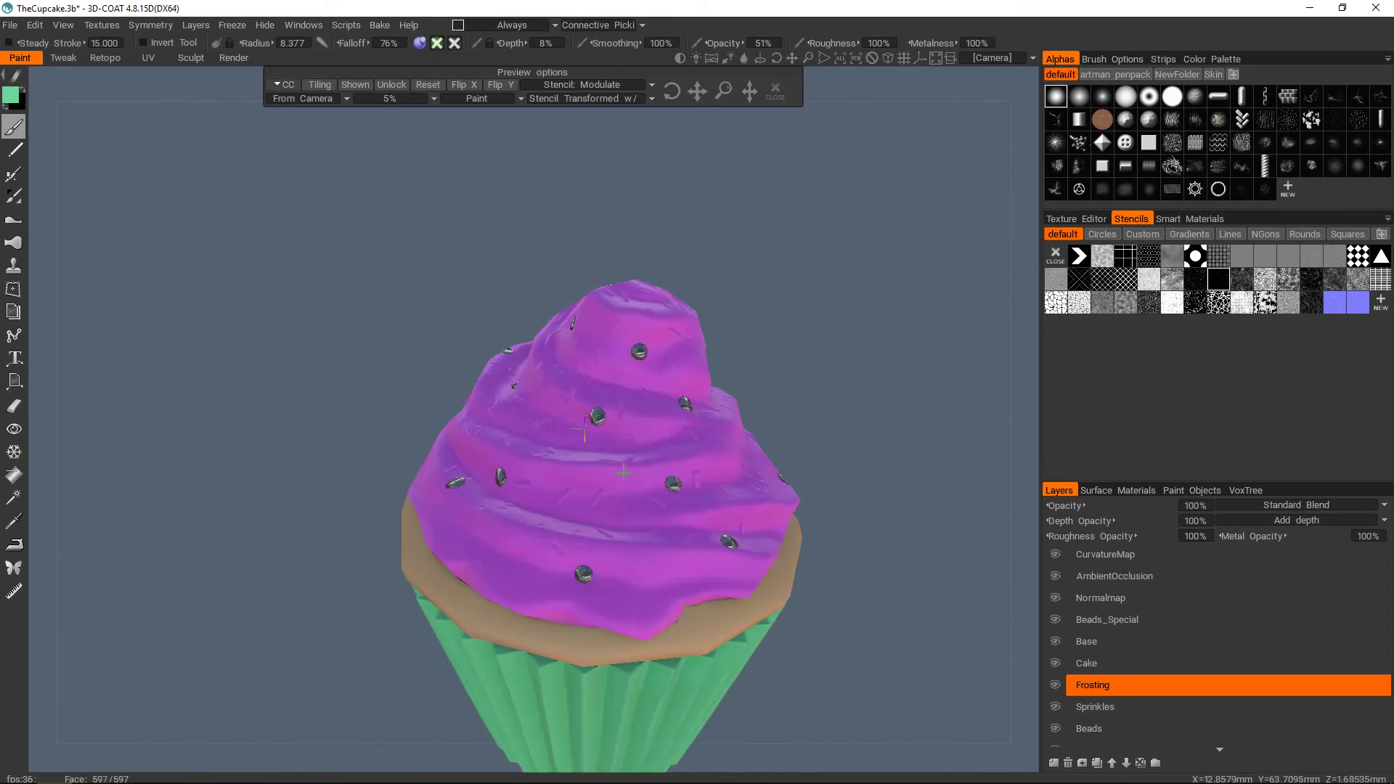
middle_click_drag(604, 463, 589, 387, "alt")
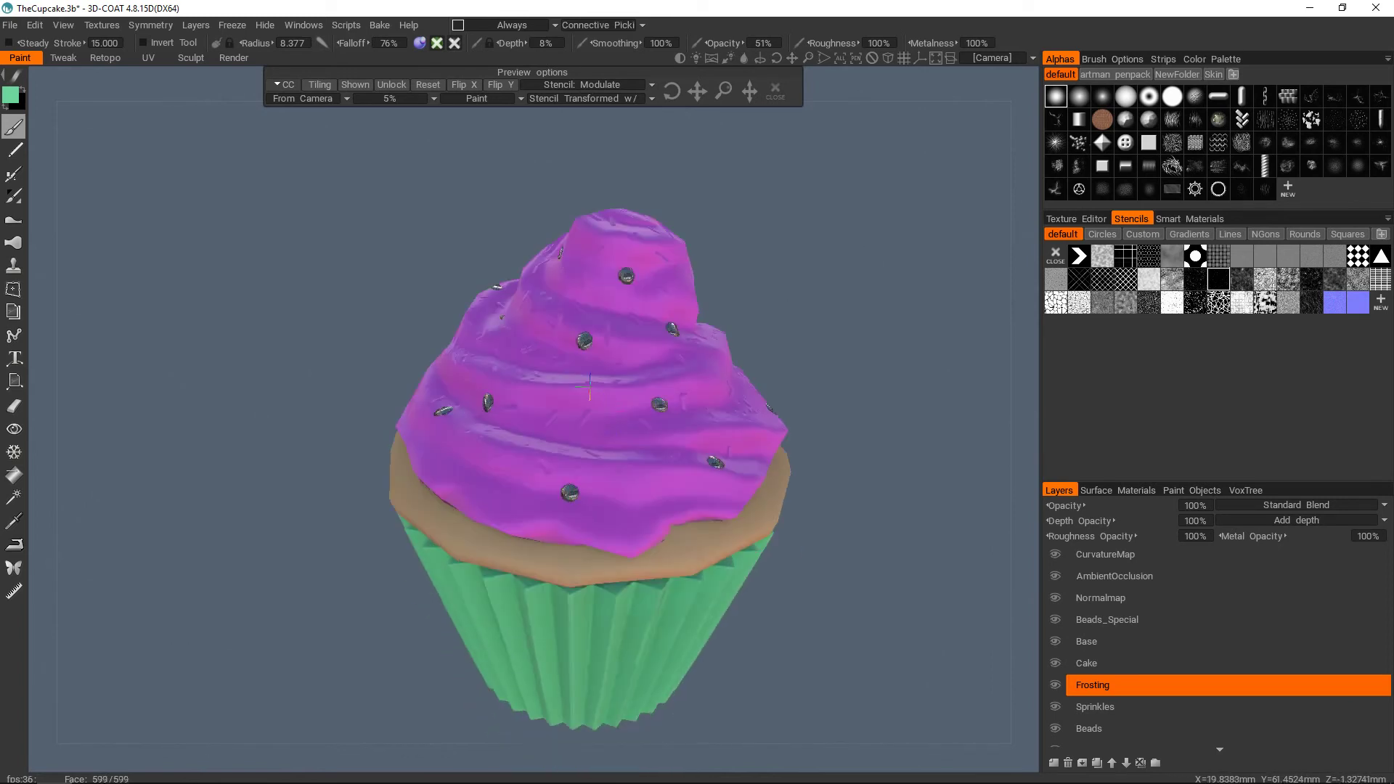
- Close the active stencil and look over the bumpy frosting on the whole cupcake
left_click(777, 91)
right_click_drag(707, 430, 682, 353, "alt")
middle_click_drag(683, 352, 703, 294, "alt")
right_click_drag(703, 293, 788, 392, "alt")
left_click_drag(788, 392, 686, 461, "alt")
right_click_drag(686, 461, 727, 396, "alt")
scroll(1102, 690, "down", 1)
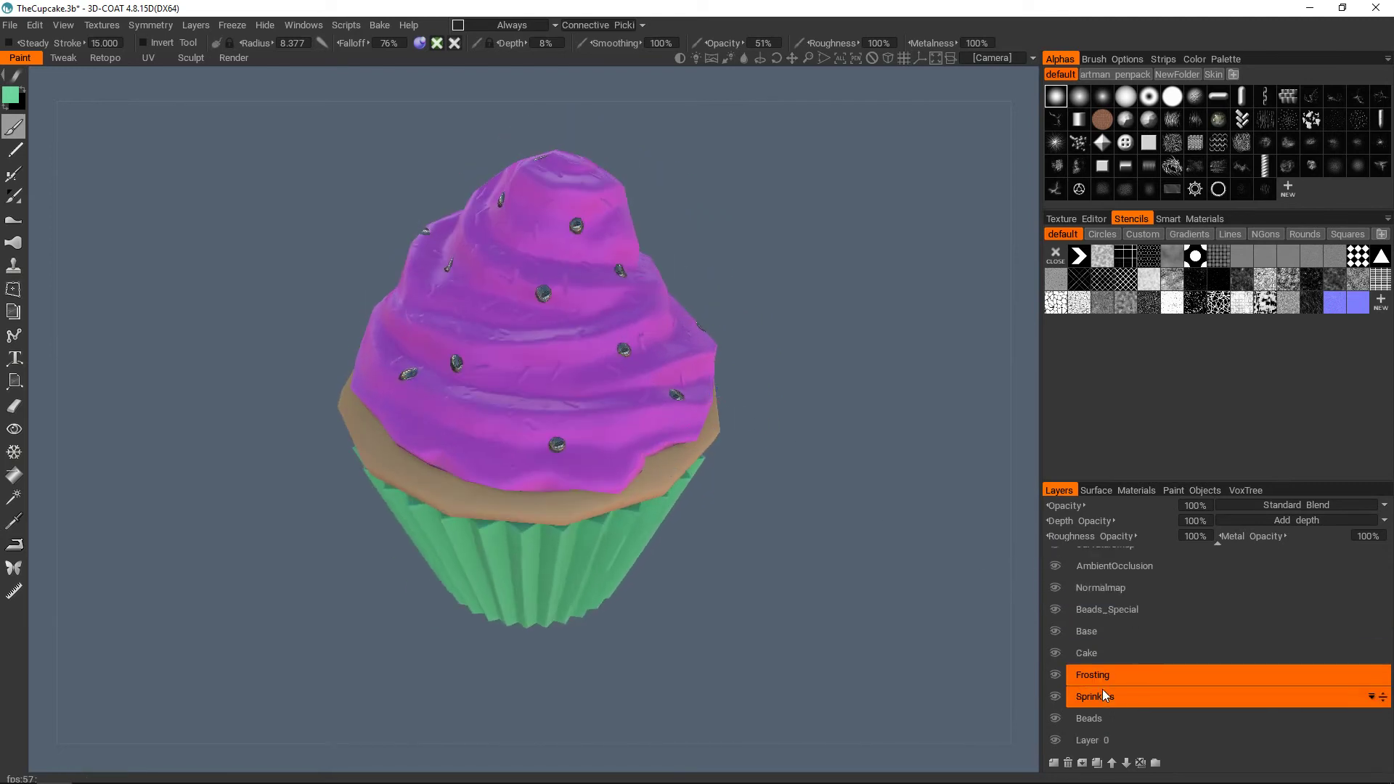
- Make Sprinkles the only selected layer and look over the cupcake from near and far
left_click(1100, 697)
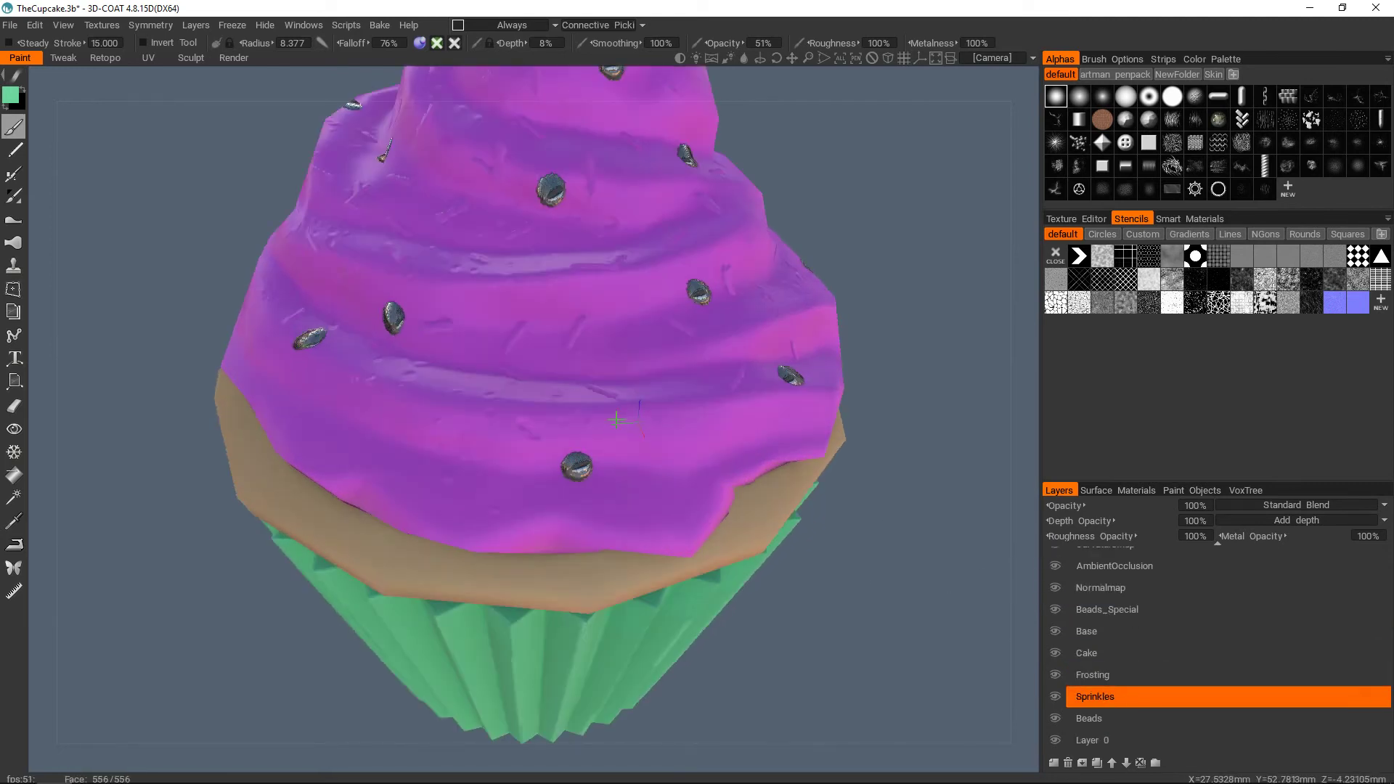
left_click(1125, 718, "ctrl")
right_click_drag(621, 401, 677, 442, "alt")
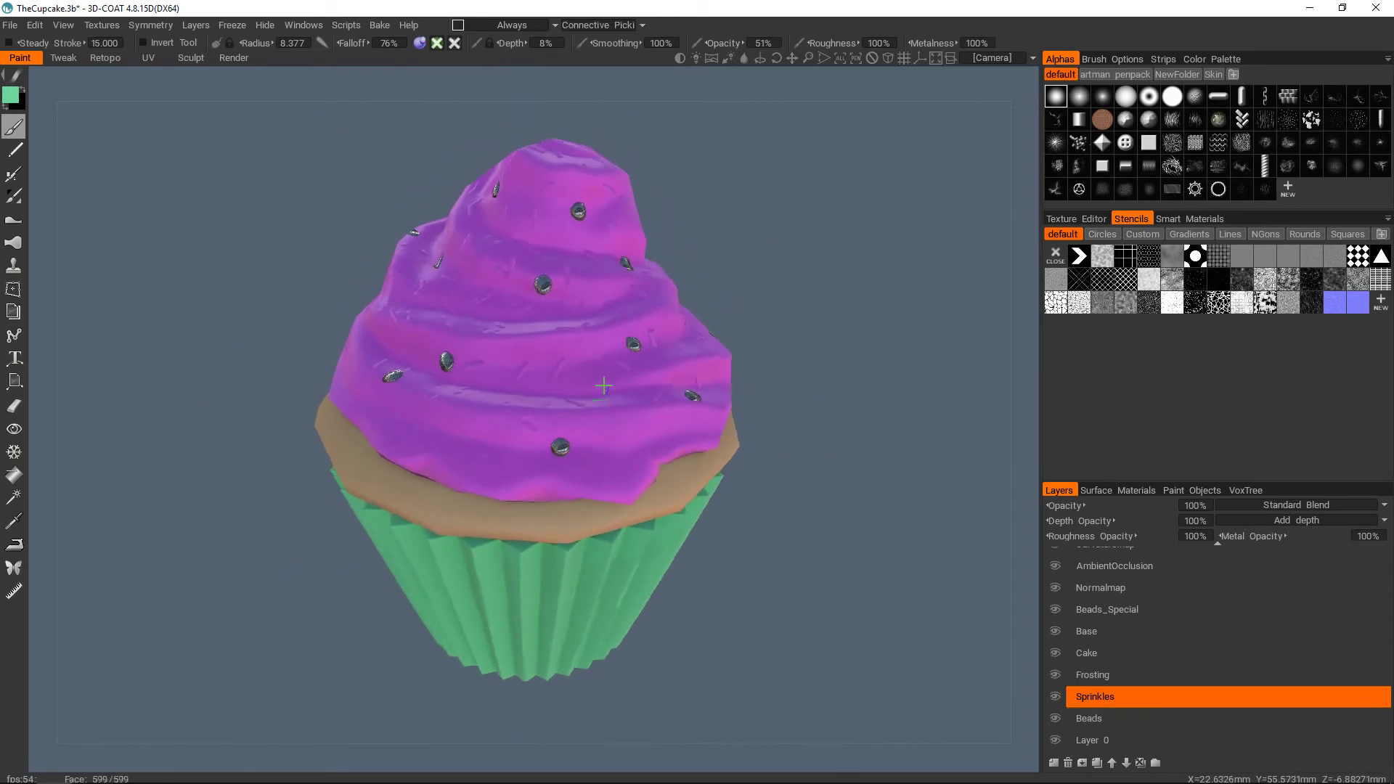
middle_click_drag(689, 426, 692, 457, "alt")
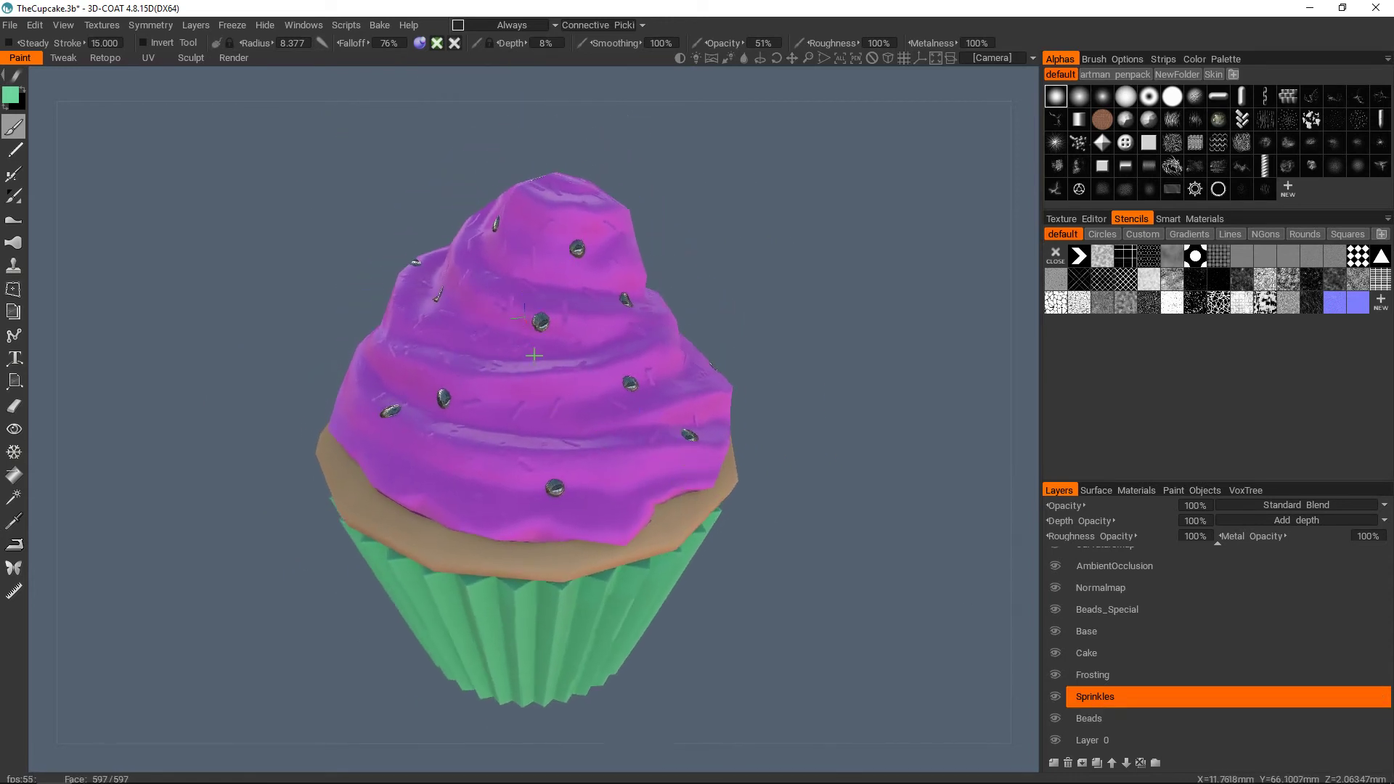
left_click_drag(535, 355, 551, 458, "alt")
middle_click_drag(550, 458, 570, 566, "alt")
mouse_move(570, 567)
right_mouse_down("alt")
mouse_move(520, 370)
mouse_move(563, 559)
right_mouse_up("alt")
left_click_drag(563, 559, 581, 486, "alt")
right_click_drag(581, 487, 607, 413, "alt")
middle_click_drag(597, 430, 599, 429)
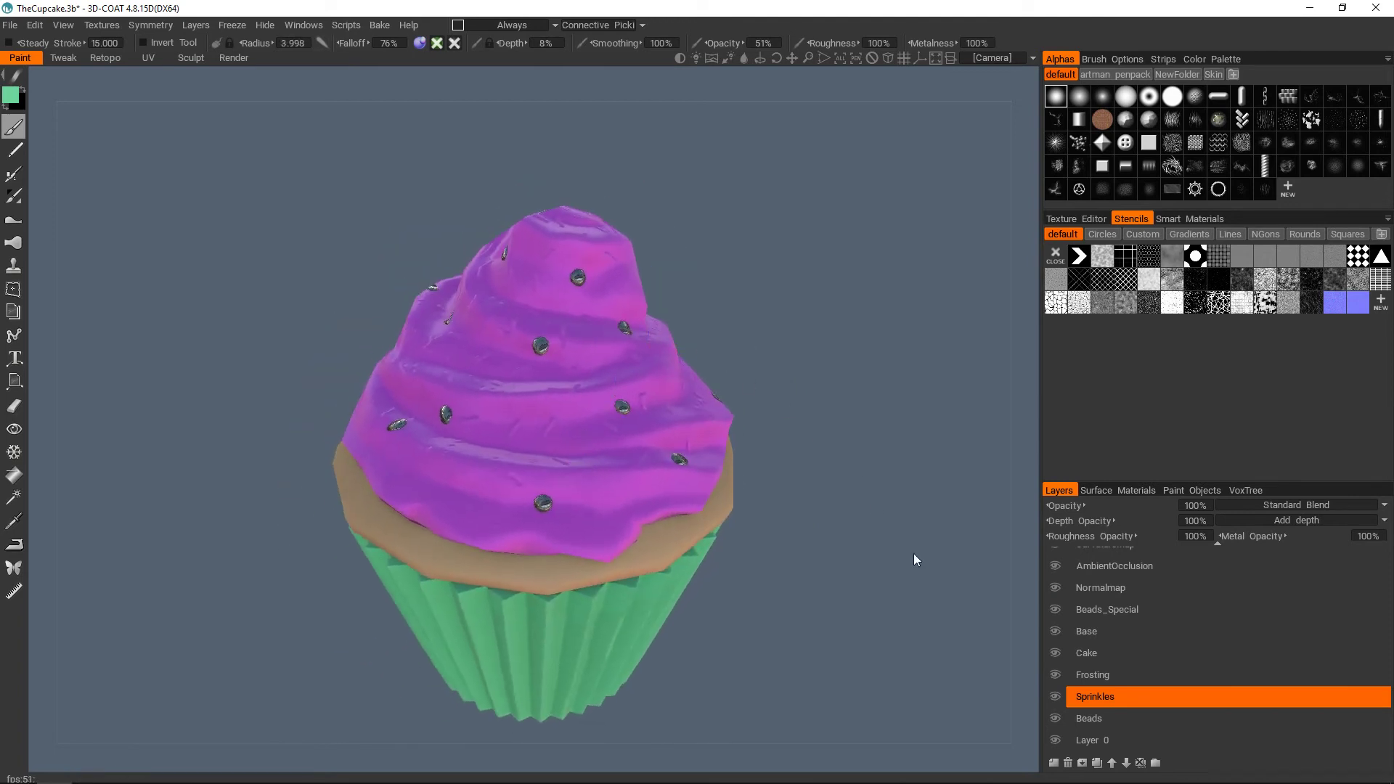
middle_click_drag(752, 488, 762, 456)
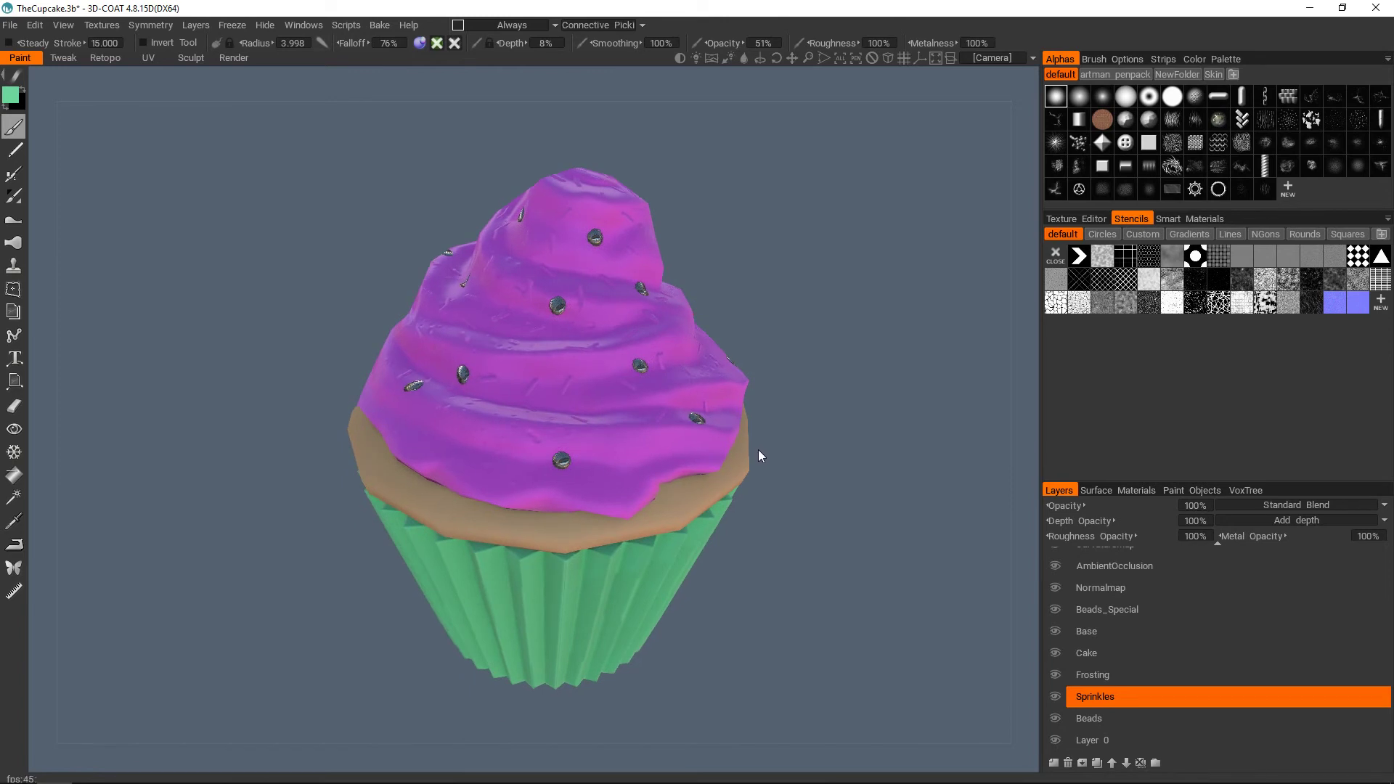
- Send all paint layers of the cupcake to the external image editor
left_click(35, 27)
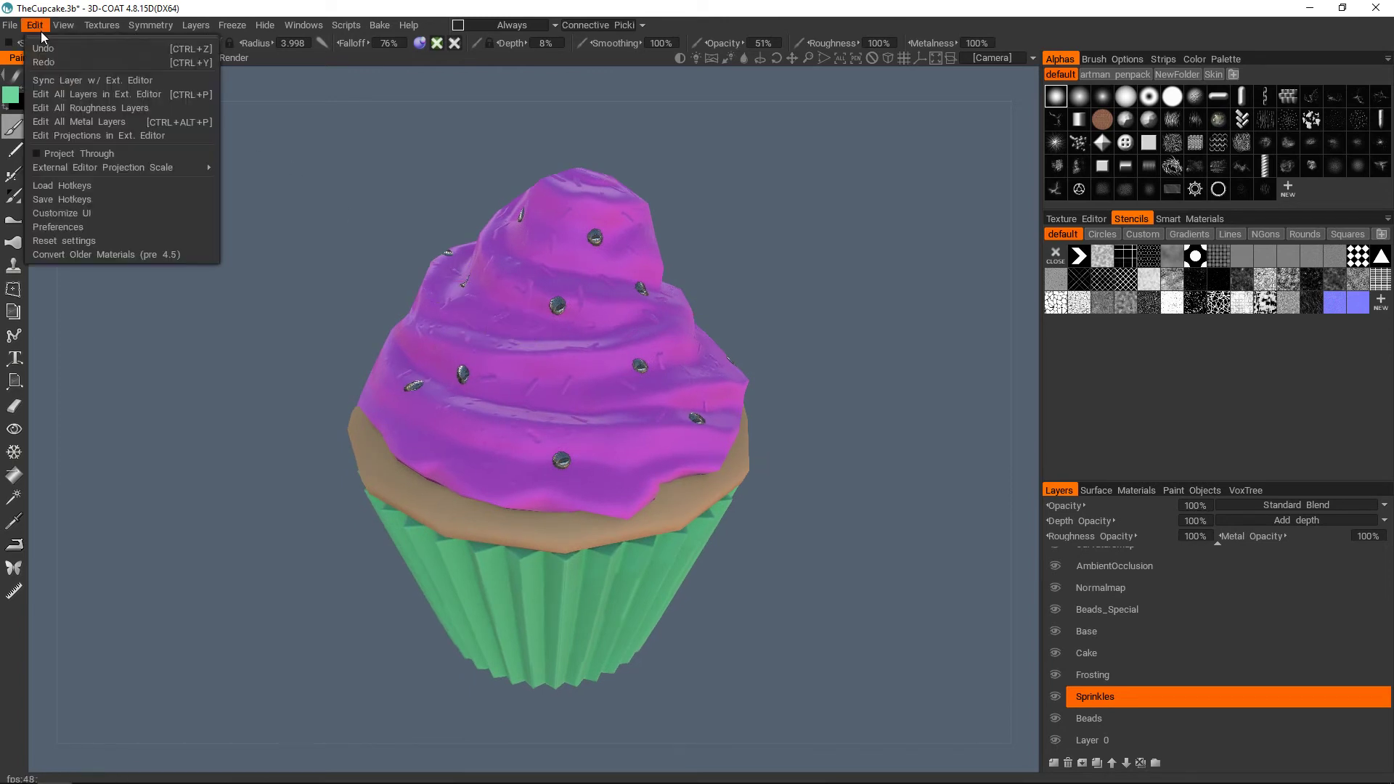
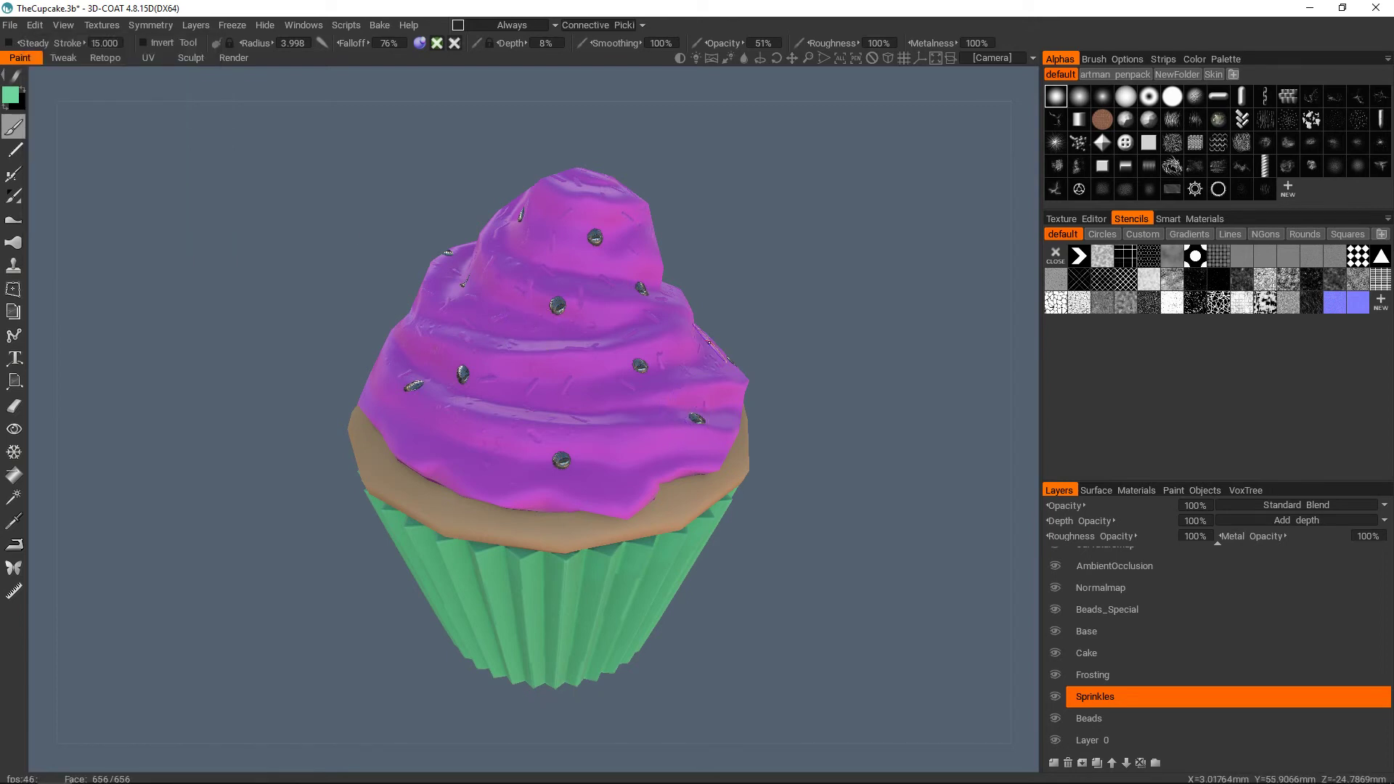
right_click_drag(608, 318, 599, 348, "alt")
left_click_drag(600, 347, 590, 395, "alt")
right_click_drag(590, 395, 604, 361, "alt")
left_click_drag(604, 361, 595, 450, "alt")
middle_click_drag(585, 265, 588, 389, "alt")
right_click_drag(588, 389, 606, 424, "alt")
middle_click_drag(607, 423, 520, 435)
scroll(520, 435, "down", 2)
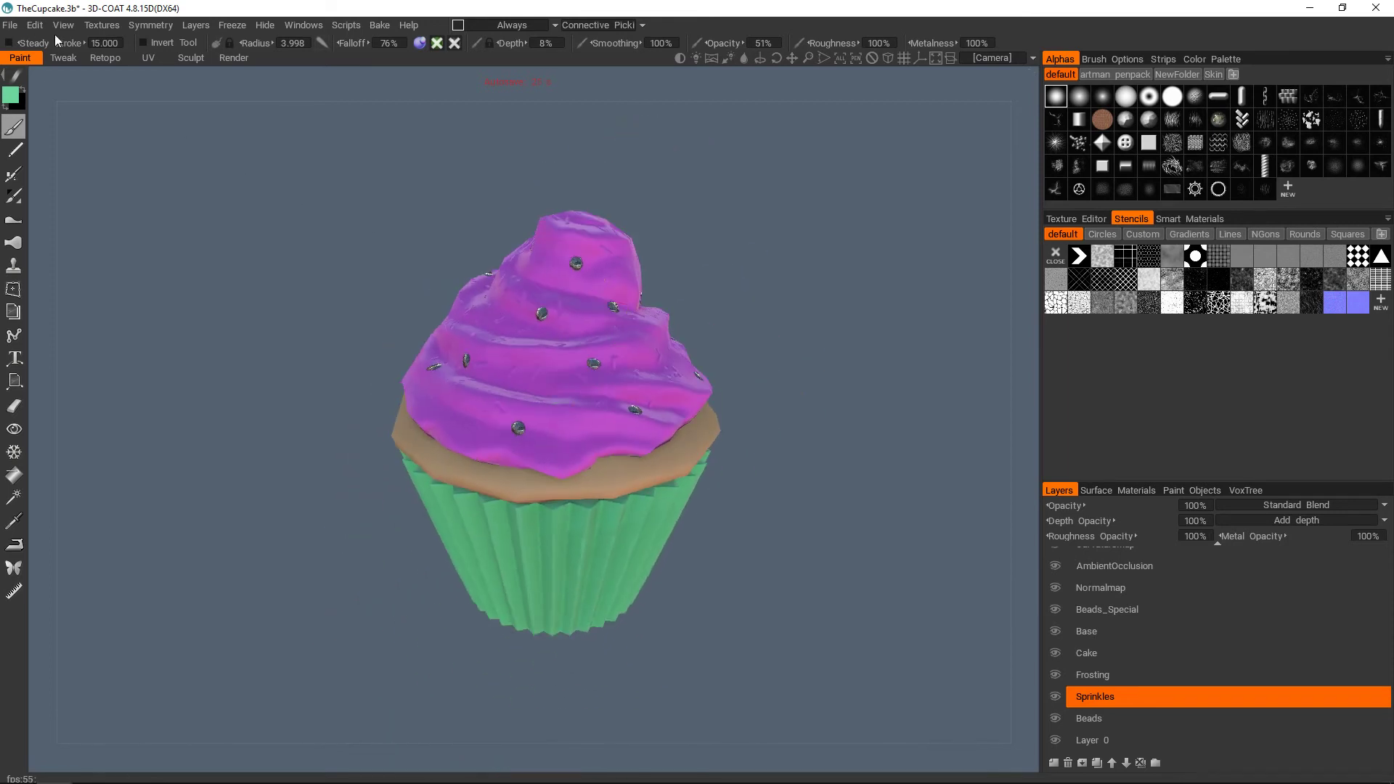
mouse_move(42, 28)
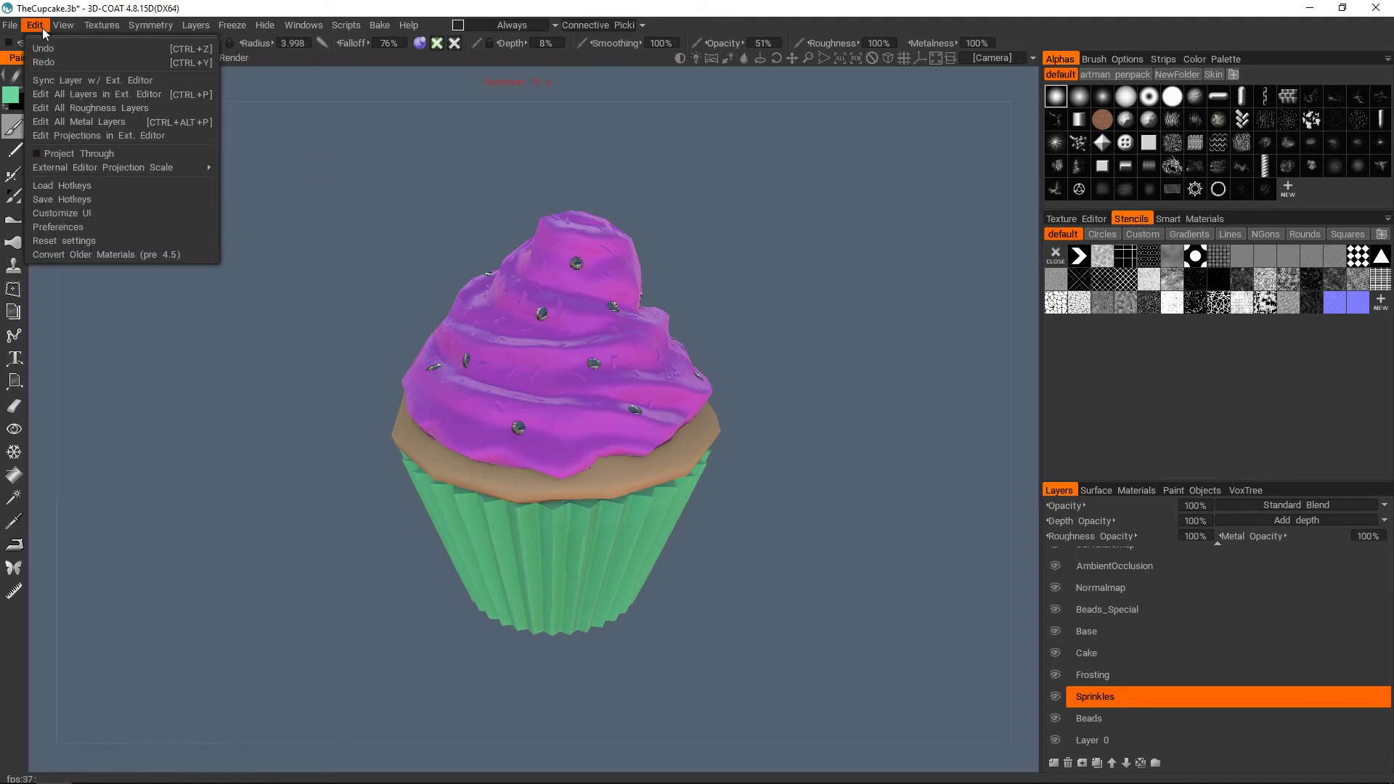
left_click(158, 97)
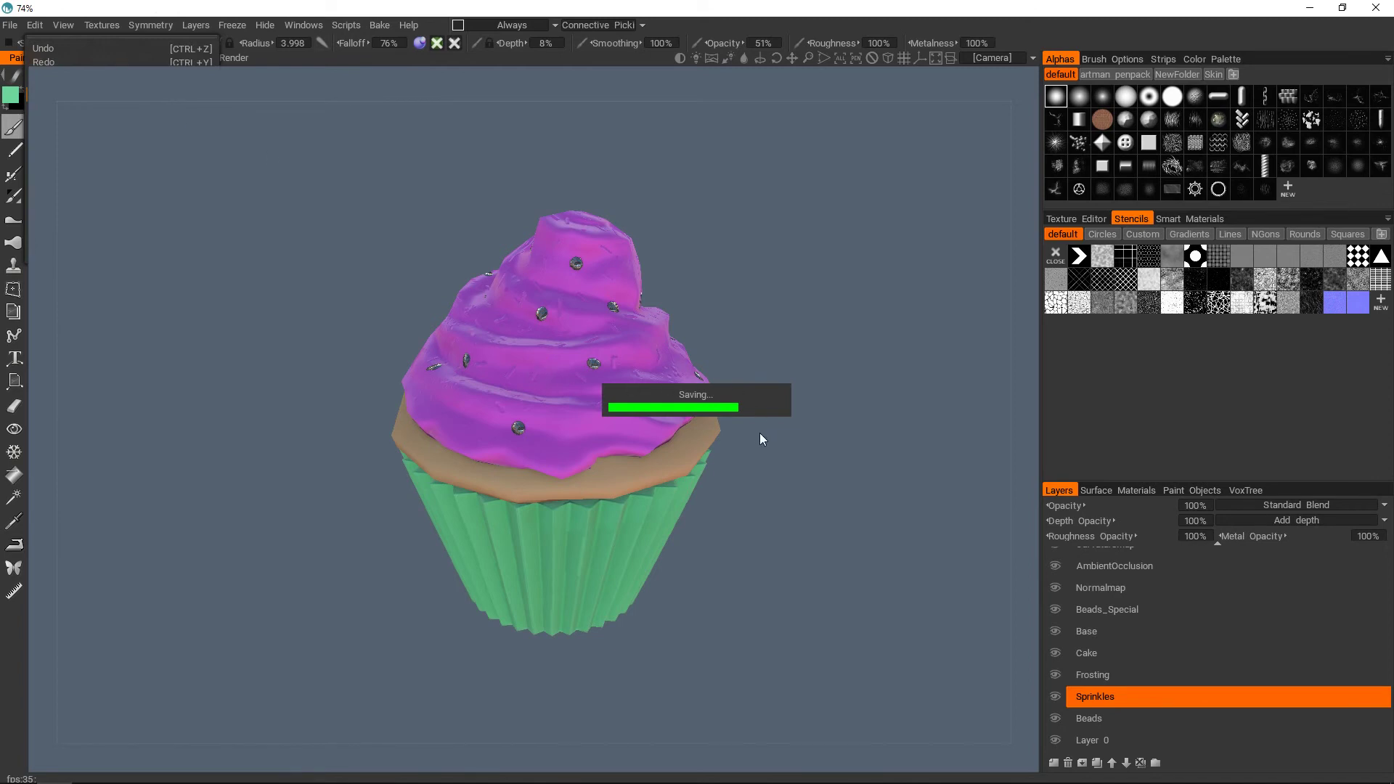
- Enlarge and reposition the Layers.psd window, and hide the CurvatureMap, AmbientOcclusion and Normalmap layers
middle_click_drag(749, 472, 739, 476)
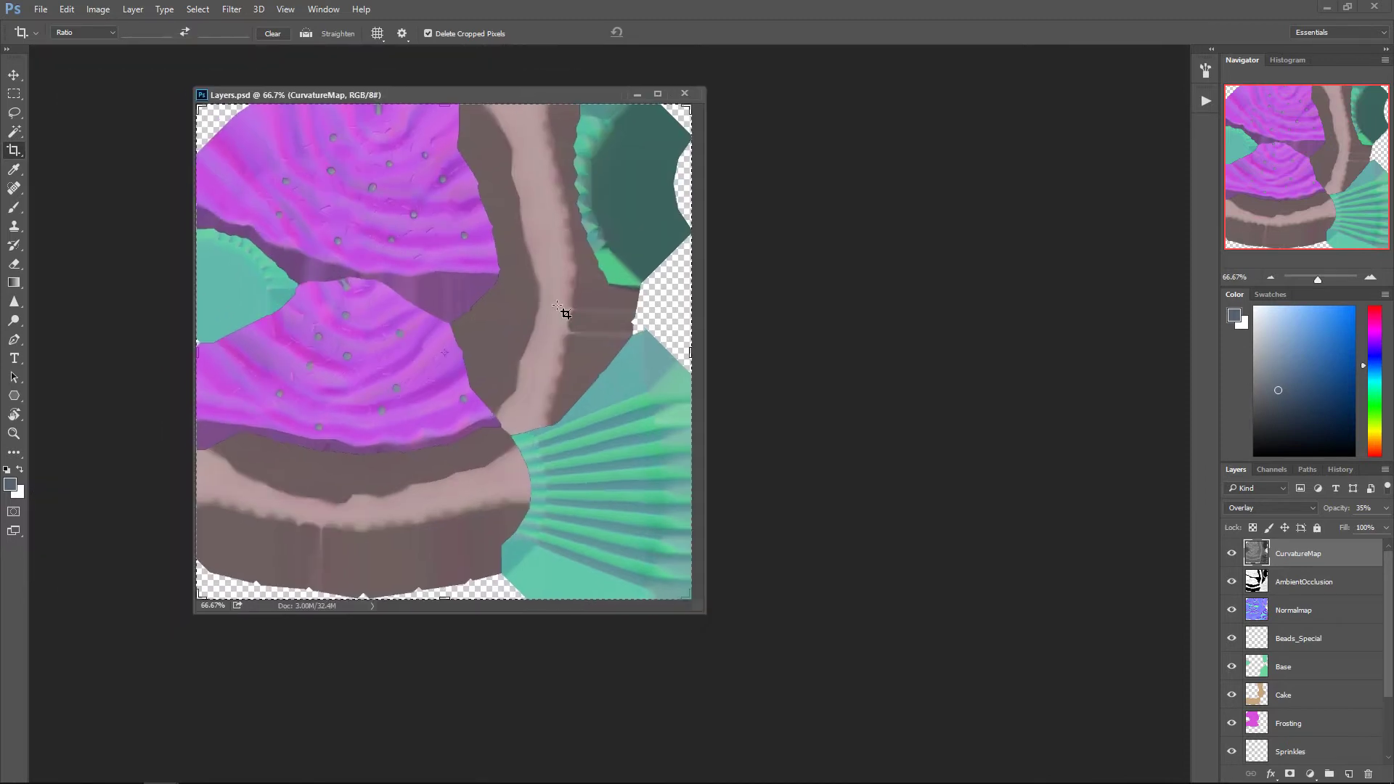
left_click_drag(704, 608, 868, 678)
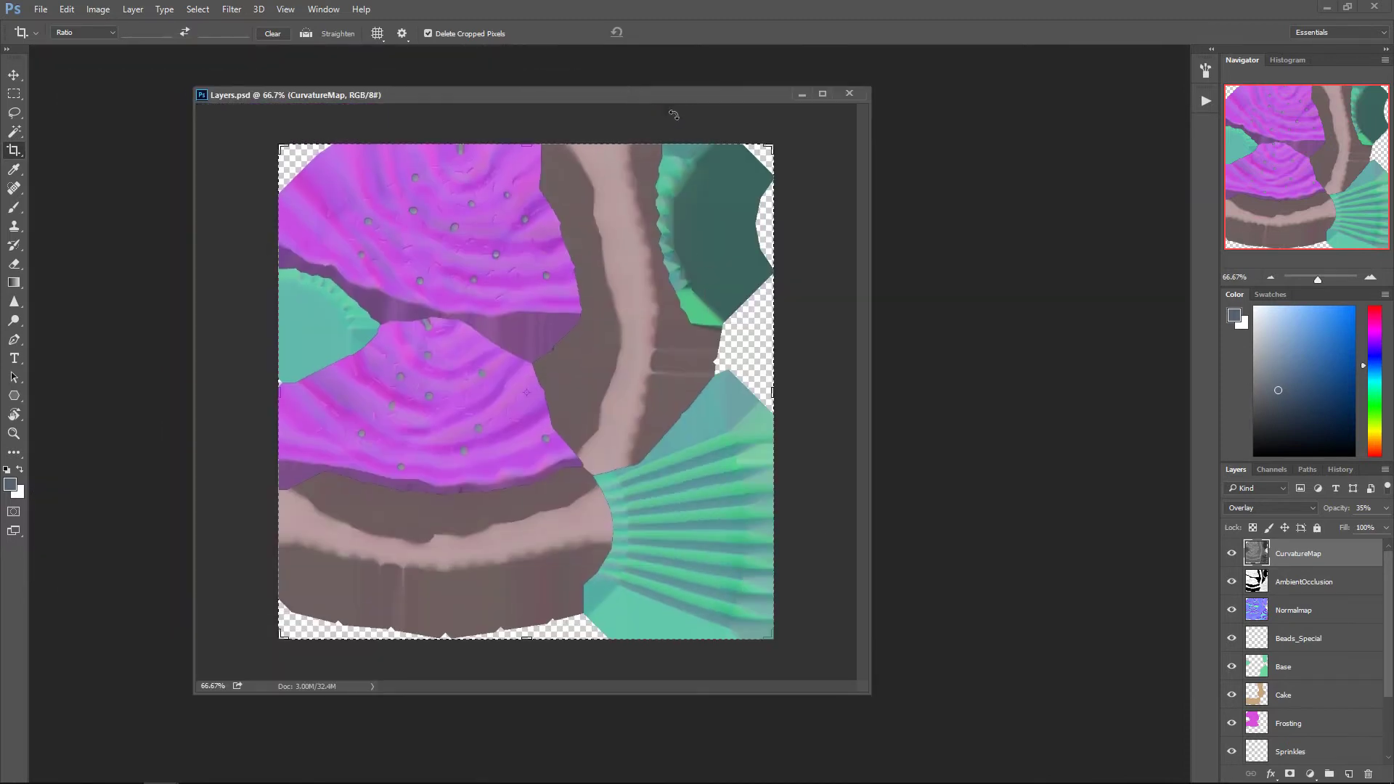
left_click_drag(645, 101, 757, 130)
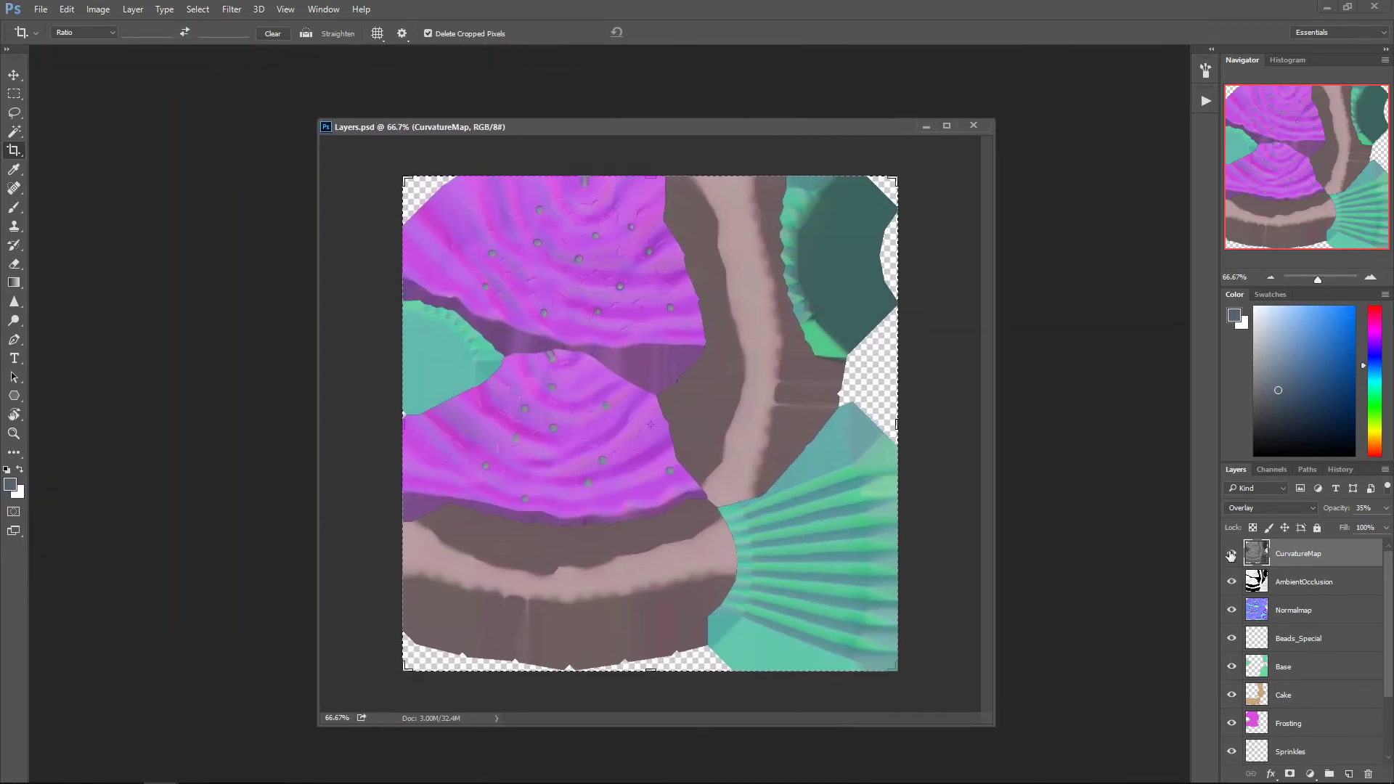
left_click(1235, 610)
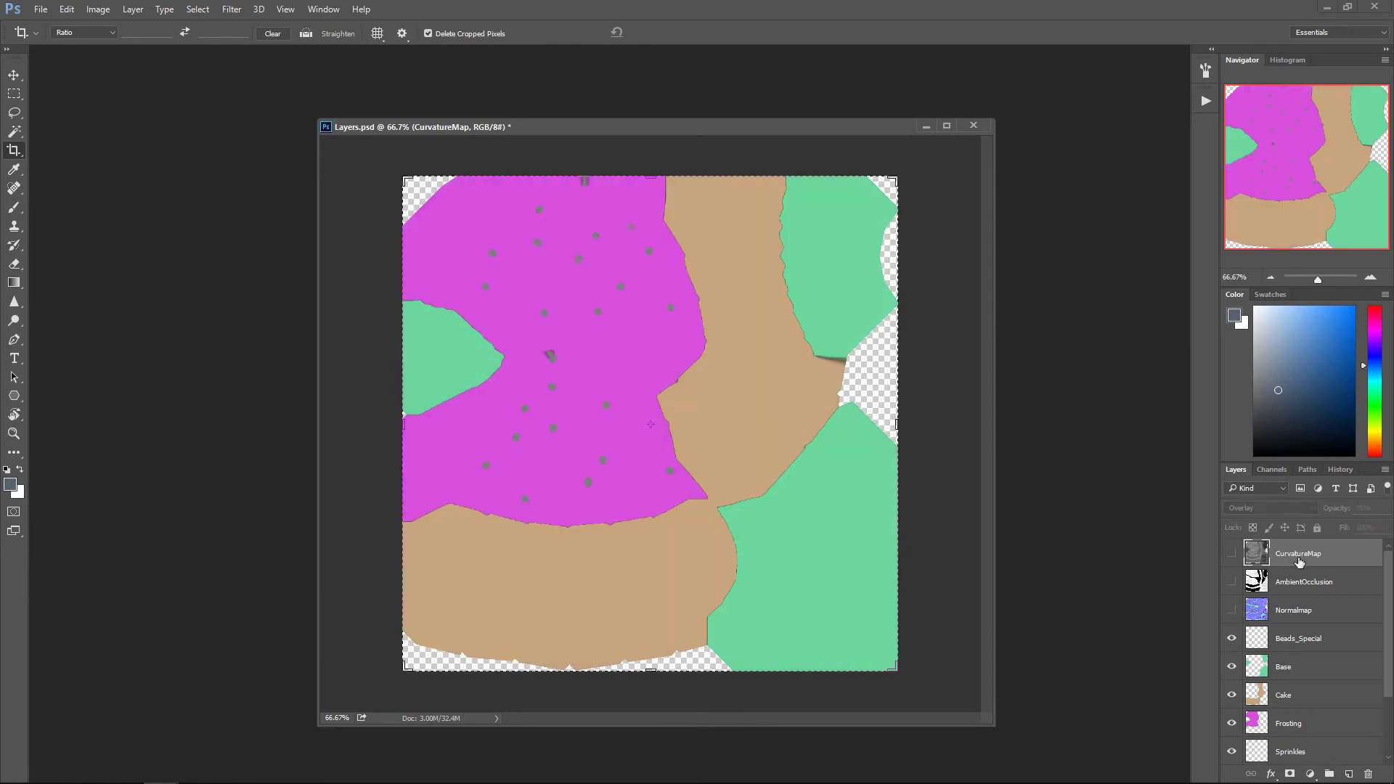
- Load the Sprinkles layer's contents as a selection and delete that area from the Frosting layer
scroll(1324, 634, "down", 3)
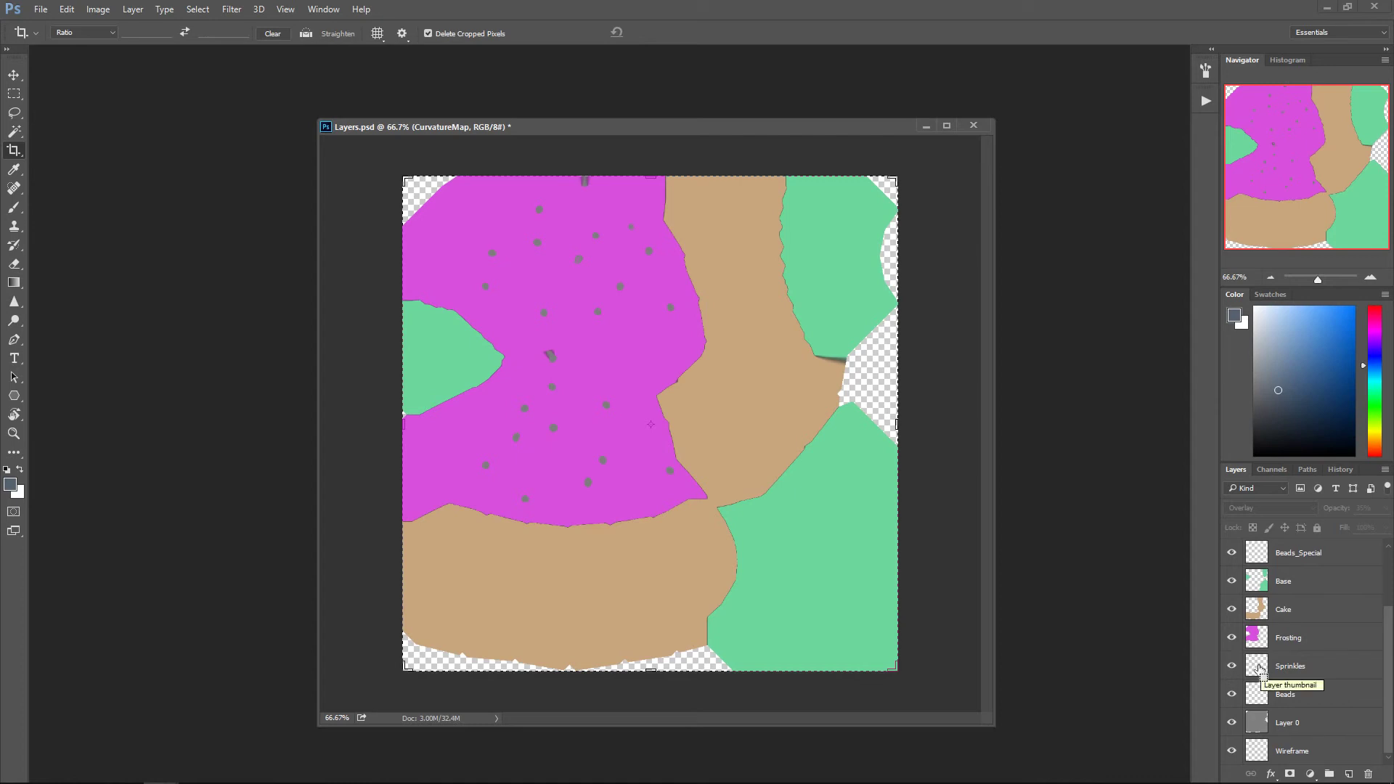
left_click(1260, 669, "ctrl")
scroll(600, 439, "up", 11, "alt")
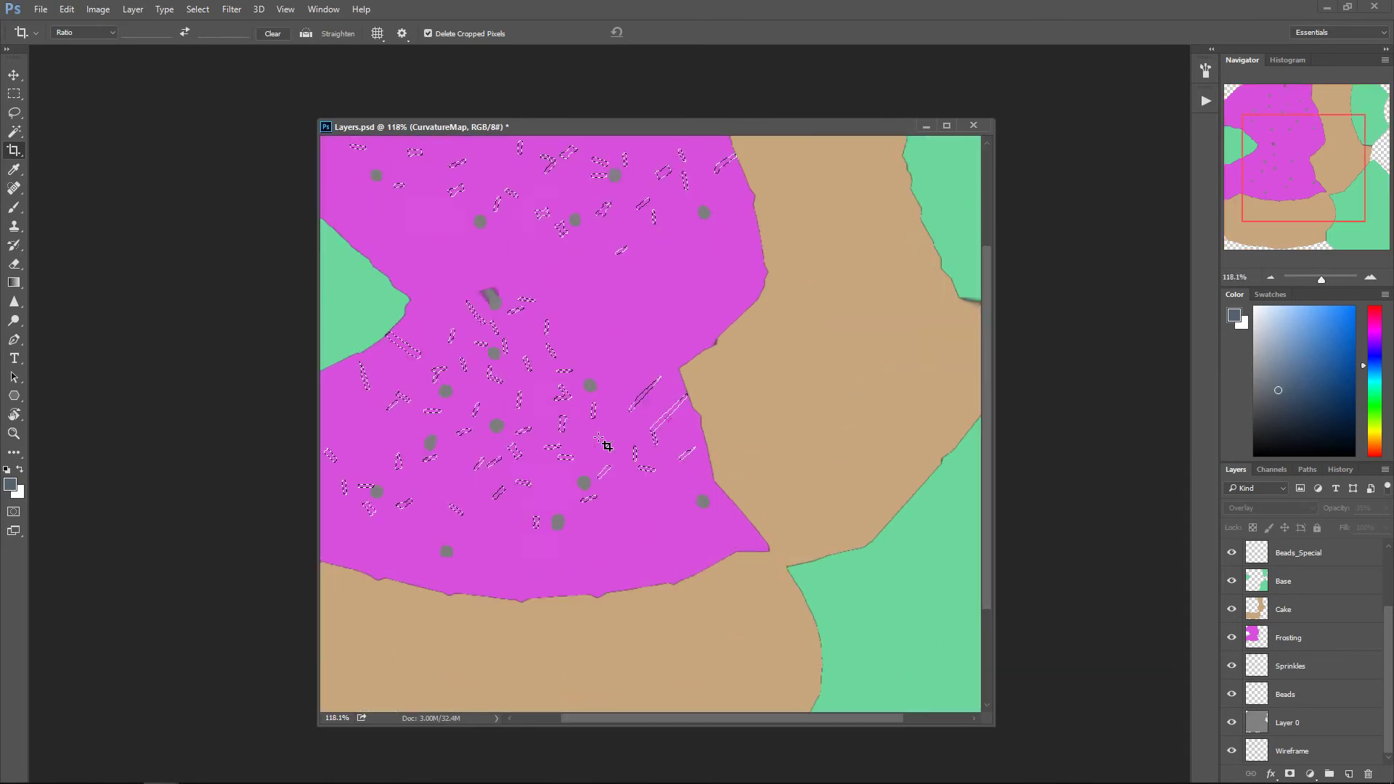
scroll(602, 428, "down", 5, "alt")
left_click_drag(570, 401, 650, 492)
scroll(650, 492, "down", 3)
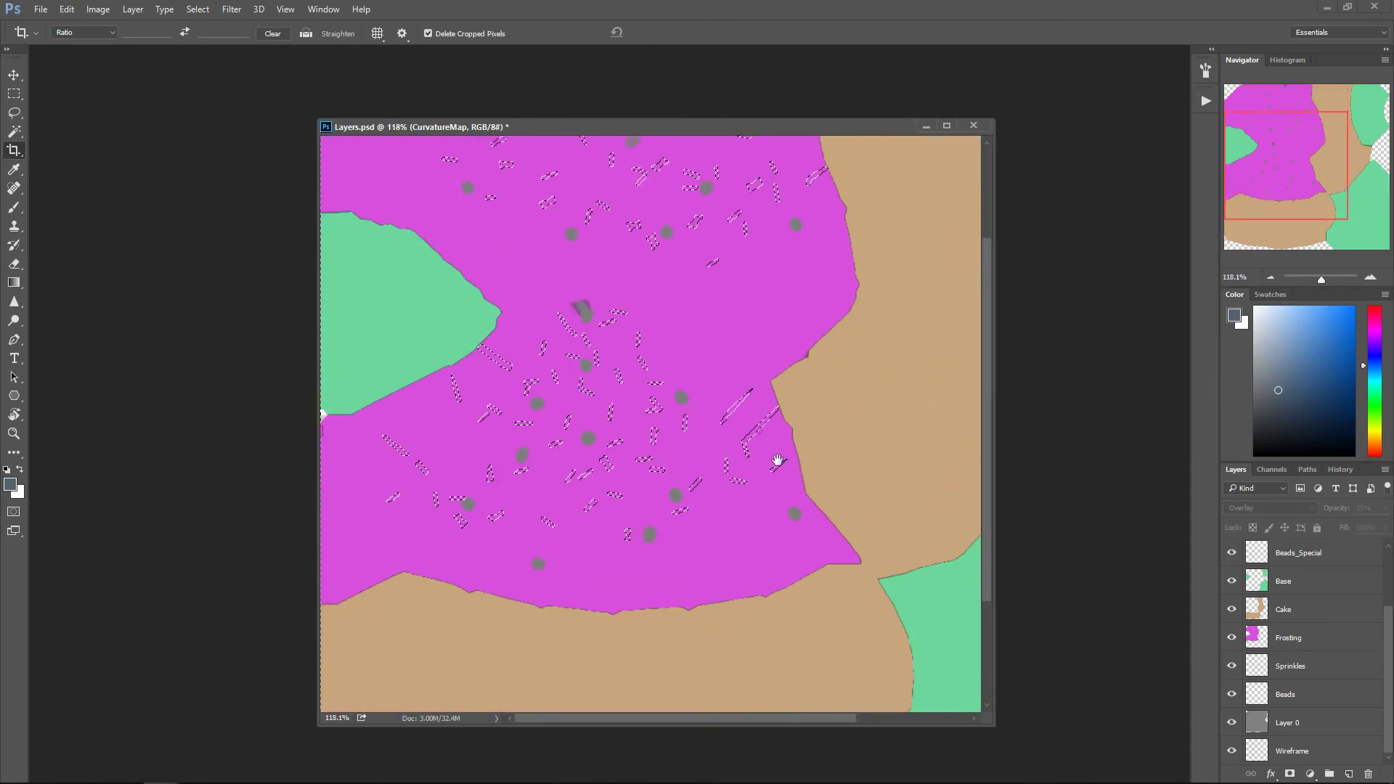
scroll(925, 547, "down", 3, "alt")
left_click(1297, 639)
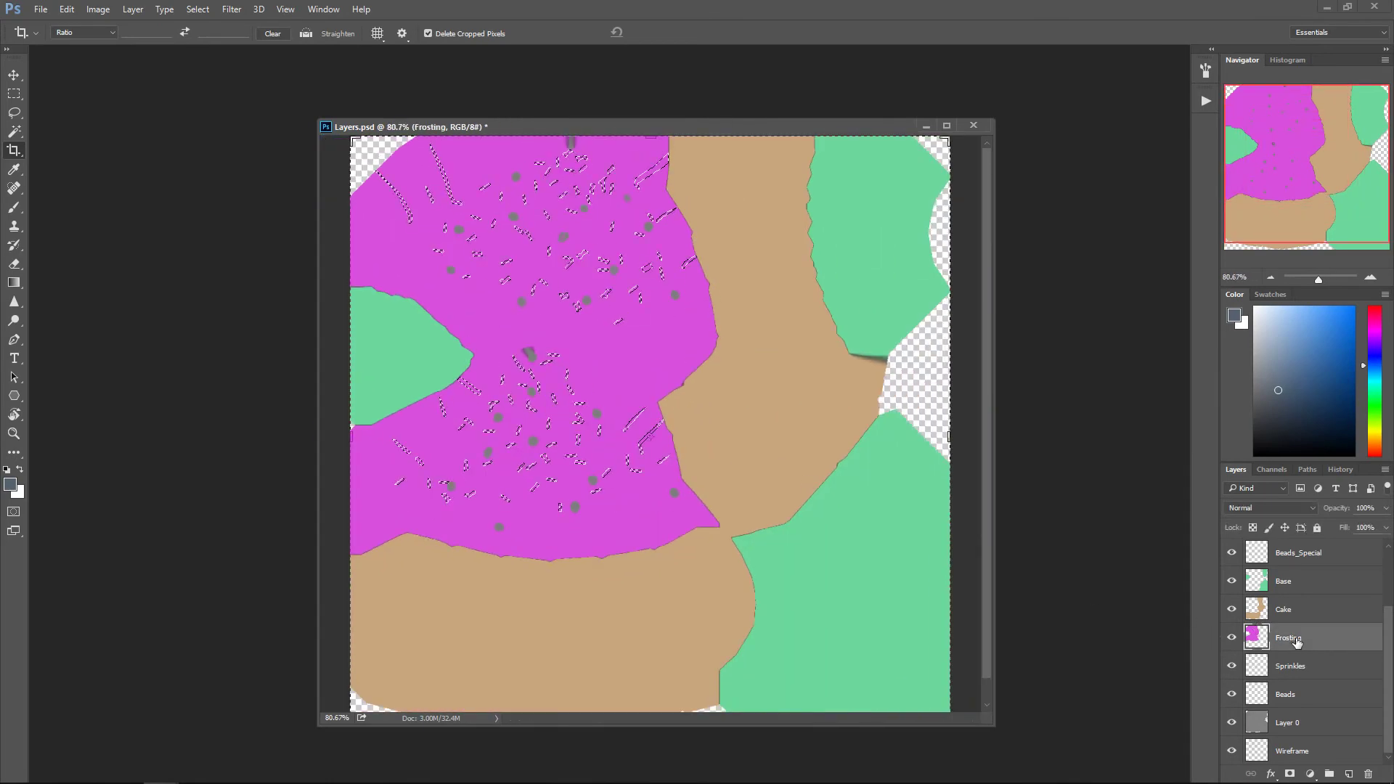
key("Delete")
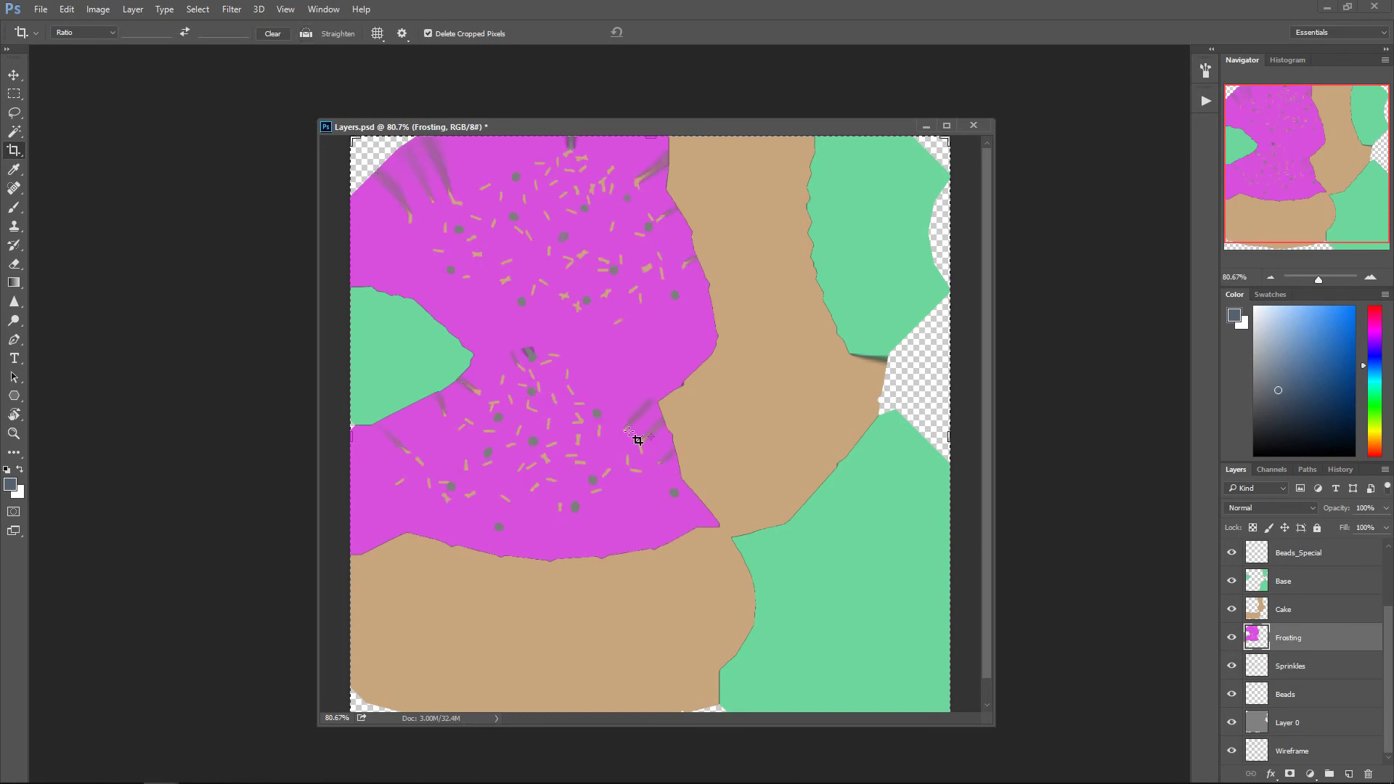
- Show the three map layers again, save and close Layers.psd, and switch back to 3D-Coat
scroll(638, 436, "down", 1)
scroll(629, 456, "down", 1, "alt")
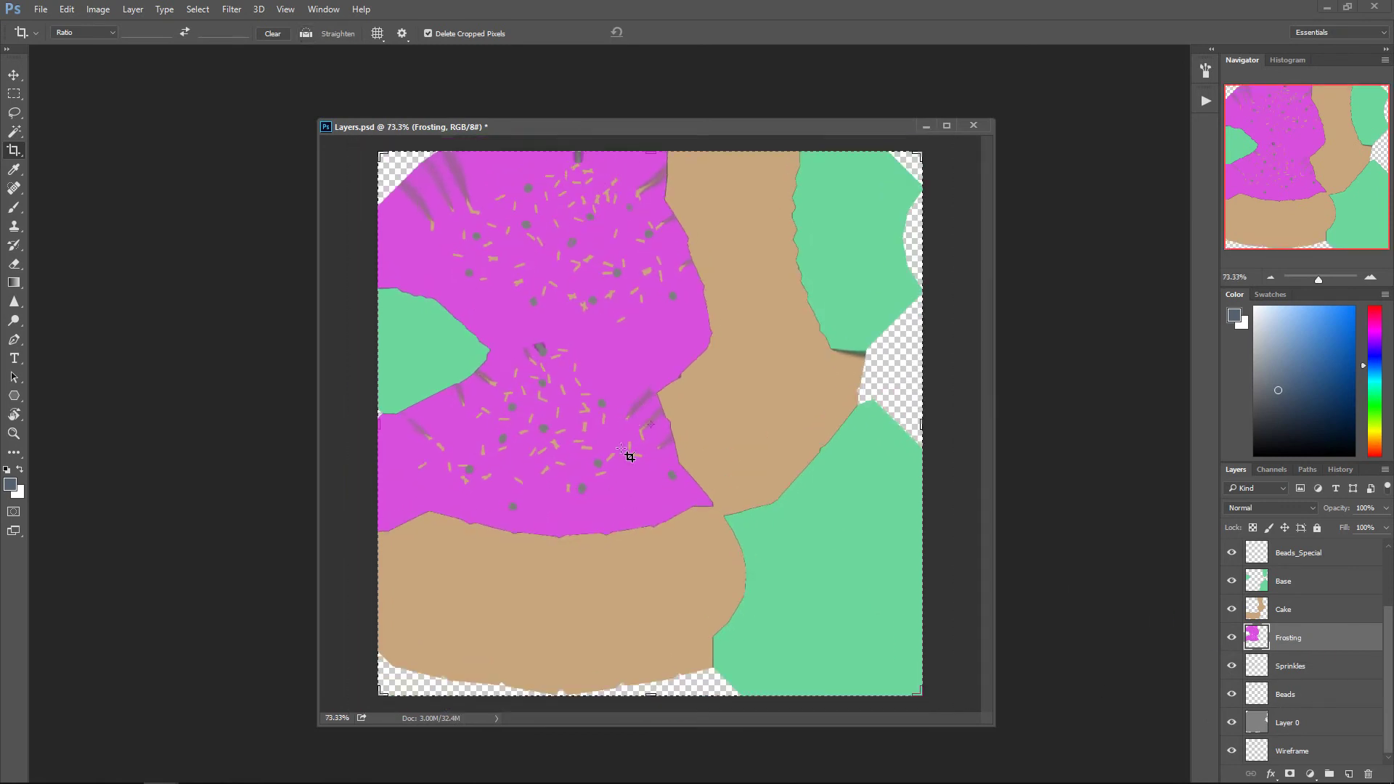
scroll(802, 506, "up", 1, "alt")
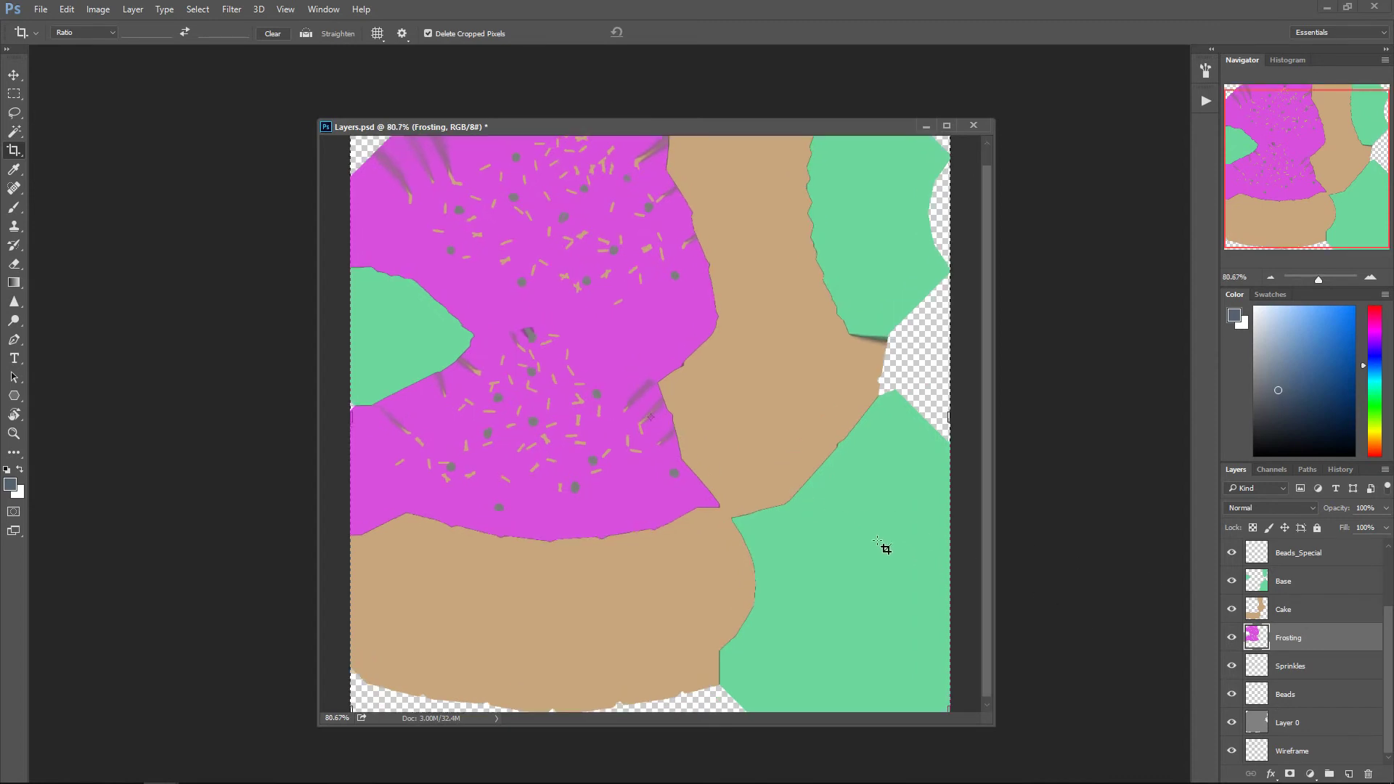
scroll(1260, 596, "up", 3)
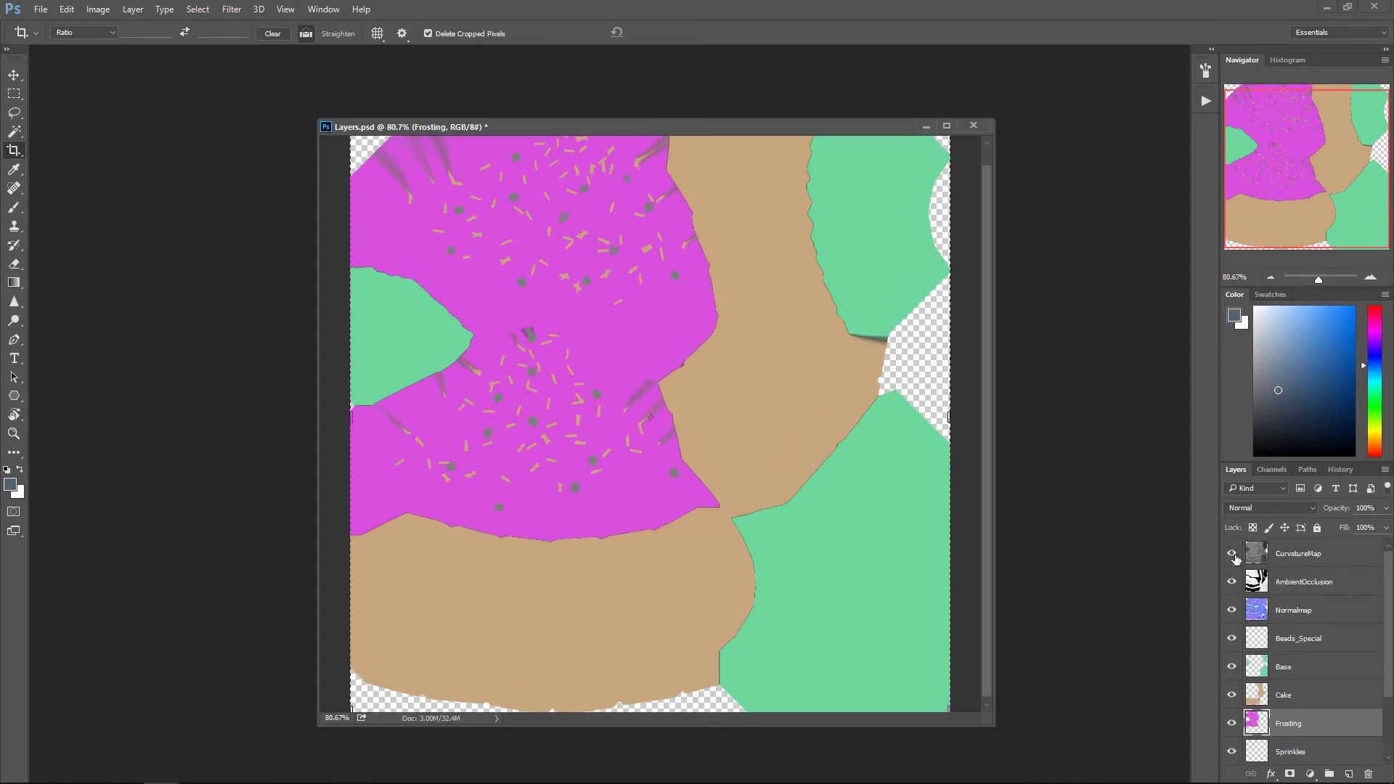
left_click(1233, 554)
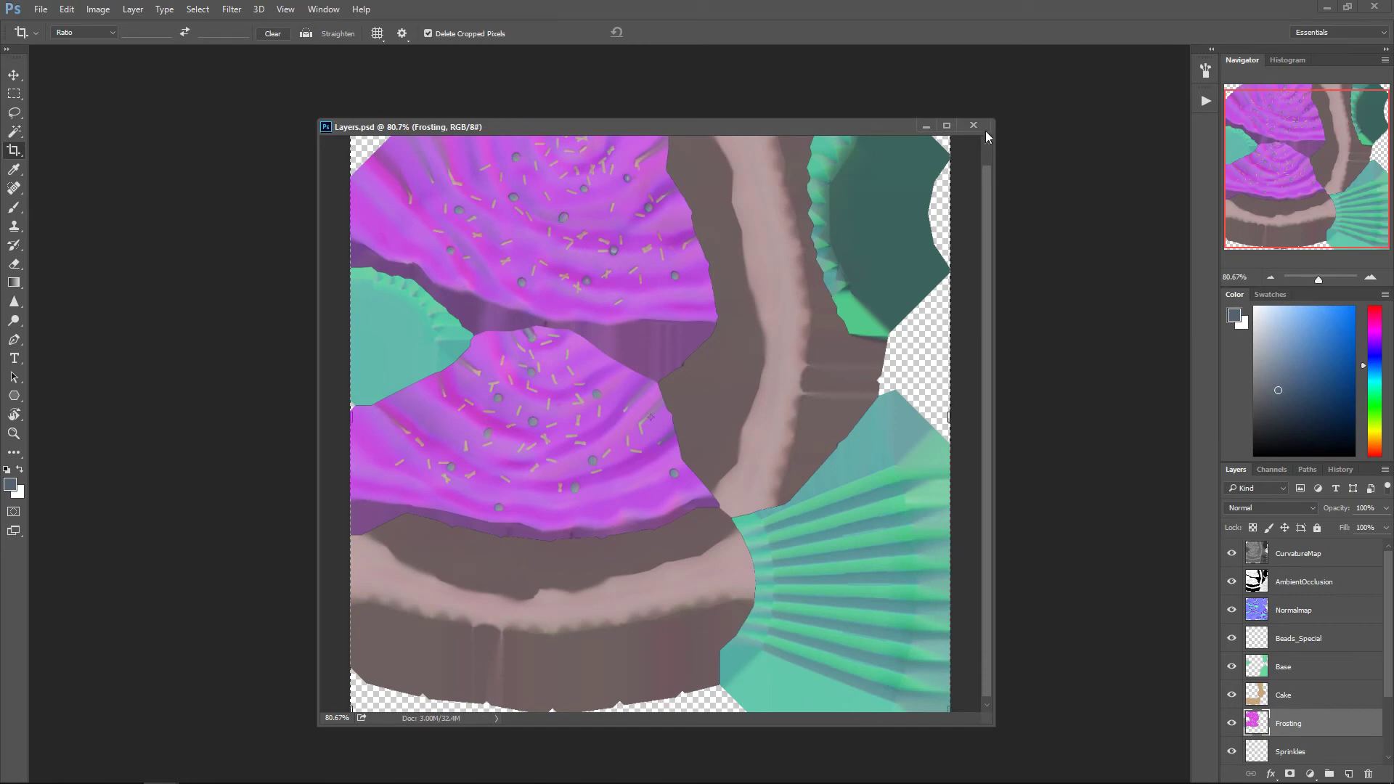
left_click(973, 125)
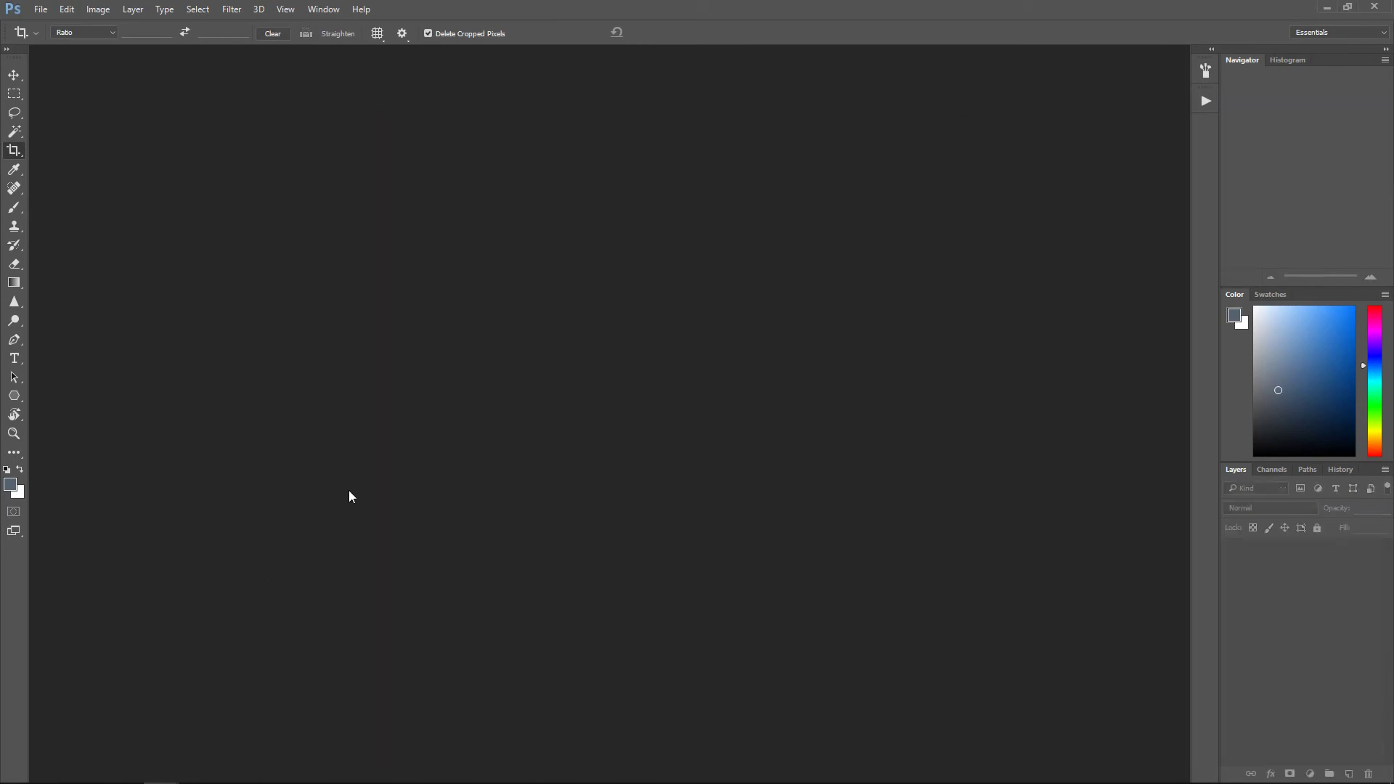
key("alt+Tab")
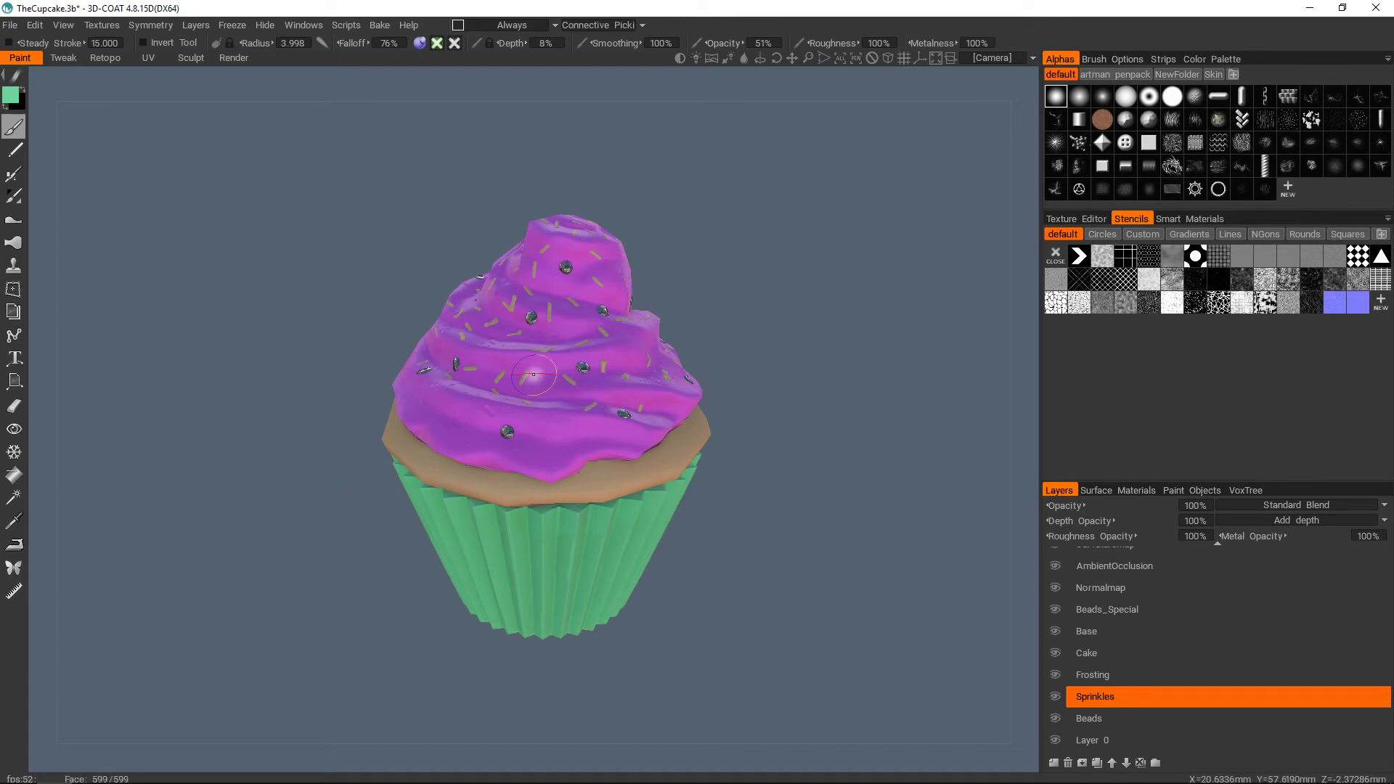
- Set the paint color to a saturated blue with hue 237 and reduce the brush radius to 1.740
scroll(544, 302, "up", 5)
left_click_drag(544, 302, 708, 463, "alt")
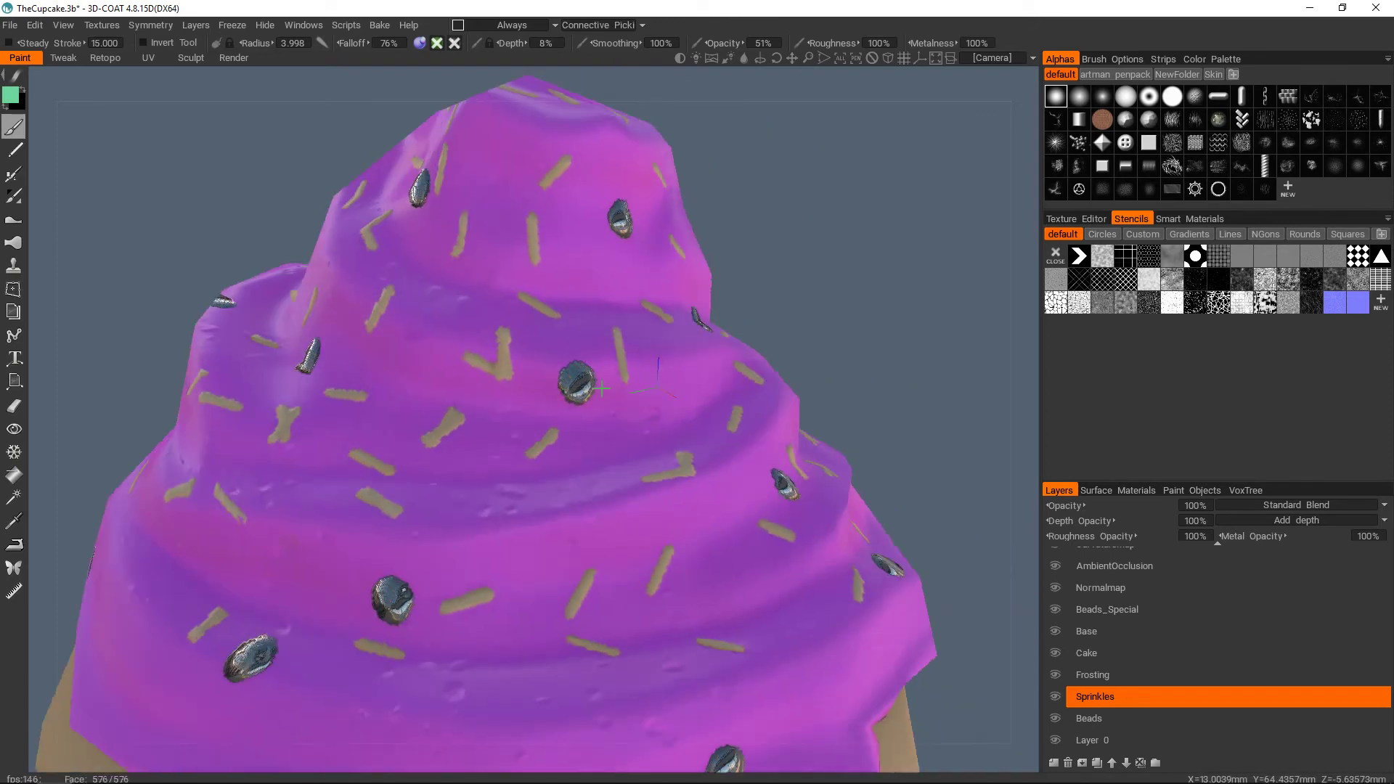
scroll(708, 462, "down", 2)
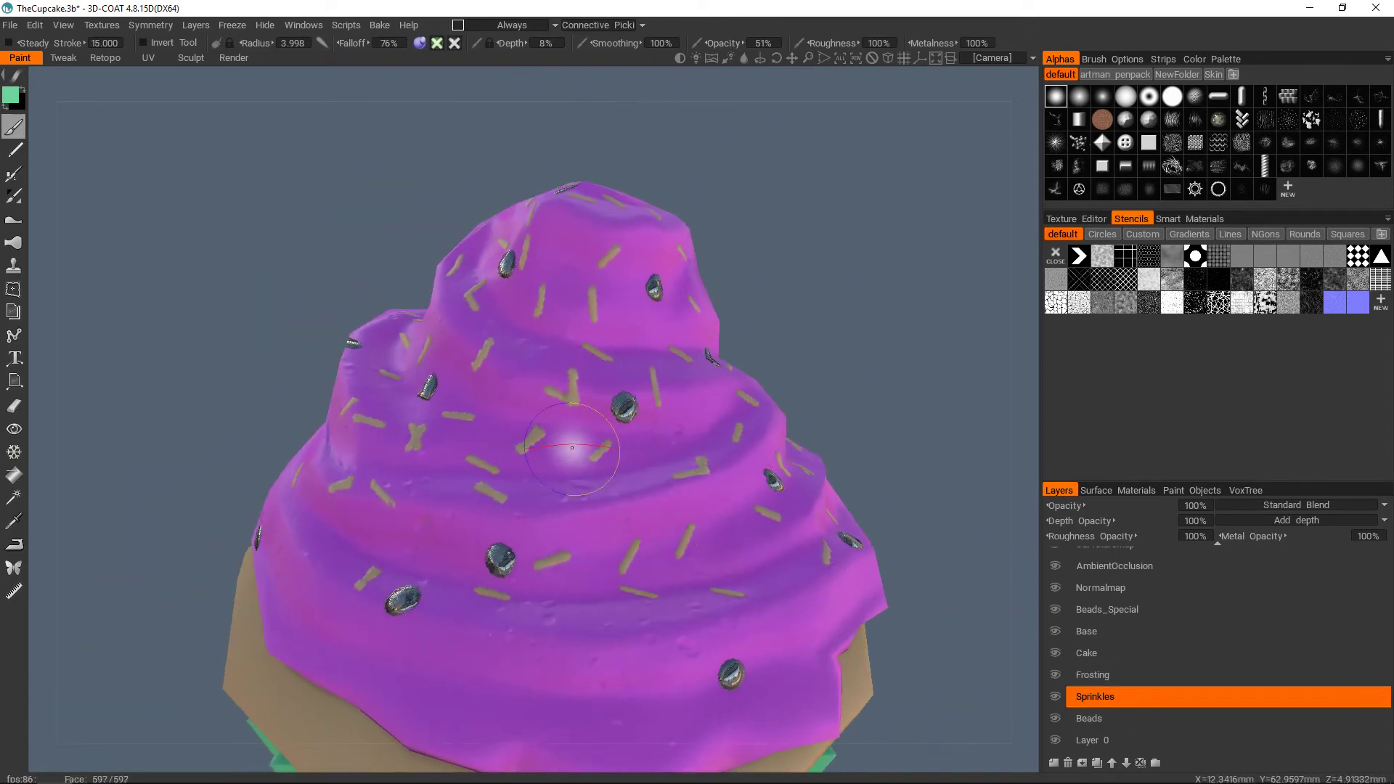
left_click(11, 95)
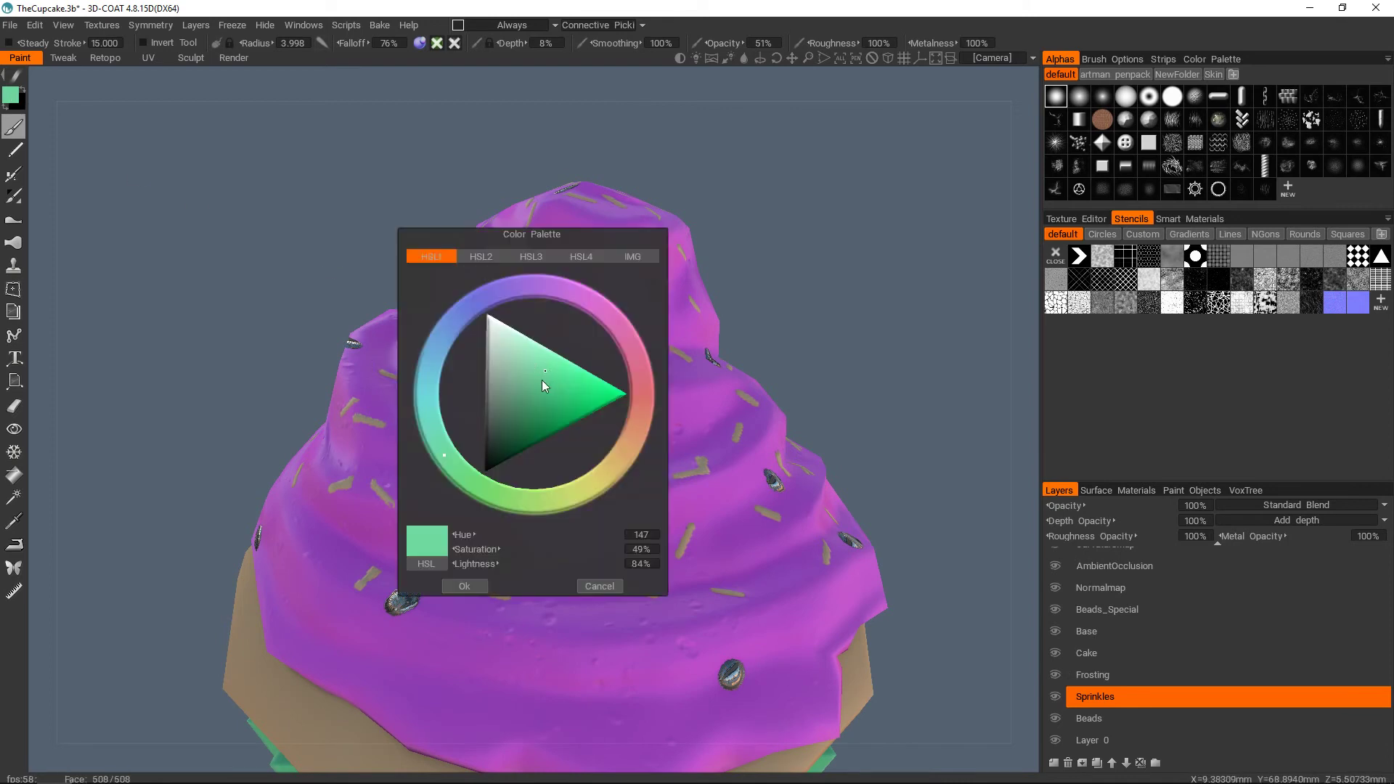
left_click_drag(599, 316, 481, 300)
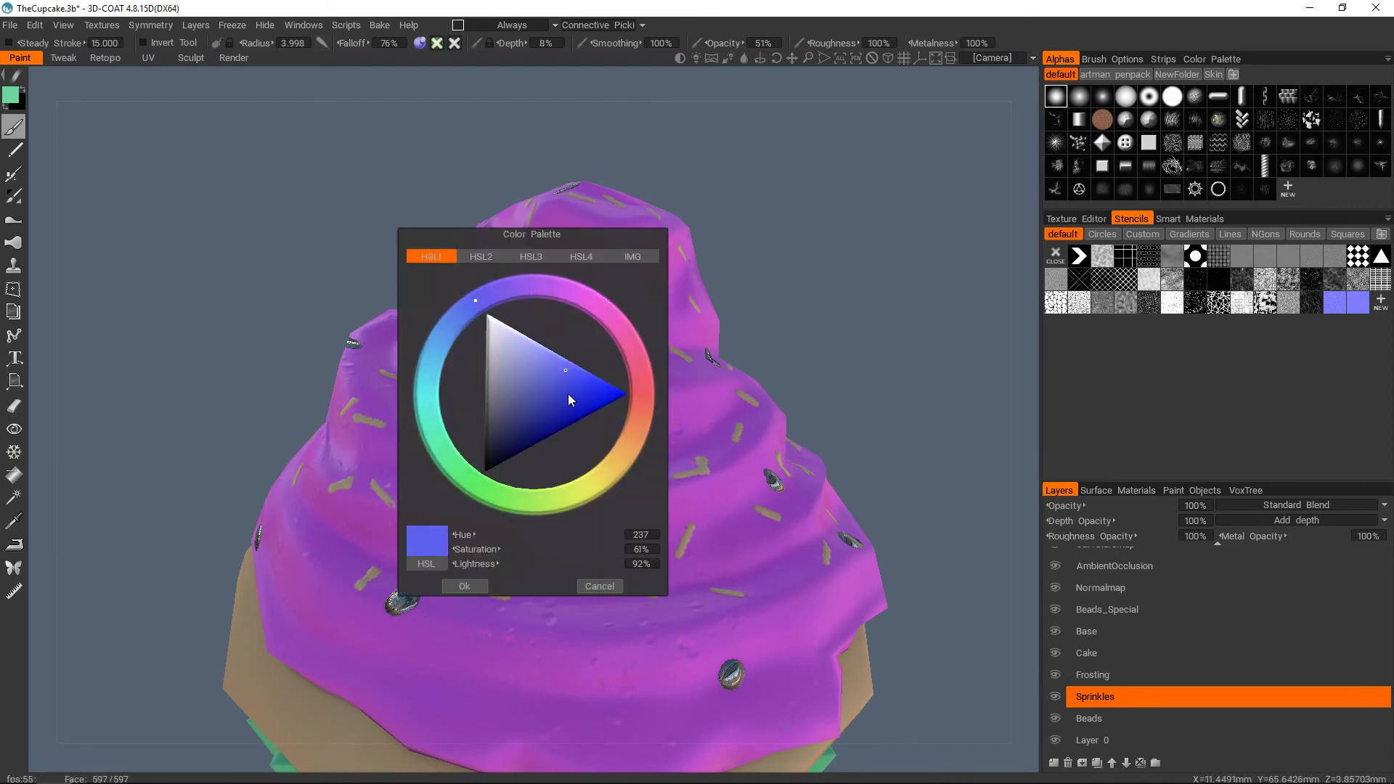
left_click_drag(572, 398, 601, 392)
left_click(469, 586)
right_click_drag(542, 421, 472, 418)
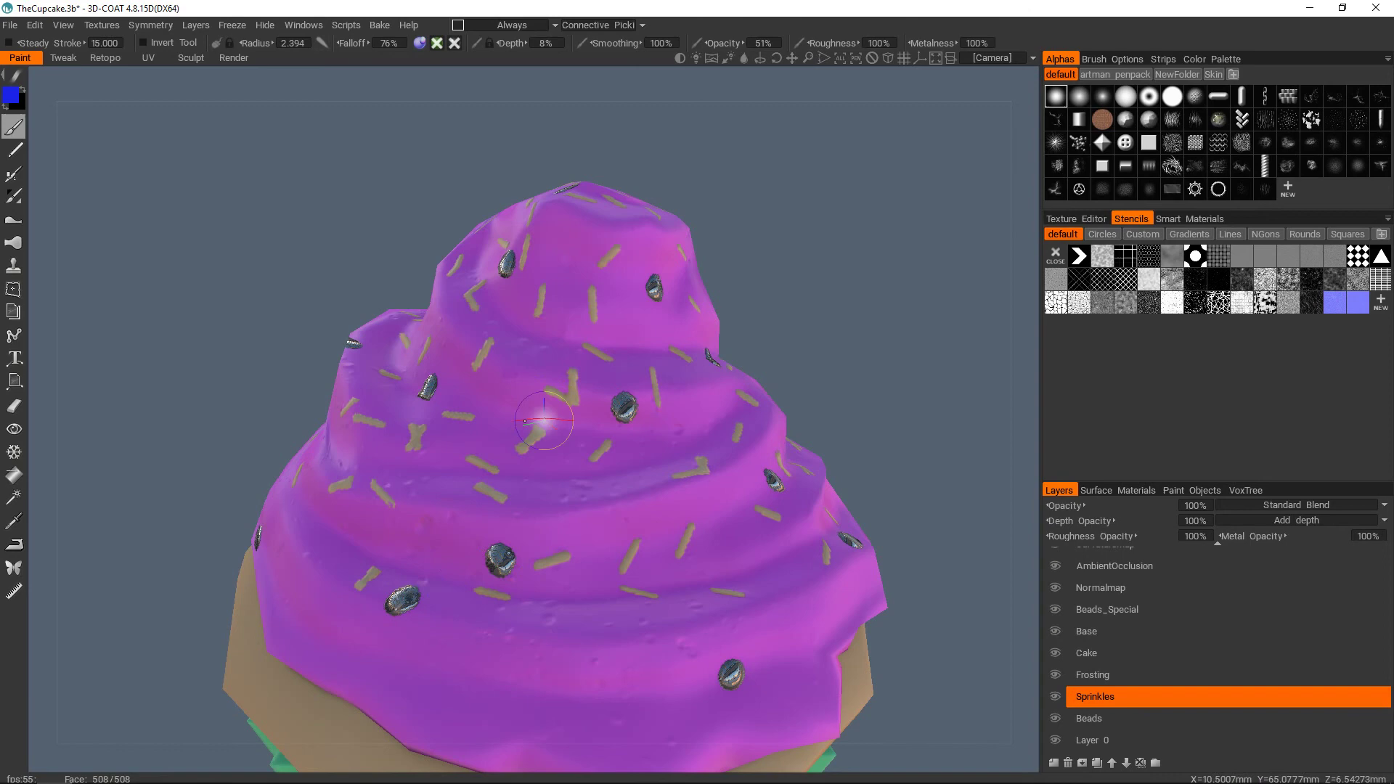
- Set the paint color to red with hue 355, saturation 88% and lightness 91%
left_click(22, 108)
left_click(637, 402)
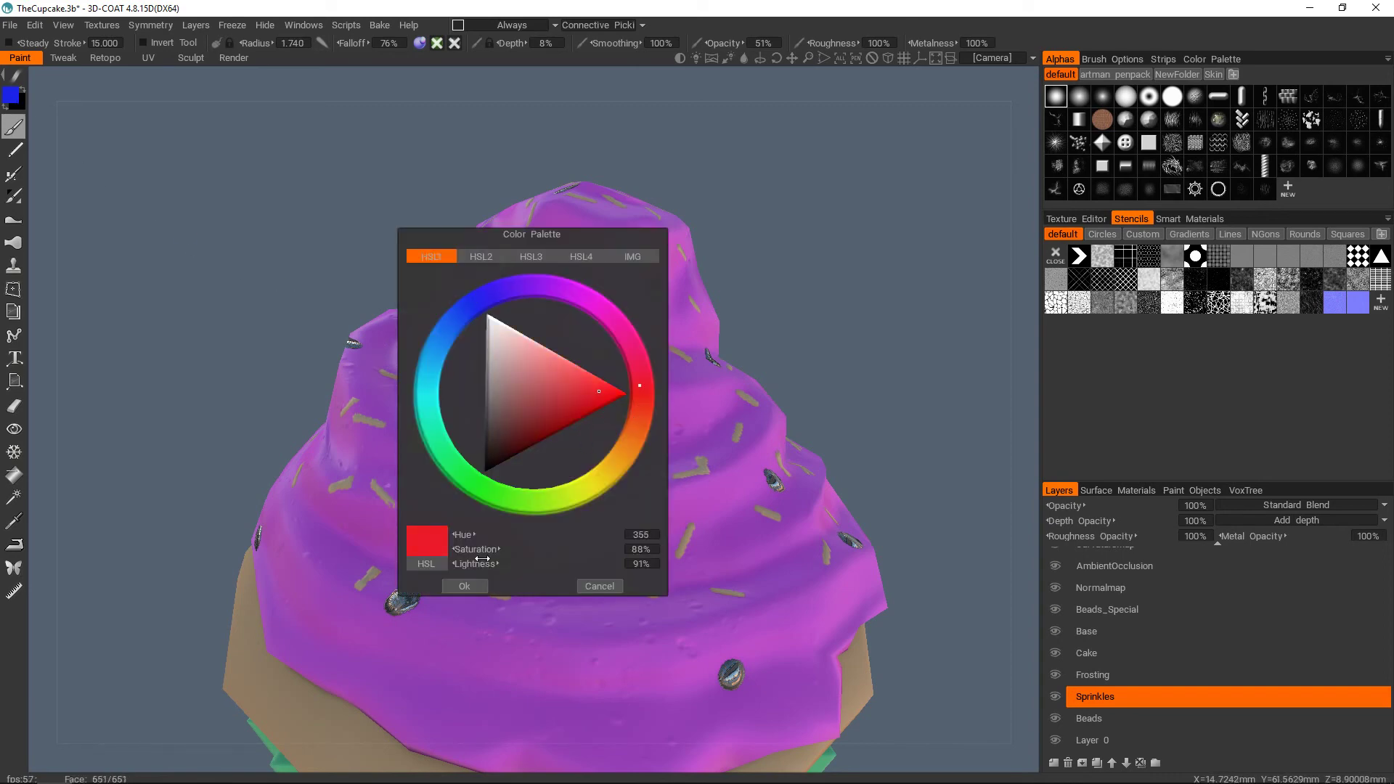
left_click(464, 586)
- Paint one sprinkle on the middle of the frosting red, with color only, brush radius 0.881 and 100% opacity
scroll(613, 442, "up", 5)
left_click_drag(613, 440, 581, 436, "alt")
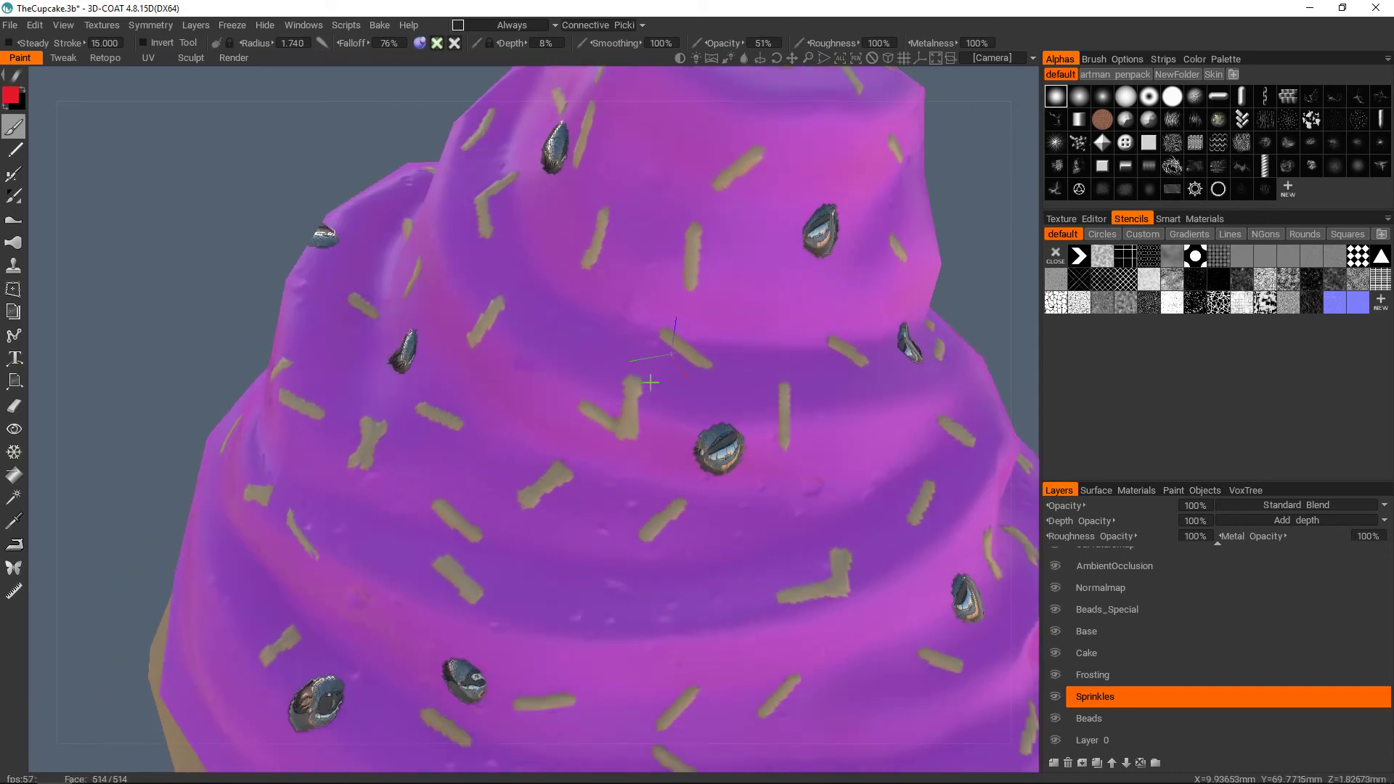
middle_click_drag(683, 355, 607, 411)
right_click_drag(608, 411, 552, 411)
left_click(420, 43)
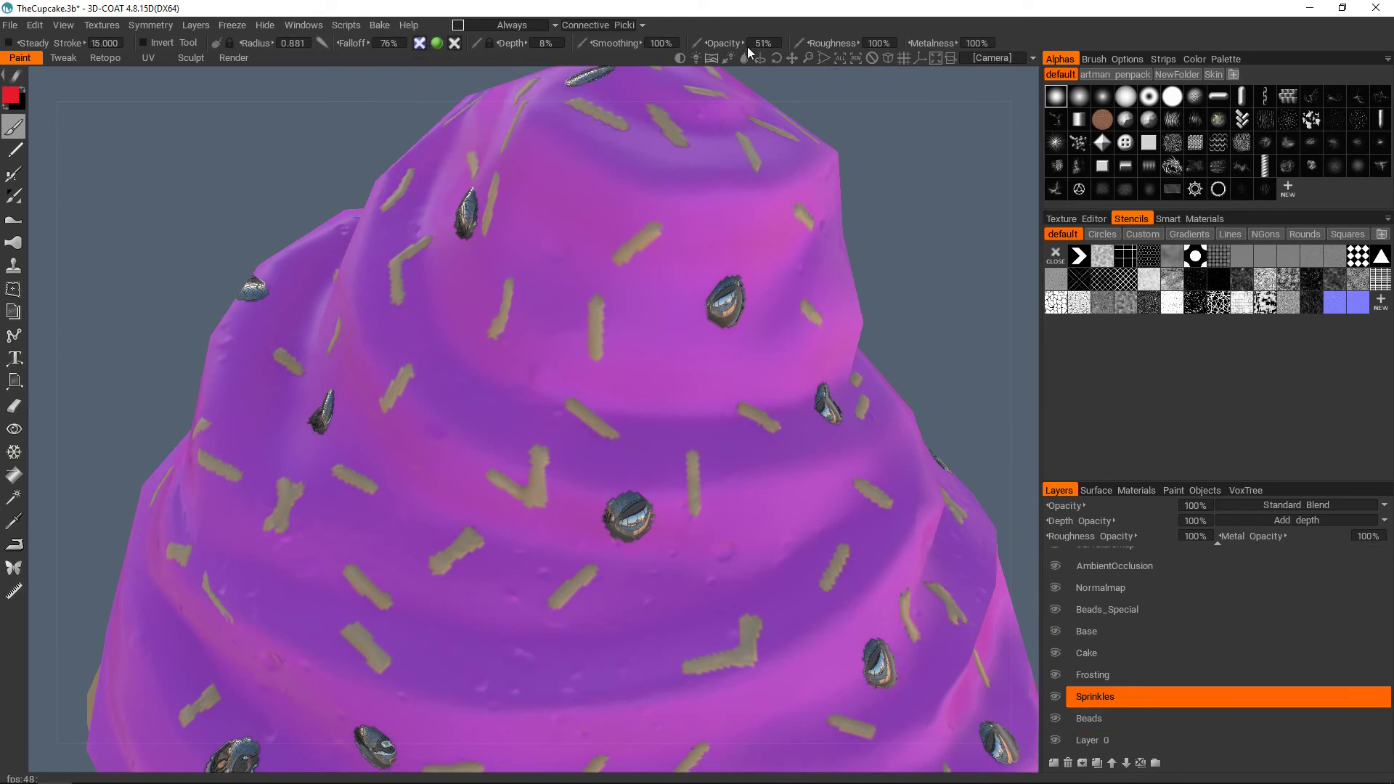
left_click_drag(607, 430, 630, 434)
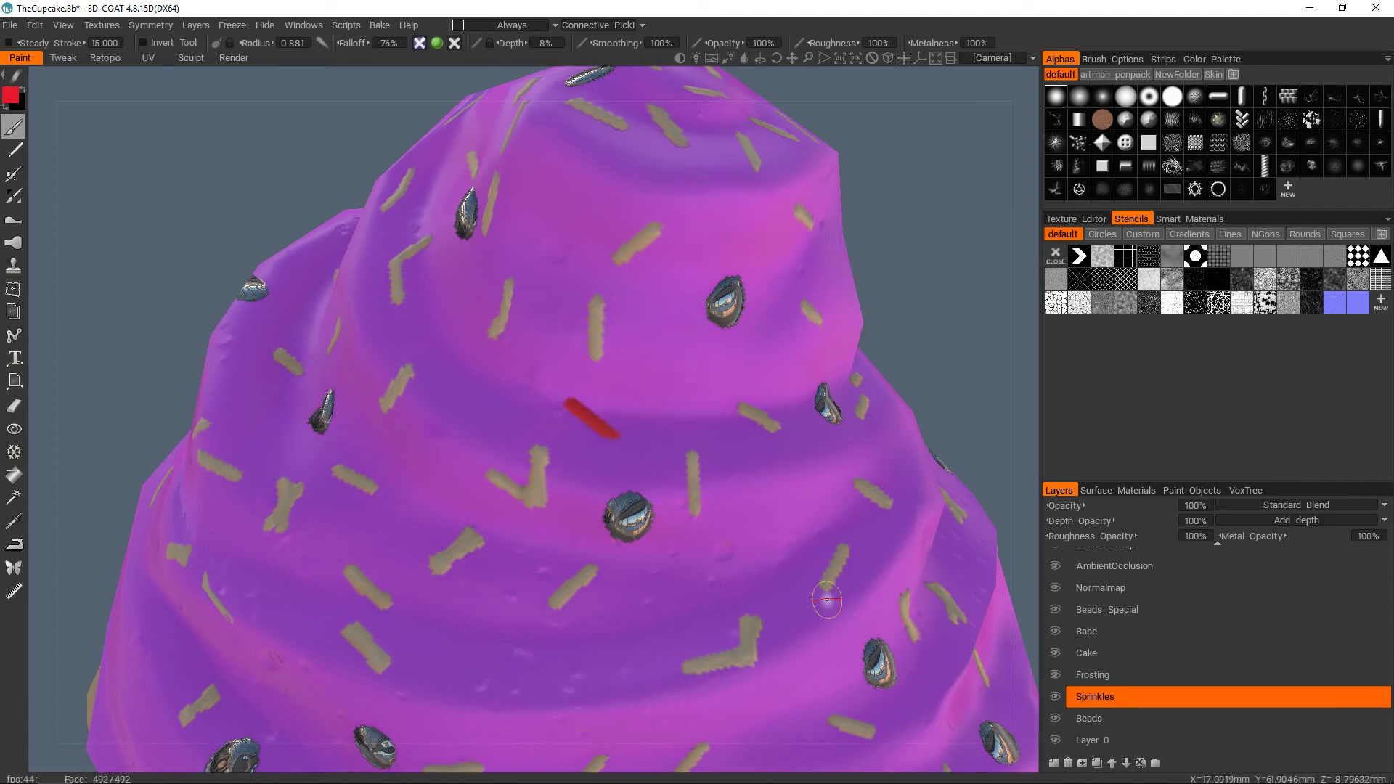
- Paint two more sprinkles on the upper frosting red on the Sprinkles layer
left_click(1109, 677, "ctrl")
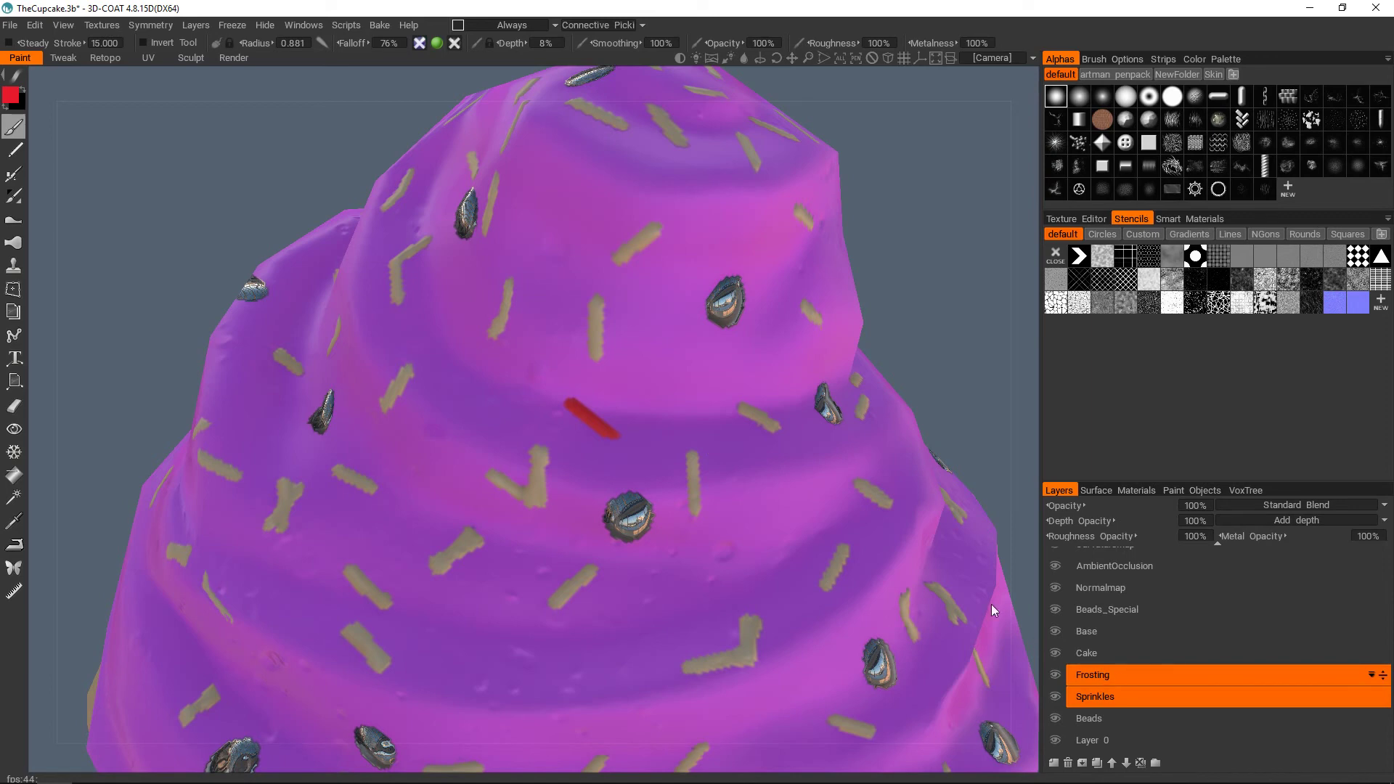
mouse_move(525, 273)
left_mouse_down()
mouse_move(497, 305)
mouse_move(522, 313)
left_mouse_up()
right_click_drag(523, 312, 493, 395, "alt")
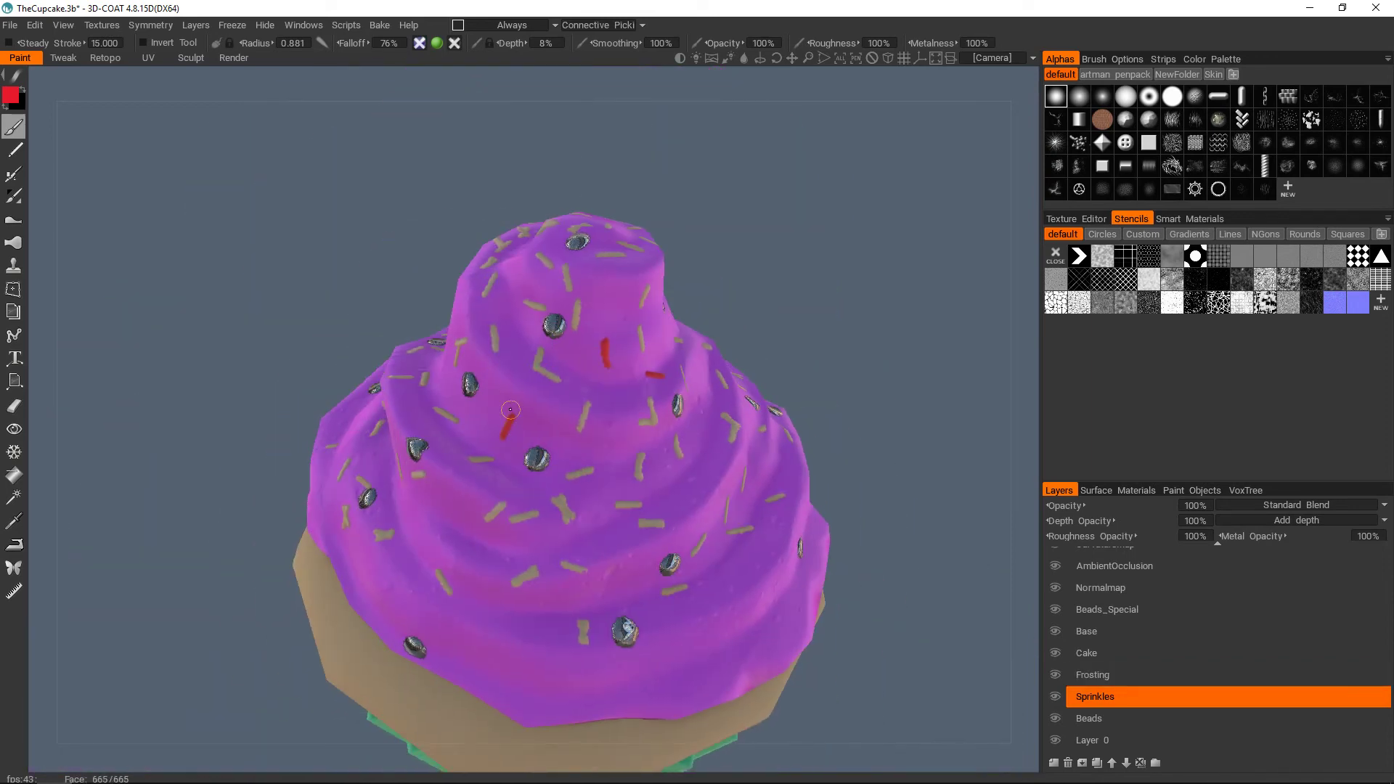
- Look over the whole cupcake and its recolored sprinkles from different angles and distances
left_click_drag(521, 403, 605, 473, "alt")
right_click_drag(605, 473, 435, 425, "alt")
scroll(603, 448, "up", 6)
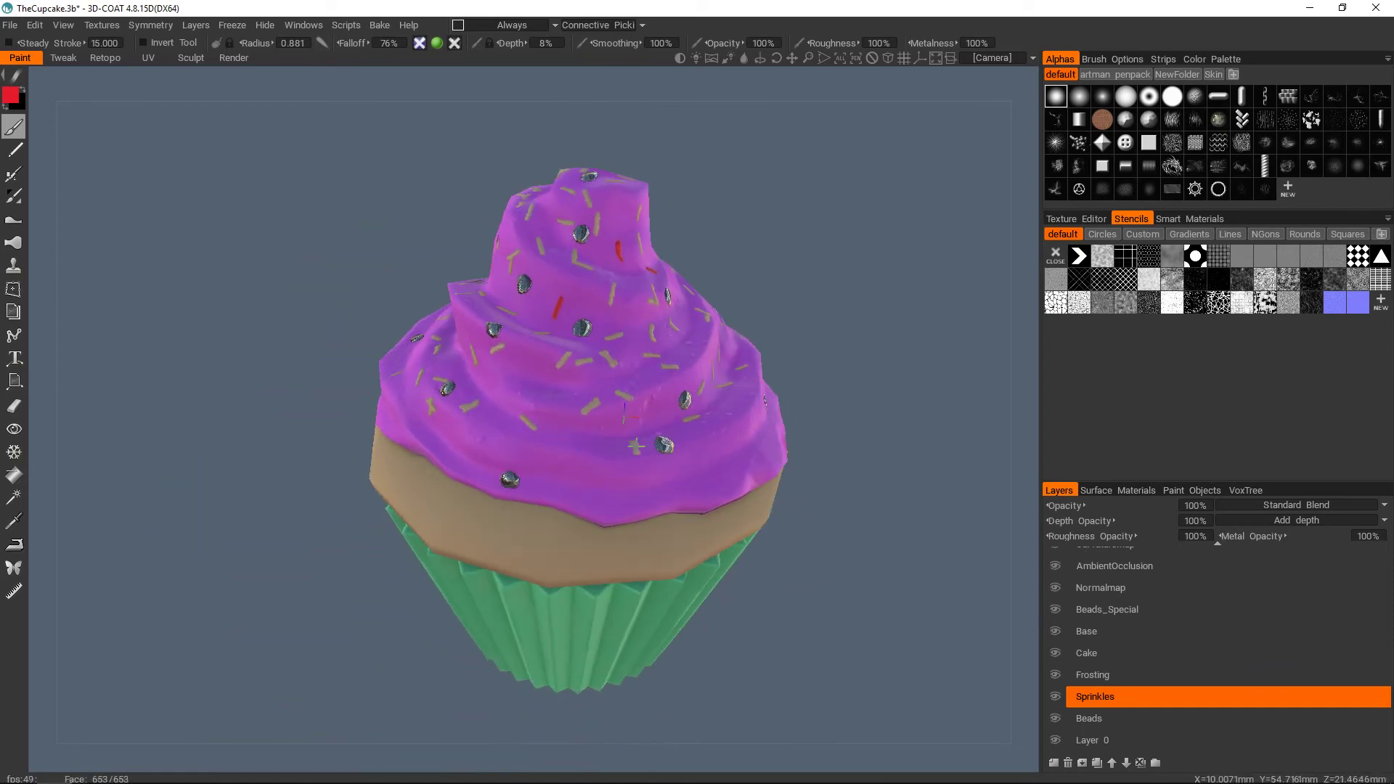
scroll(602, 448, "down", 5)
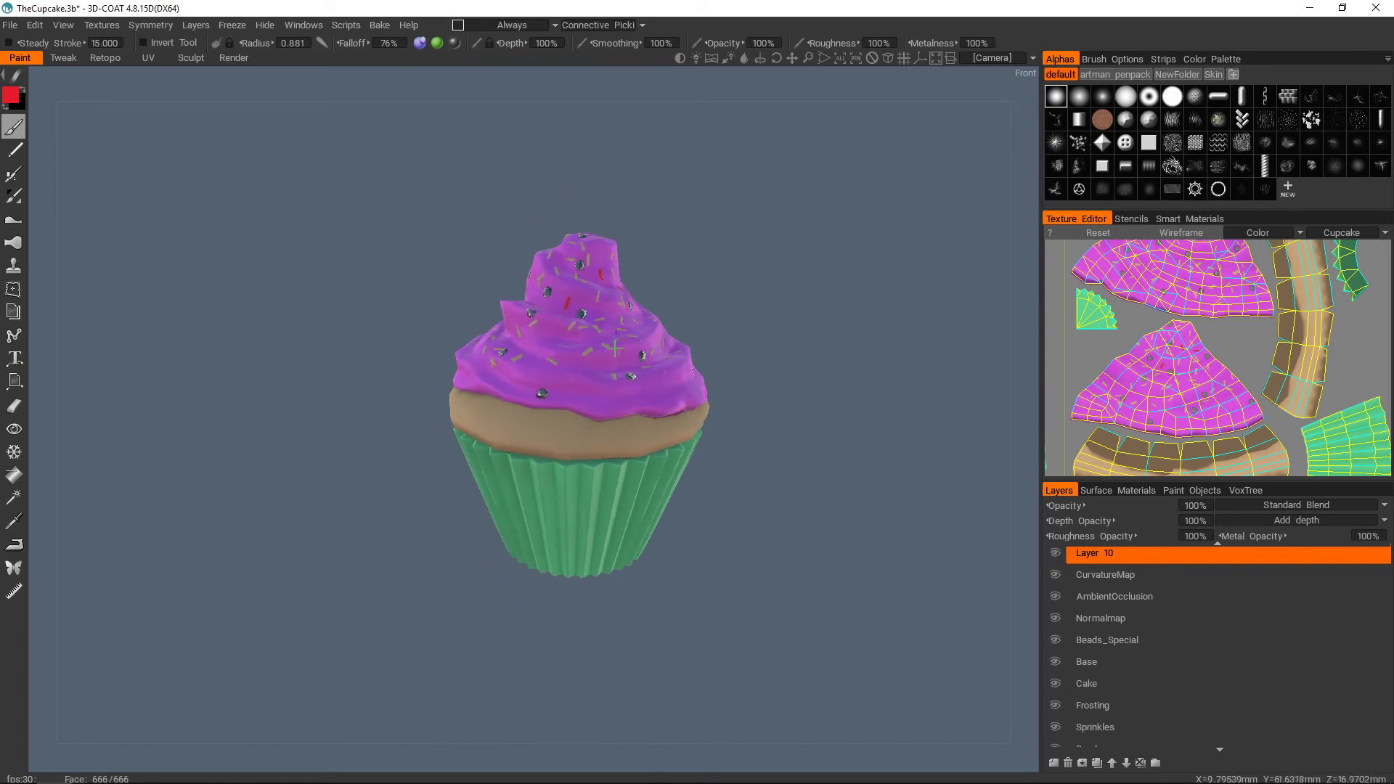
left_click_drag(616, 349, 581, 320, "alt")
scroll(669, 467, "up", 4)
scroll(589, 389, "down", 2)
scroll(588, 390, "up", 2)
scroll(599, 345, "up", 3)
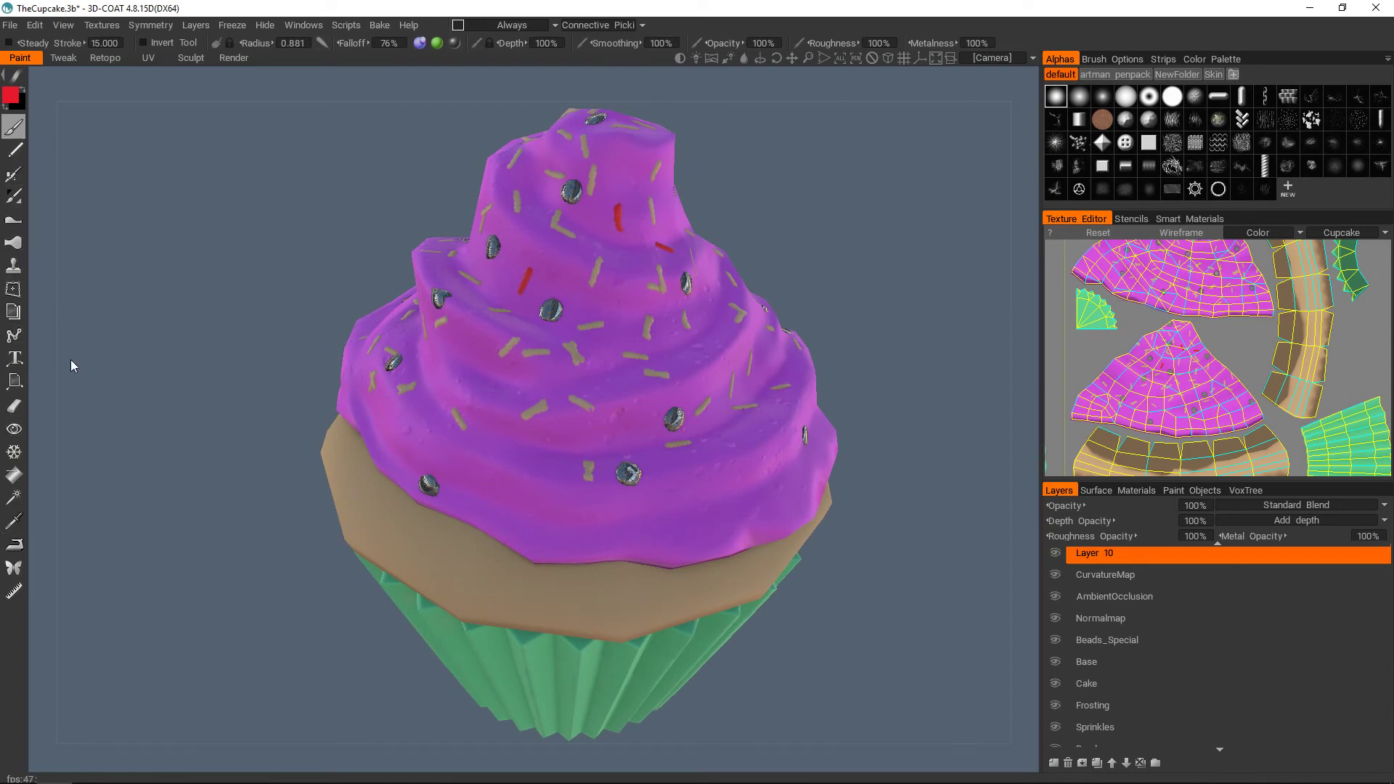
scroll(508, 374, "down", 3)
mouse_move(505, 377)
left_mouse_down("alt")
mouse_move(543, 358)
mouse_move(536, 385)
left_mouse_up("alt")
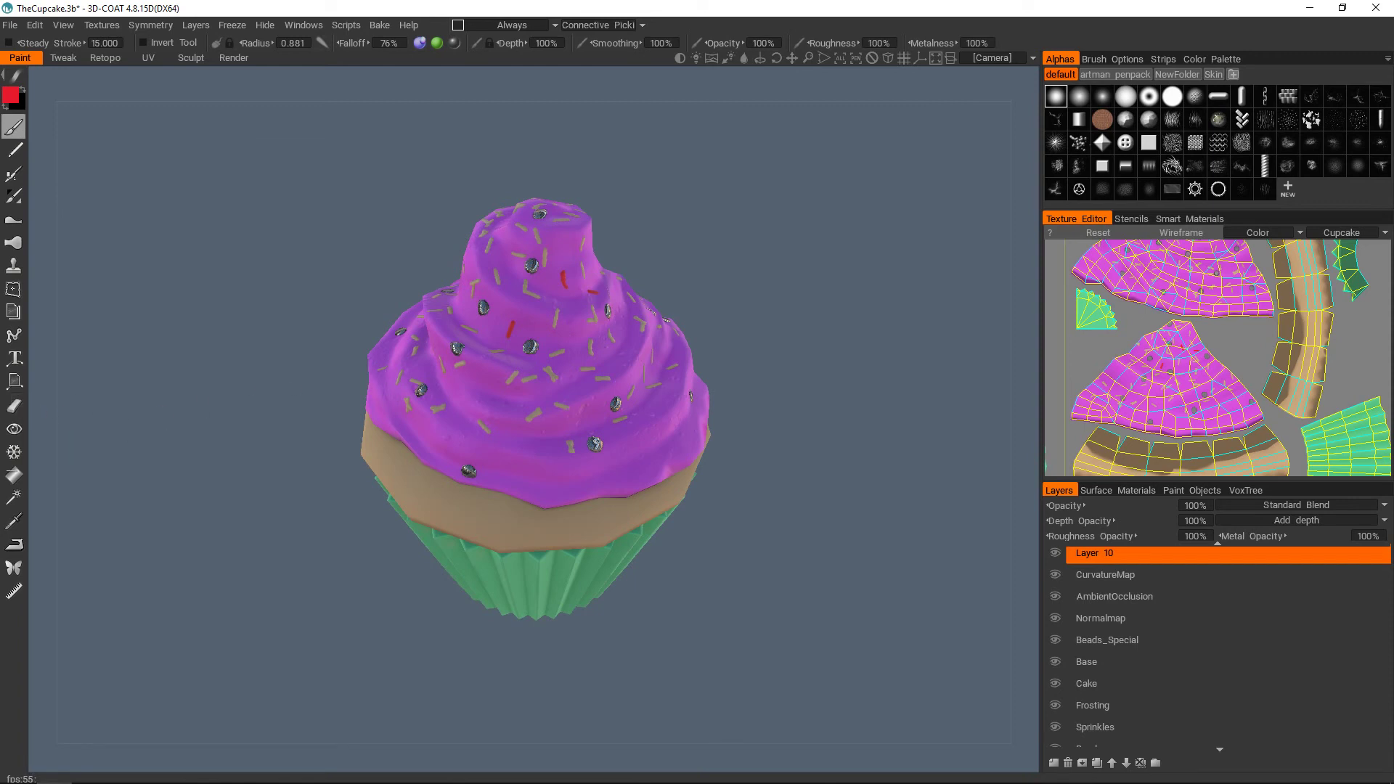
scroll(396, 331, "up", 1)
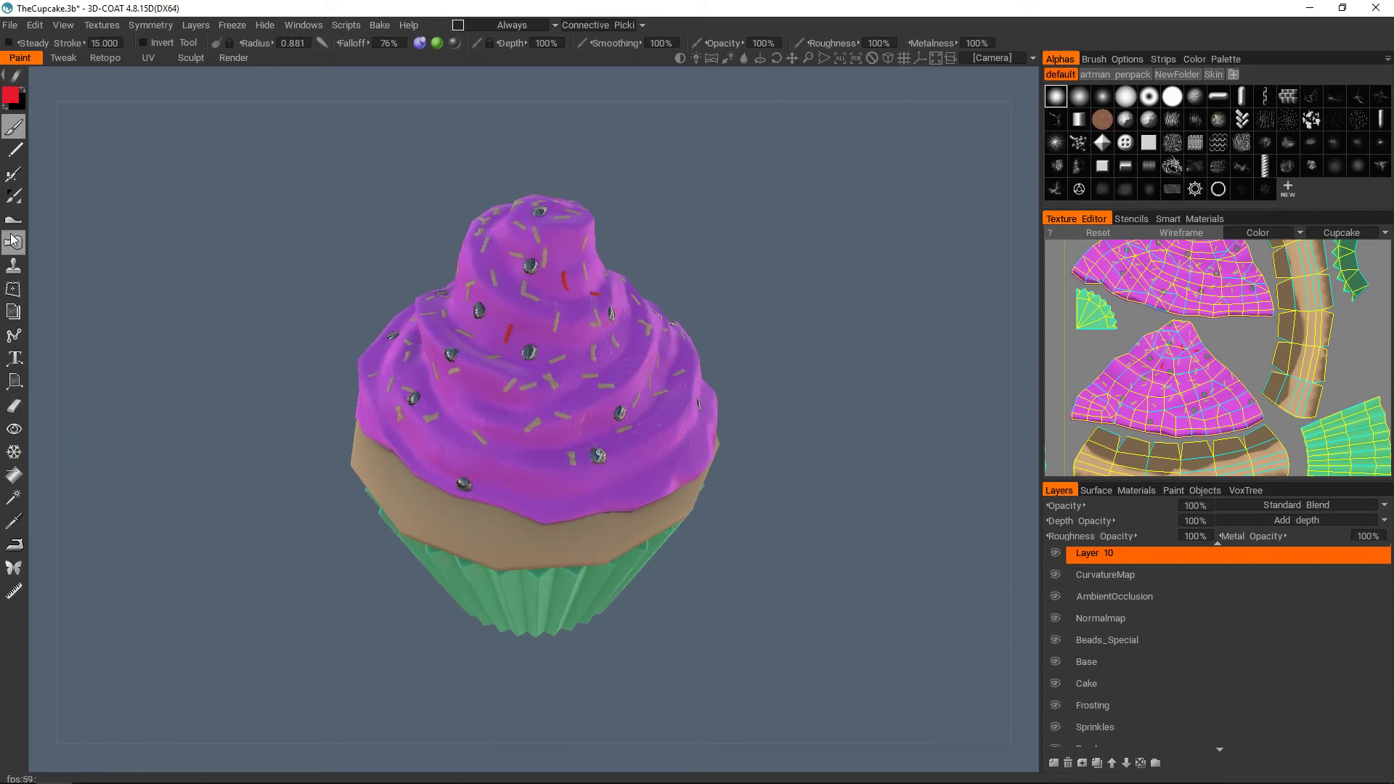
- Compare the options of the Smudge and Magnification tools, leaving the Smudge tool active
left_click(13, 245)
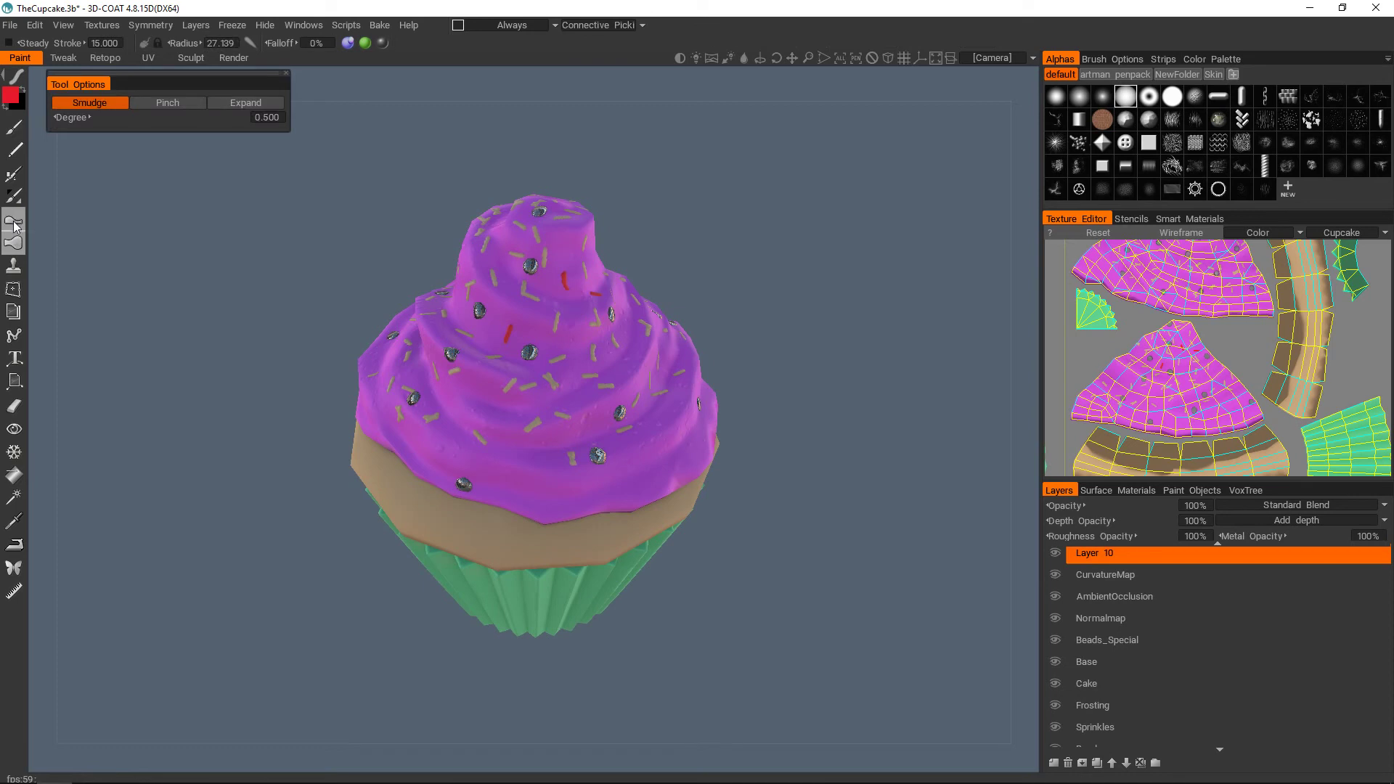
left_click(14, 222)
left_click(16, 242)
middle_click_drag(459, 316, 480, 363)
scroll(478, 363, "down", 4)
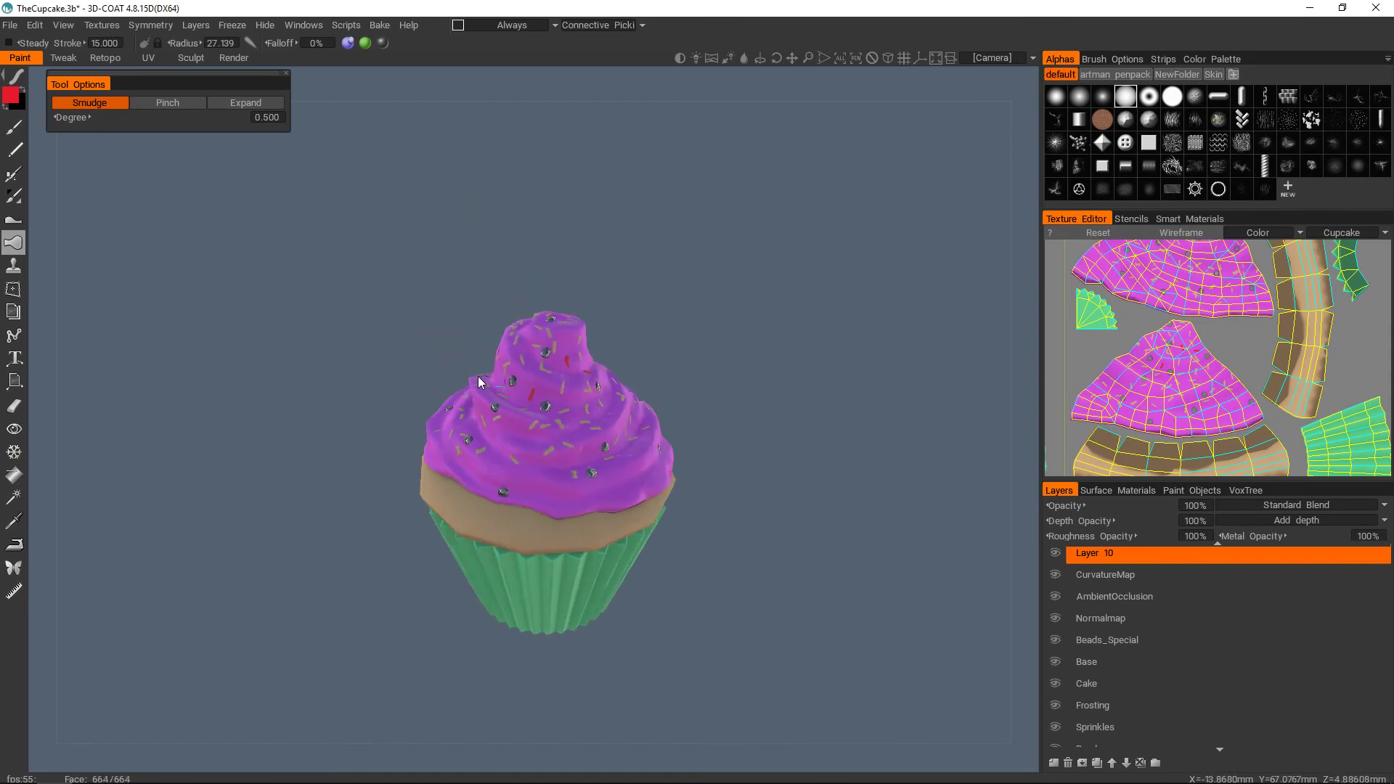
left_click(22, 218)
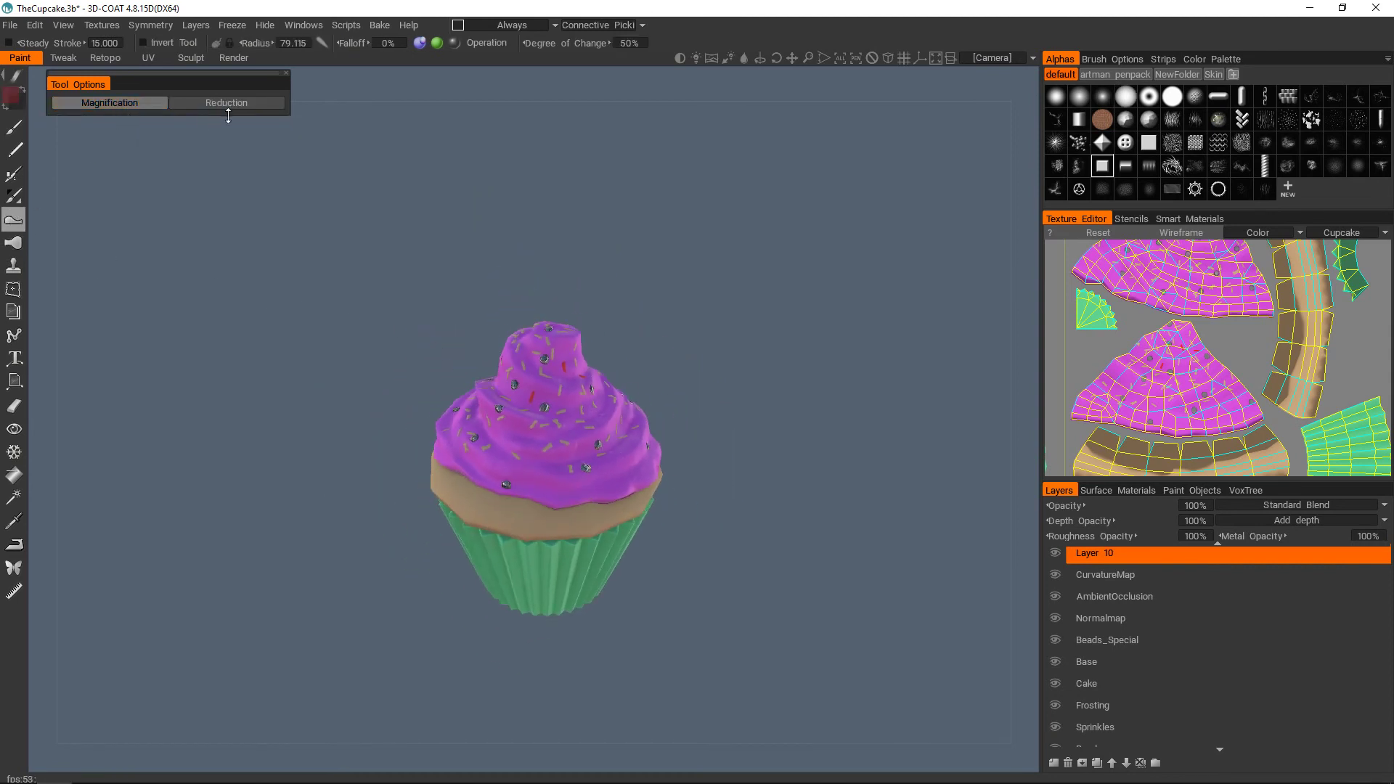
left_click(14, 244)
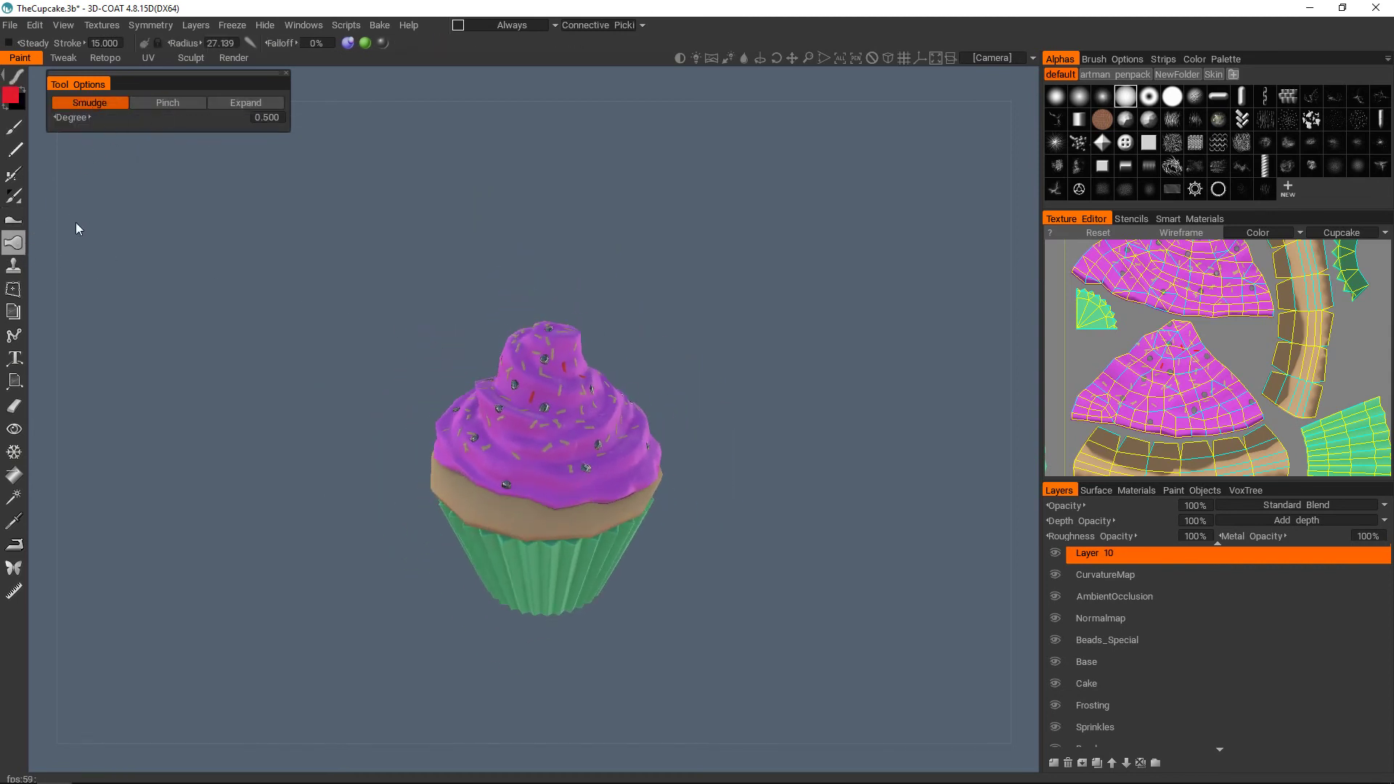
- Return to the Brush tool and delete Layer 10 from the layer stack
left_click(14, 126)
scroll(538, 407, "up", 3)
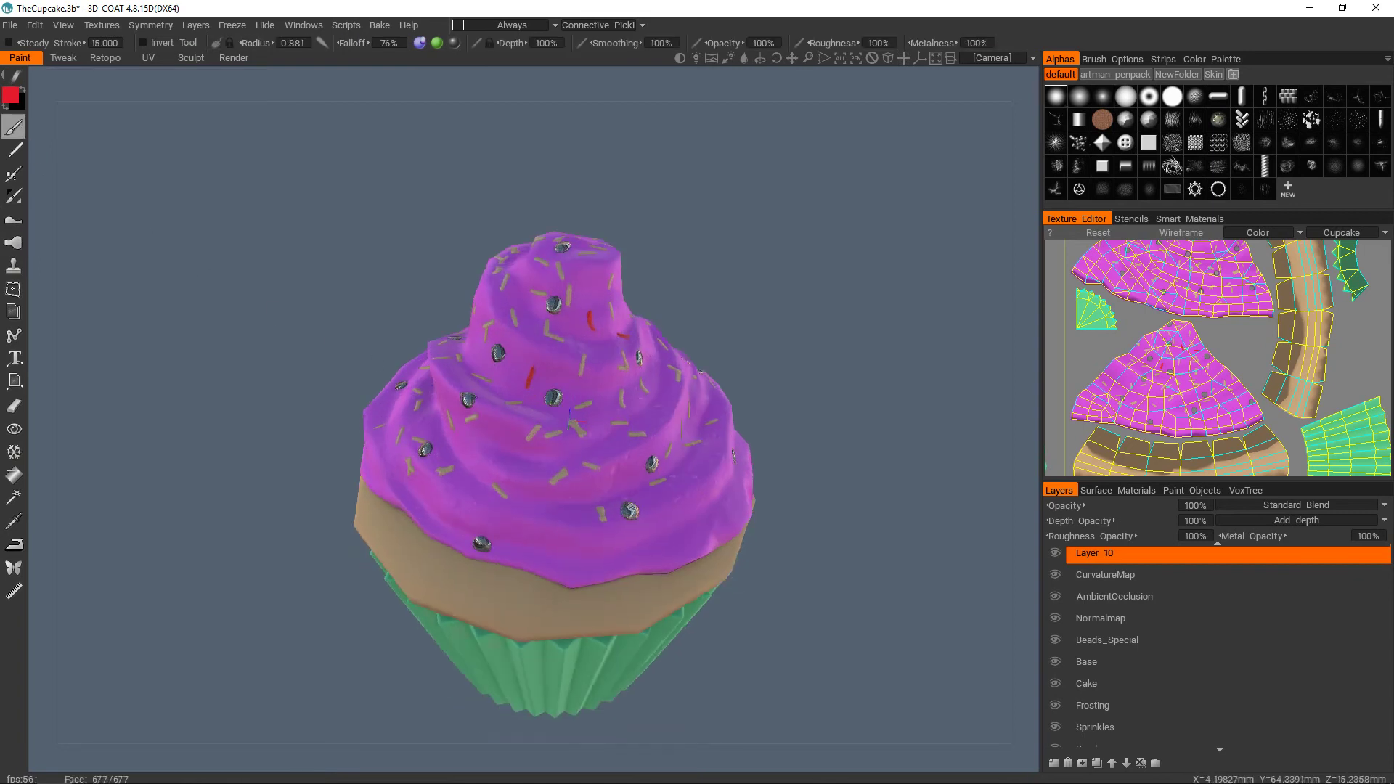
scroll(585, 476, "down", 3)
left_click_drag(585, 476, 578, 403, "alt")
scroll(555, 425, "up", 2)
scroll(567, 472, "up", 3)
scroll(570, 472, "down", 4)
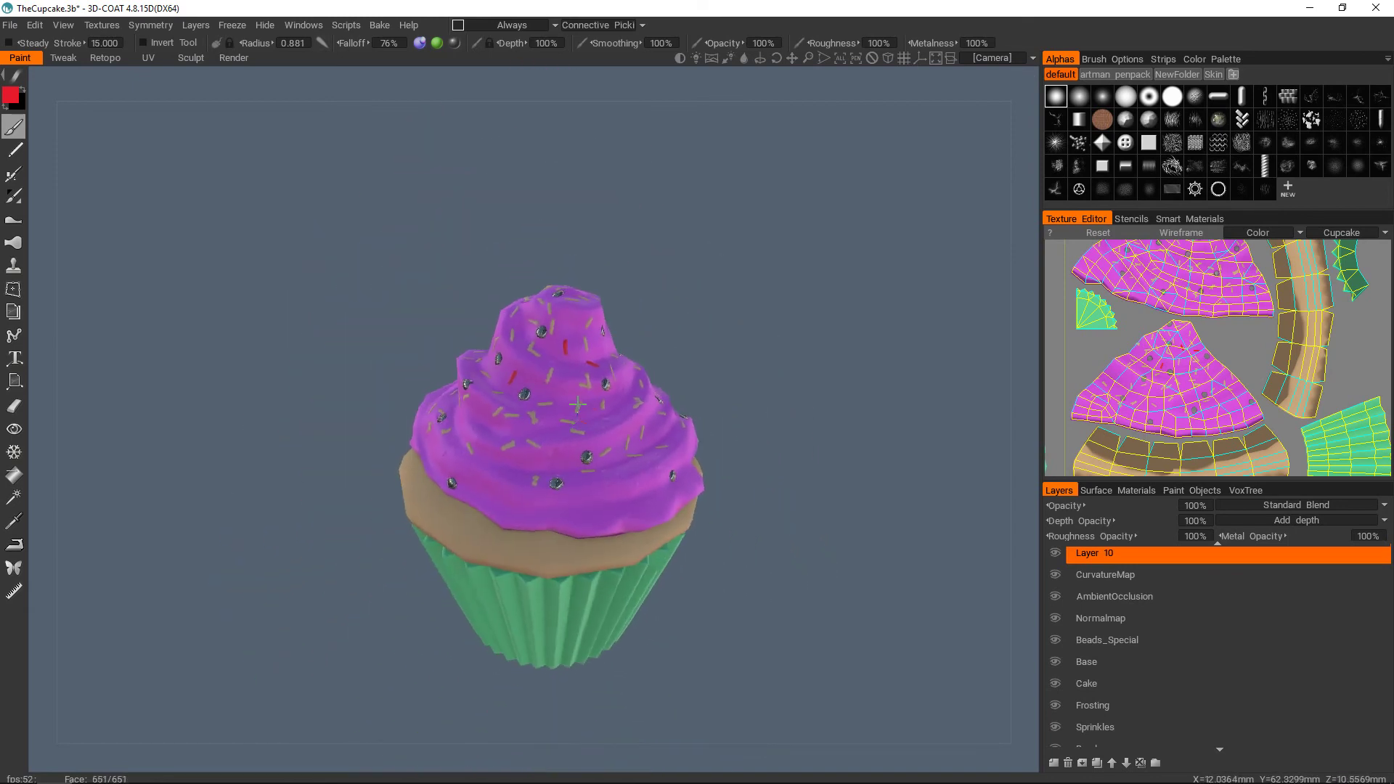
scroll(578, 403, "up", 2)
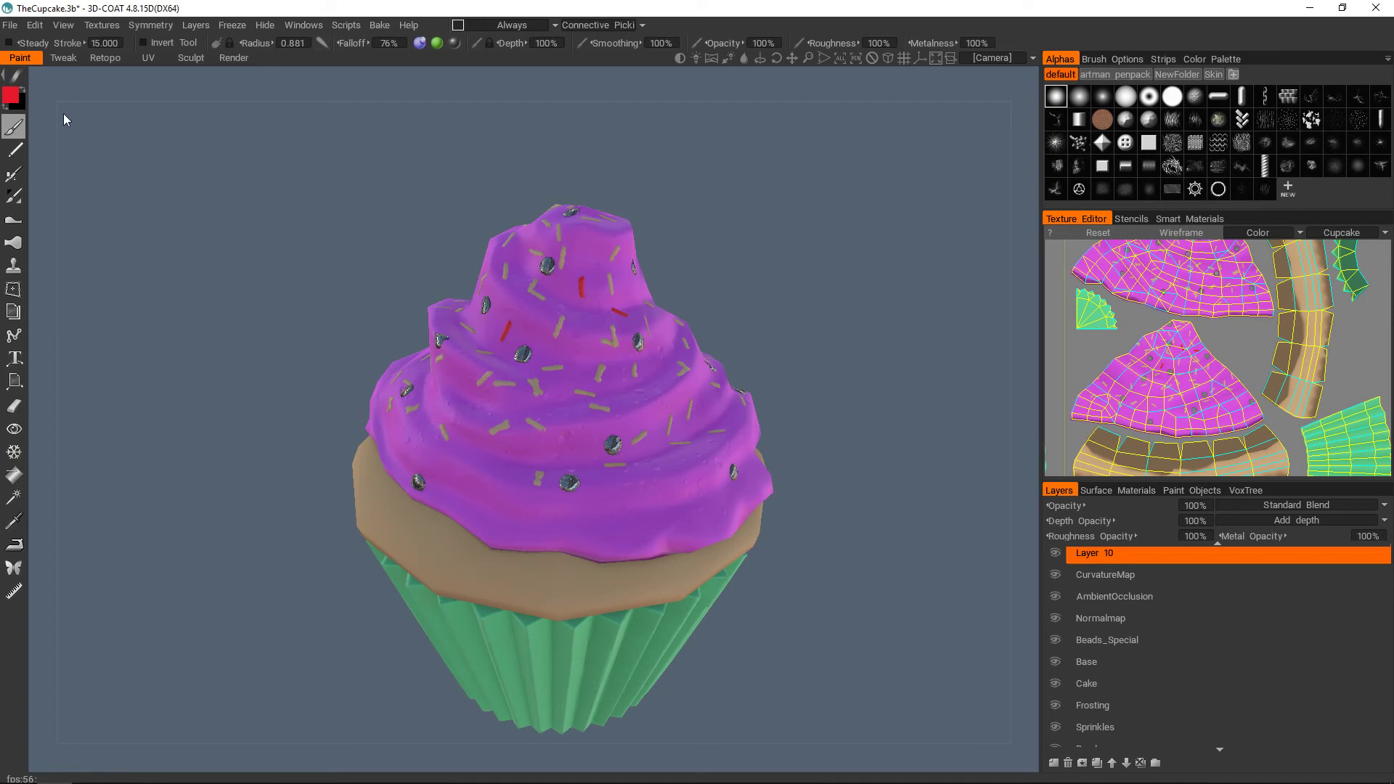
scroll(1092, 563, "down", 1)
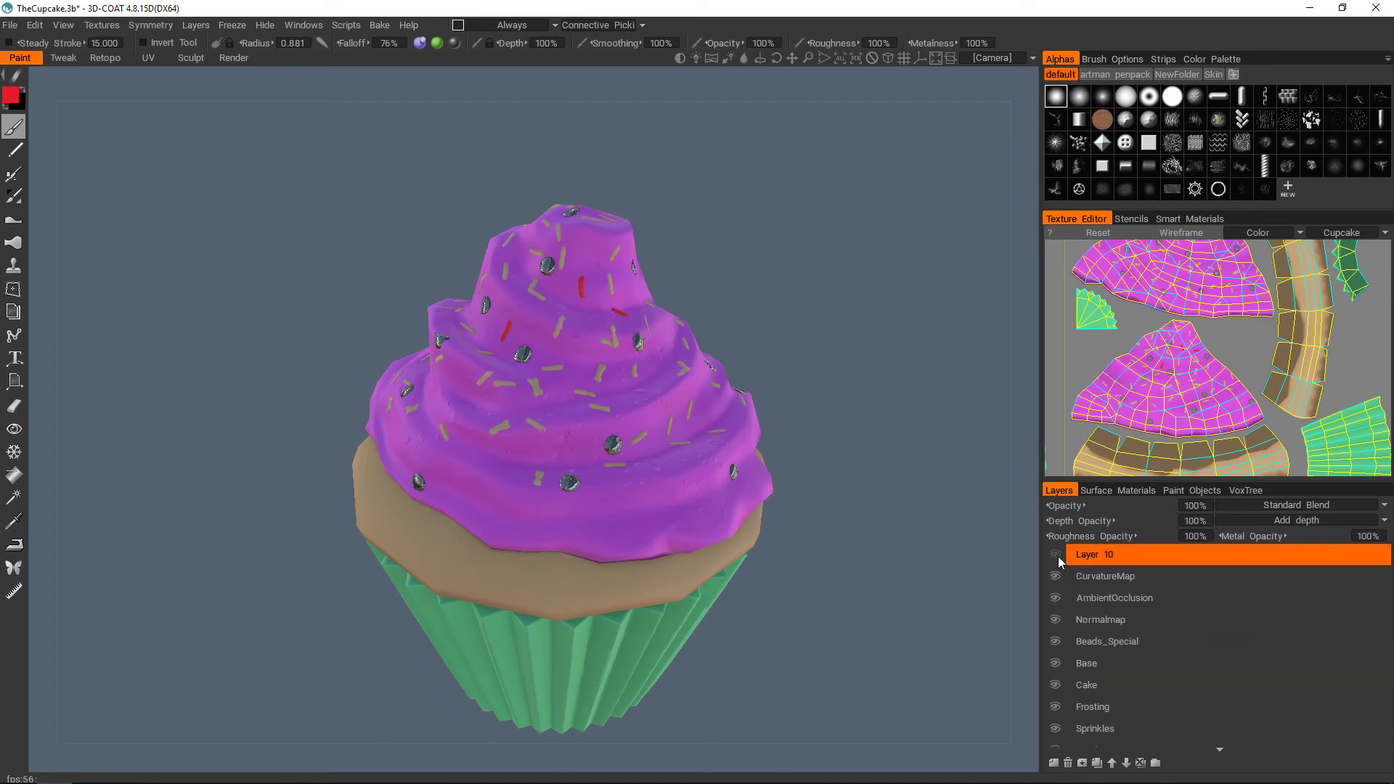
left_click(1063, 558)
left_click(1067, 763)
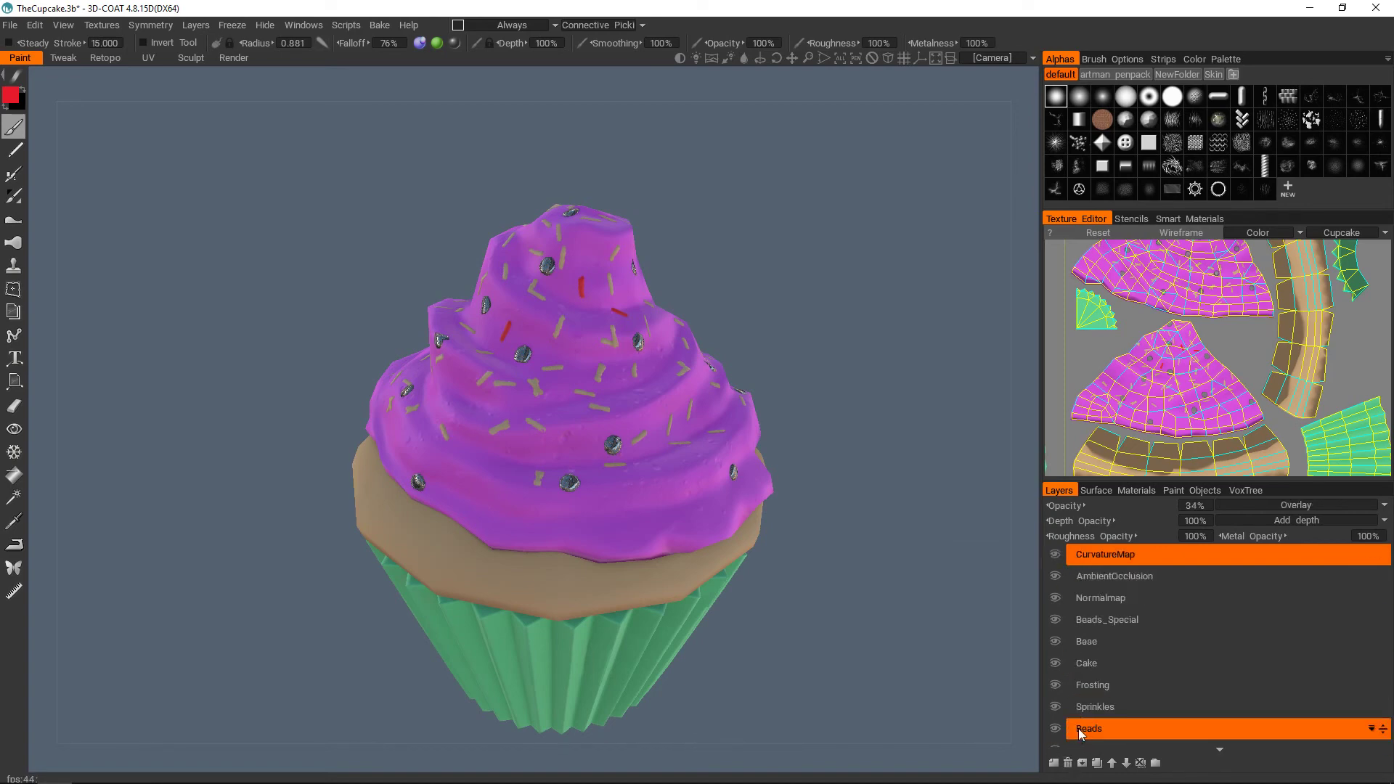
- Add a new layer directly above the Base layer and name it Overlay
left_click(1110, 685)
scroll(672, 450, "up", 5)
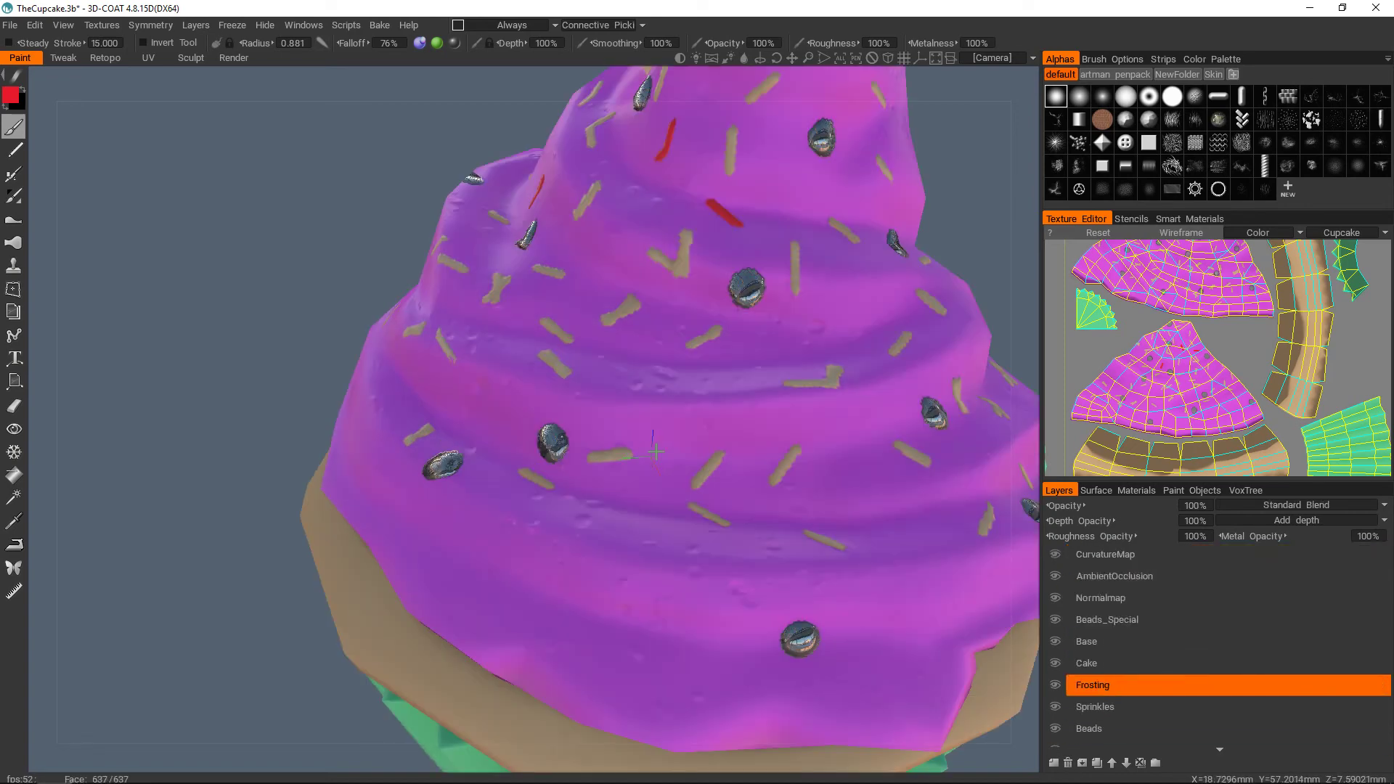
scroll(672, 450, "down", 8)
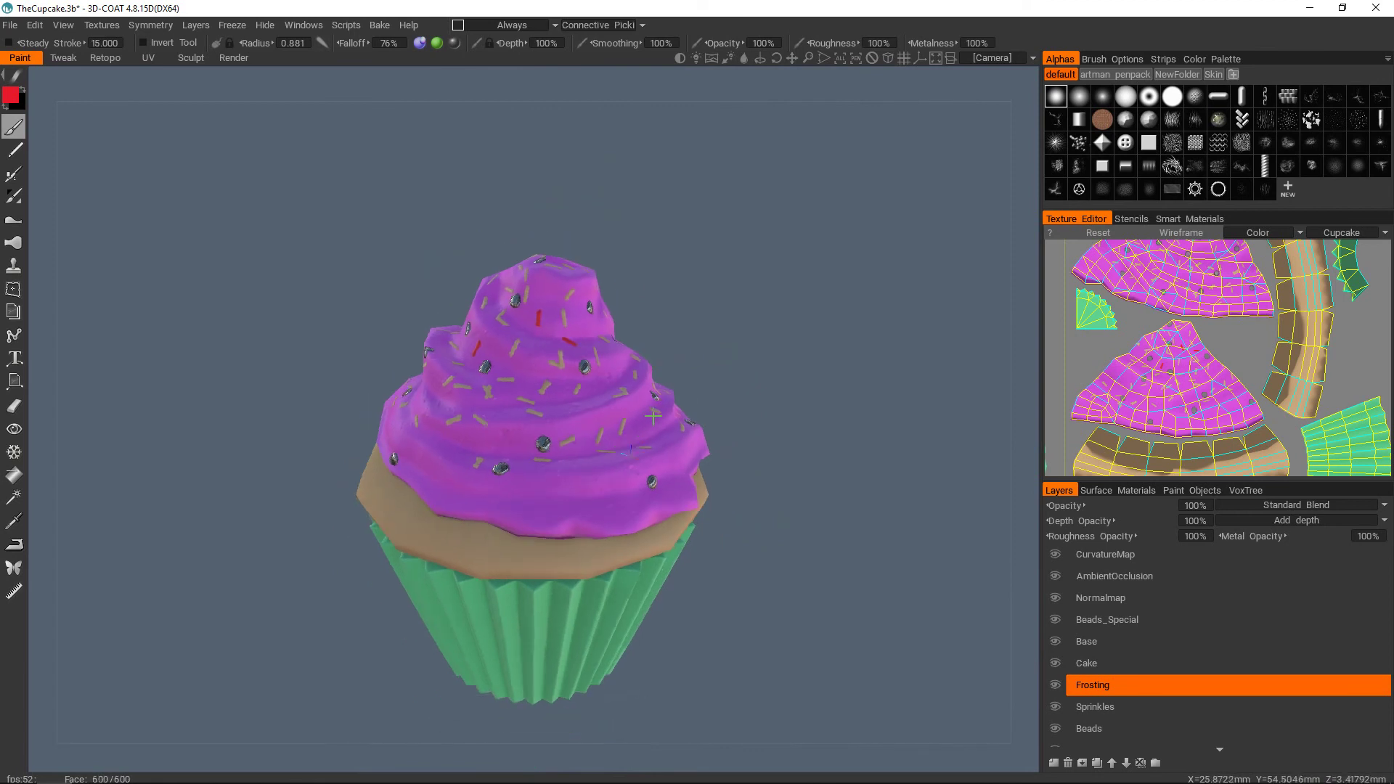
middle_click_drag(627, 422, 626, 436)
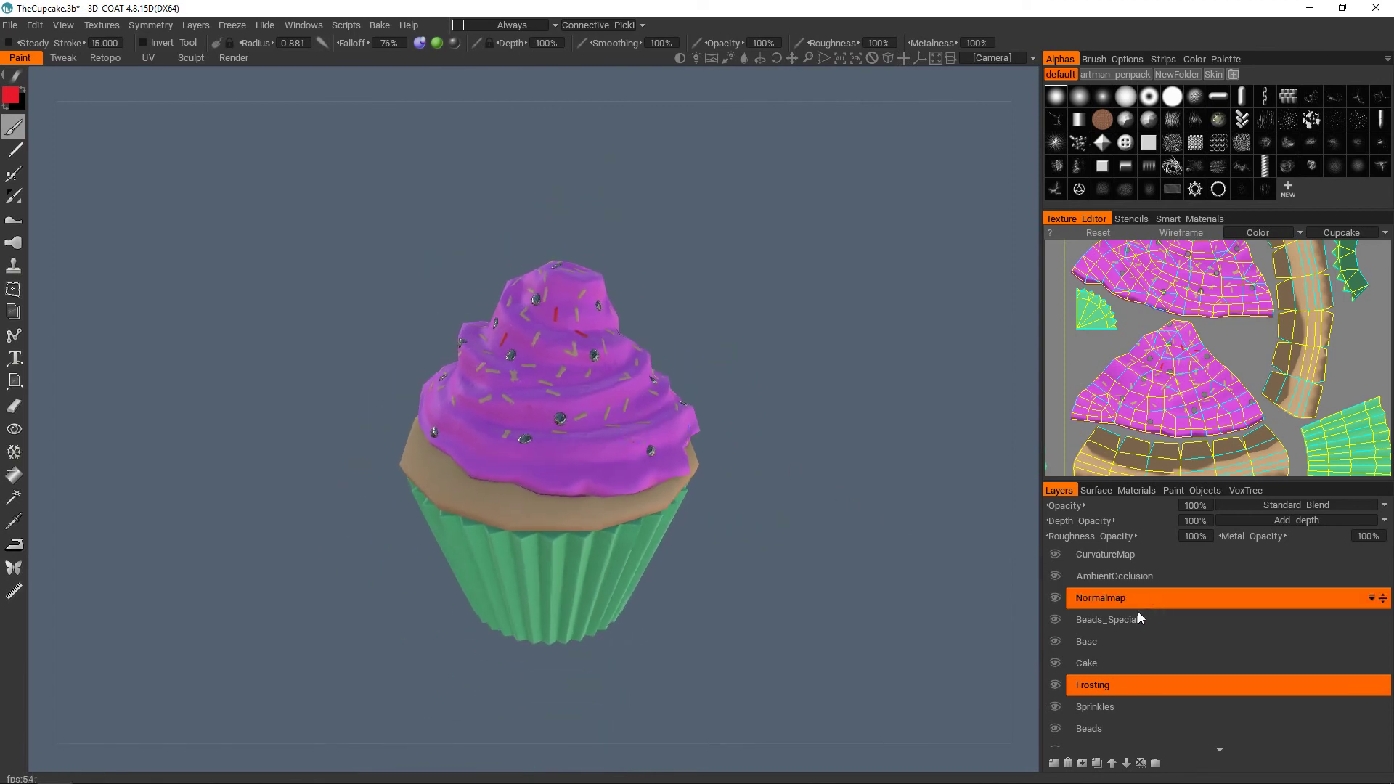
left_click(1106, 644)
left_click(1053, 764)
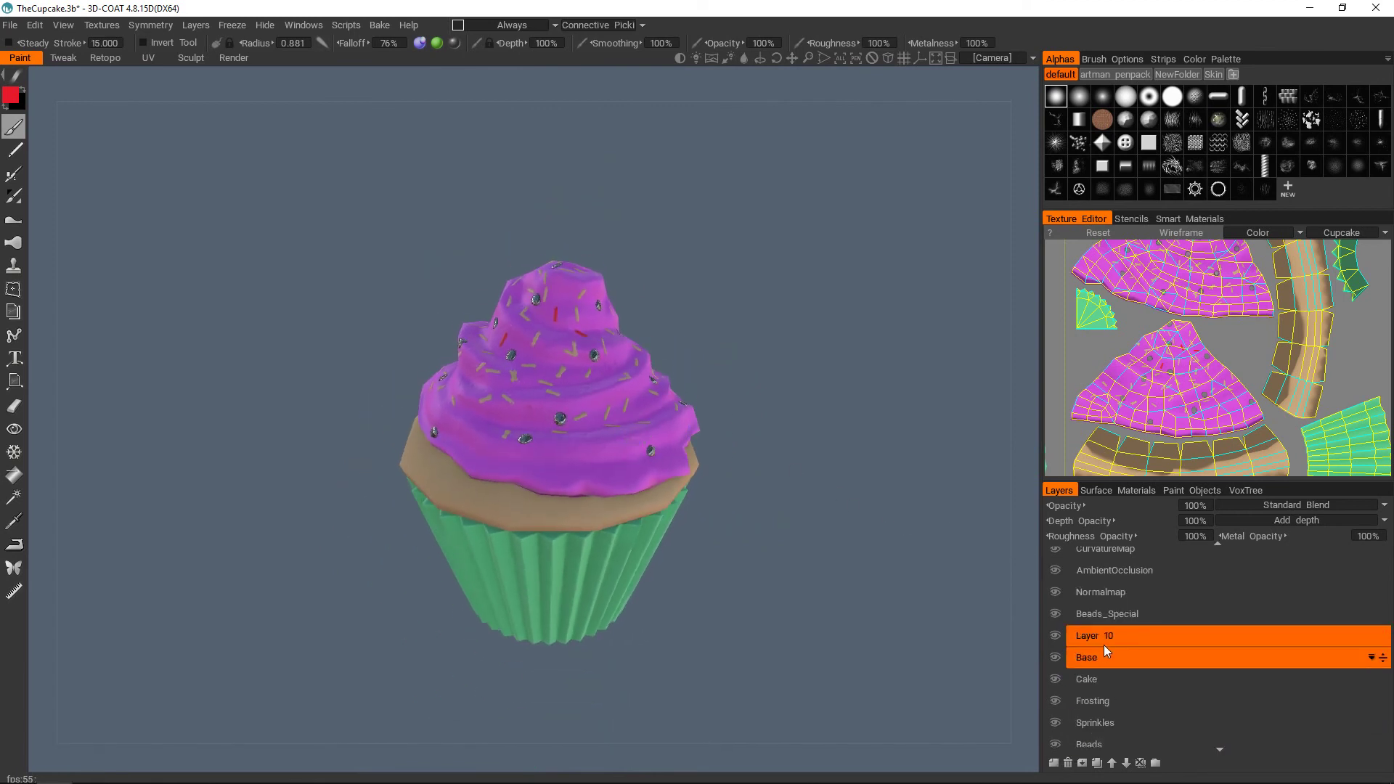
double_click(1108, 639)
type("Overl")
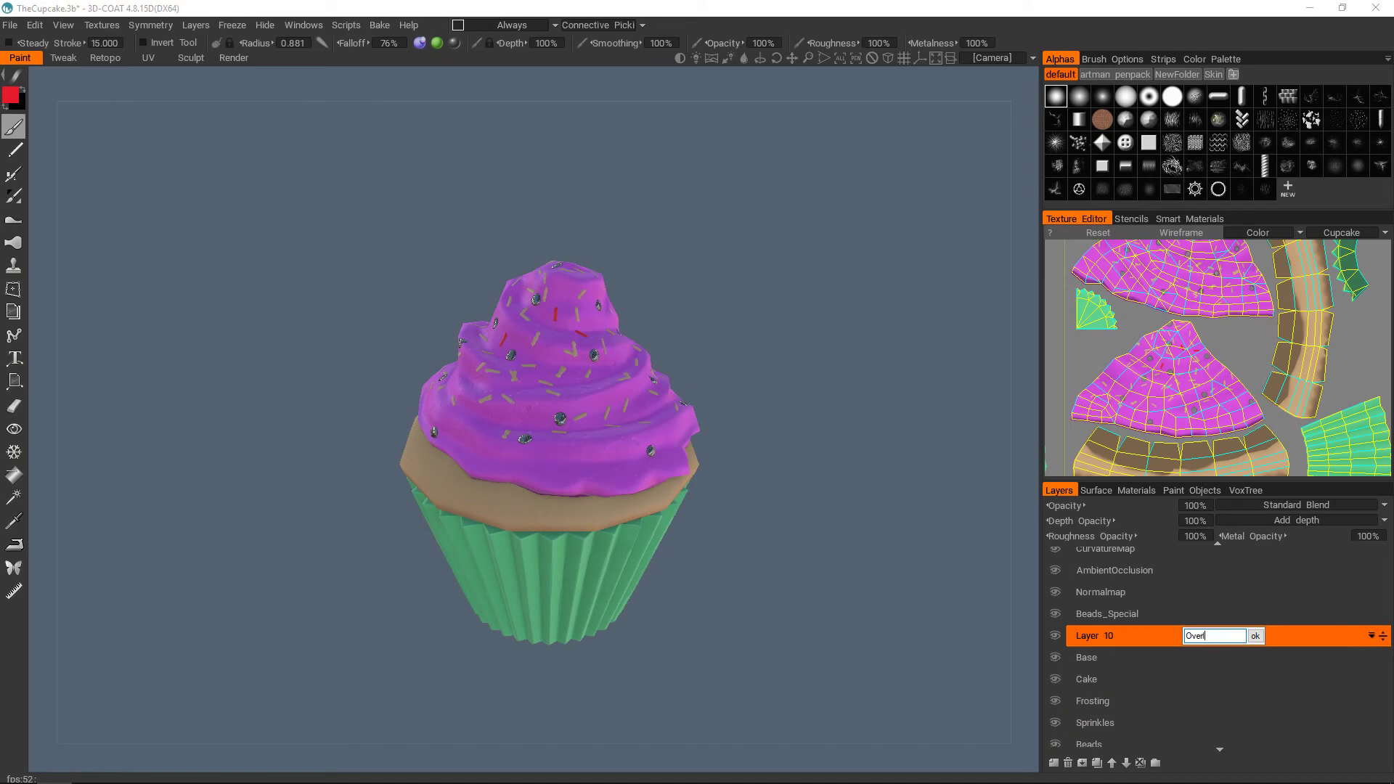
type("ay")
key("Return")
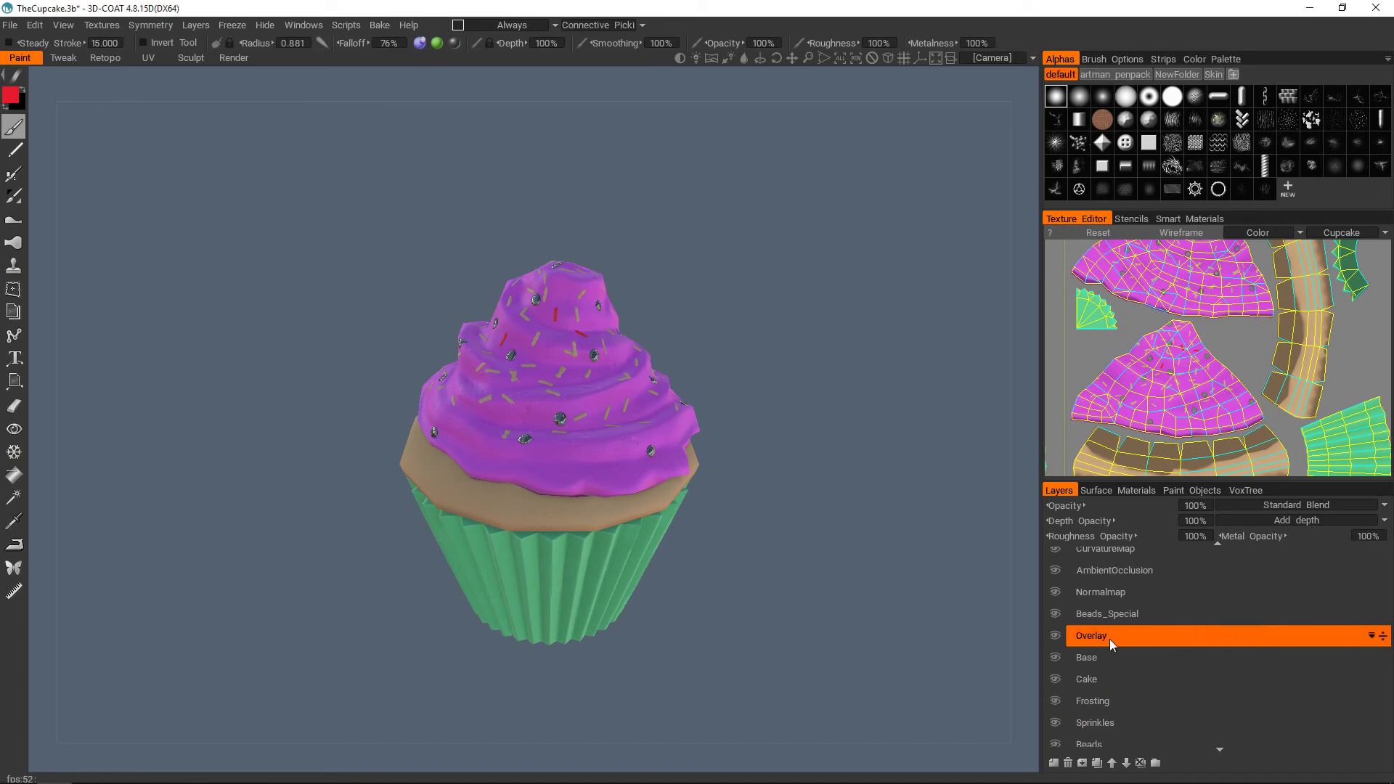
- Set the new layer's blend mode to Overlay and choose pure white as the paint color
left_click(1242, 506)
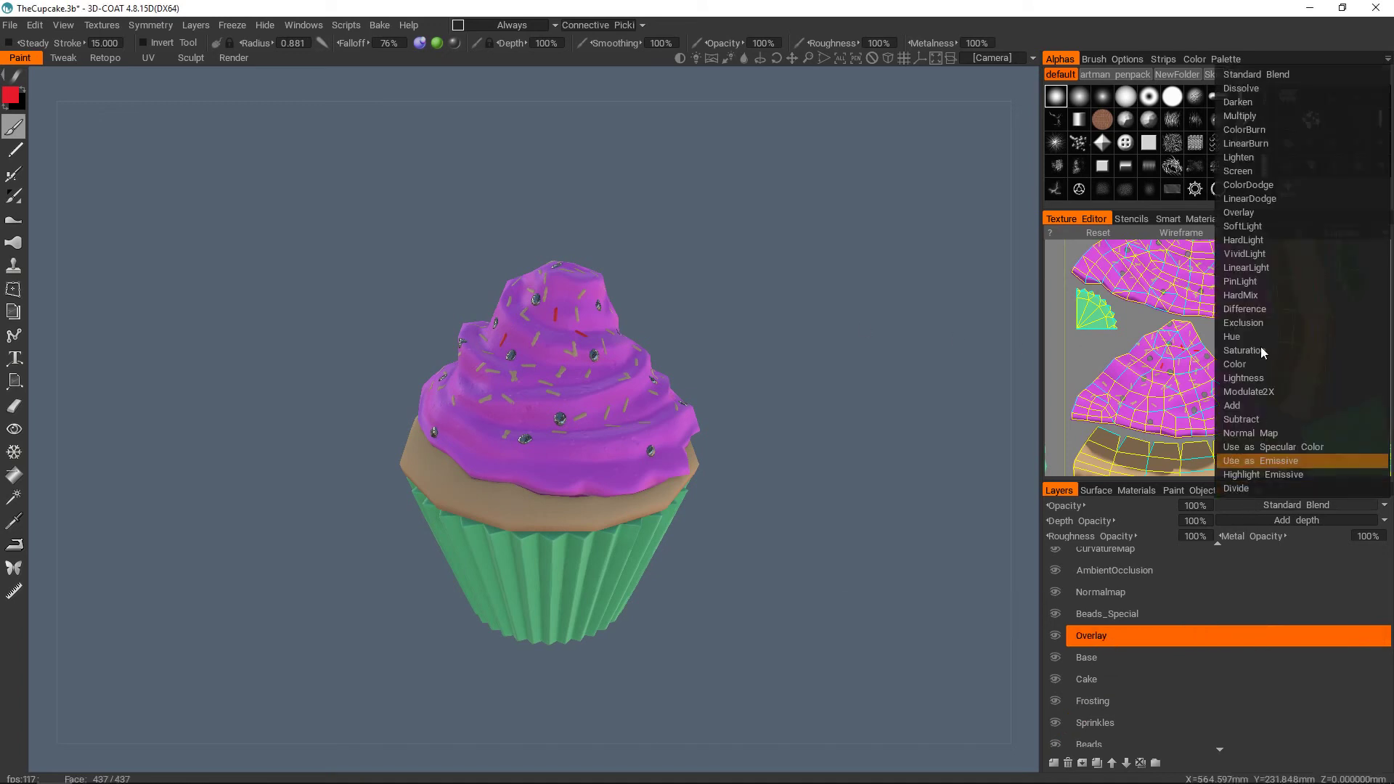
left_click(1256, 212)
left_click(11, 95)
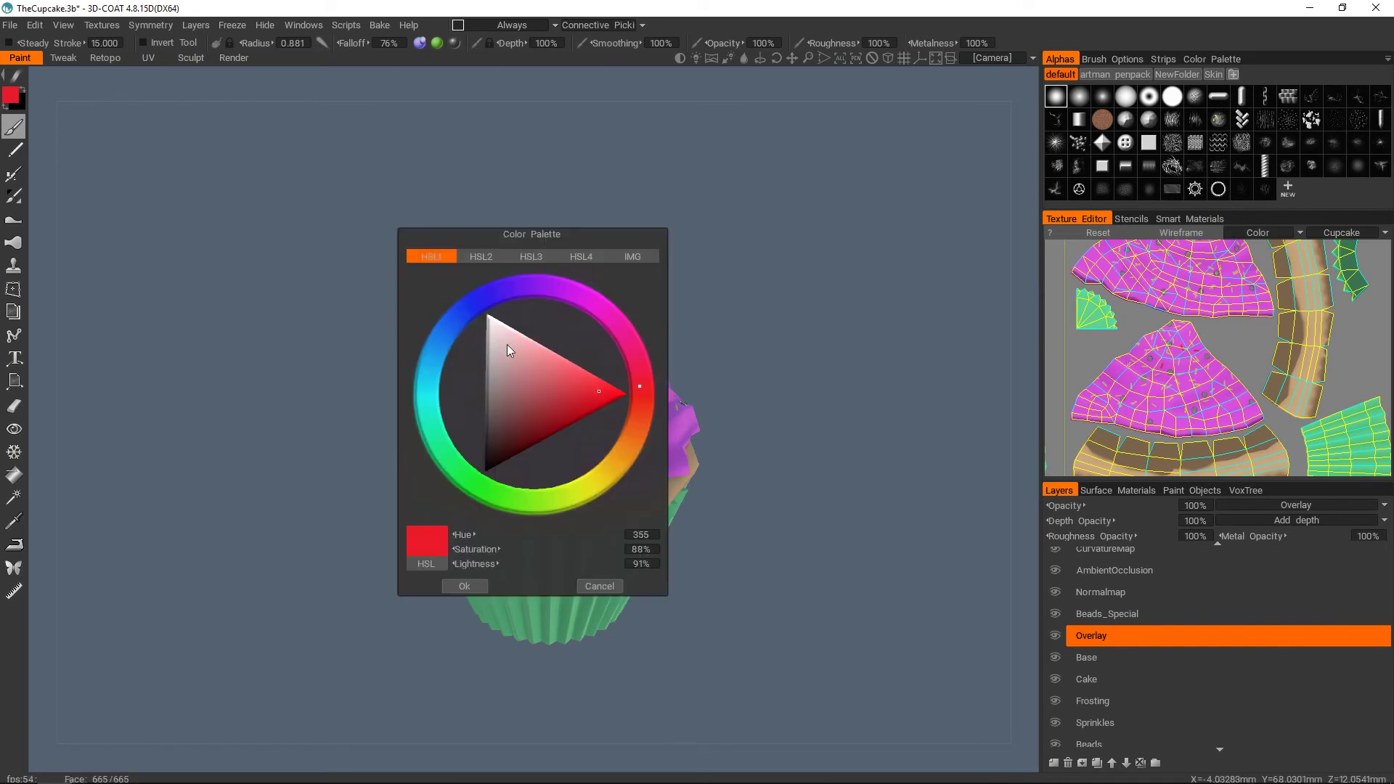
left_click(483, 311)
left_click(461, 582)
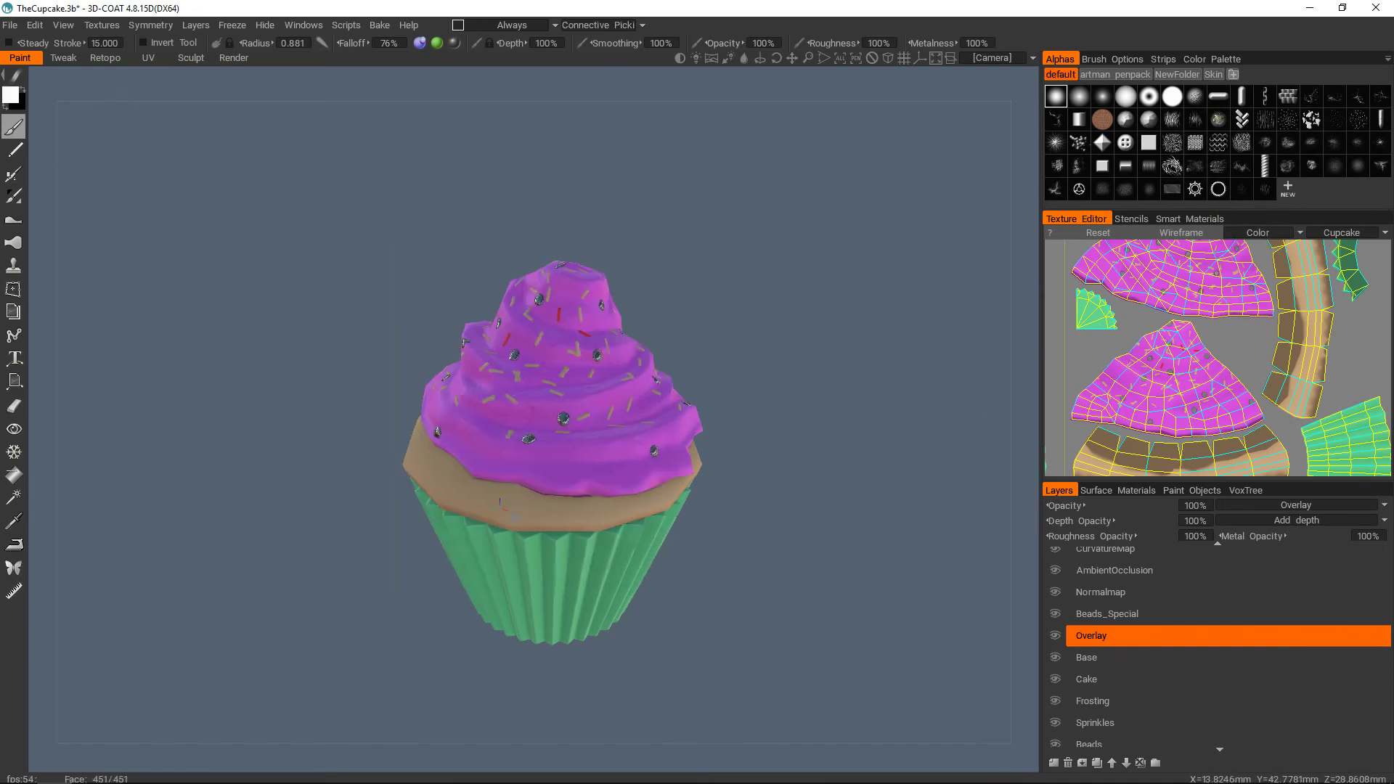
- Swap between the white and black paint colors, leaving black as the active color
middle_click_drag(459, 583, 474, 595)
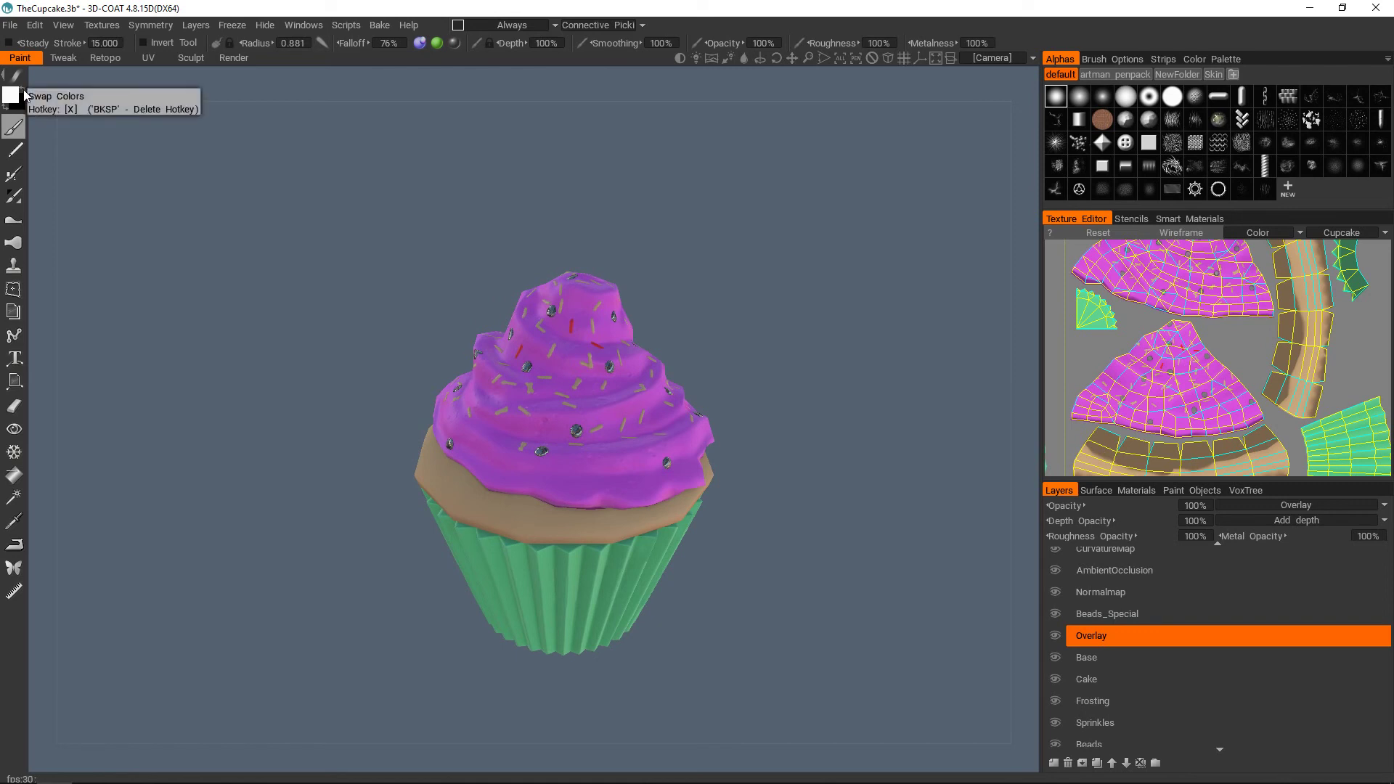
key("x")
key("x")
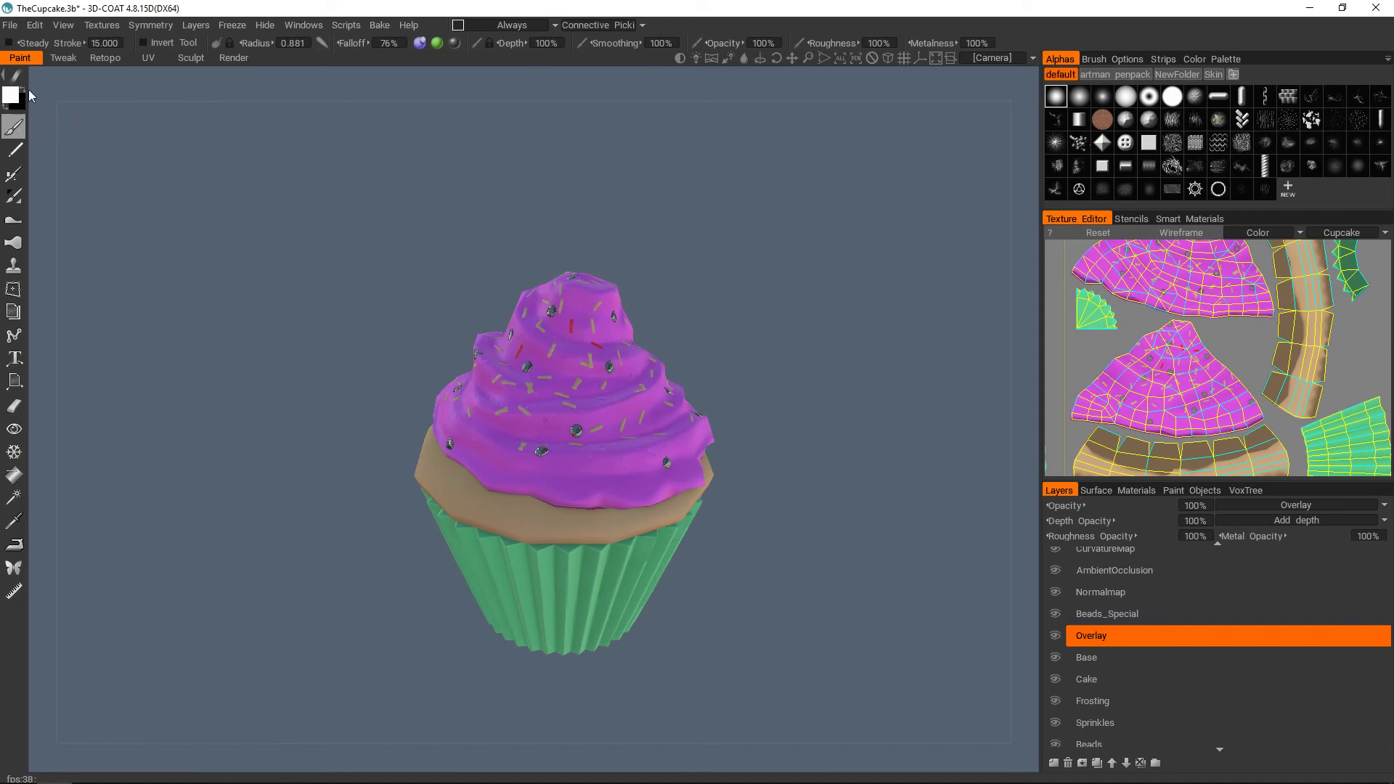
mouse_move(24, 88)
middle_click_drag(154, 205, 161, 224)
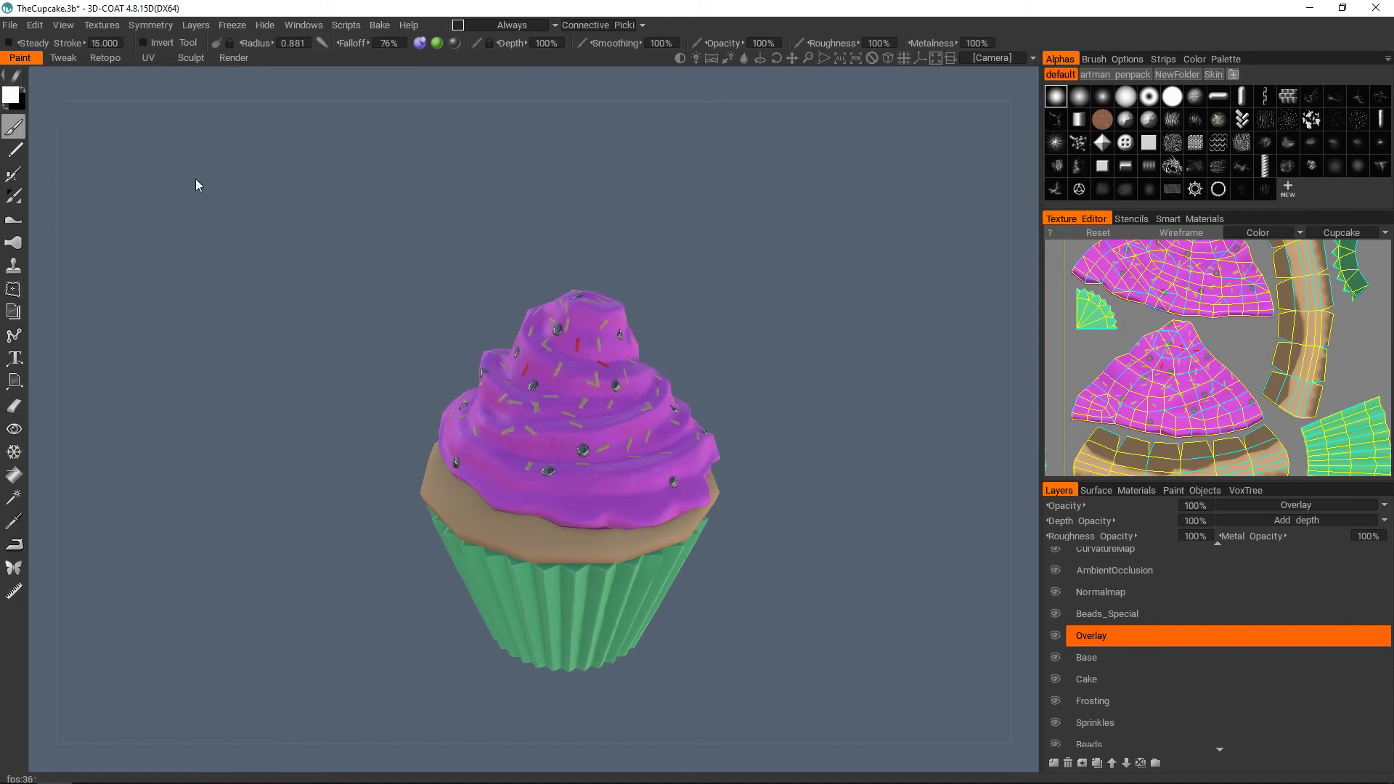
middle_click_drag(499, 352, 479, 353)
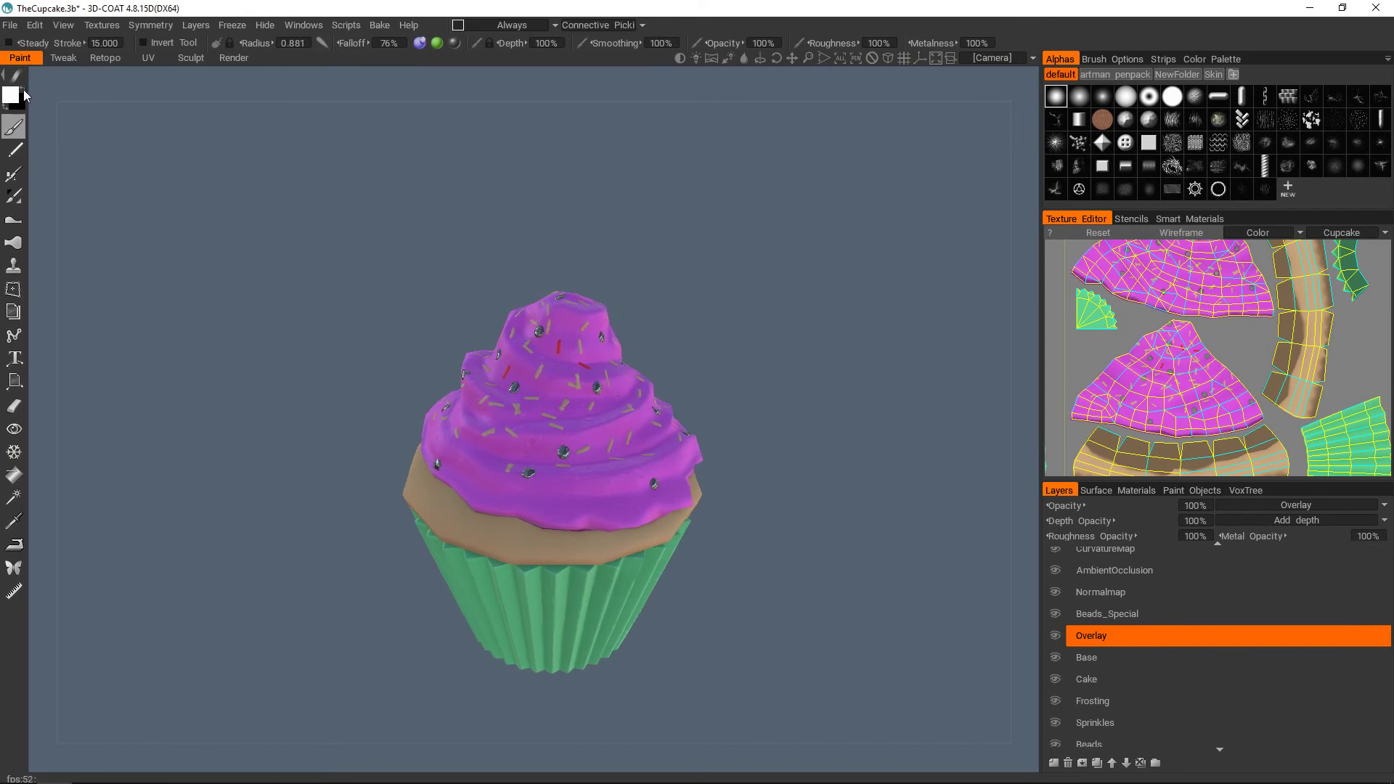
mouse_move(24, 93)
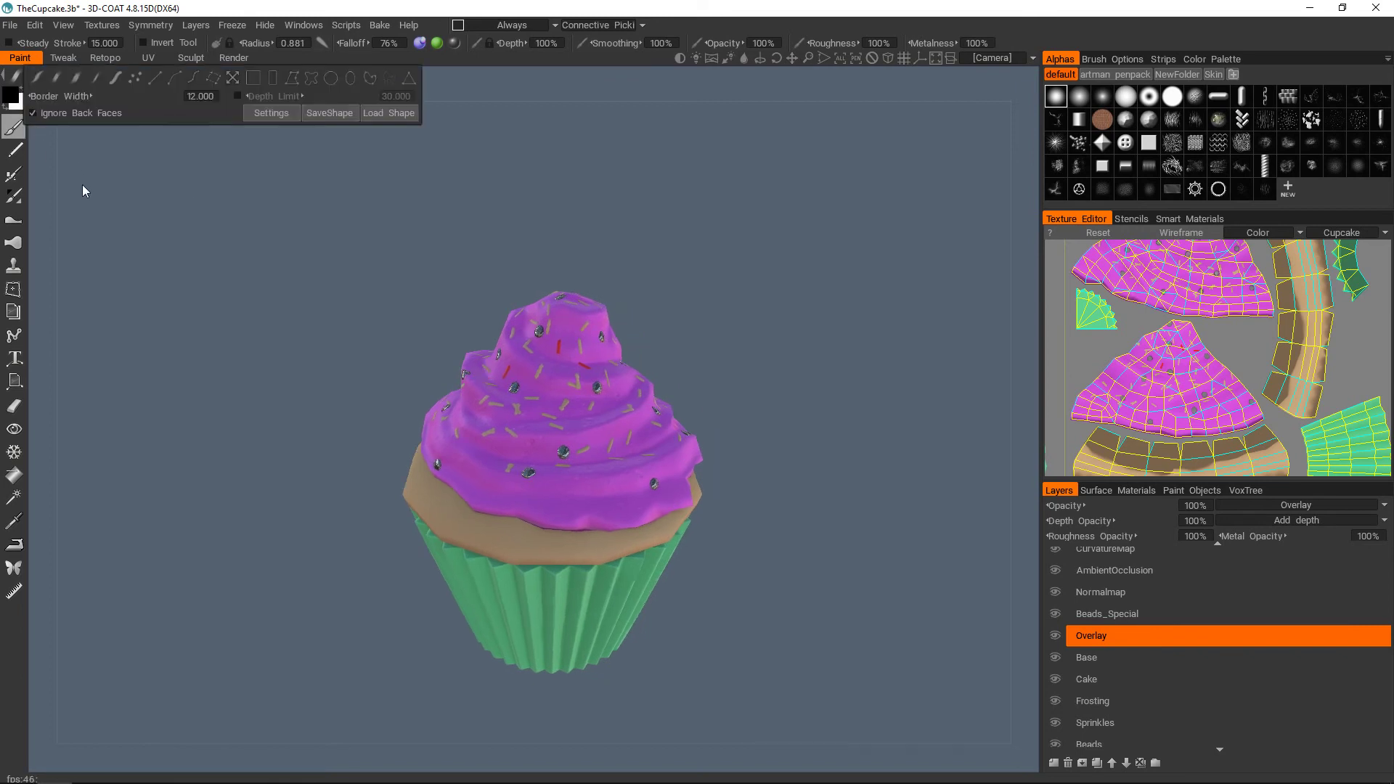
middle_click_drag(82, 190, 98, 202)
mouse_move(24, 93)
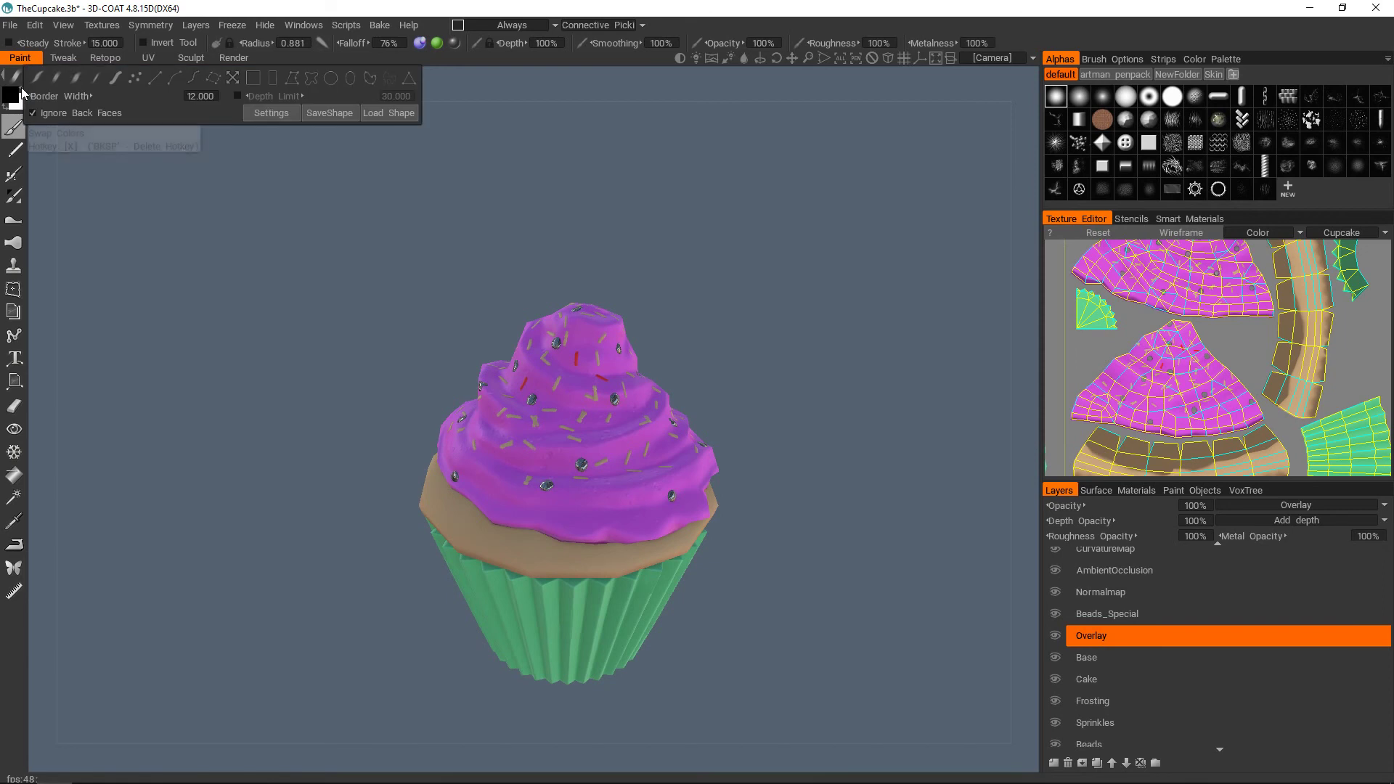
middle_click_drag(75, 135, 85, 136)
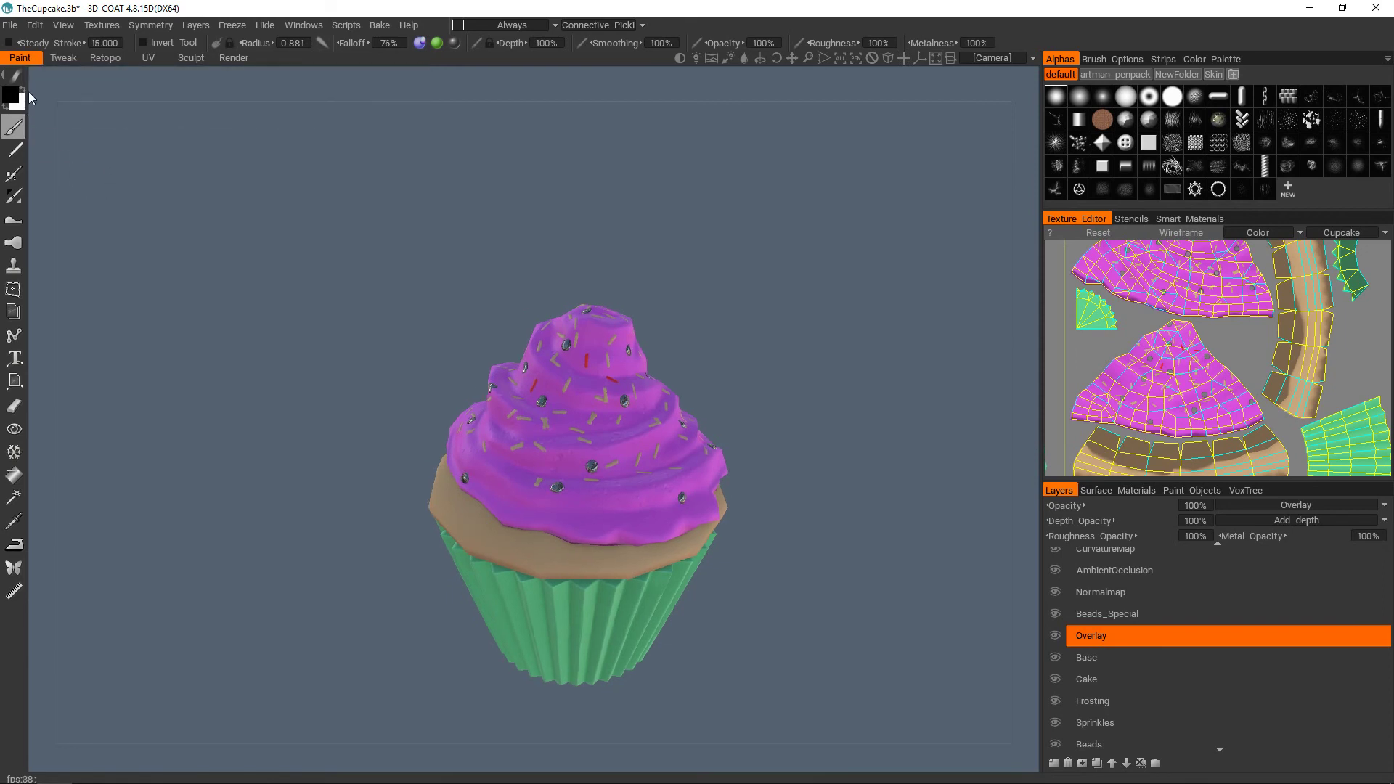
mouse_move(32, 106)
middle_click_drag(187, 209, 159, 198)
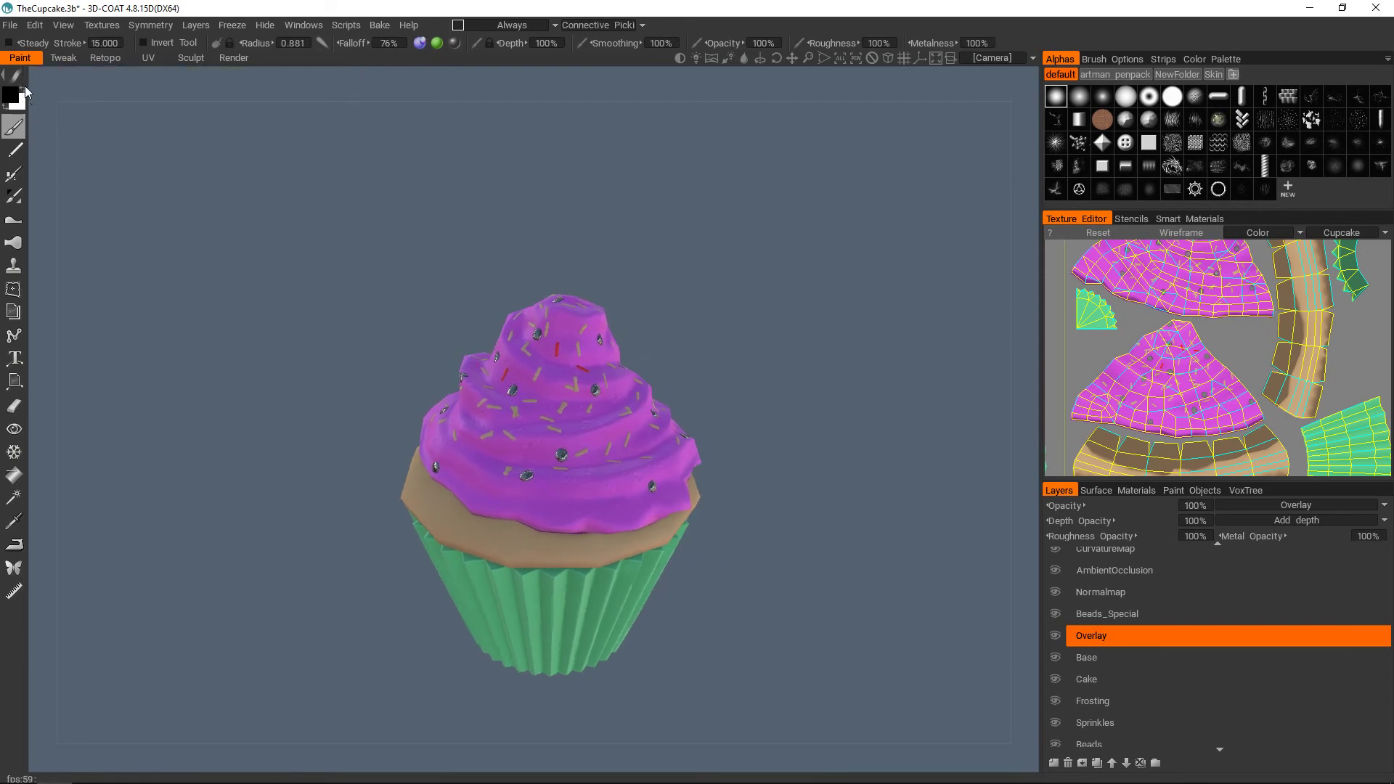
middle_click_drag(54, 146, 57, 149)
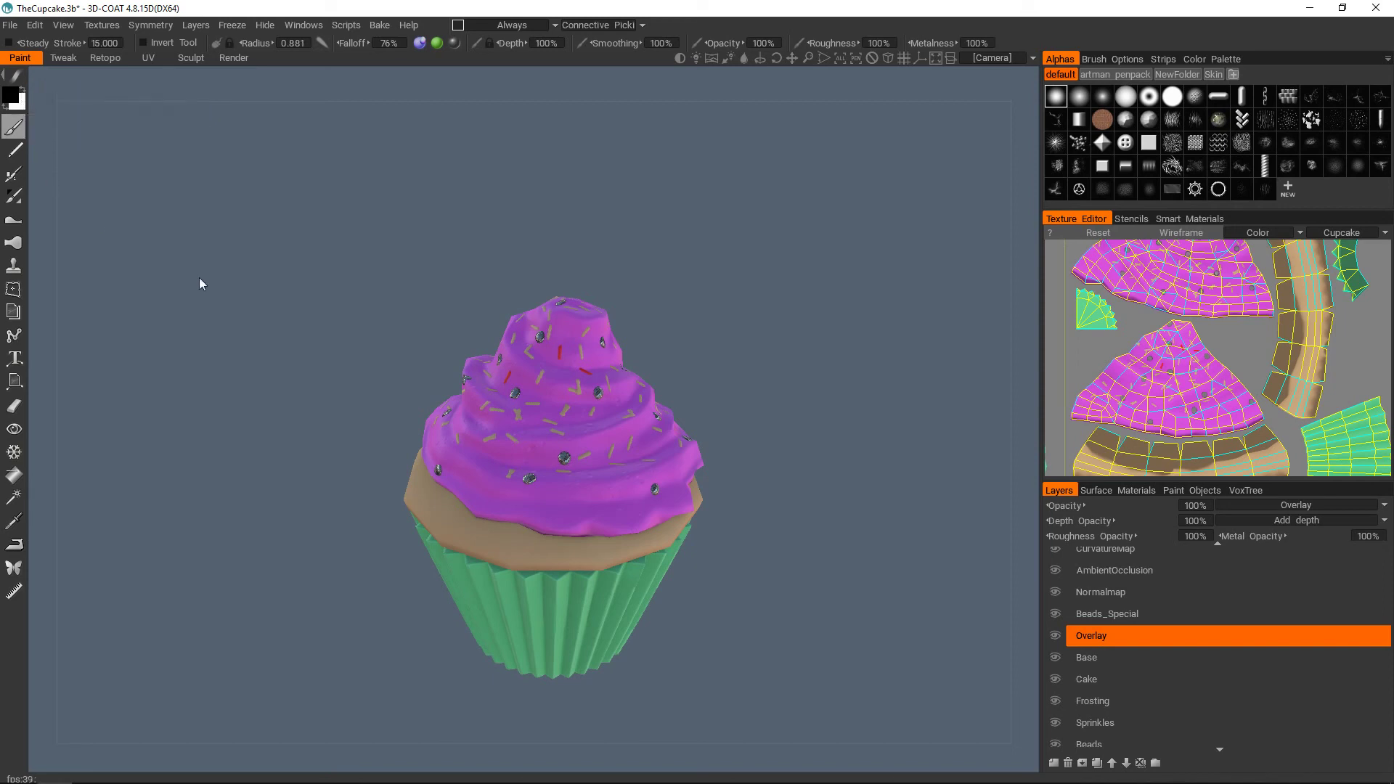
- Enlarge the brush radius to 4.968 and undo a trial black stroke across the lower frosting
scroll(554, 464, "down", 2)
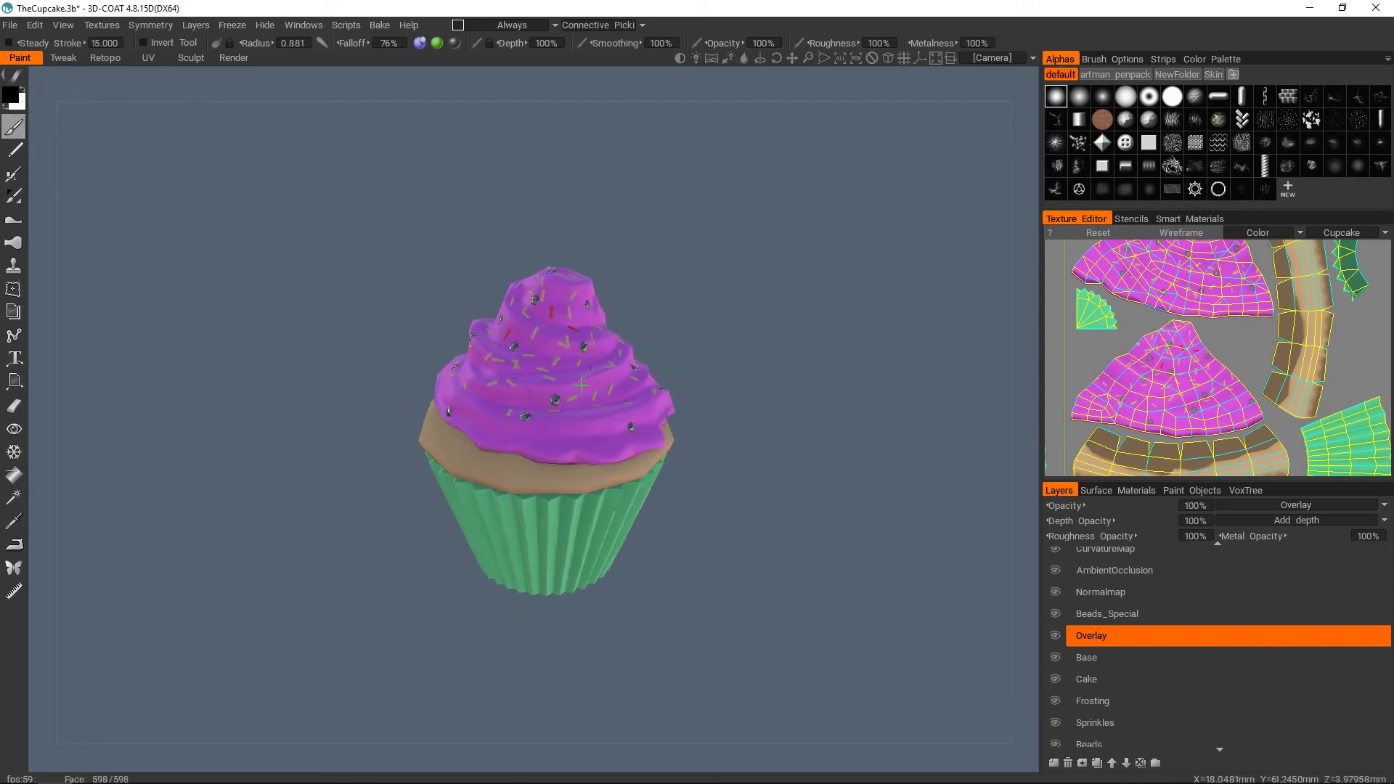
scroll(567, 465, "up", 4)
left_click_drag(670, 377, 671, 408, "alt")
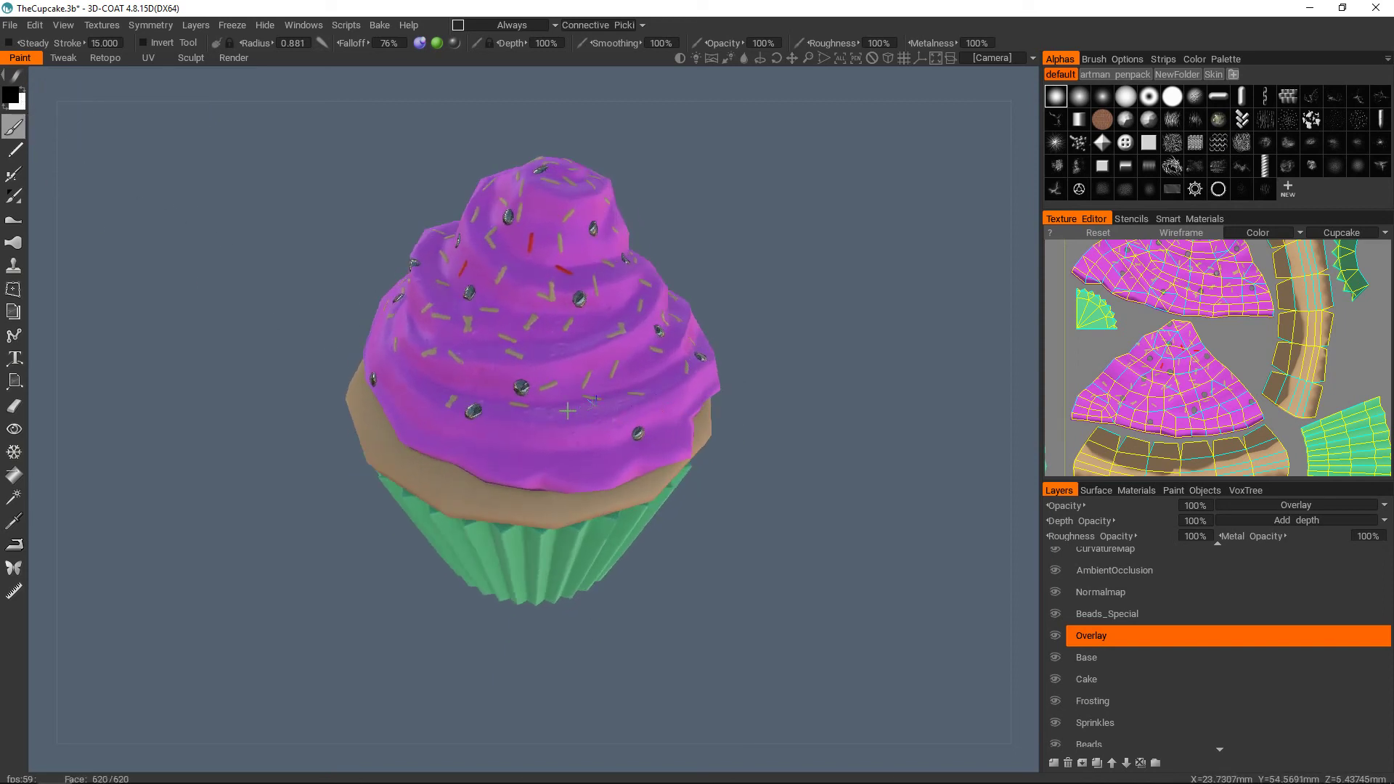
right_click_drag(528, 429, 561, 430)
left_click_drag(498, 429, 638, 407)
key("ctrl+z")
- Limit the brush to color only and paint a white highlight along the lower front frosting on the Overlay layer
left_click(421, 45)
left_click(455, 46)
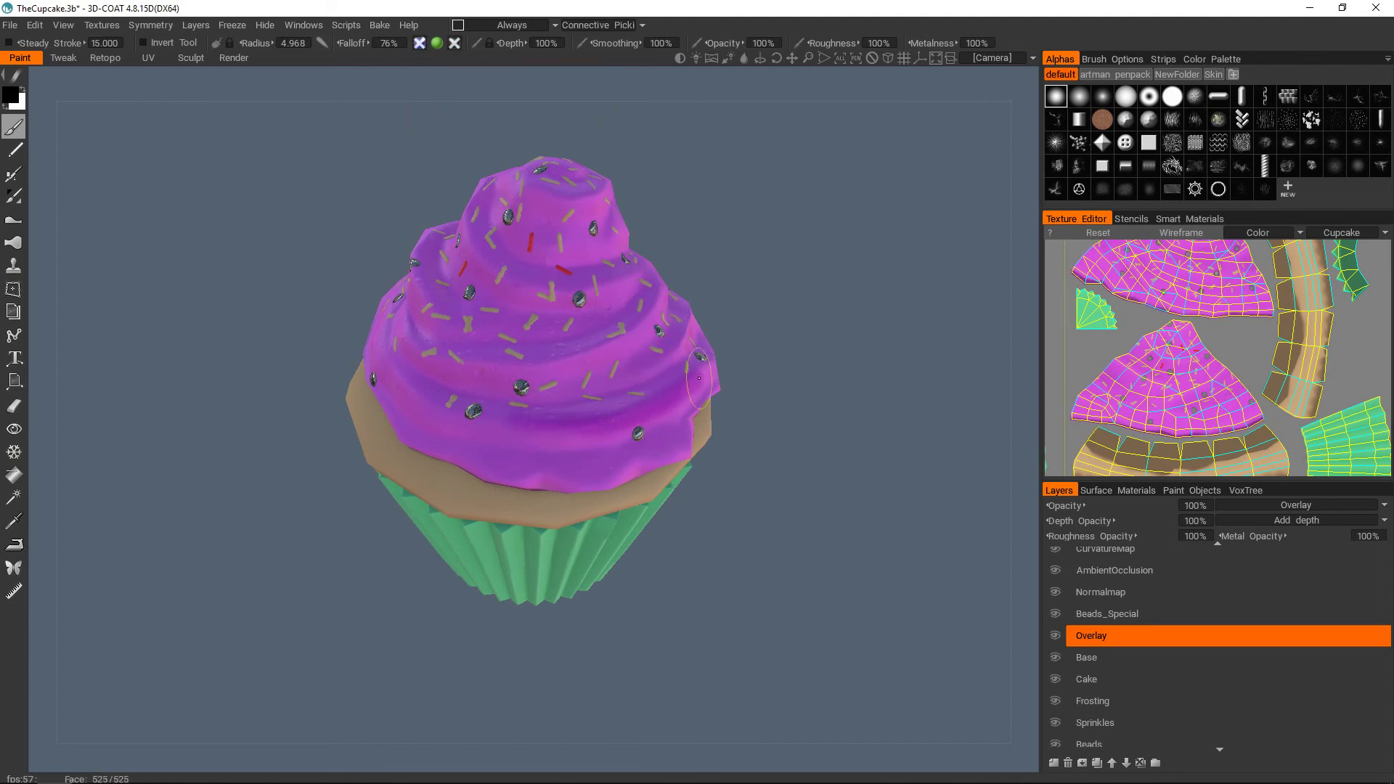
middle_click_drag(652, 384, 576, 412)
key("x")
left_click_drag(434, 445, 636, 406)
left_click_drag(553, 436, 571, 432, "alt")
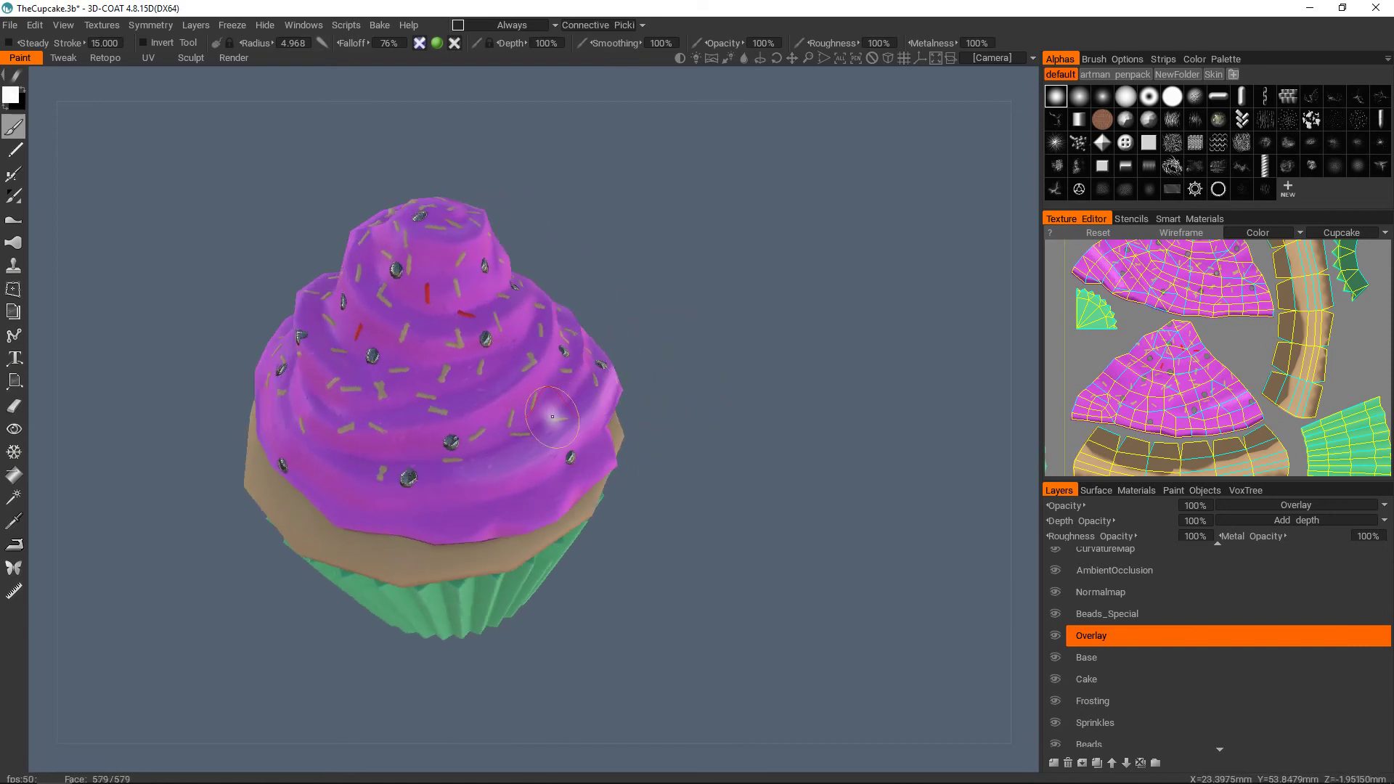
- Paint broad white highlights over the frosting's raised swirls with a brush radius of 10.840
right_click_drag(565, 418, 495, 407, "alt")
mouse_move(552, 367)
left_mouse_down("alt")
mouse_move(535, 494)
mouse_move(448, 415)
mouse_move(523, 417)
mouse_move(355, 411)
left_mouse_up("alt")
scroll(355, 411, "up", 5)
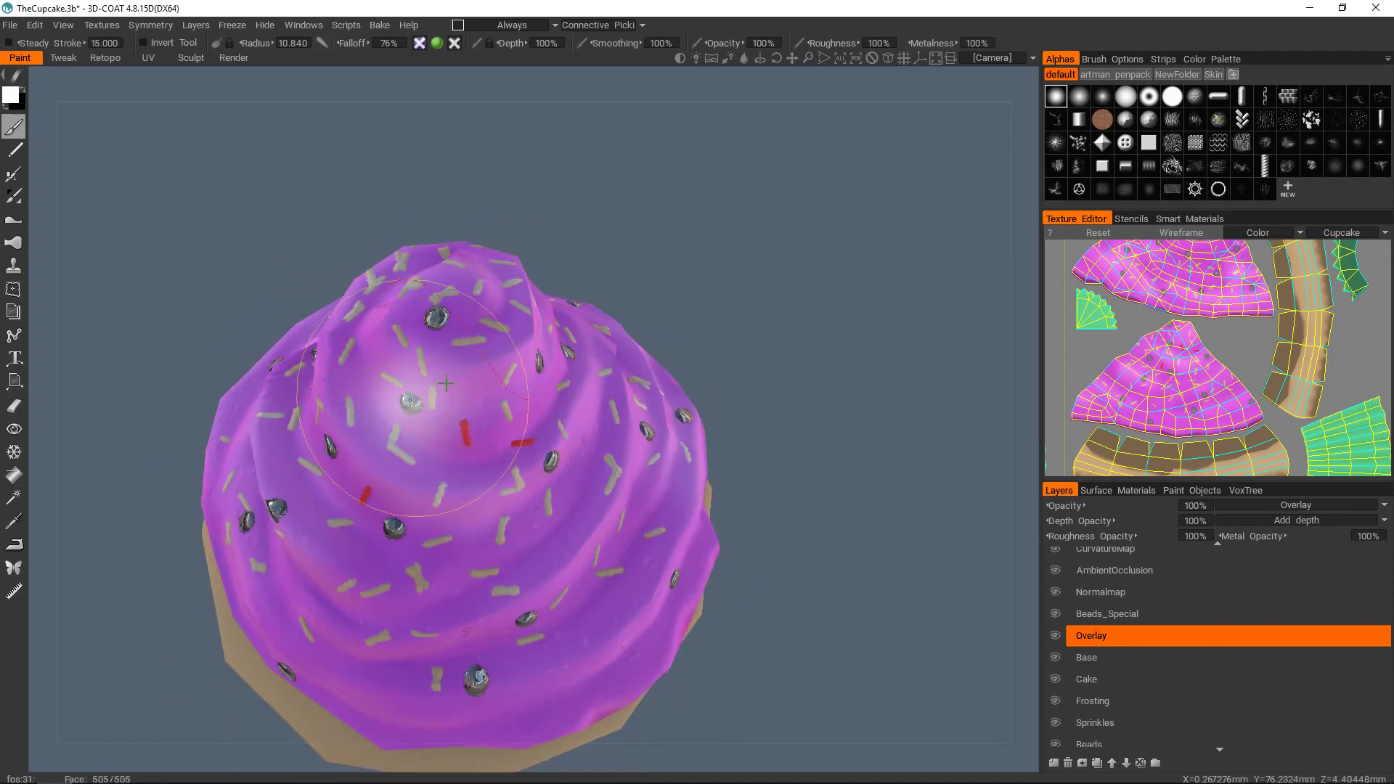
right_click_drag(410, 400, 458, 320, "alt")
left_click_drag(458, 320, 476, 366, "alt")
right_click_drag(530, 356, 509, 552, "alt")
mouse_move(508, 552)
left_mouse_down("alt")
mouse_move(495, 473)
mouse_move(407, 450)
left_mouse_up("alt")
scroll(495, 474, "up", 3)
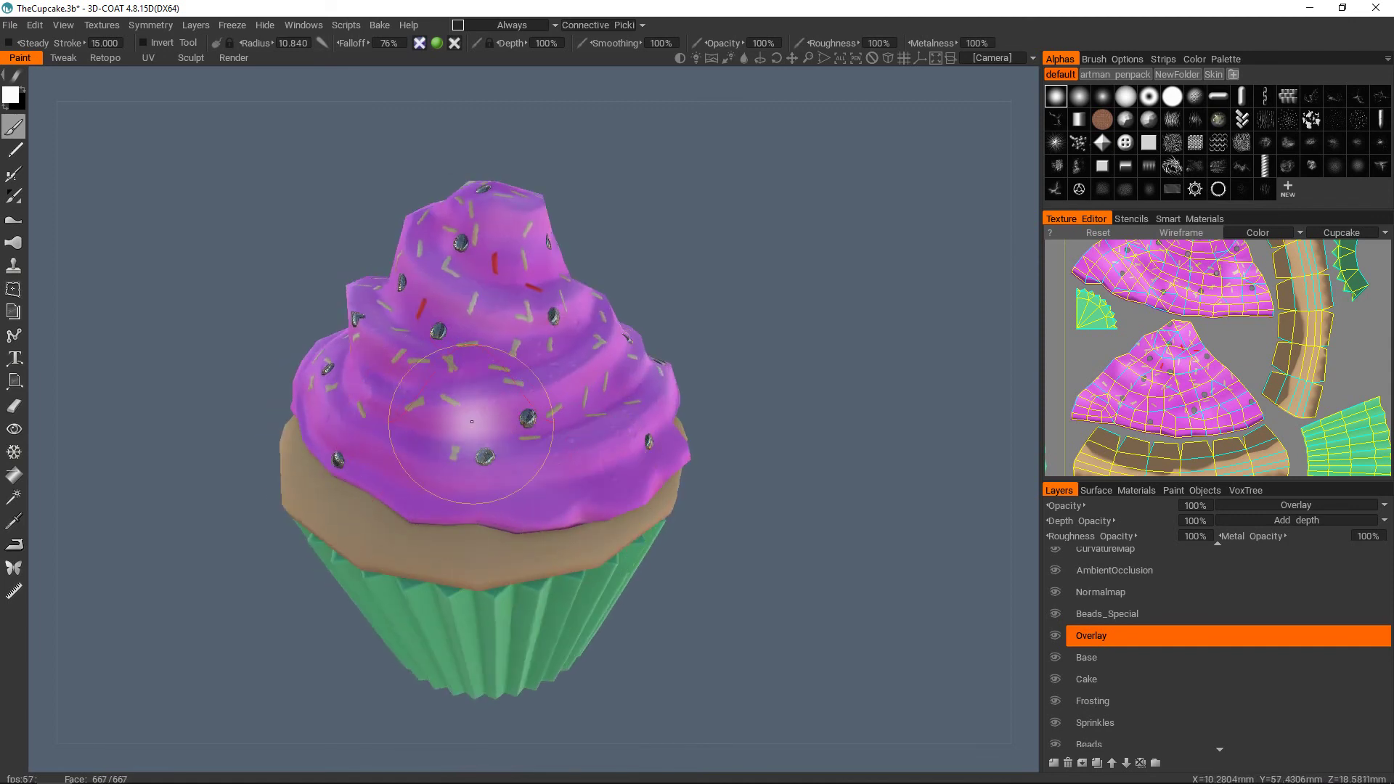
left_click_drag(460, 379, 486, 372, "alt")
- Paint black shading into the frosting's folds and lower band around the cupcake on the Overlay layer
key("x")
left_click_drag(555, 404, 563, 363, "alt")
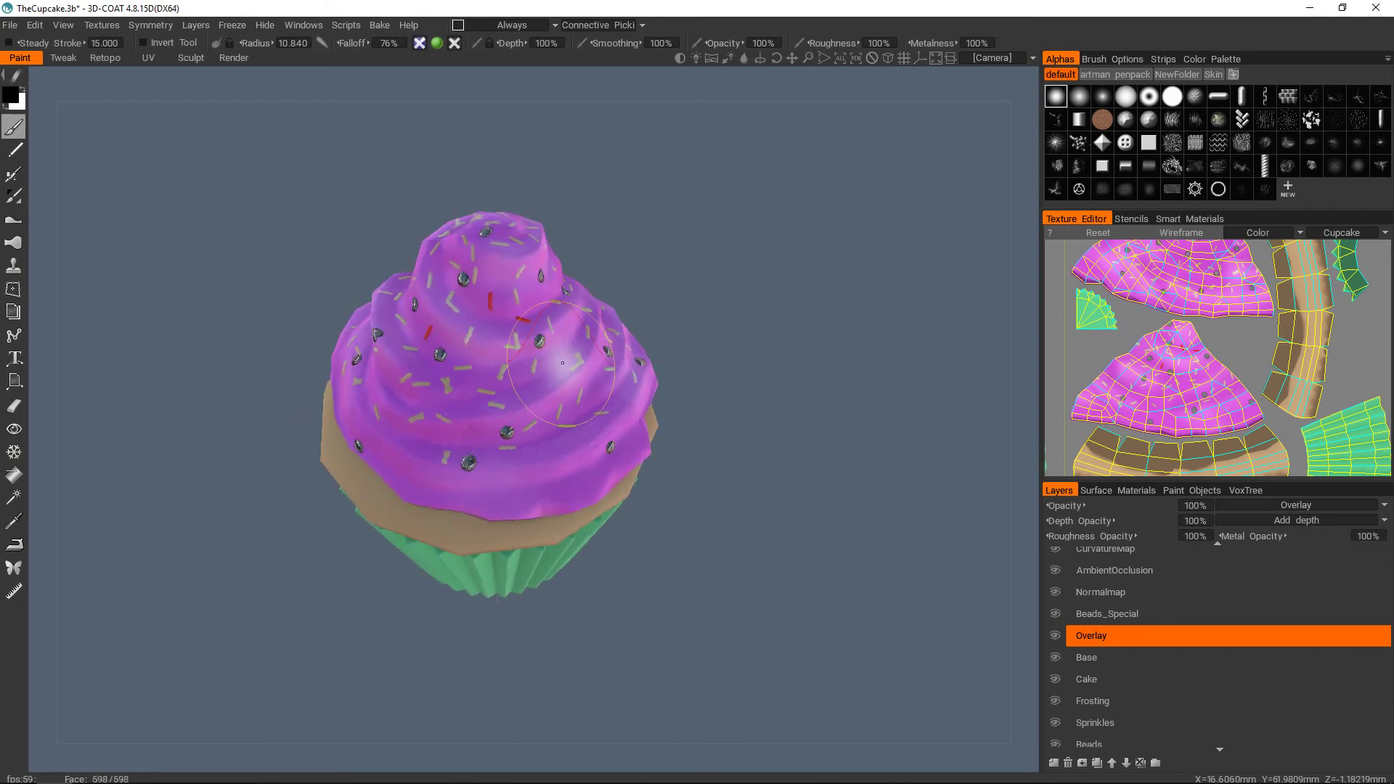
left_click(536, 465)
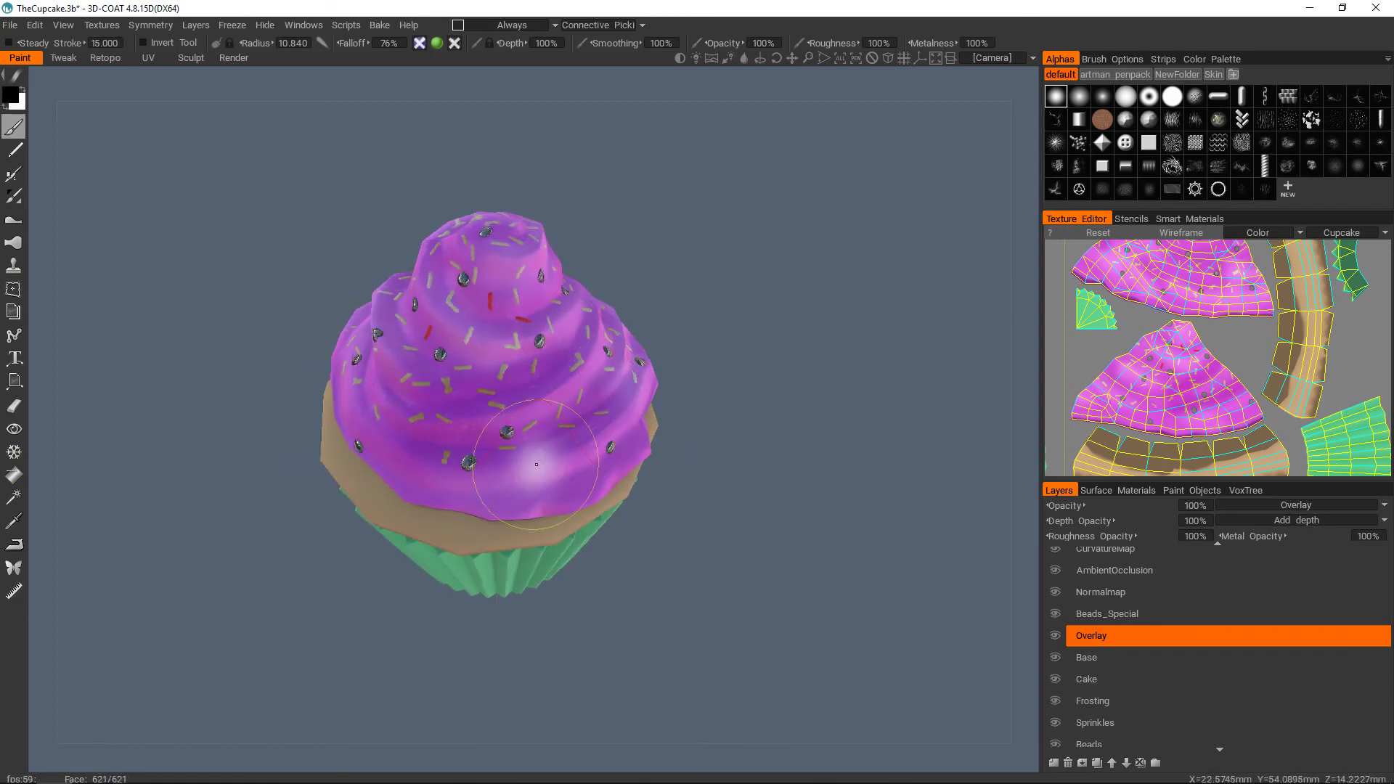
left_click_drag(429, 478, 572, 415, "alt")
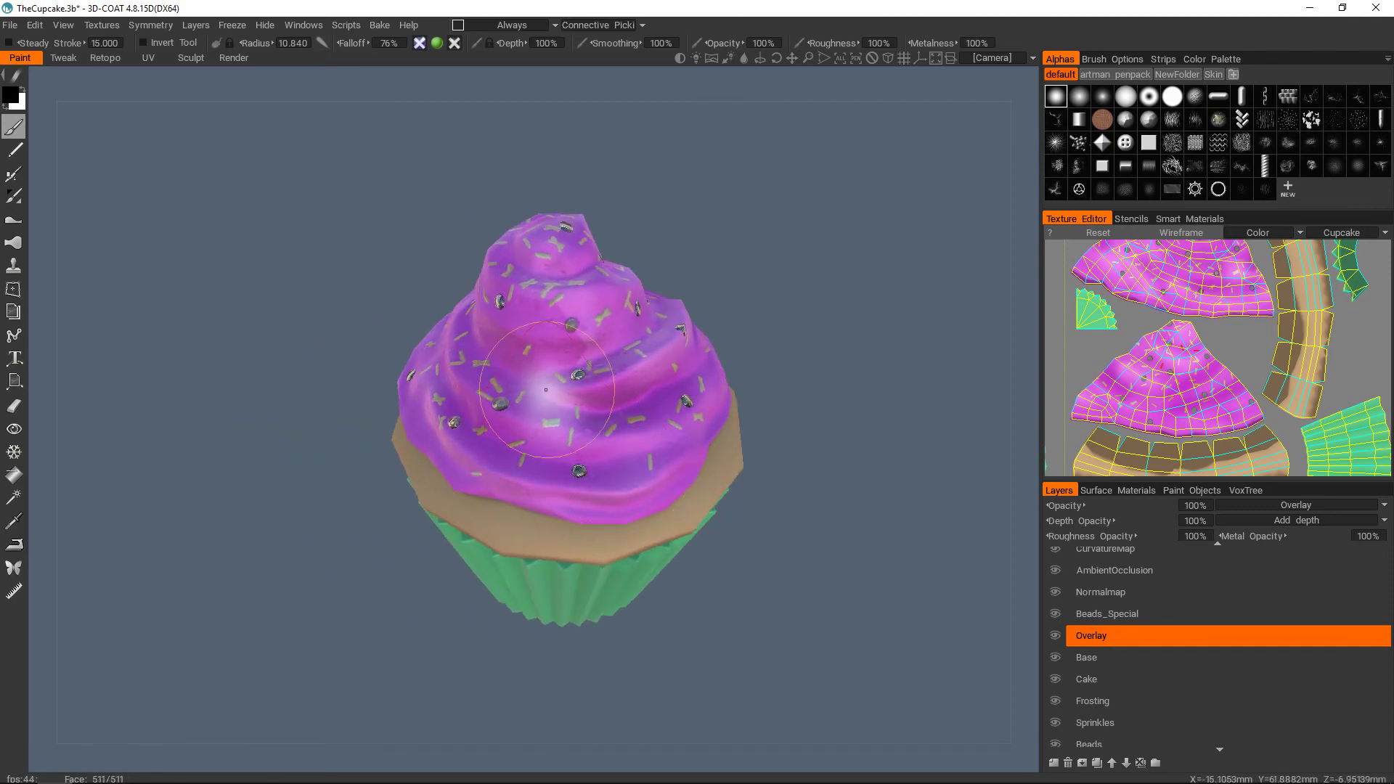
mouse_move(578, 374)
left_mouse_down("alt")
mouse_move(623, 411)
mouse_move(514, 502)
left_mouse_up("alt")
middle_click_drag(407, 425, 536, 386, "alt")
- Alternate white highlights and black shading on the lower frosting, adjusting the brush radius to 10.814
key("x")
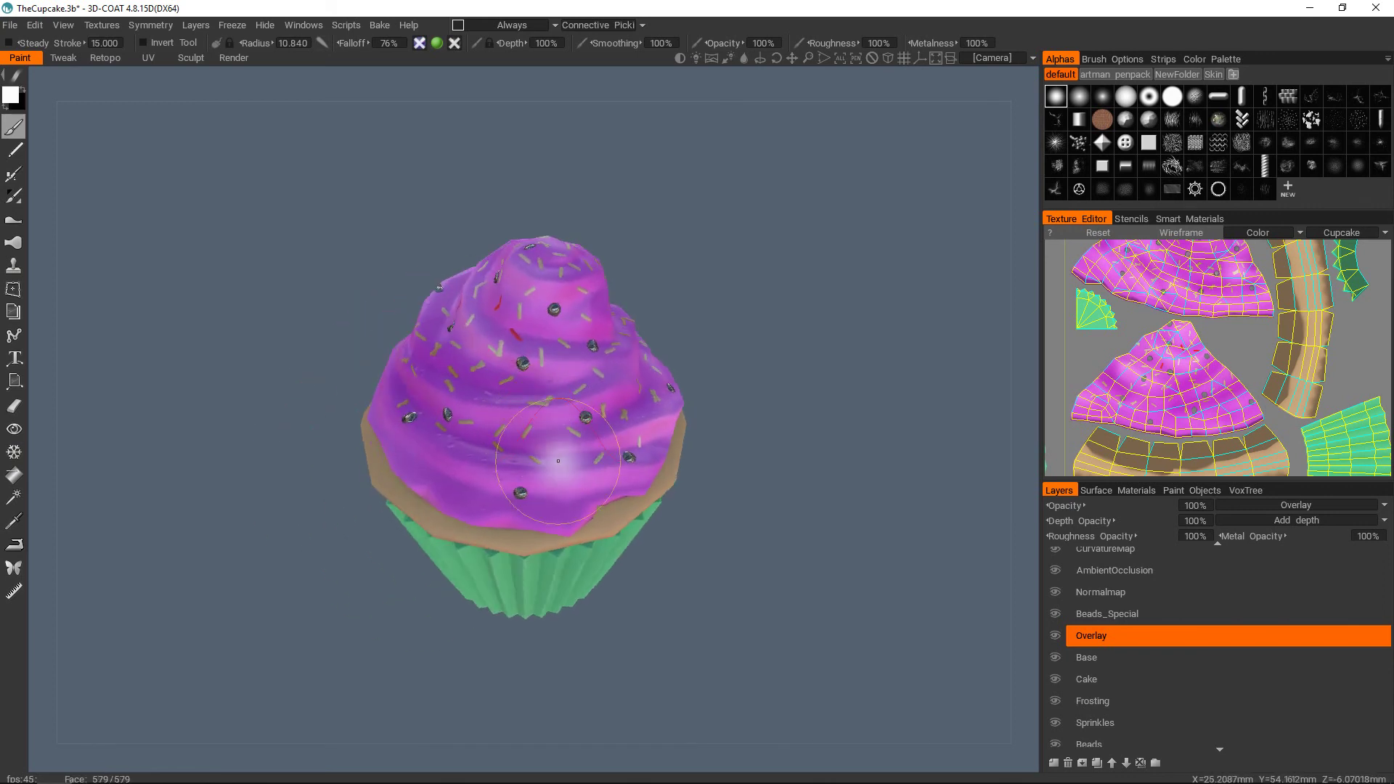
key("x")
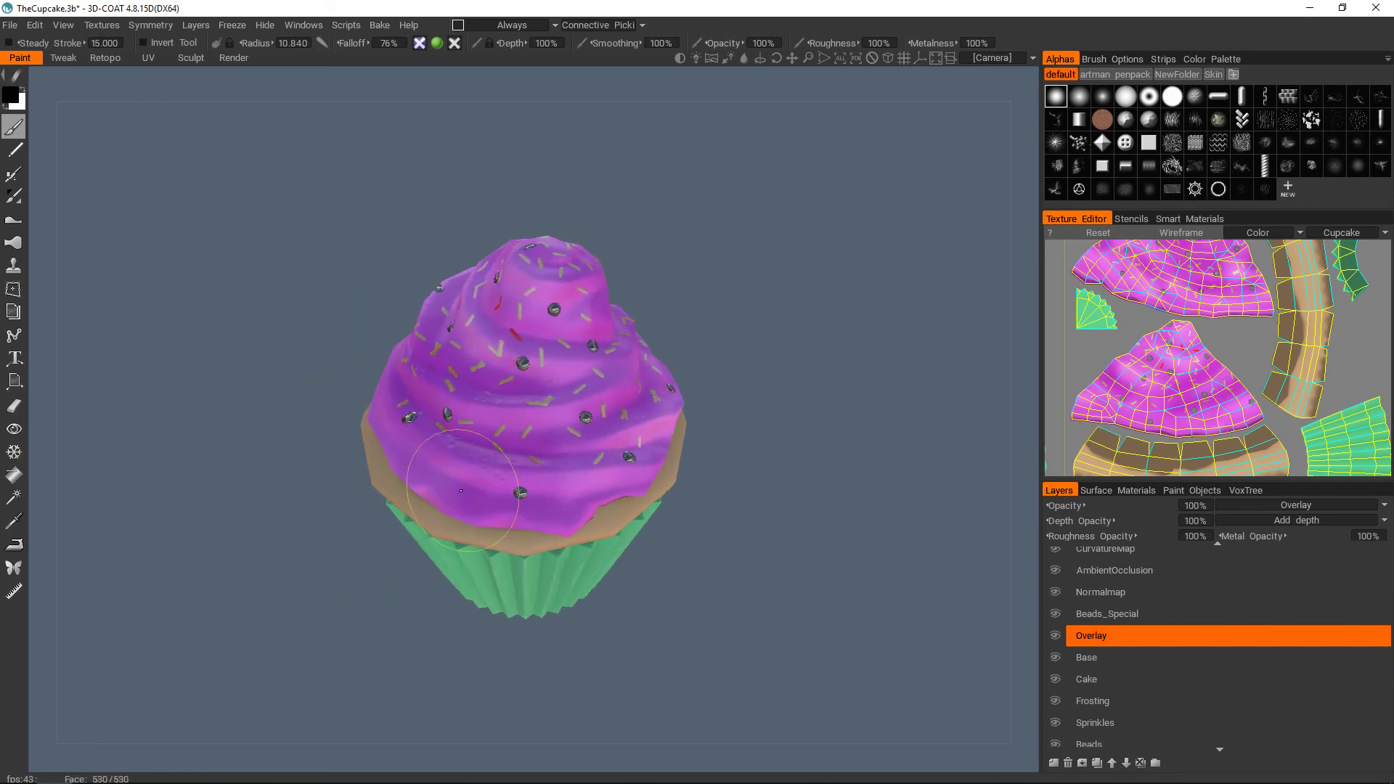
right_click_drag(548, 414, 513, 418)
scroll(534, 421, "up", 6)
key("x")
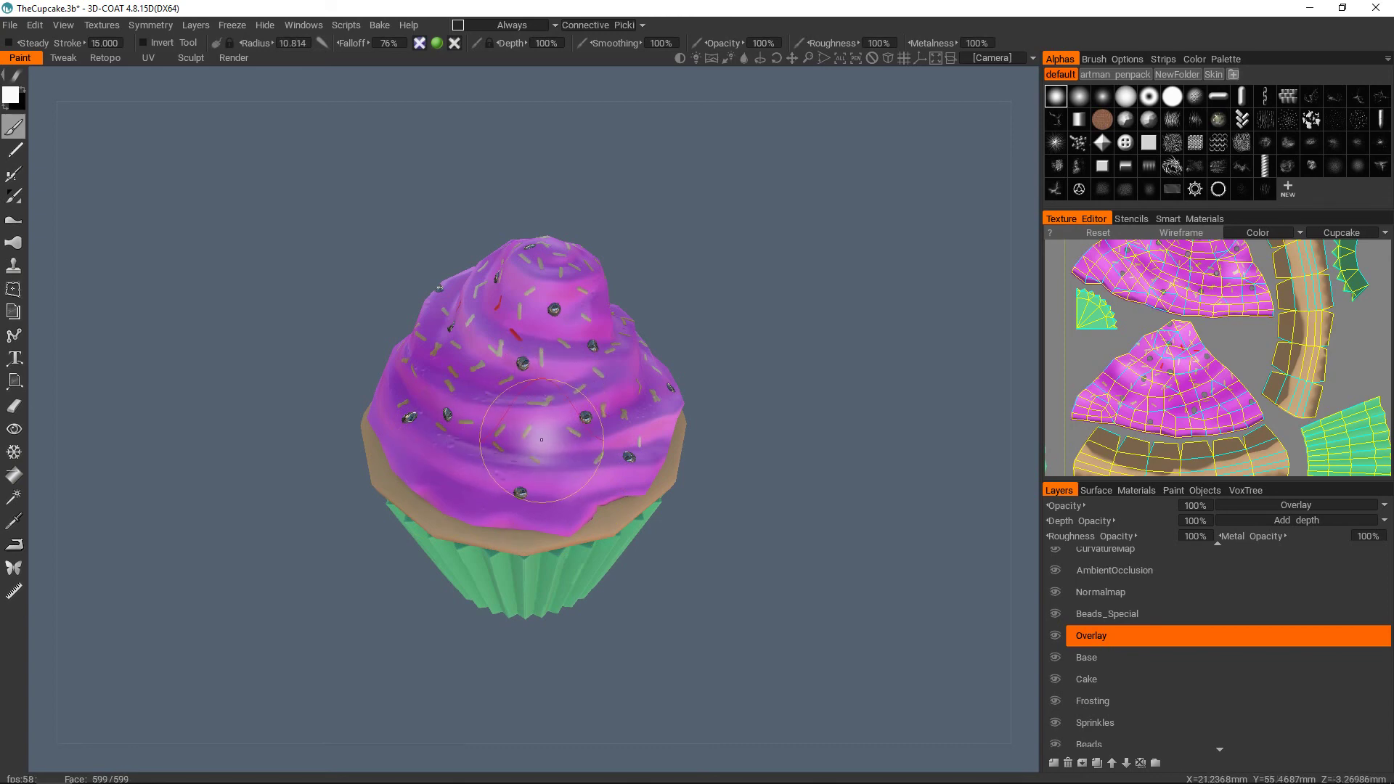
- Switch to the unlit color view and examine the painted frosting shading from several angles
mouse_move(543, 436)
right_mouse_down("alt")
mouse_move(555, 423)
mouse_move(537, 414)
right_mouse_up("alt")
key("2")
left_click_drag(538, 414, 520, 396, "alt")
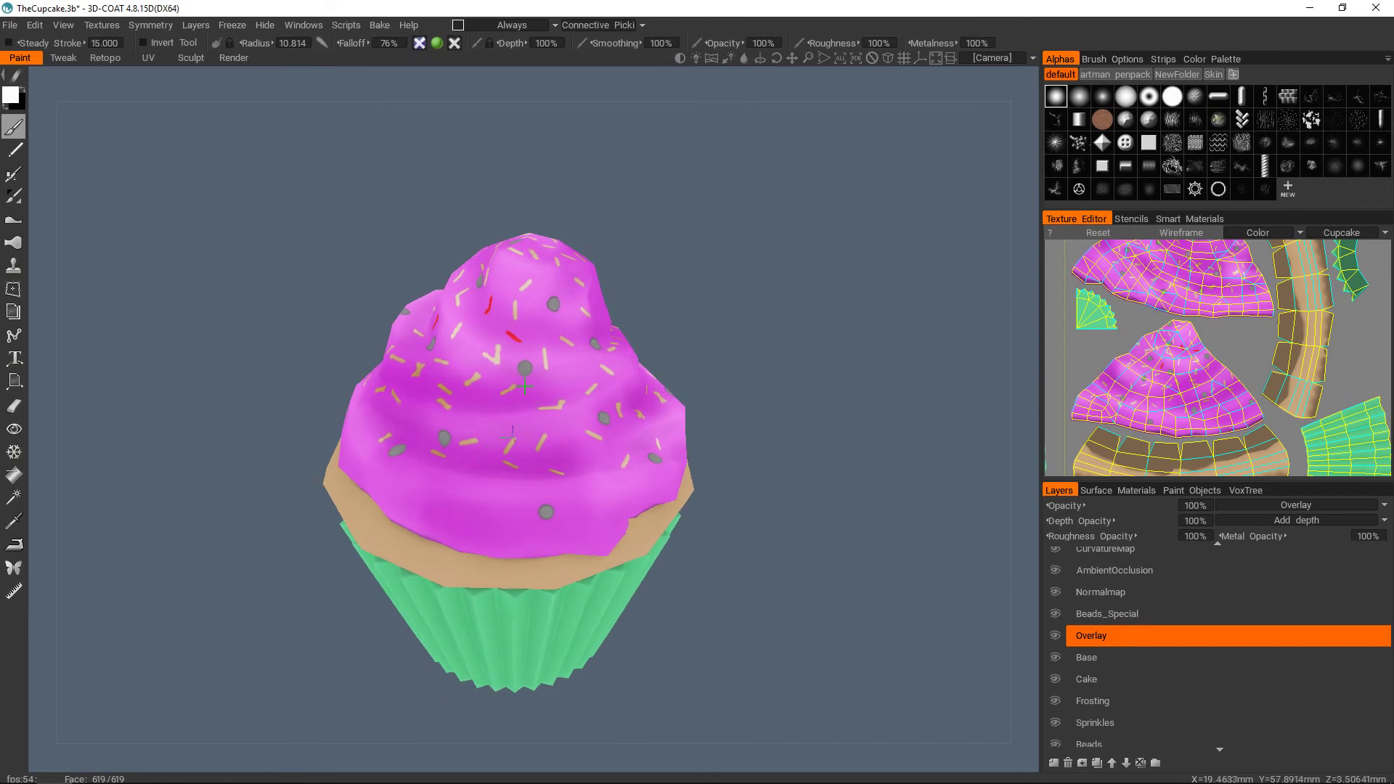
key("x")
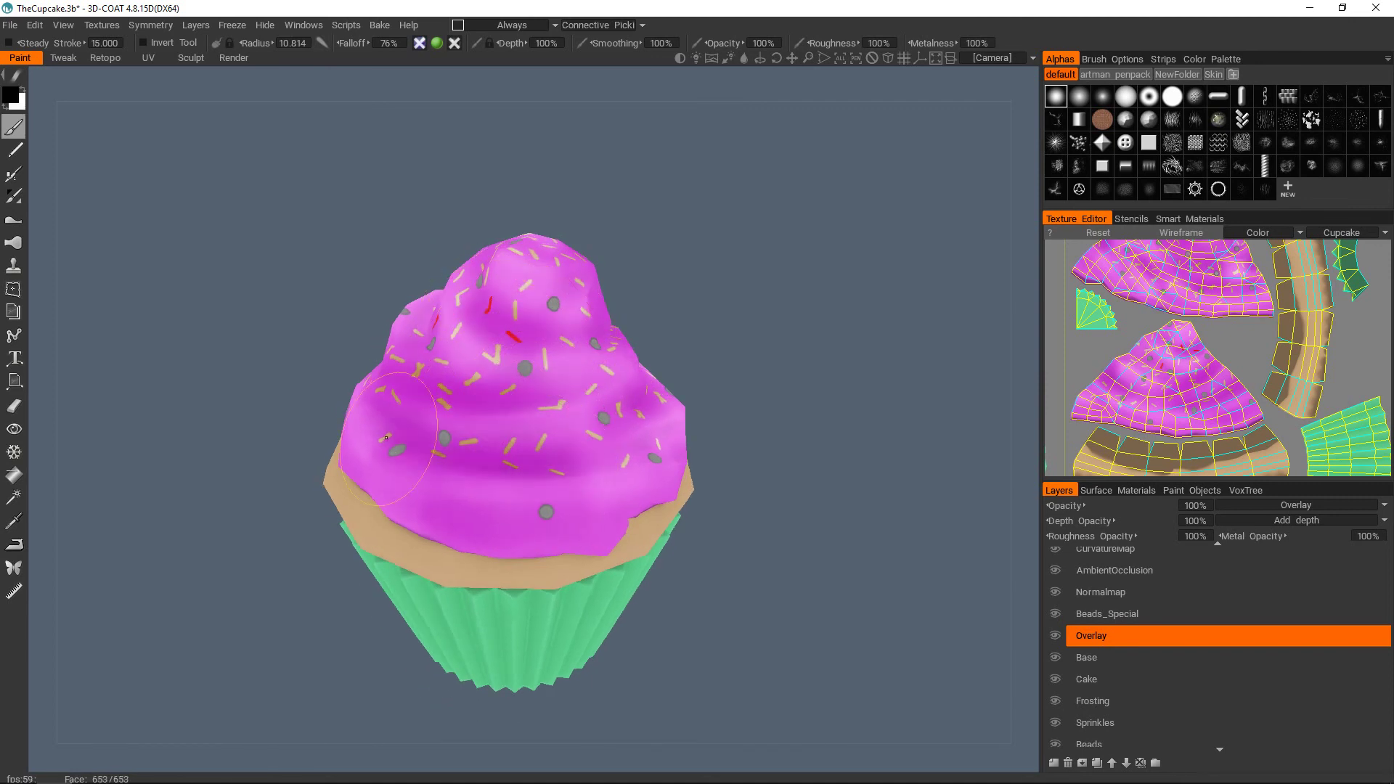
left_click_drag(452, 429, 527, 419, "alt")
middle_click_drag(527, 419, 498, 400)
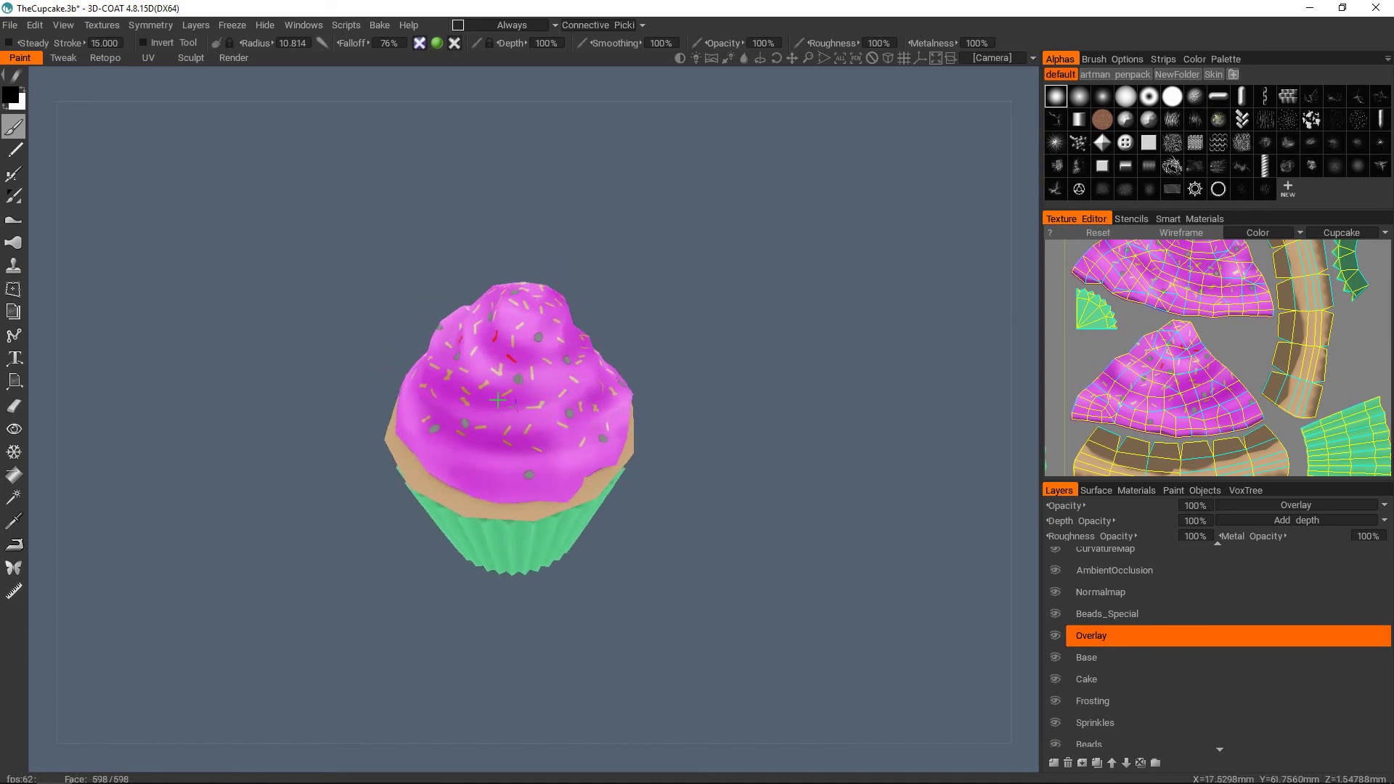
right_click_drag(508, 405, 585, 336, "alt")
right_click_drag(518, 292, 527, 339, "alt")
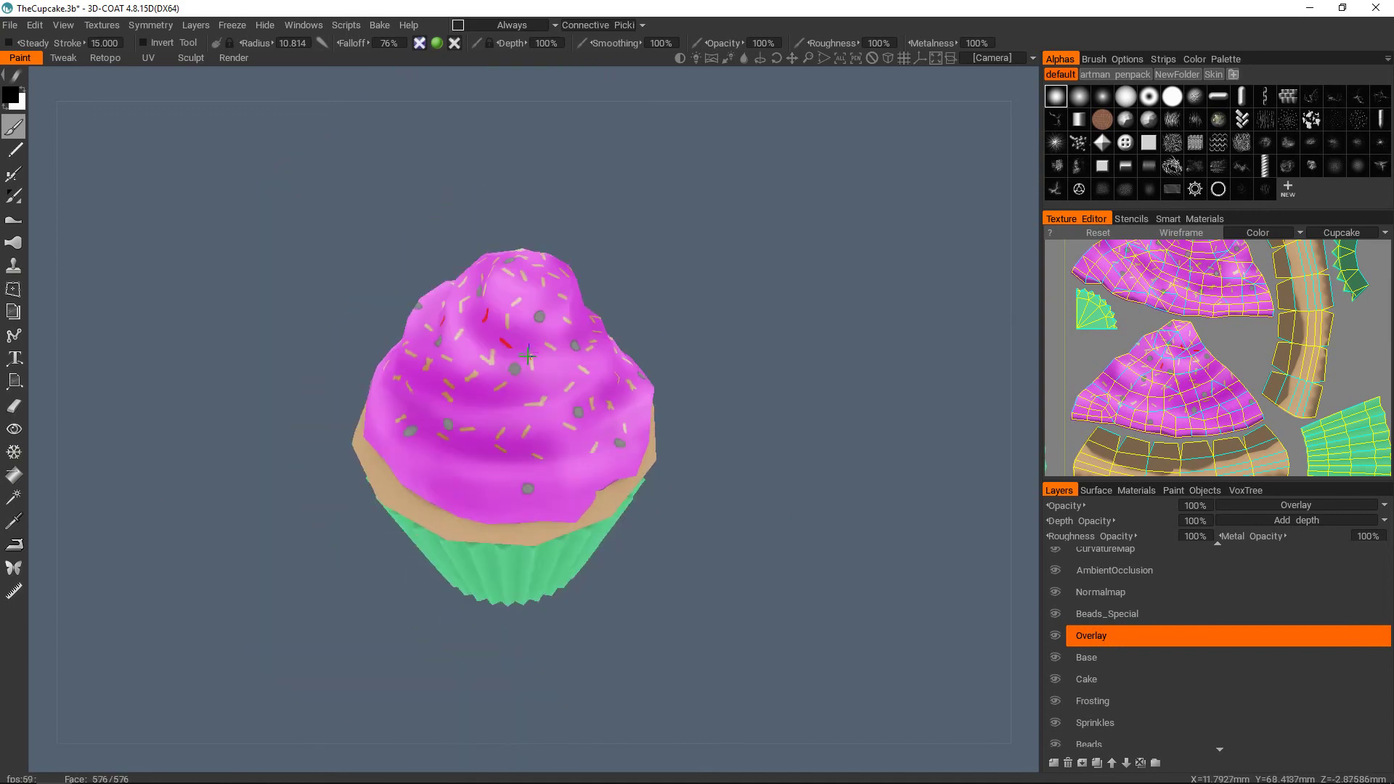
scroll(538, 371, "down", 8)
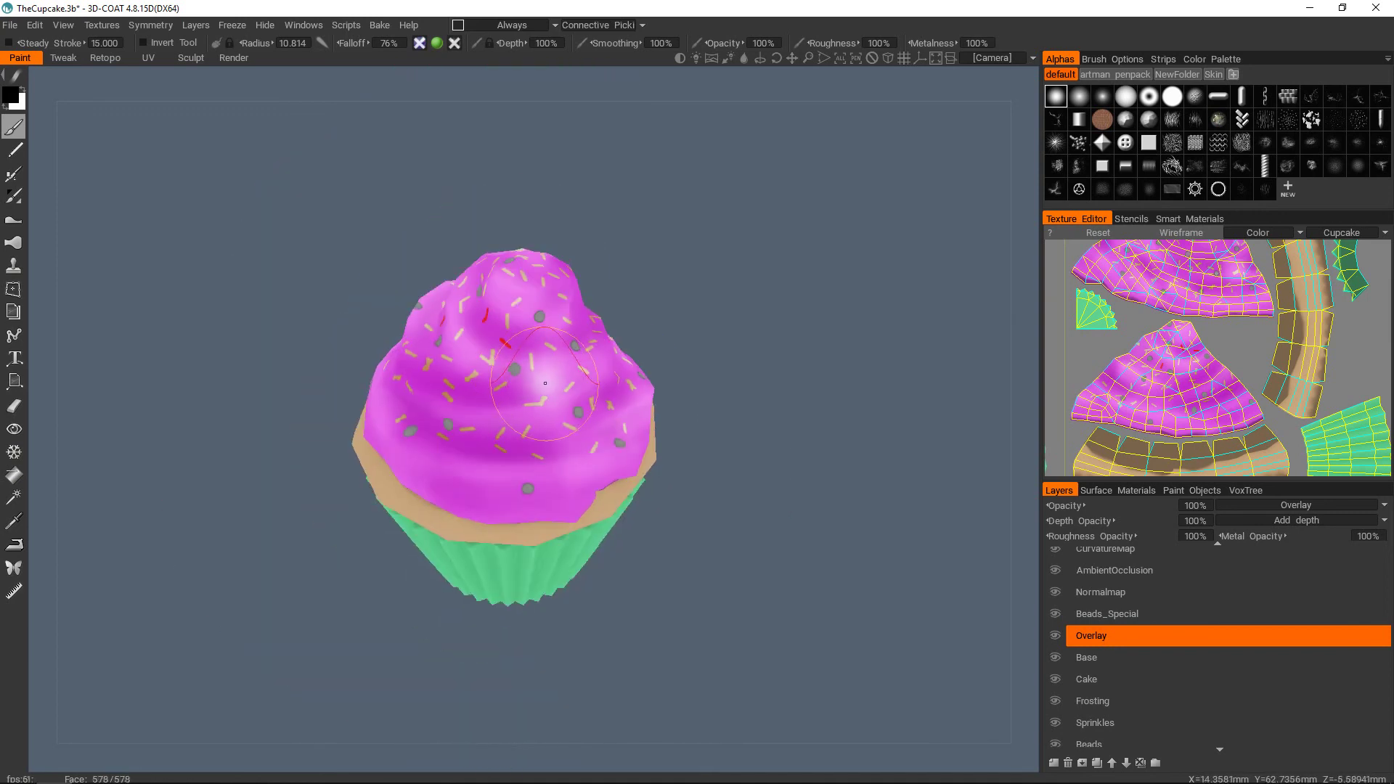
scroll(561, 415, "up", 3)
key("x")
- Return to the shaded view, face the exposed cake band and set the brush radius to 7.134
right_click_drag(535, 411, 464, 422)
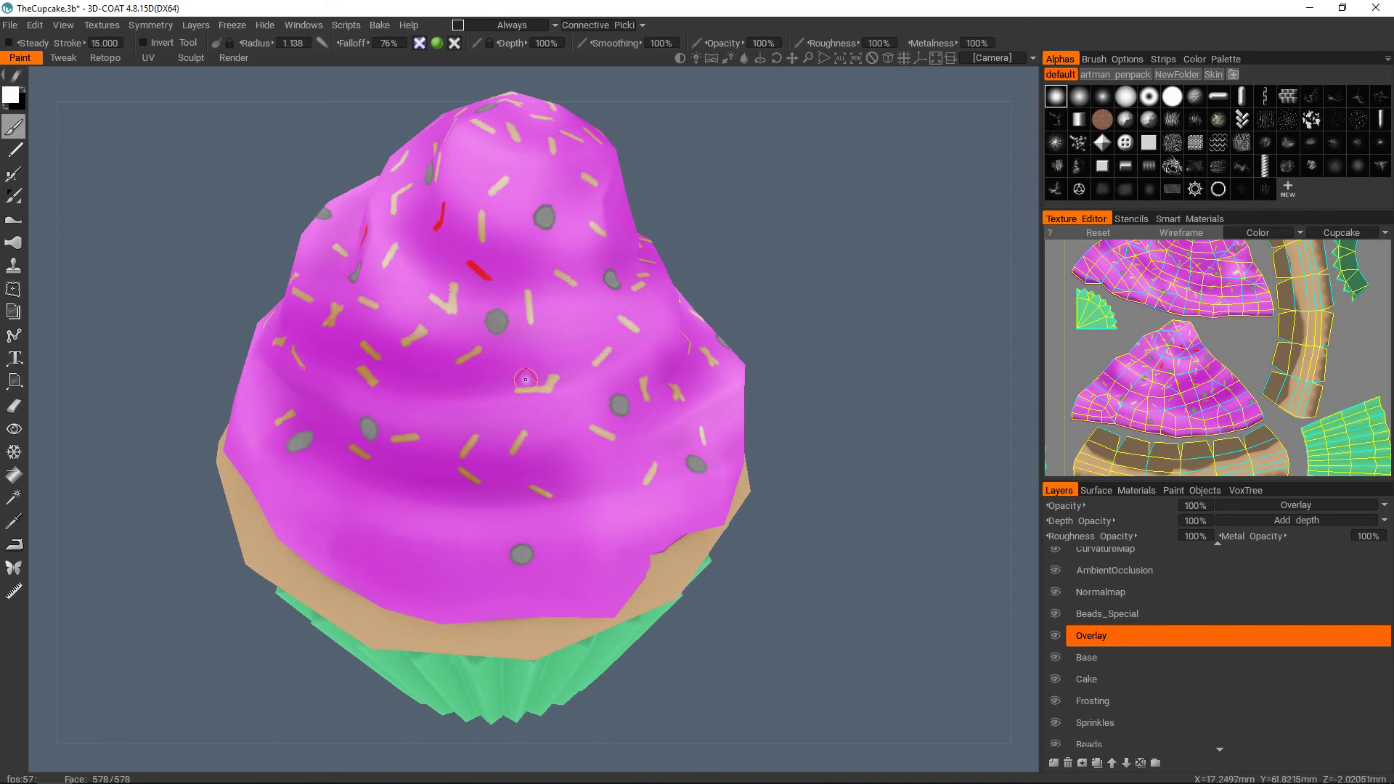
key("1")
right_click_drag(586, 423, 483, 497, "alt")
left_click_drag(483, 498, 488, 455, "alt")
middle_click_drag(489, 455, 598, 394, "alt")
right_click_drag(598, 394, 617, 371, "alt")
left_click_drag(617, 371, 567, 432, "alt")
right_click_drag(498, 439, 557, 433)
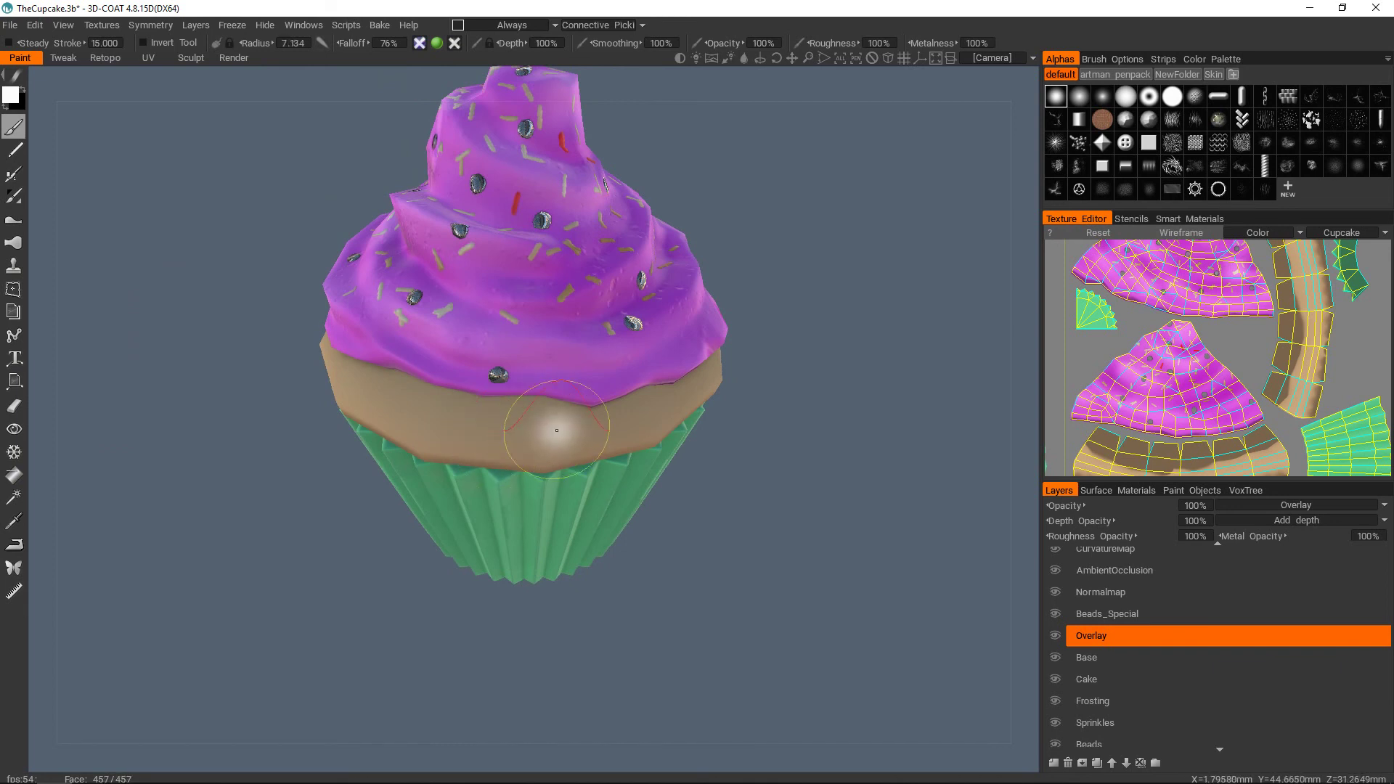
key("x")
left_click_drag(543, 452, 617, 407, "alt")
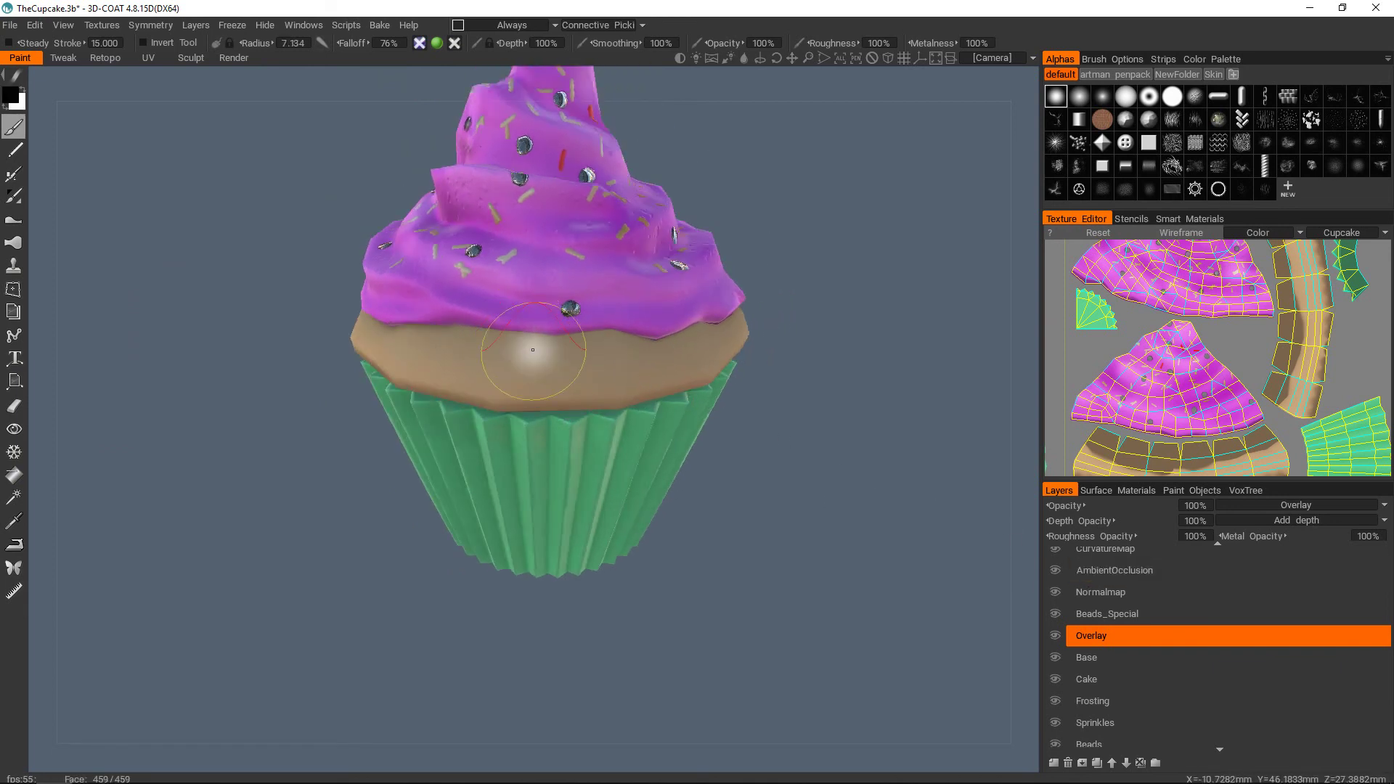
key("x")
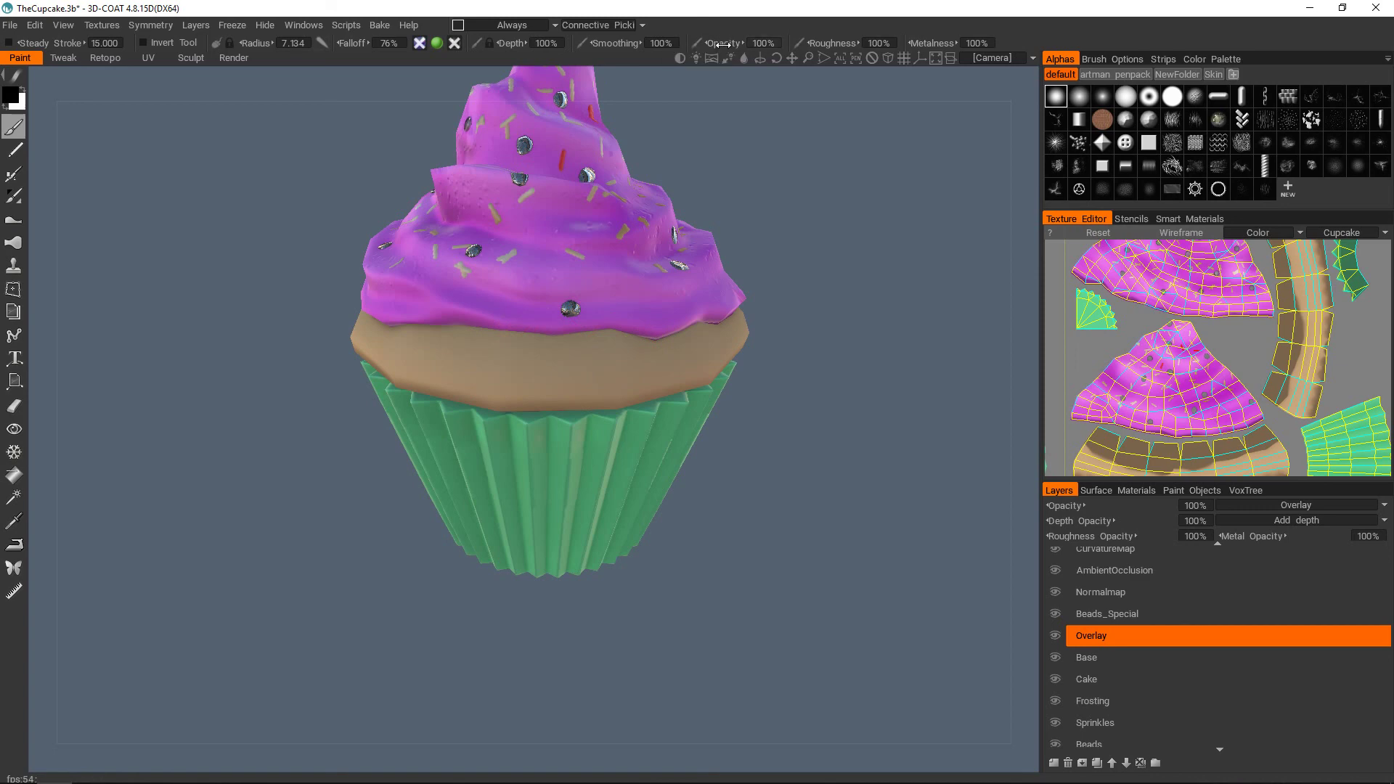
- Lower the brush opacity to 28% and enlarge the brush radius to 17.484
left_click_drag(720, 43, 668, 43)
left_click_drag(570, 295, 435, 349, "alt")
right_click_drag(436, 349, 545, 349)
mouse_move(435, 348)
left_mouse_down("alt")
mouse_move(404, 328)
mouse_move(305, 334)
left_mouse_up("alt")
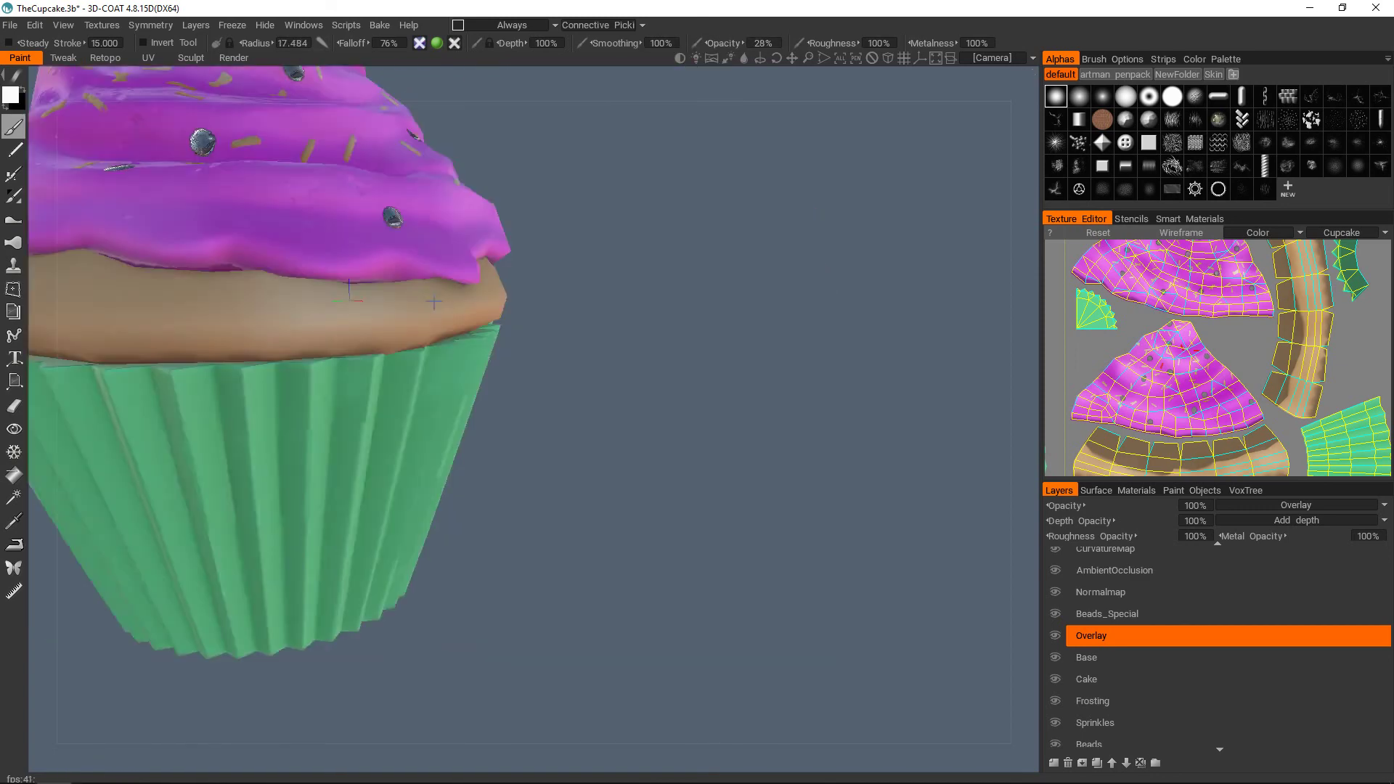
- Paint soft black shading and white highlights over the green wrapper on the Overlay layer
right_click_drag(305, 334, 407, 436, "alt")
mouse_move(436, 596)
left_mouse_down("alt")
mouse_move(448, 498)
mouse_move(465, 581)
left_mouse_up("alt")
left_click(447, 498)
key("x")
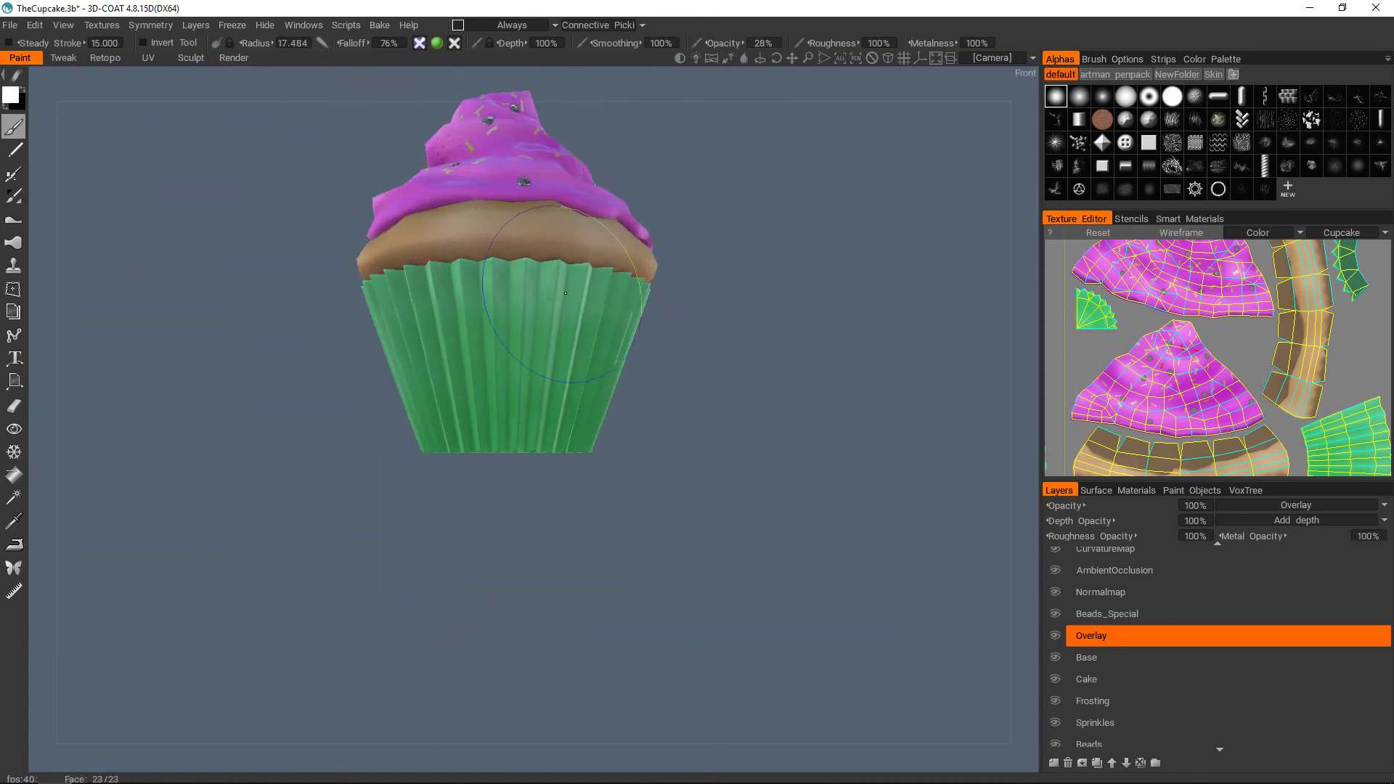
left_click(473, 351)
key("x")
right_click_drag(472, 351, 402, 369, "alt")
key("x")
left_click_drag(402, 369, 569, 398, "alt")
right_click_drag(569, 398, 615, 382, "alt")
left_click_drag(616, 382, 597, 389, "alt")
right_click_drag(597, 389, 619, 396, "alt")
- Examine the wrapper, cake and frosting shading in the unlit color view from the side and above
key("2")
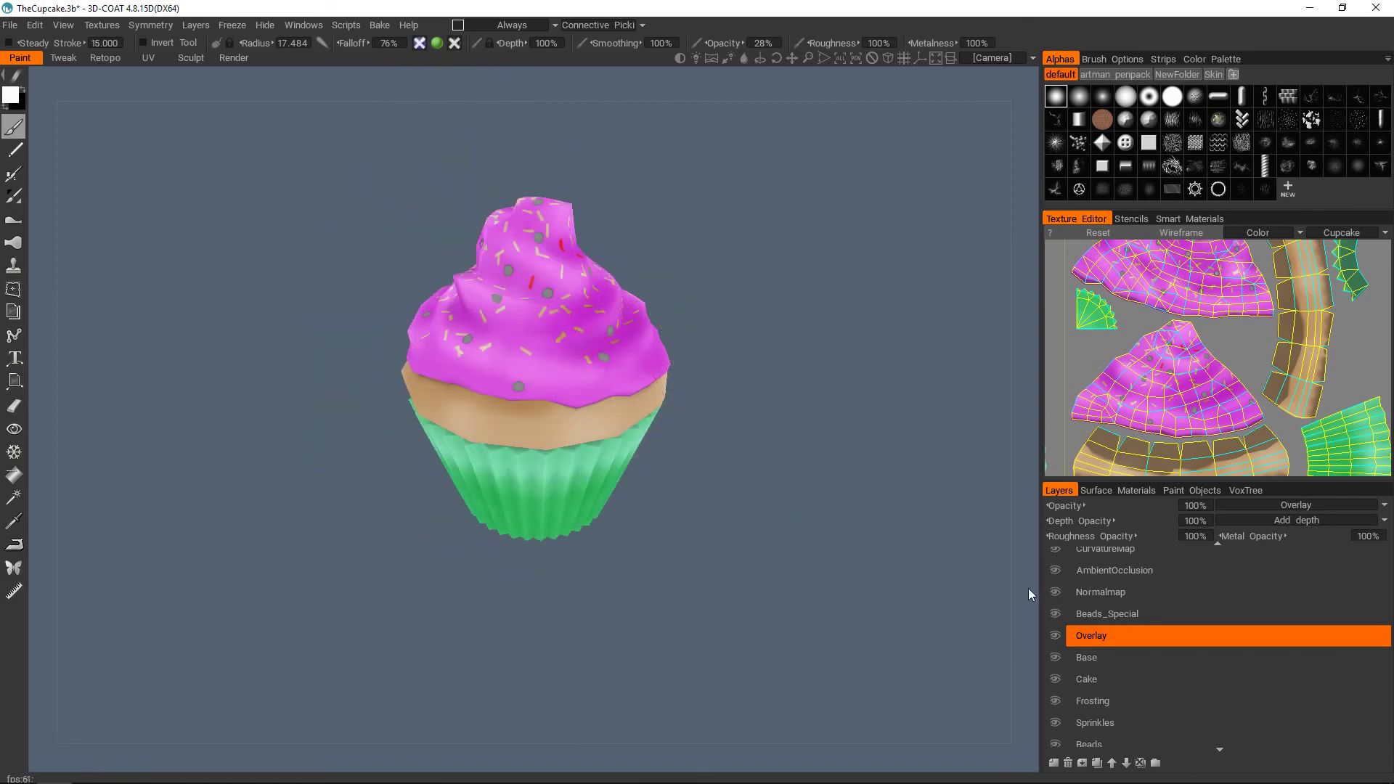
scroll(1086, 620, "up", 1)
scroll(633, 396, "up", 3)
left_click_drag(635, 451, 629, 545, "alt")
right_click_drag(629, 544, 610, 385, "alt")
left_click_drag(610, 385, 573, 380, "alt")
right_click_drag(572, 379, 618, 494, "alt")
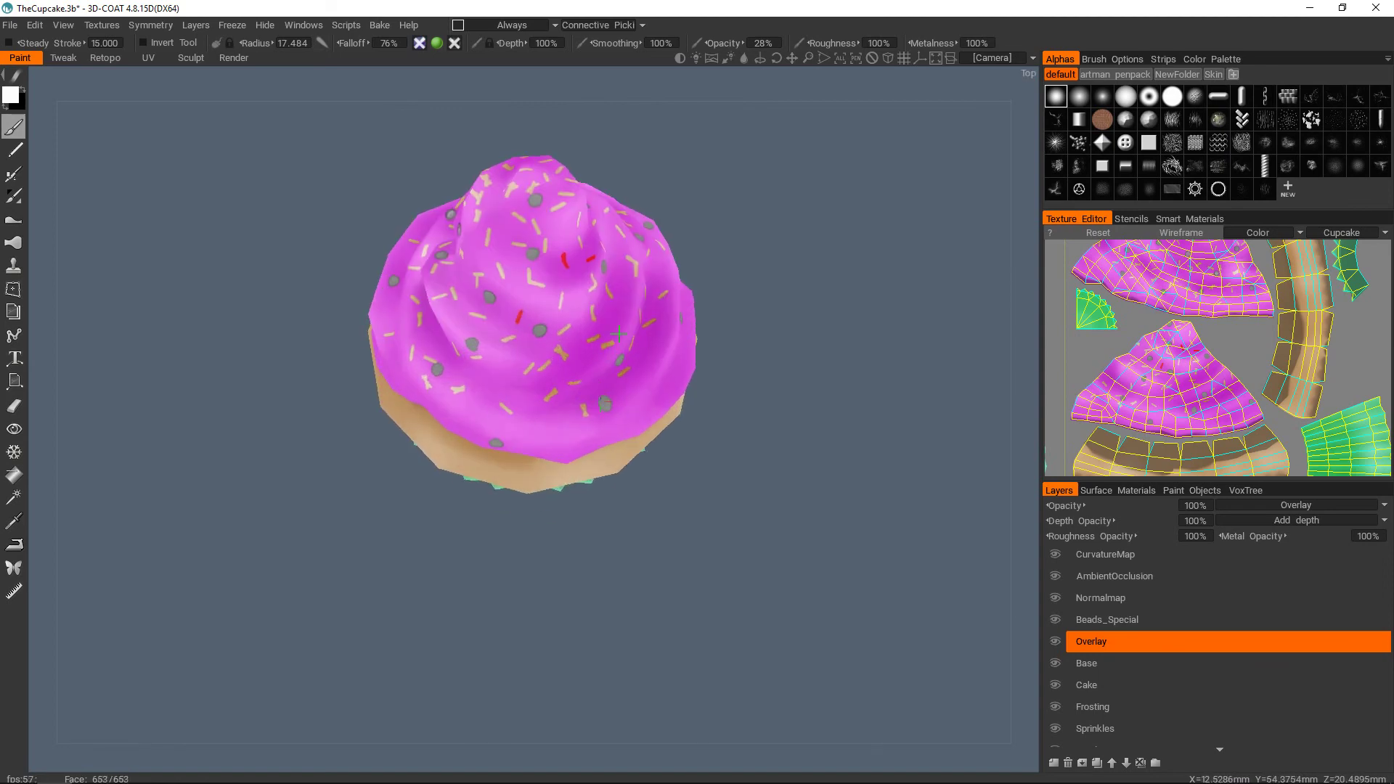
left_click_drag(618, 494, 610, 435, "alt")
- Return to the shaded view and inspect the frosting swirls and cake band from different sides
key("1")
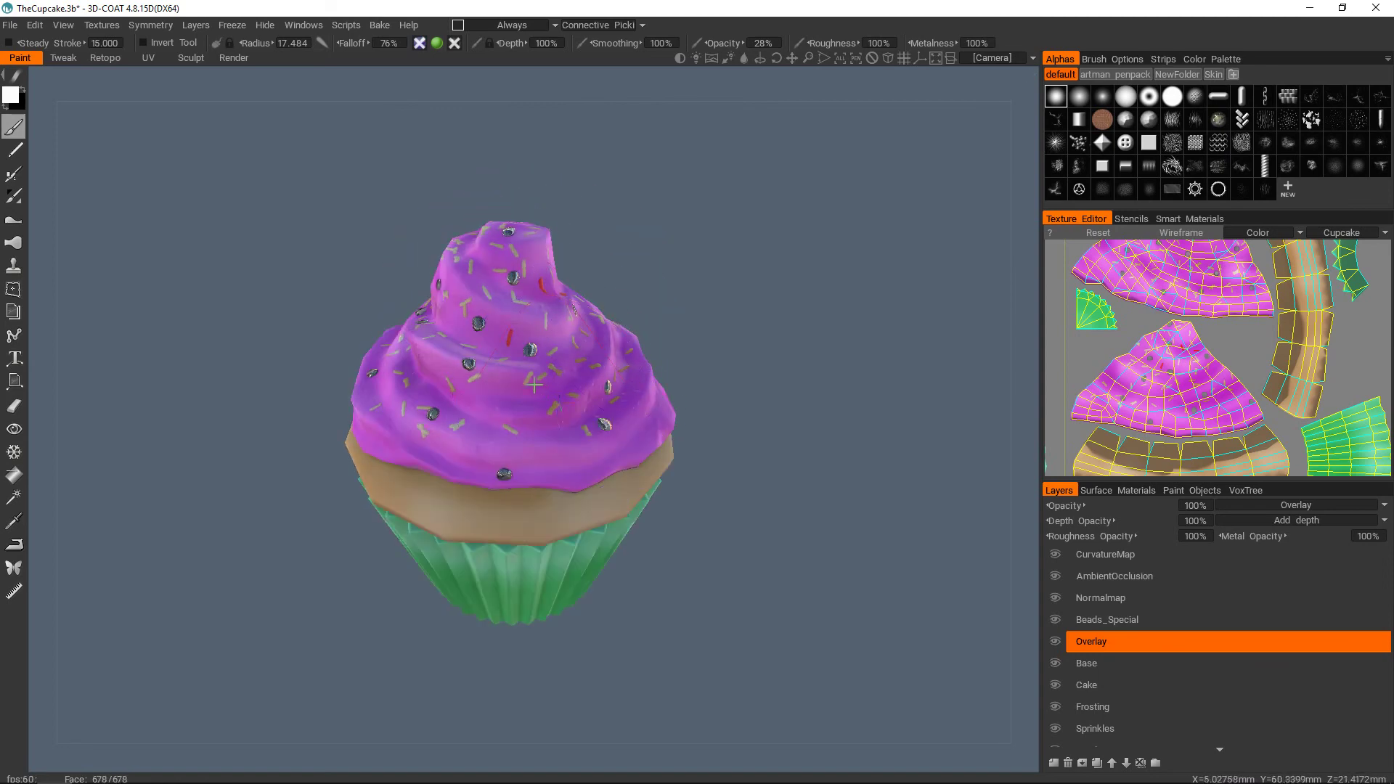
scroll(592, 317, "down", 1)
scroll(589, 367, "up", 5)
scroll(589, 367, "down", 5)
left_click_drag(589, 367, 610, 320, "alt")
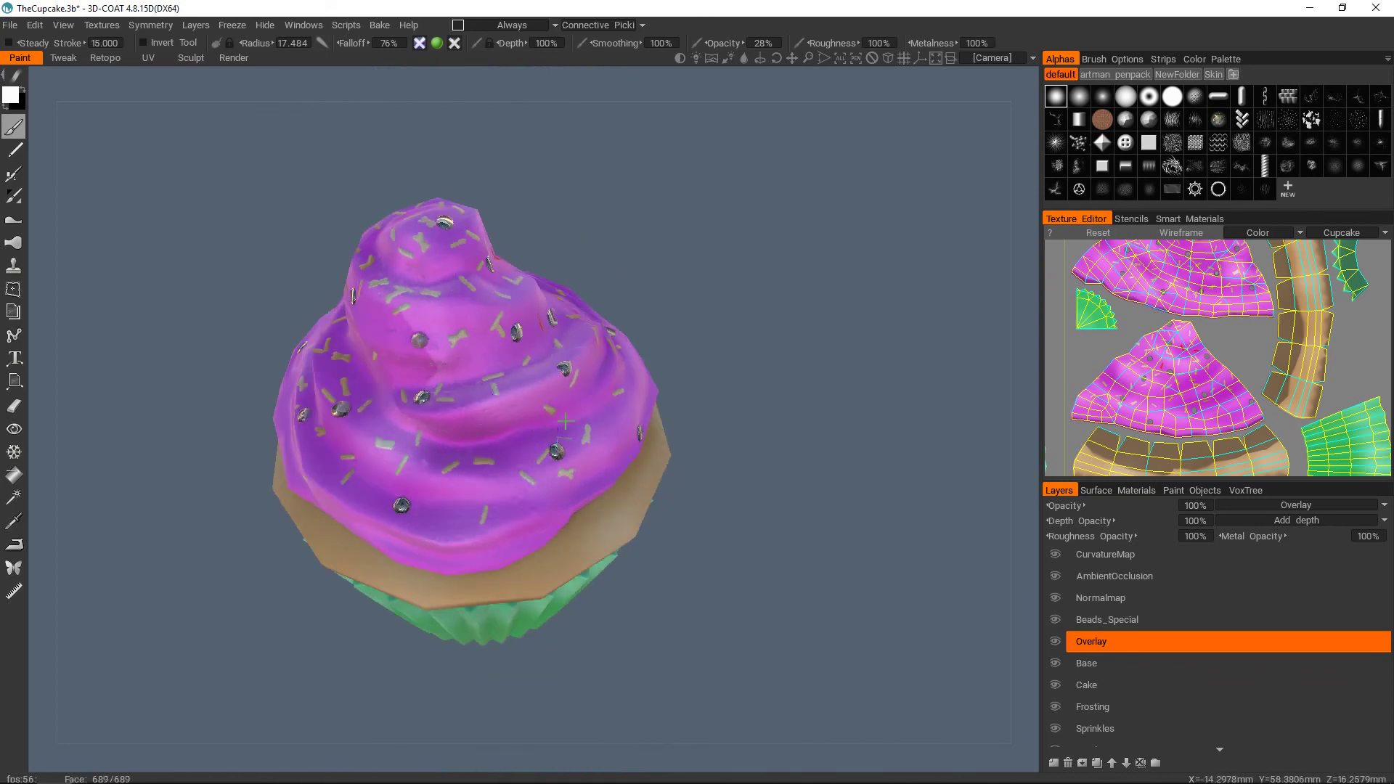
middle_click_drag(566, 421, 646, 401, "alt")
scroll(1130, 682, "down", 1)
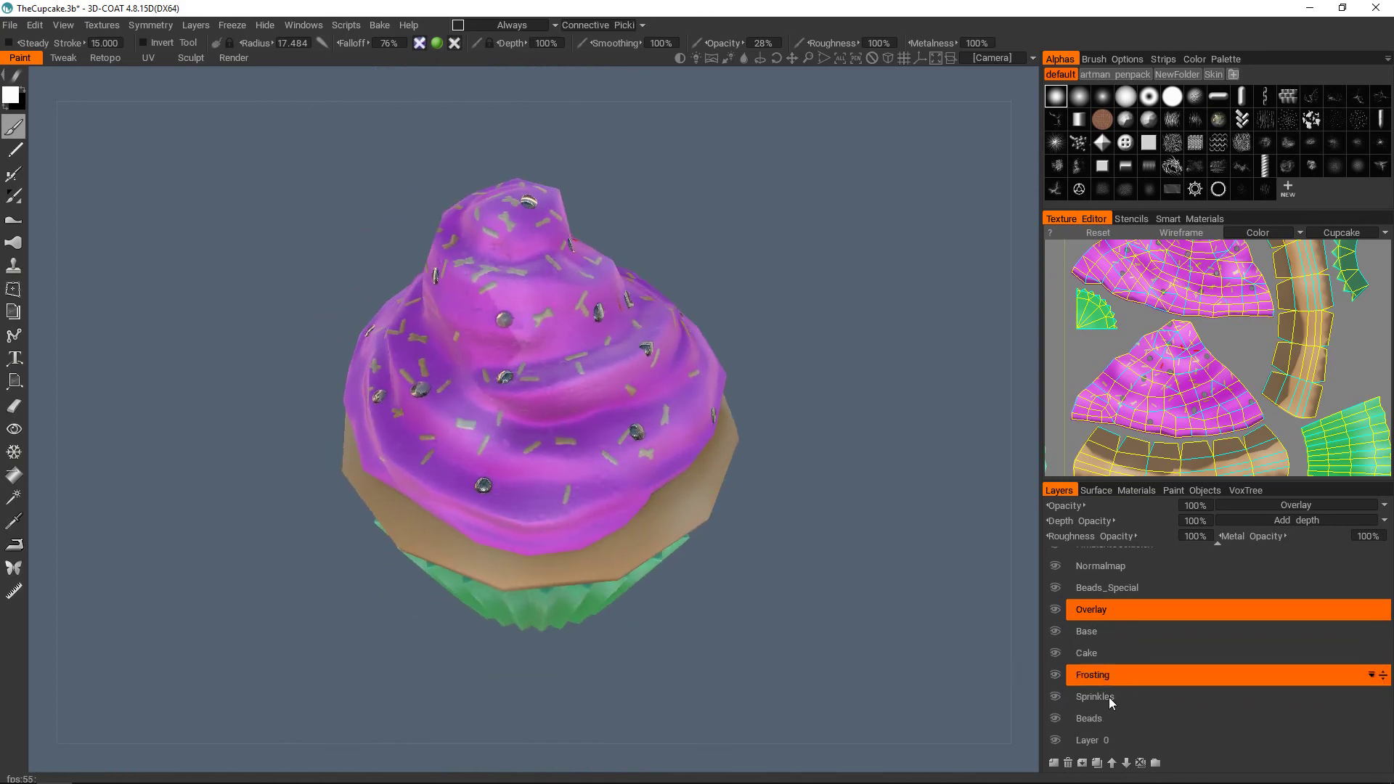
- Select the Sprinkles layer and reduce the brush radius to 3.397 over the frosting
left_click(1109, 697)
scroll(589, 398, "up", 1)
left_click_drag(589, 398, 582, 436, "alt")
right_click_drag(582, 436, 488, 435)
scroll(603, 415, "up", 3)
left_click_drag(575, 426, 729, 423, "alt")
scroll(604, 416, "down", 3)
scroll(770, 430, "up", 4)
scroll(624, 434, "down", 4)
scroll(728, 423, "up", 4)
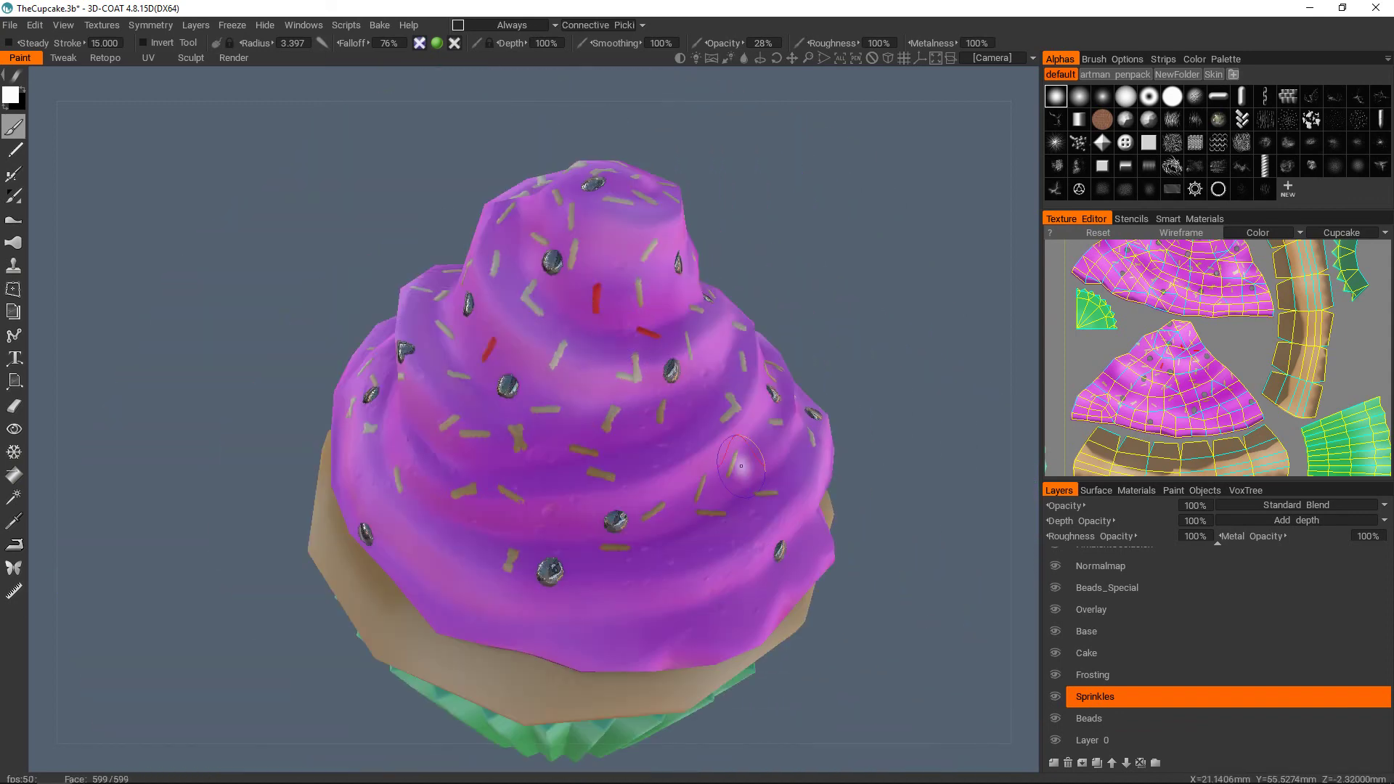
- Add a new layer directly above the Base layer and reduce the brush radius to 0.745
left_click(1109, 631)
left_click(1053, 763)
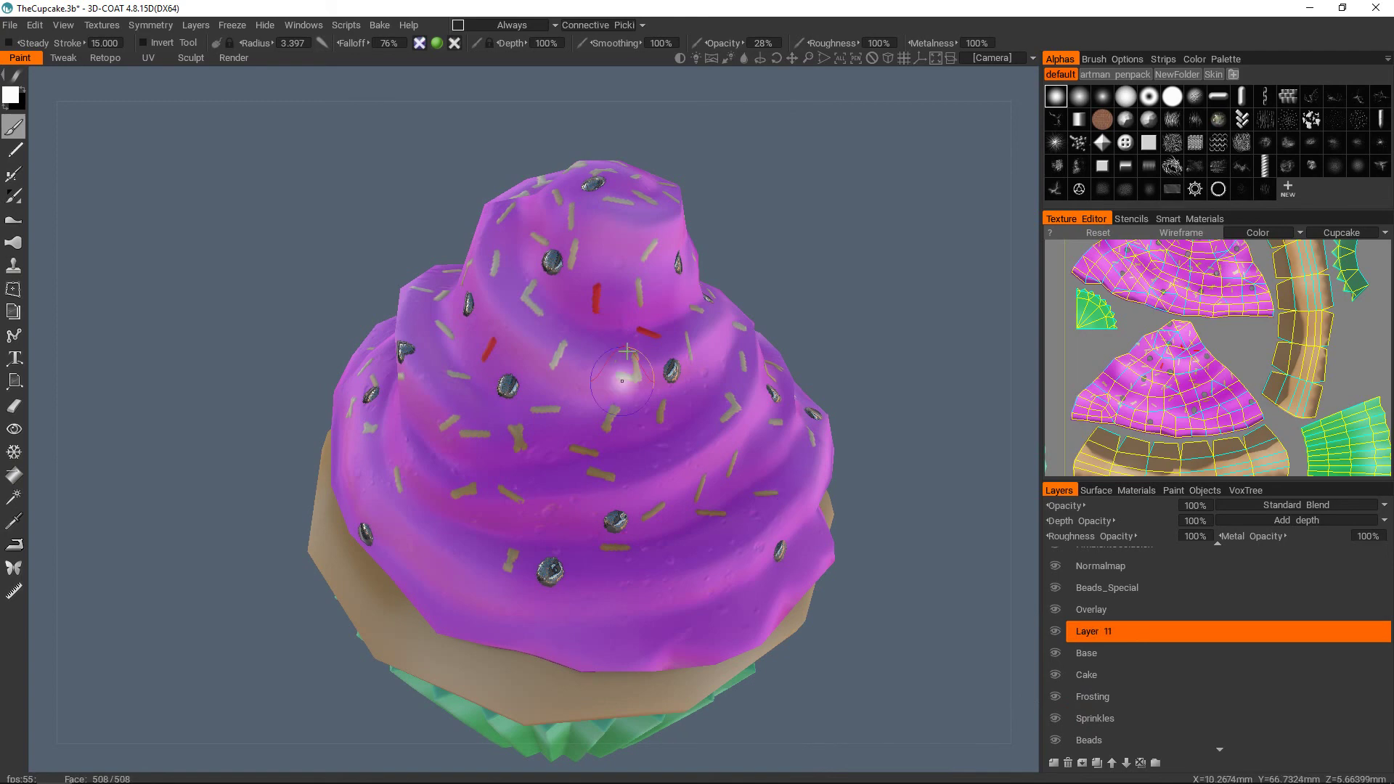
scroll(659, 447, "up", 3)
scroll(659, 447, "down", 4)
scroll(633, 385, "up", 4)
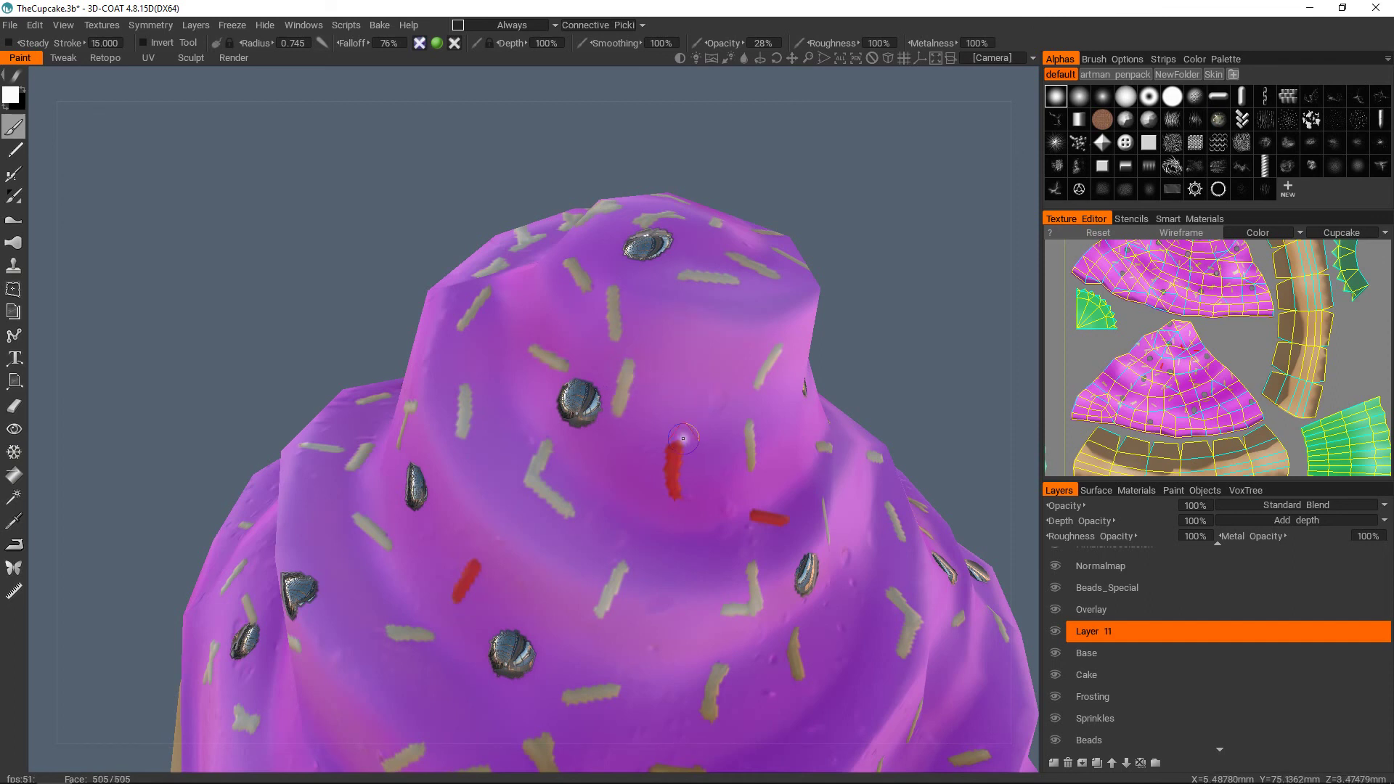
- Review the layer list and examine the whole cupcake up close and from a distance
scroll(1191, 689, "down", 2)
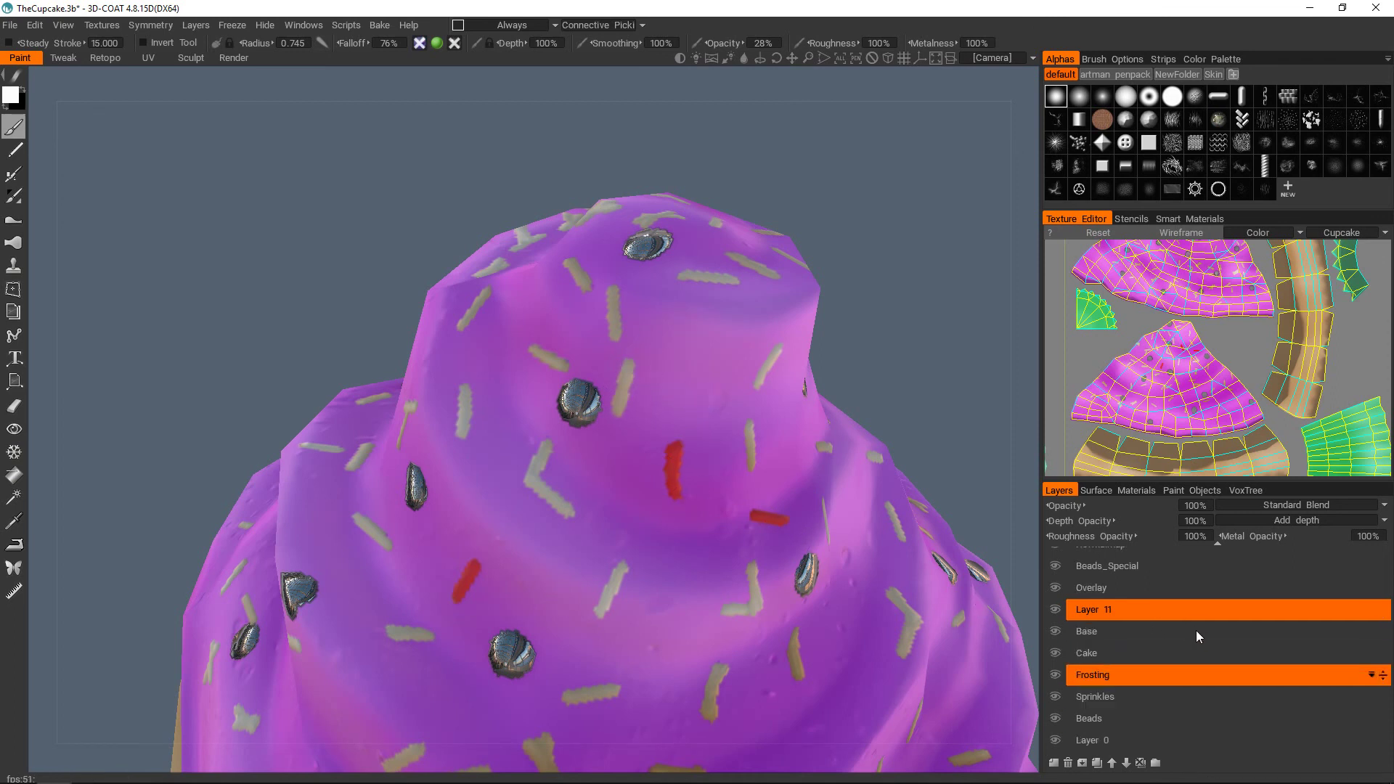
scroll(1198, 638, "up", 1)
scroll(645, 485, "down", 3)
left_click_drag(629, 502, 623, 460, "alt")
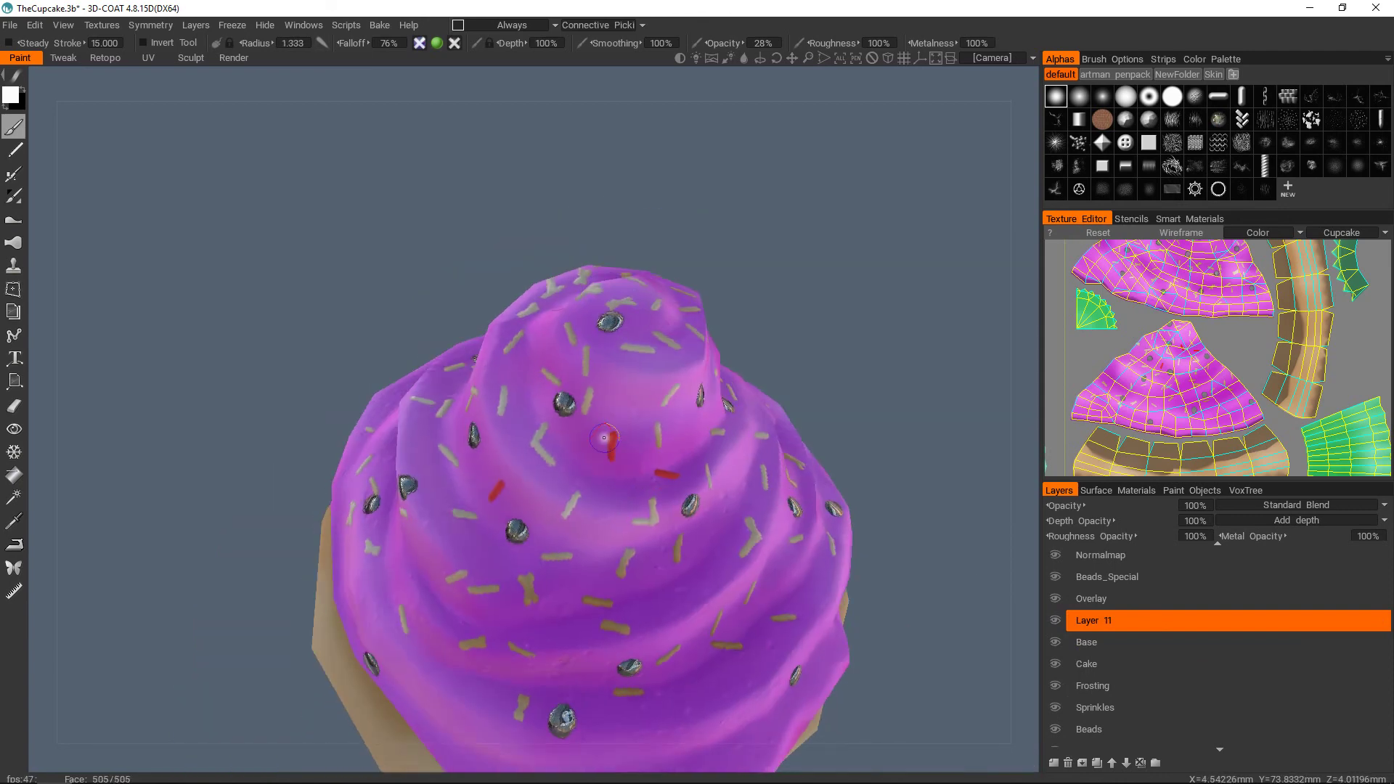
scroll(519, 556, "down", 4)
left_click_drag(522, 552, 581, 597, "alt")
scroll(544, 483, "up", 3)
scroll(588, 509, "down", 3)
scroll(536, 490, "up", 3)
left_click_drag(536, 490, 654, 418, "alt")
scroll(578, 524, "down", 3)
scroll(579, 536, "up", 3)
scroll(574, 443, "down", 3)
scroll(654, 418, "up", 4)
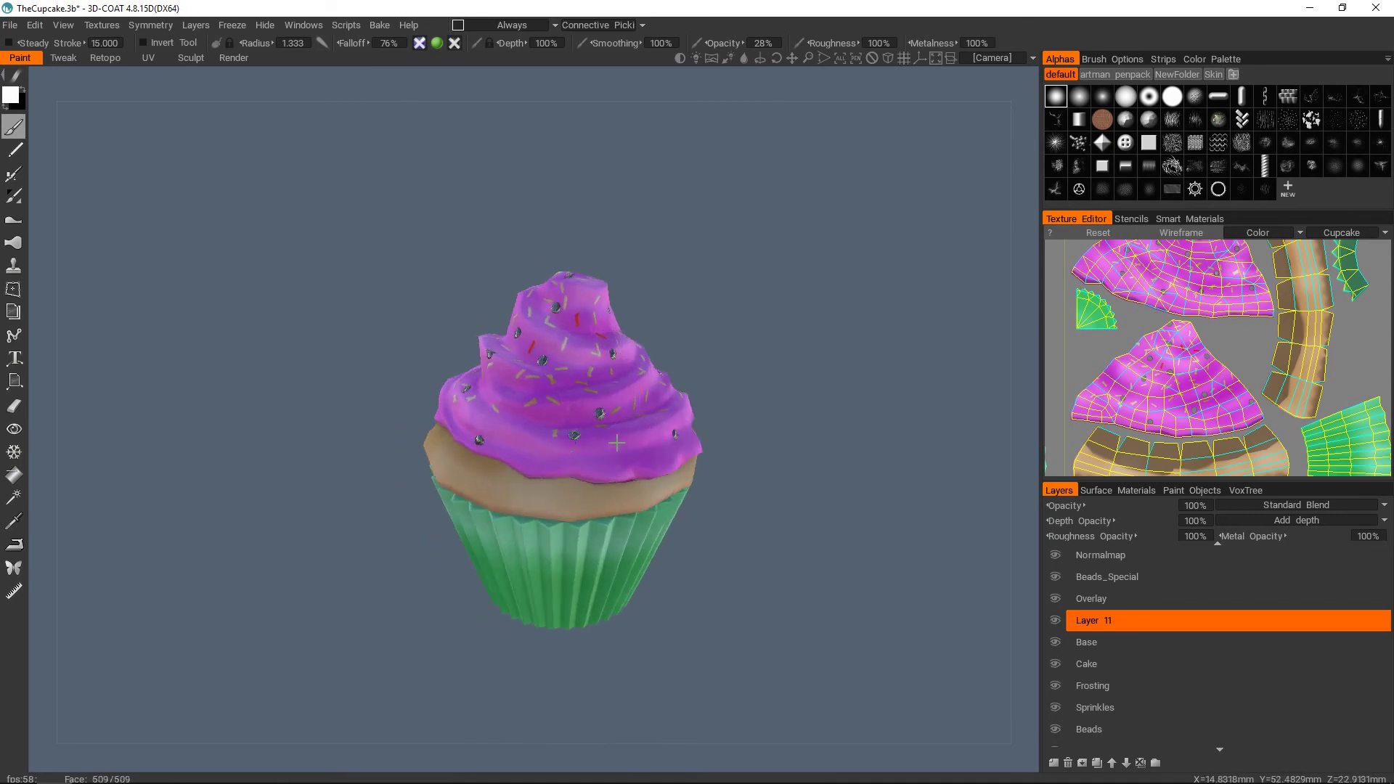